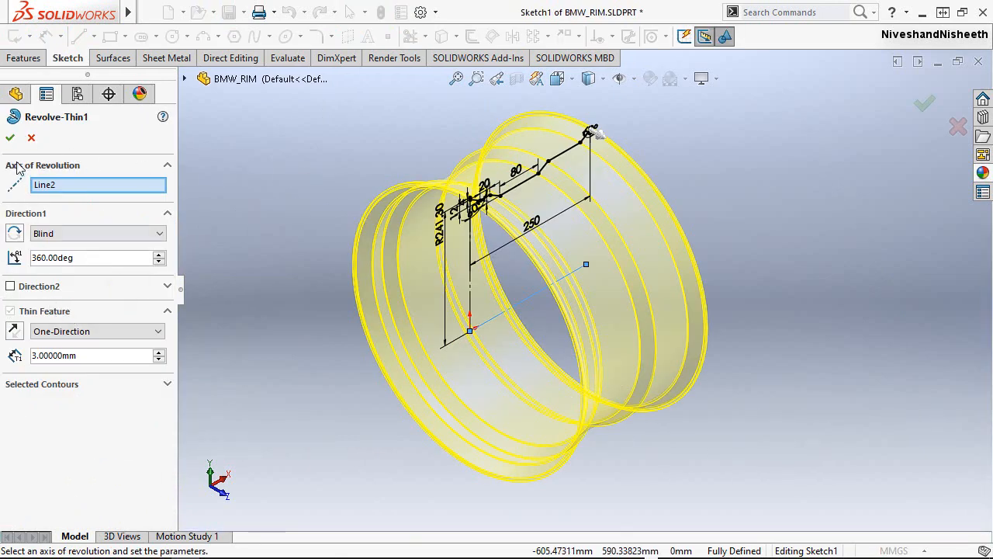
# Close the Revolve-Thin1 definition, then open Cut-Revolve1 and examine its hole profile and revolve settings.
pyautogui.click(10, 138)
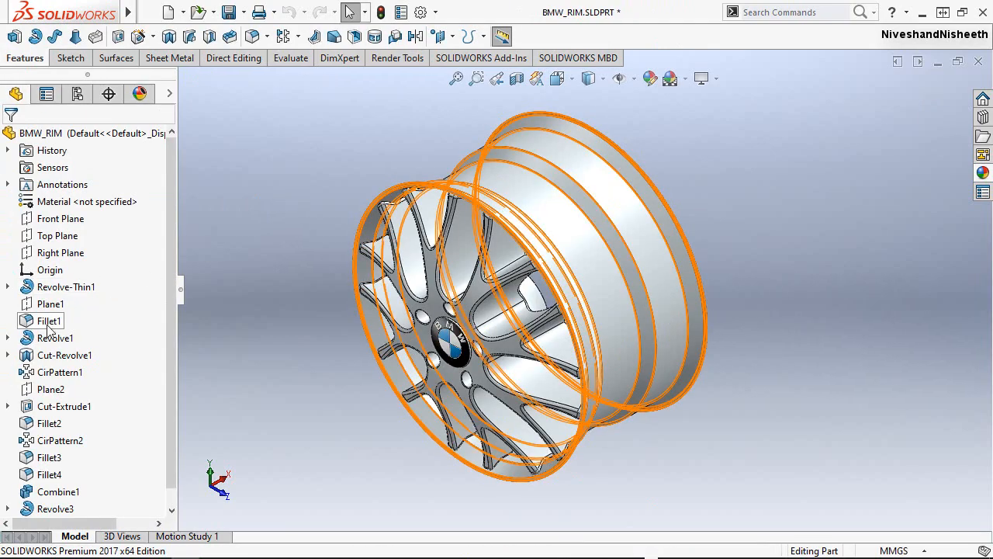
pyautogui.click(31, 354)
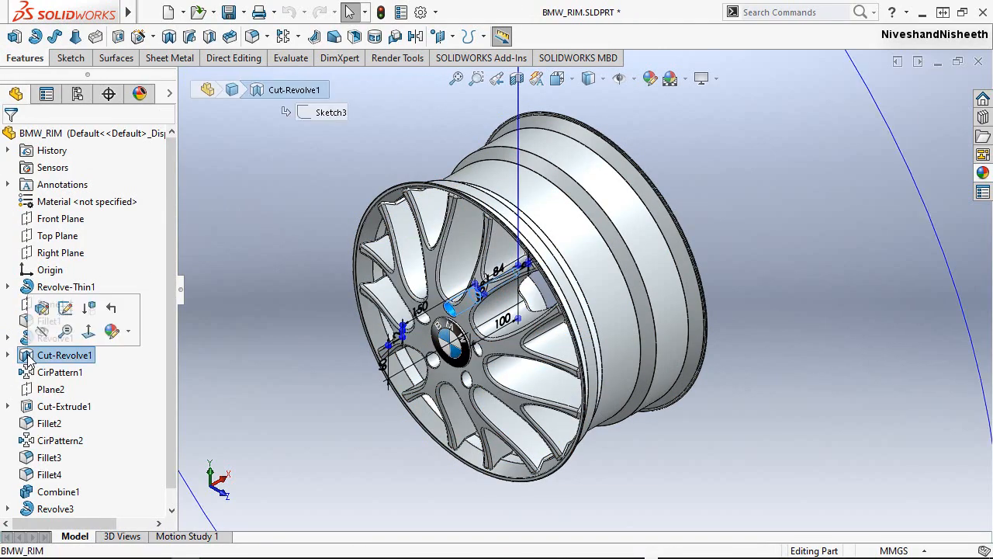
pyautogui.rightClick(47, 355)
pyautogui.click(40, 204)
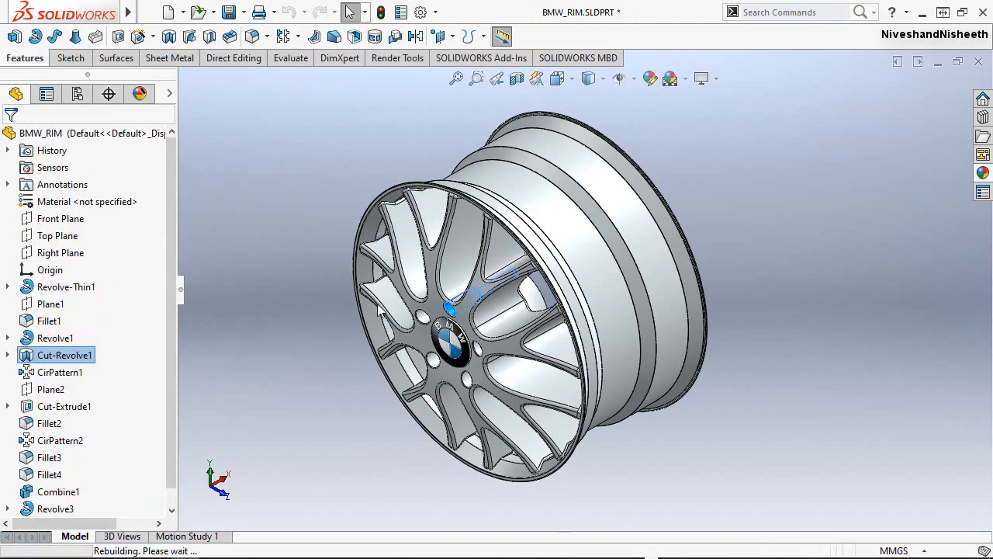
pyautogui.scroll(-5, 497, 352)
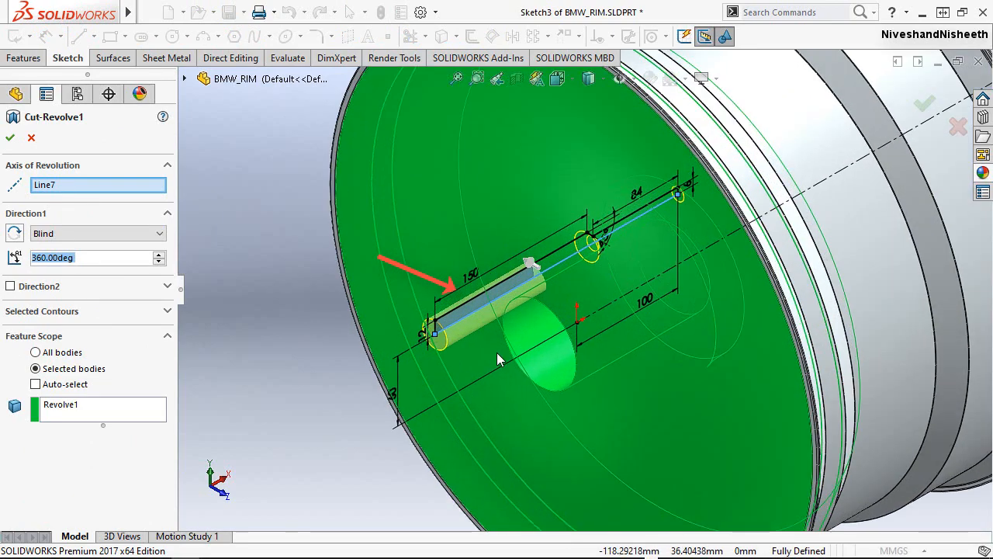
pyautogui.scroll(-2, 486, 310)
pyautogui.scroll(-2, 427, 286)
pyautogui.scroll(4, 375, 320)
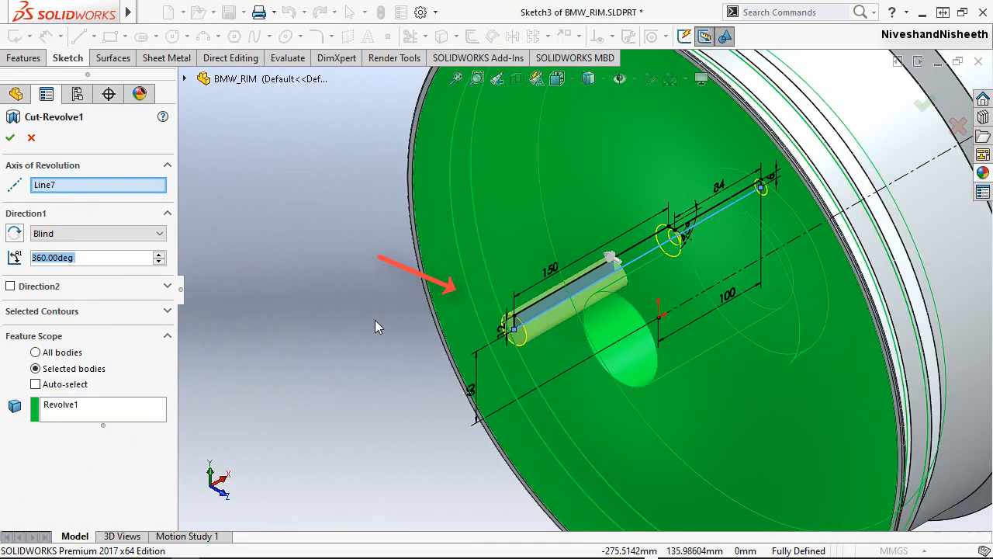
pyautogui.scroll(6, 375, 320)
pyautogui.scroll(-3, 729, 259)
pyautogui.scroll(1, 617, 278)
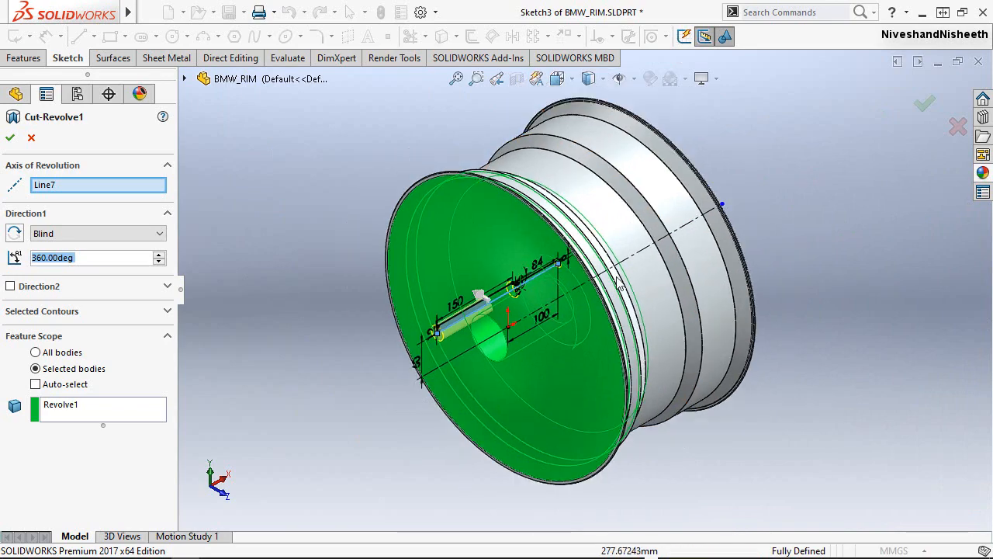
pyautogui.click(10, 138)
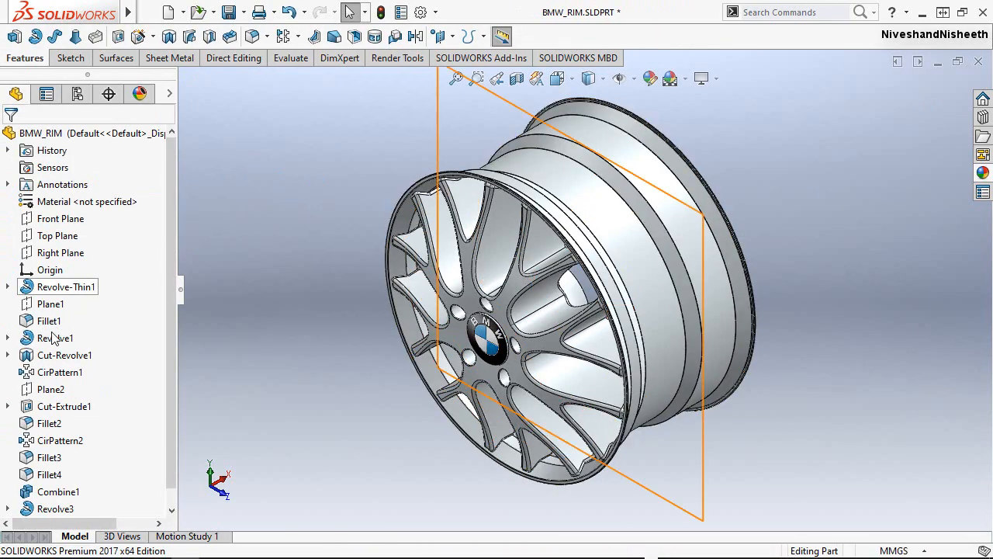
# Highlight the CirPattern1 feature and examine the patterned bolt holes around the hub.
pyautogui.click(46, 373)
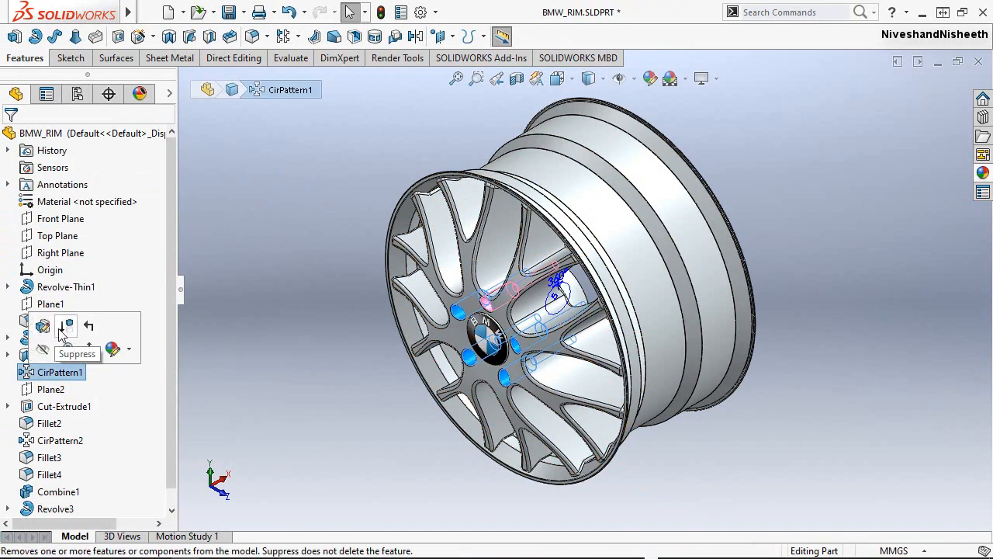
pyautogui.scroll(-3, 509, 358)
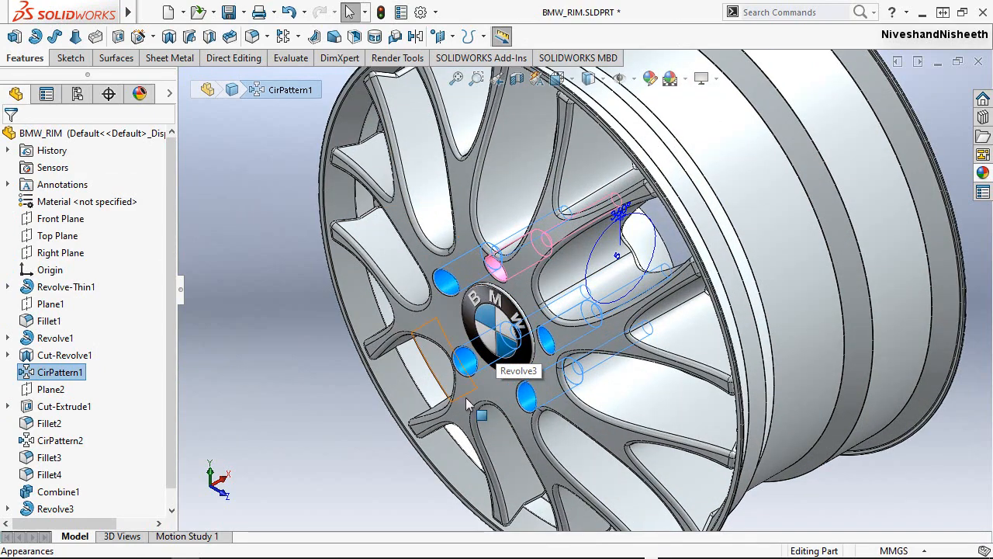
pyautogui.scroll(4, 496, 397)
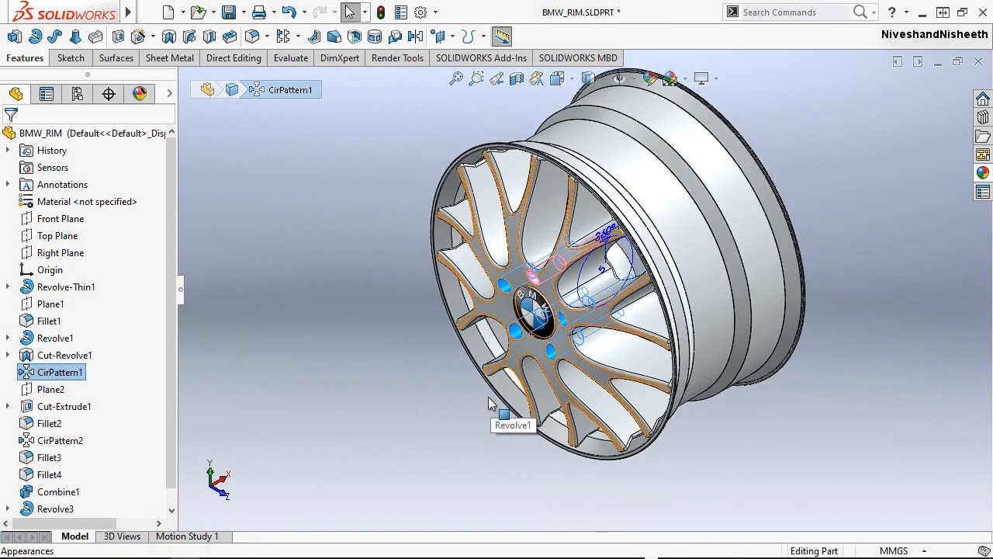
pyautogui.scroll(-1, 263, 421)
pyautogui.click(315, 378)
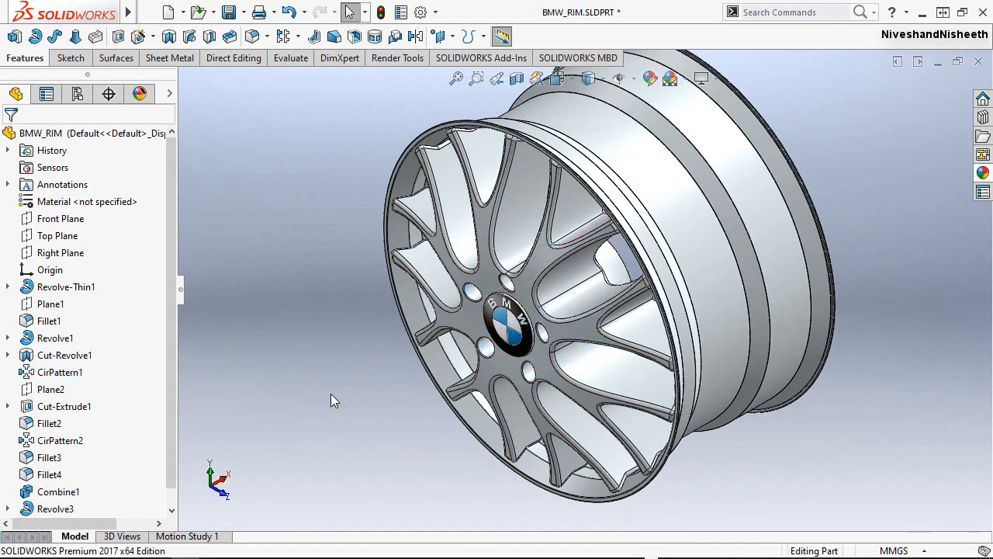
# Highlight Fillet2 and Combine1 in turn to examine the spoke edges and combined body they affect.
pyautogui.click(44, 426)
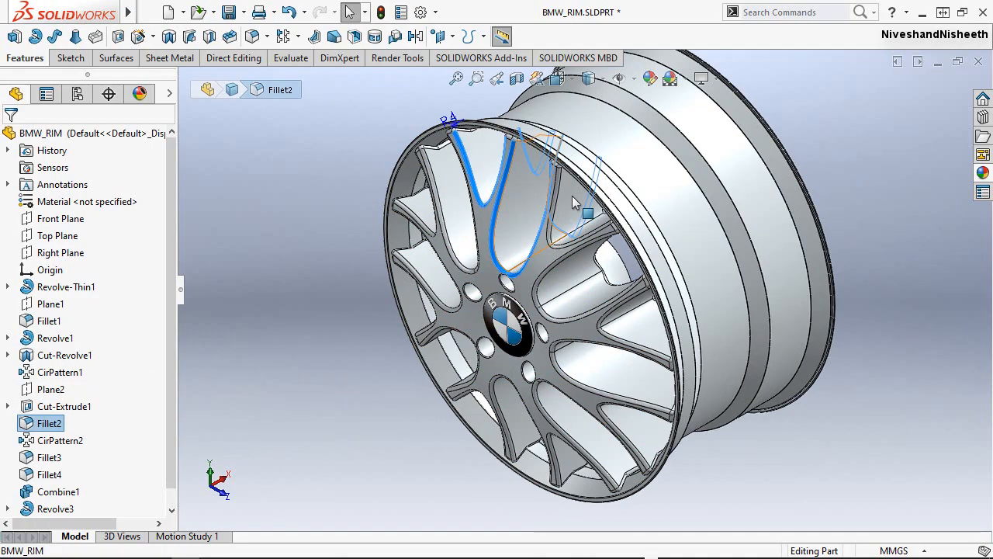
pyautogui.scroll(-6, 502, 189)
pyautogui.scroll(8, 503, 188)
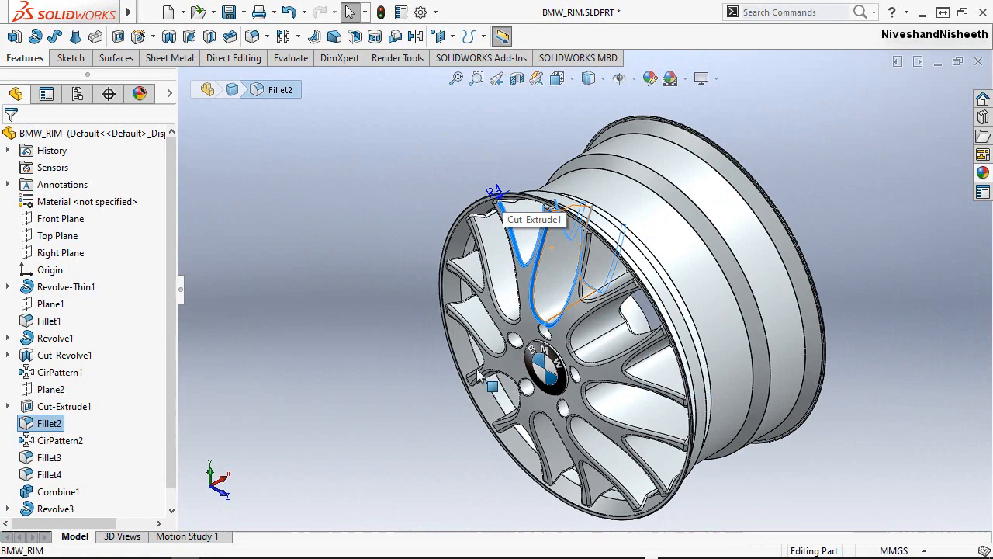
pyautogui.click(261, 400)
pyautogui.click(62, 495)
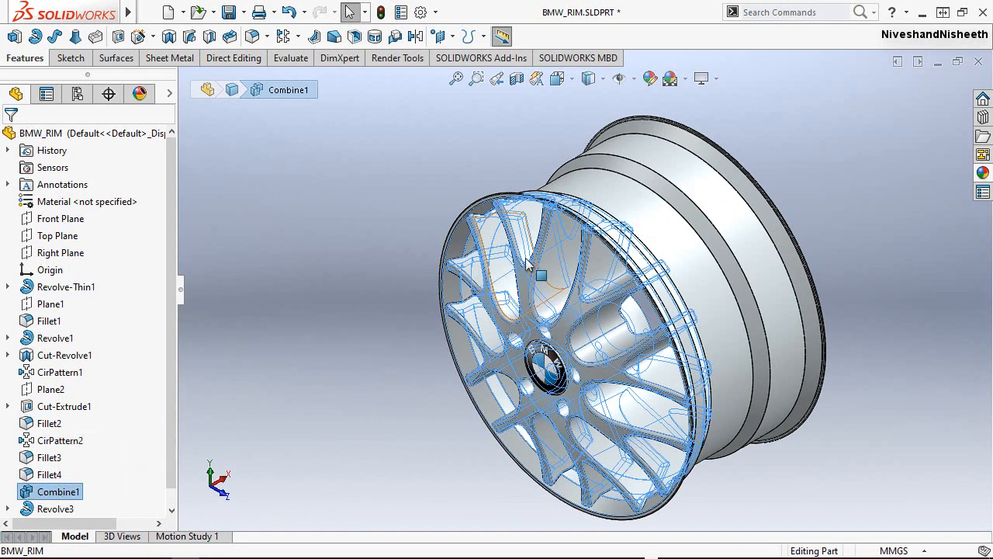
pyautogui.click(338, 184)
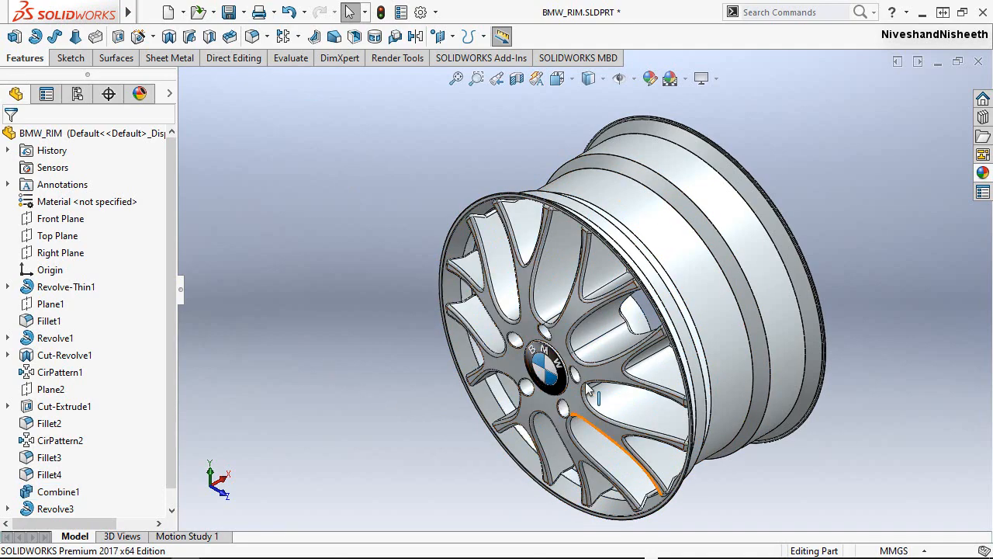
# Examine the hub emblem up close and the finished wheel rim from several angles and standard orientations.
pyautogui.scroll(-6, 589, 388)
pyautogui.moveTo(524, 325); pyautogui.dragTo(559, 328, button='middle')
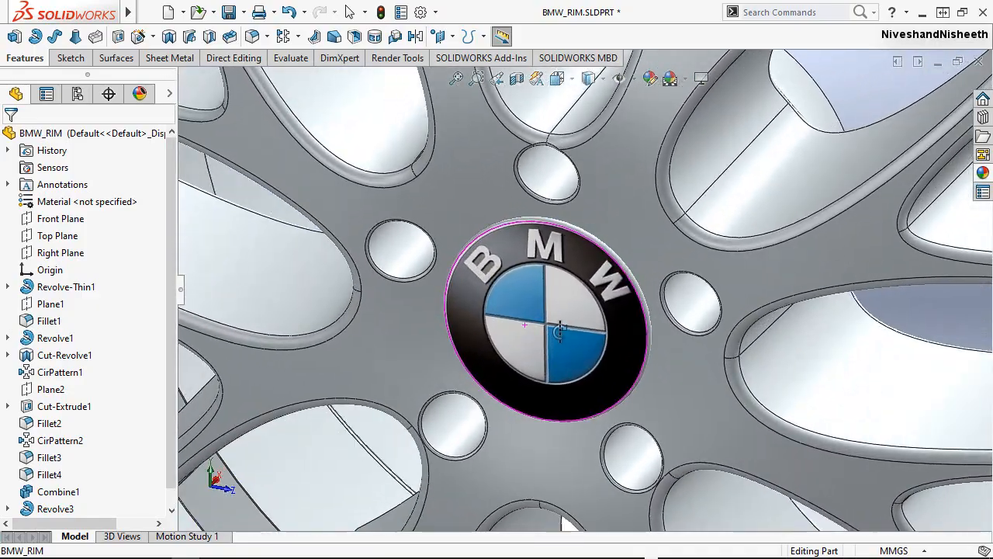
pyautogui.scroll(7, 525, 336)
pyautogui.scroll(2, 497, 416)
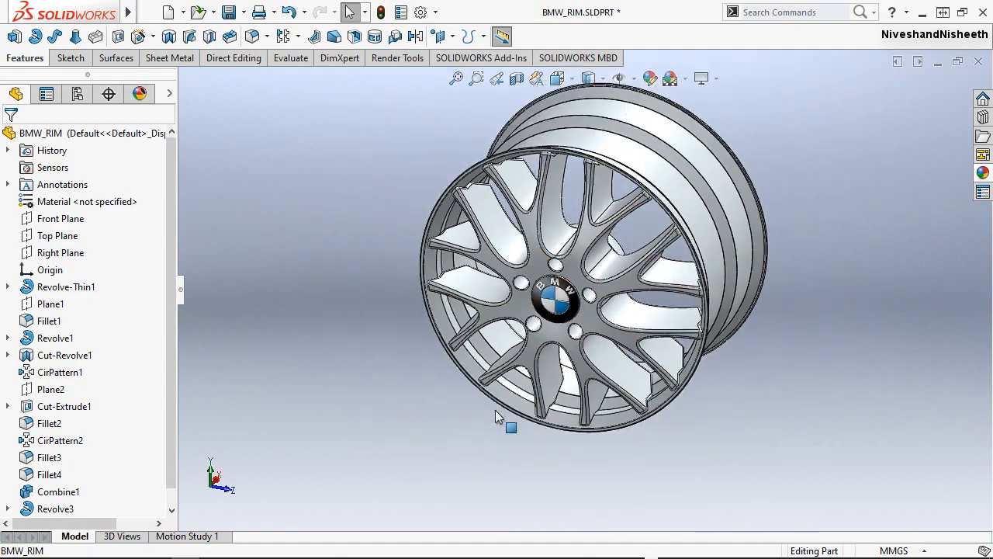
pyautogui.moveTo(642, 278); pyautogui.dragTo(760, 266, button='middle')
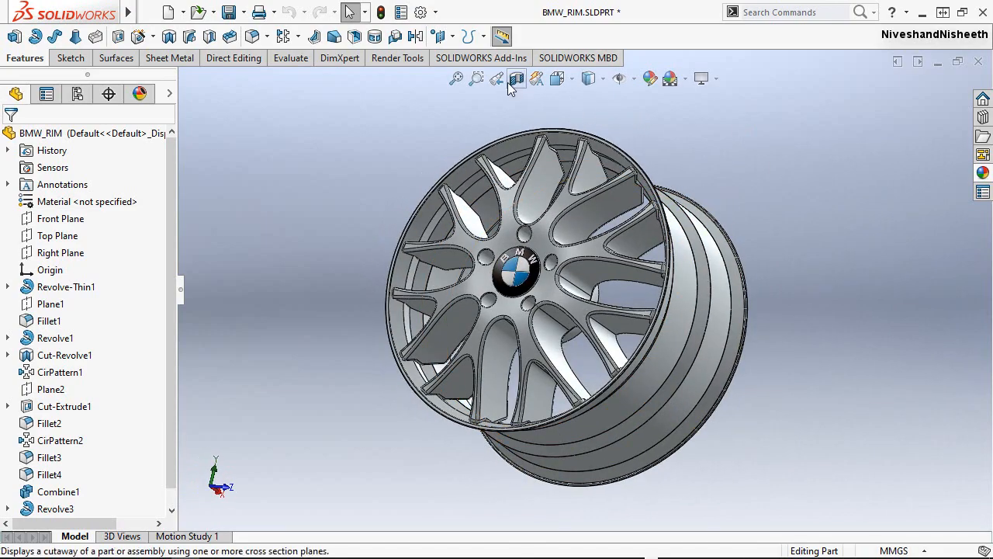
pyautogui.click(571, 82)
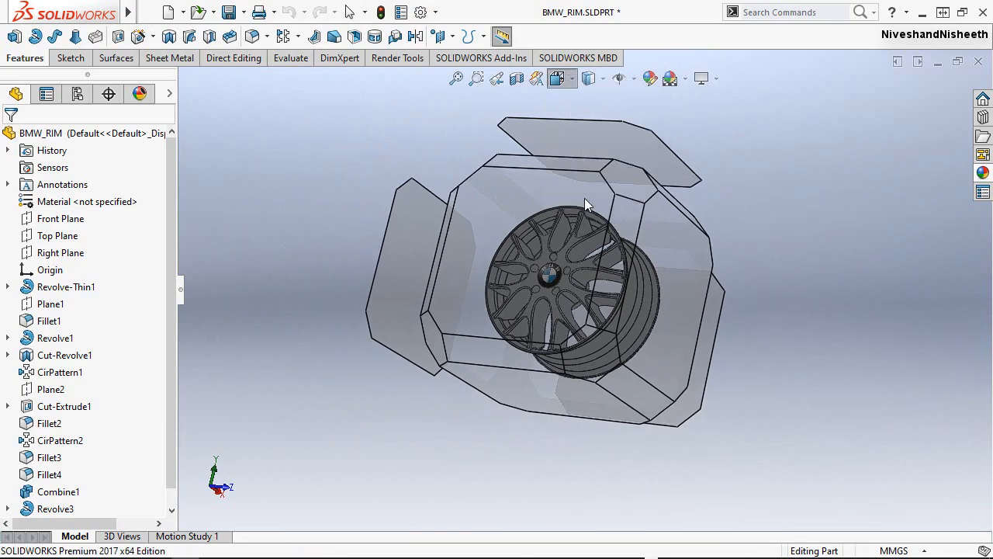
pyautogui.click(565, 235)
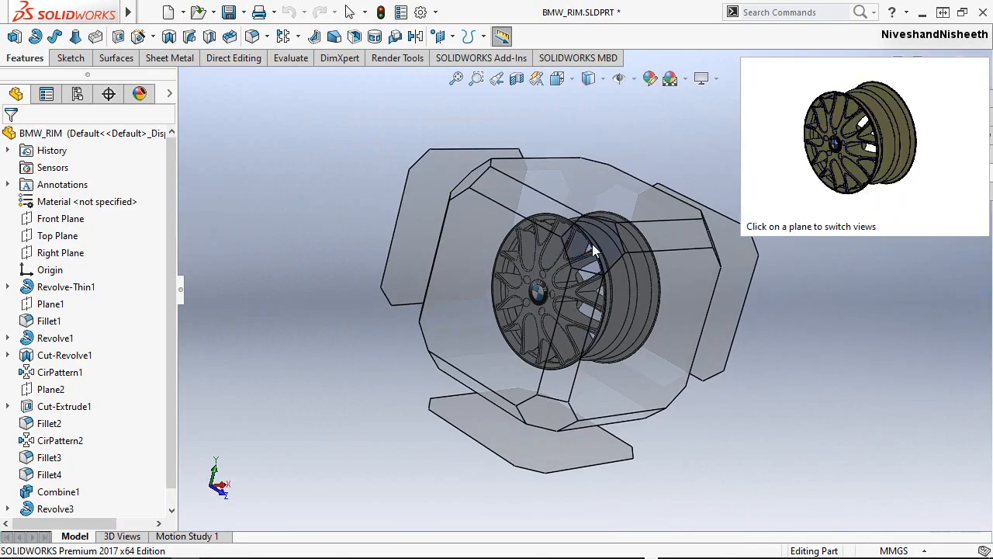
pyautogui.click(667, 284)
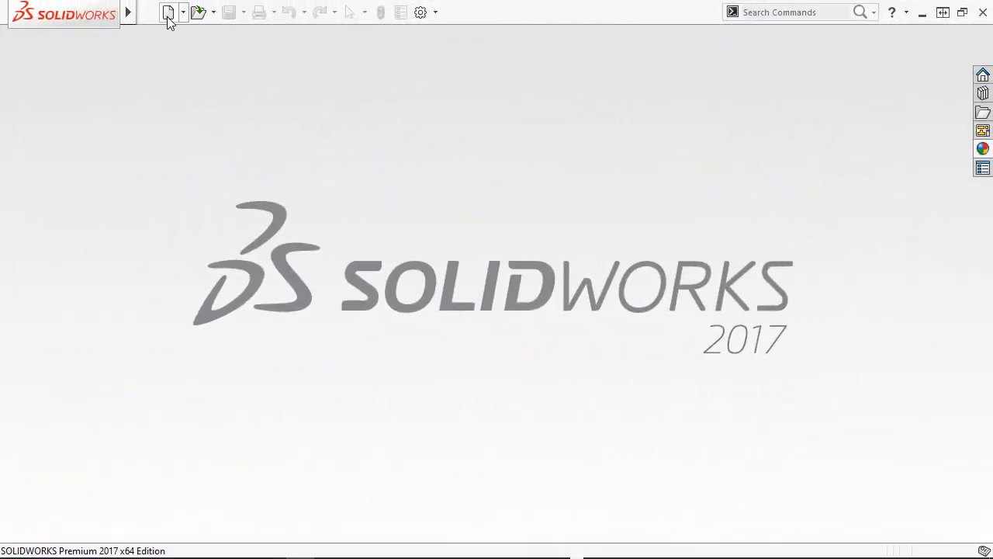
# Create a new part document.
pyautogui.click(168, 14)
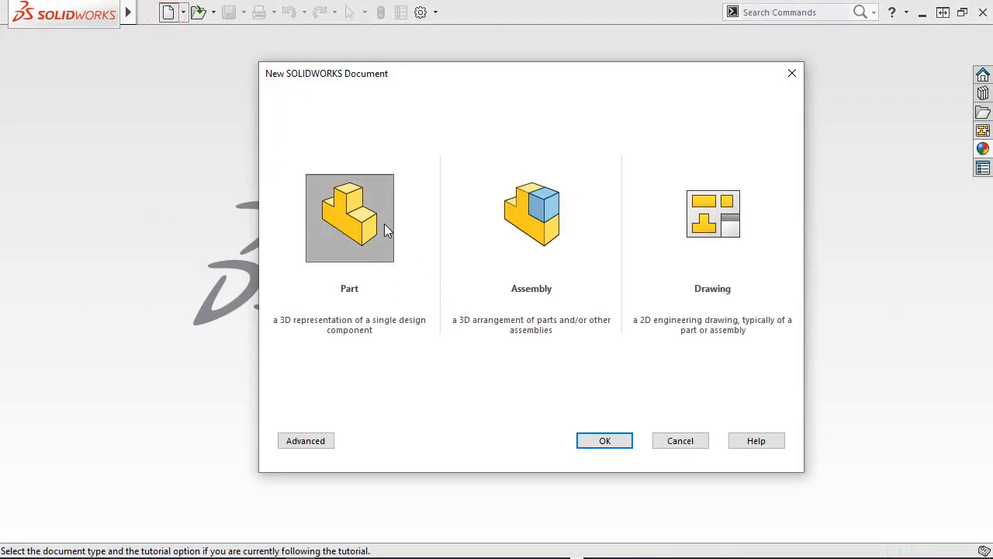
pyautogui.doubleClick(358, 202)
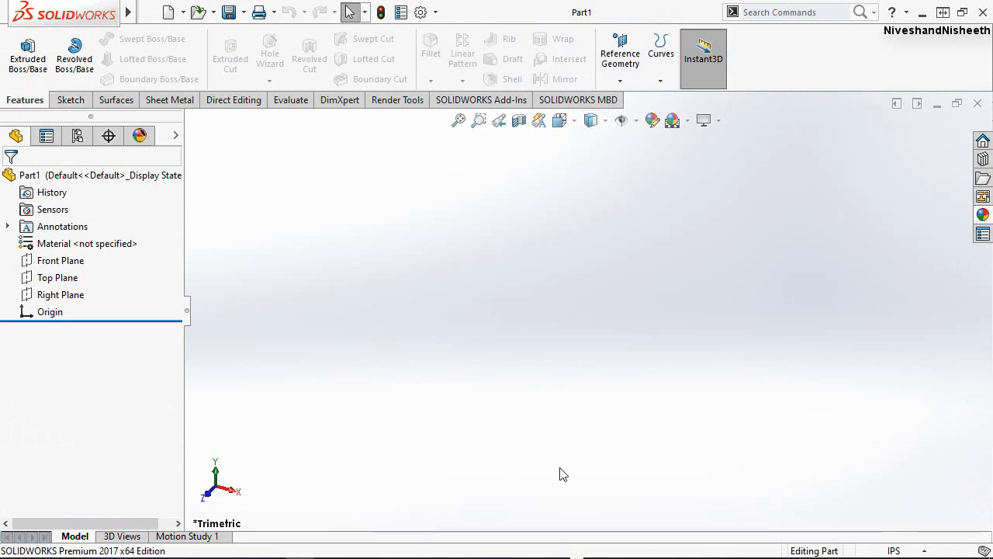
pyautogui.click(597, 315)
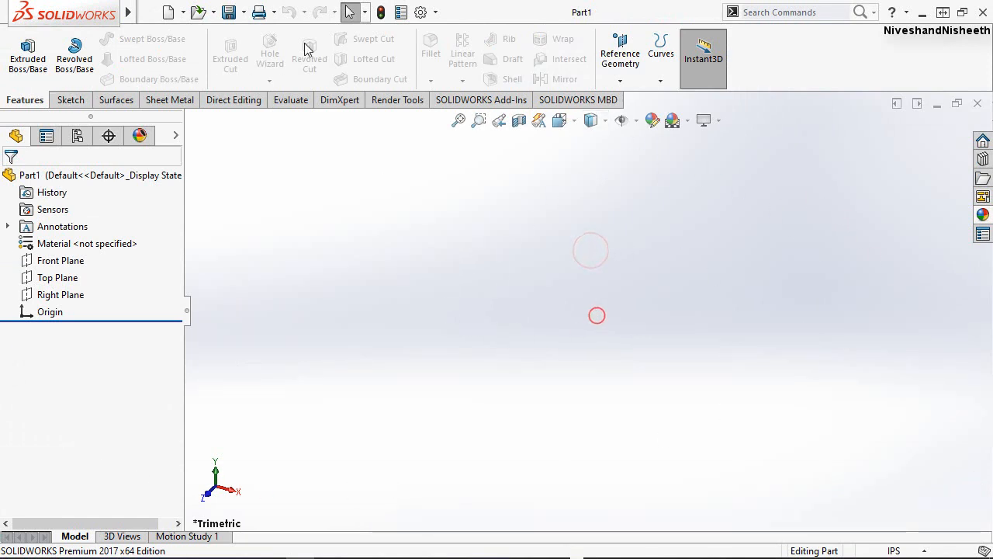
pyautogui.click(669, 322)
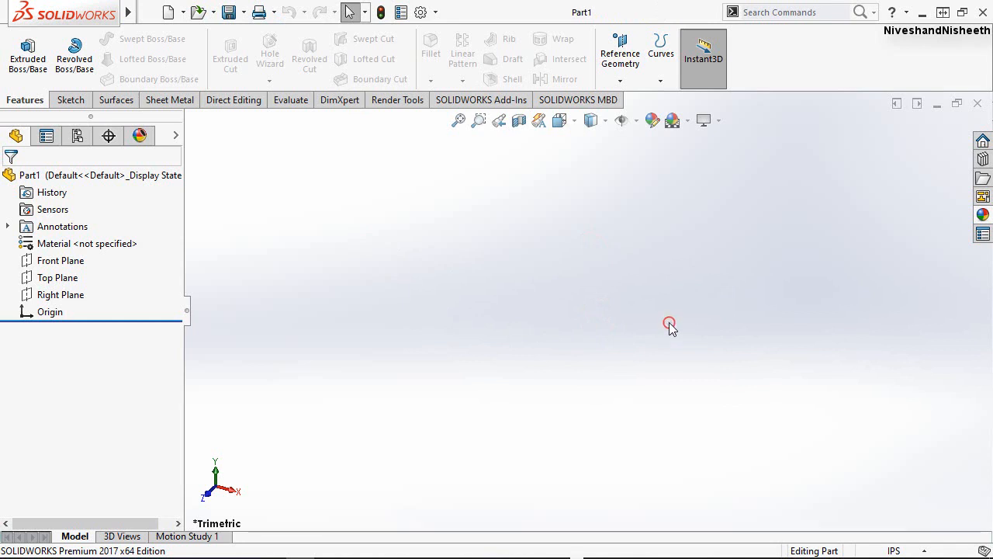
# Set the part's unit system to MMGS.
pyautogui.click(925, 551)
pyautogui.click(865, 482)
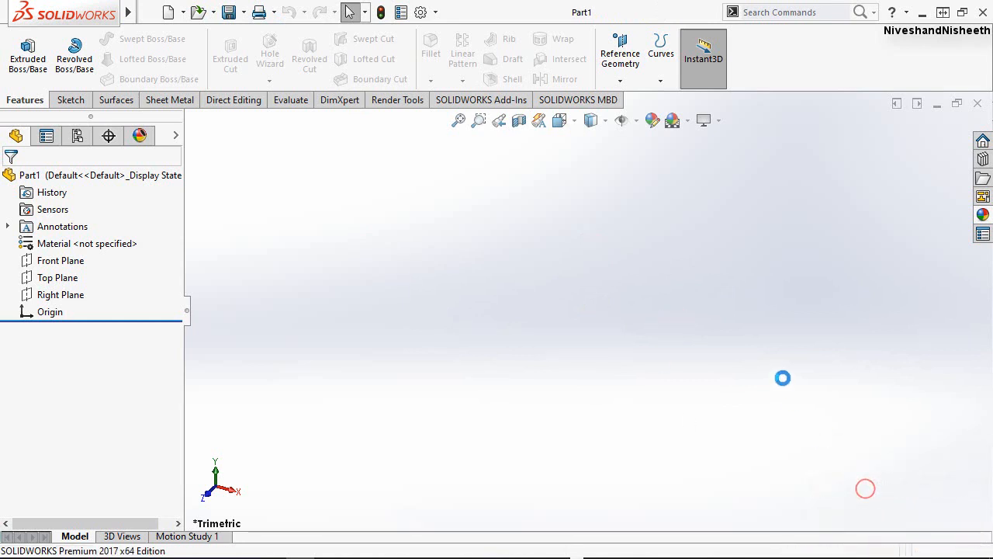
pyautogui.click(779, 291)
# Apply the Backdrop - Studio Room scene from Basic Scenes to the graphics view.
pyautogui.click(983, 215)
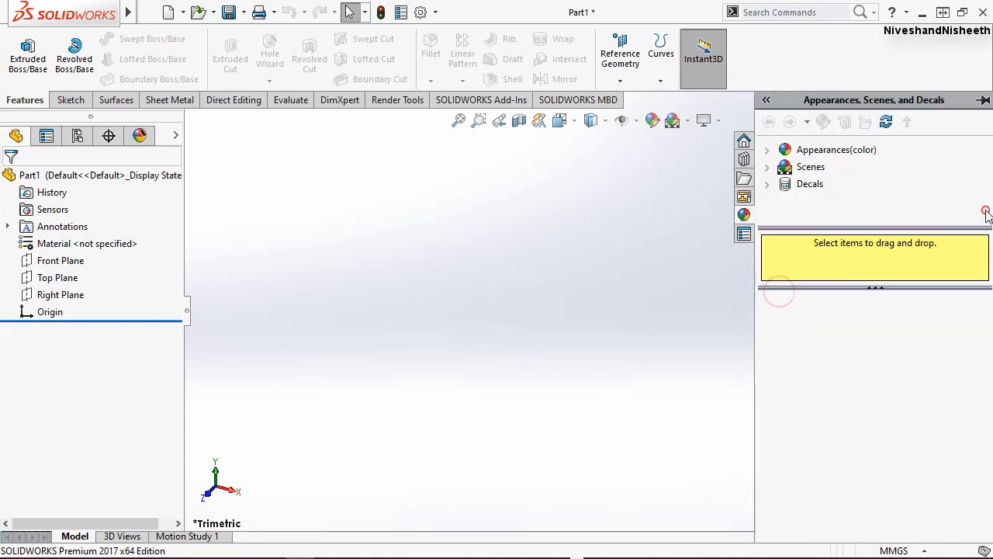
pyautogui.click(767, 169)
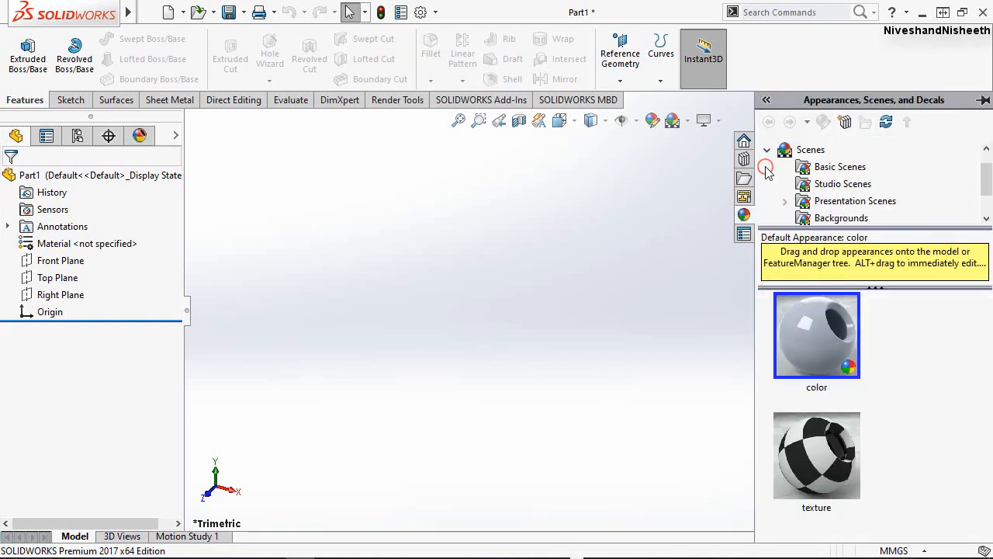
pyautogui.click(818, 168)
pyautogui.scroll(-7, 946, 438)
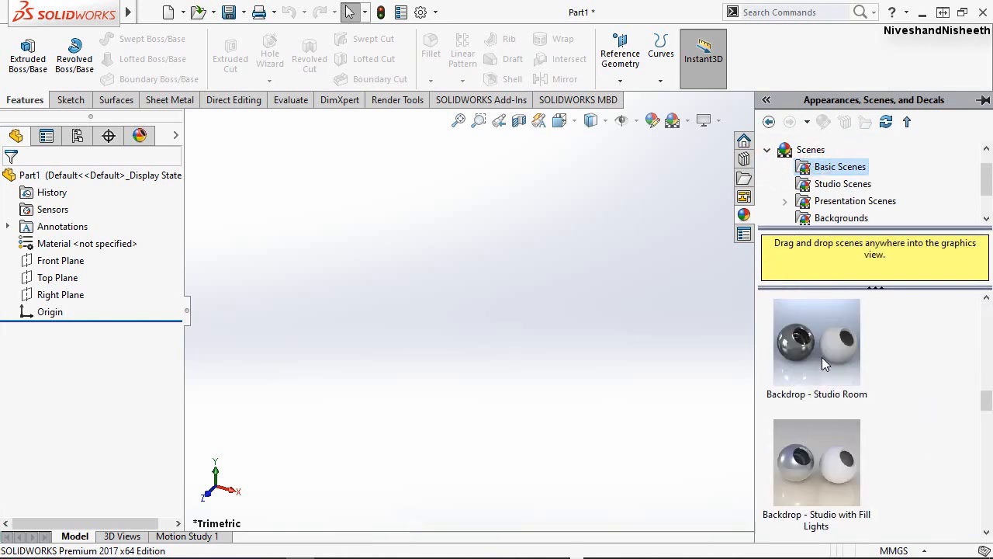
pyautogui.moveTo(822, 357); pyautogui.dragTo(615, 373)
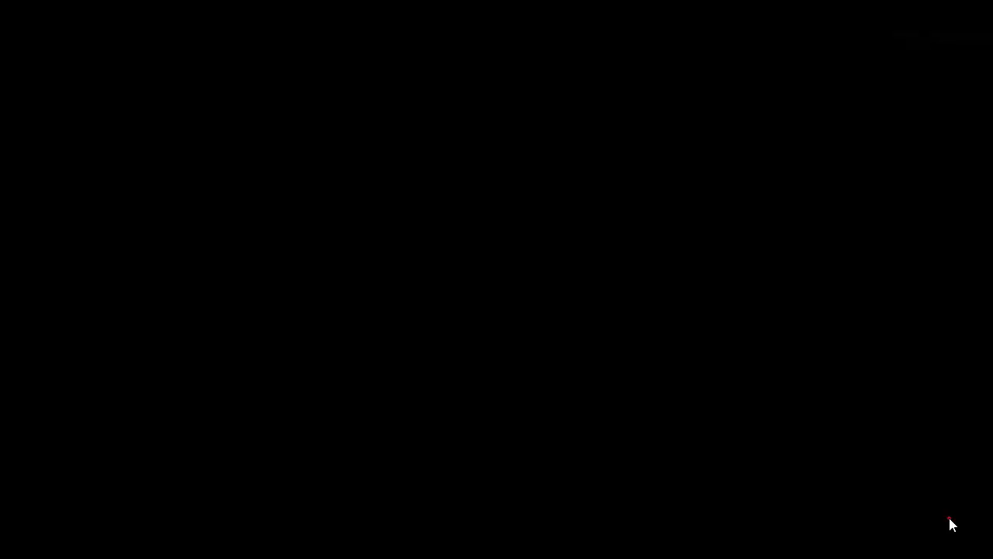
pyautogui.click(949, 518)
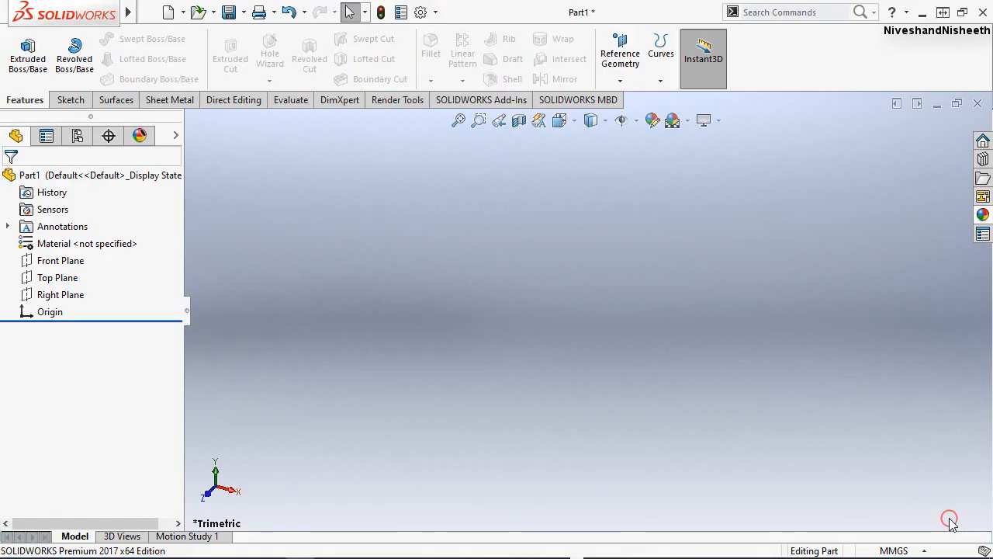
# Start a new sketch on the Front Plane.
pyautogui.click(71, 101)
pyautogui.click(21, 46)
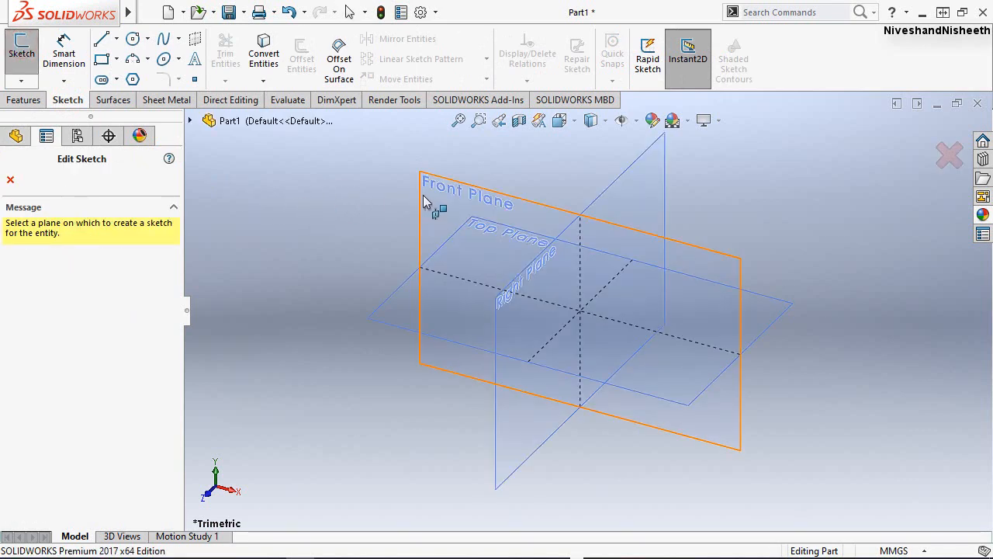
pyautogui.click(423, 195)
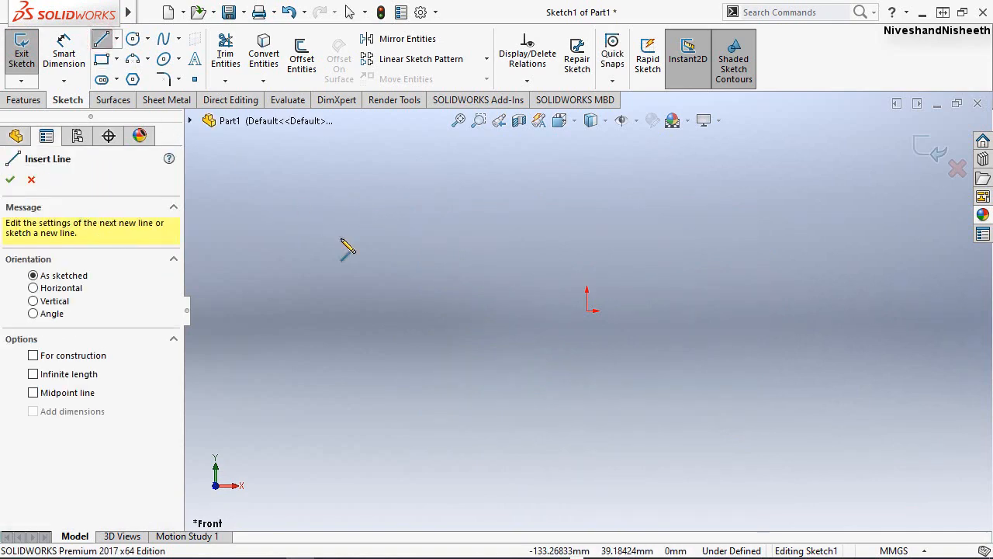
# Sketch a vertical line about 86 mm long upward from the origin and end the Line tool.
pyautogui.click(587, 310)
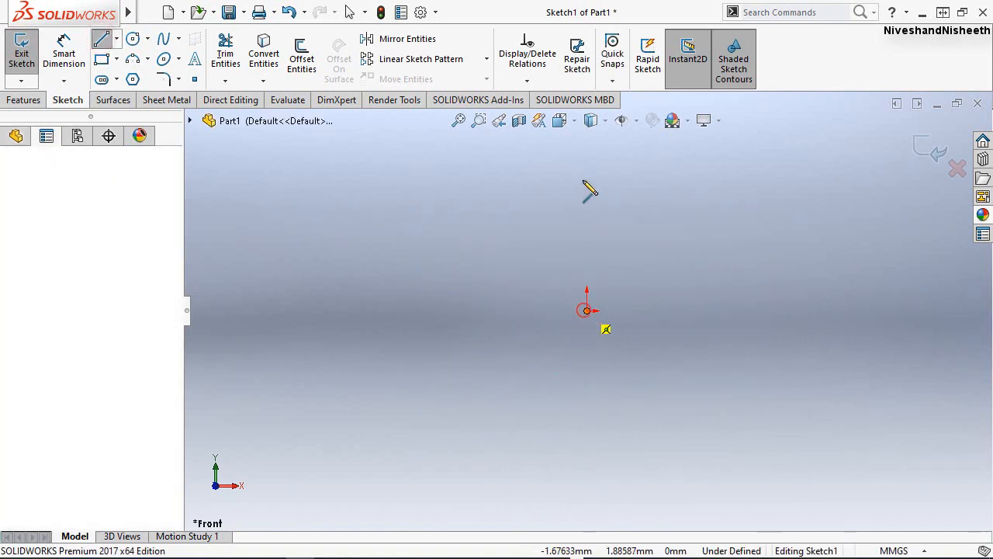
pyautogui.click(586, 154)
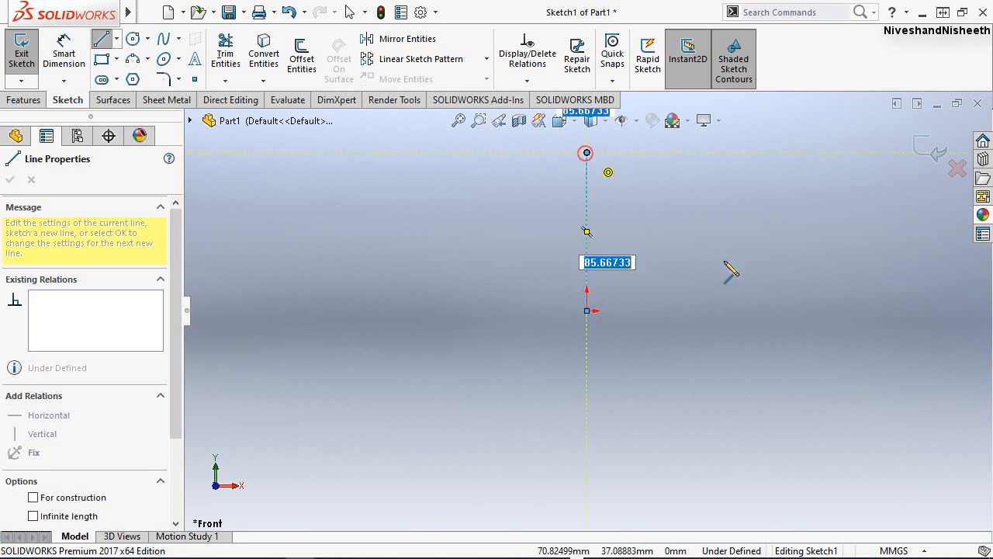
pyautogui.moveTo(725, 262); pyautogui.dragTo(660, 264, button='right')
pyautogui.press('Escape')
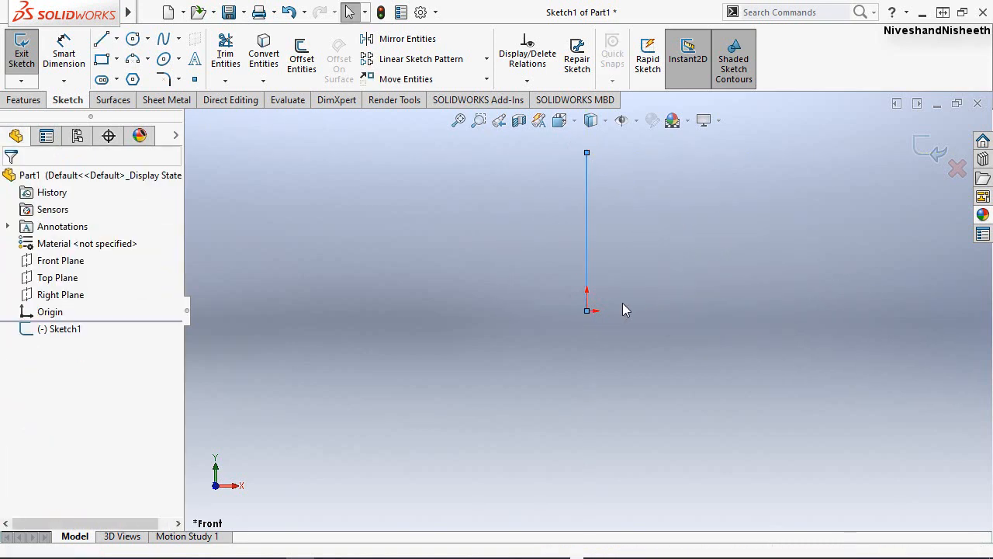
# Sketch a horizontal line rightward from the origin, roughly twice as long as the vertical line, and end the Line tool.
pyautogui.moveTo(632, 308); pyautogui.dragTo(588, 311, button='right')
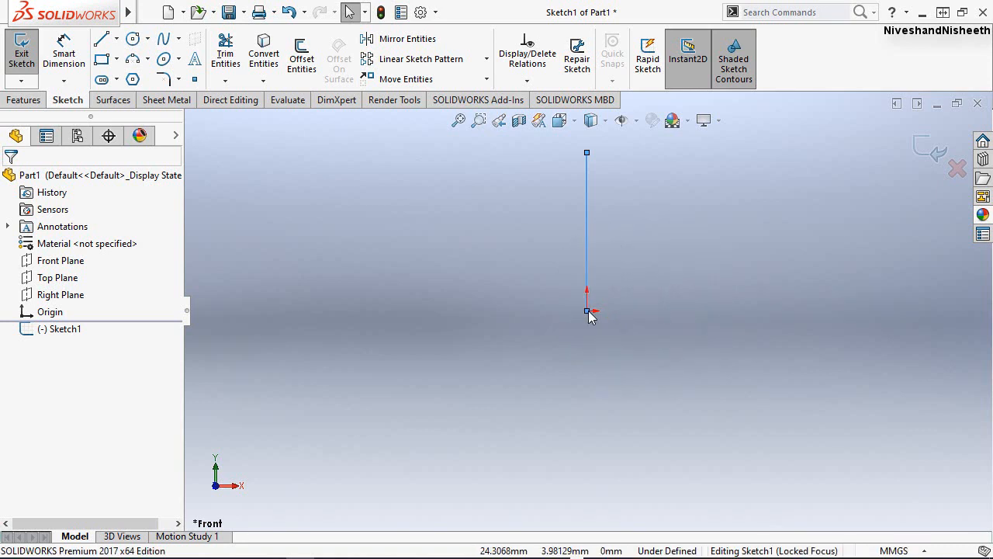
pyautogui.click(588, 311)
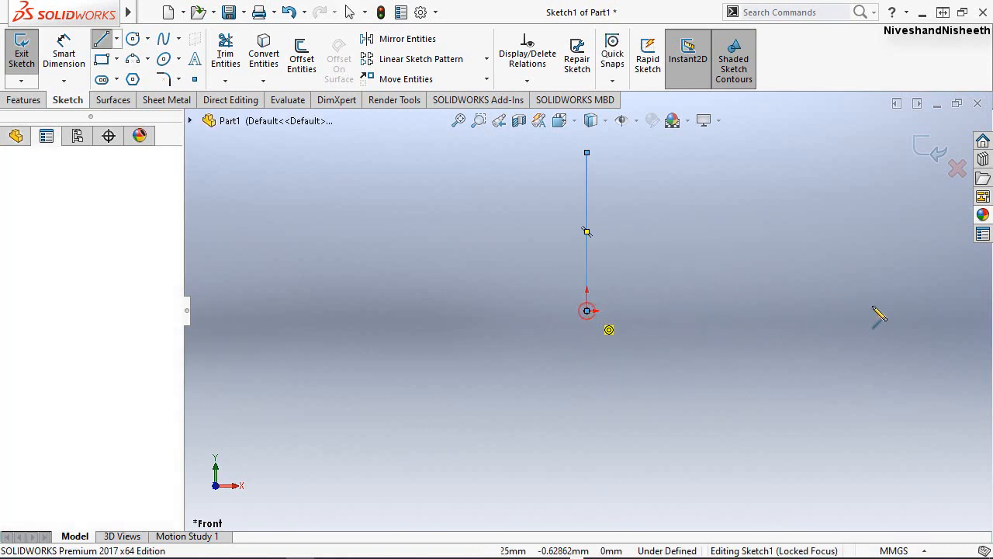
pyautogui.click(931, 311)
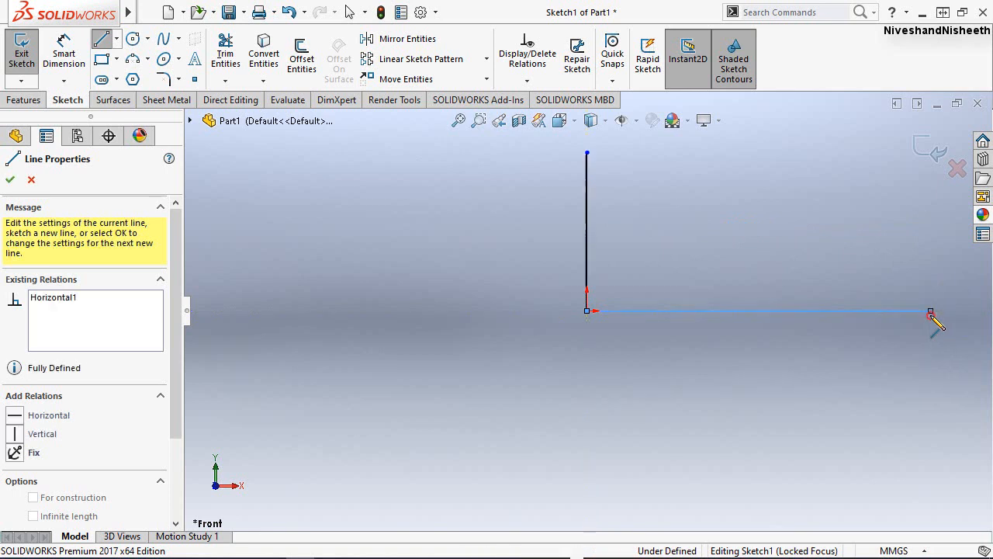
pyautogui.rightClick(721, 216)
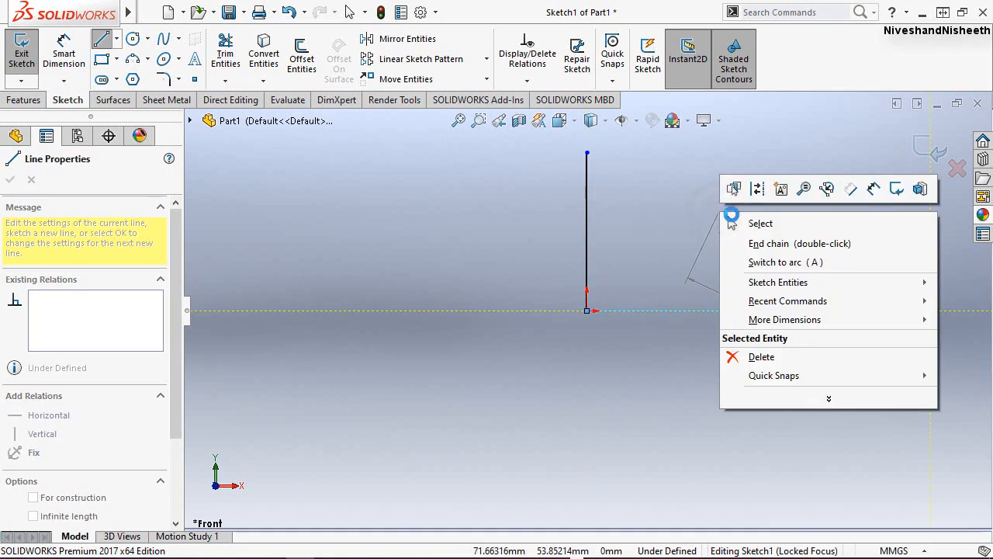
pyautogui.click(746, 225)
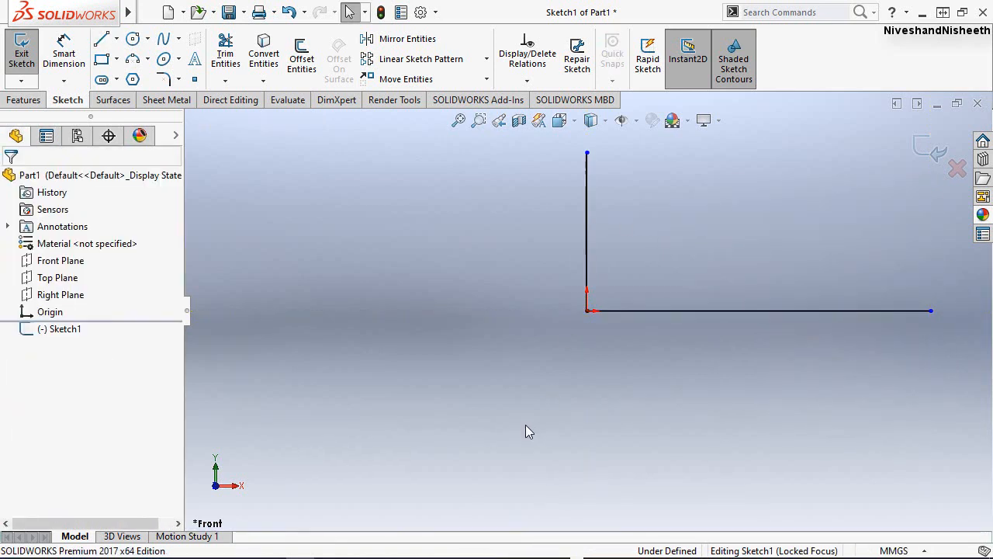
# Stretch the vertical line's upper endpoint straight up until the line is about 140 mm long.
pyautogui.scroll(2, 525, 424)
pyautogui.scroll(-2, 782, 191)
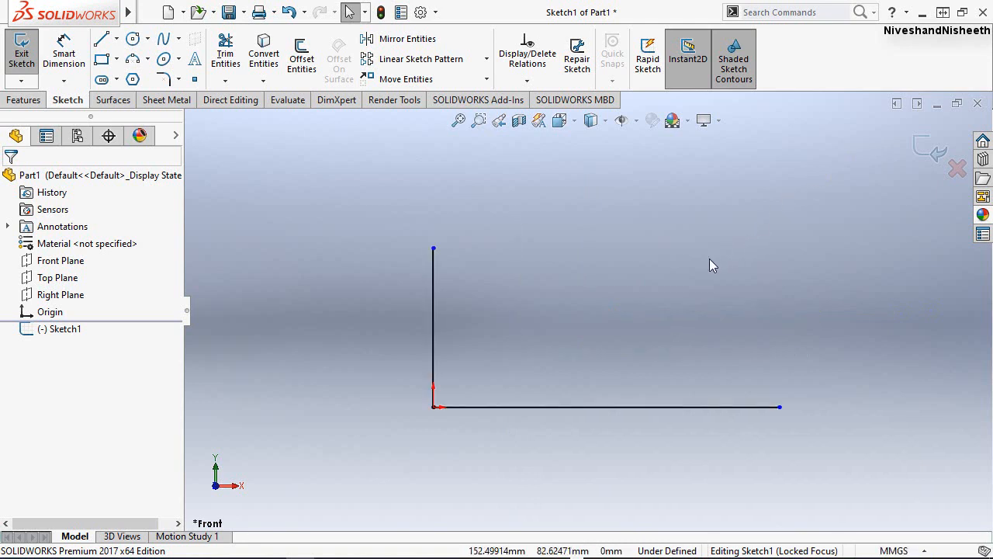
pyautogui.moveTo(433, 250); pyautogui.dragTo(433, 146)
pyautogui.click(542, 290)
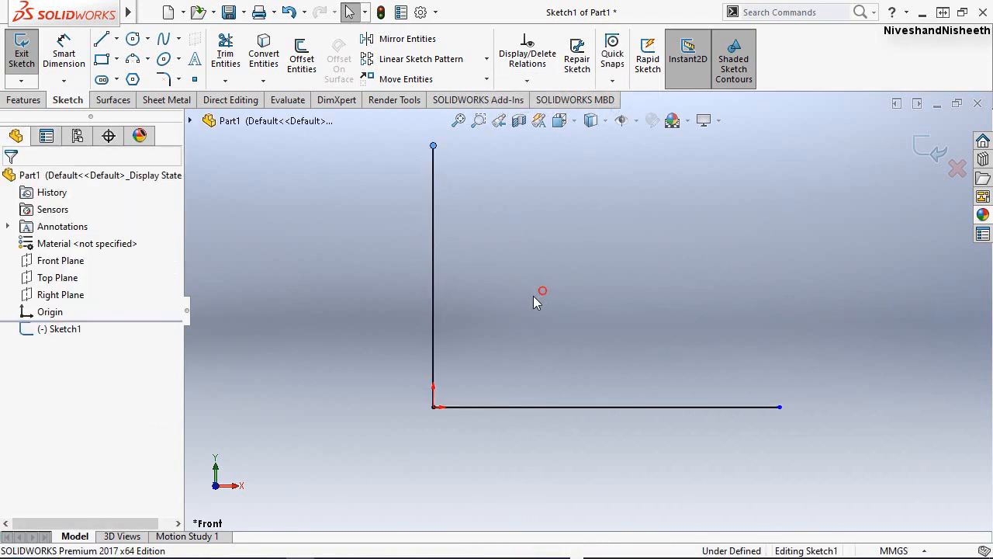
# Add an Equal relation between the vertical and horizontal lines from the origin.
pyautogui.click(434, 227)
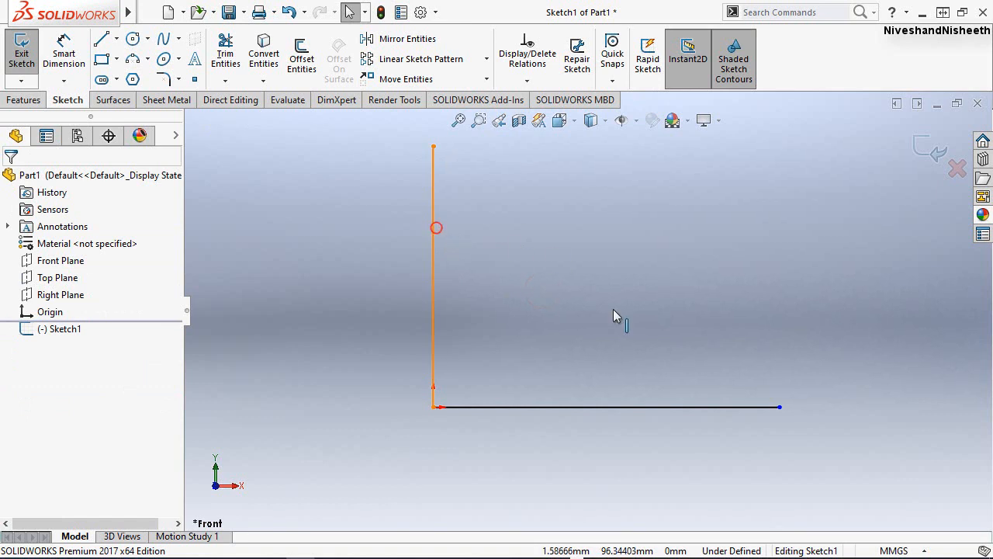
pyautogui.keyDown('ctrl'); pyautogui.click(714, 407); pyautogui.keyUp('ctrl')
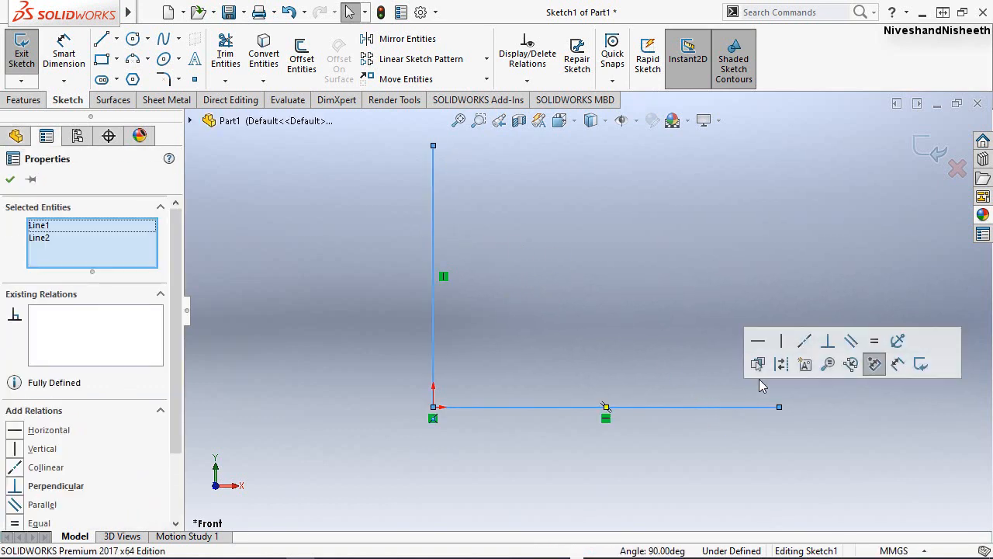
pyautogui.click(869, 346)
pyautogui.click(639, 268)
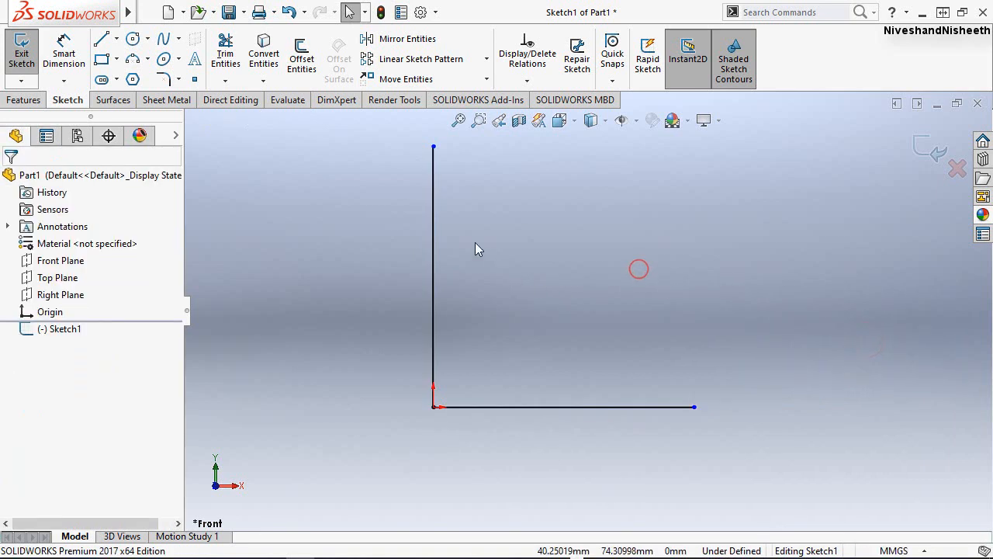
# Convert both the vertical and the horizontal line to construction geometry.
pyautogui.click(434, 217)
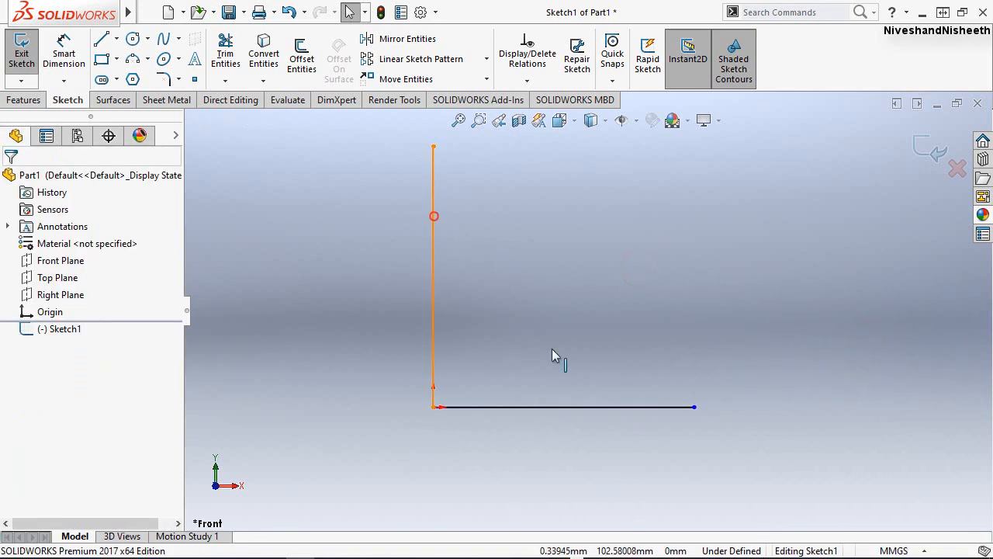
pyautogui.keyDown('ctrl'); pyautogui.click(595, 407); pyautogui.keyUp('ctrl')
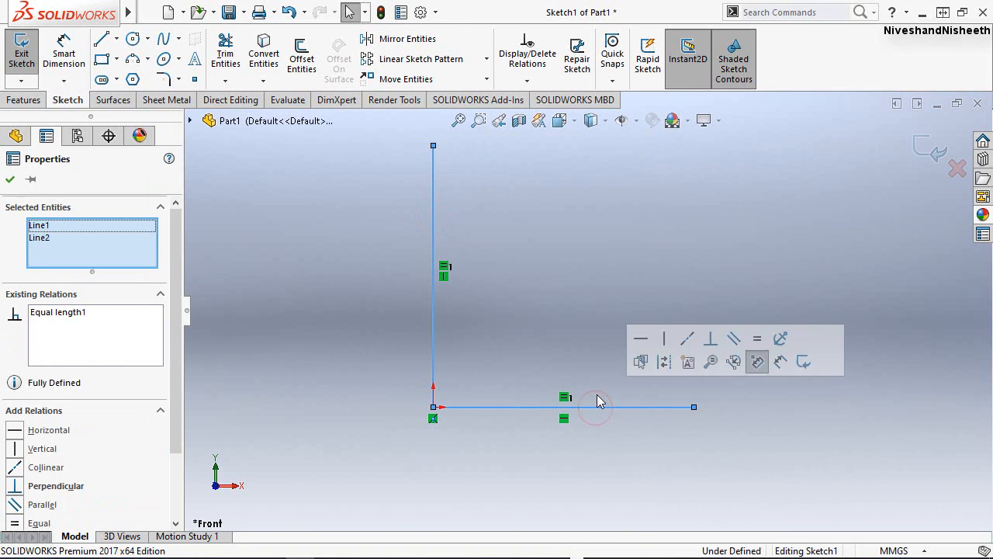
pyautogui.click(667, 358)
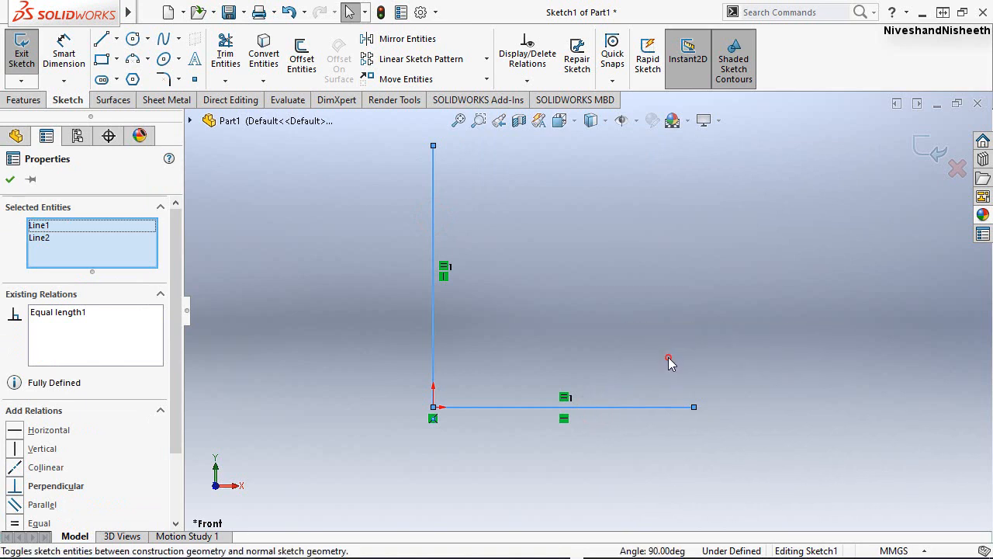
pyautogui.click(639, 225)
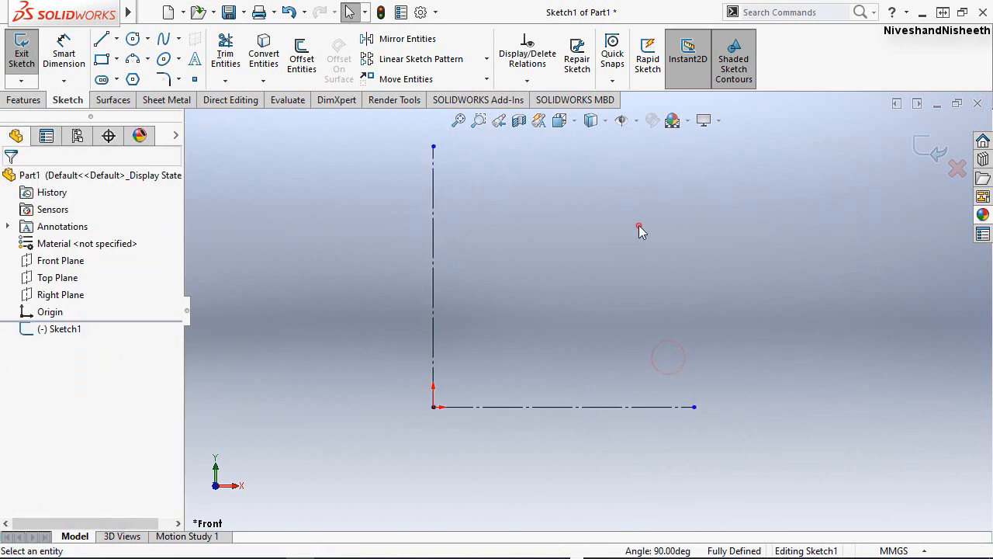
# From the vertical centerline's top, sketch connected lines: short vertical down, about 35 mm sloping down, about 40 mm horizontal, about 39 mm sloping down.
pyautogui.click(458, 124)
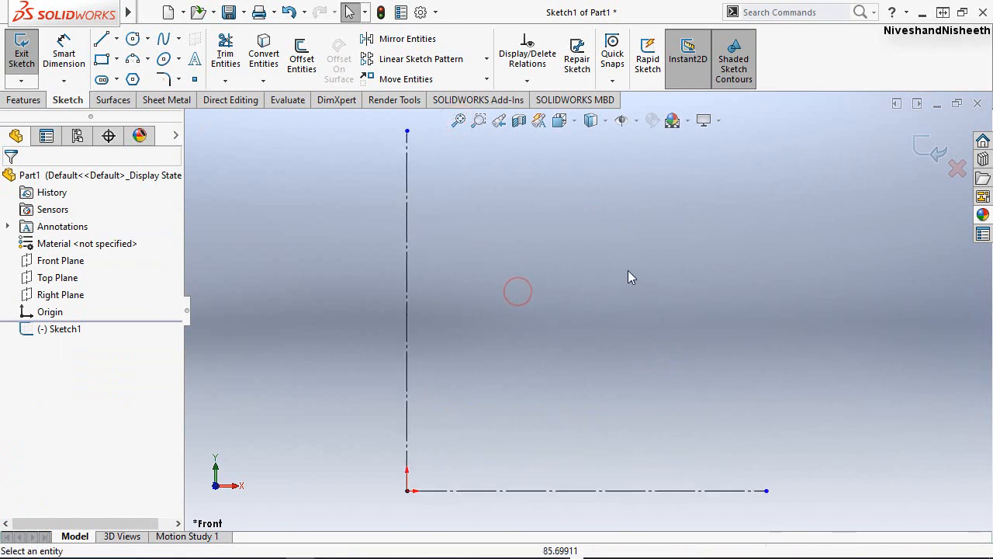
pyautogui.scroll(2, 630, 270)
pyautogui.moveTo(634, 290)
pyautogui.mouseDown(button='right')
pyautogui.moveTo(619, 304)
pyautogui.moveTo(564, 300)
pyautogui.mouseUp(button='right')
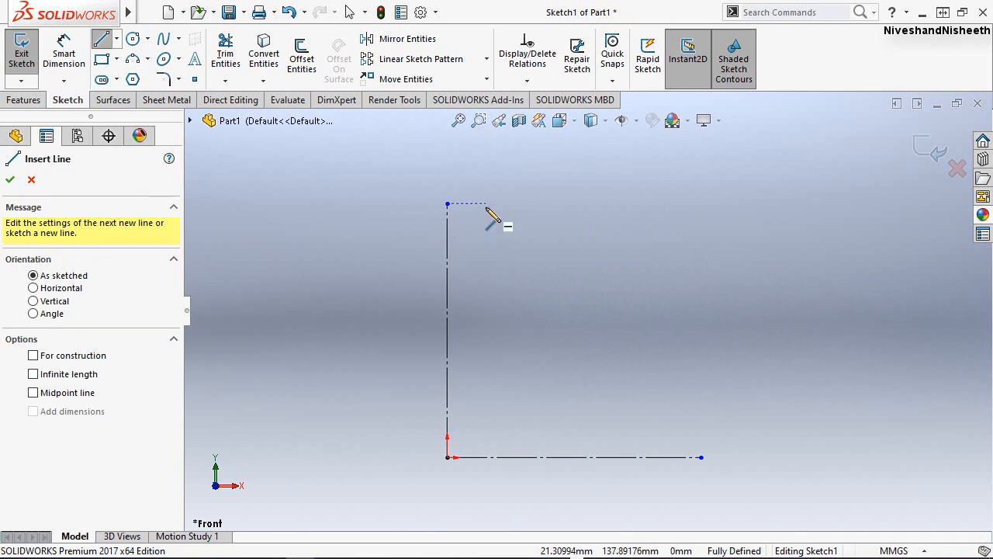
pyautogui.click(448, 204)
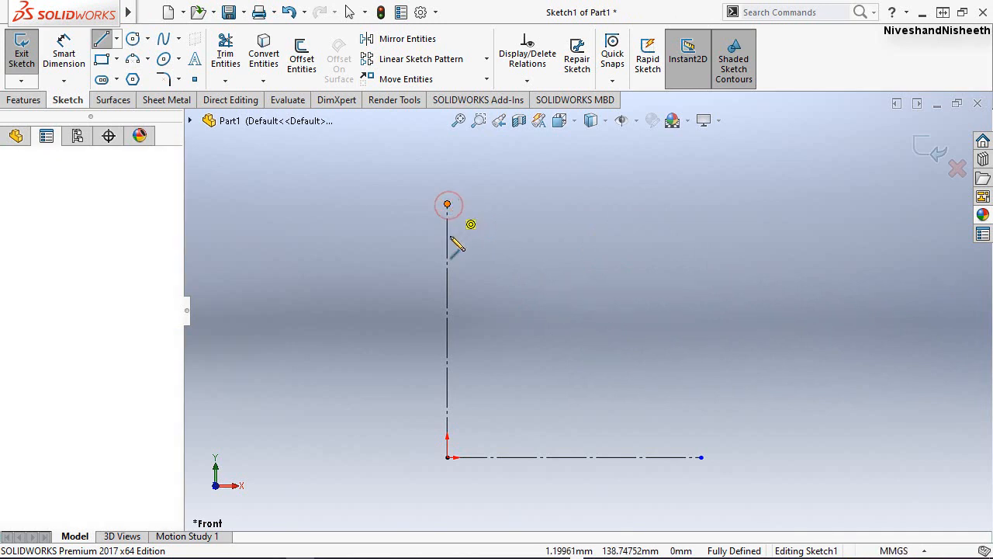
pyautogui.click(456, 245)
pyautogui.click(448, 236)
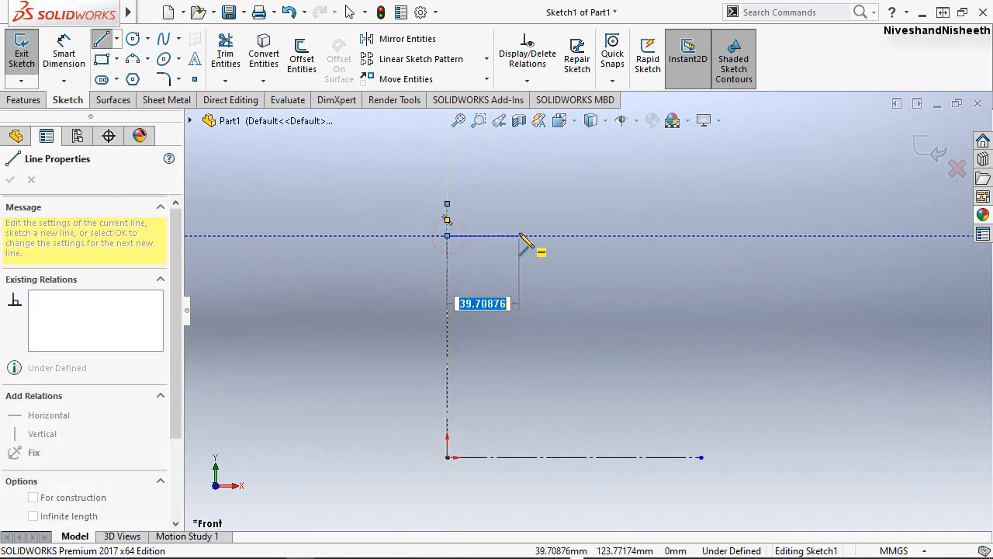
pyautogui.click(499, 275)
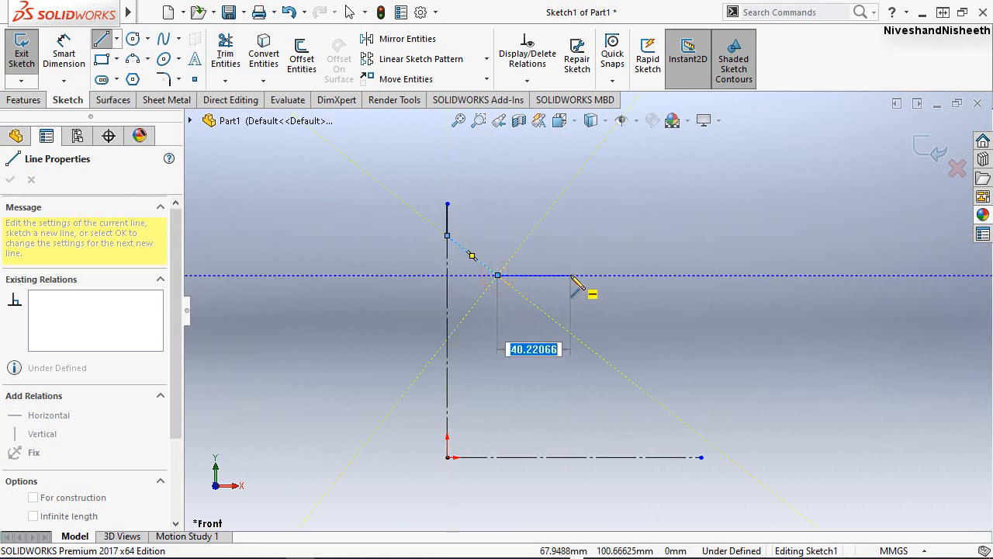
pyautogui.click(571, 276)
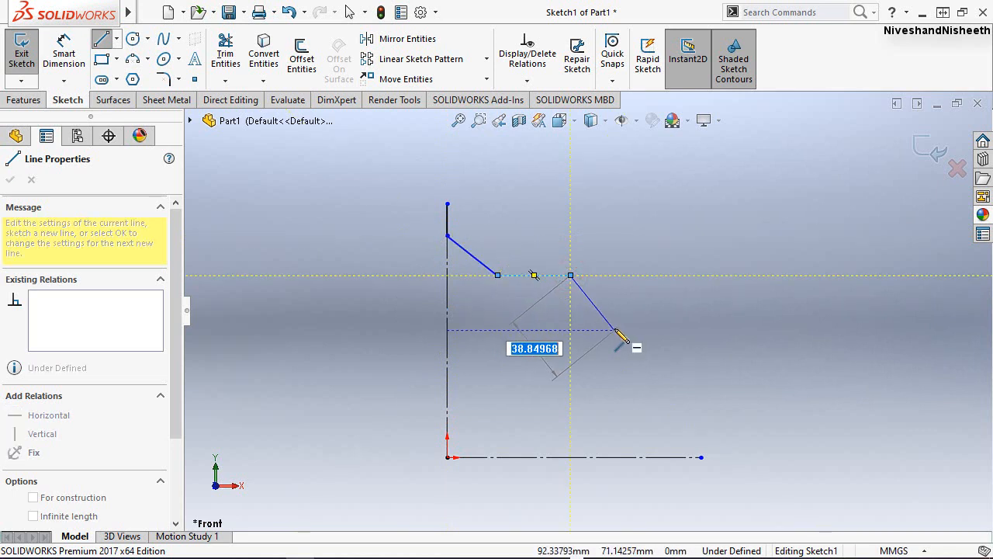
pyautogui.click(615, 330)
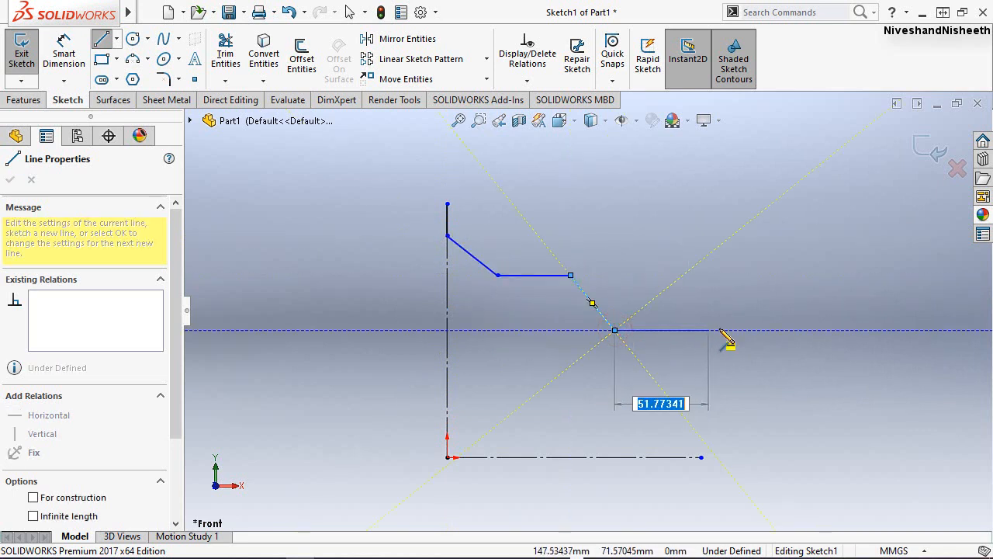
# Continue the profile with a horizontal line about 135 mm long, a short upward slope and a shorter horizontal line.
pyautogui.click(859, 330)
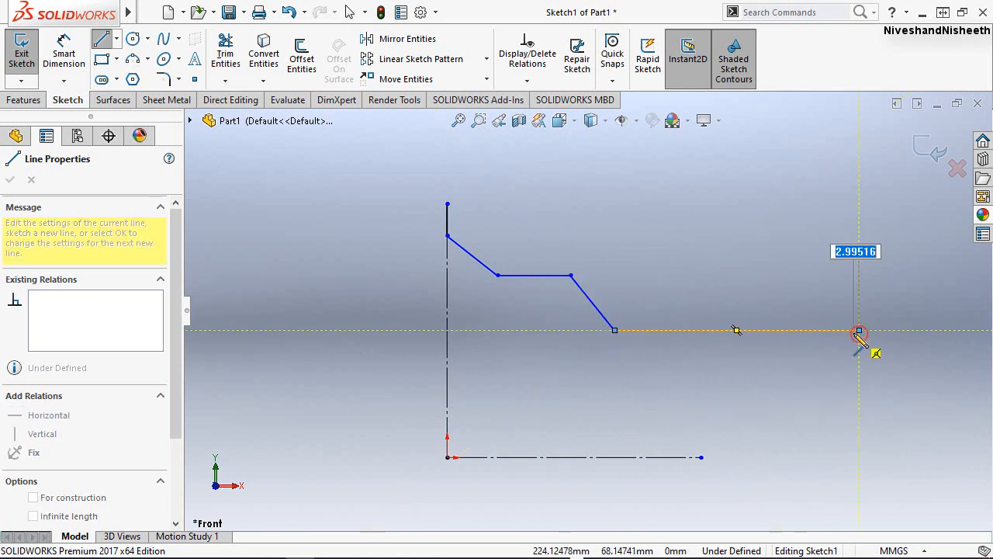
pyautogui.doubleClick(884, 284)
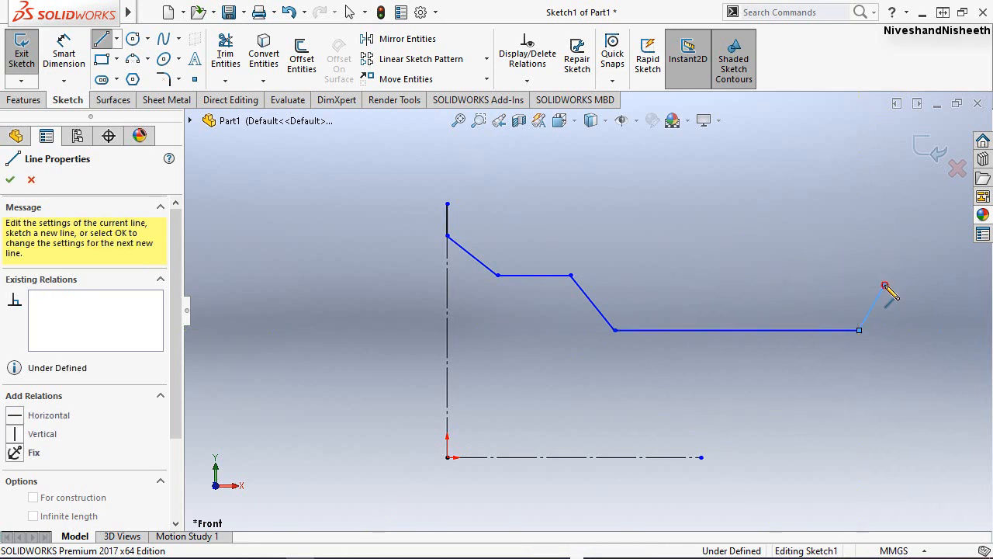
pyautogui.click(885, 285)
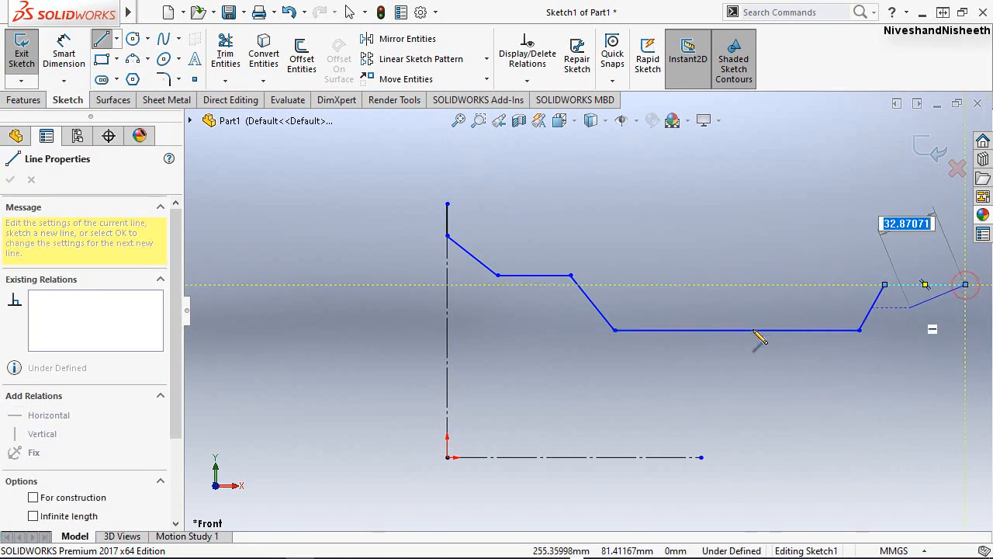
# Finish the profile's far end with an outward line sloping up and a vertical line about 17 mm long, ending the Line tool.
pyautogui.scroll(-3, 637, 342)
pyautogui.scroll(5, 364, 332)
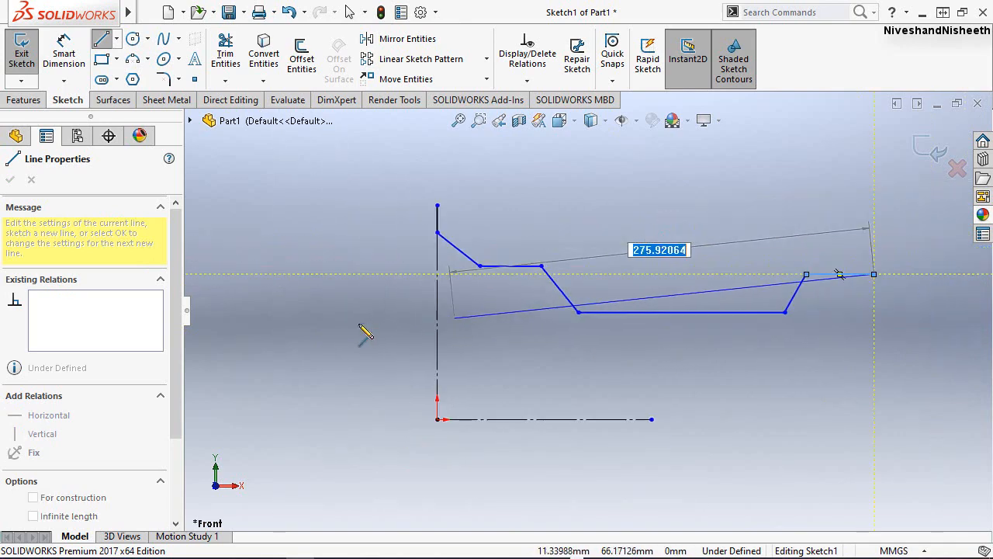
pyautogui.scroll(-3, 841, 262)
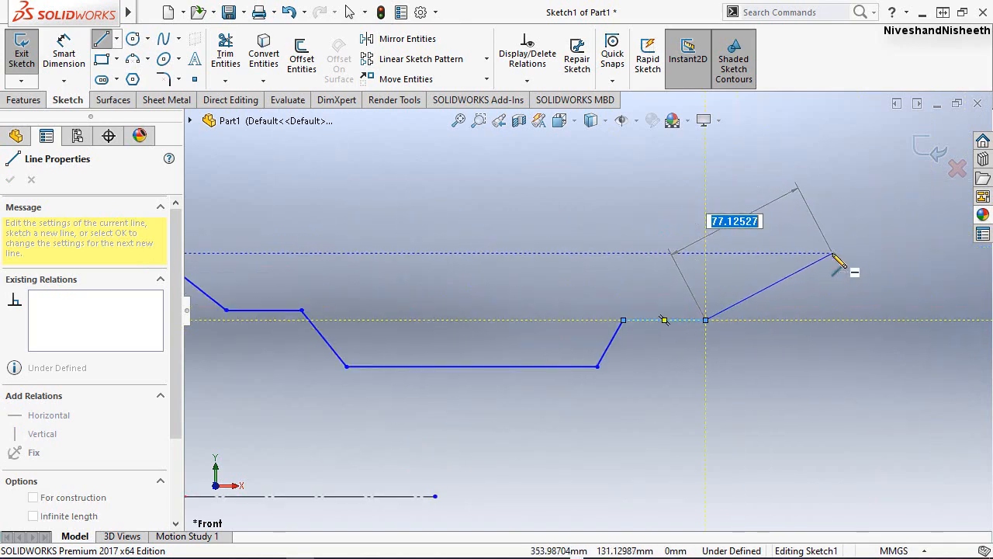
pyautogui.scroll(1, 737, 283)
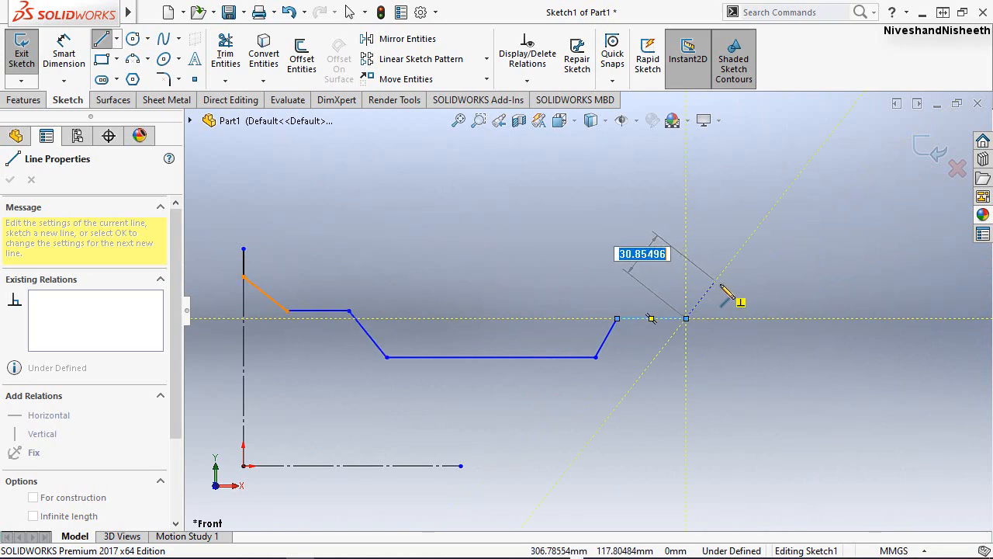
pyautogui.click(721, 284)
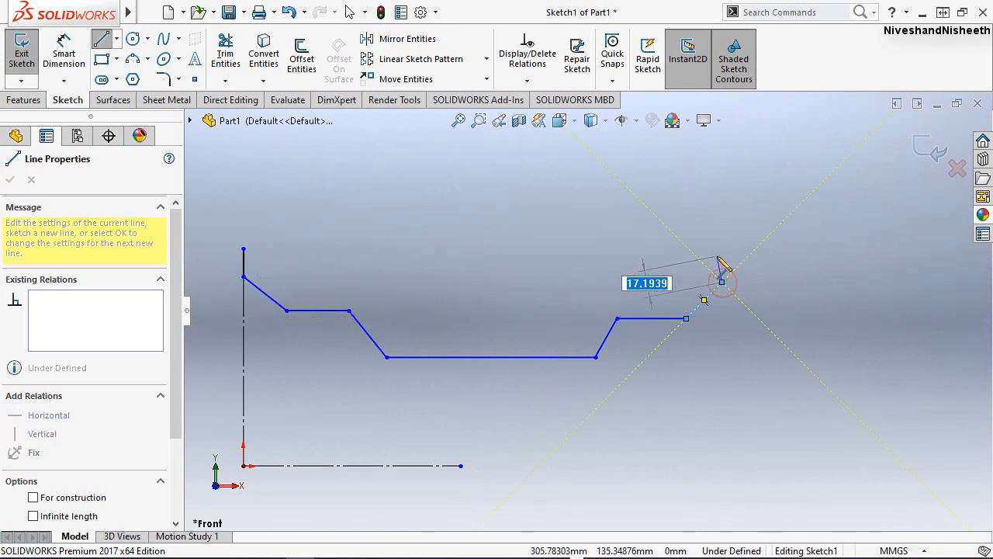
pyautogui.click(721, 256)
pyautogui.press('Escape')
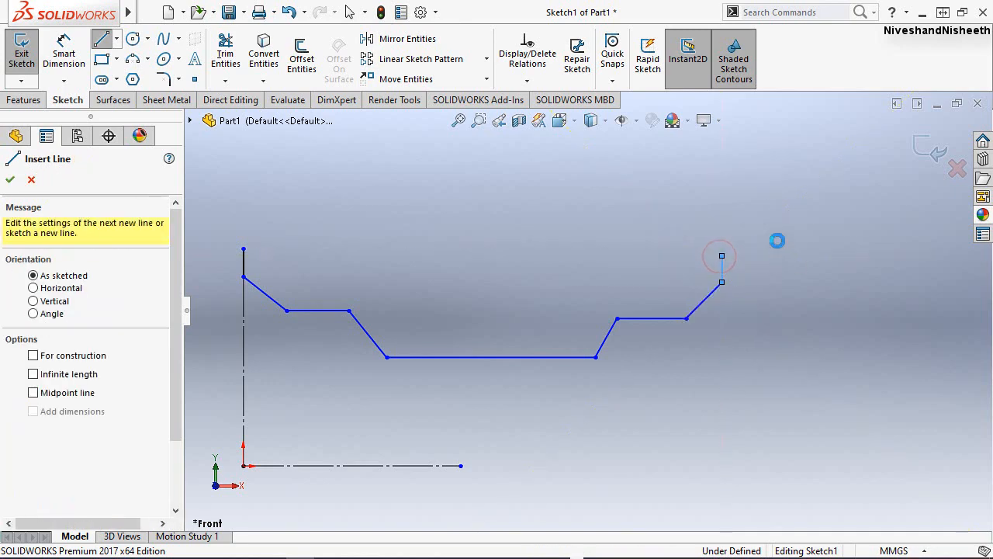
pyautogui.press('Escape')
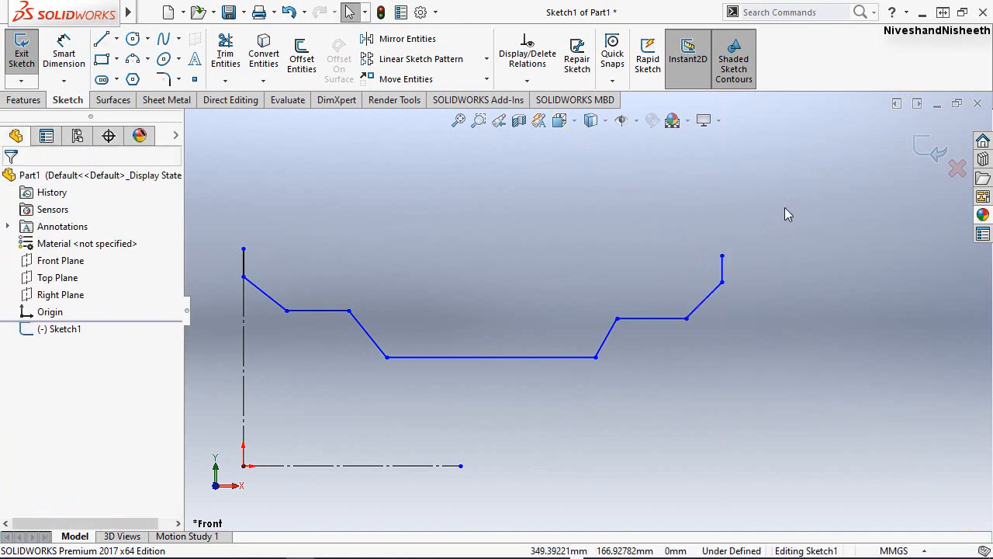
# Add an equal-length relation between the short vertical lines at the two ends of the rim profile.
pyautogui.rightClick(782, 206)
pyautogui.click(815, 240)
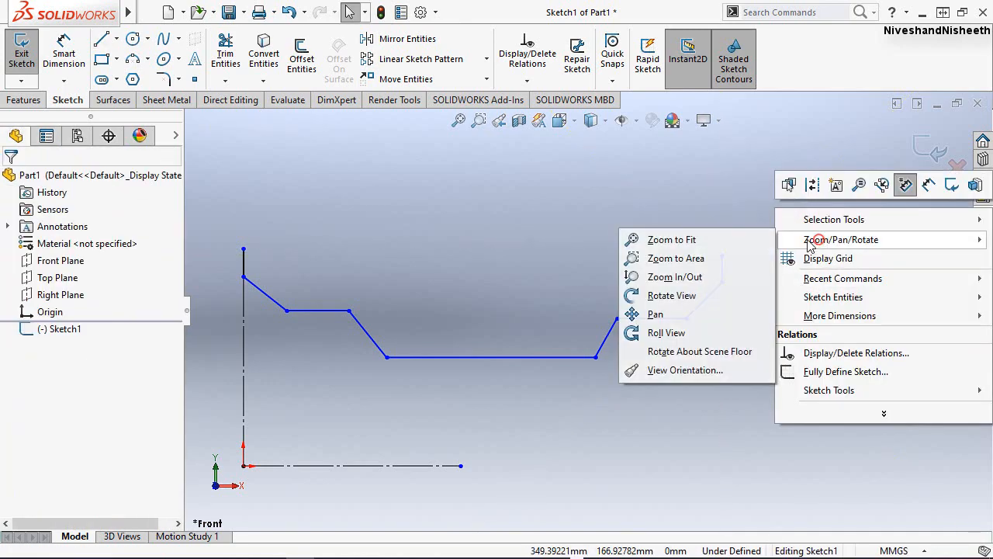
pyautogui.click(653, 313)
pyautogui.moveTo(582, 316); pyautogui.dragTo(655, 314)
pyautogui.rightClick(571, 227)
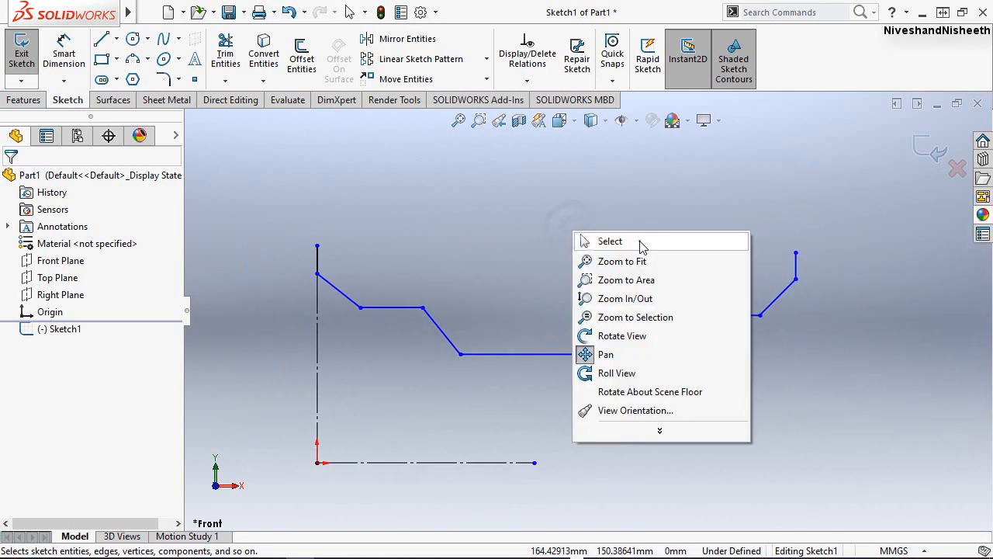
pyautogui.click(641, 243)
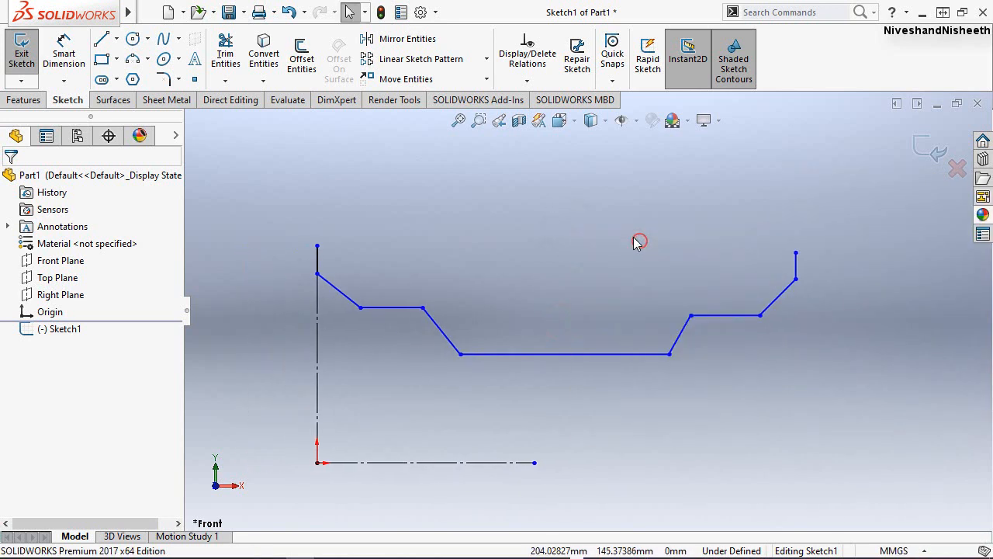
pyautogui.click(797, 264)
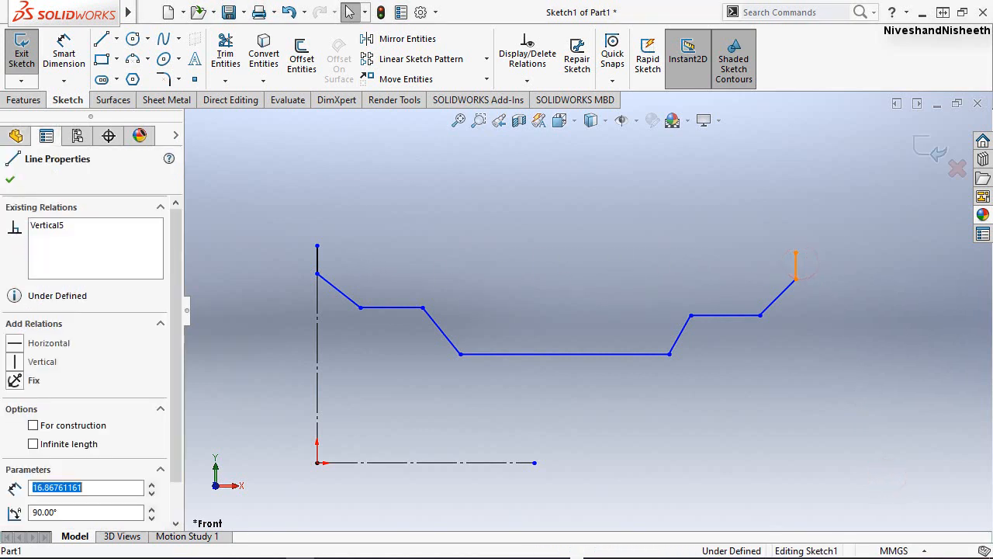
pyautogui.click(321, 263)
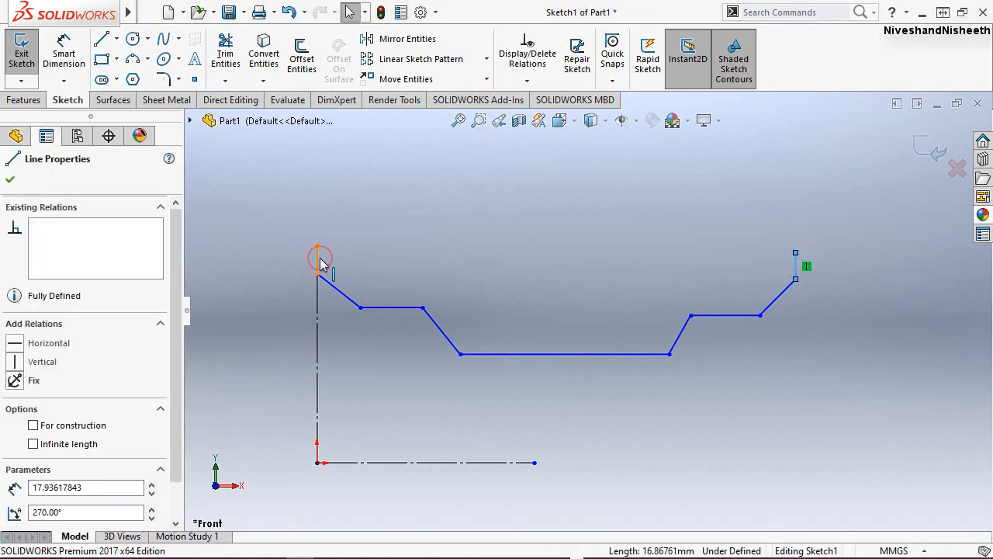
pyautogui.keyDown('ctrl'); pyautogui.click(321, 262); pyautogui.keyUp('ctrl')
pyautogui.click(483, 190)
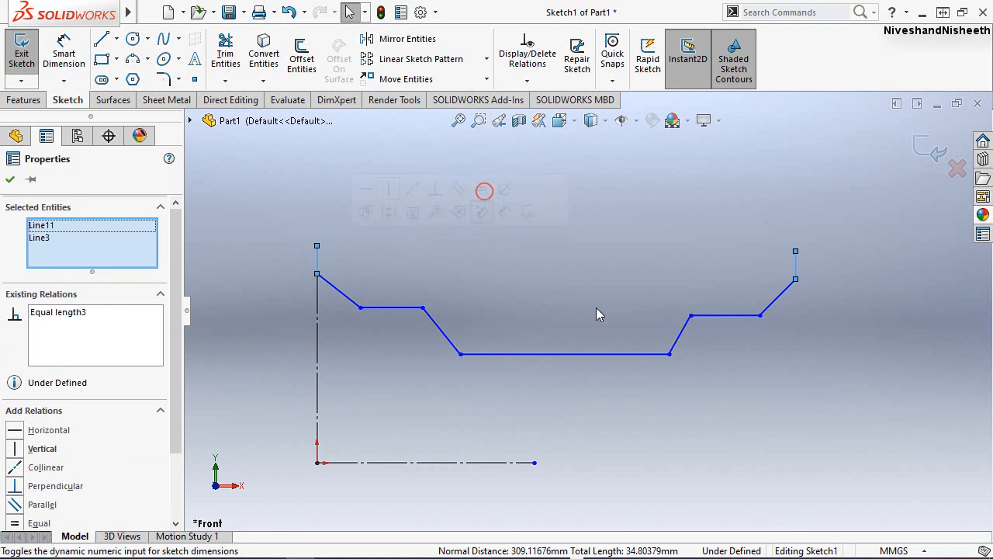
pyautogui.click(596, 307)
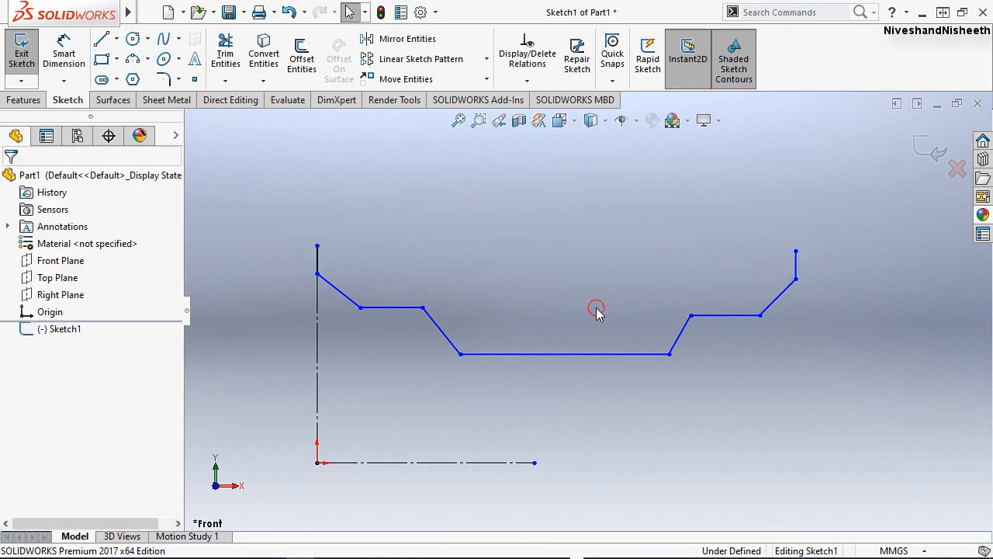
# Make the two sloping lines on either side of the profile's far-end horizontal step parallel.
pyautogui.click(801, 419)
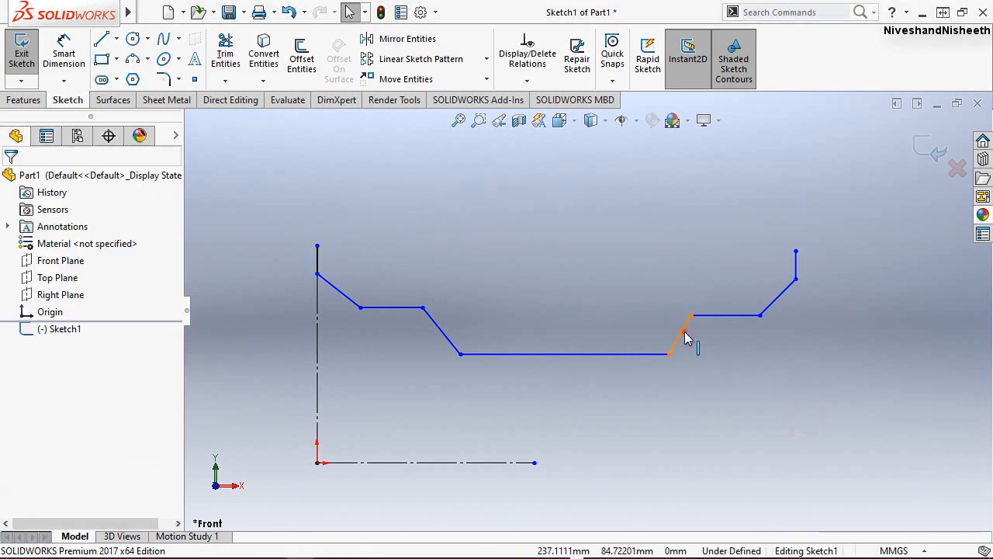
pyautogui.click(784, 293)
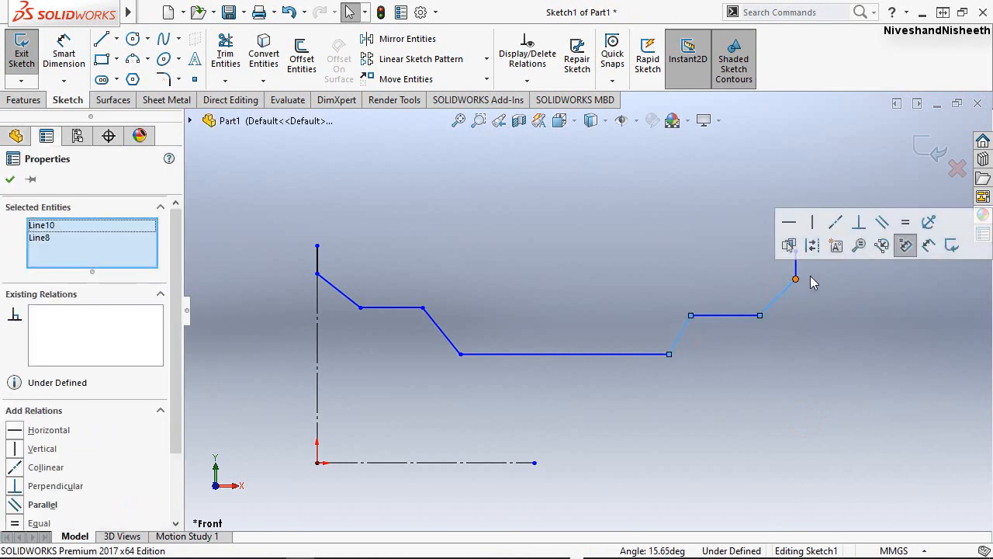
pyautogui.click(882, 223)
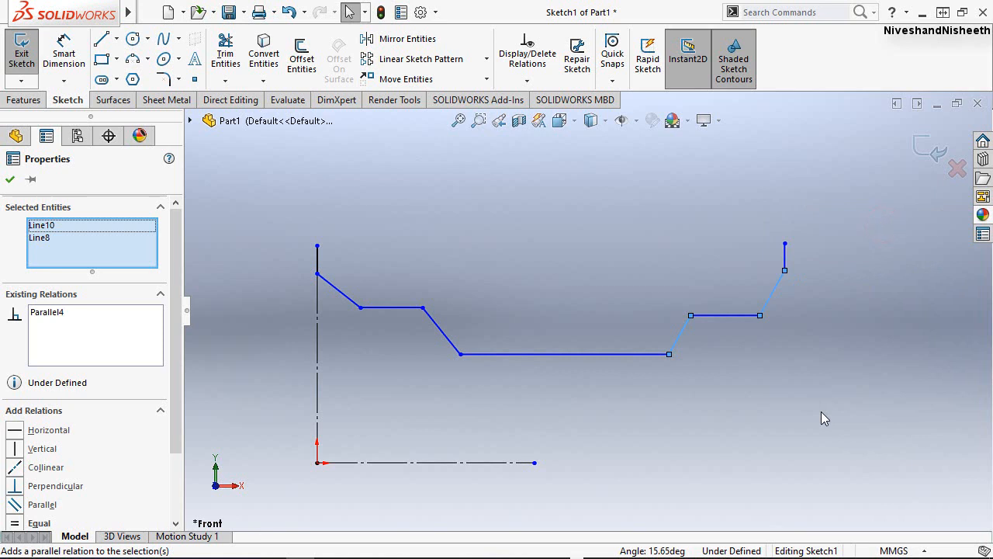
pyautogui.click(10, 180)
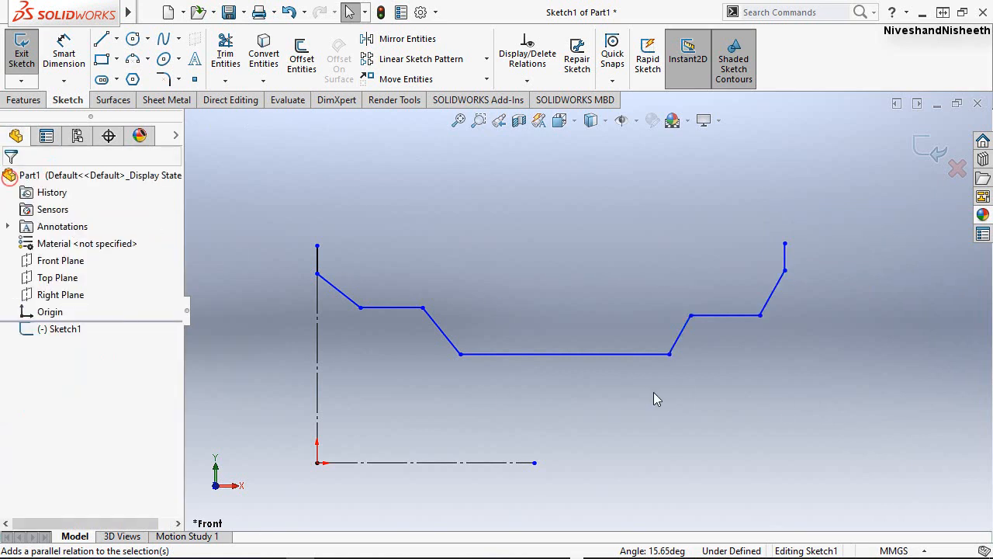
pyautogui.click(685, 343)
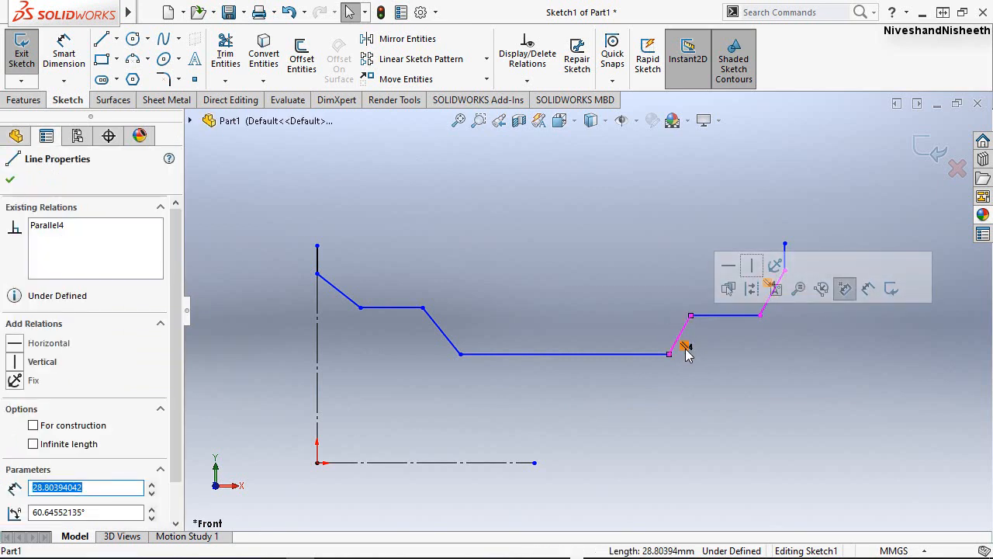
pyautogui.click(719, 372)
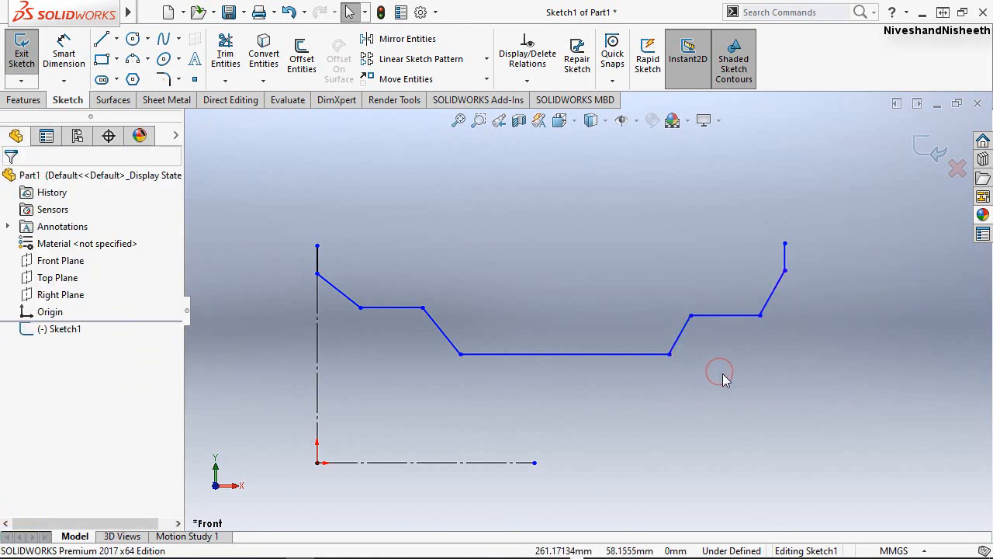
# Make the two downward-sloping lines on the profile's centerline side parallel to each other.
pyautogui.click(548, 381)
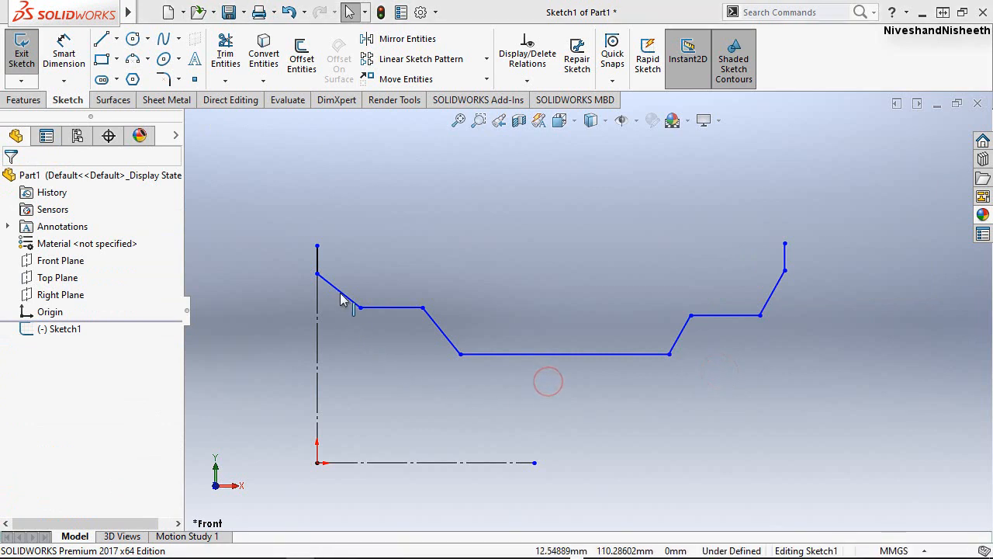
pyautogui.keyDown('ctrl'); pyautogui.click(452, 345); pyautogui.keyUp('ctrl')
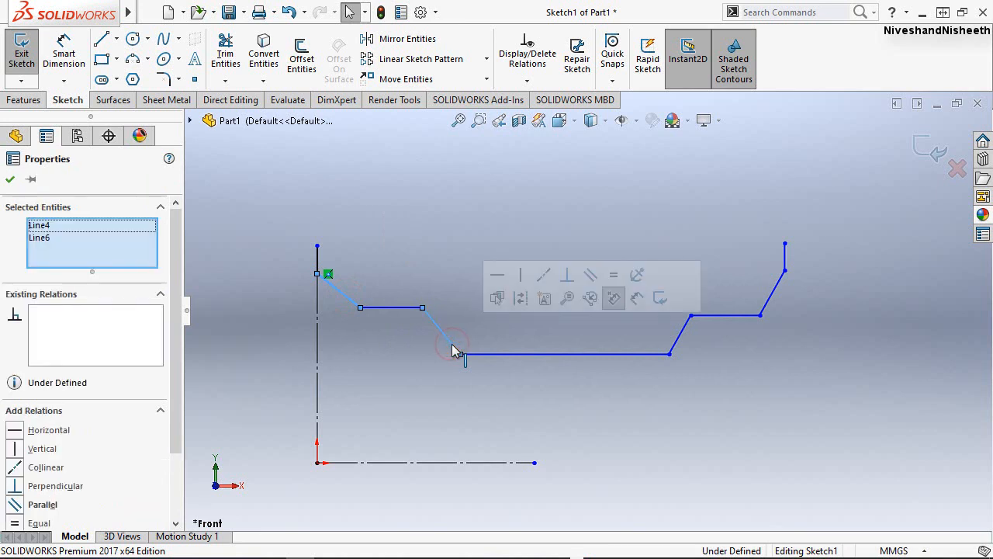
pyautogui.click(588, 277)
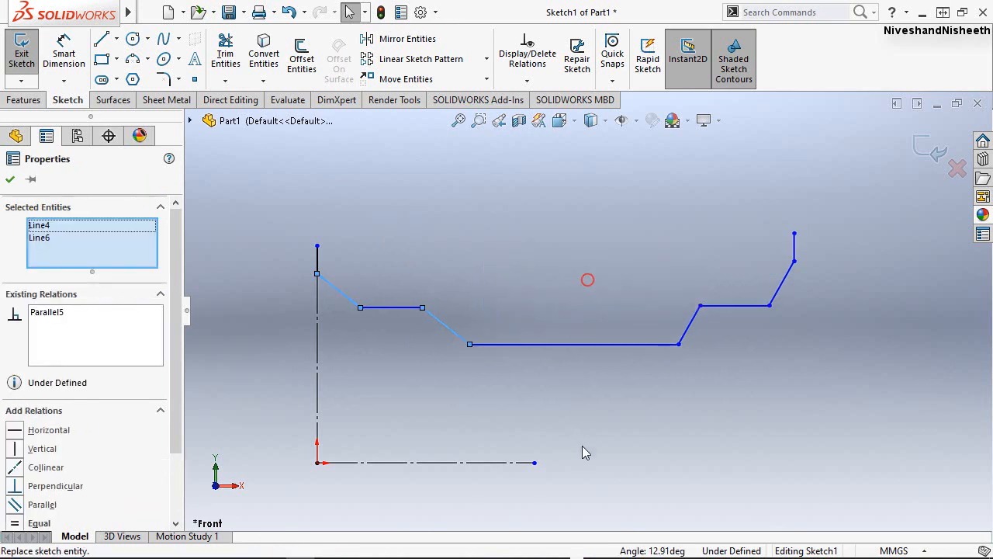
pyautogui.click(582, 447)
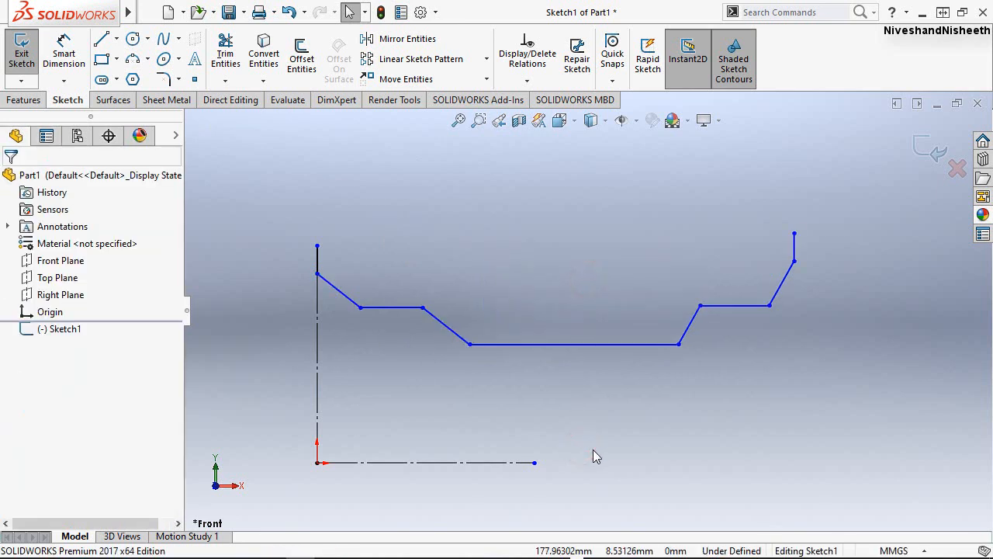
# Dimension the distance between the profile's two vertical end lines and set it to 250 mm.
pyautogui.click(893, 471)
pyautogui.moveTo(604, 281); pyautogui.dragTo(649, 219, button='right')
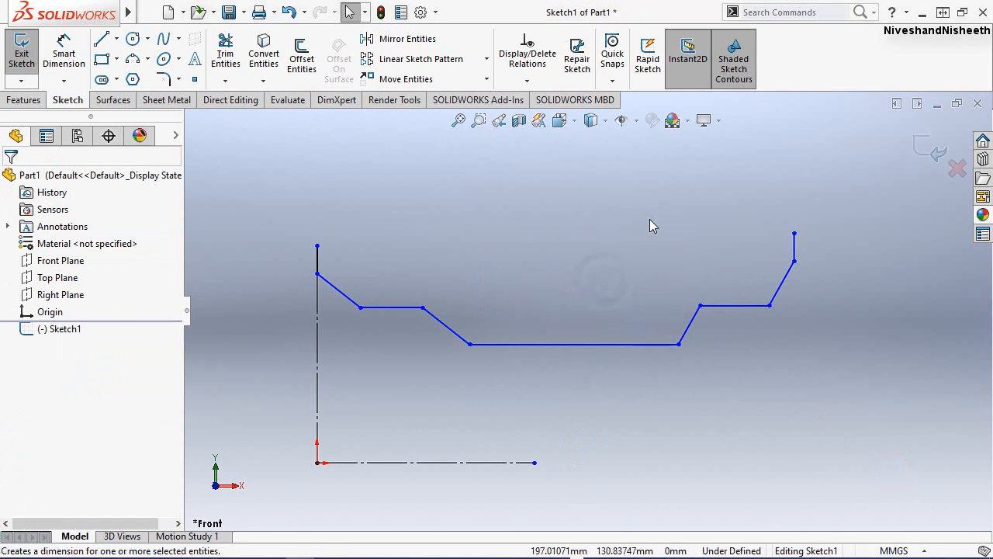
pyautogui.click(320, 253)
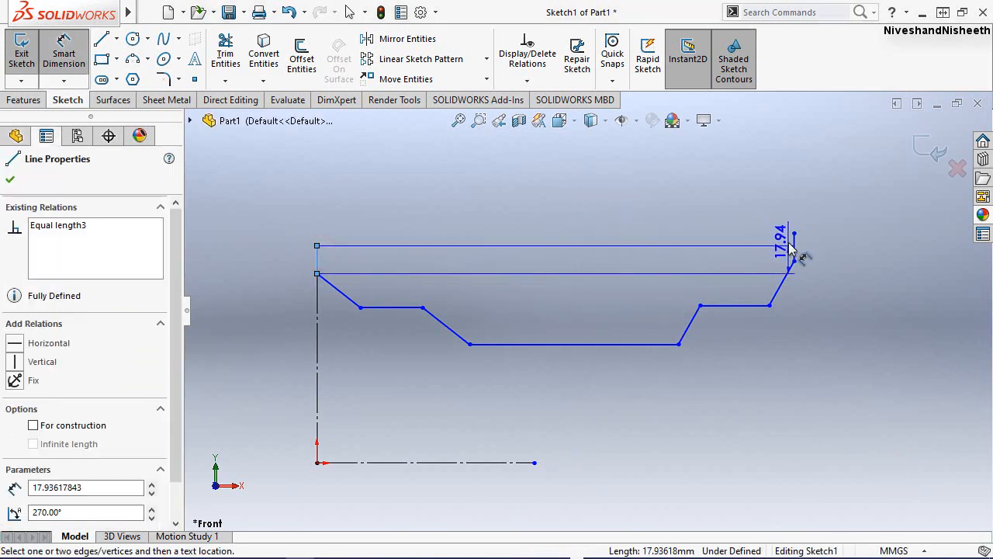
pyautogui.click(793, 247)
pyautogui.click(571, 230)
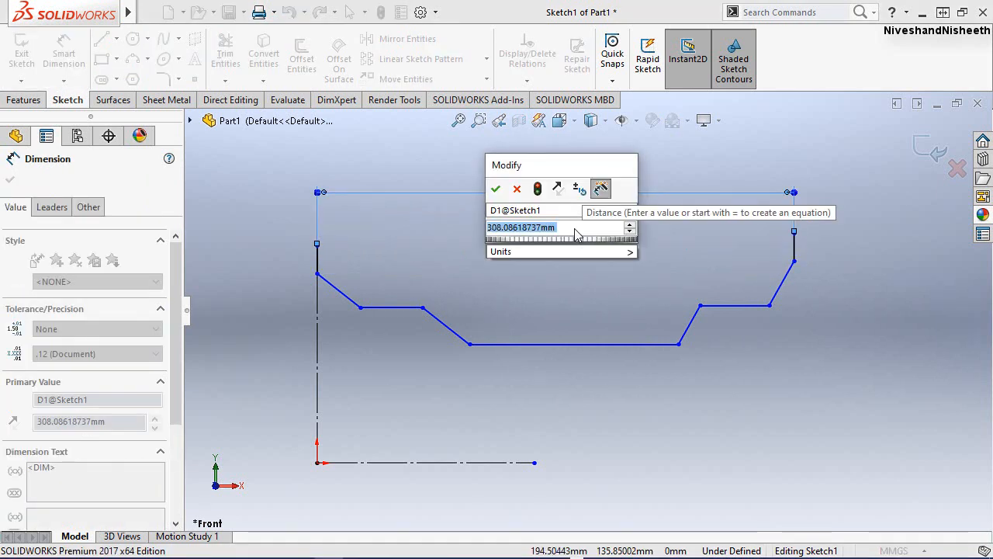
pyautogui.write('250')
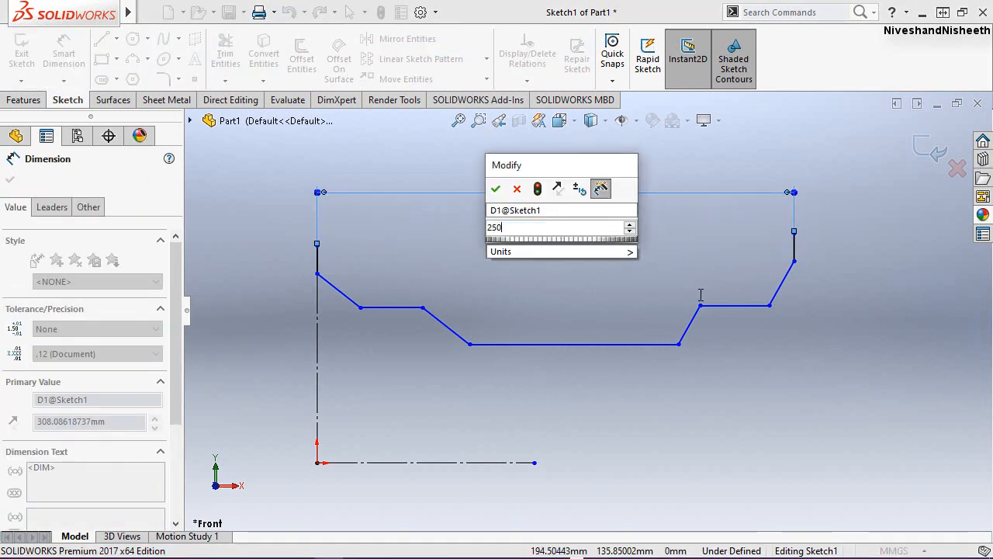
pyautogui.press('Return')
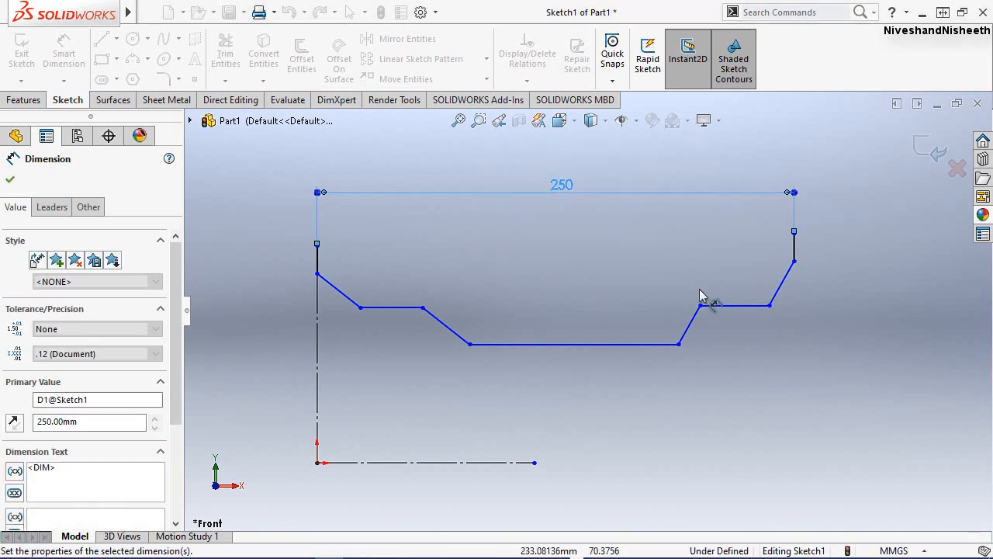
pyautogui.click(642, 255)
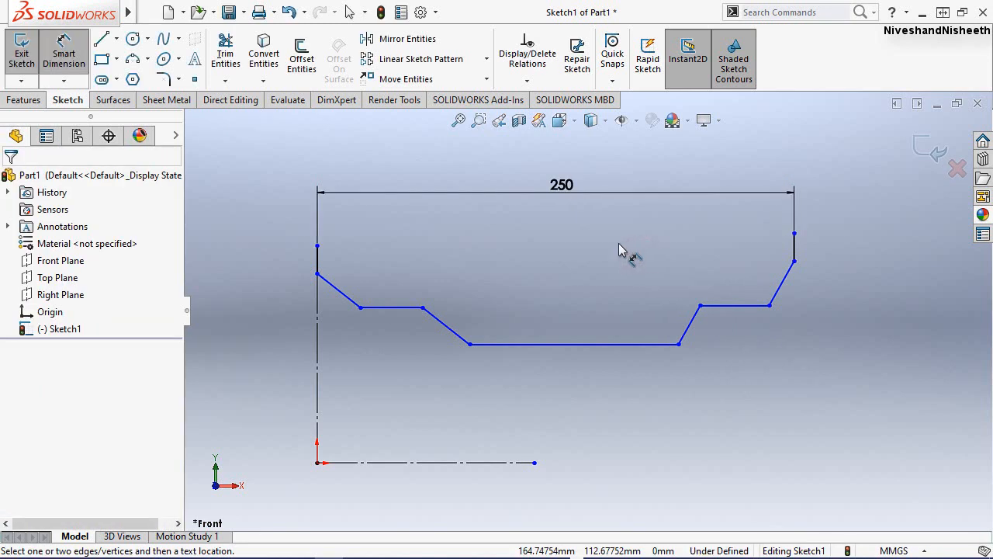
# Dimension the short vertical end line above the vertical centerline at 4 mm and leave the dimension tool.
pyautogui.click(318, 265)
pyautogui.click(387, 245)
pyautogui.write('4')
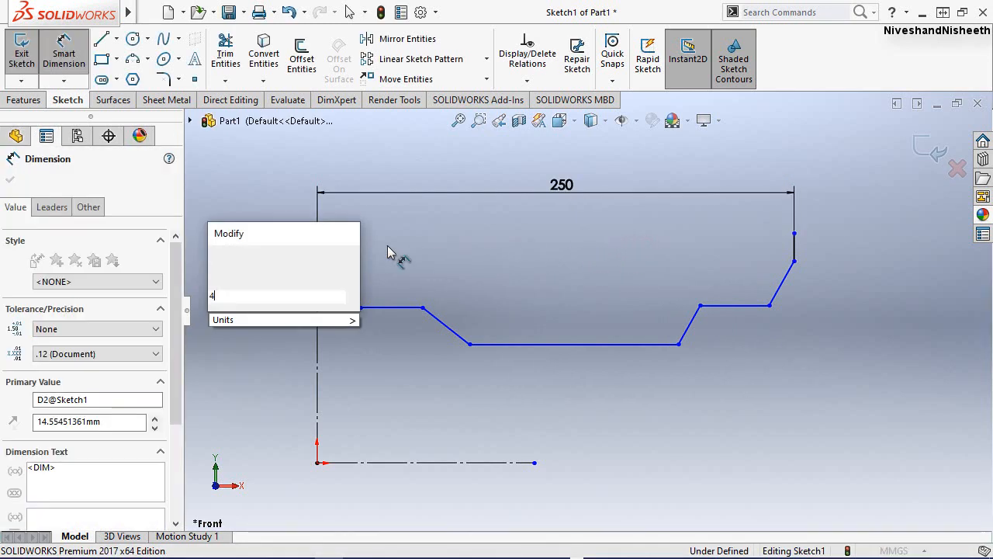
pyautogui.press('Escape')
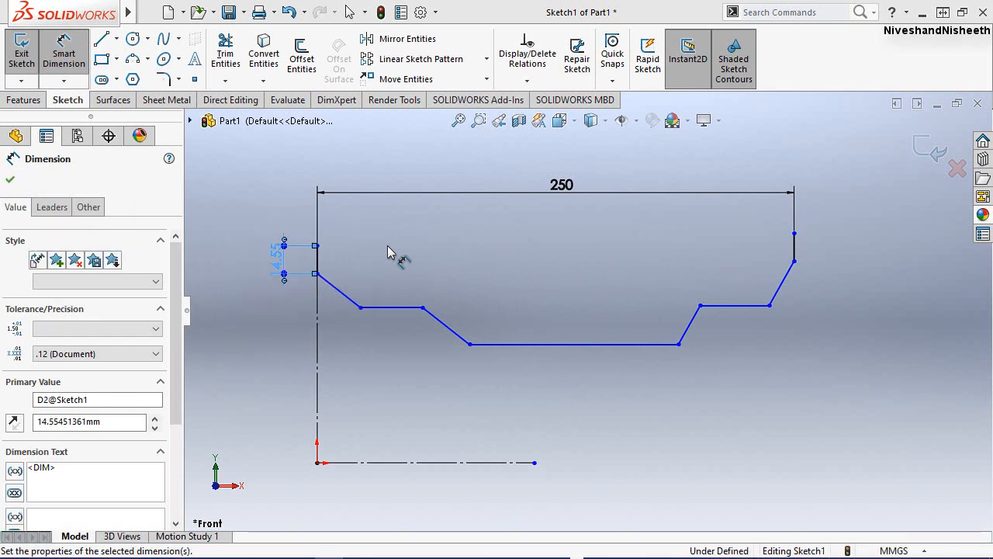
pyautogui.click(447, 252)
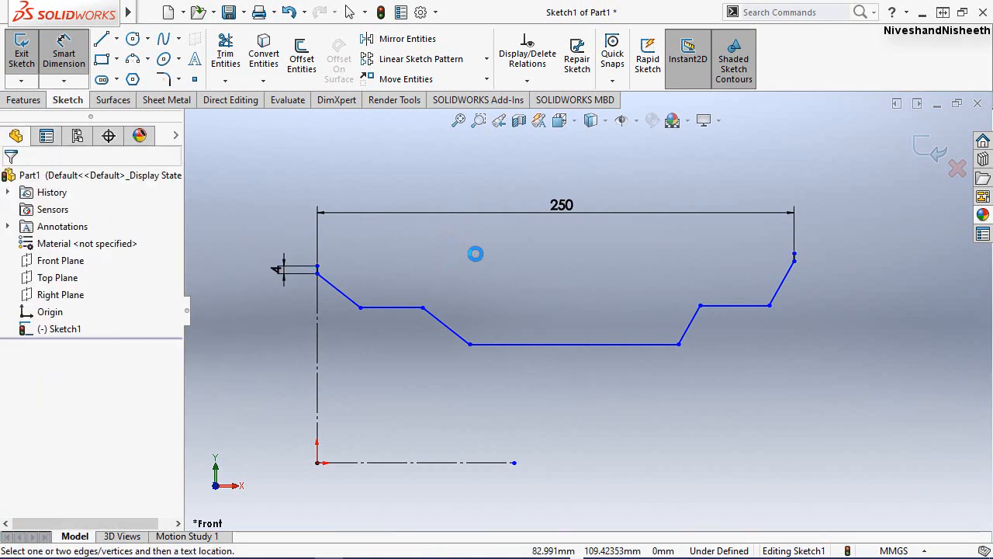
pyautogui.moveTo(472, 255); pyautogui.dragTo(459, 256, button='right')
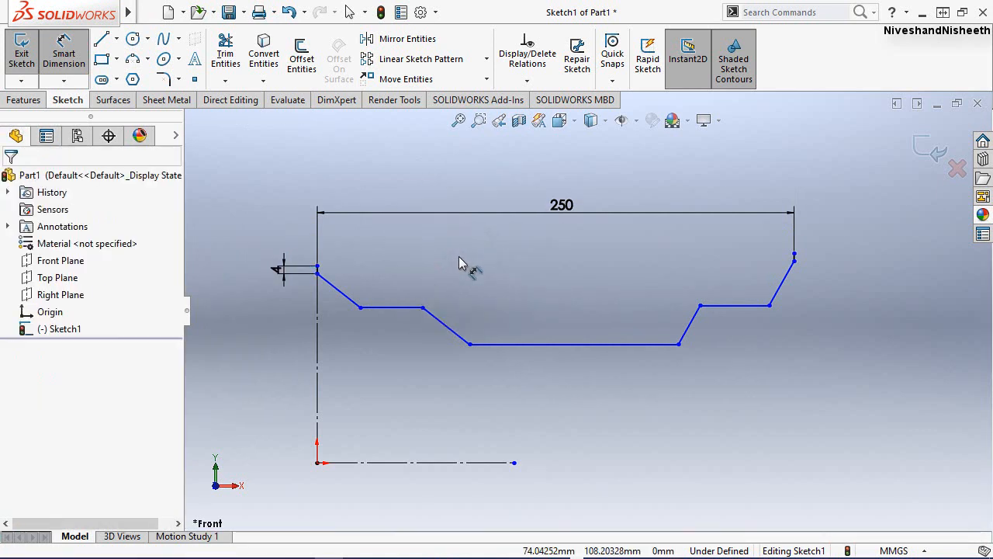
pyautogui.click(489, 307)
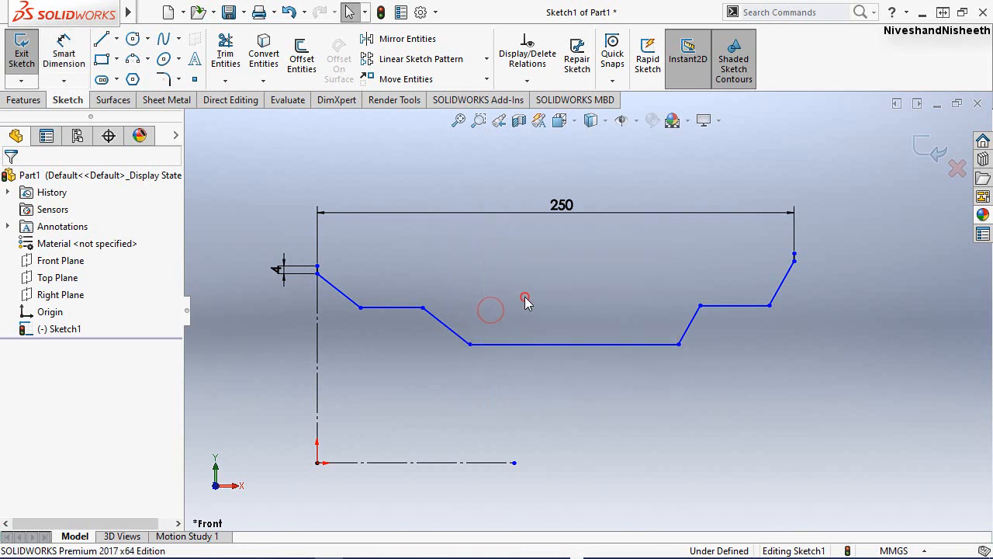
pyautogui.click(525, 298)
pyautogui.click(414, 230)
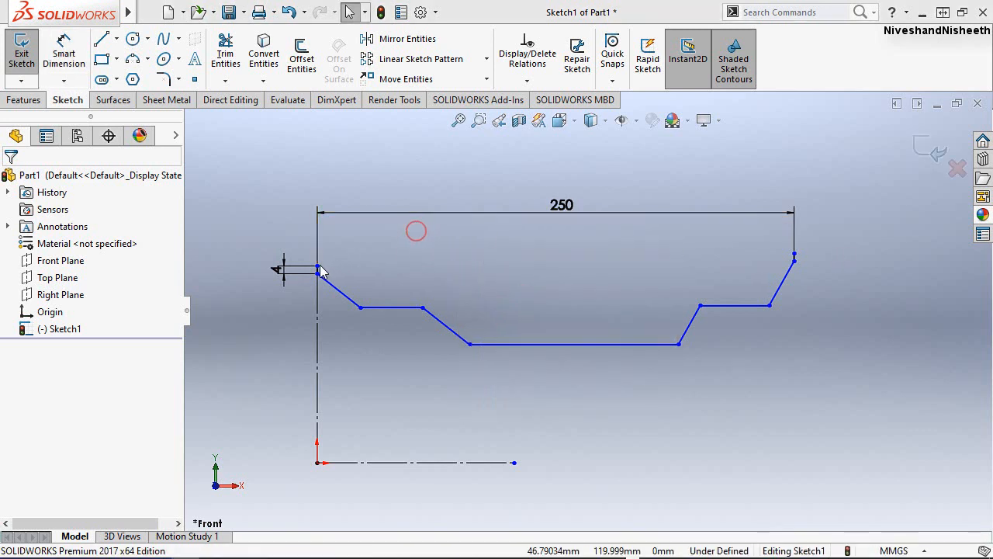
# Align the upper endpoints of the two vertical end lines with a horizontal relation.
pyautogui.click(317, 266)
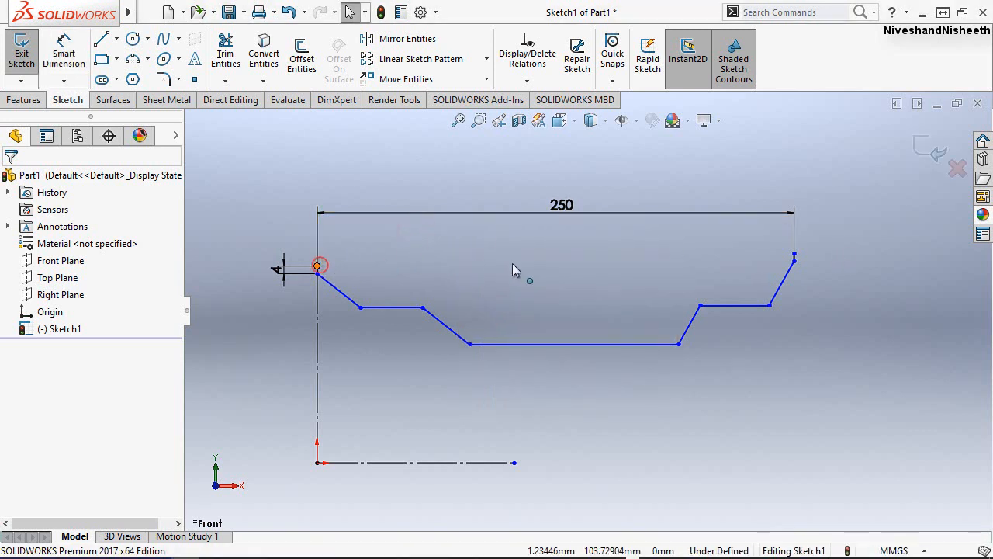
pyautogui.keyDown('ctrl'); pyautogui.click(793, 254); pyautogui.keyUp('ctrl')
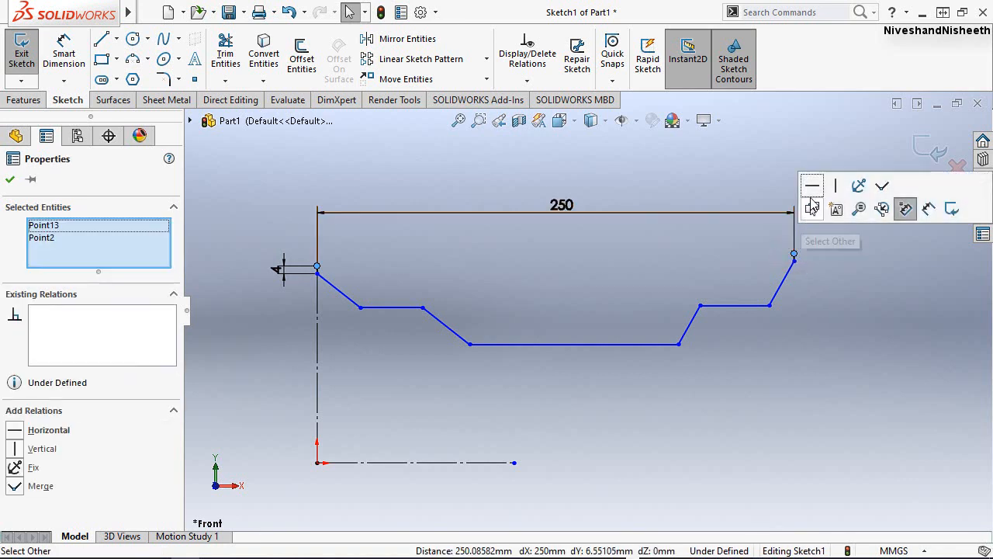
pyautogui.click(820, 302)
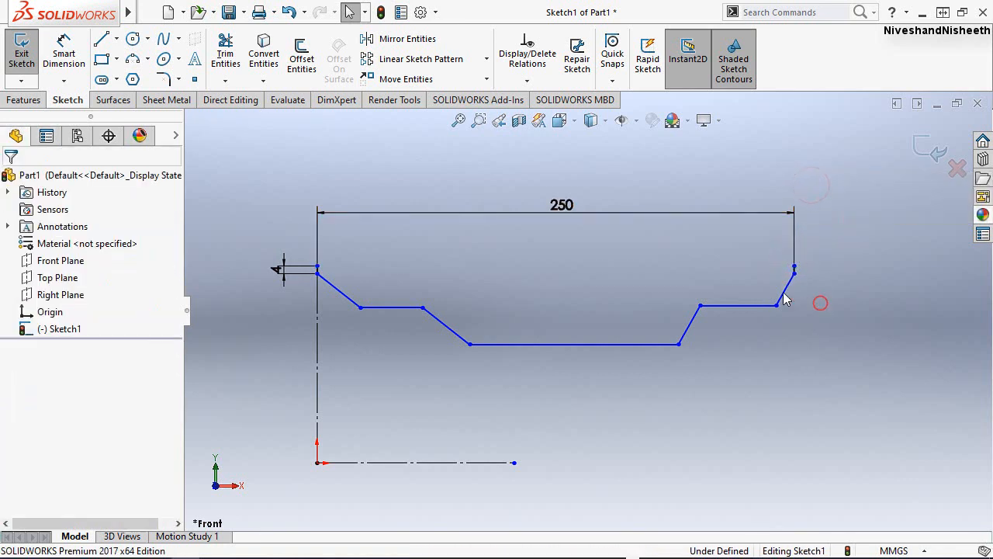
pyautogui.click(489, 279)
pyautogui.click(891, 445)
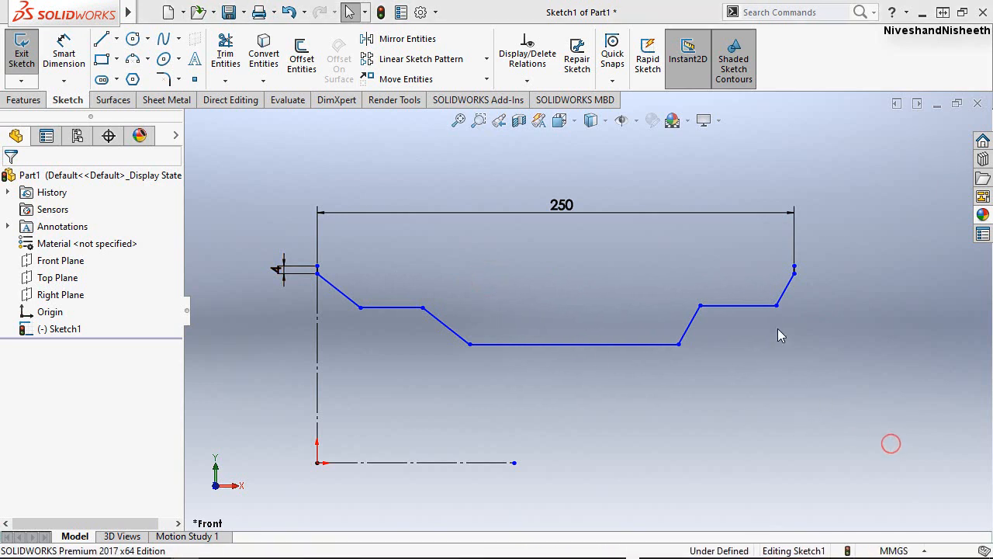
# Make the profile's two intermediate horizontal lines, one on each side of the lowest line, collinear.
pyautogui.click(763, 307)
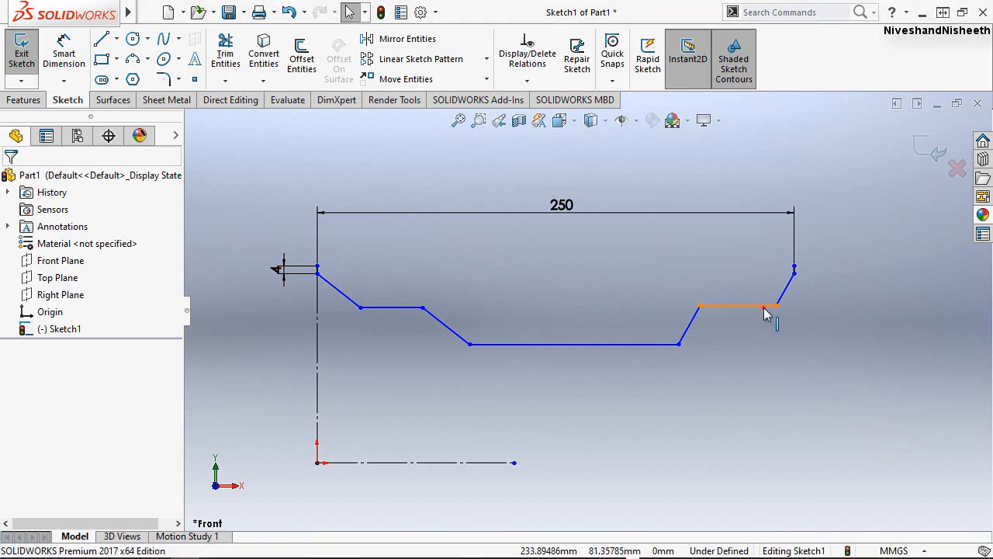
pyautogui.keyDown('ctrl'); pyautogui.click(399, 308); pyautogui.keyUp('ctrl')
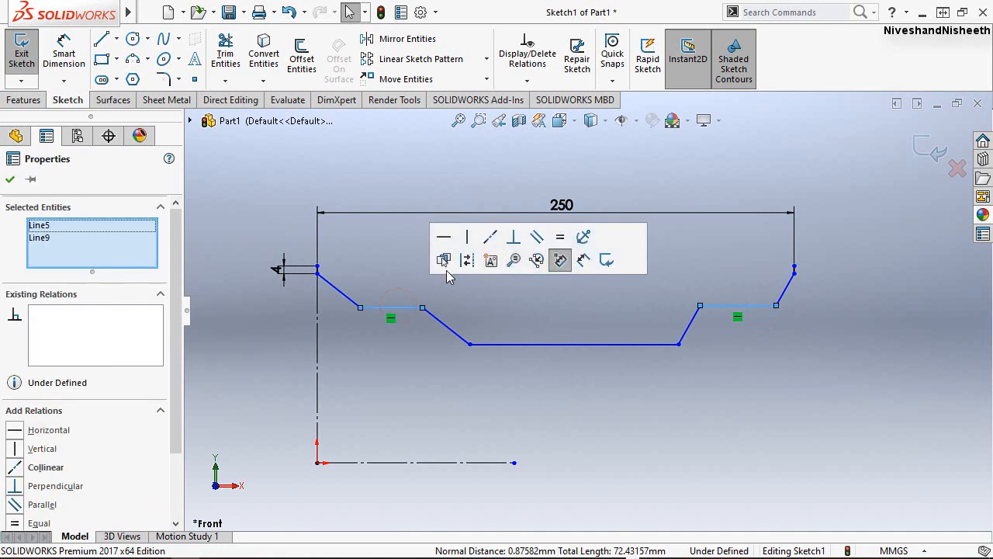
pyautogui.click(498, 245)
pyautogui.click(691, 461)
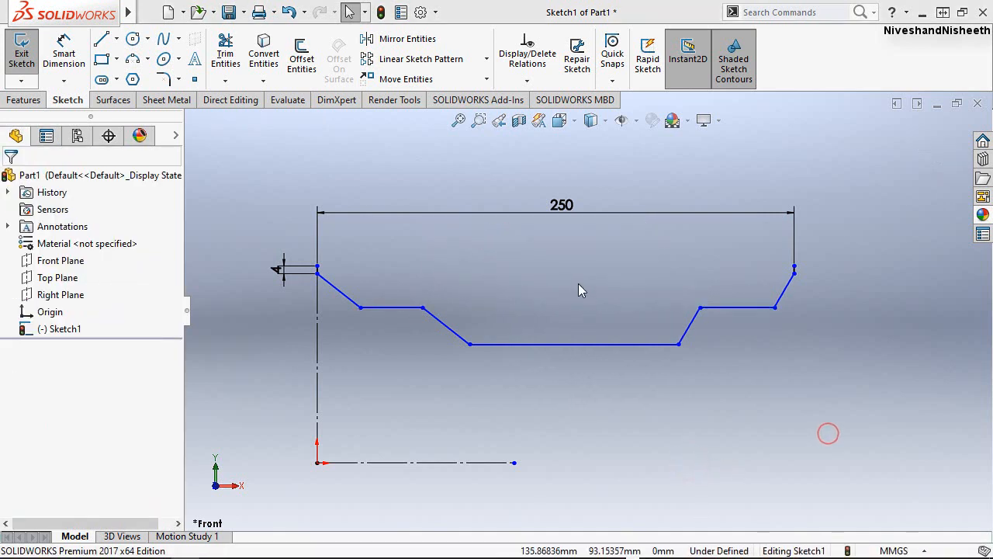
# Dimension the vertical drop of the first sloping line beside the vertical centerline at 12 mm.
pyautogui.moveTo(578, 284); pyautogui.dragTo(610, 223, button='right')
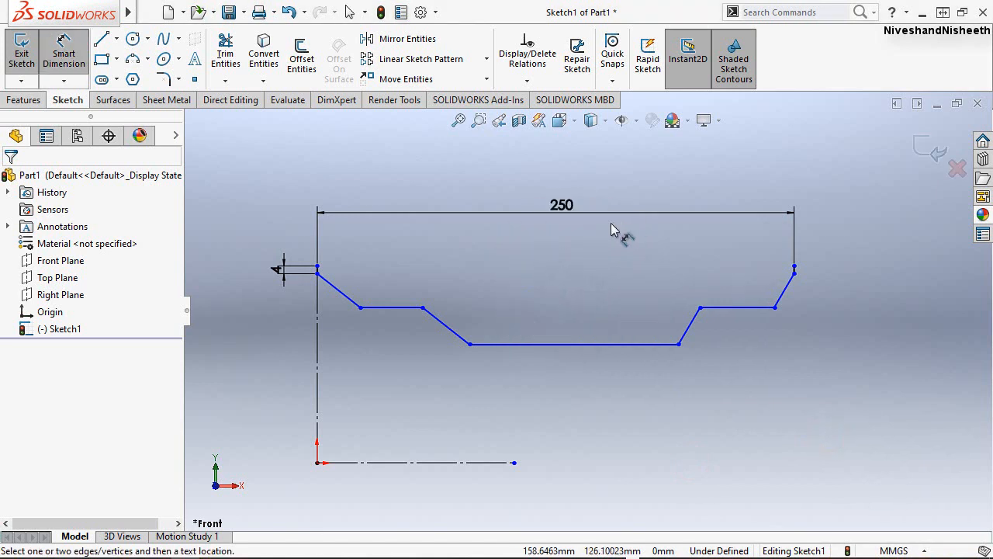
pyautogui.click(318, 273)
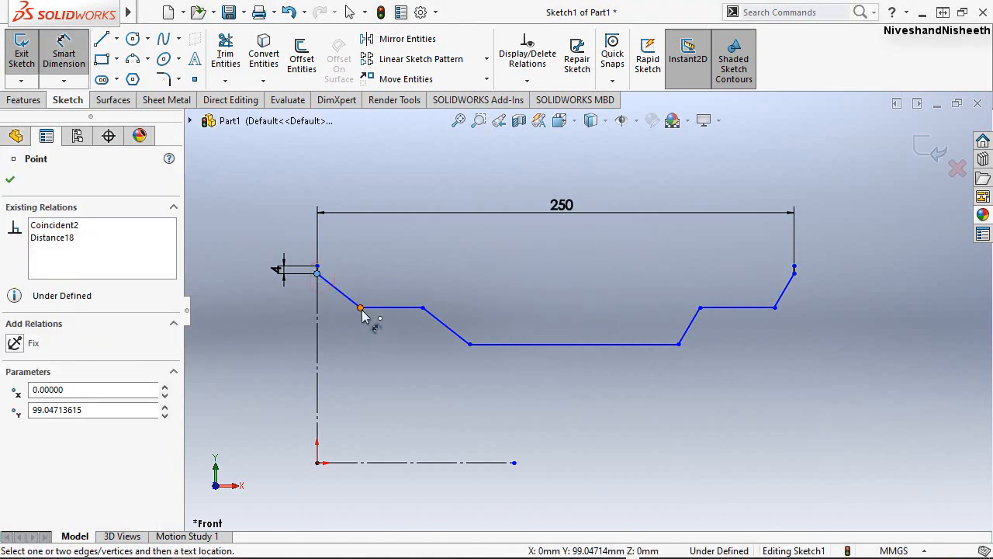
pyautogui.click(360, 308)
pyautogui.click(253, 298)
pyautogui.press('Return')
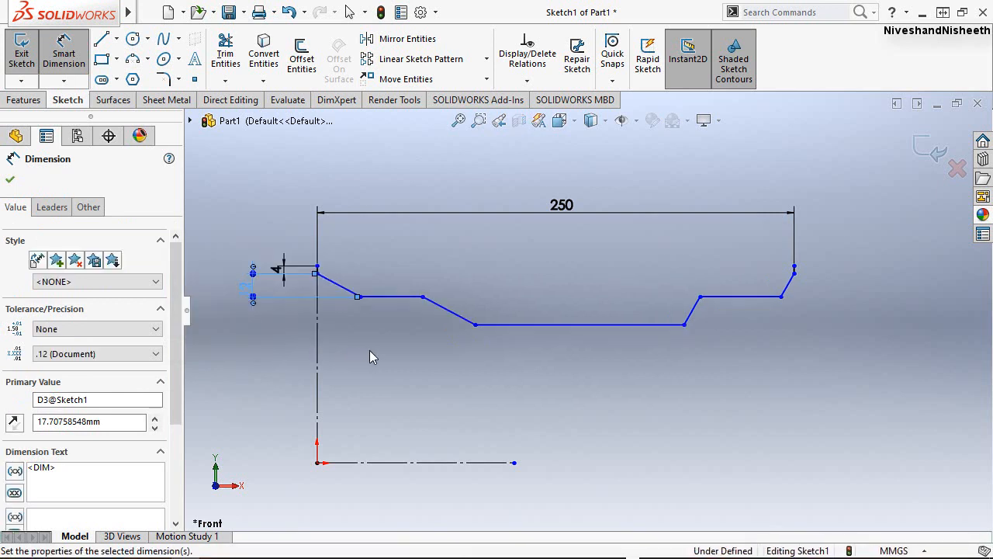
# Dimension the length of the intermediate horizontal line on the vertical centerline side at 20 mm.
pyautogui.click(398, 295)
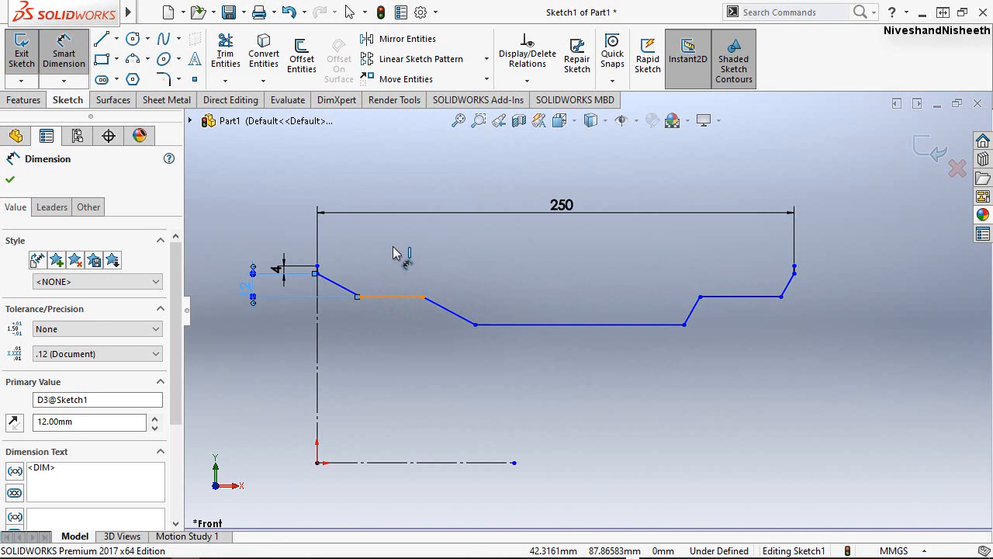
pyautogui.click(392, 256)
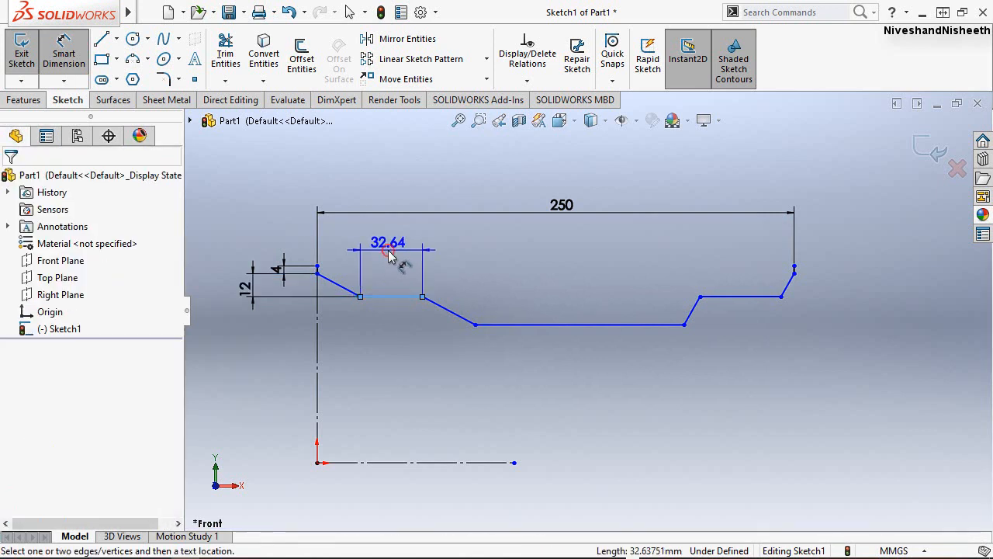
pyautogui.press('Return')
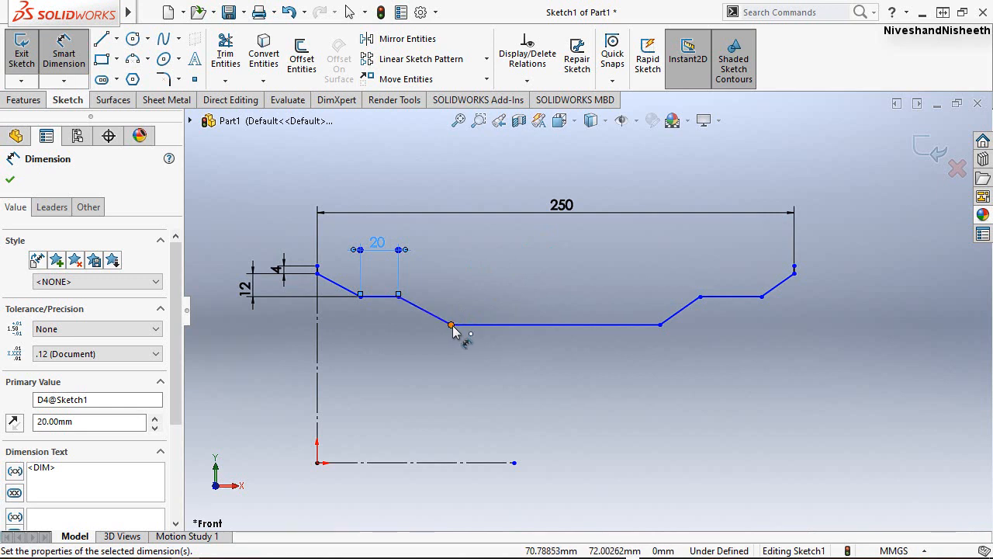
# Dimension the vertical drop of the second sloping line, from the 20 mm line to the lowest line, at 12 mm.
pyautogui.click(398, 297)
pyautogui.click(378, 320)
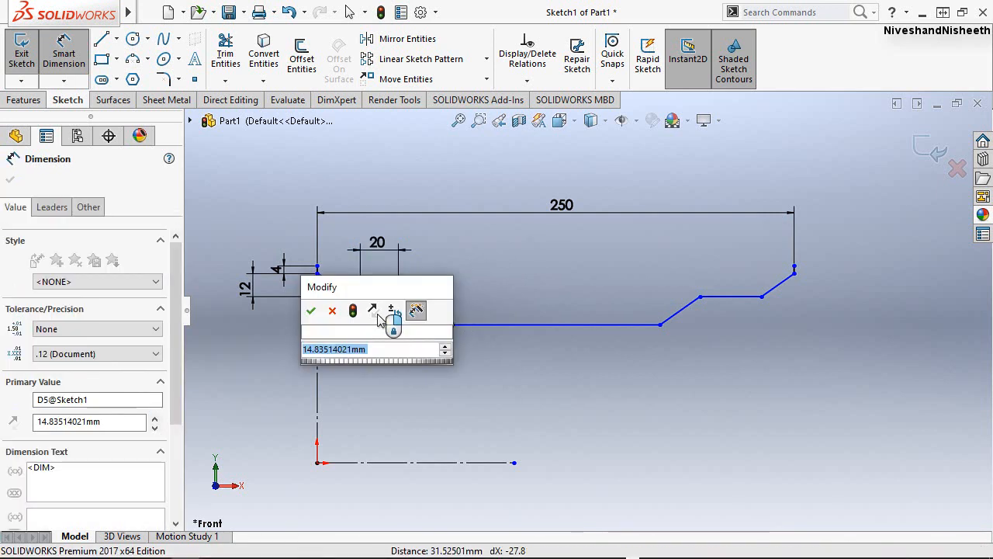
pyautogui.press('BackSpace')
pyautogui.write('12')
pyautogui.press('Return')
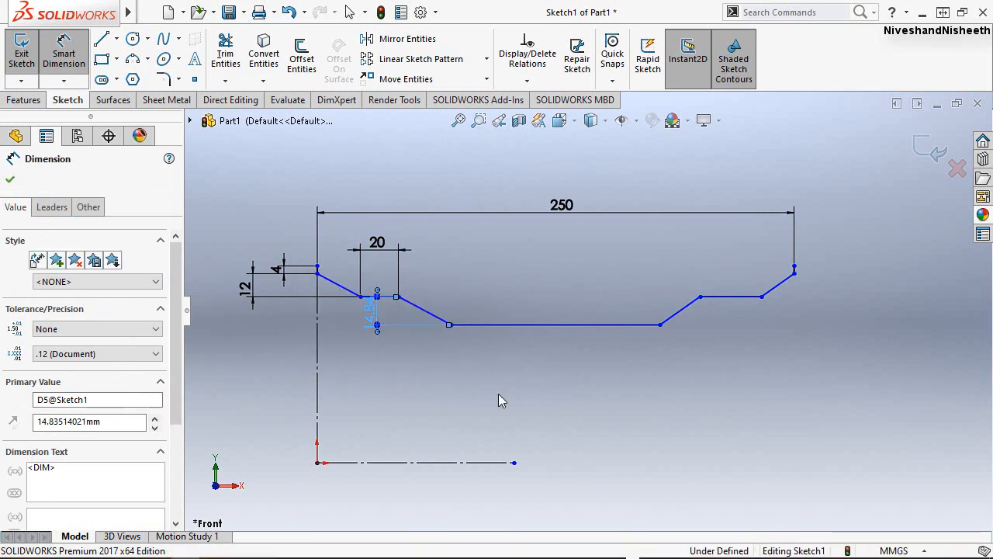
pyautogui.click(545, 392)
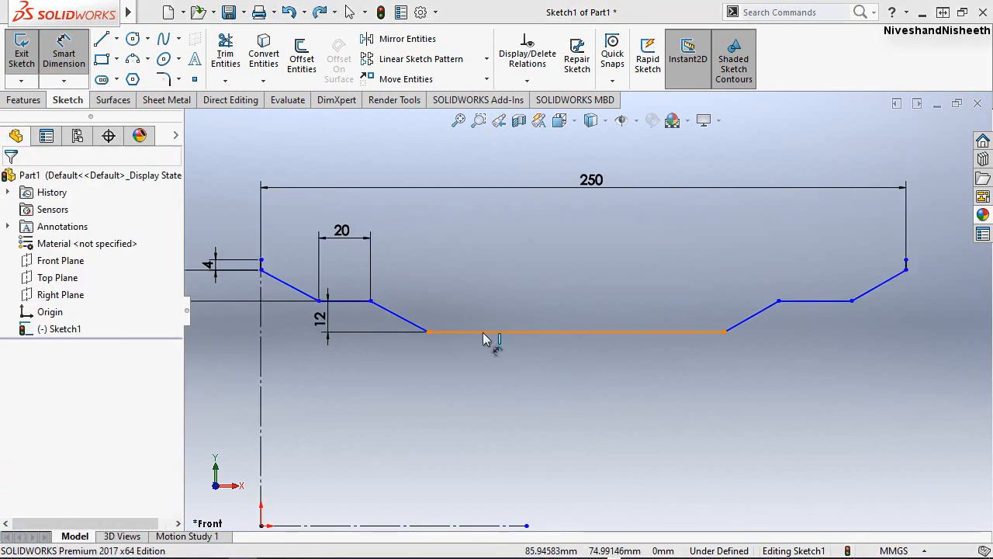
# Dimension the angle between the far vertical end line and its adjoining sloping line at 60° and leave the dimension tool.
pyautogui.scroll(-3, 923, 272)
pyautogui.scroll(-1, 914, 272)
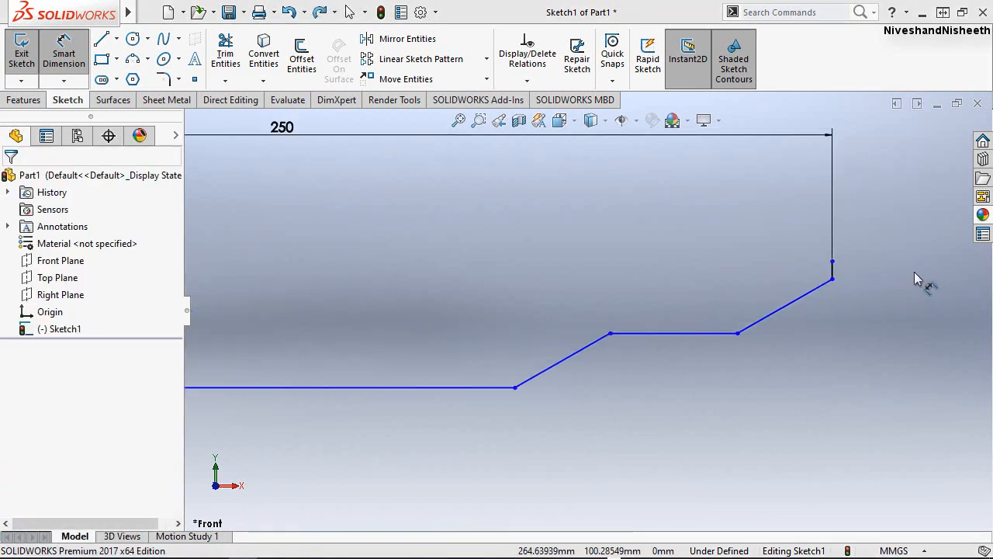
pyautogui.click(833, 272)
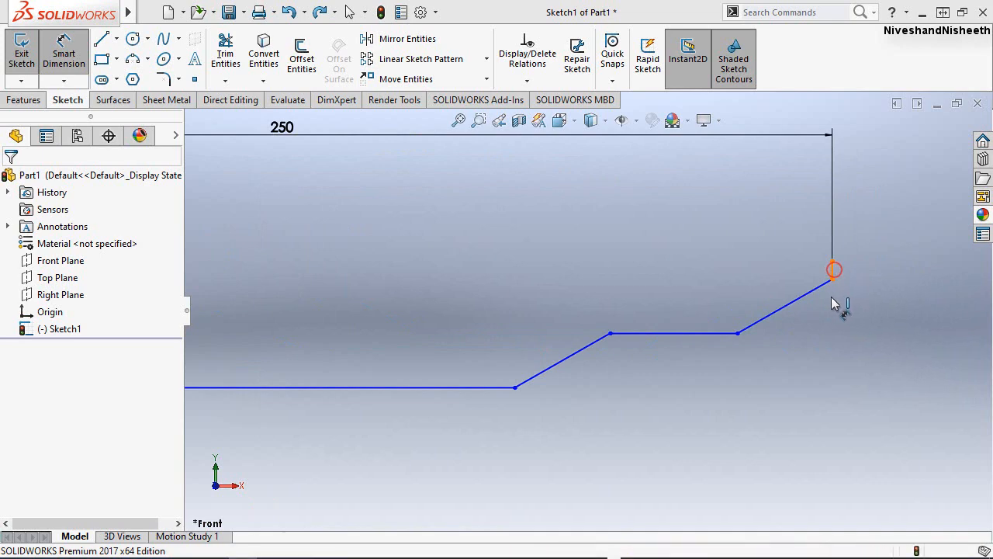
pyautogui.click(814, 291)
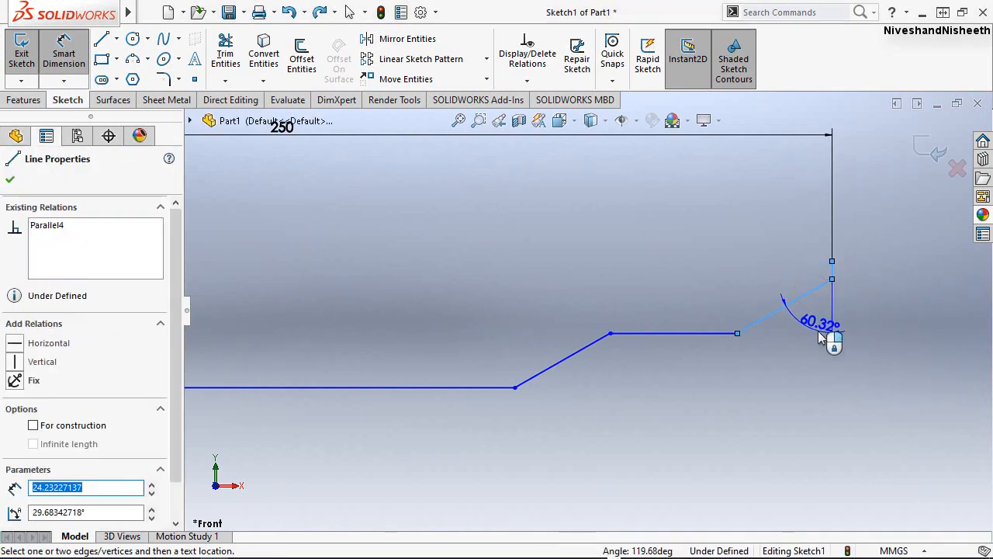
pyautogui.click(829, 333)
pyautogui.write('60')
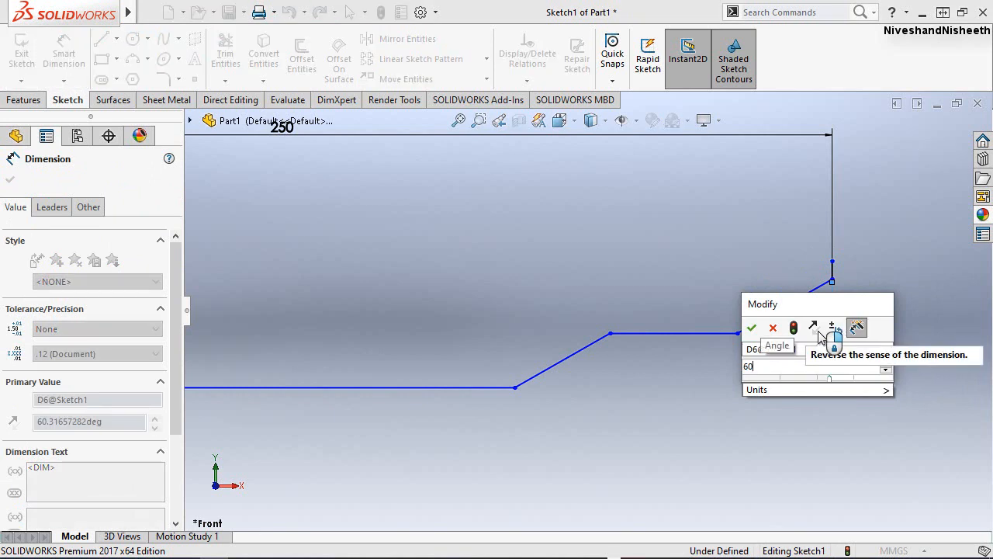
pyautogui.click(754, 328)
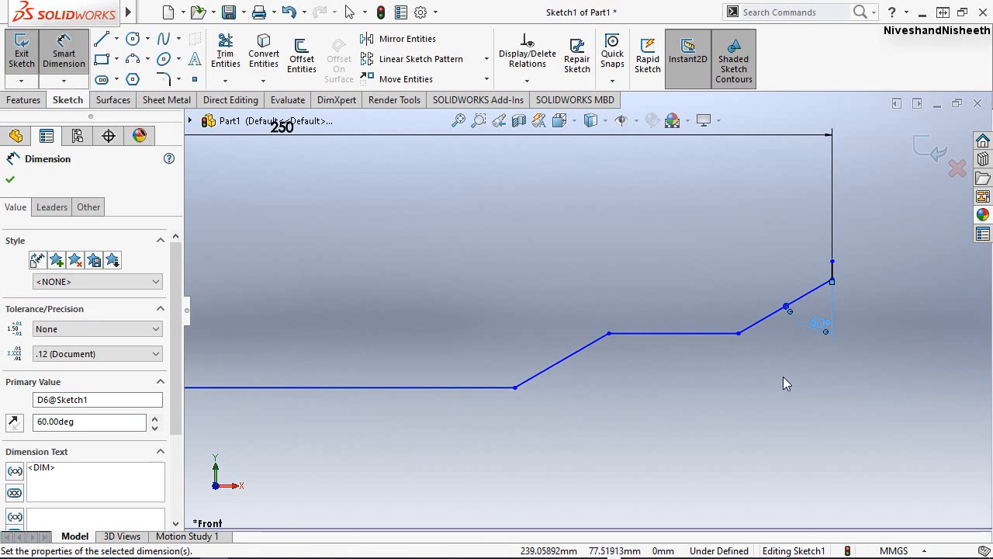
pyautogui.click(783, 376)
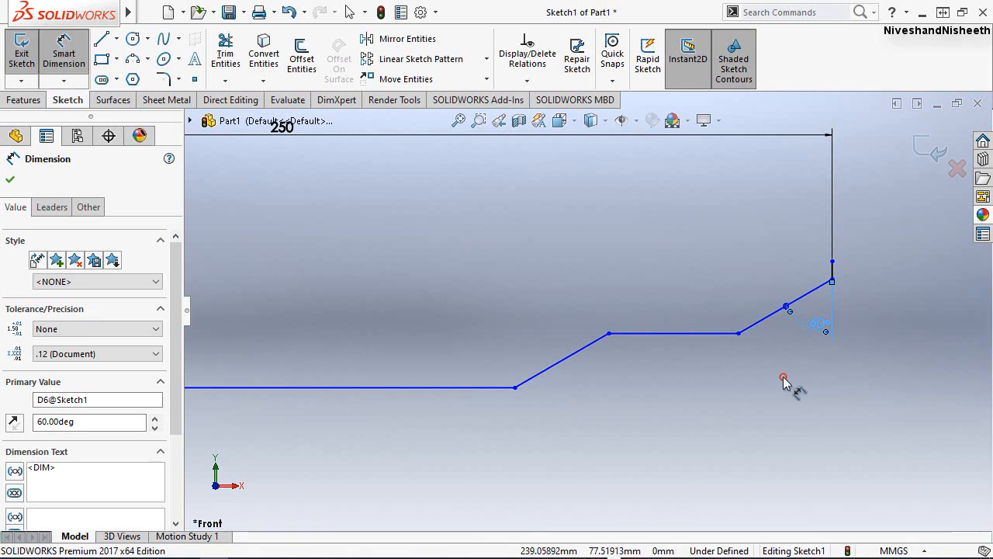
pyautogui.press('Escape')
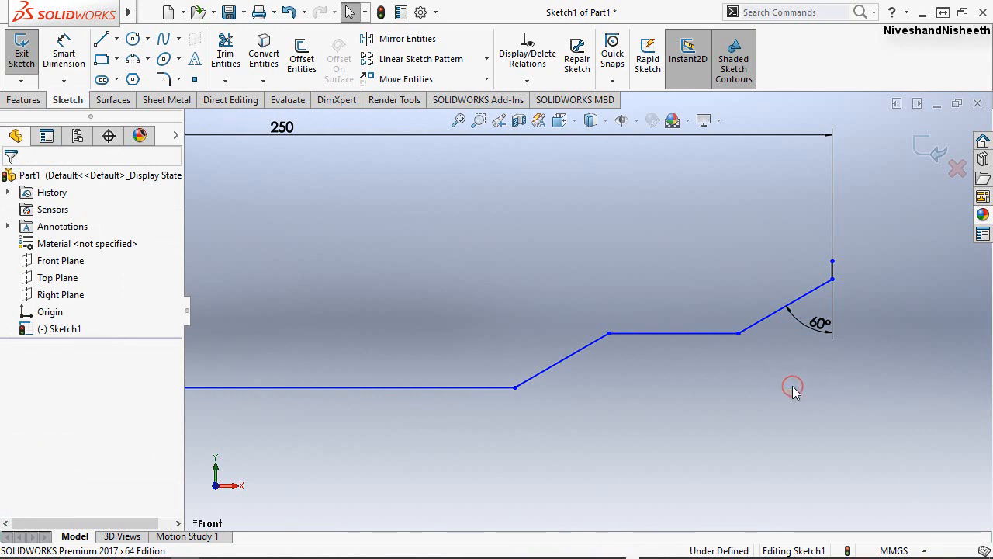
# Dimension the length of the profile's lowest horizontal line at 80 mm and leave the dimension tool.
pyautogui.press('f')
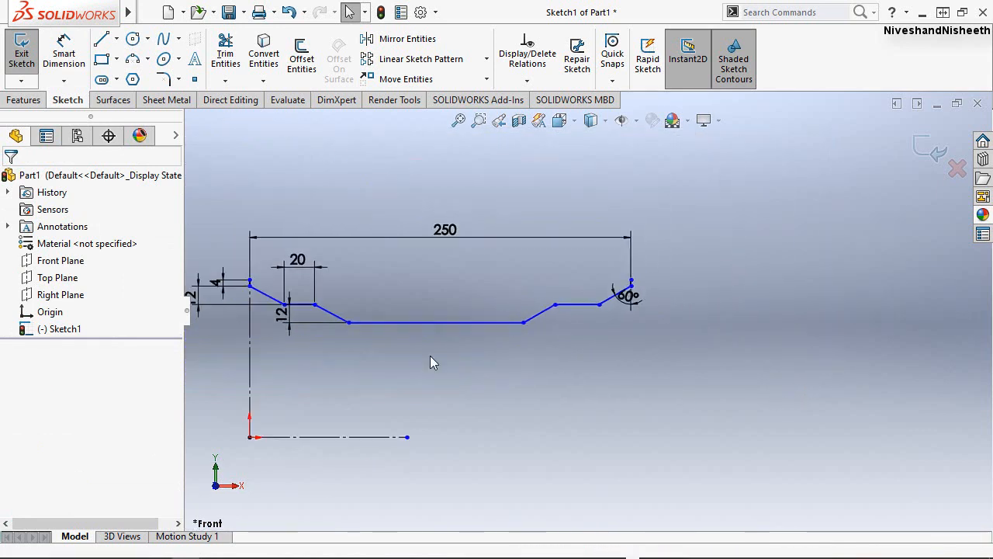
pyautogui.scroll(-4, 450, 326)
pyautogui.moveTo(477, 280); pyautogui.dragTo(497, 248, button='right')
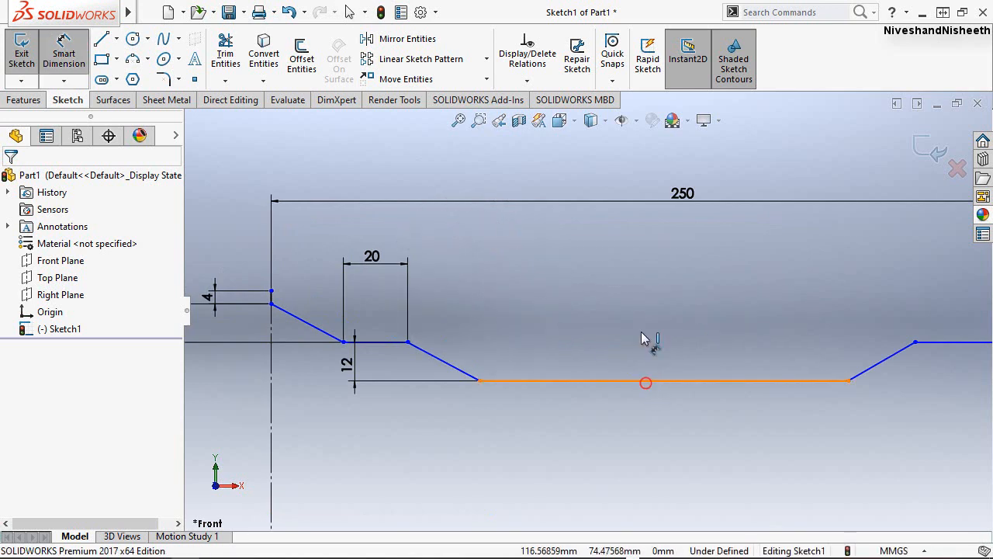
pyautogui.click(645, 380)
pyautogui.click(639, 290)
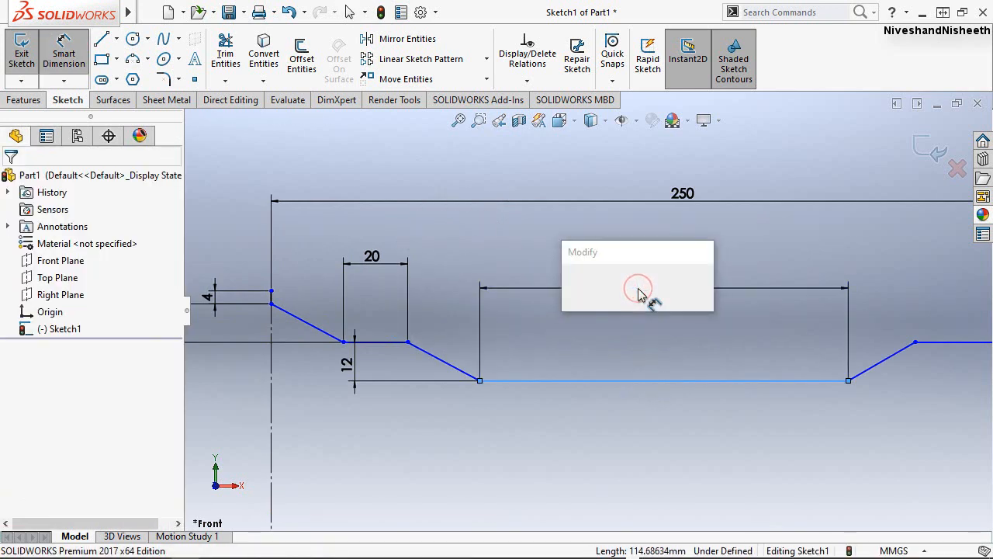
pyautogui.write('80')
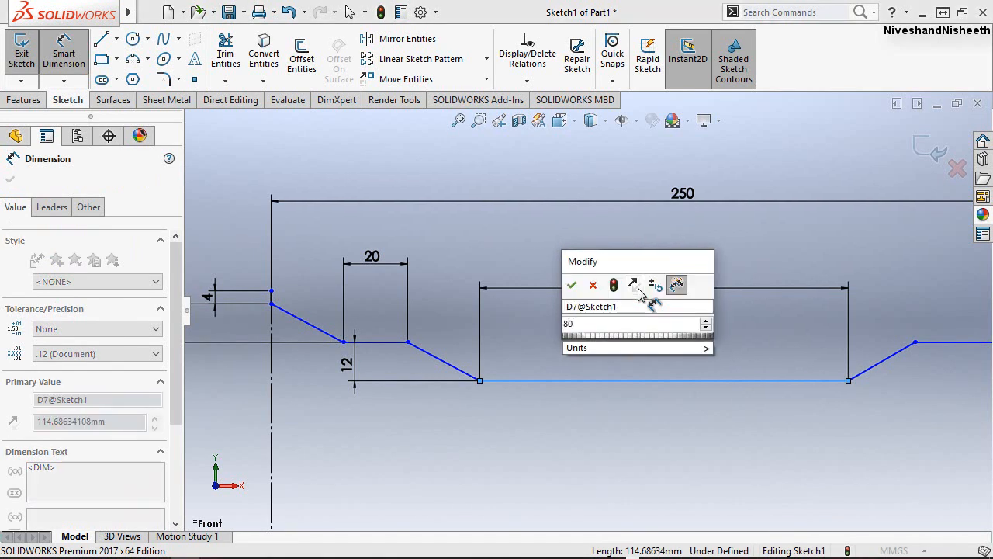
pyautogui.press('Escape')
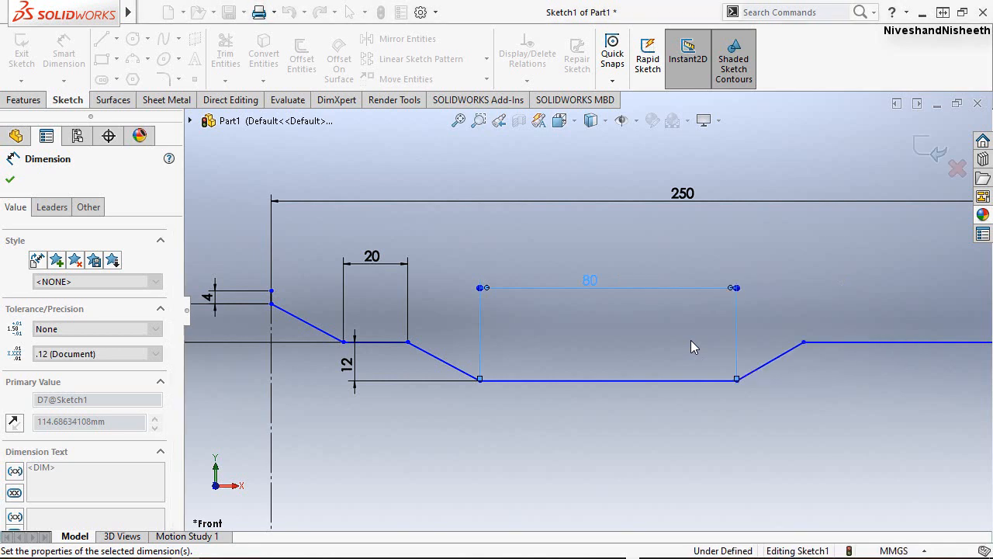
pyautogui.click(11, 183)
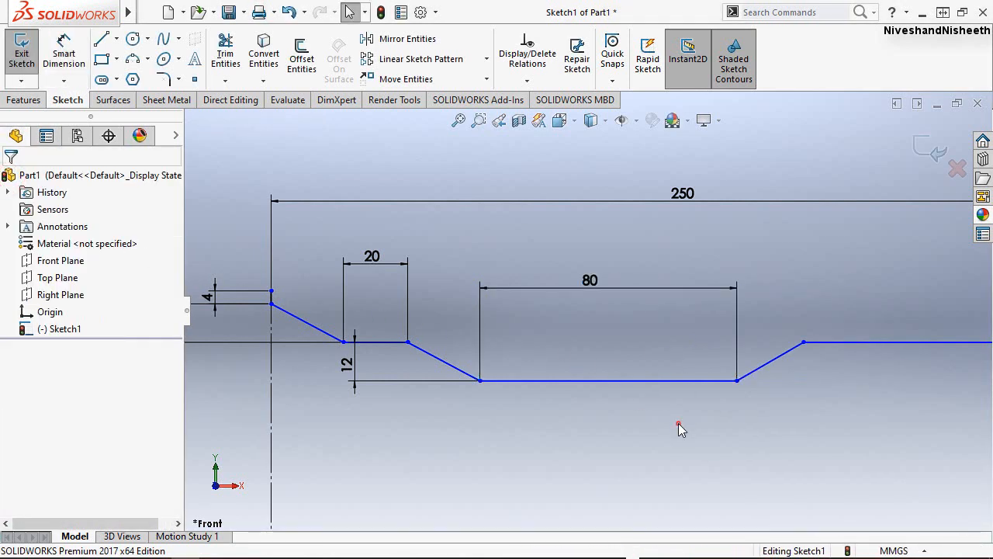
# Dimension the angle between the first sloping line and the vertical centerline at 60°.
pyautogui.scroll(4, 601, 333)
pyautogui.scroll(-1, 593, 389)
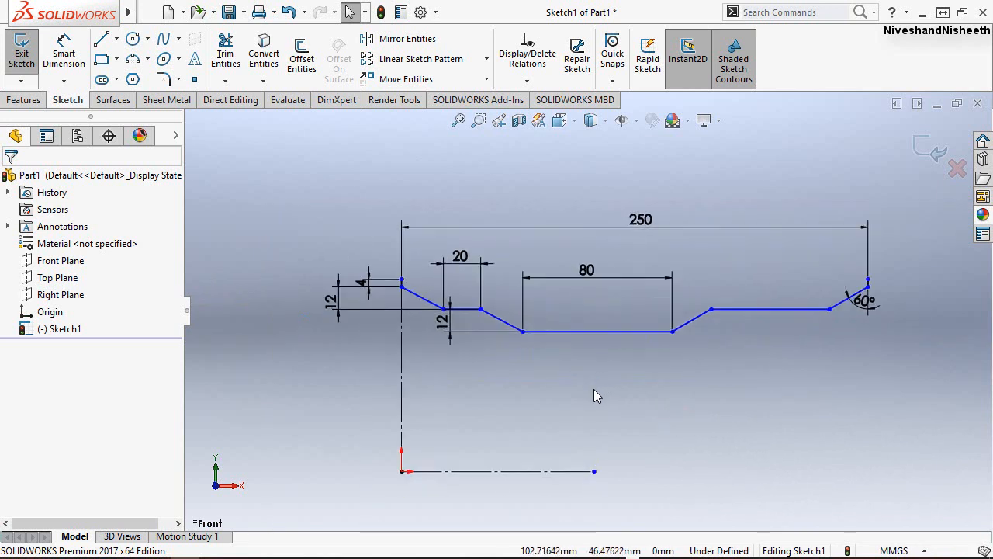
pyautogui.moveTo(593, 388); pyautogui.dragTo(592, 341, button='right')
pyautogui.click(406, 332)
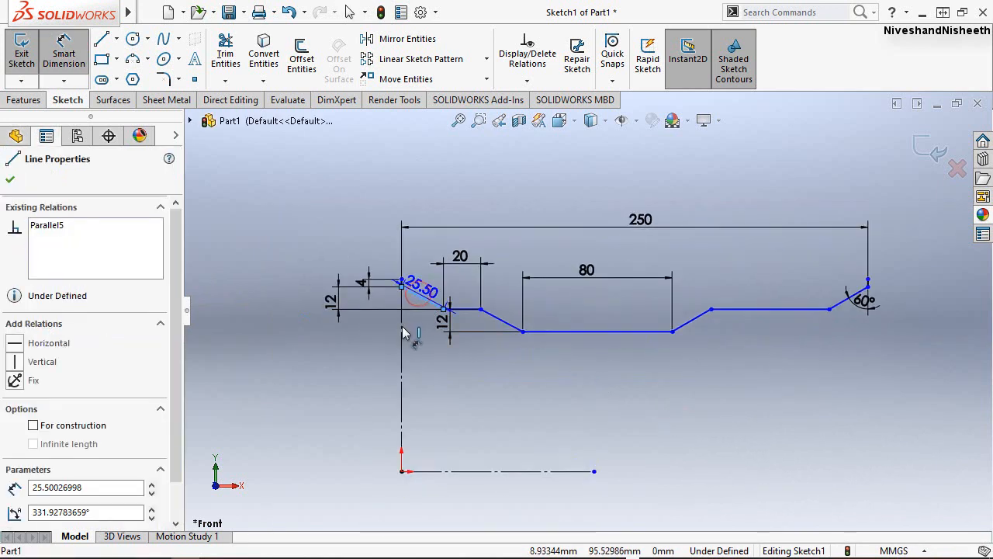
pyautogui.click(401, 342)
pyautogui.click(424, 346)
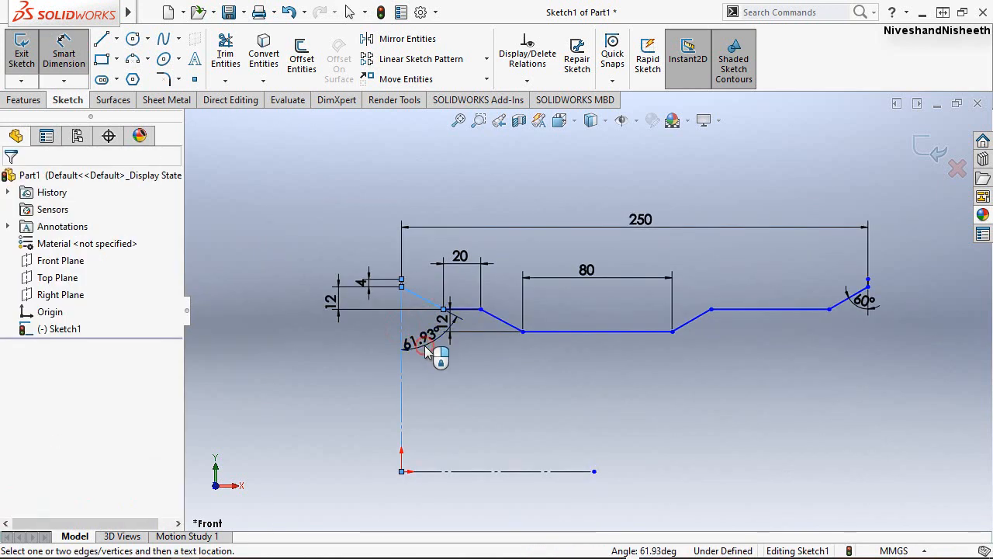
pyautogui.write('60')
pyautogui.press('Return')
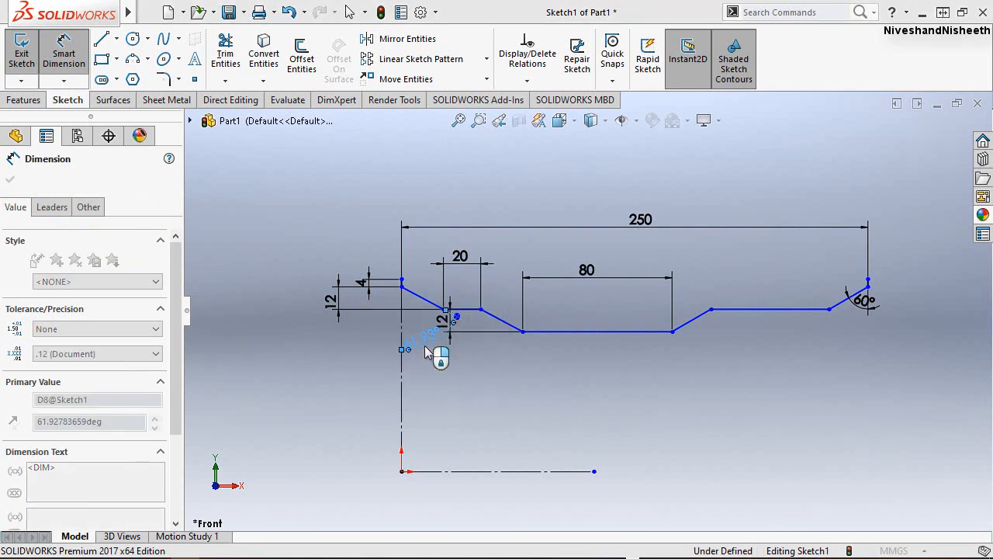
pyautogui.click(533, 384)
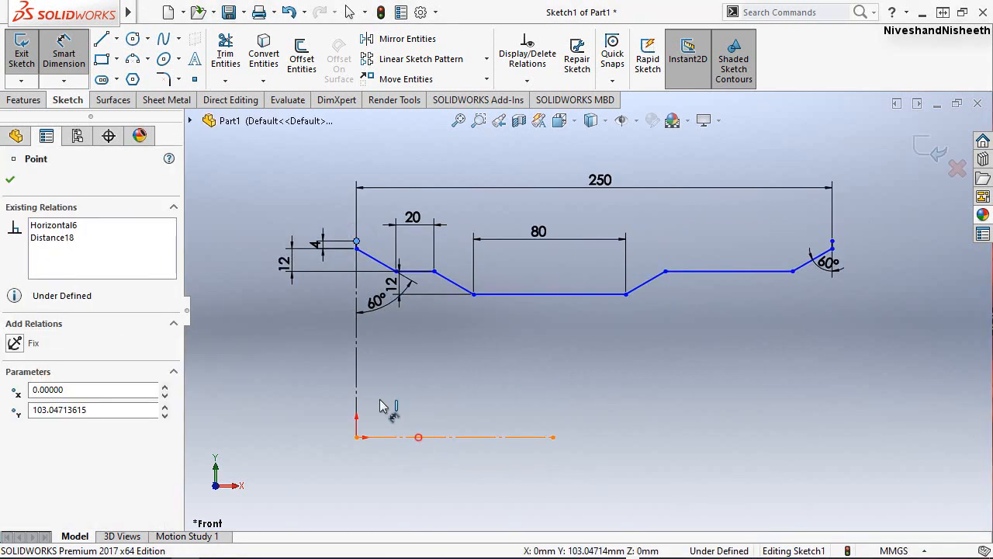
# Set the distance from the profile's upper endpoint above the origin to the horizontal centerline to 241.3 mm and leave the dimension tool.
pyautogui.click(418, 437)
pyautogui.click(260, 339)
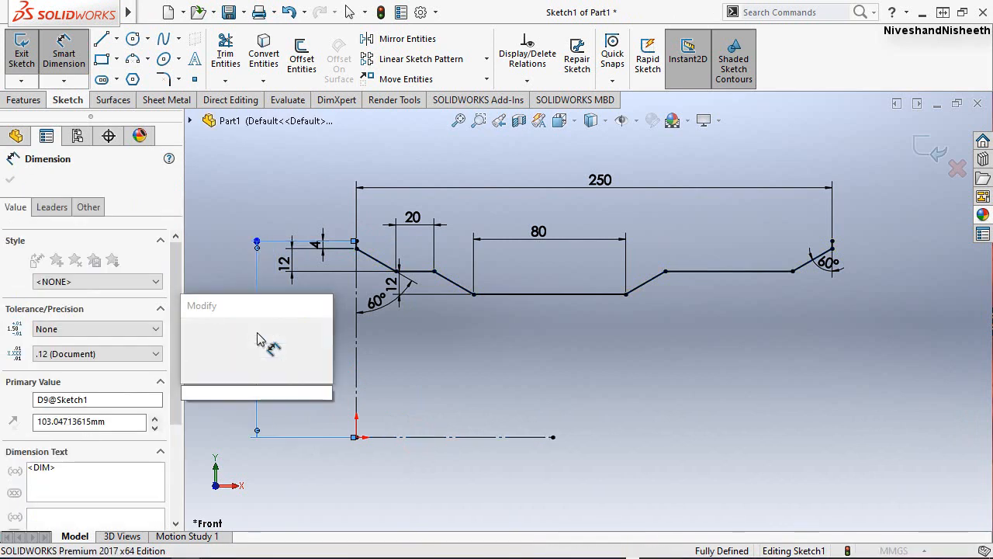
pyautogui.write('241.3')
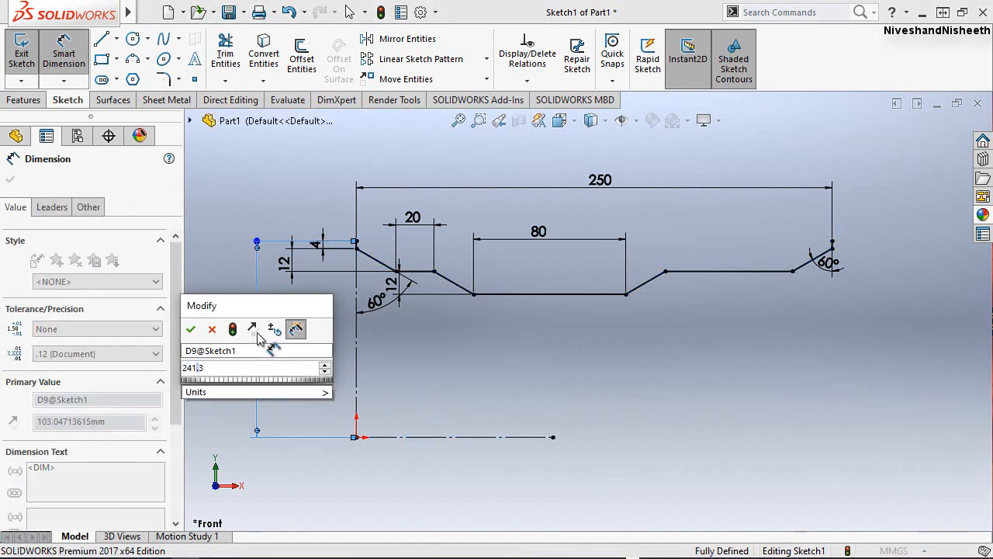
pyautogui.press('Escape')
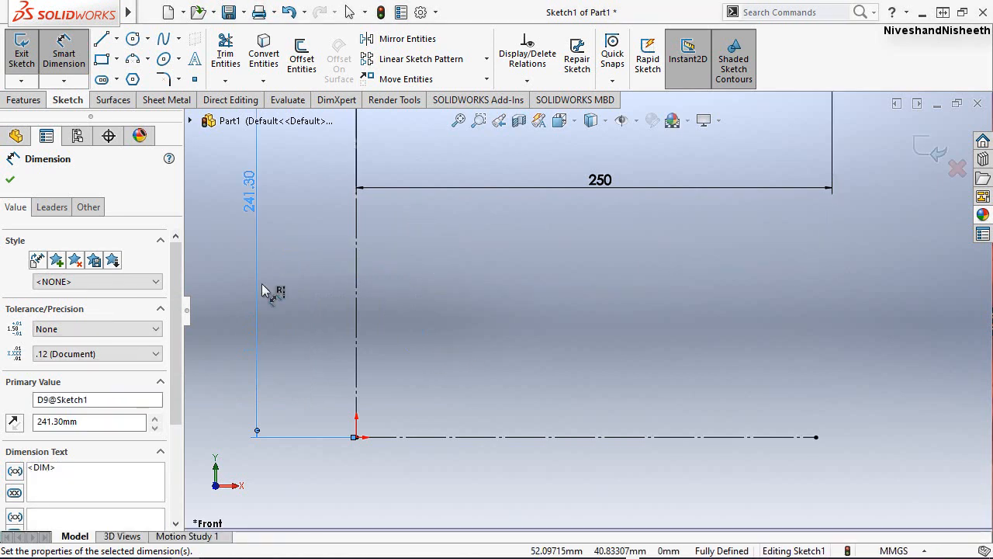
pyautogui.click(12, 182)
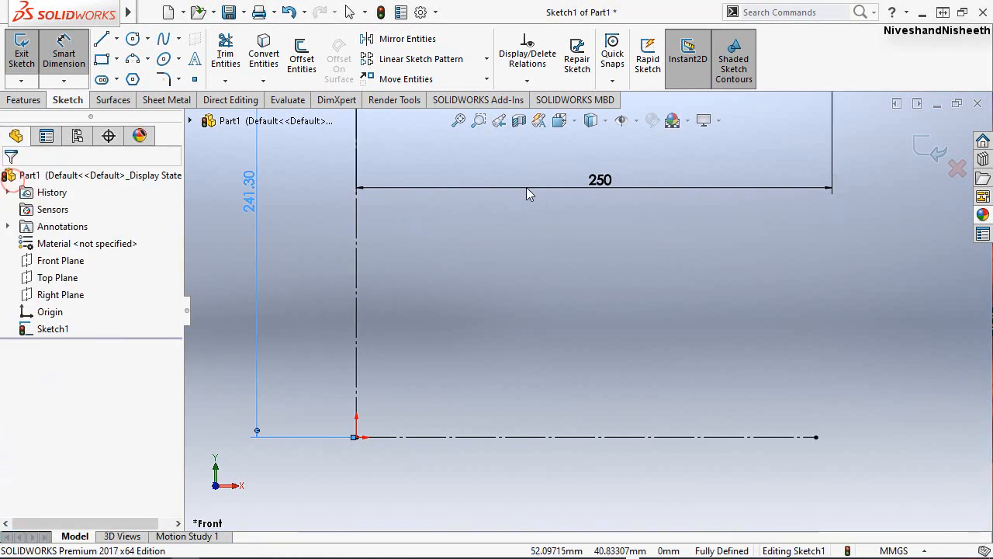
pyautogui.press('Escape')
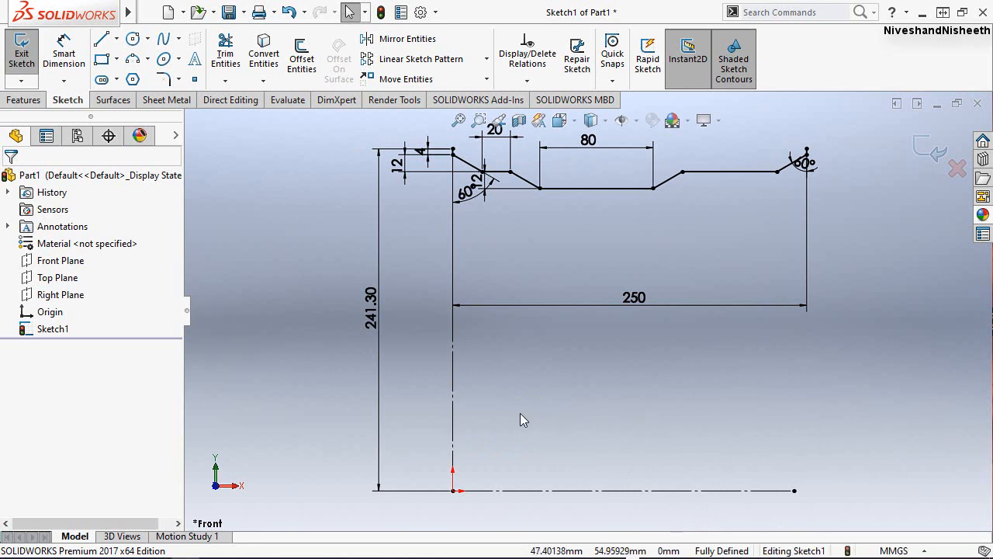
# Finish the fully dimensioned profile sketch and show it in the isometric view.
pyautogui.click(936, 153)
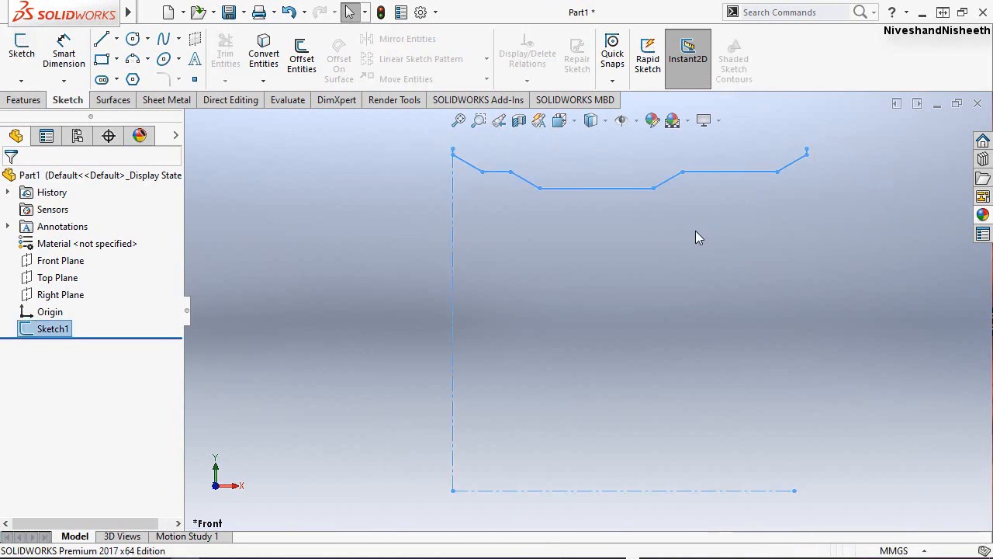
pyautogui.click(577, 125)
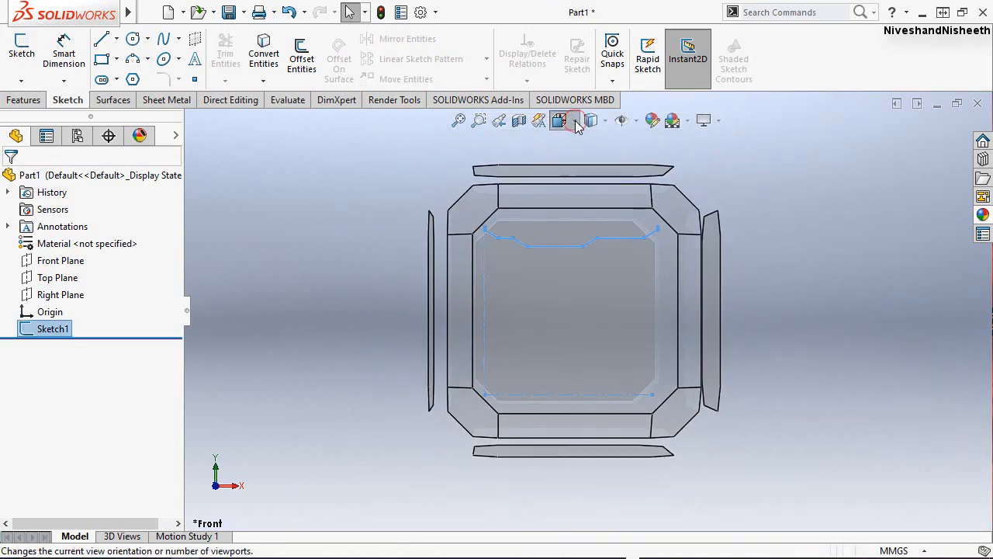
pyautogui.click(662, 164)
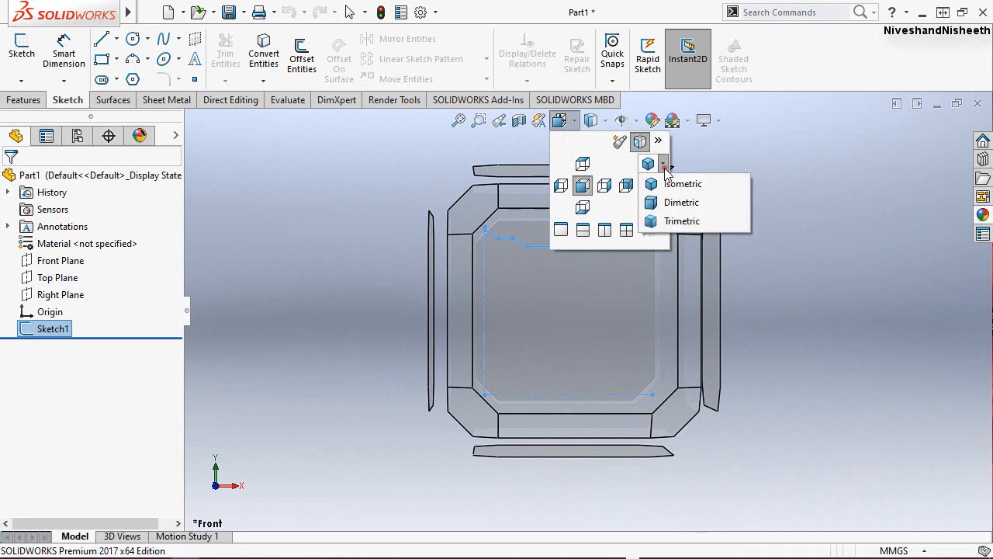
pyautogui.click(672, 183)
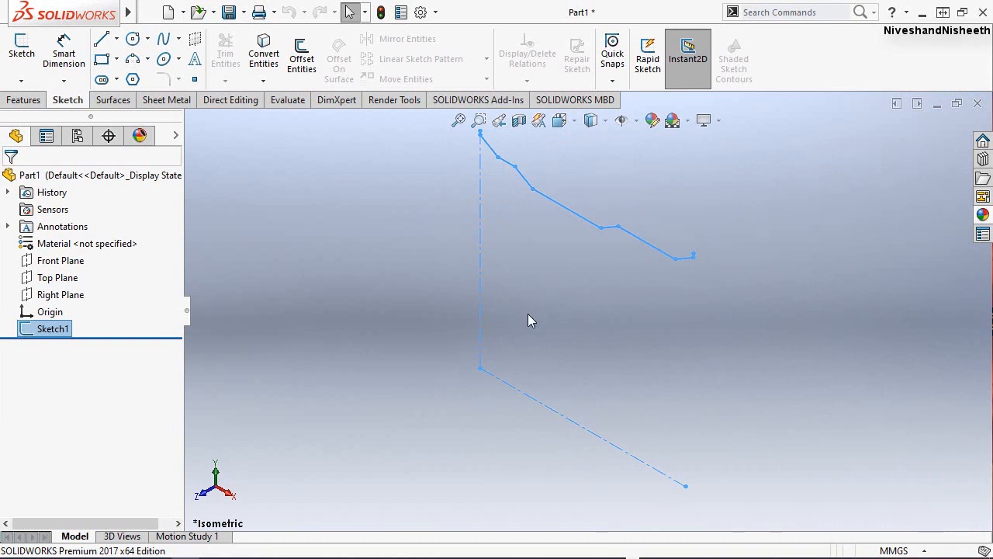
# Start a thin Revolved Boss/Base from the profile, keeping the sketch open, with the horizontal centerline as axis of revolution.
pyautogui.click(23, 101)
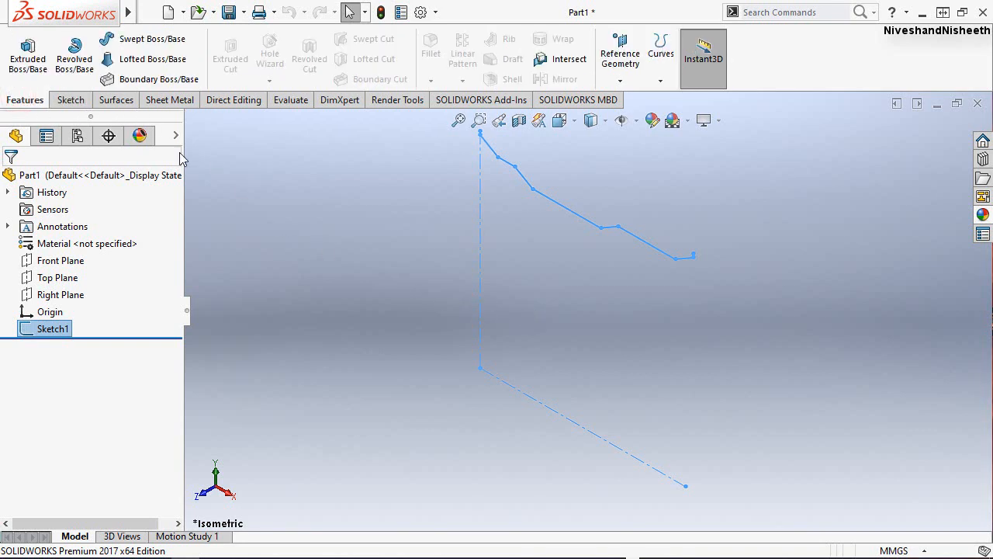
pyautogui.click(67, 70)
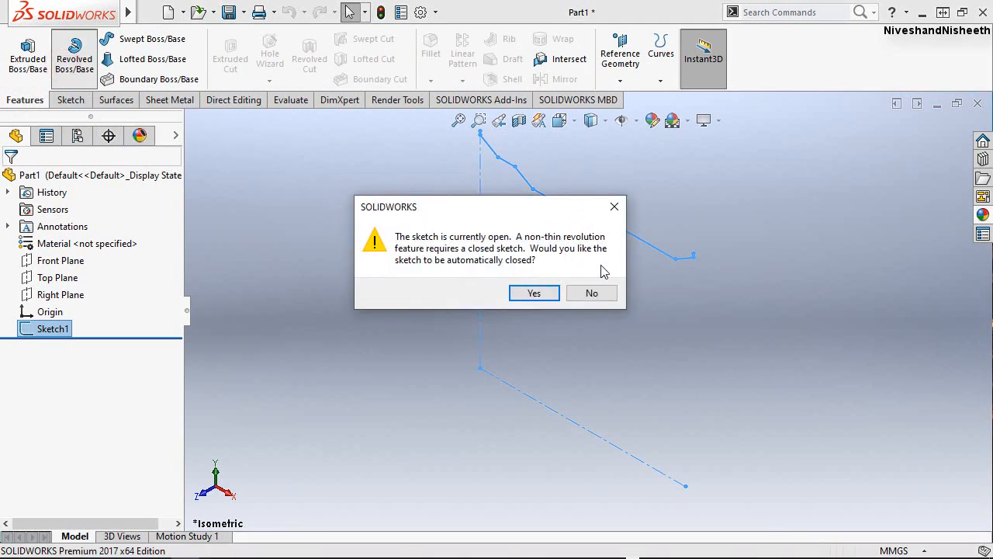
pyautogui.moveTo(516, 203); pyautogui.dragTo(505, 190)
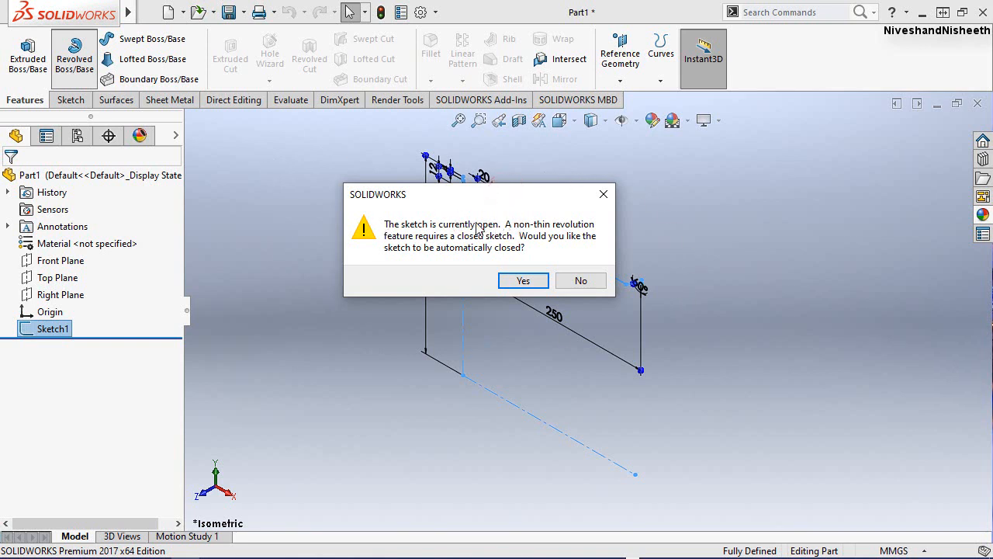
pyautogui.click(582, 281)
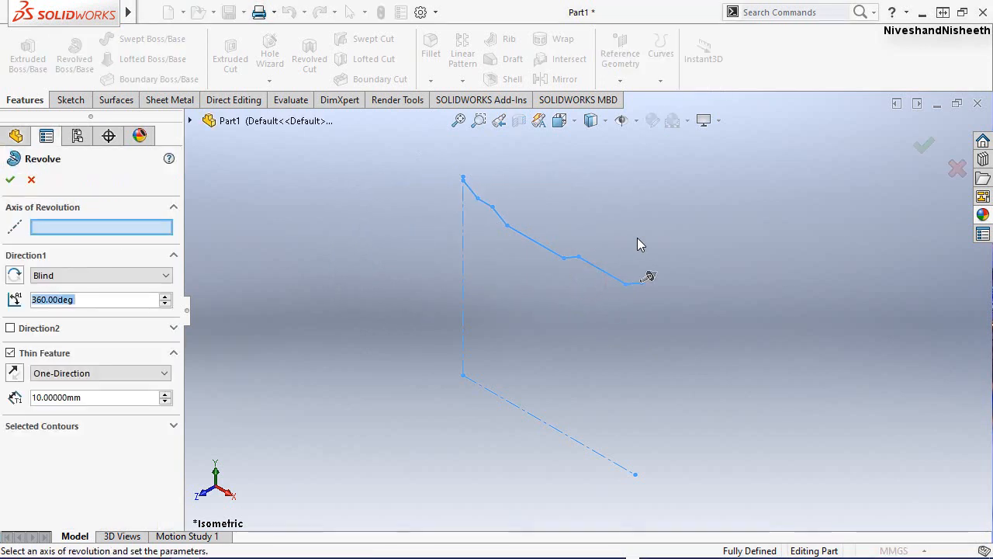
pyautogui.click(68, 225)
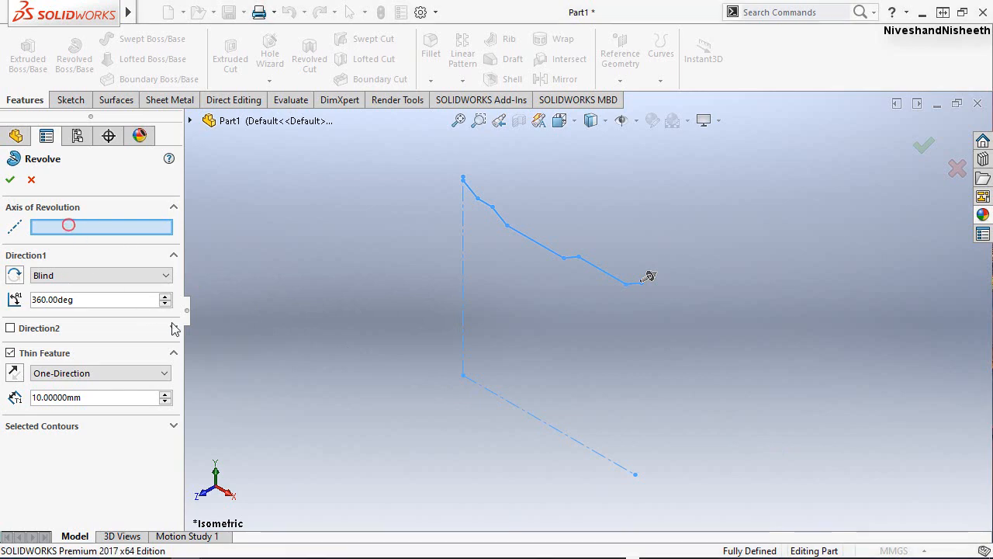
pyautogui.click(569, 436)
pyautogui.scroll(-3, 610, 183)
pyautogui.scroll(2, 609, 183)
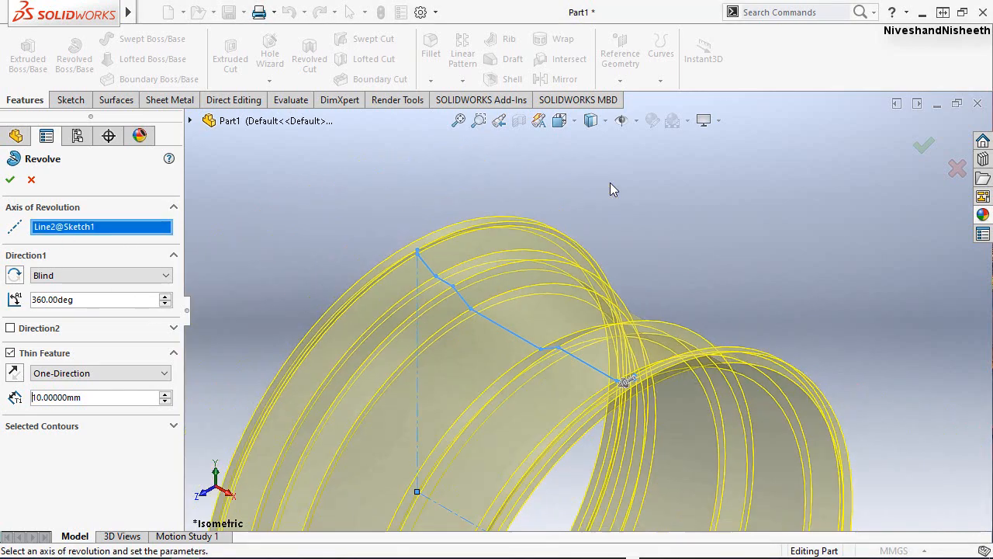
pyautogui.scroll(4, 610, 182)
pyautogui.scroll(-3, 564, 286)
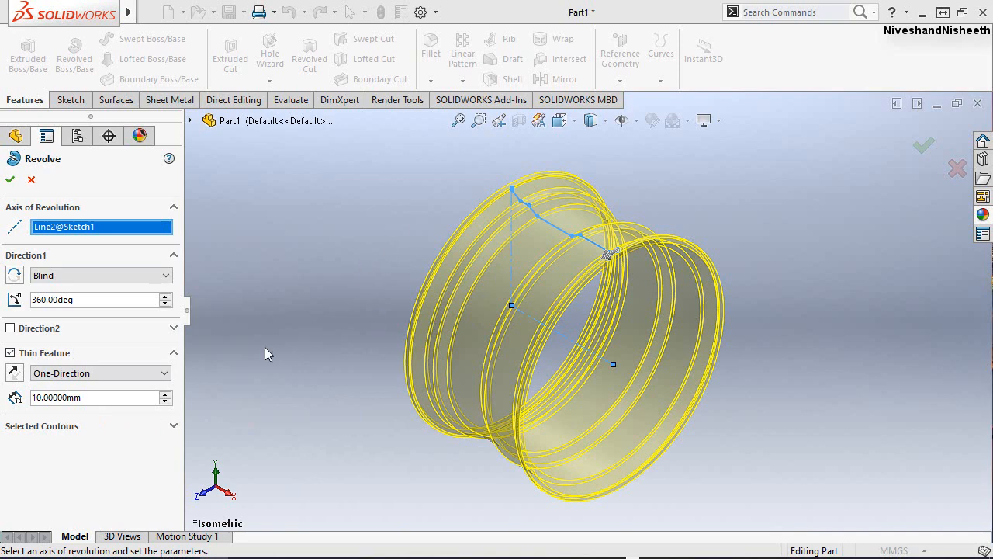
# Set the one-direction thin wall thickness to 3 mm and complete the 360° revolve.
pyautogui.click(117, 399)
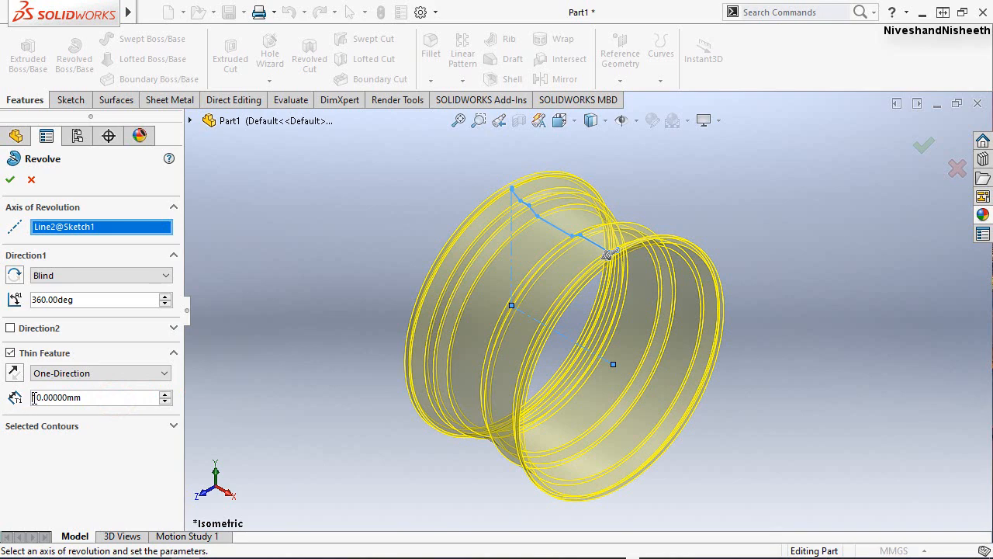
pyautogui.press('Delete')
pyautogui.press('Delete')
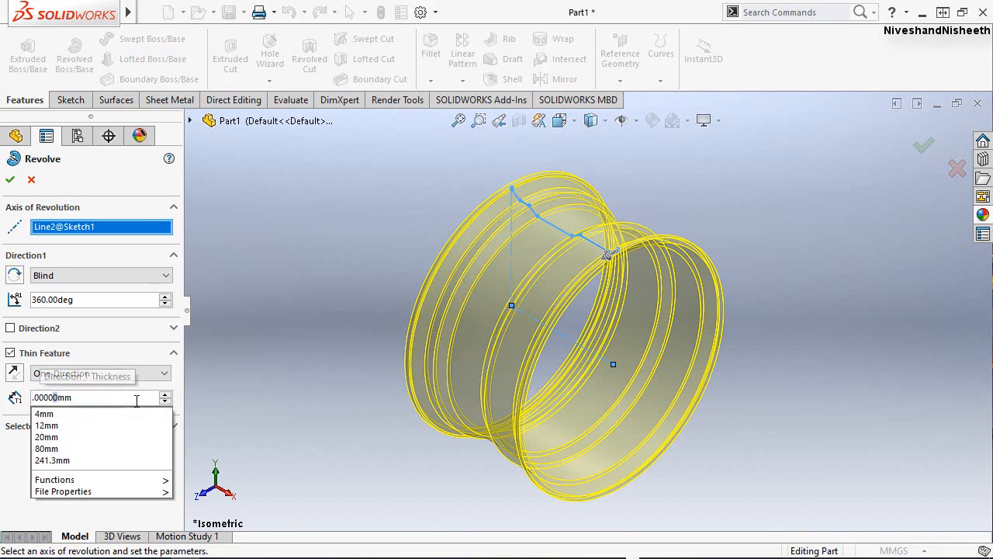
pyautogui.write('3')
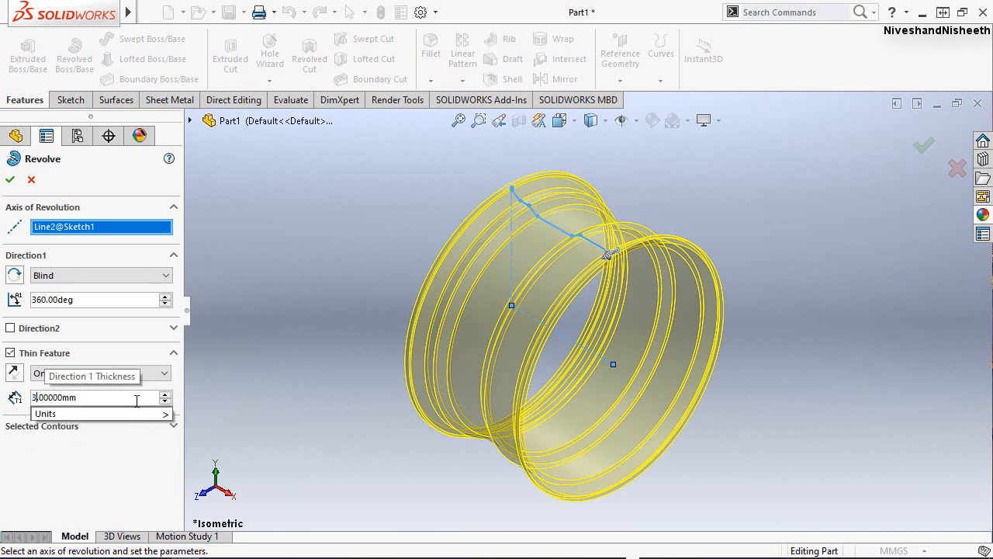
pyautogui.press('Return')
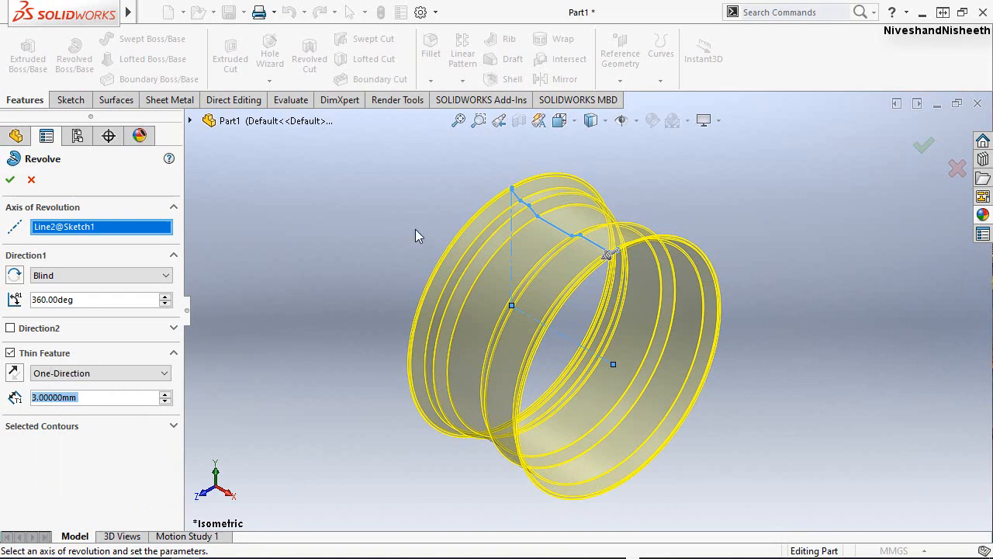
pyautogui.scroll(3, 541, 242)
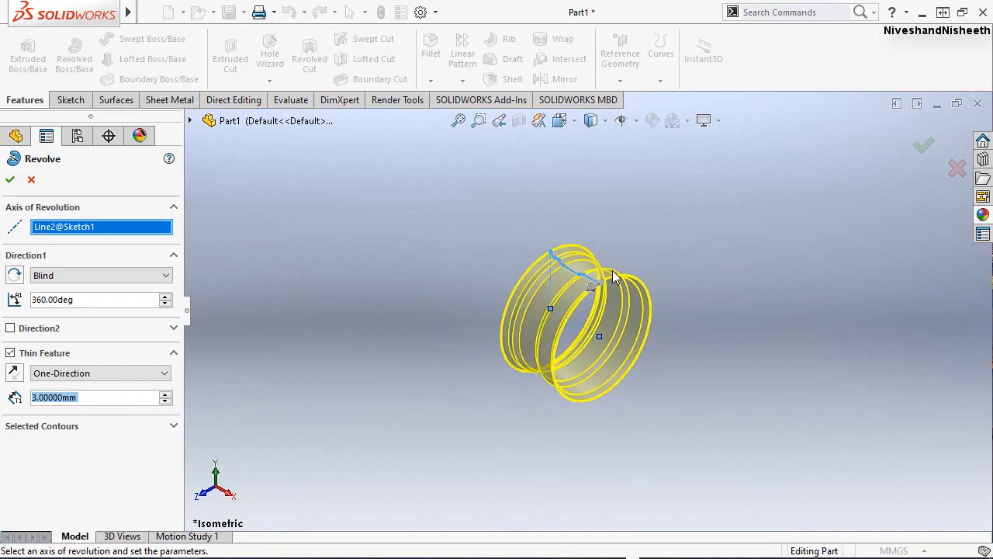
pyautogui.scroll(-8, 613, 277)
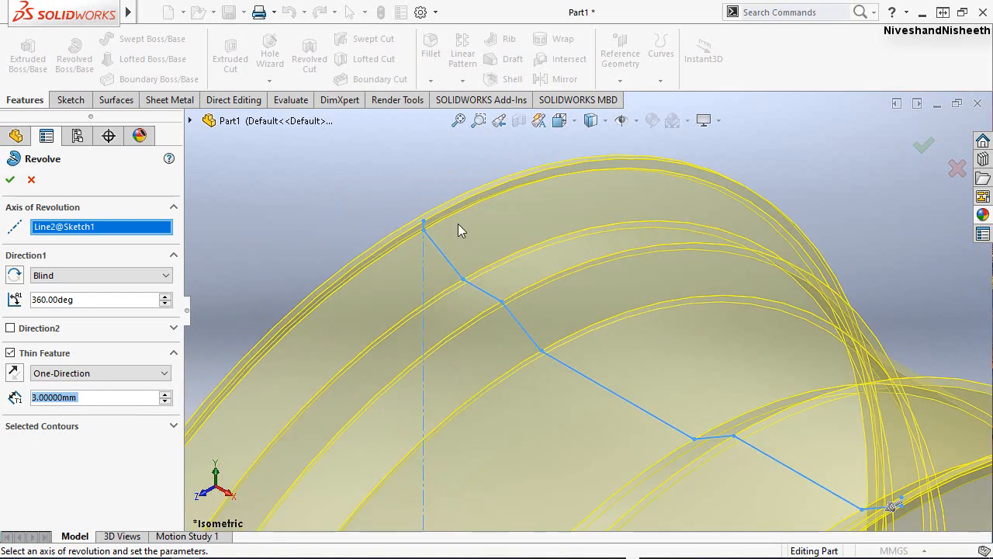
pyautogui.scroll(3, 426, 197)
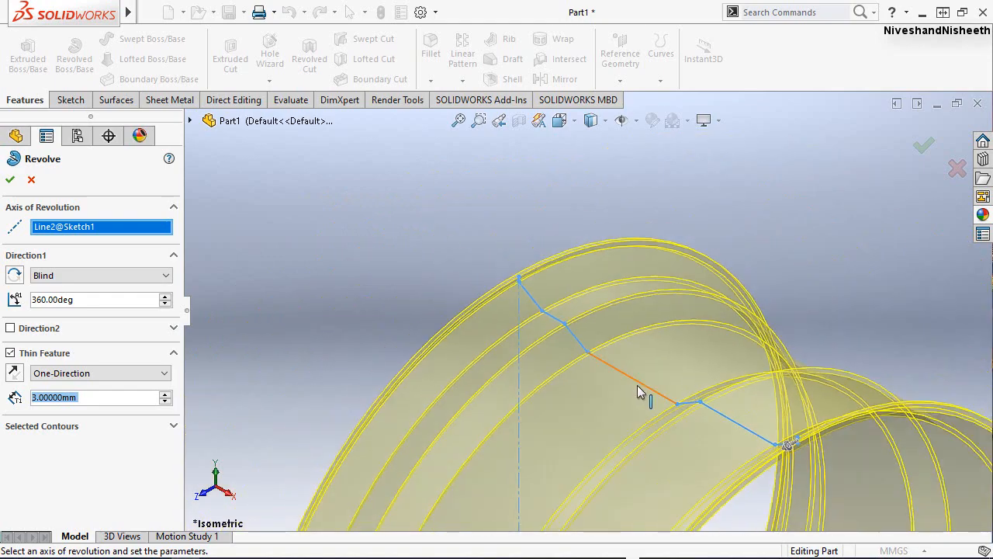
pyautogui.moveTo(753, 443); pyautogui.dragTo(686, 283, button='middle')
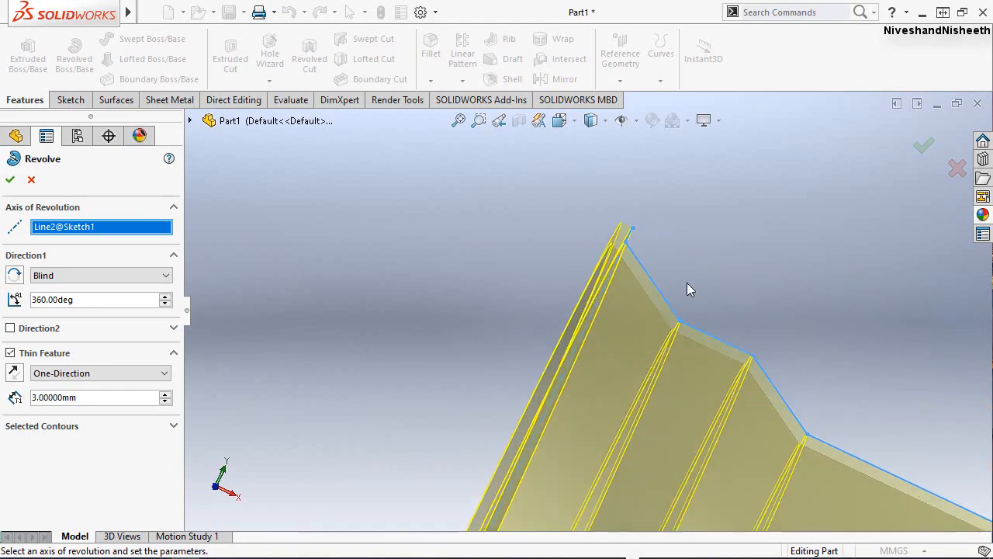
pyautogui.scroll(-3, 687, 284)
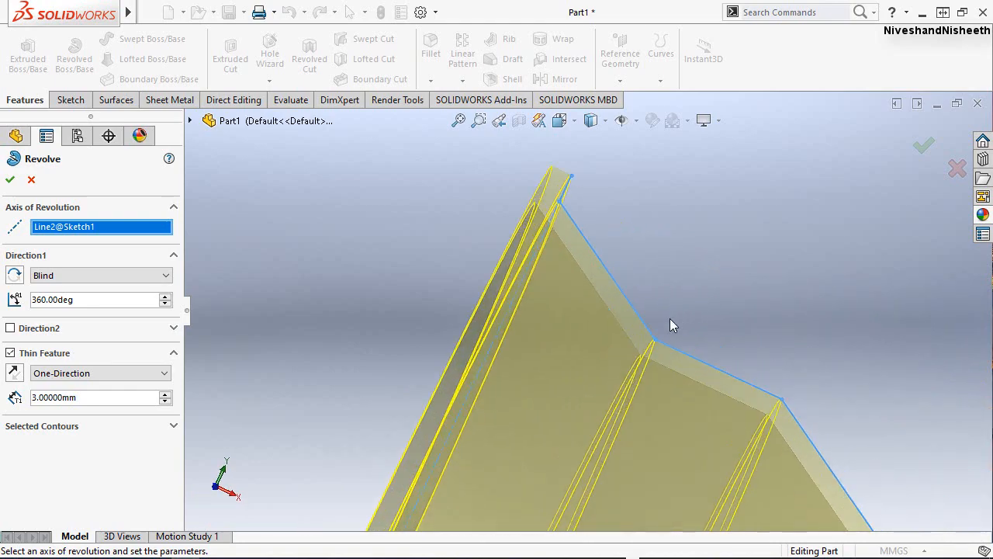
pyautogui.click(11, 180)
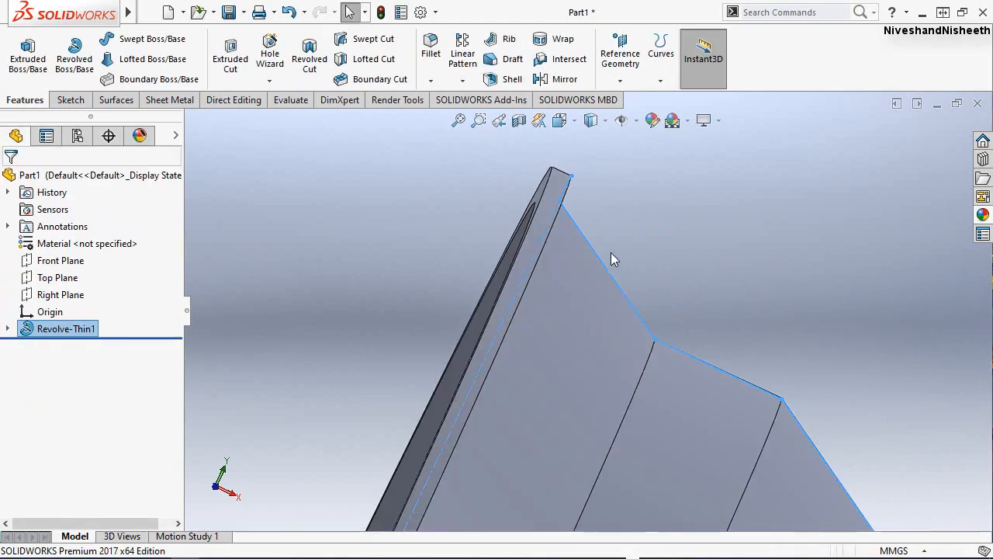
# Examine the revolved rim from several angles and return to the isometric view.
pyautogui.moveTo(612, 258); pyautogui.dragTo(534, 407, button='middle')
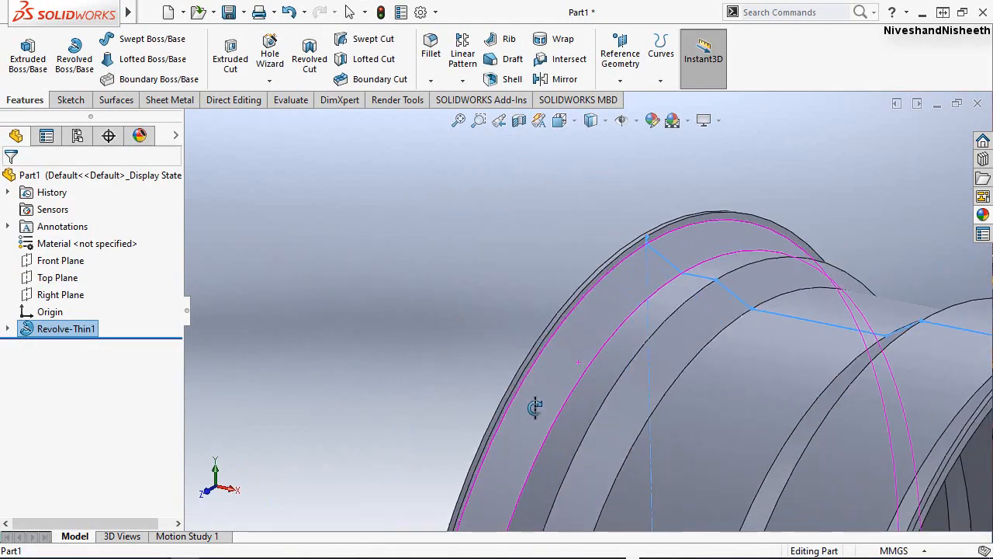
pyautogui.click(463, 123)
pyautogui.scroll(-5, 547, 144)
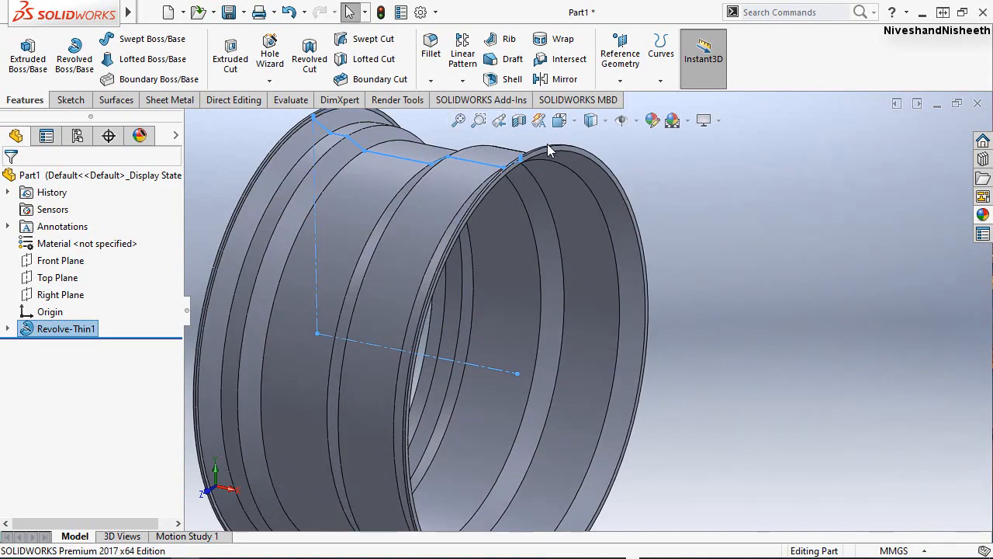
pyautogui.moveTo(547, 143); pyautogui.dragTo(573, 202, button='middle')
pyautogui.click(689, 182)
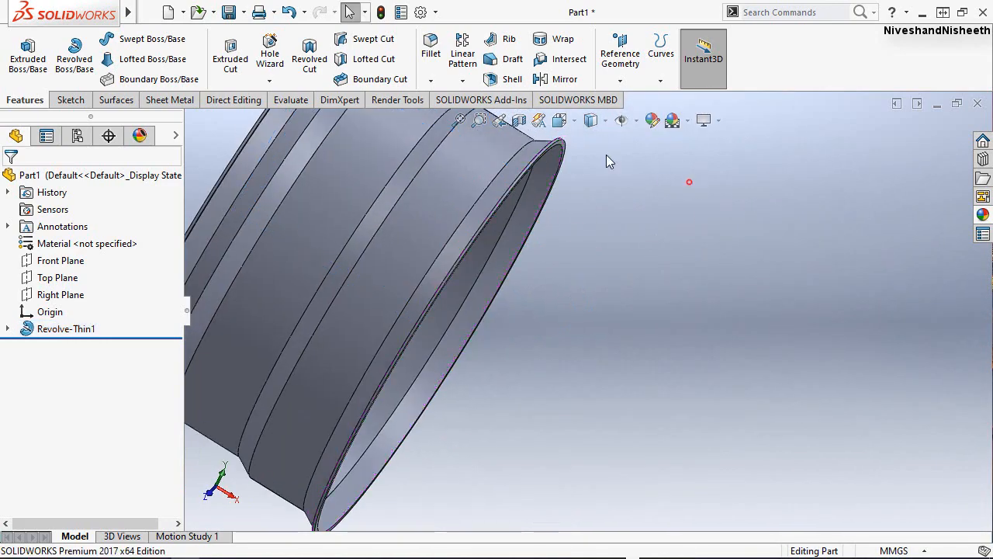
pyautogui.click(559, 119)
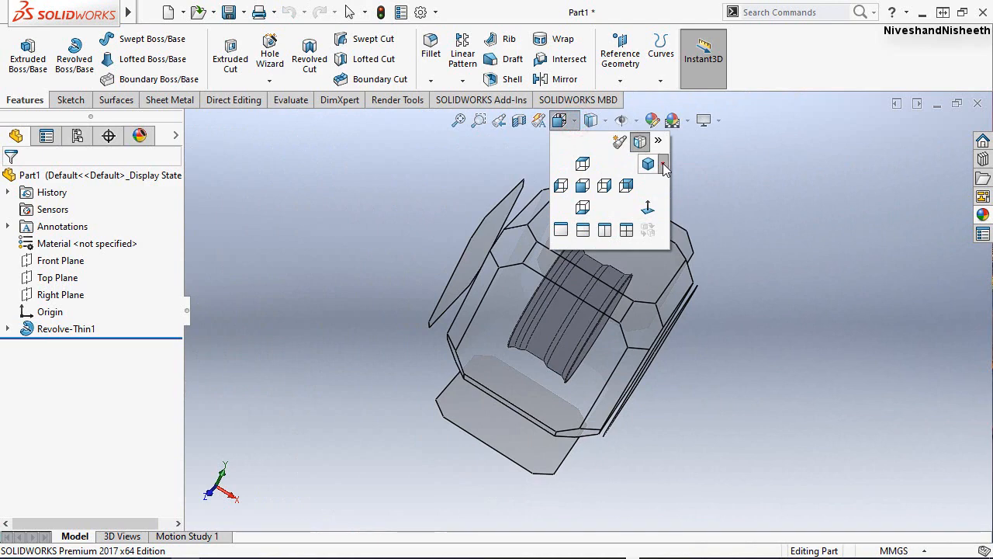
pyautogui.click(664, 164)
pyautogui.click(668, 182)
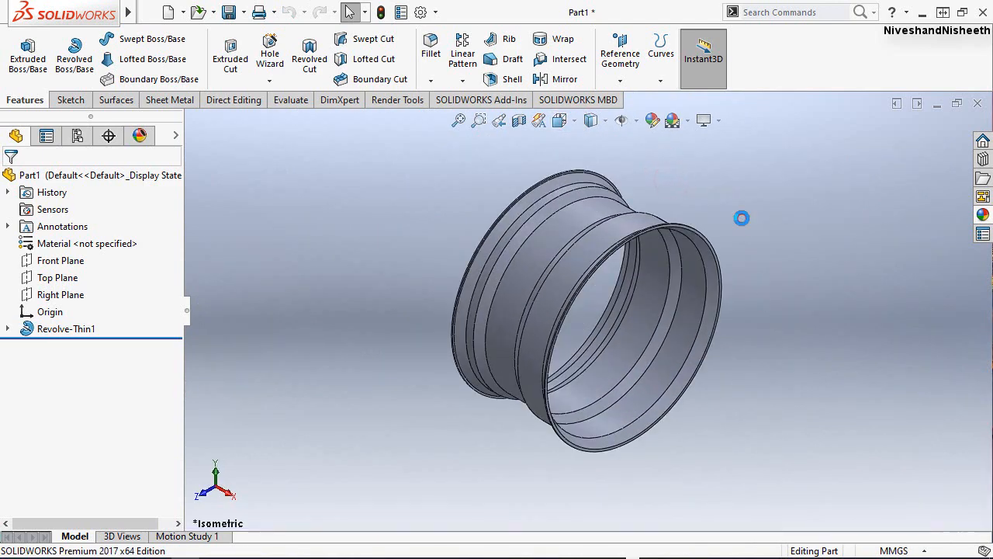
# Apply the chromium plate appearance from the Chrome metals to the part.
pyautogui.click(983, 216)
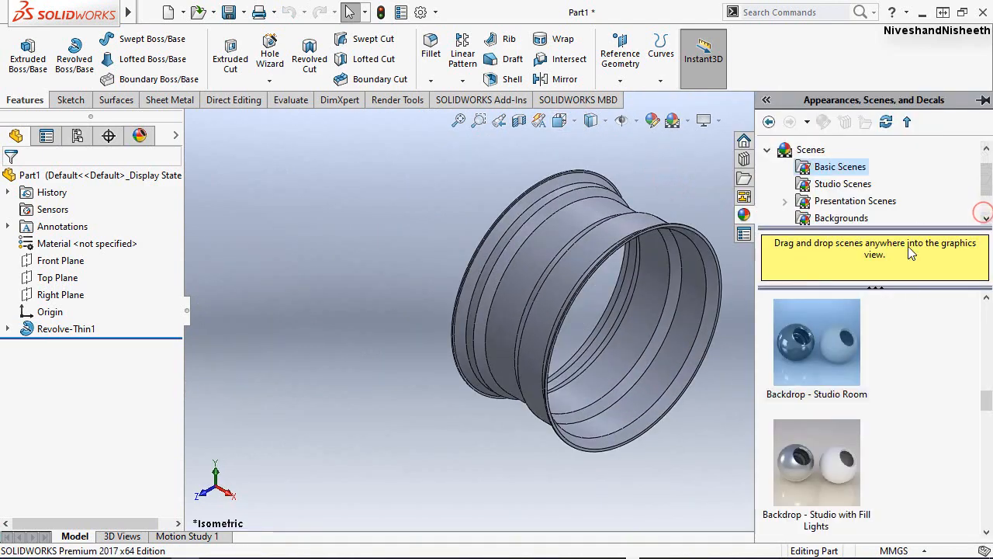
pyautogui.click(767, 149)
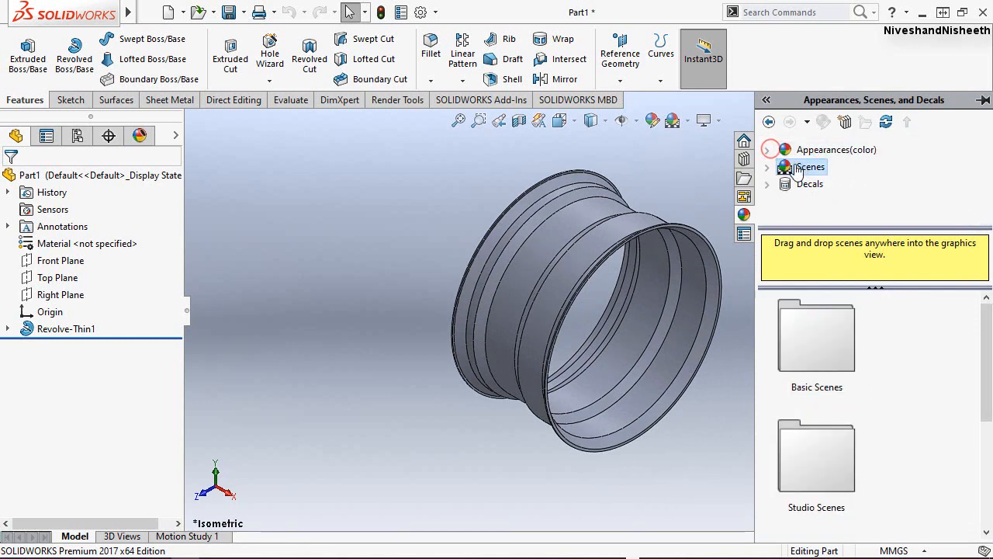
pyautogui.click(767, 151)
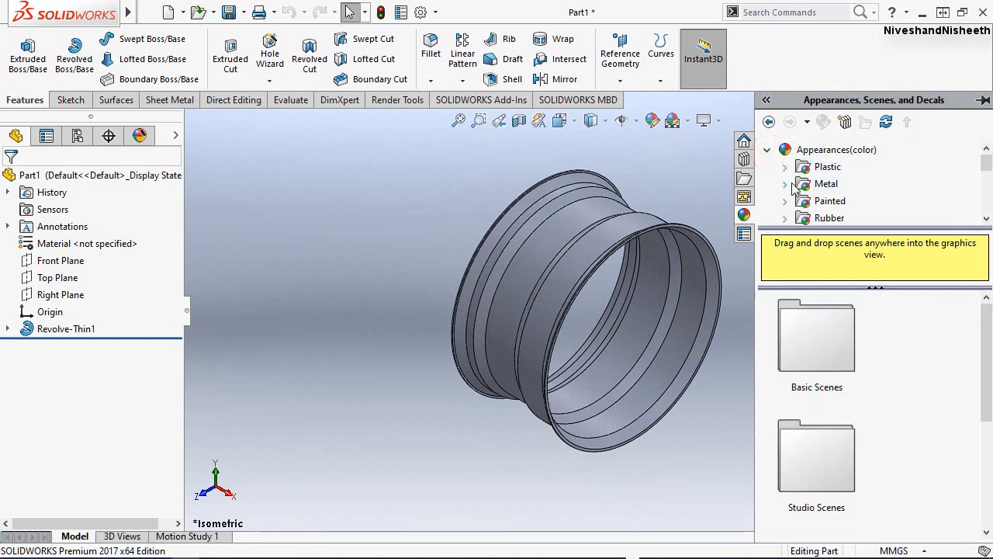
pyautogui.click(785, 183)
pyautogui.click(847, 184)
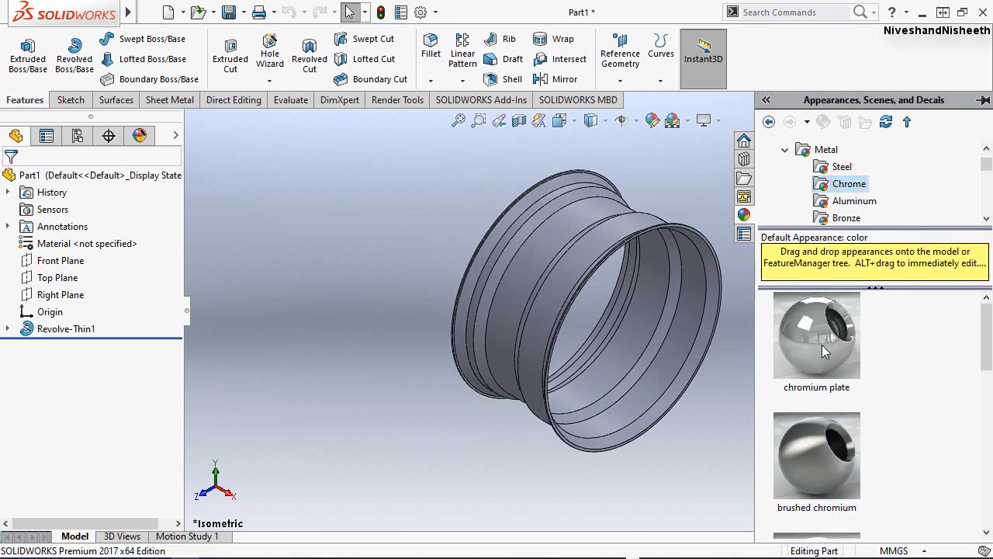
pyautogui.moveTo(821, 345); pyautogui.dragTo(465, 183)
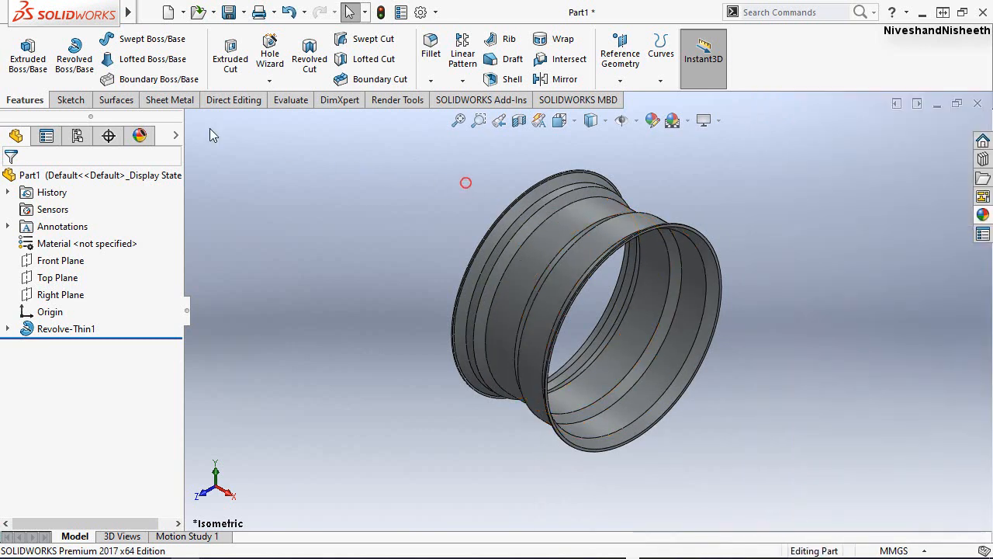
# Add a new directional light under SOLIDWORKS Lights in the part's scene and lighting settings.
pyautogui.click(140, 135)
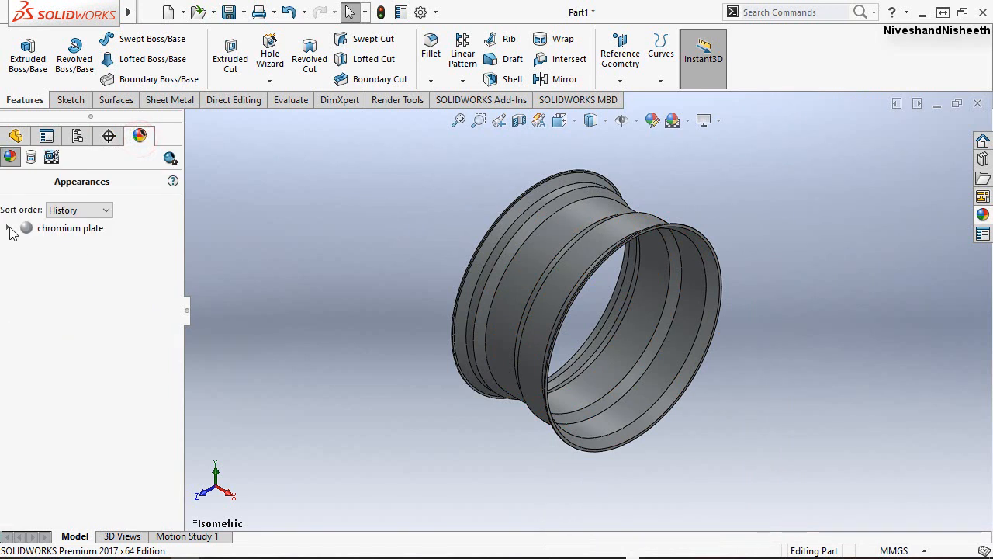
pyautogui.click(30, 158)
pyautogui.click(51, 157)
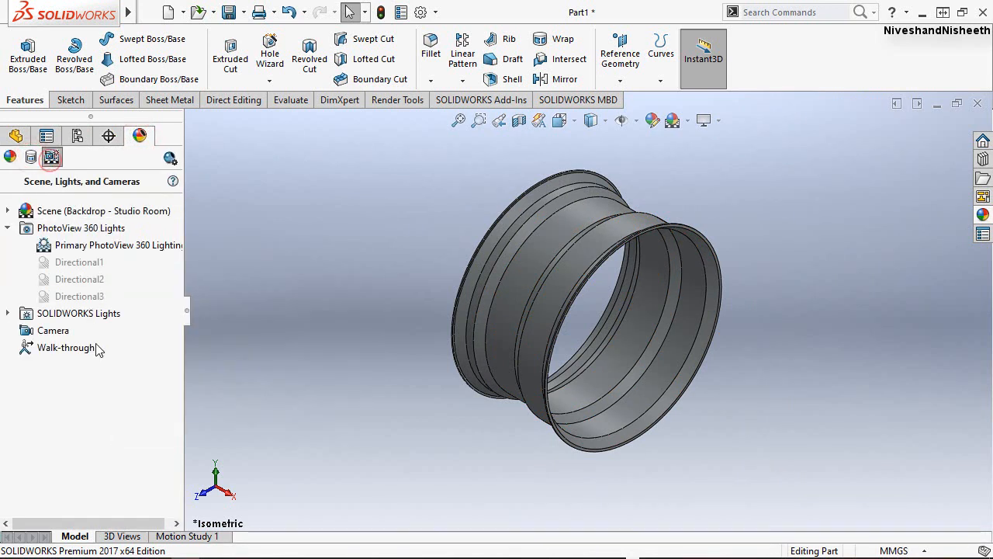
pyautogui.click(8, 314)
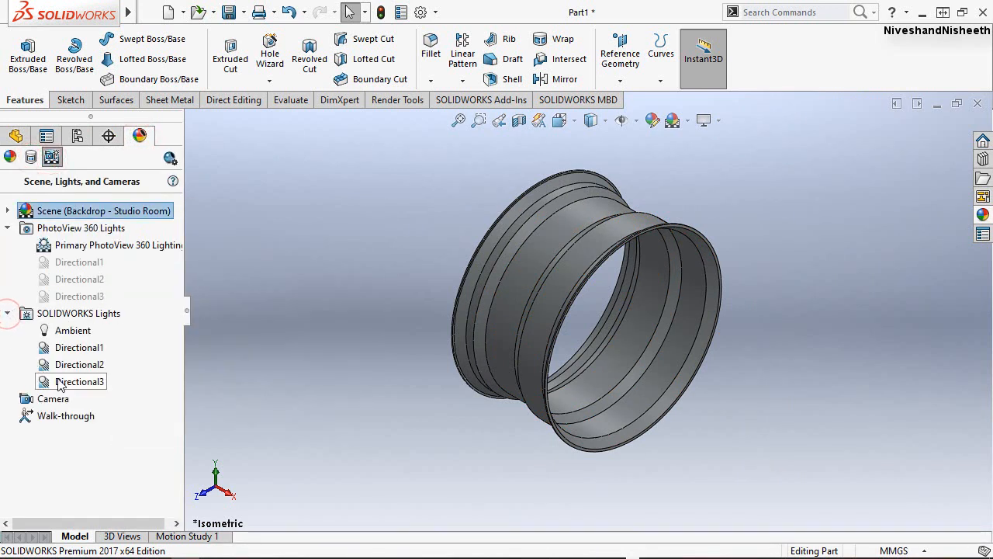
pyautogui.rightClick(66, 319)
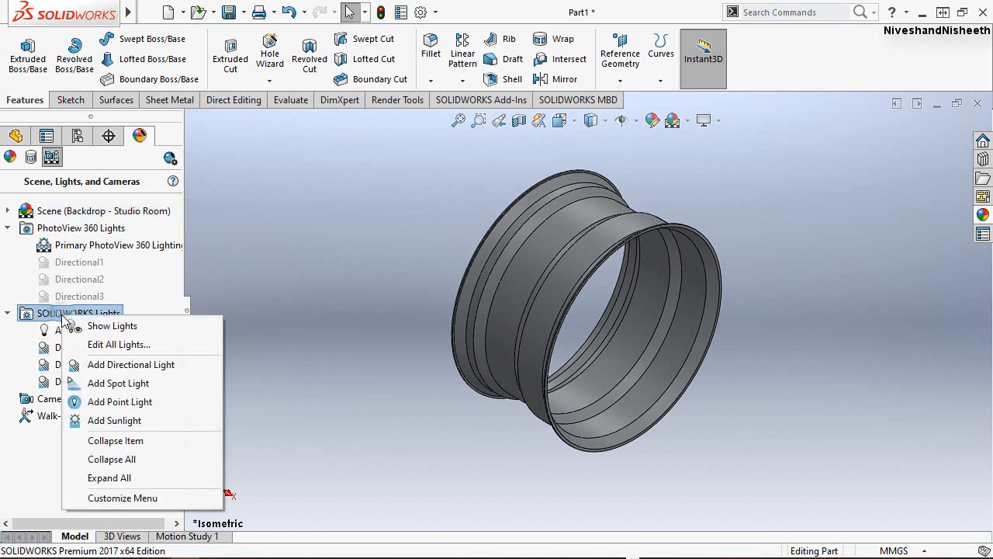
pyautogui.click(106, 362)
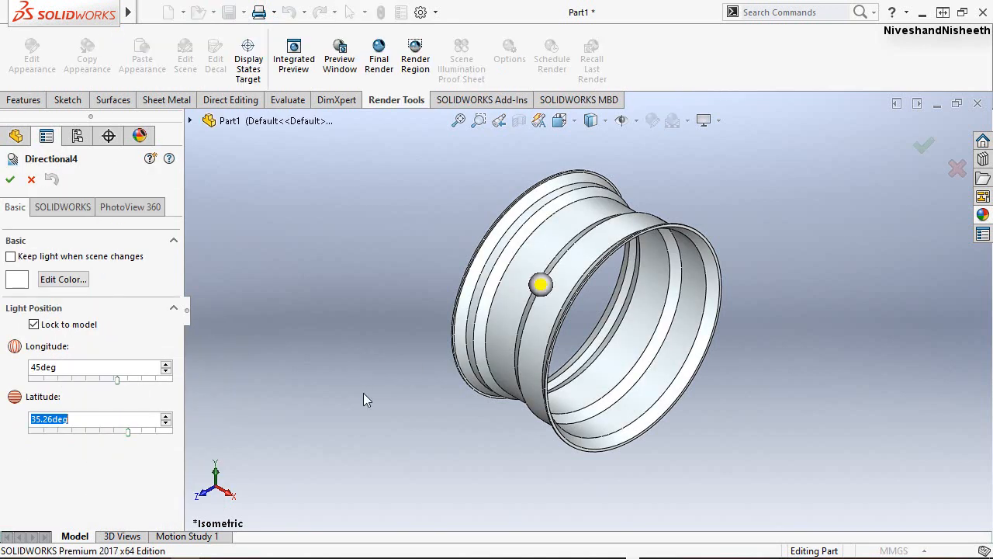
# Set the new directional light's SOLIDWORKS brightness to 0.7, accept it and return to the feature tree.
pyautogui.click(65, 208)
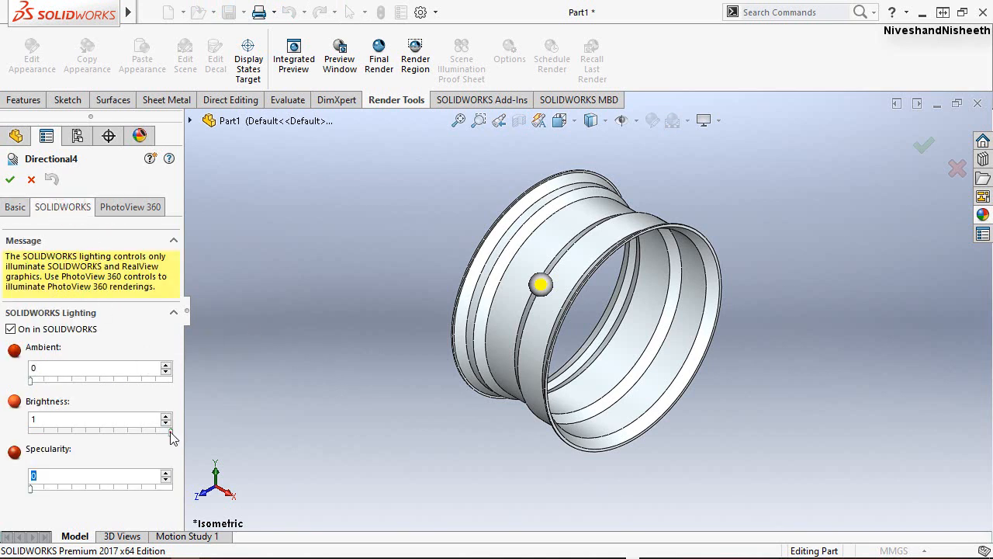
pyautogui.moveTo(171, 436); pyautogui.dragTo(131, 436)
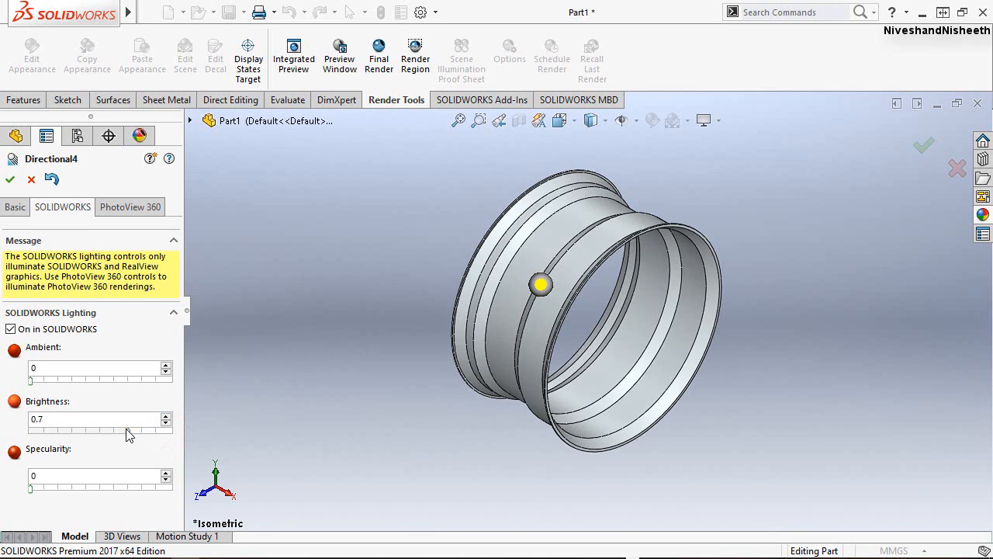
pyautogui.click(11, 180)
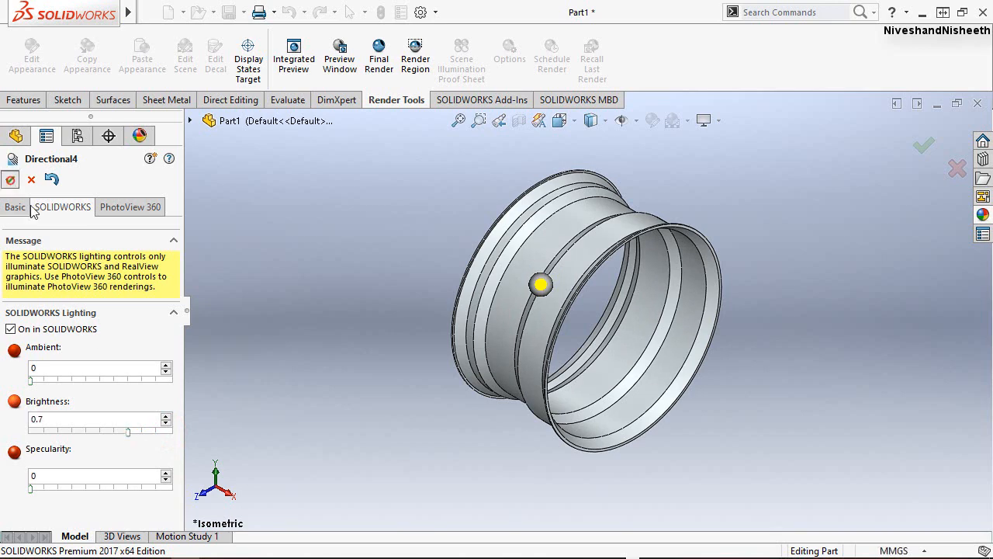
pyautogui.click(16, 136)
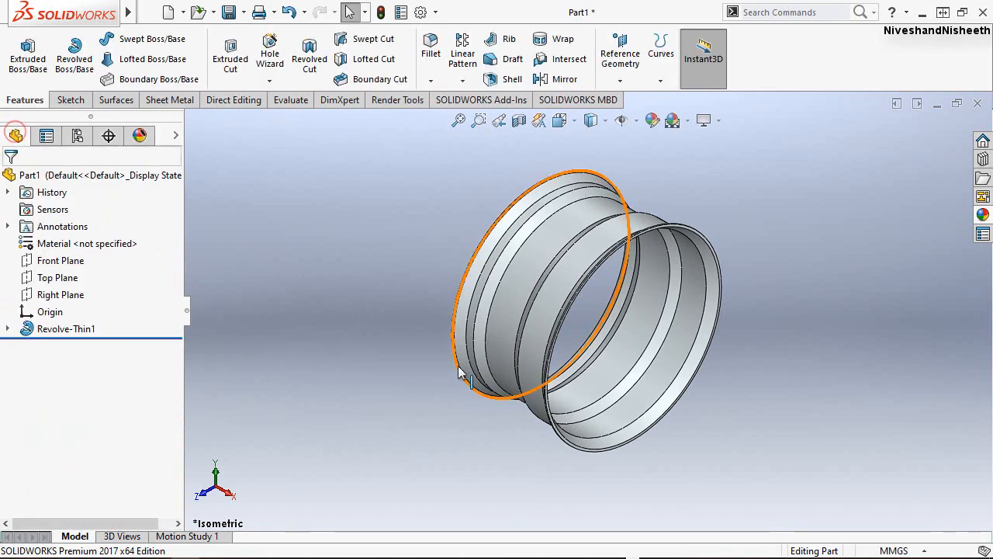
pyautogui.moveTo(492, 317); pyautogui.dragTo(869, 172, button='middle')
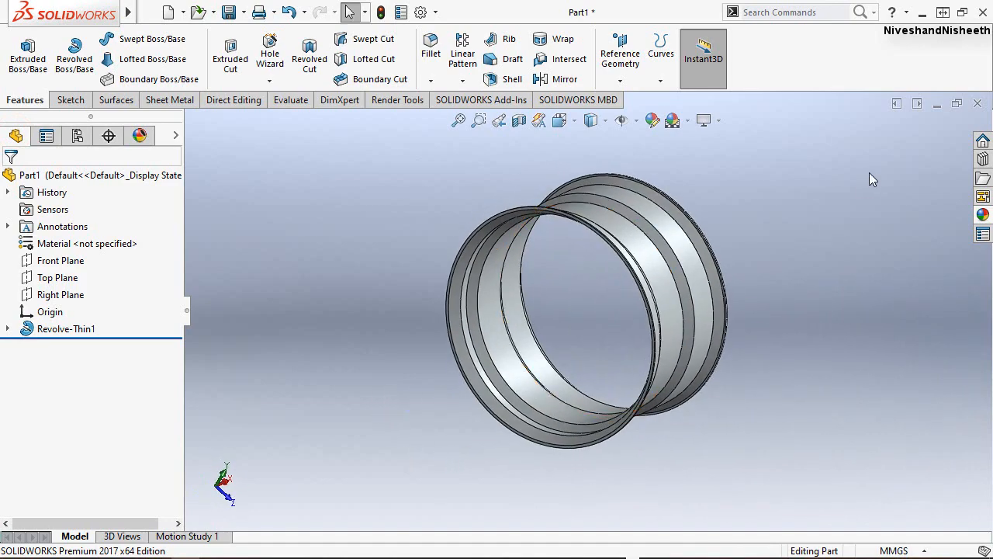
pyautogui.click(500, 120)
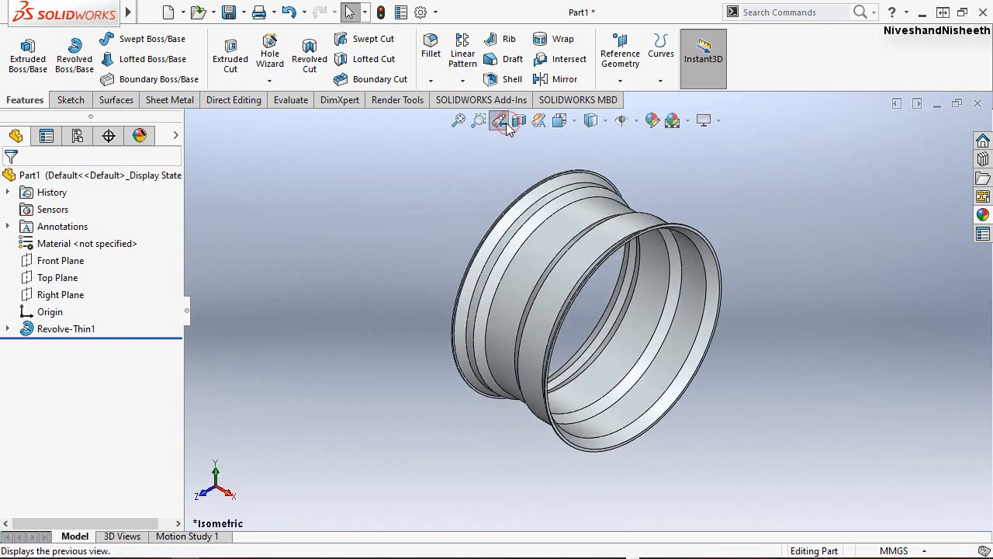
pyautogui.click(463, 122)
pyautogui.click(385, 250)
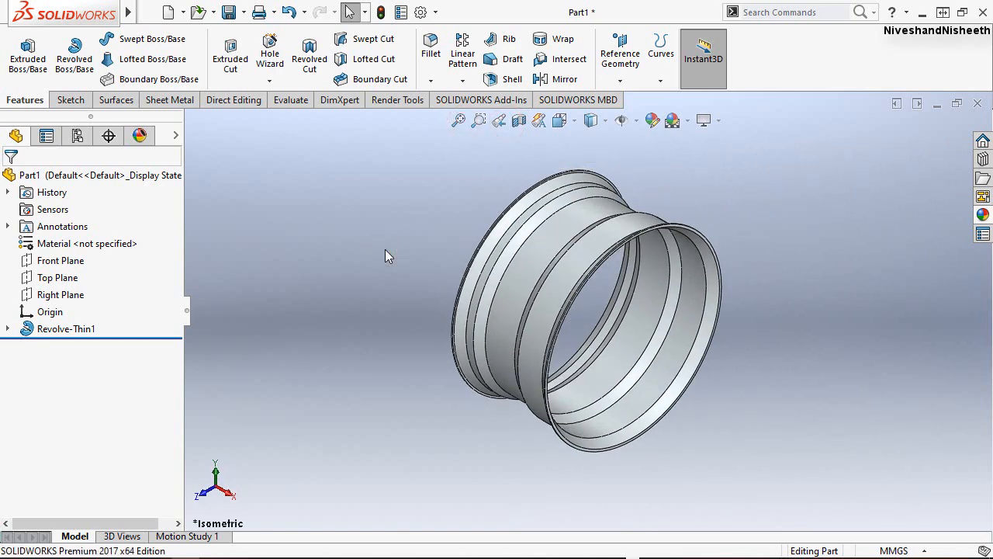
# Start saving the part and create and open a folder named Design a BMW Rim in SolidWorks 2017 inside the personal user folder.
pyautogui.hotkey('ctrl', 's')
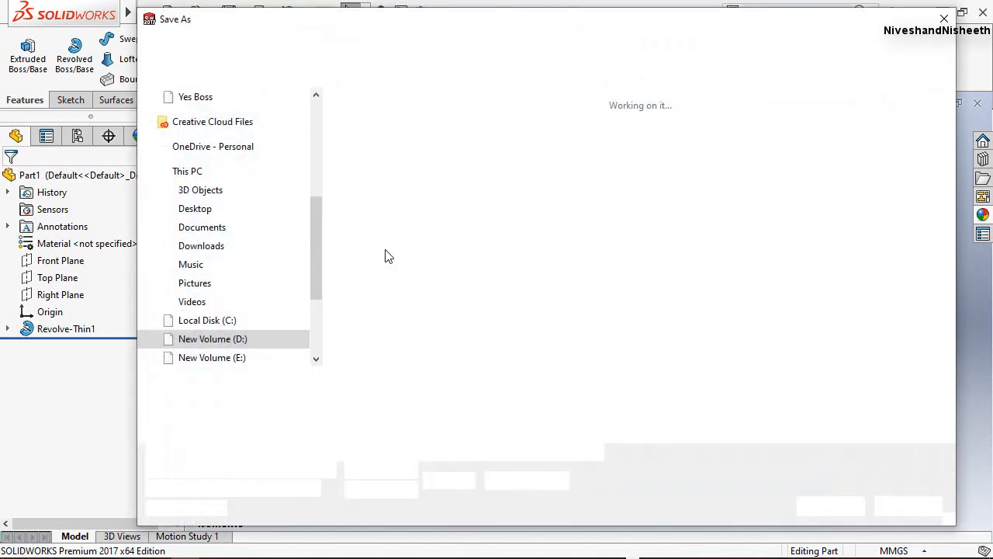
pyautogui.click(345, 138)
pyautogui.moveTo(417, 45); pyautogui.dragTo(434, 43)
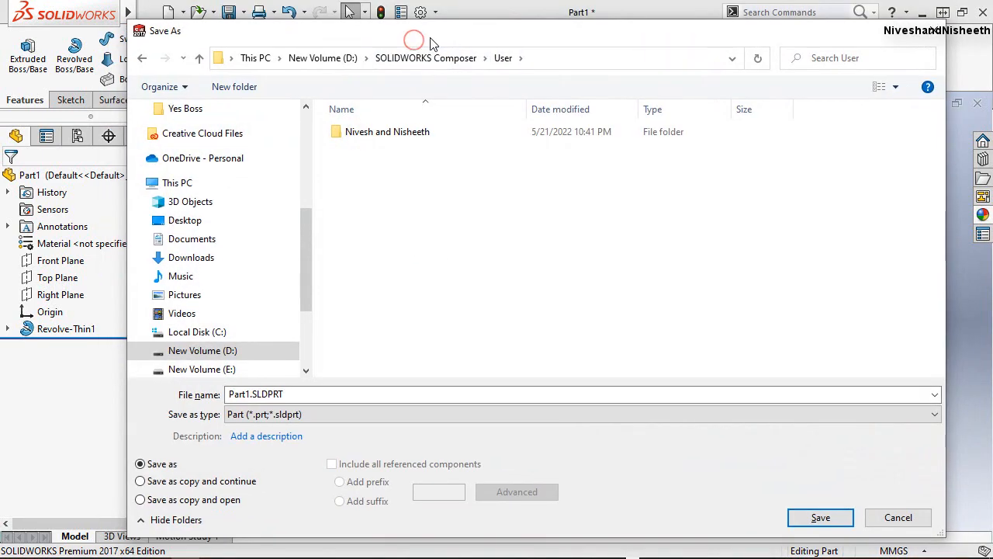
pyautogui.doubleClick(353, 131)
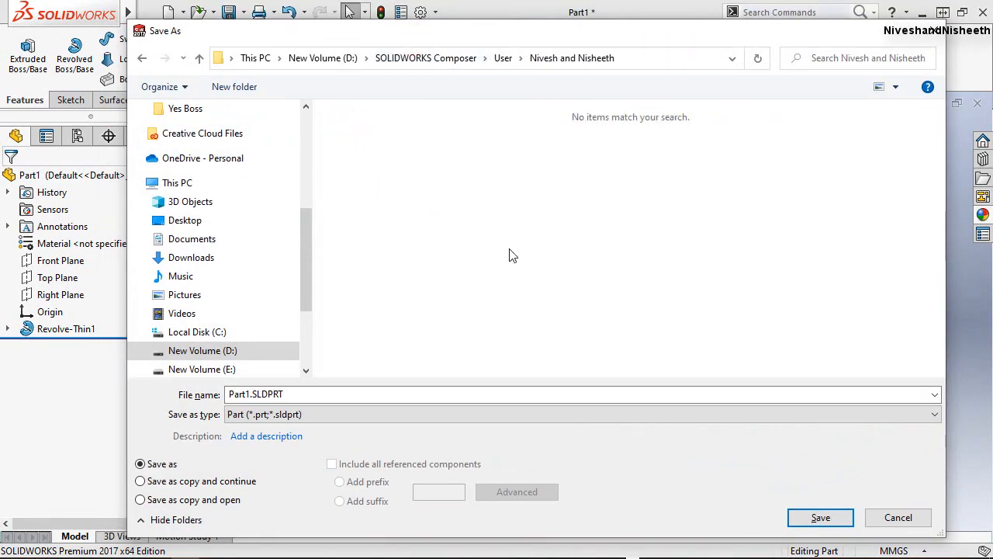
pyautogui.click(234, 86)
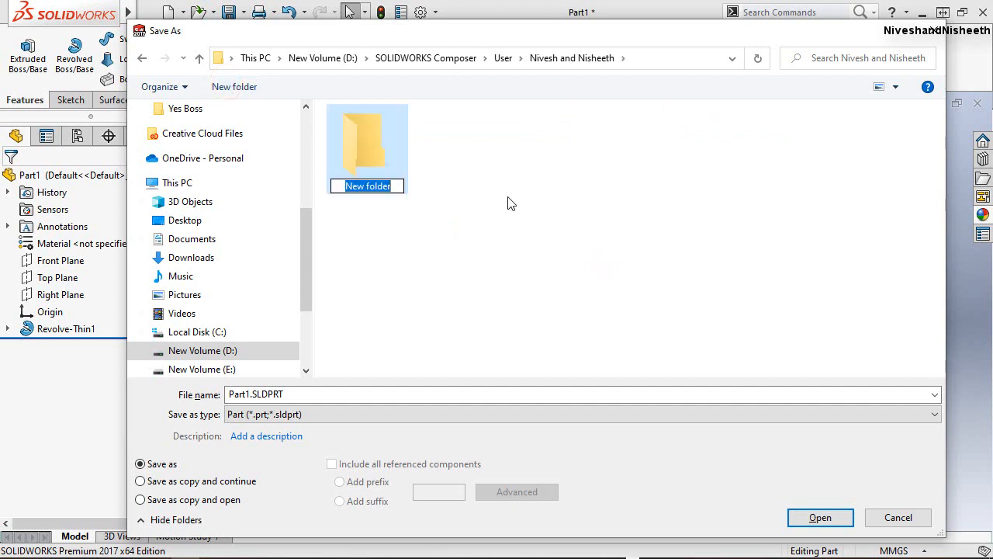
pyautogui.write('Design a BMW Rim in SolidWorks 2017')
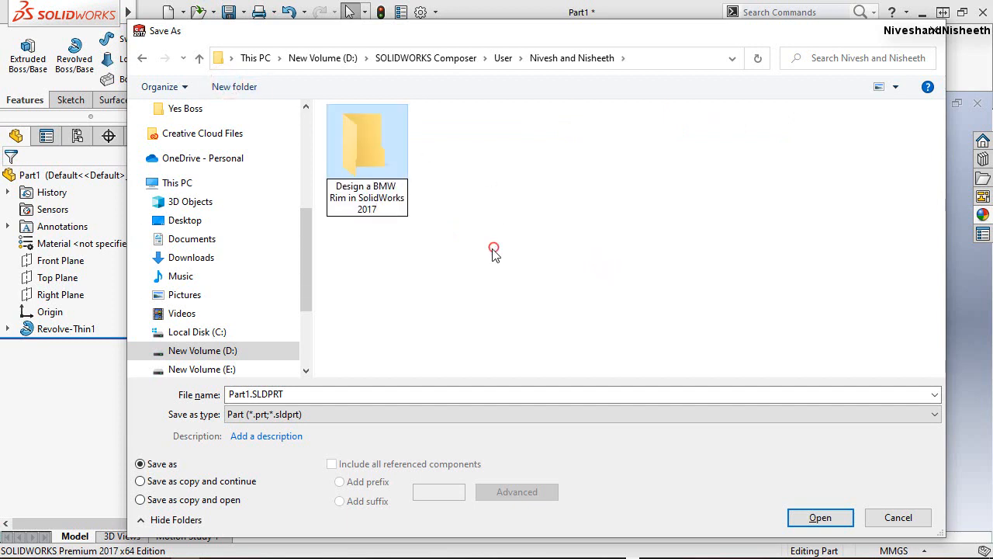
pyautogui.doubleClick(348, 148)
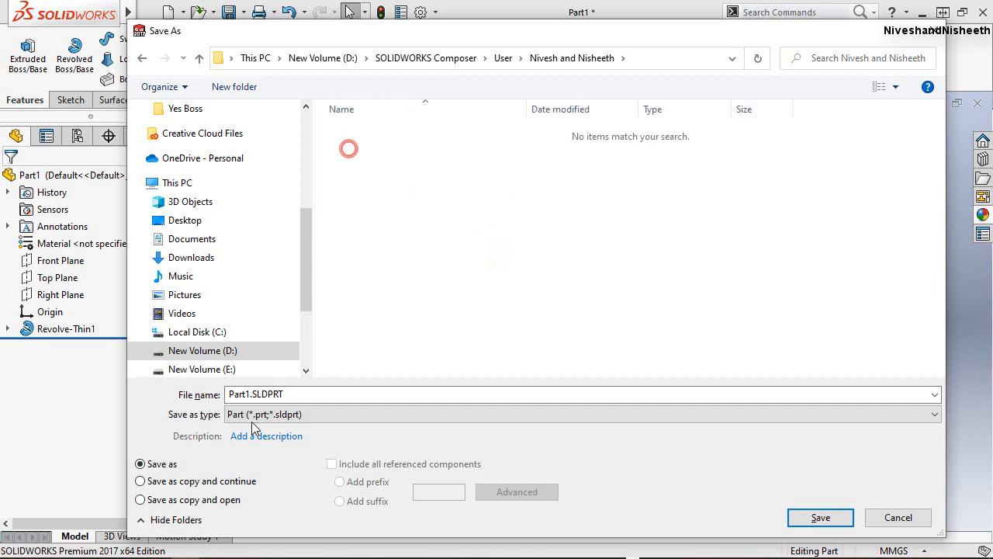
# Name the part file BMW_RIM.SLDPRT and save it in the new folder.
pyautogui.click(247, 395)
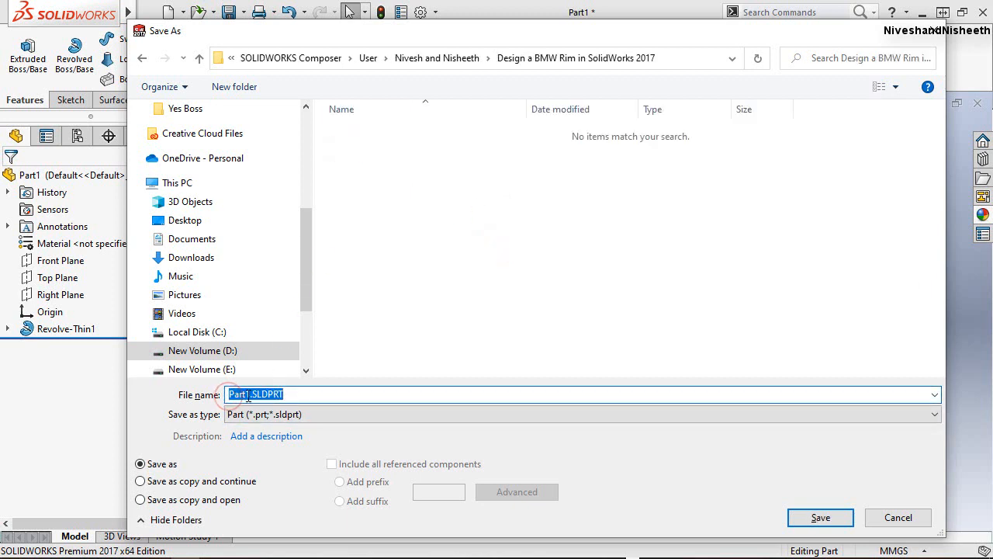
pyautogui.click(245, 395)
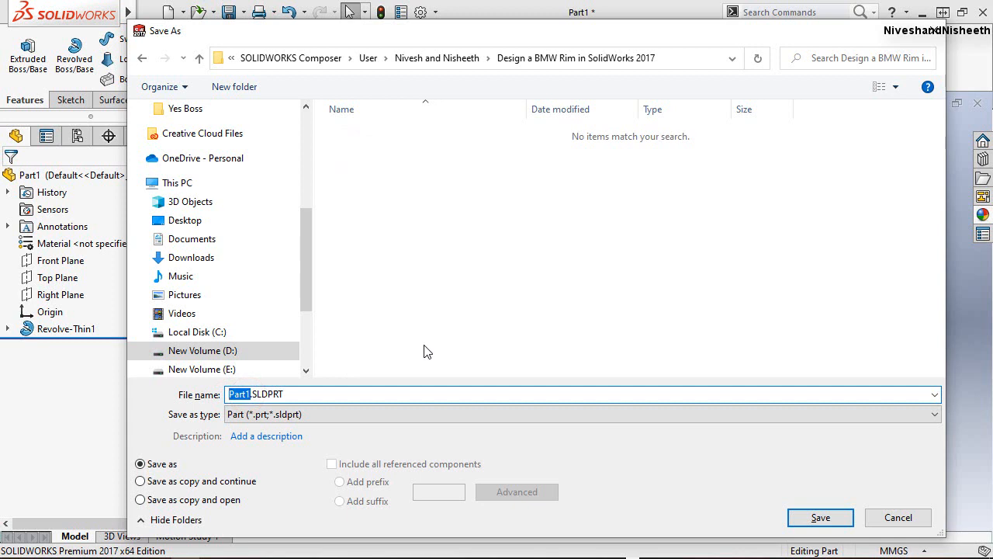
pyautogui.write('BMW_RIM')
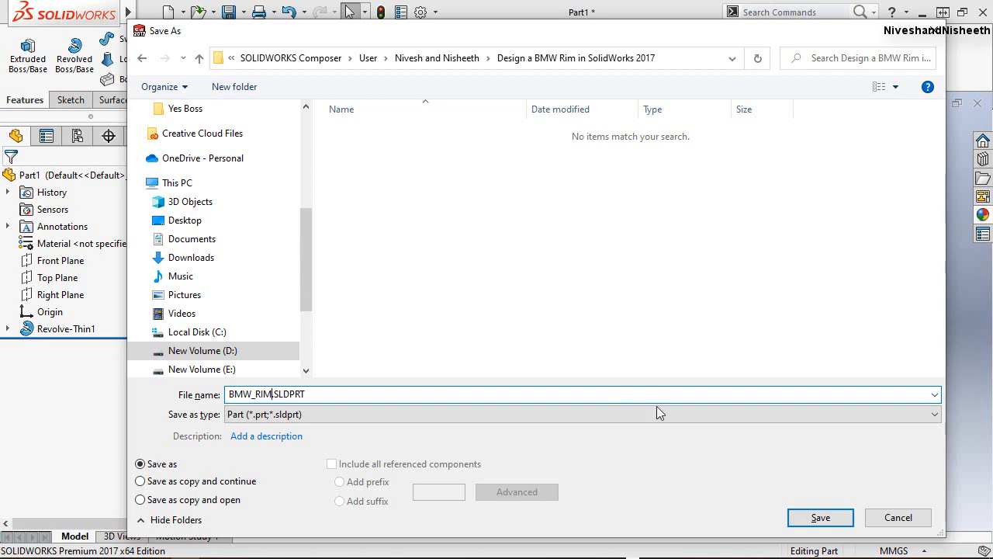
pyautogui.click(801, 518)
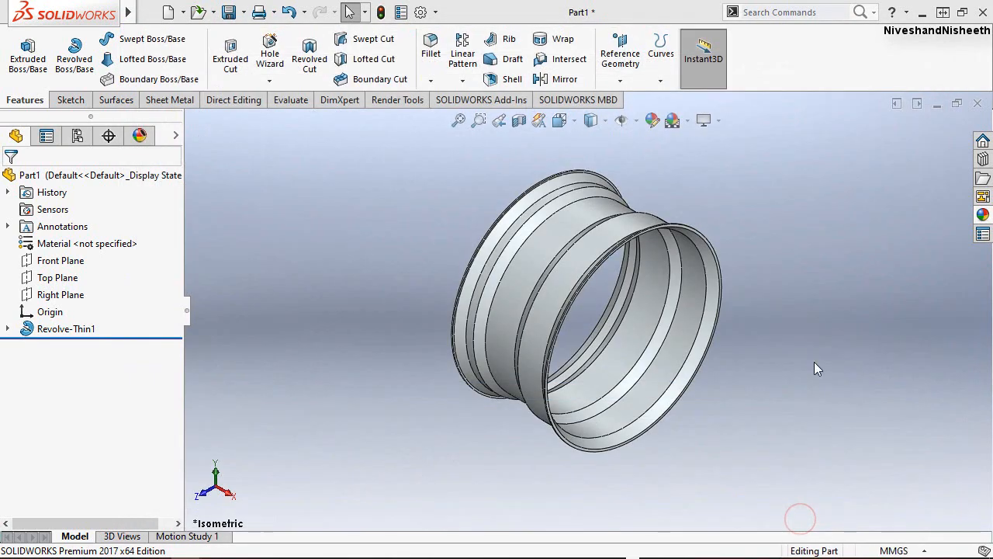
pyautogui.click(838, 425)
# Start a reference plane with the flat annular end face of the rim's near side as first reference.
pyautogui.scroll(-5, 659, 191)
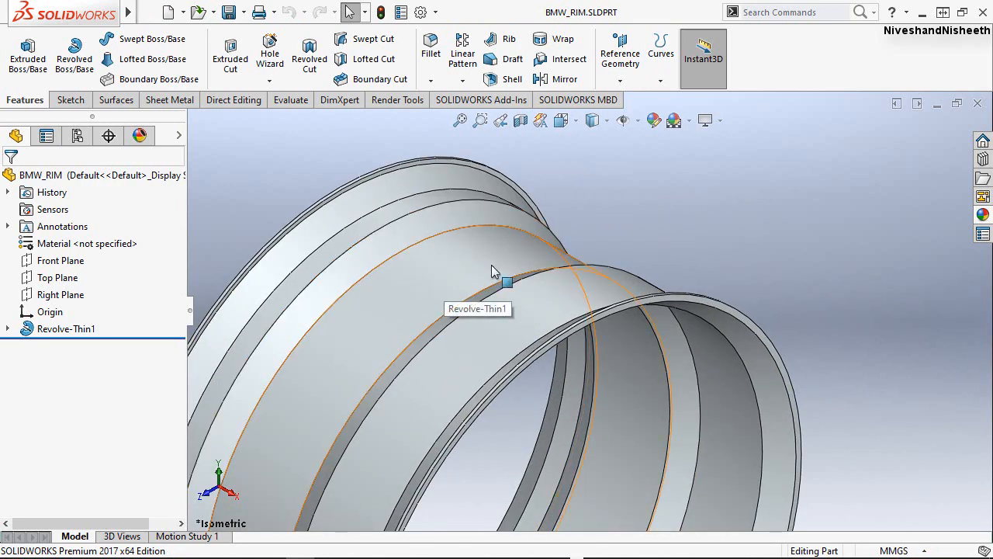
pyautogui.scroll(-2, 713, 236)
pyautogui.scroll(6, 712, 231)
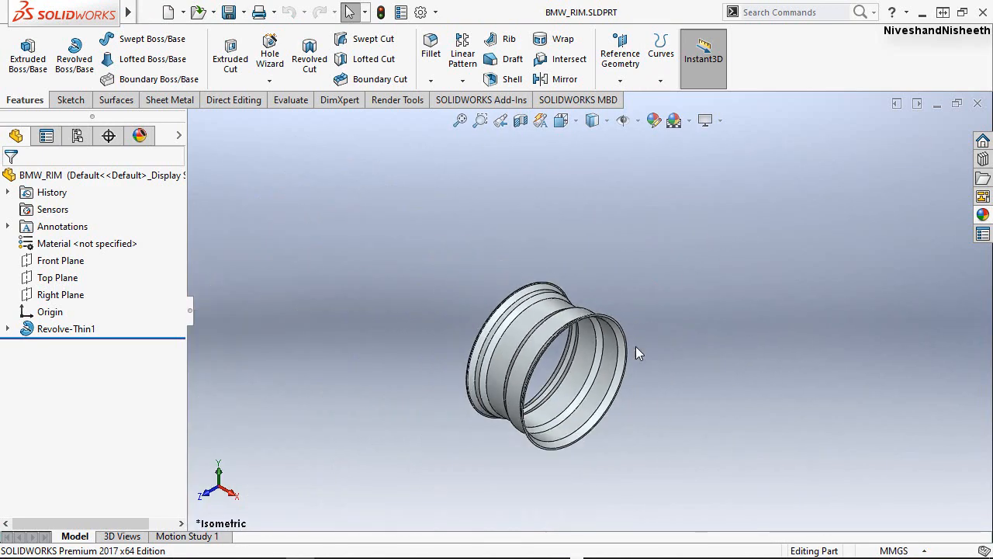
pyautogui.scroll(-2, 537, 396)
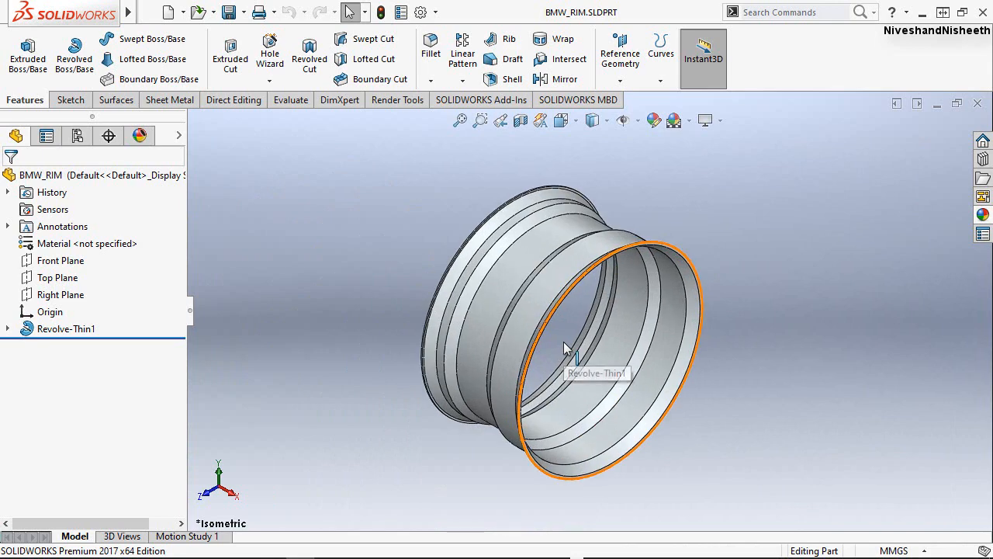
pyautogui.click(626, 83)
pyautogui.click(635, 100)
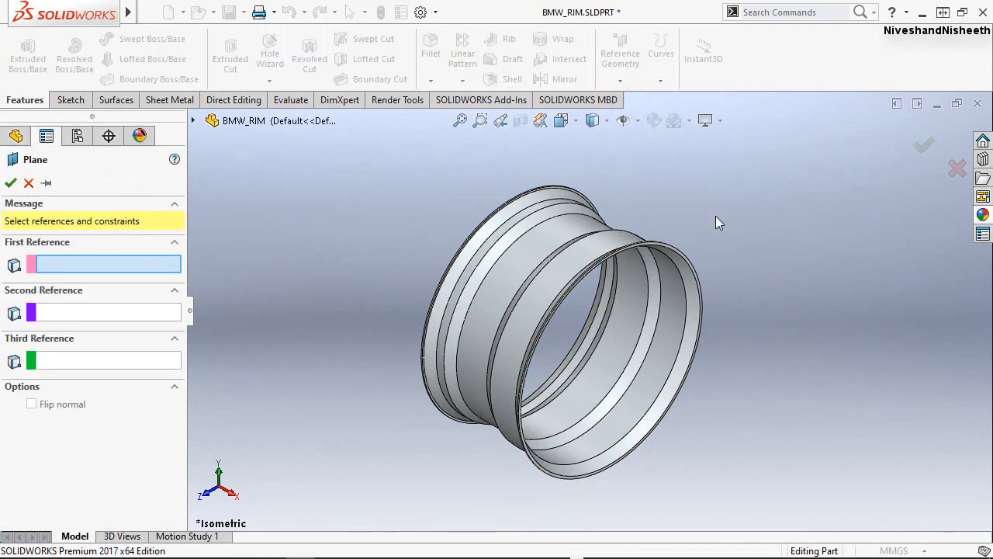
pyautogui.scroll(2, 683, 249)
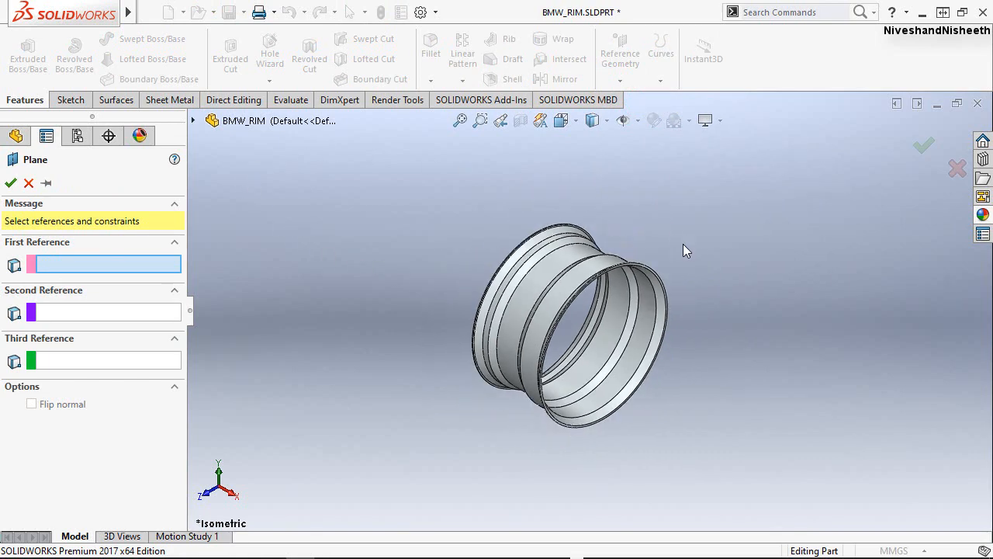
pyautogui.scroll(-5, 587, 337)
pyautogui.scroll(-3, 574, 303)
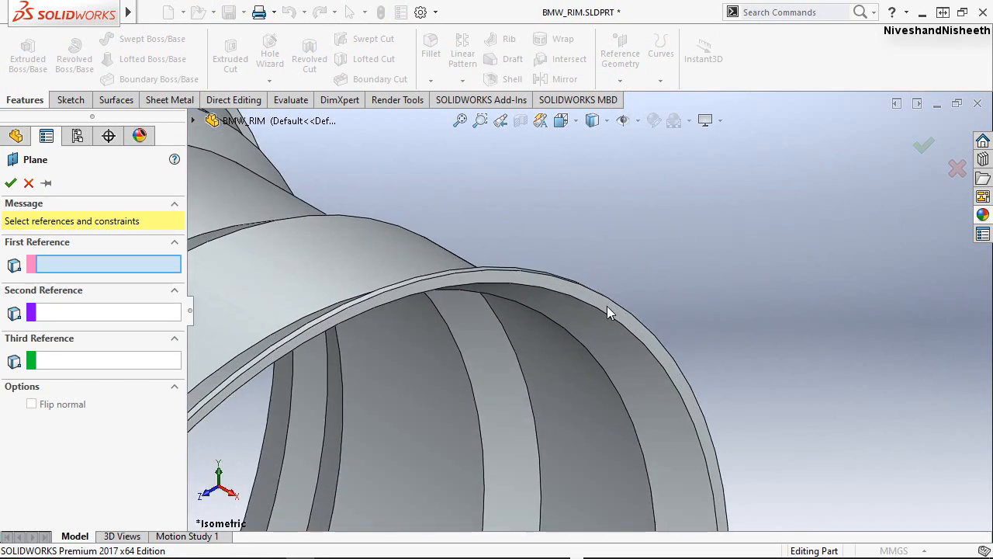
pyautogui.click(606, 305)
# Use the rim's opposite annular end face as second reference and create the plane midway between both faces.
pyautogui.scroll(5, 707, 256)
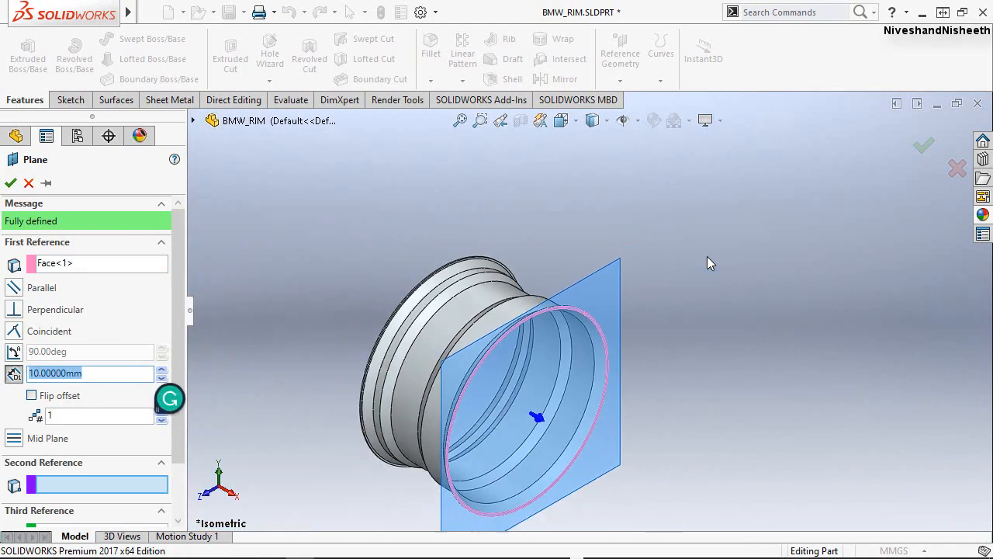
pyautogui.scroll(3, 707, 256)
pyautogui.moveTo(478, 353); pyautogui.dragTo(515, 377, button='middle')
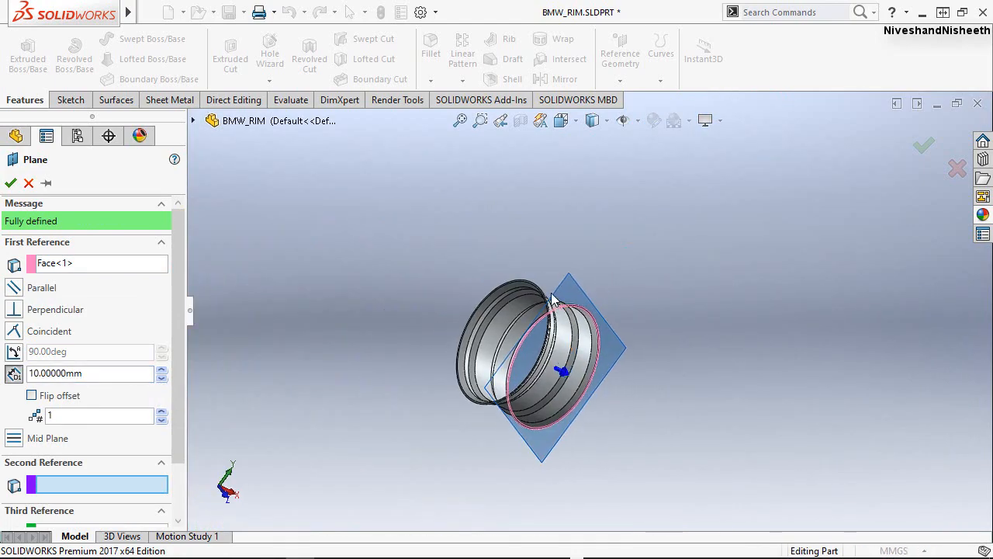
pyautogui.scroll(-6, 550, 293)
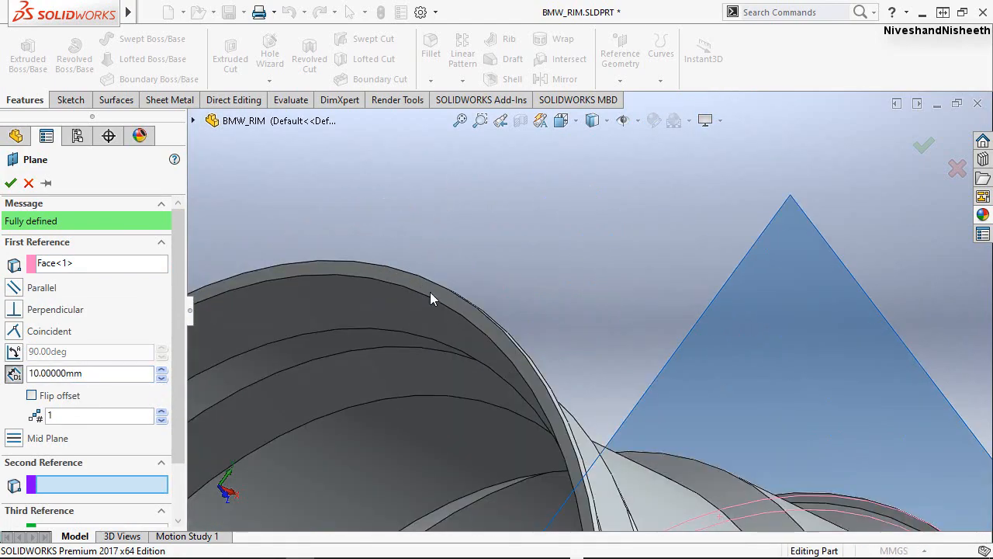
pyautogui.click(445, 295)
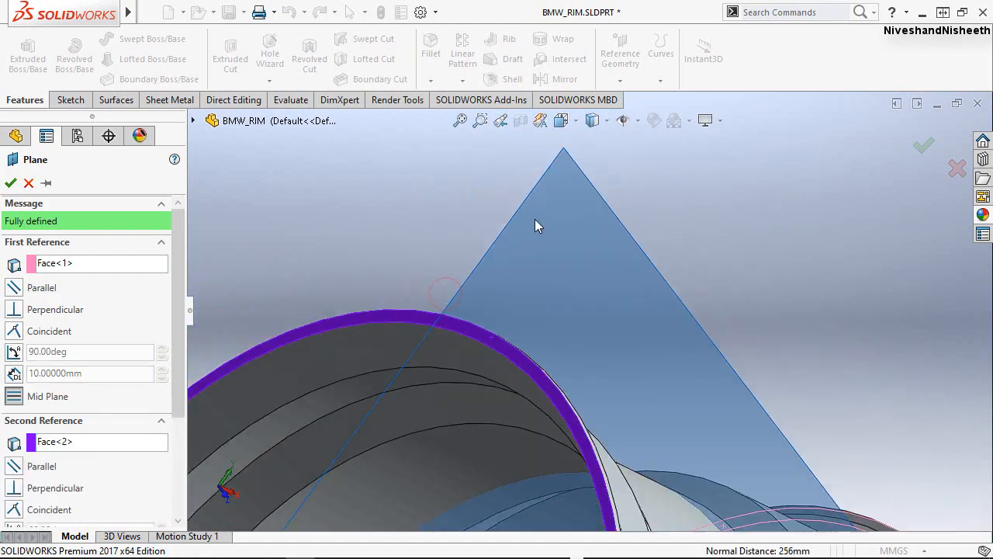
pyautogui.scroll(5, 534, 219)
pyautogui.moveTo(584, 437); pyautogui.dragTo(633, 467, button='middle')
pyautogui.click(11, 184)
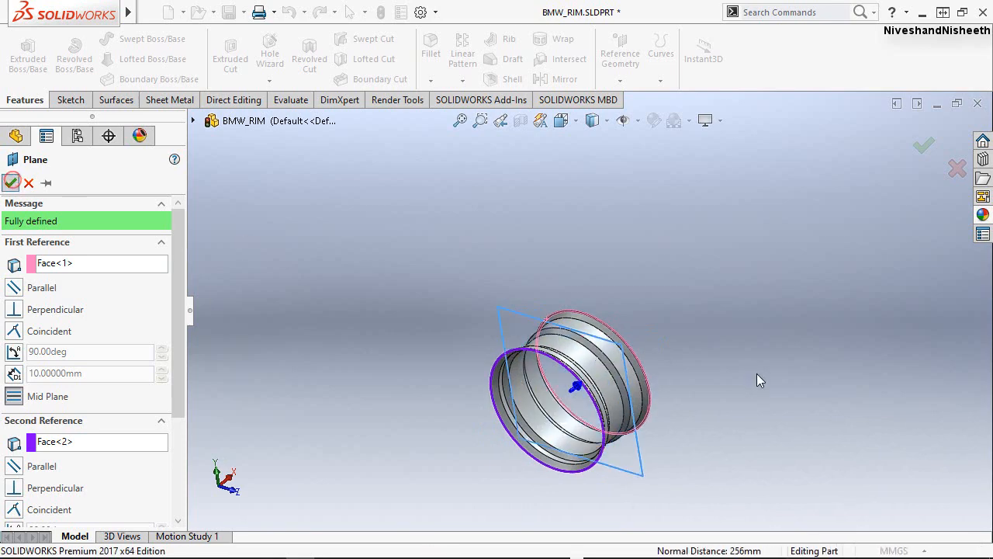
pyautogui.scroll(1, 621, 427)
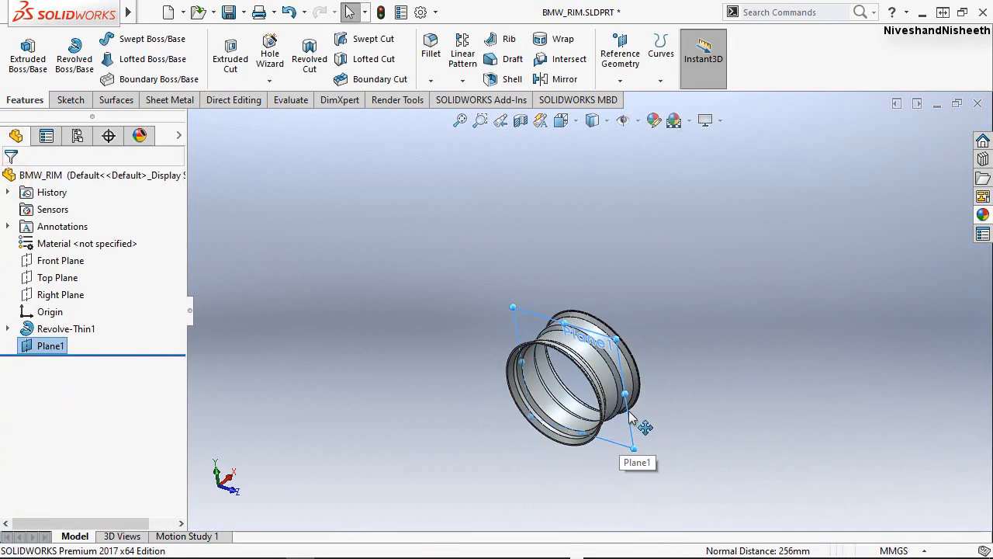
pyautogui.scroll(-4, 629, 417)
pyautogui.moveTo(599, 381)
pyautogui.mouseDown(button='middle')
pyautogui.moveTo(551, 370)
pyautogui.moveTo(483, 409)
pyautogui.moveTo(734, 281)
pyautogui.mouseUp(button='middle')
pyautogui.click(734, 281)
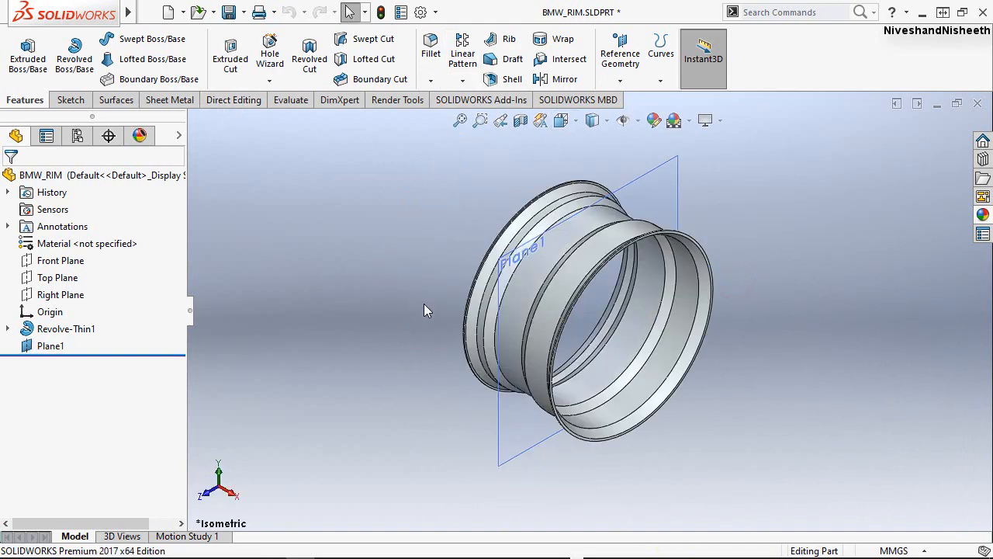
# Fillet all edges of the revolved rim feature with a constant 1 mm radius.
pyautogui.scroll(-4, 540, 282)
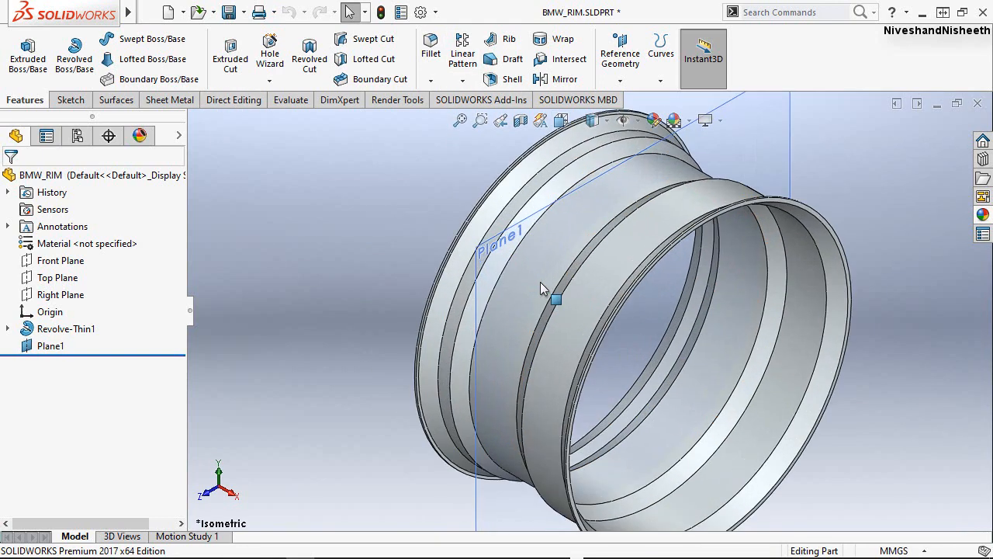
pyautogui.scroll(2, 469, 301)
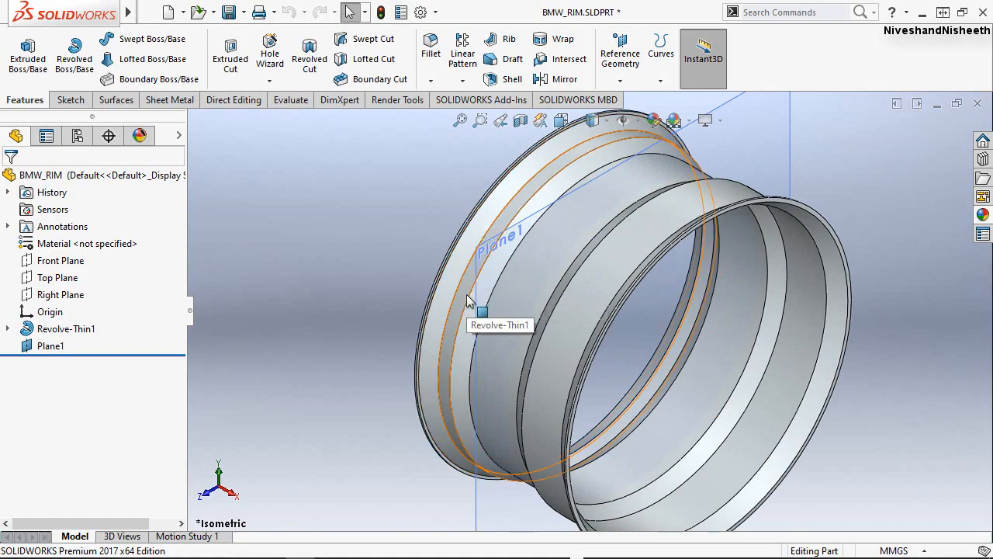
pyautogui.moveTo(472, 306); pyautogui.dragTo(453, 376, button='middle')
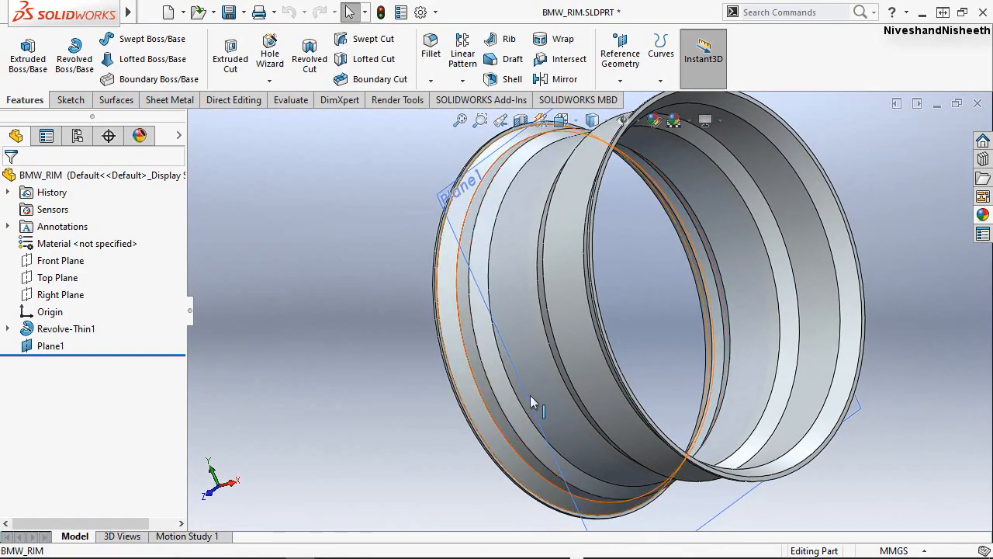
pyautogui.scroll(4, 535, 389)
pyautogui.scroll(-2, 514, 270)
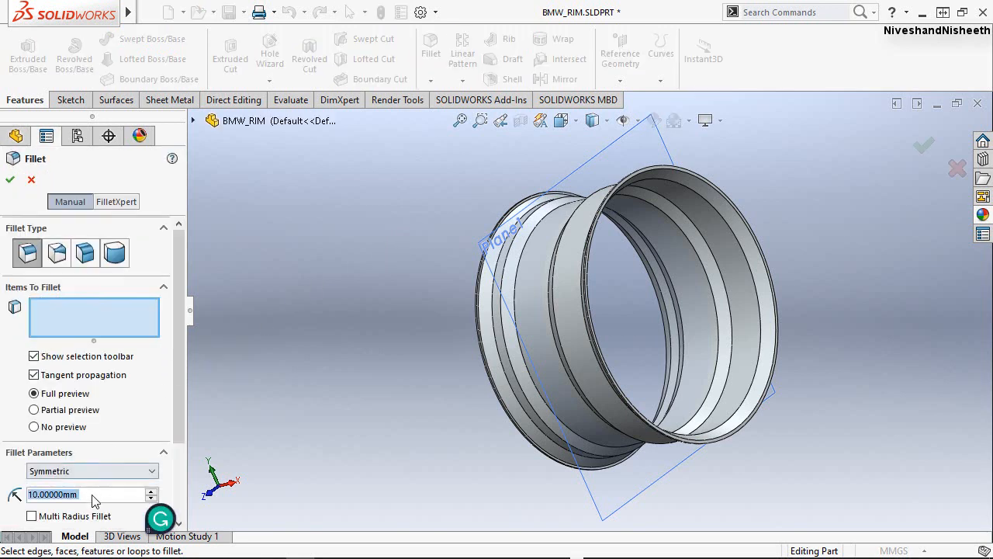
pyautogui.write('1')
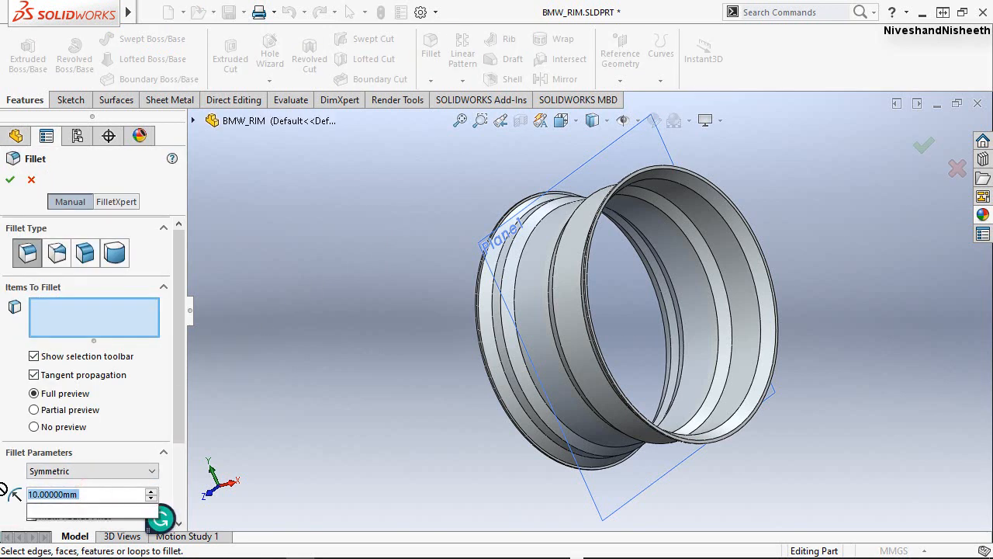
pyautogui.press('Return')
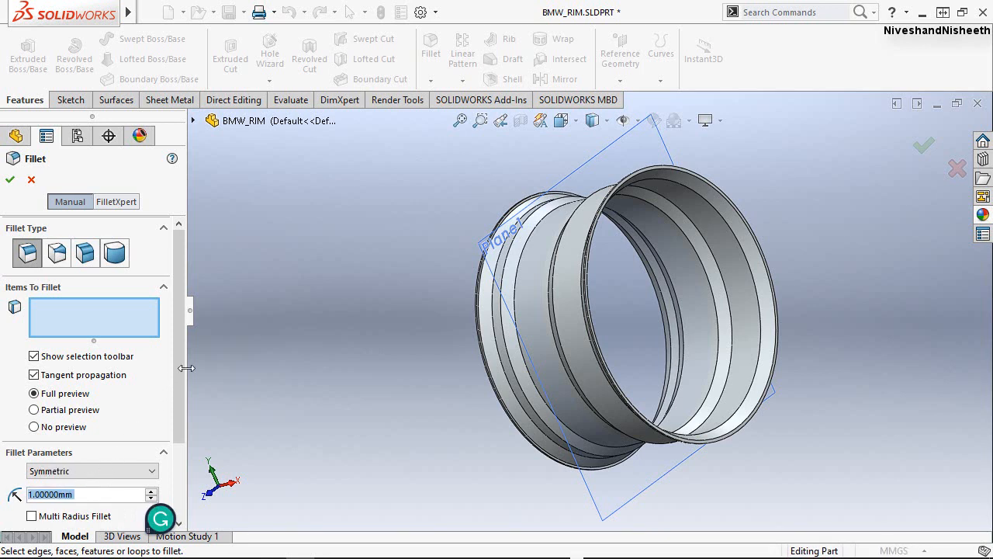
pyautogui.click(193, 121)
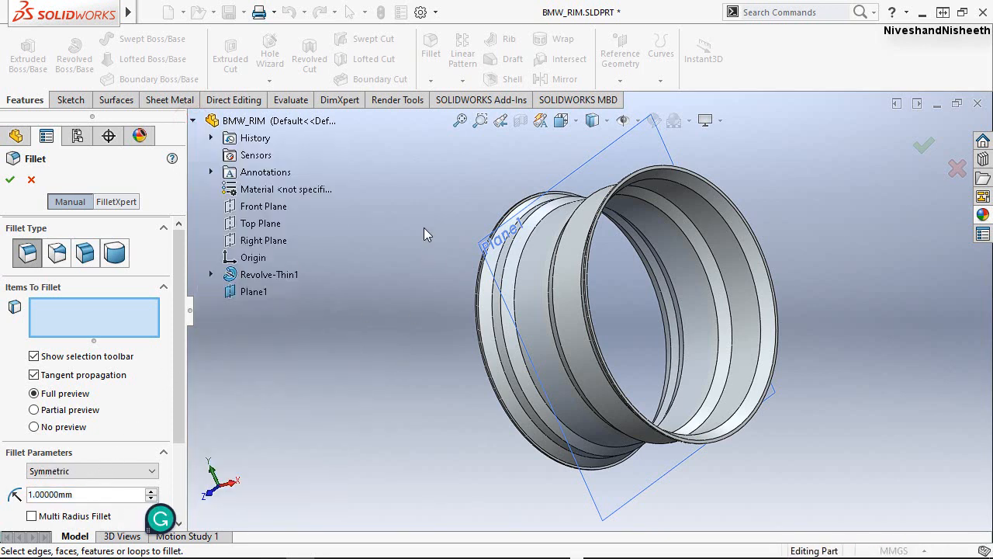
pyautogui.click(250, 275)
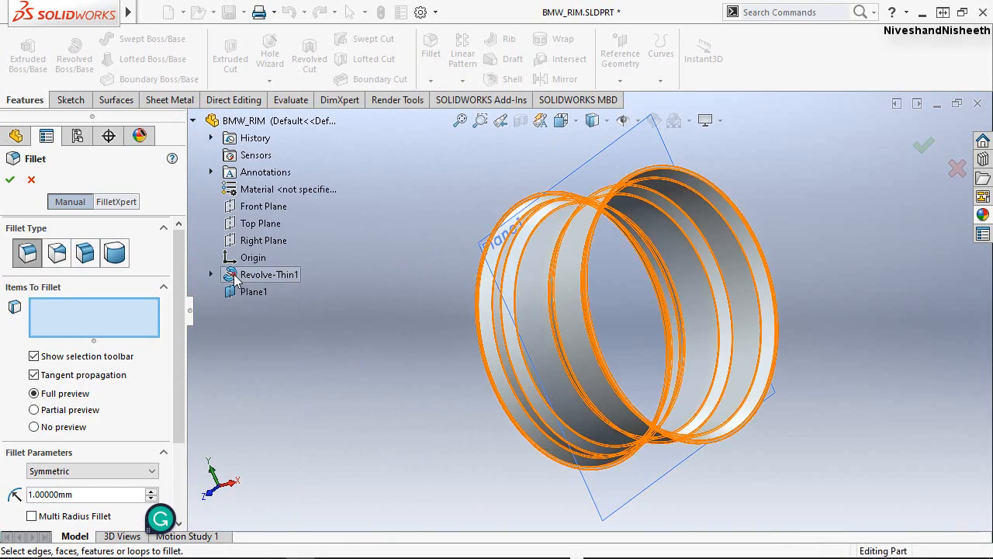
pyautogui.click(236, 277)
pyautogui.scroll(-3, 496, 300)
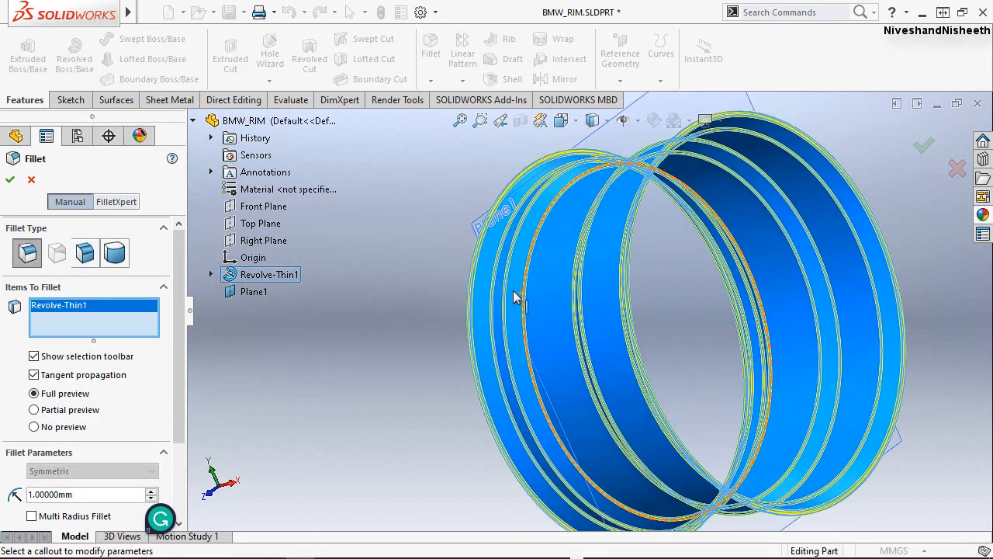
pyautogui.moveTo(565, 283); pyautogui.dragTo(628, 333, button='middle')
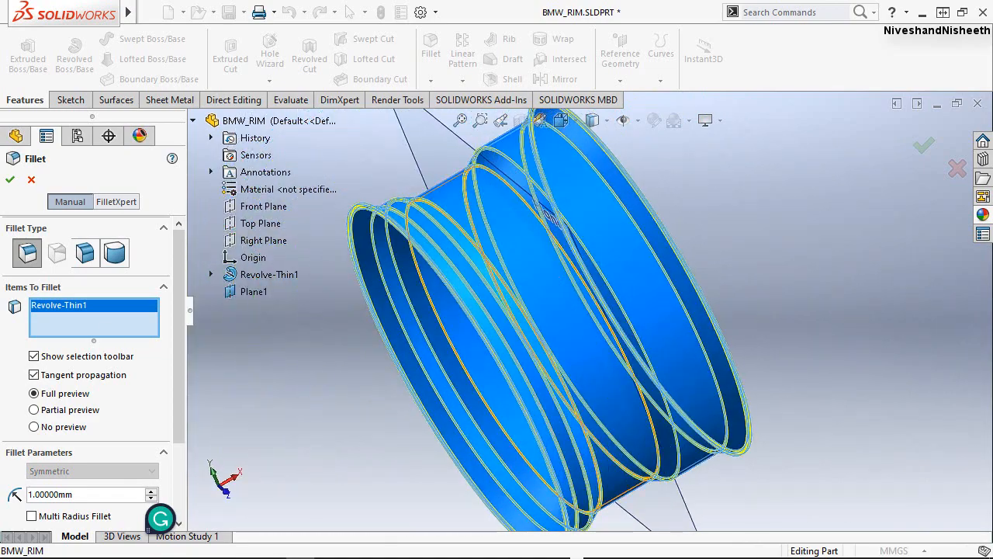
pyautogui.click(11, 179)
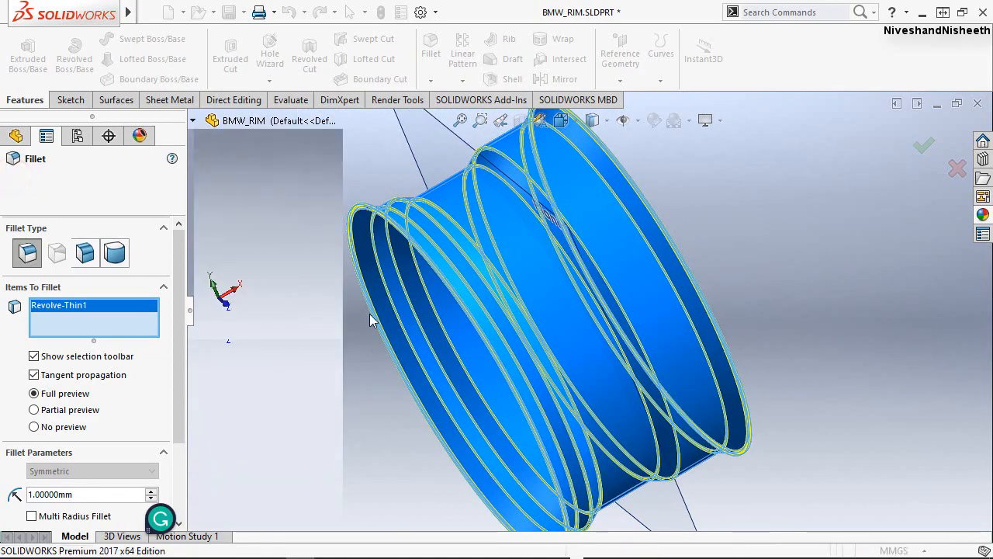
# Examine the filleted edges on the inside and outside of the rim up close and from the isometric view.
pyautogui.scroll(-5, 418, 204)
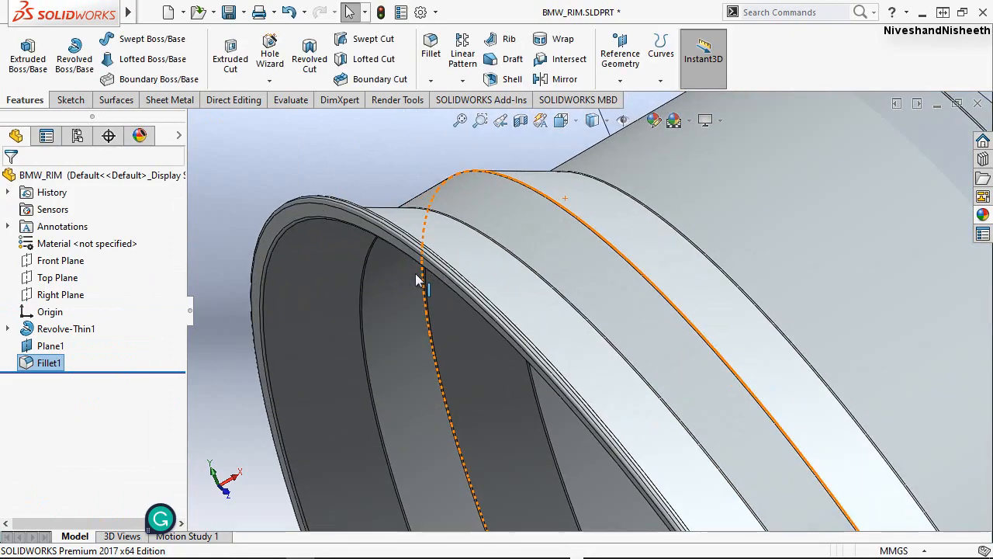
pyautogui.moveTo(446, 260); pyautogui.dragTo(686, 453, button='middle')
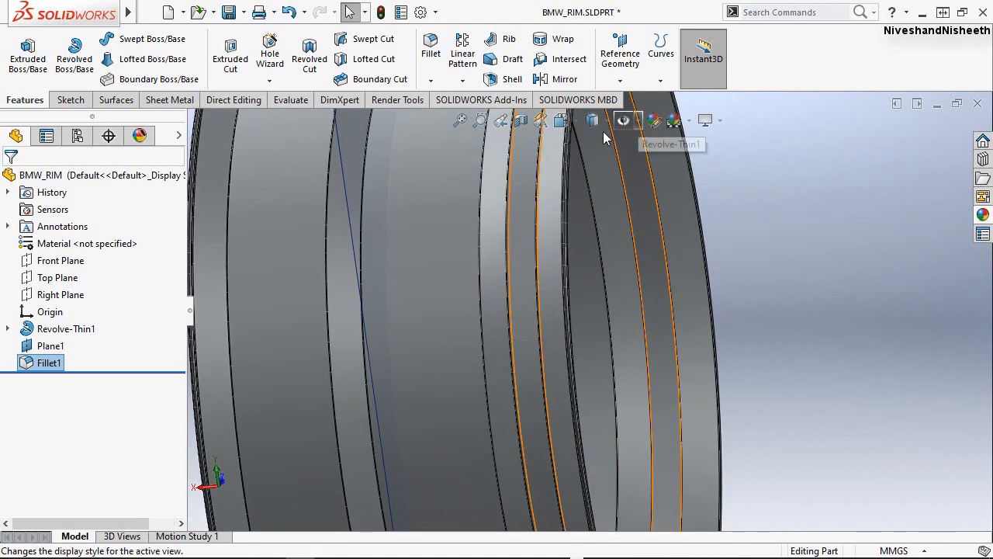
pyautogui.click(580, 120)
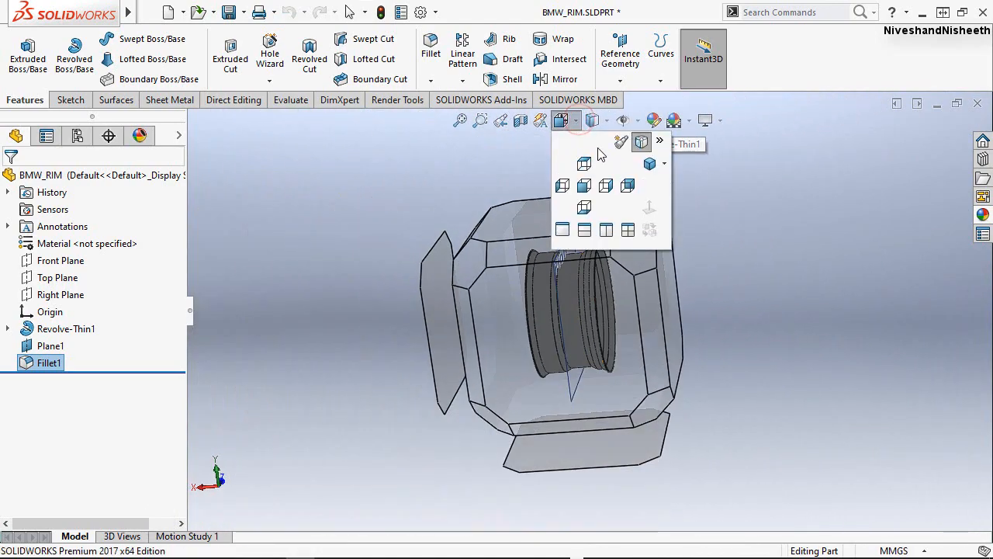
pyautogui.click(665, 166)
pyautogui.click(672, 185)
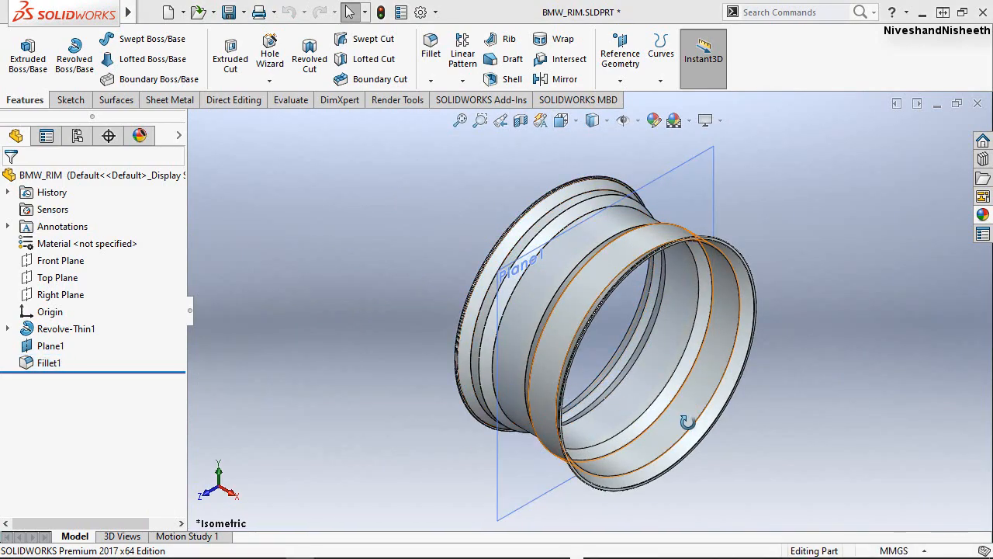
pyautogui.moveTo(648, 413)
pyautogui.mouseDown(button='middle')
pyautogui.moveTo(783, 470)
pyautogui.moveTo(714, 465)
pyautogui.moveTo(564, 481)
pyautogui.mouseUp(button='middle')
pyautogui.click(500, 123)
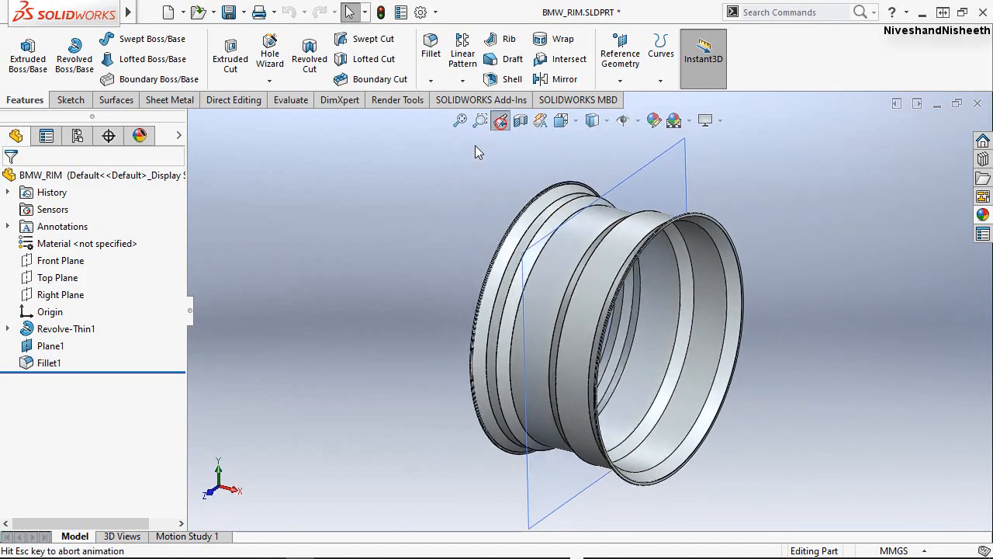
# Start a new sketch on the Front Plane and view it face-on.
pyautogui.click(68, 100)
pyautogui.click(21, 48)
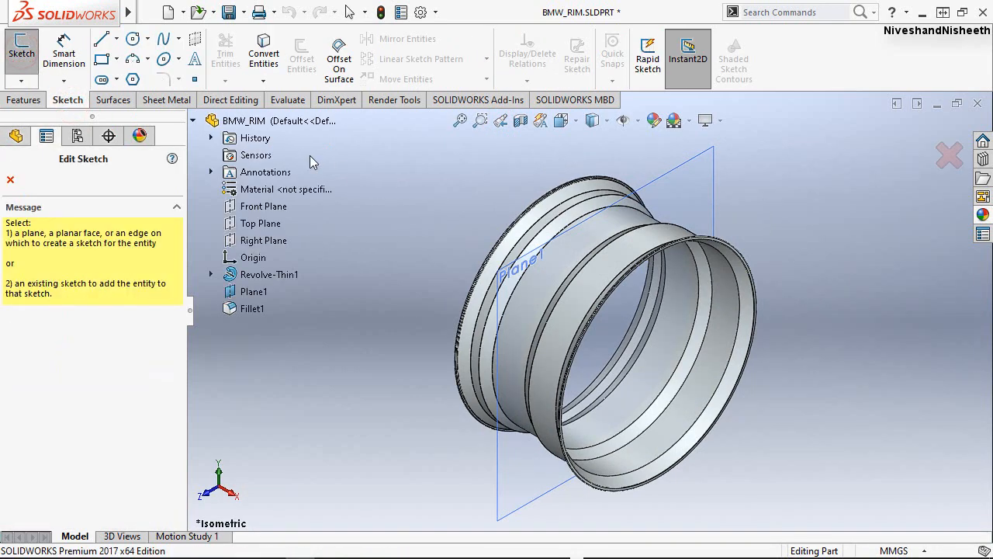
pyautogui.click(264, 207)
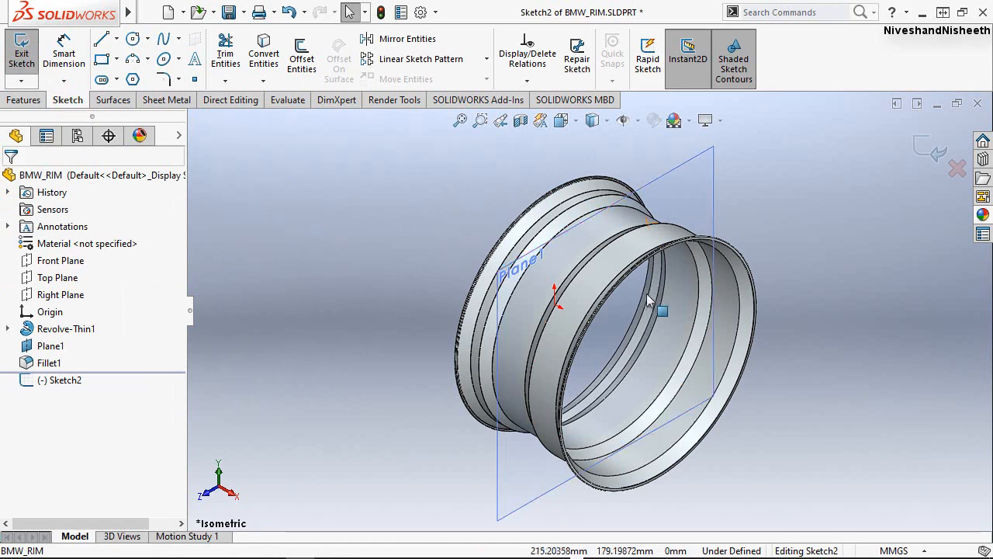
pyautogui.moveTo(664, 275); pyautogui.dragTo(696, 246, button='middle')
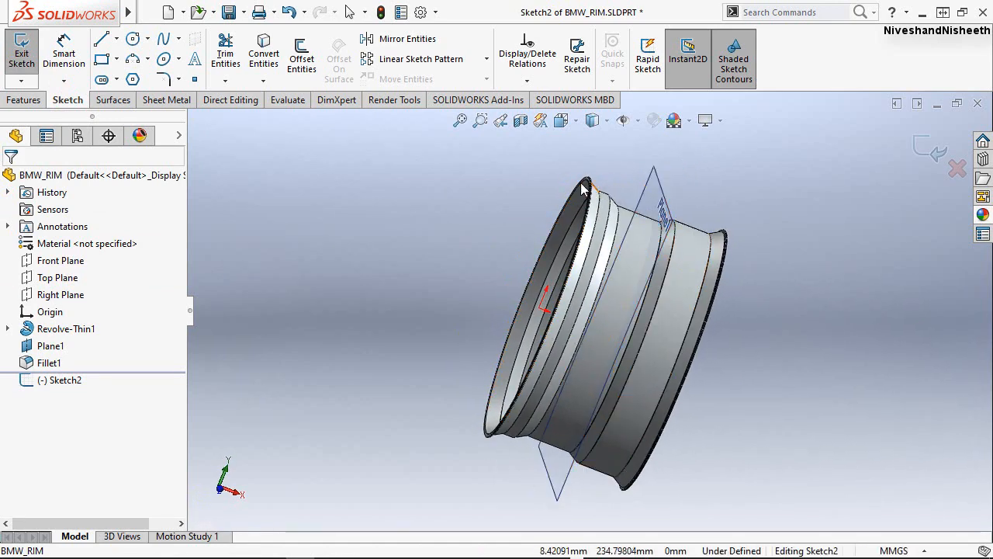
pyautogui.press('space')
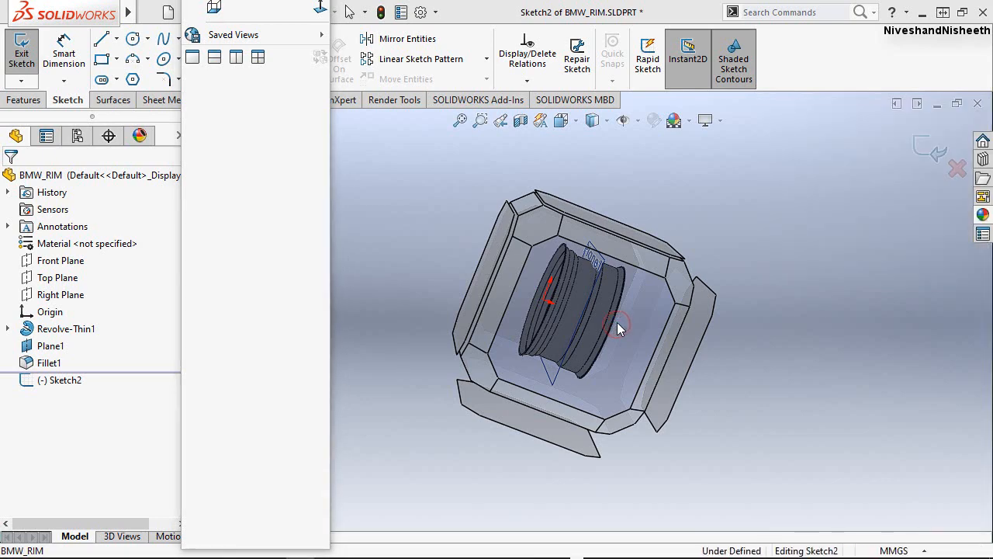
pyautogui.press('Escape')
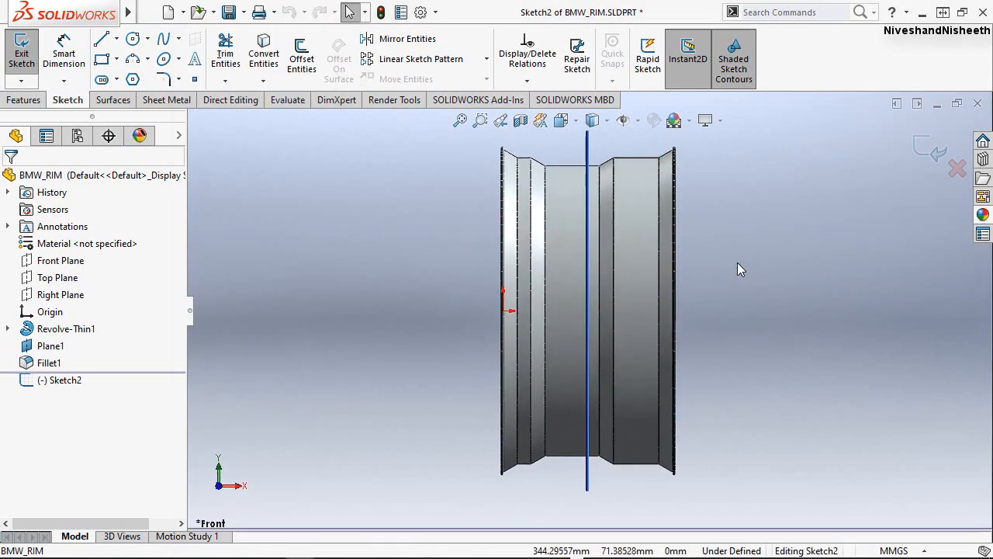
# Select the rim's upper silhouette edges near the origin end: both sloped edges, the flat edge between them and the small fillet arc before the inner slope.
pyautogui.scroll(-5, 535, 237)
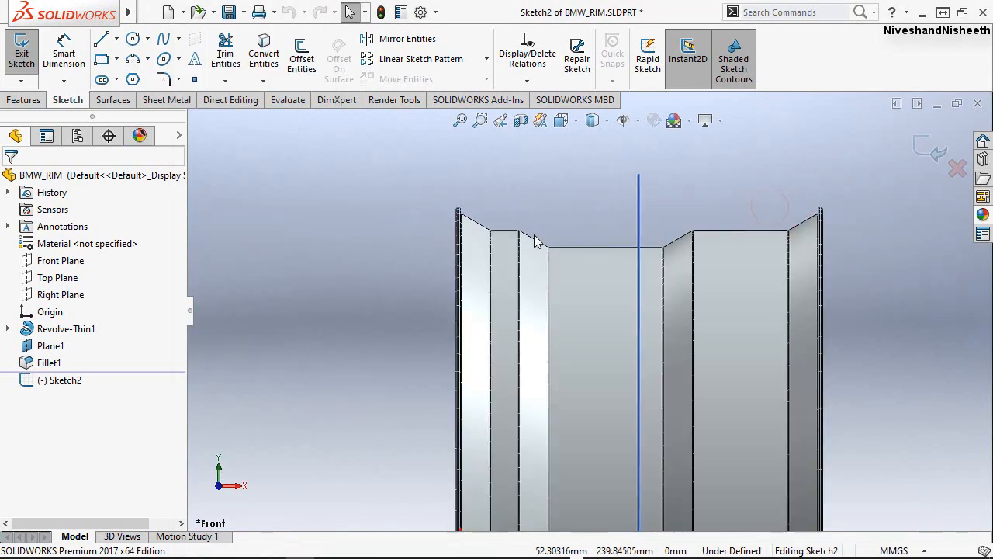
pyautogui.scroll(-6, 543, 263)
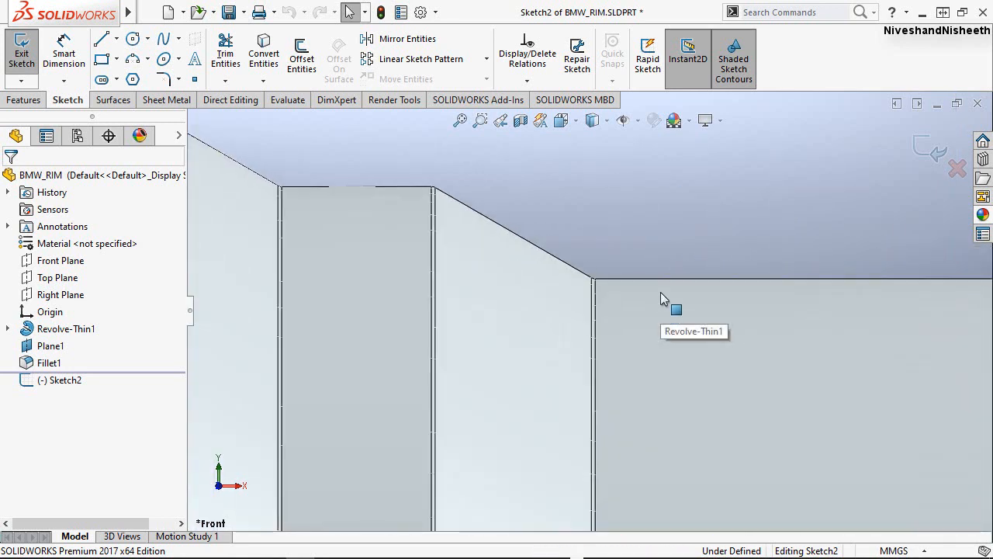
pyautogui.scroll(-1, 677, 319)
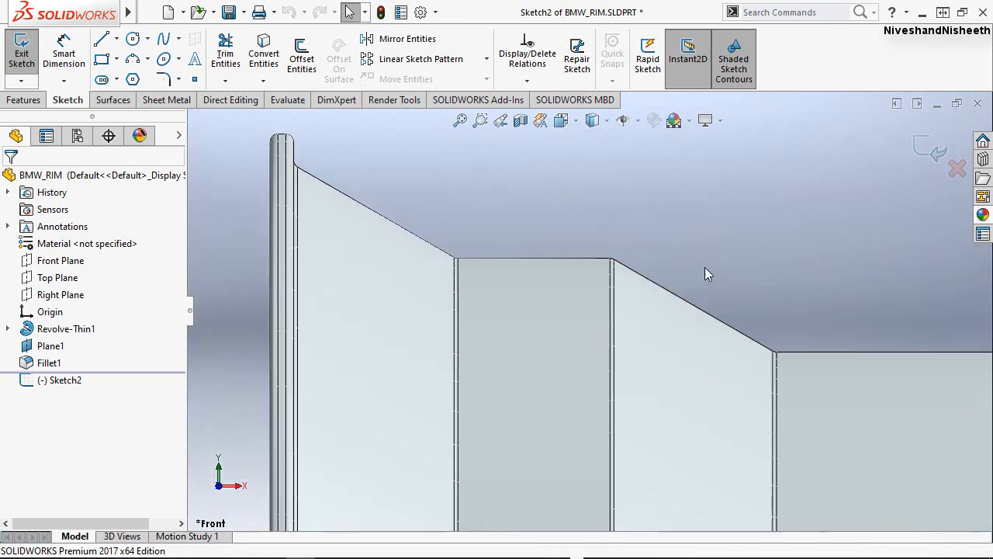
pyautogui.click(688, 305)
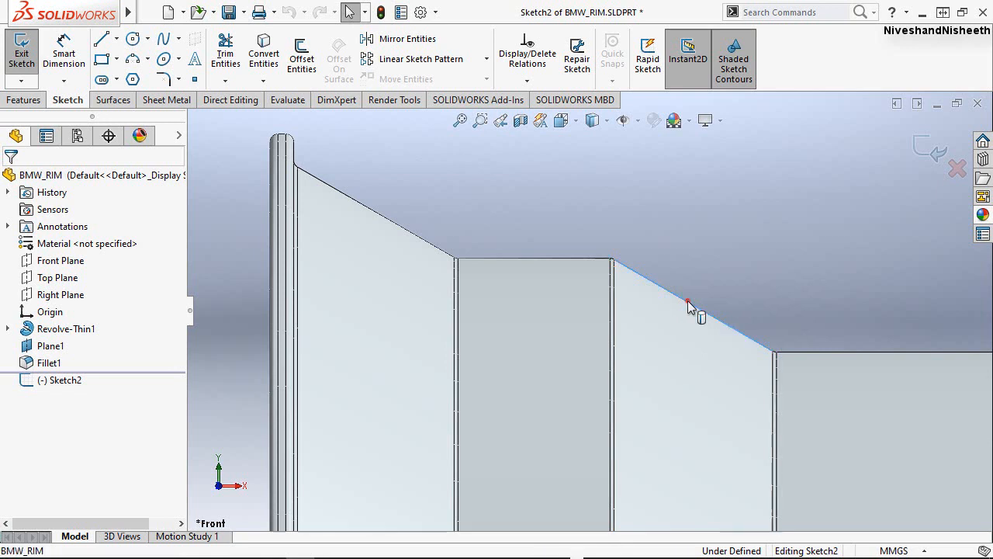
pyautogui.keyDown('ctrl'); pyautogui.click(552, 258); pyautogui.keyUp('ctrl')
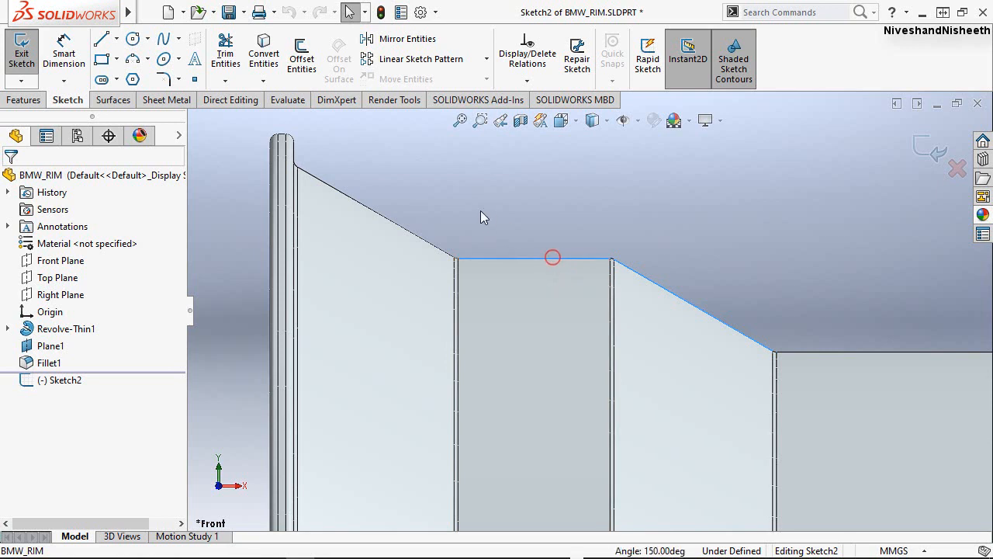
pyautogui.keyDown('ctrl'); pyautogui.click(409, 232); pyautogui.keyUp('ctrl')
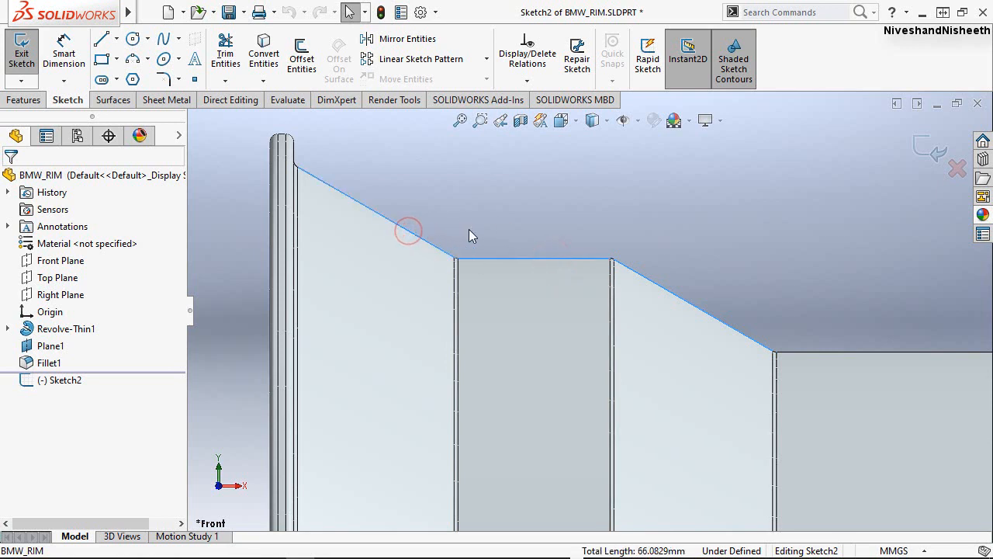
pyautogui.scroll(3, 640, 246)
pyautogui.scroll(-12, 618, 259)
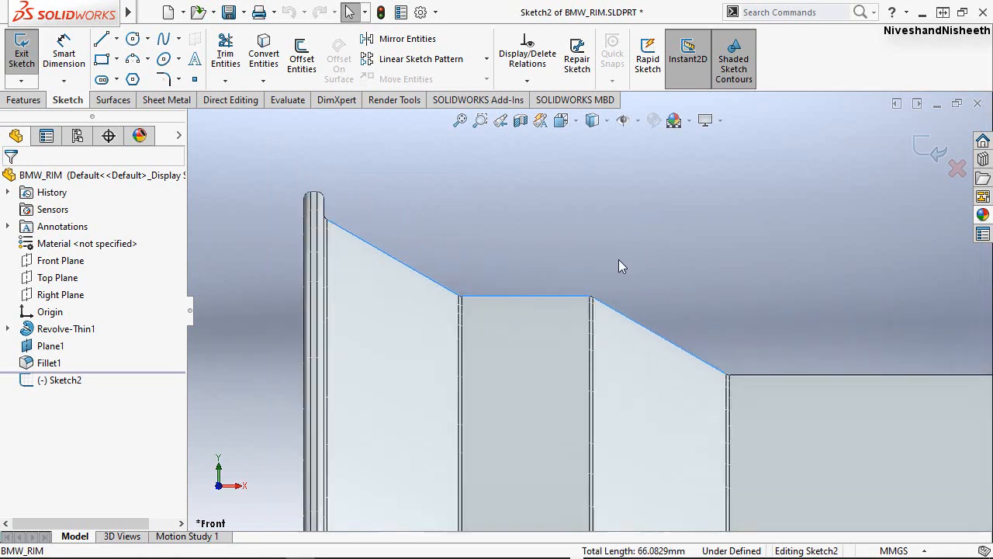
pyautogui.scroll(-1, 572, 332)
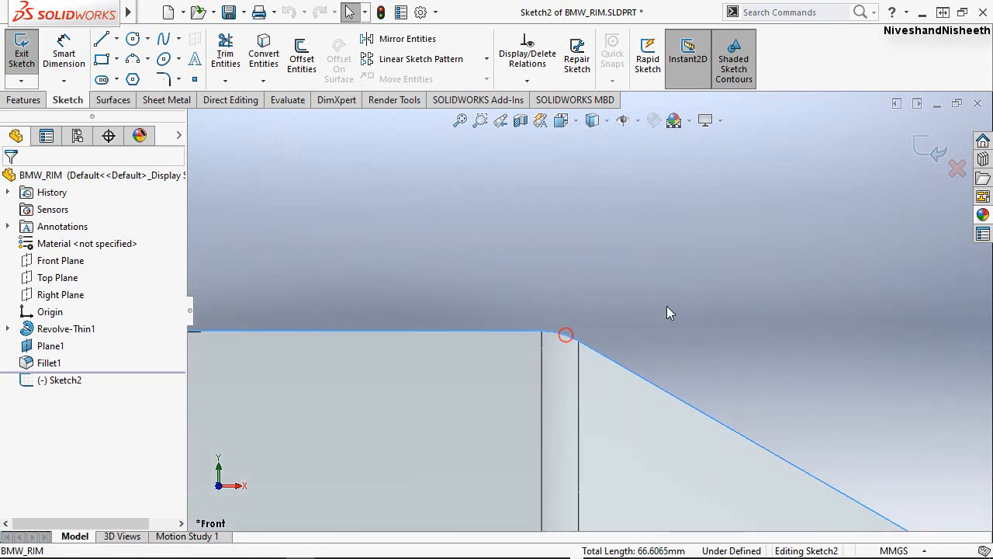
pyautogui.scroll(8, 729, 295)
pyautogui.scroll(-8, 453, 319)
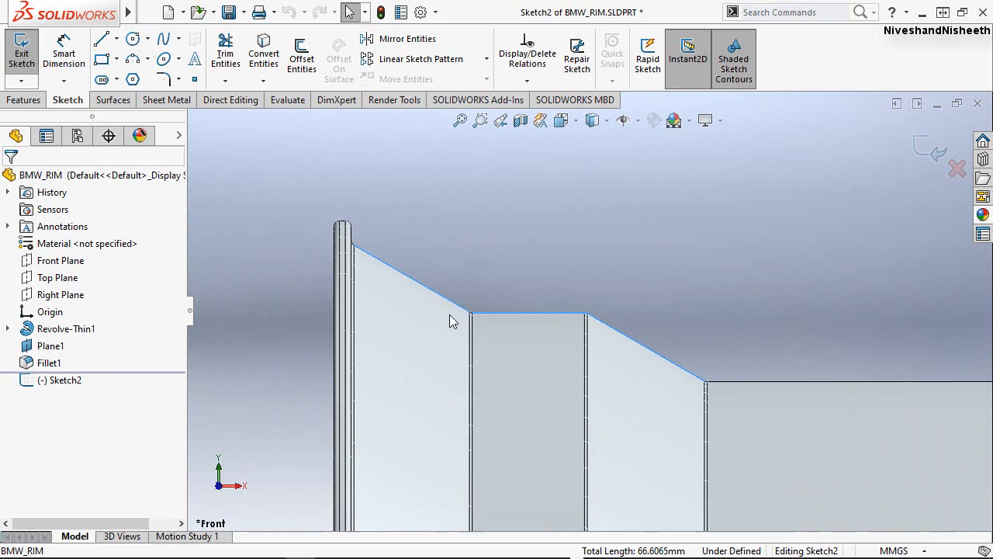
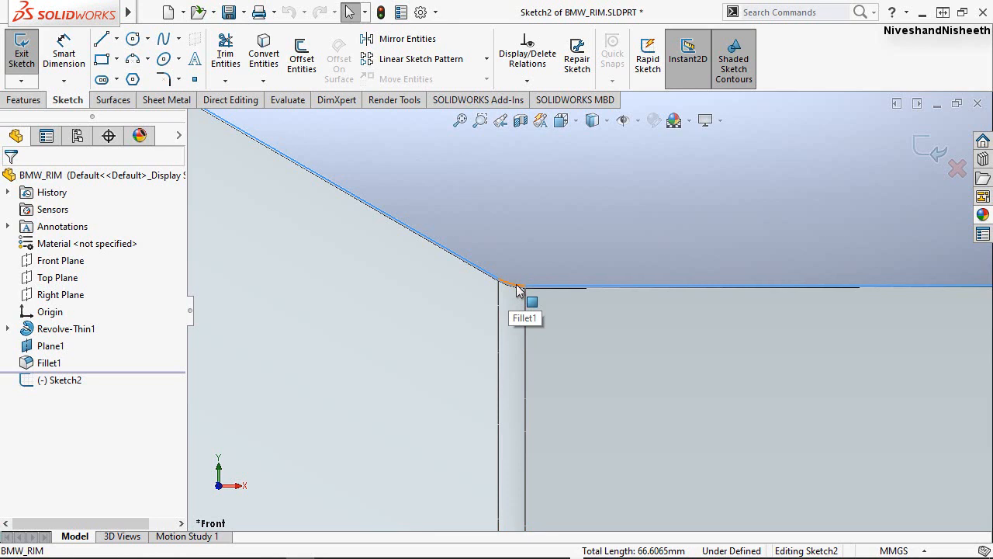
# Add the fillet arc between the outer slope and the flat edge to the selection, and offset all selected edges 3 mm toward the rim's inside.
pyautogui.scroll(-4, 518, 287)
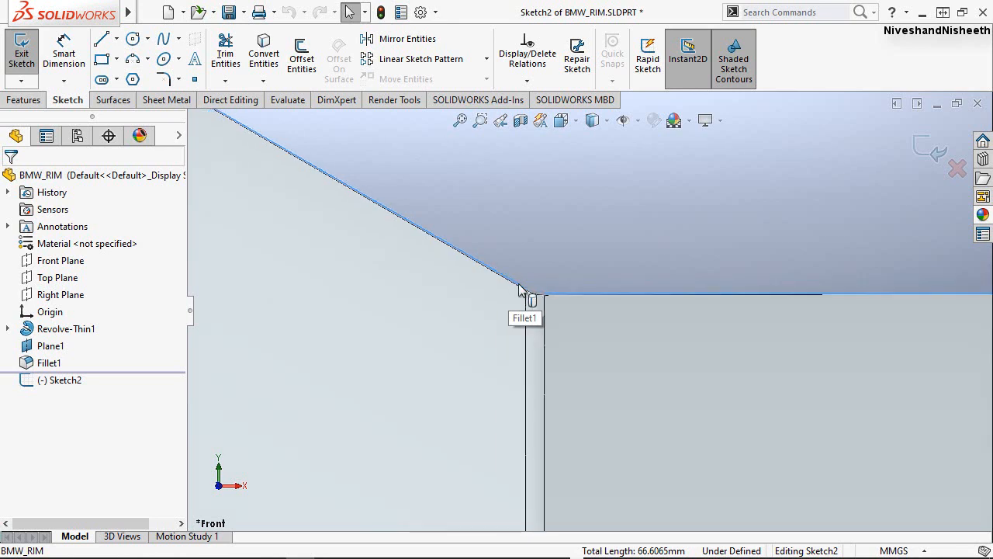
pyautogui.click(576, 288)
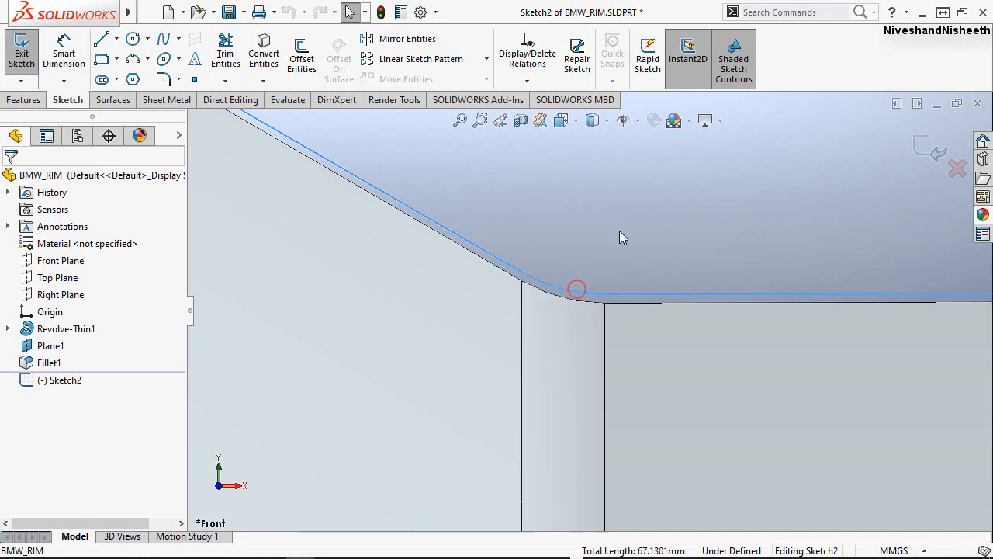
pyautogui.scroll(3, 494, 291)
pyautogui.scroll(-2, 489, 295)
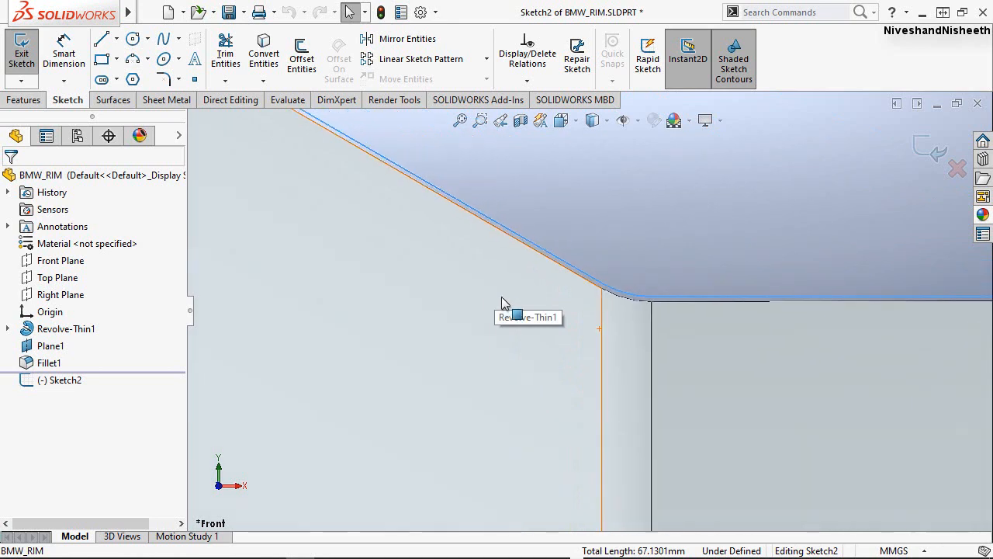
pyautogui.scroll(3, 487, 298)
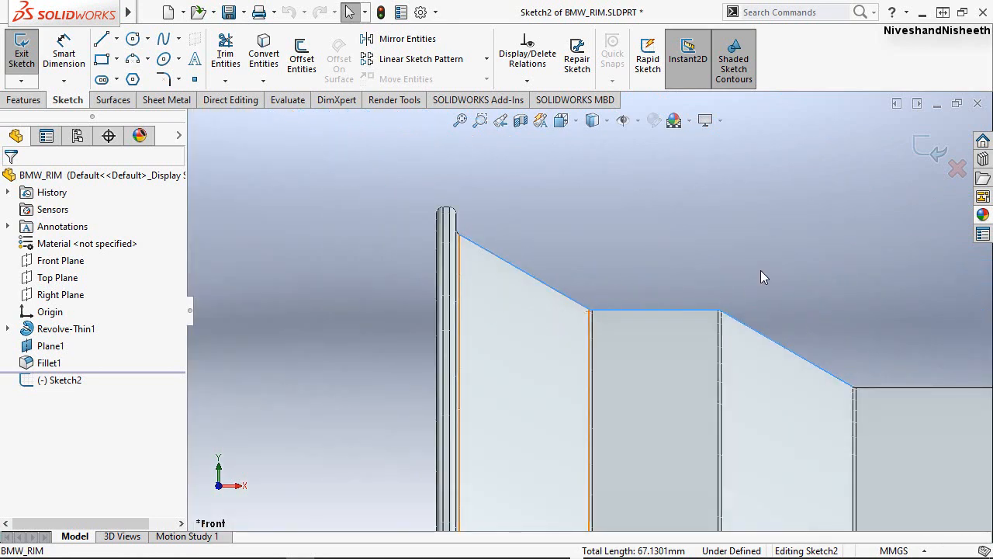
pyautogui.click(302, 59)
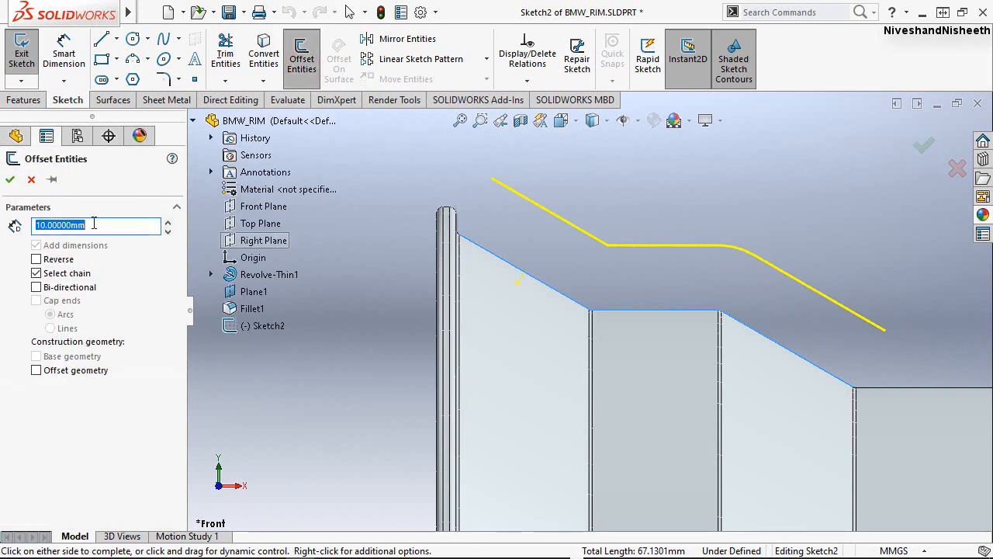
pyautogui.write('3')
pyautogui.press('Return')
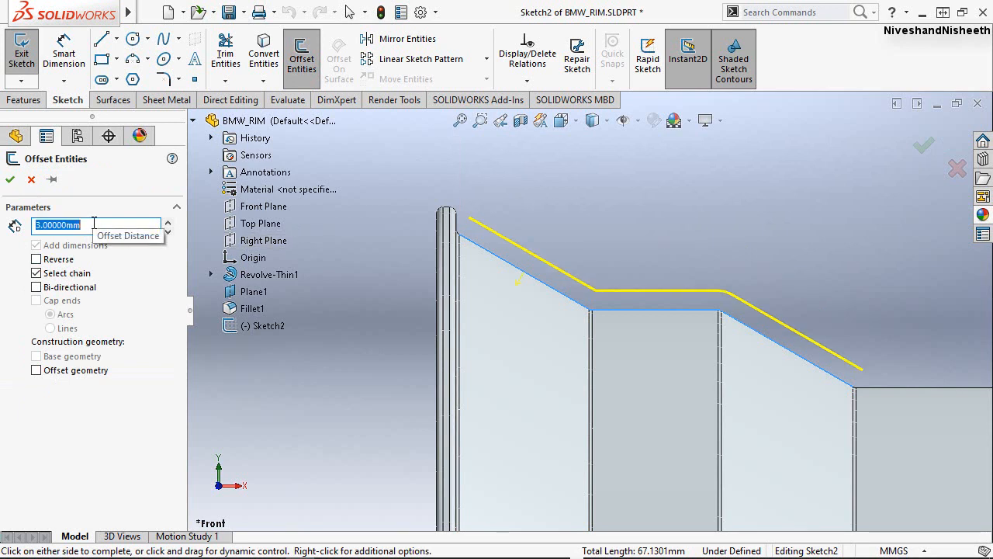
pyautogui.click(36, 260)
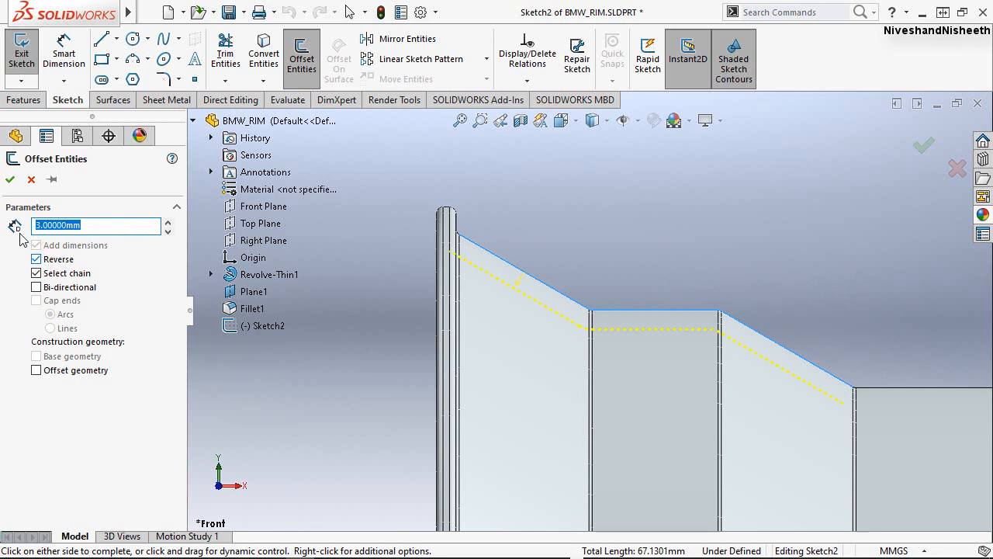
pyautogui.click(11, 181)
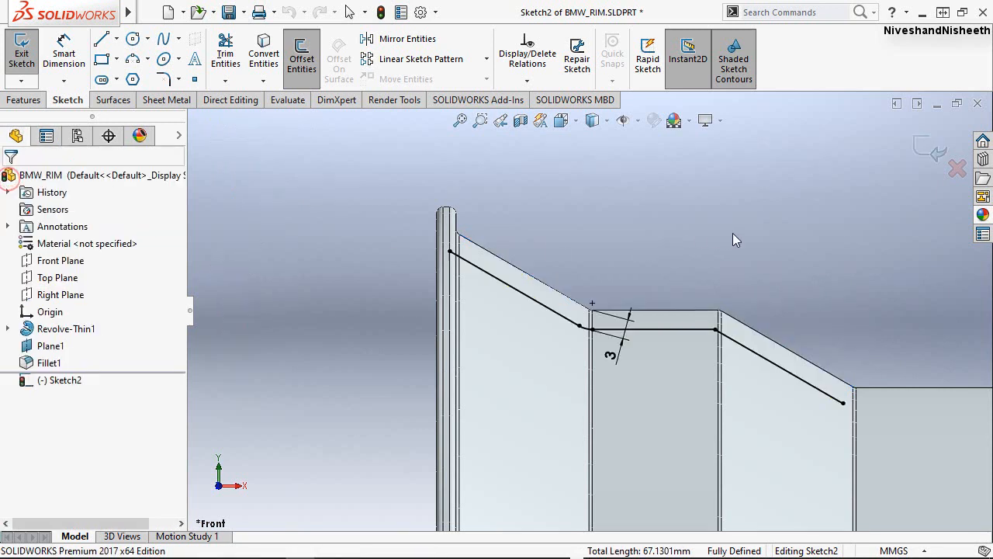
# Delete the offset arc joining the outer sloped line and the horizontal line.
pyautogui.scroll(-2, 776, 289)
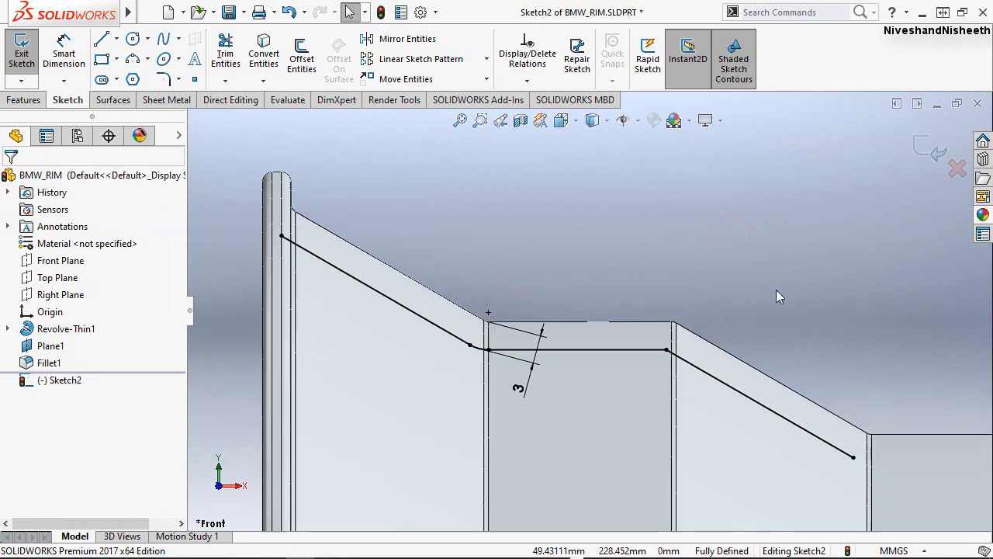
pyautogui.scroll(2, 728, 235)
pyautogui.click(495, 218)
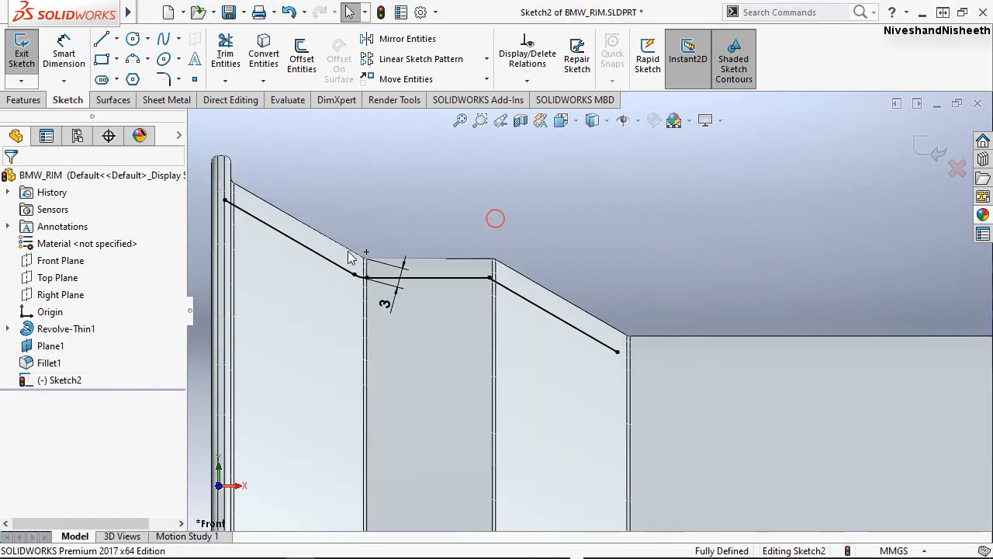
pyautogui.scroll(-1, 272, 250)
pyautogui.scroll(-2, 336, 269)
pyautogui.scroll(-2, 419, 314)
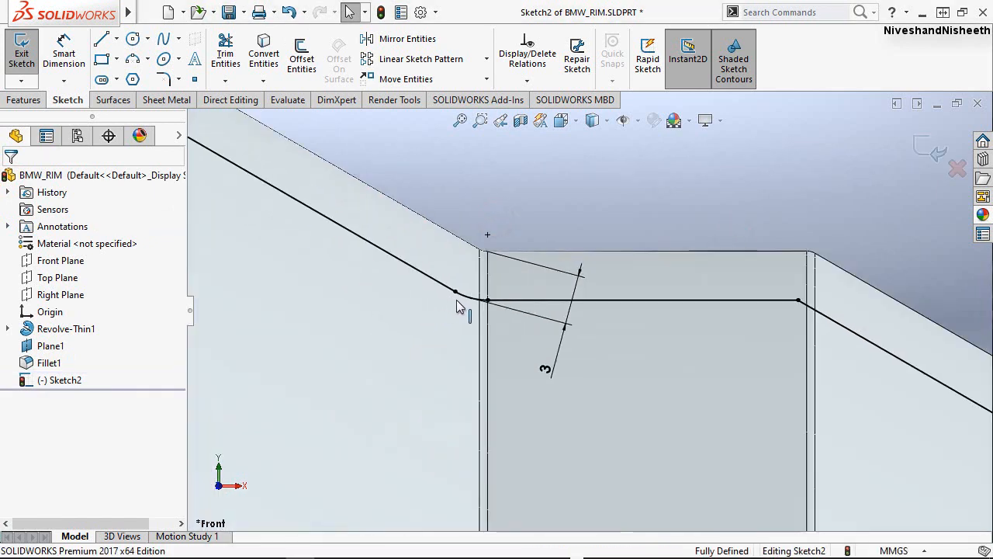
pyautogui.scroll(-1, 465, 299)
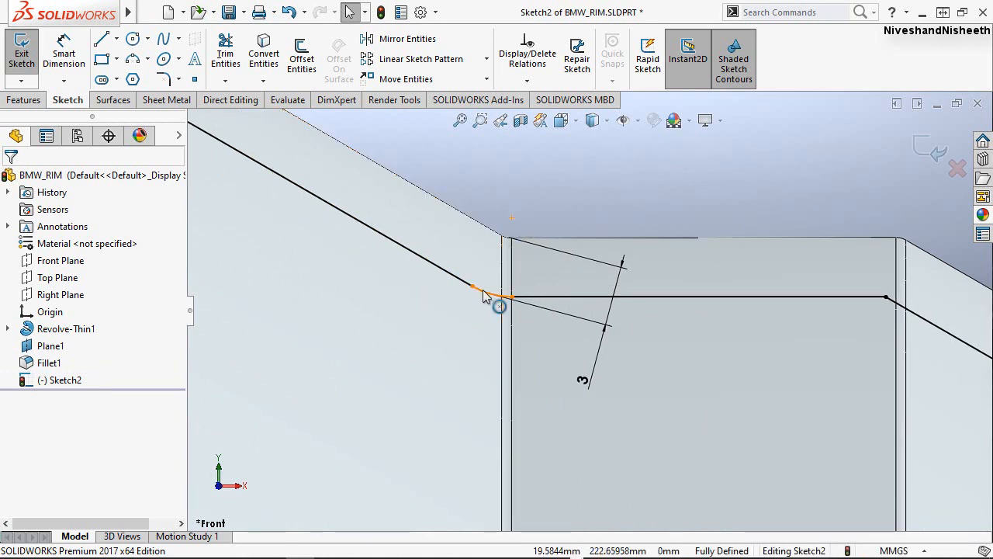
pyautogui.click(482, 294)
pyautogui.press('Escape')
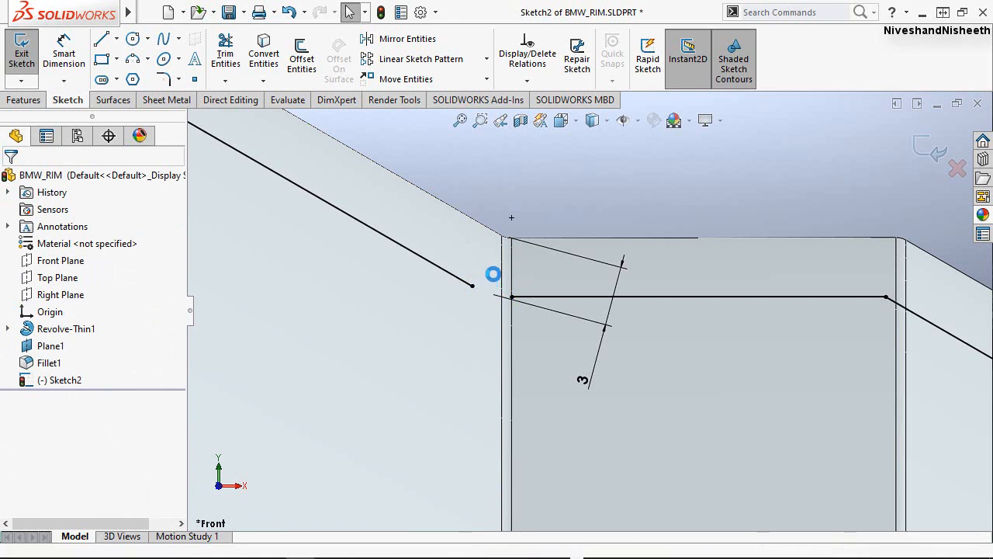
# Extend the open ends of the outer sloped line and the horizontal line across the gap until the two lines meet.
pyautogui.scroll(2, 493, 289)
pyautogui.scroll(-5, 503, 283)
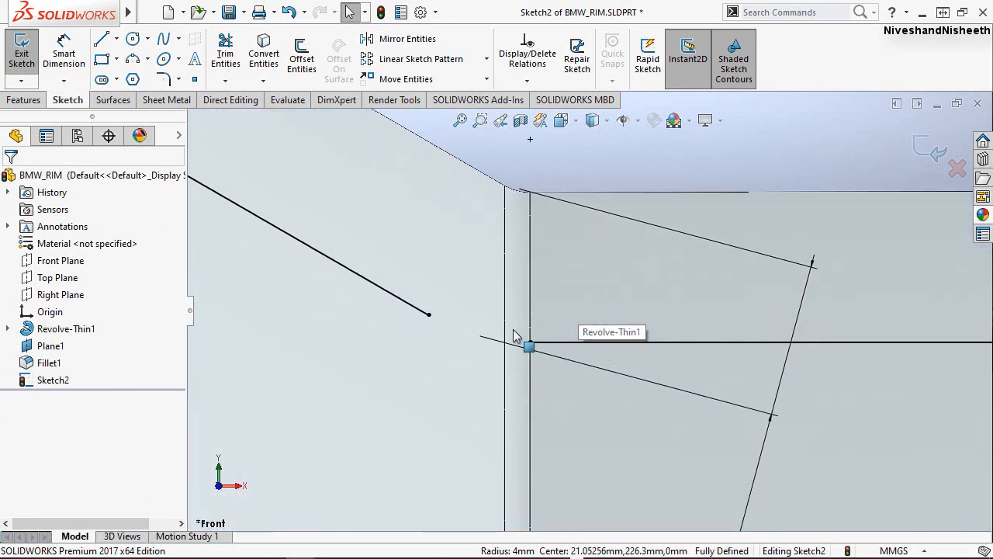
pyautogui.moveTo(431, 315)
pyautogui.mouseDown()
pyautogui.moveTo(495, 365)
pyautogui.moveTo(441, 351)
pyautogui.mouseUp()
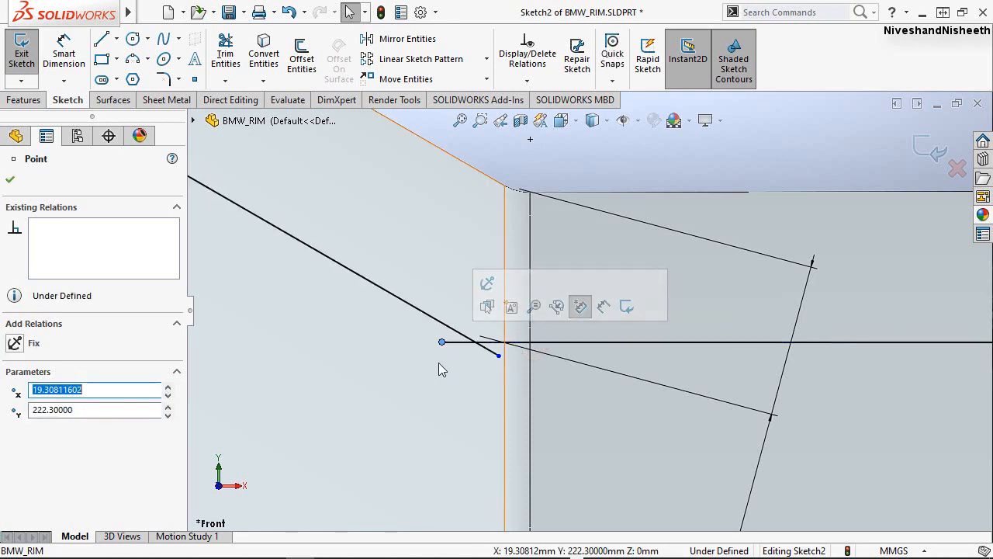
pyautogui.press('Escape')
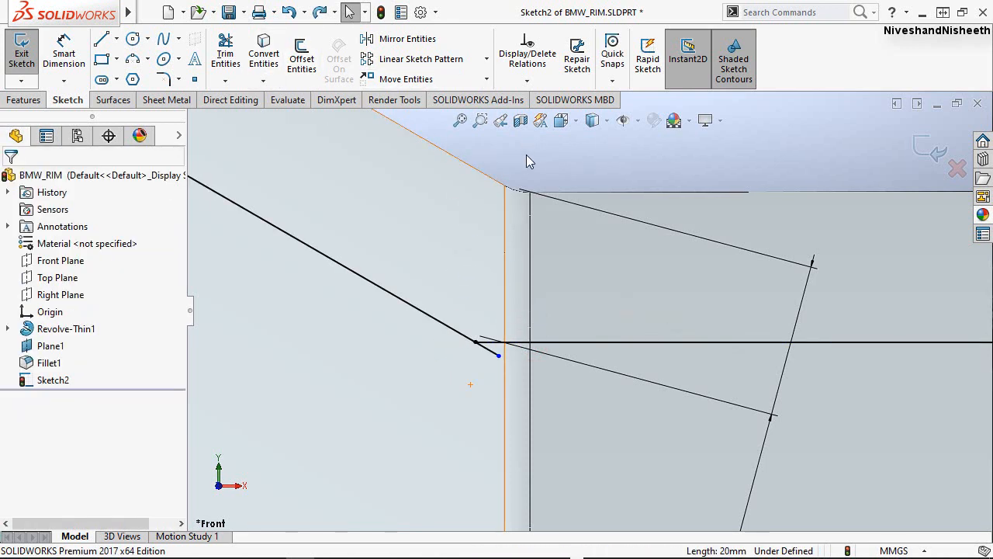
# Trim the end of the outer sloped line that overhangs below the horizontal line.
pyautogui.rightClick(527, 159)
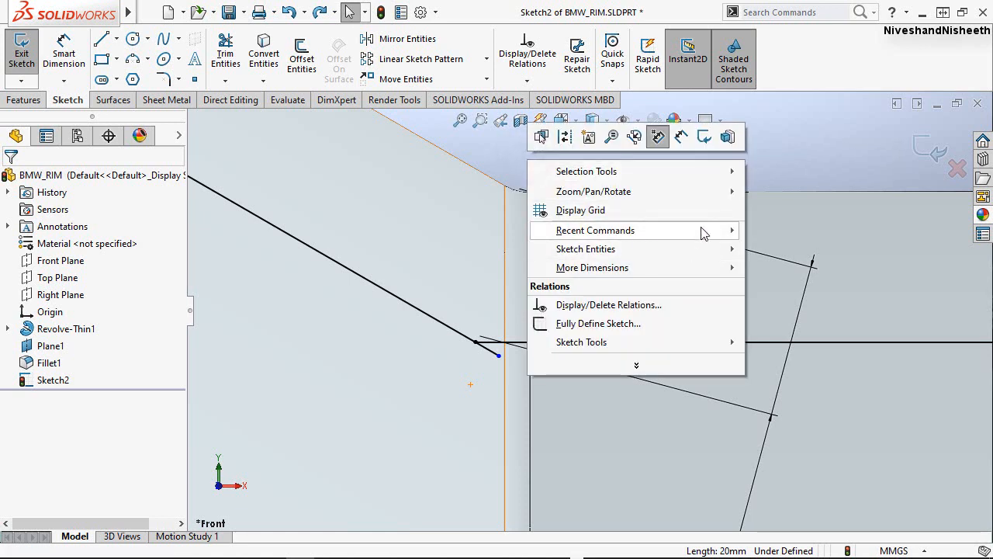
pyautogui.click(732, 267)
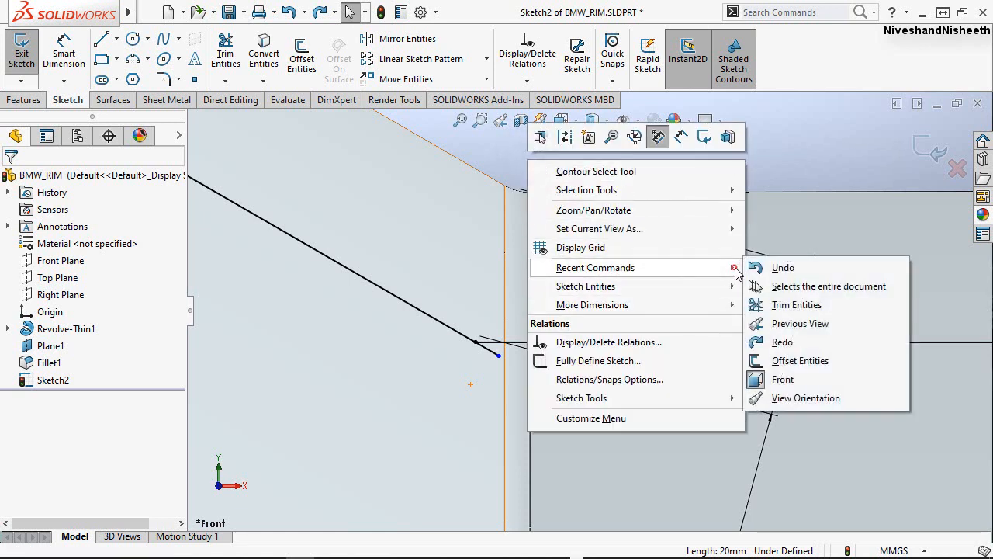
pyautogui.click(778, 304)
pyautogui.moveTo(497, 354); pyautogui.dragTo(484, 371)
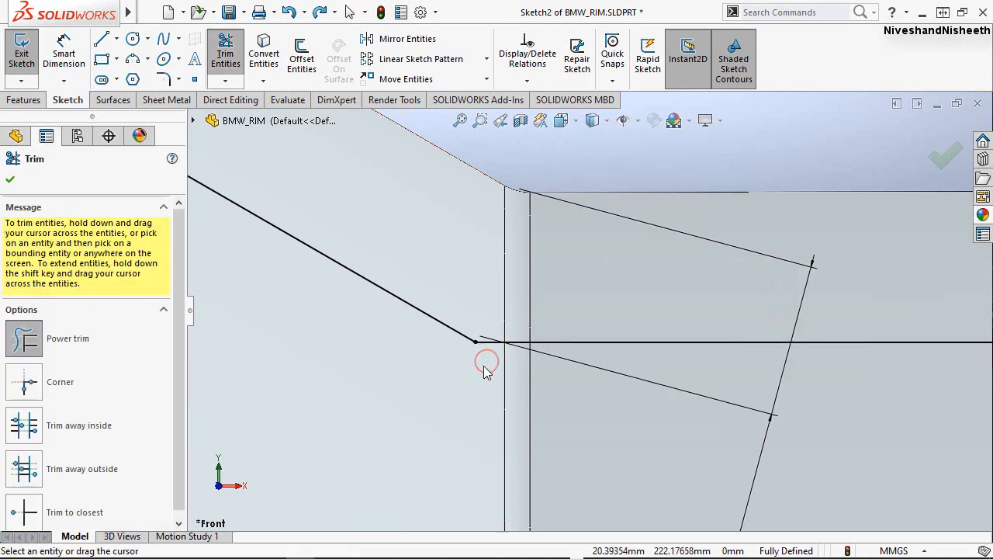
pyautogui.click(10, 182)
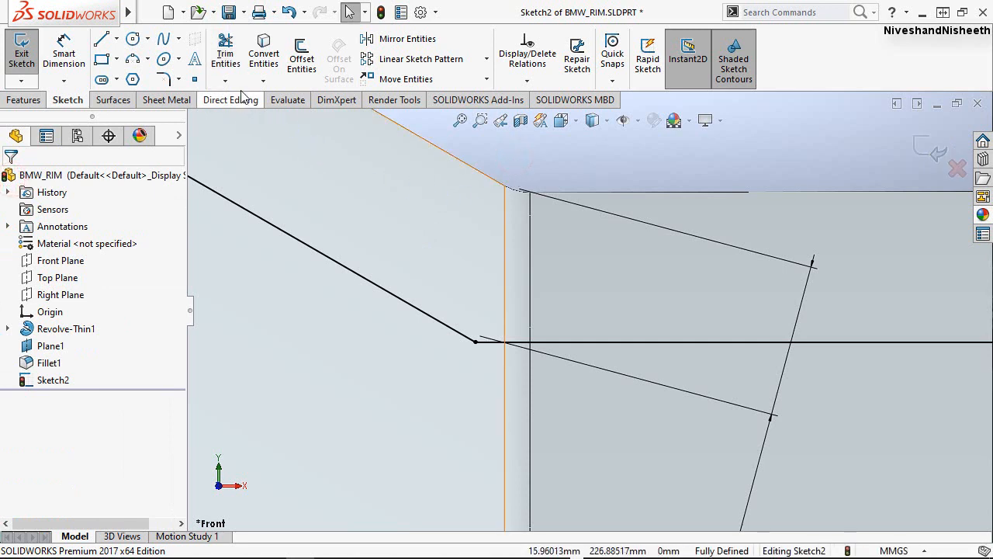
# Add a 1 mm sketch fillet at the corner between the outer sloped line and the horizontal line.
pyautogui.click(163, 79)
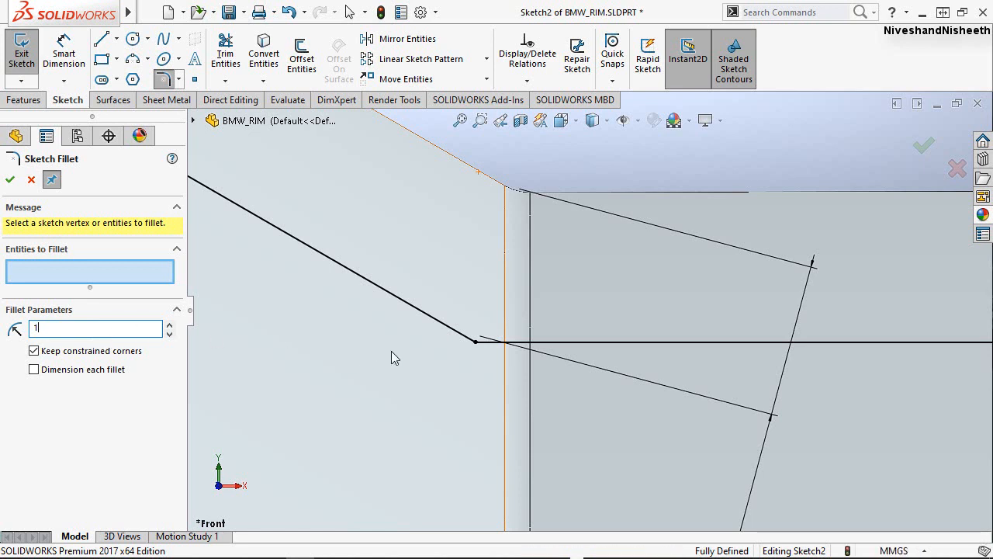
pyautogui.click(452, 332)
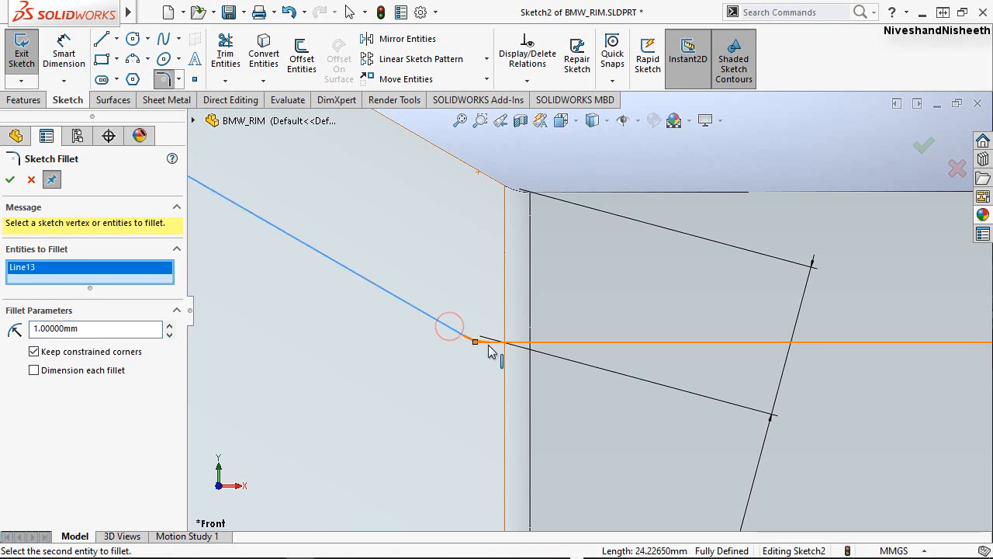
pyautogui.click(490, 344)
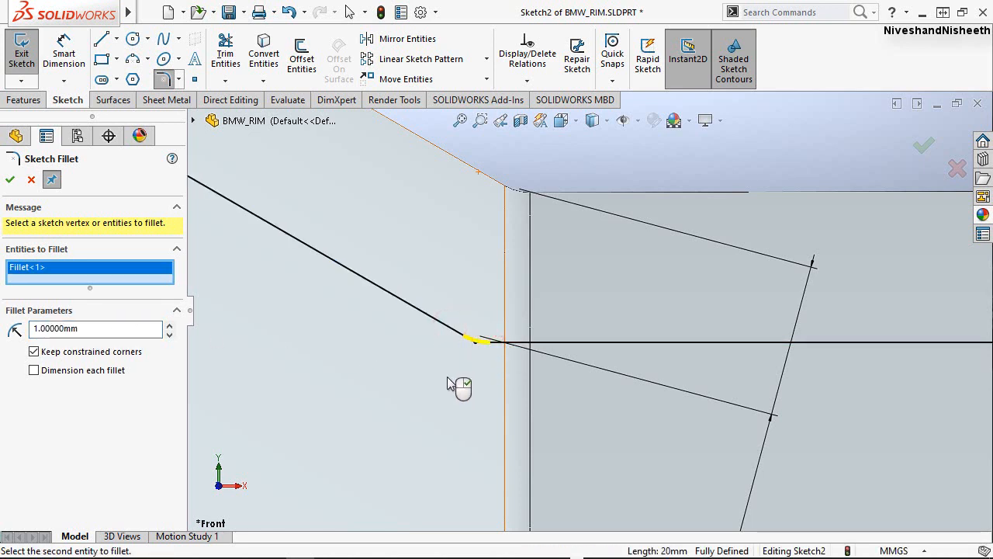
pyautogui.rightClick(449, 382)
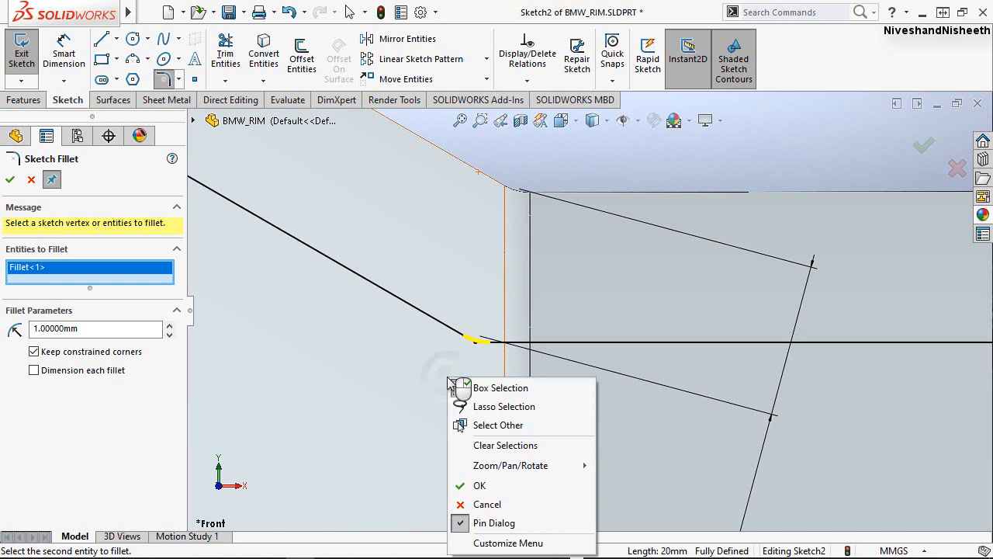
pyautogui.click(466, 489)
# Add a 1 mm sketch fillet at the corner between the horizontal line and the inner sloped line.
pyautogui.press('f')
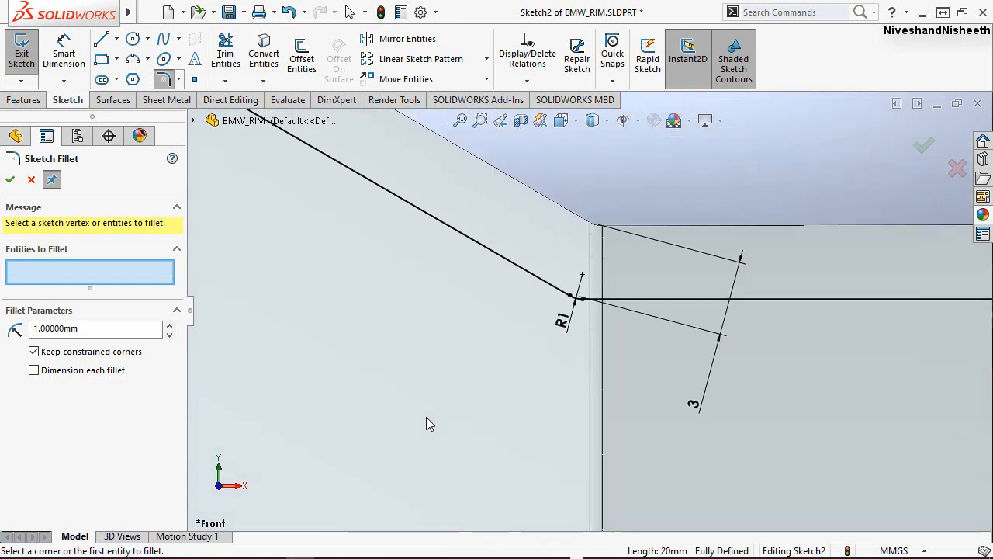
pyautogui.scroll(-6, 983, 279)
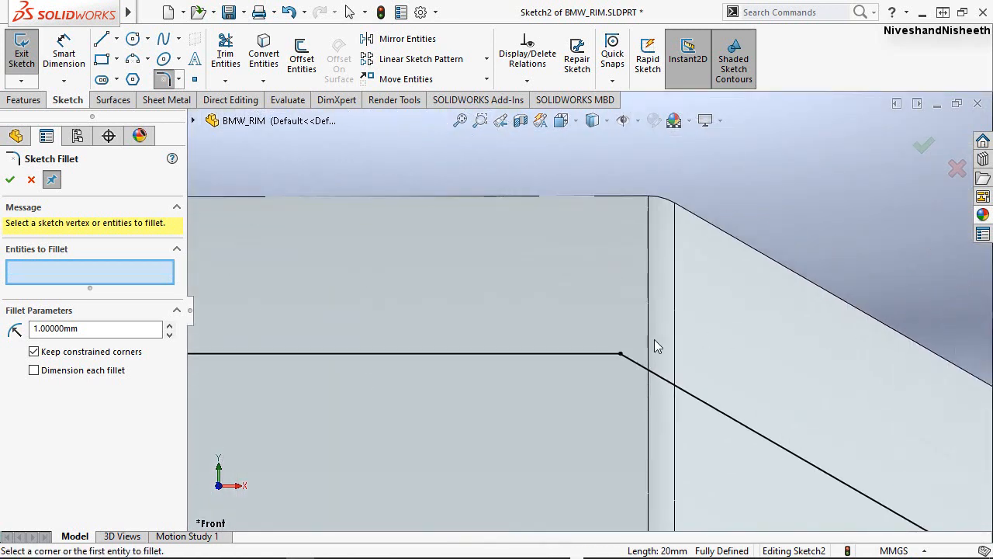
pyautogui.click(600, 354)
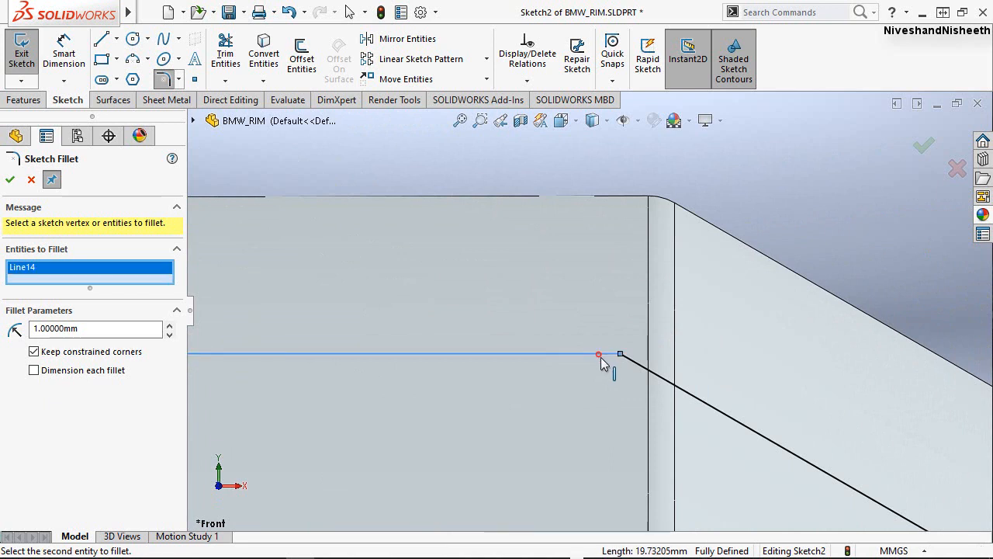
pyautogui.click(642, 369)
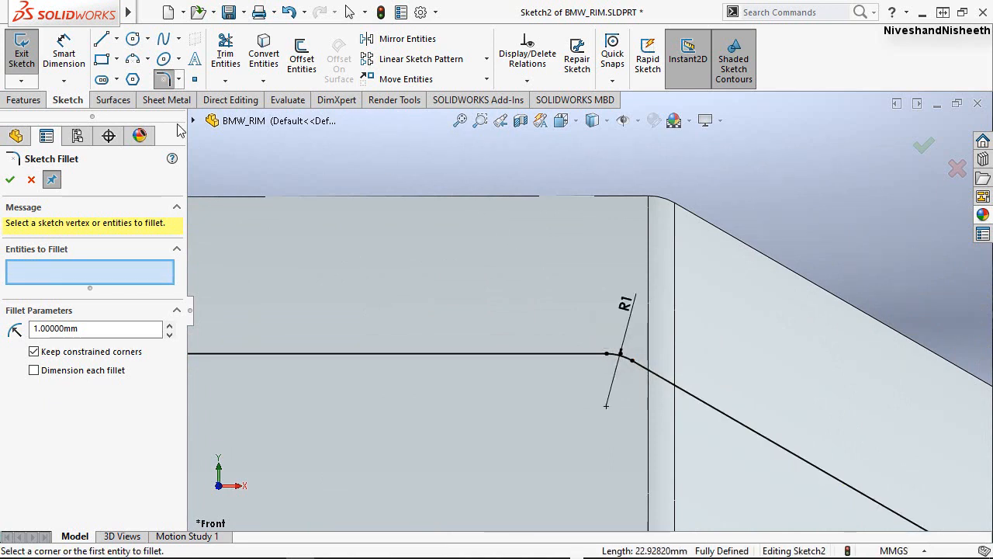
pyautogui.click(10, 180)
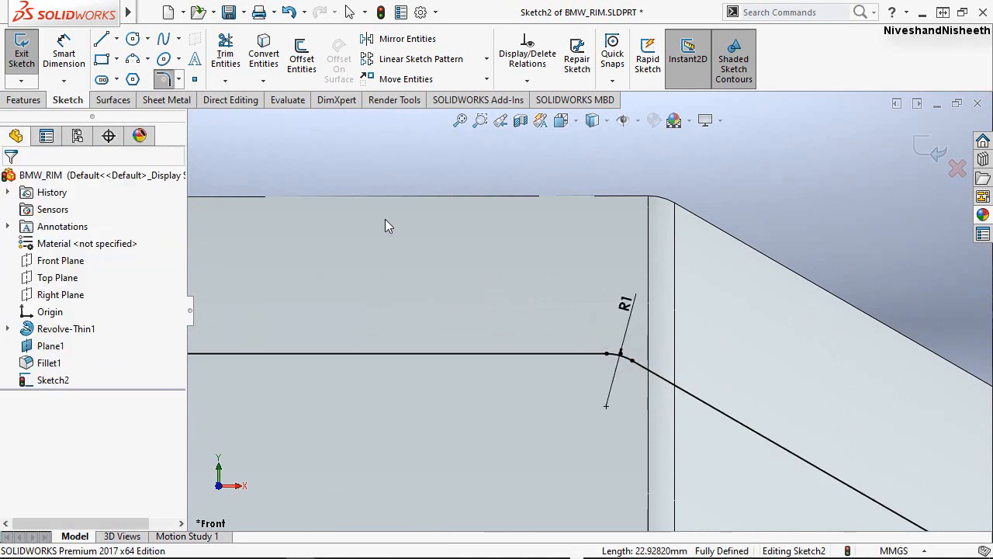
pyautogui.click(813, 187)
# Extend the outer sloped line's free end into the rim's end flange, close to its outer edge, at about X -2.5, Y 235.3 mm.
pyautogui.scroll(-2, 808, 277)
pyautogui.scroll(3, 811, 284)
pyautogui.scroll(5, 813, 293)
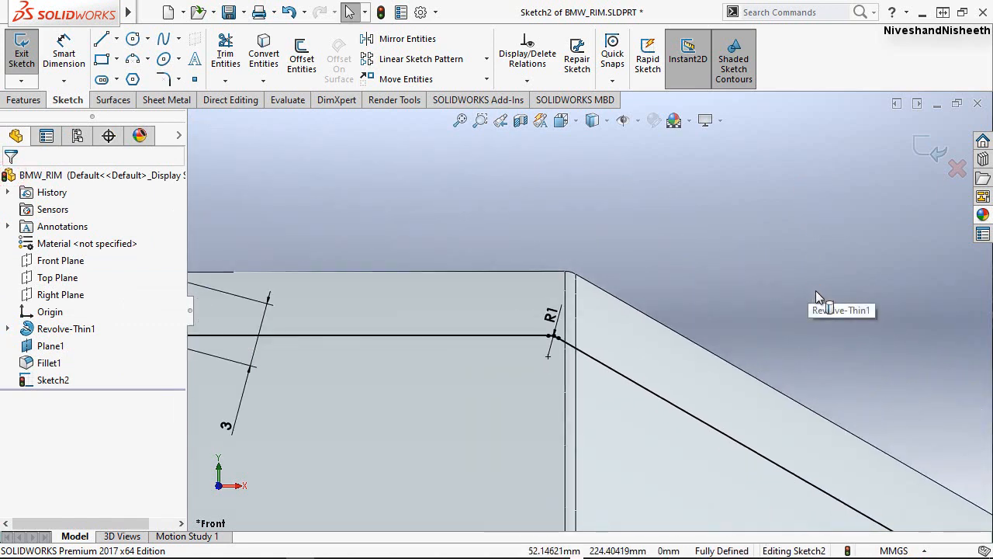
pyautogui.scroll(-6, 364, 244)
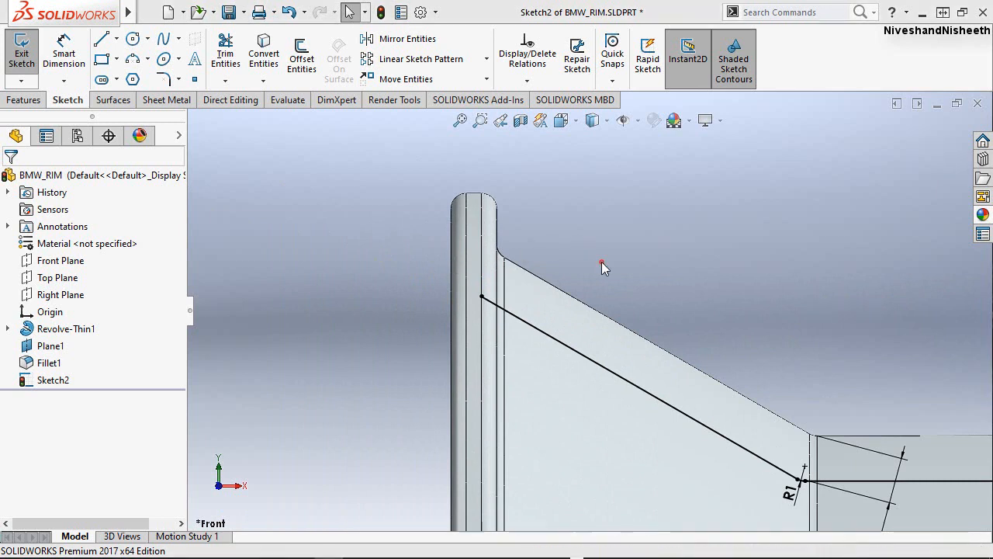
pyautogui.scroll(-3, 477, 291)
pyautogui.scroll(-1, 496, 316)
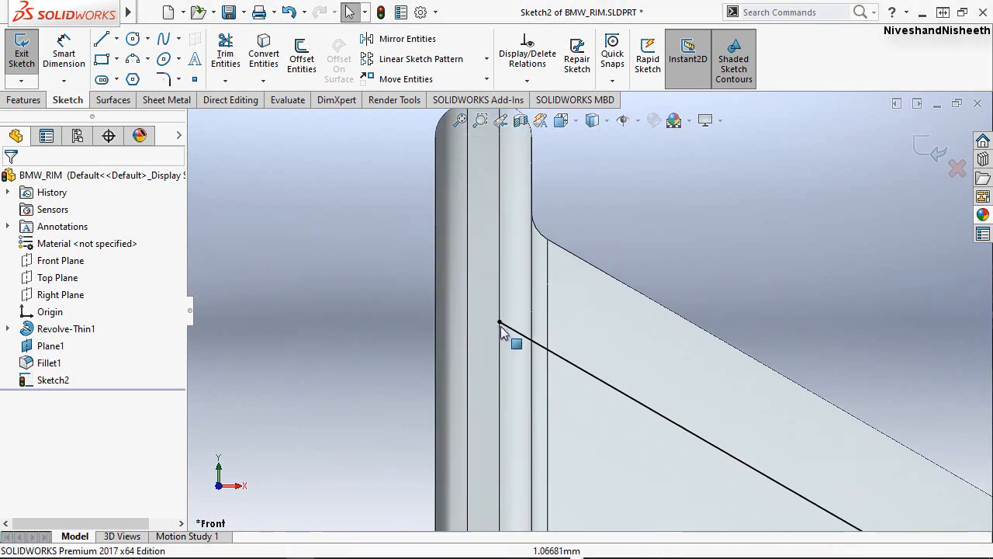
pyautogui.moveTo(496, 324); pyautogui.dragTo(449, 295)
pyautogui.click(393, 198)
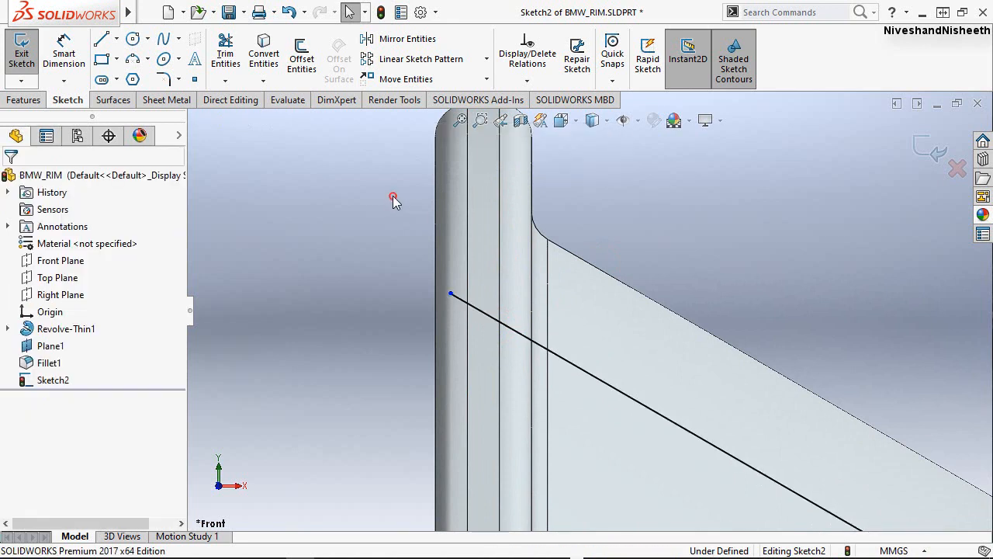
# Dimension the outer sloped line's free end 0.5 mm from the rim flange's outer edge.
pyautogui.rightClick(325, 197)
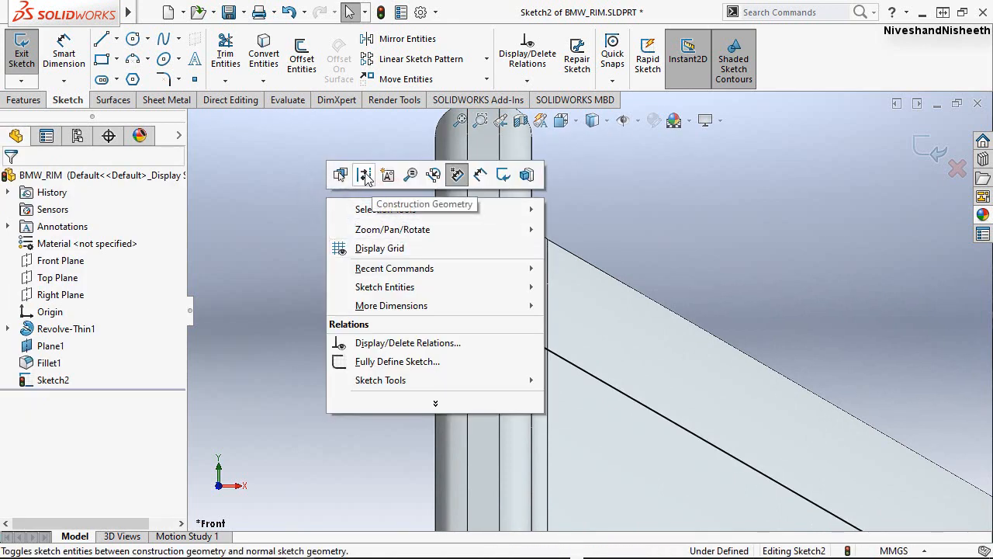
pyautogui.click(481, 175)
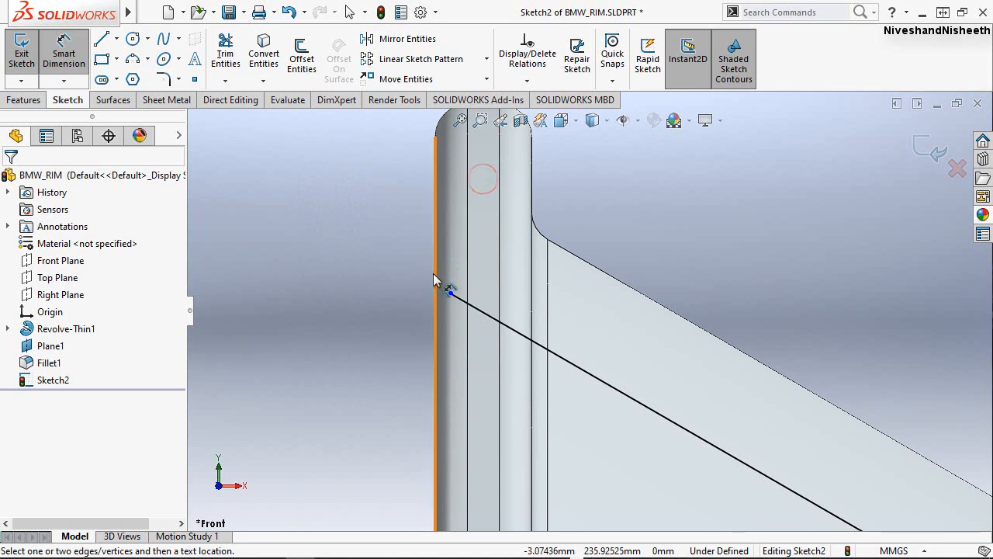
pyautogui.click(434, 274)
pyautogui.click(451, 296)
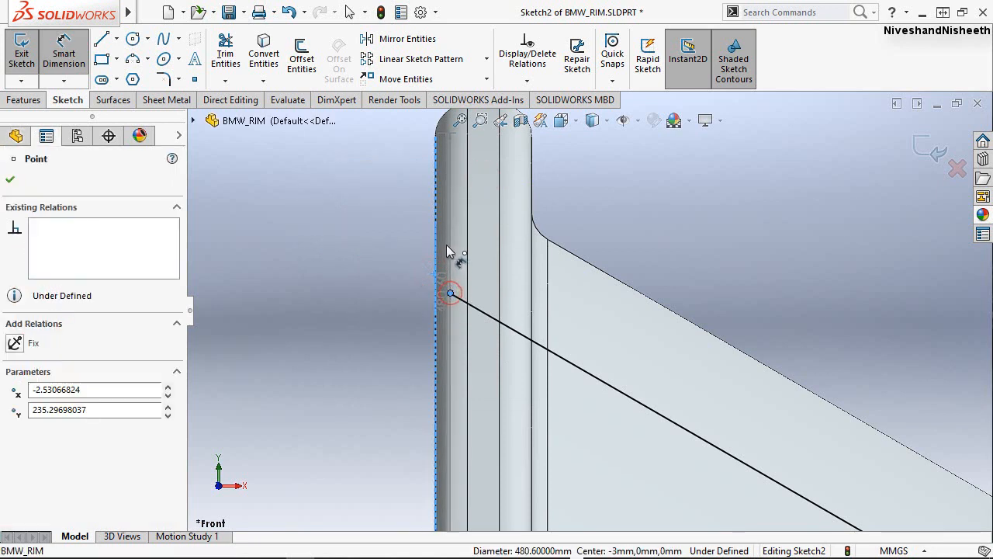
pyautogui.click(439, 273)
pyautogui.press('BackSpace')
pyautogui.write('.5')
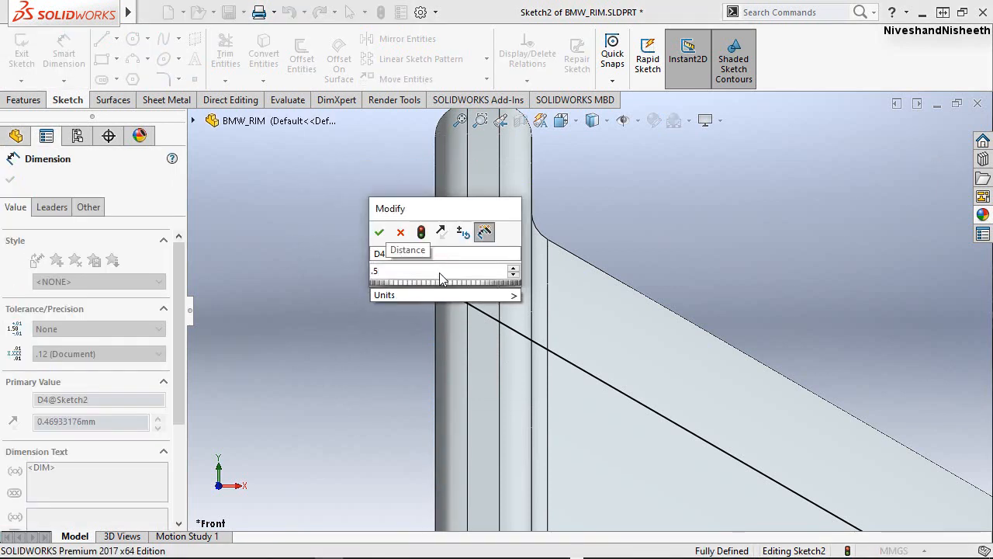
pyautogui.click(379, 233)
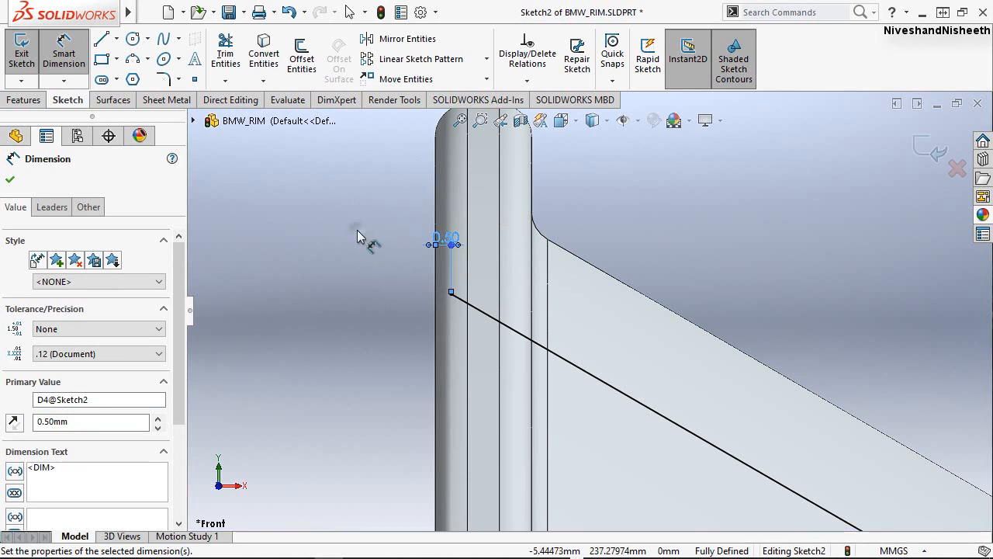
pyautogui.rightClick(358, 237)
pyautogui.click(396, 279)
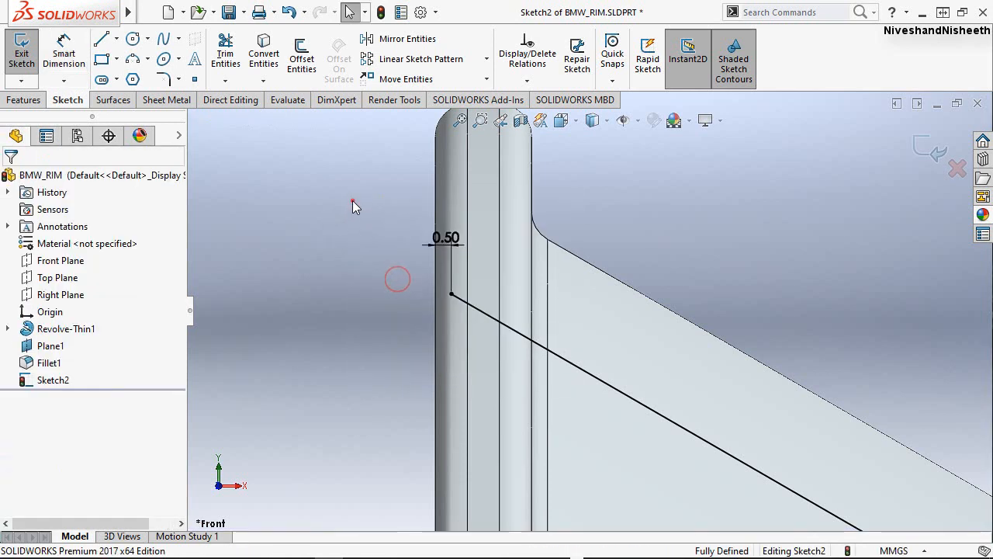
# Draw an infinite-length horizontal construction centerline through the origin.
pyautogui.click(116, 39)
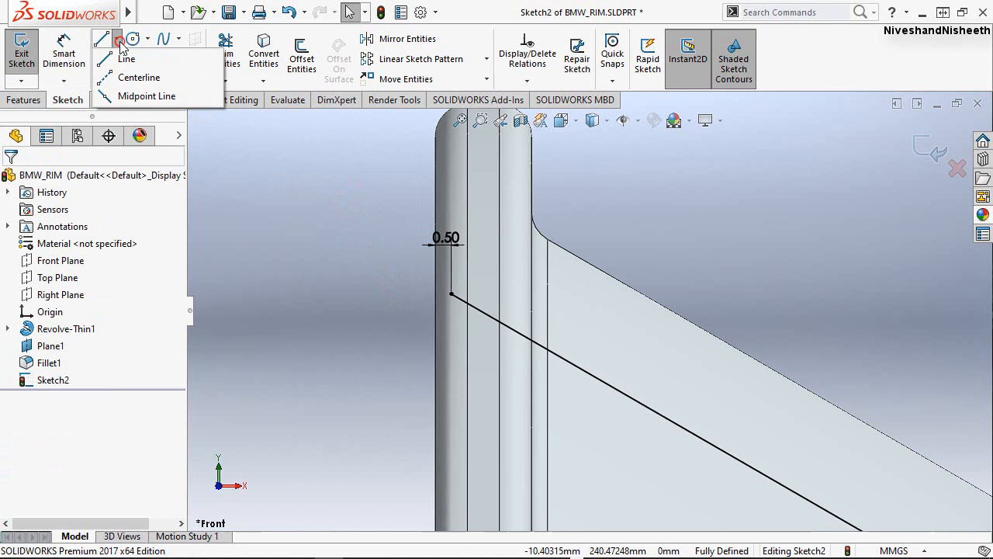
pyautogui.click(133, 77)
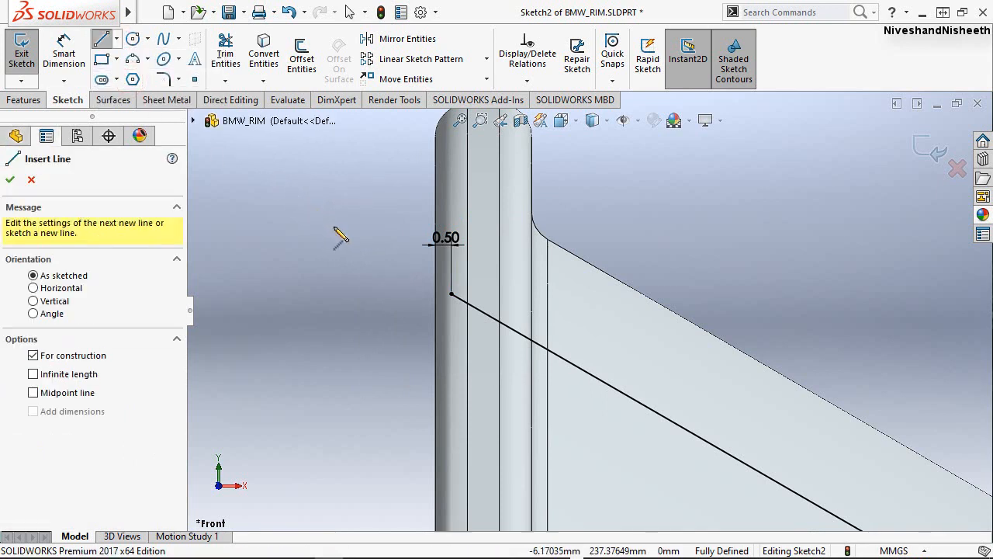
pyautogui.press('f')
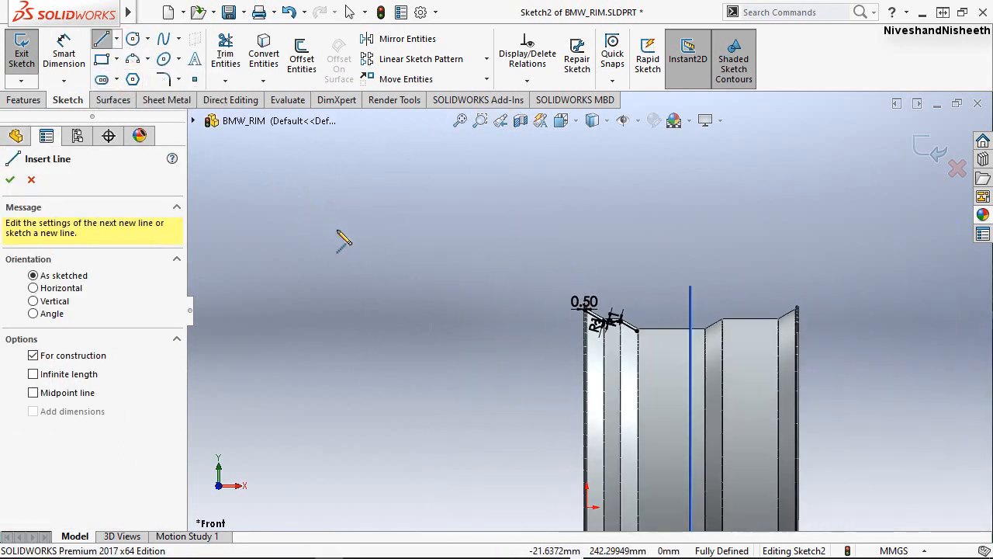
pyautogui.scroll(-3, 764, 475)
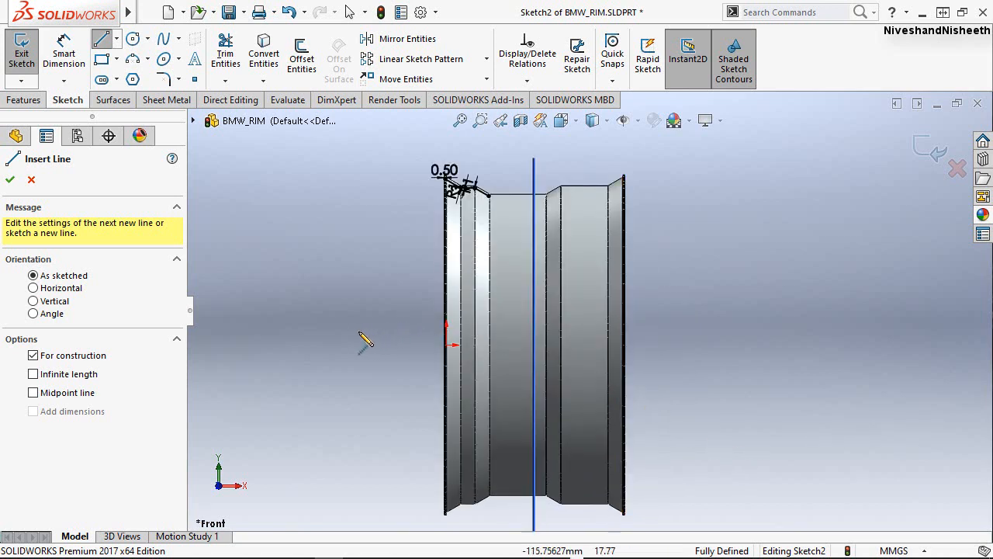
pyautogui.click(33, 288)
pyautogui.click(33, 374)
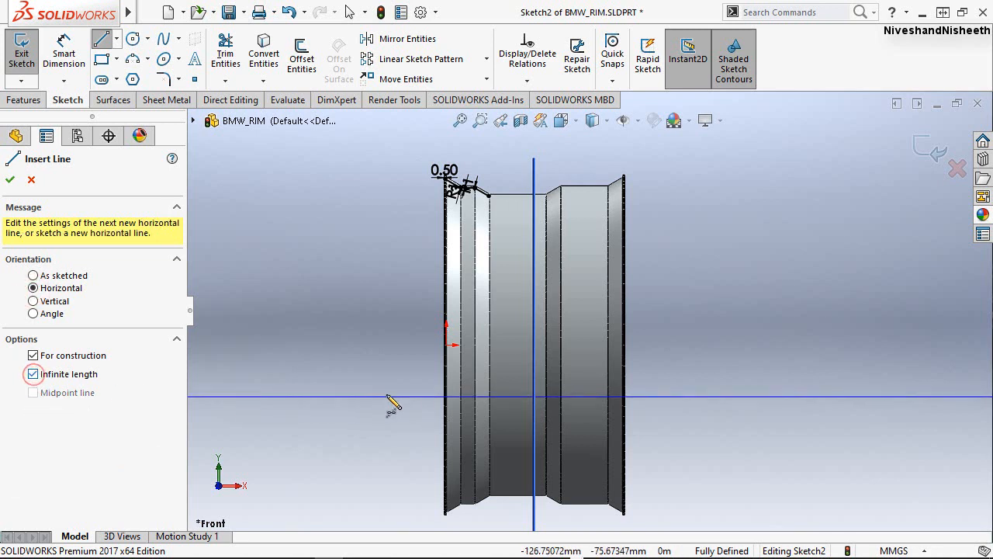
pyautogui.click(447, 344)
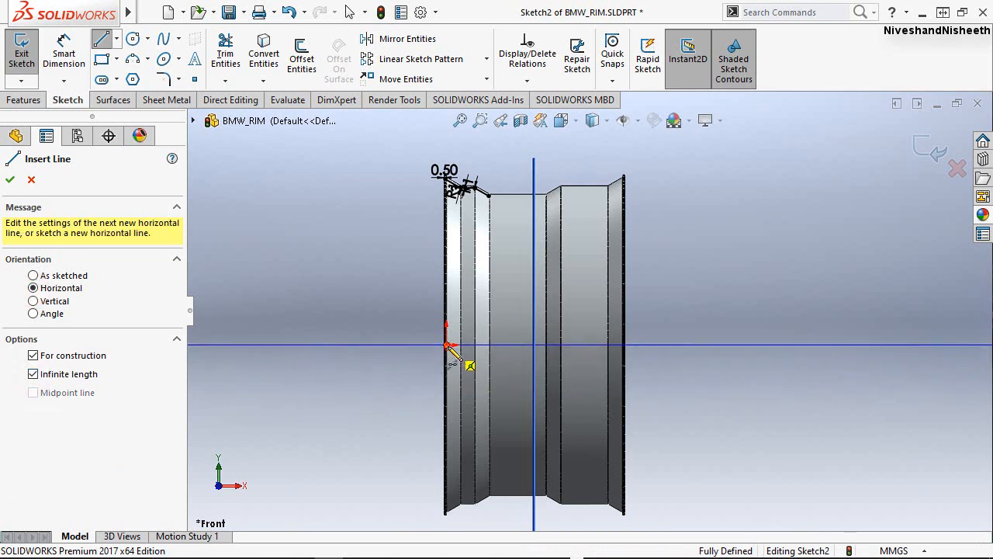
pyautogui.rightClick(376, 246)
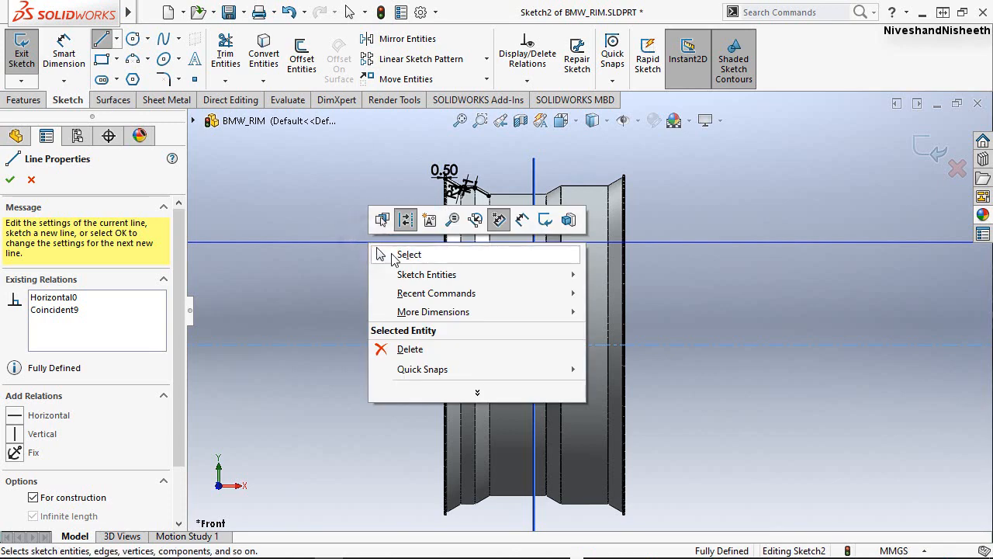
pyautogui.click(403, 254)
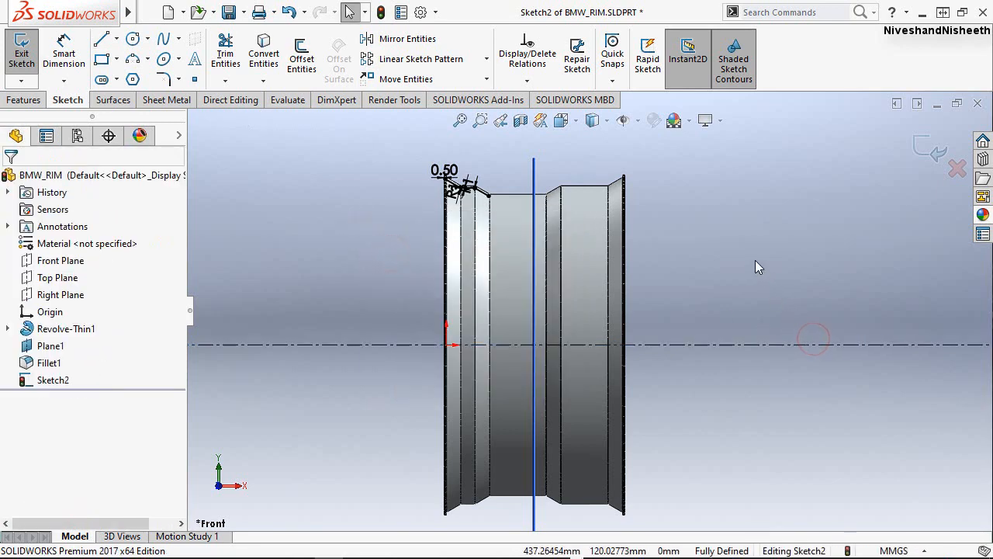
# Sketch a vertical line about 36 mm long above the centerline and a horizontal line about 74 mm from its lower end toward the rim's outer face.
pyautogui.press('f')
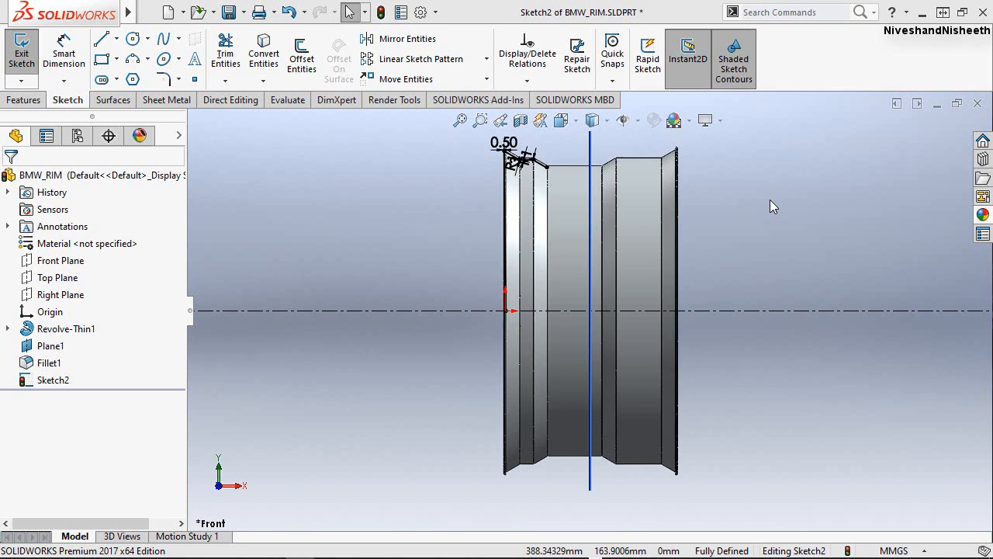
pyautogui.click(370, 174)
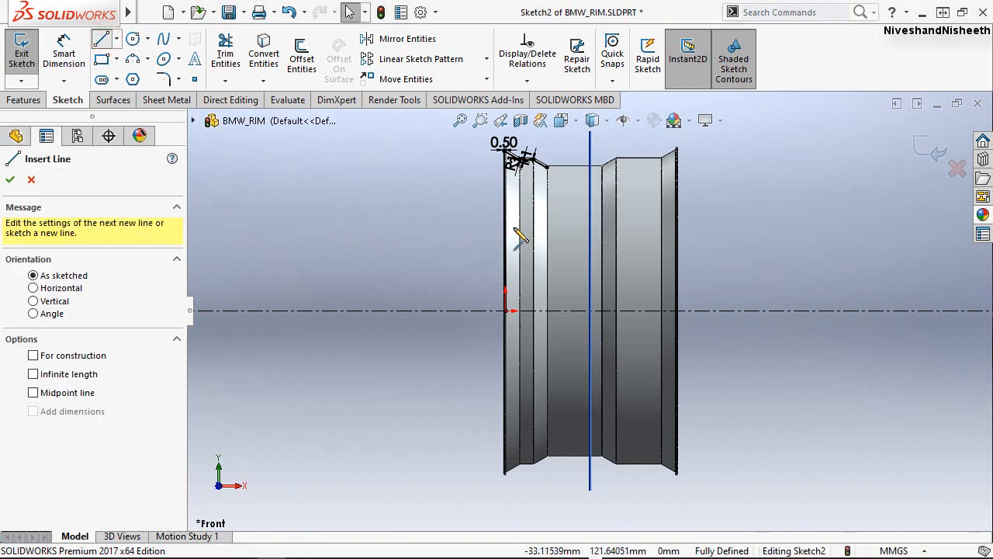
pyautogui.scroll(-2, 575, 203)
pyautogui.scroll(-1, 578, 297)
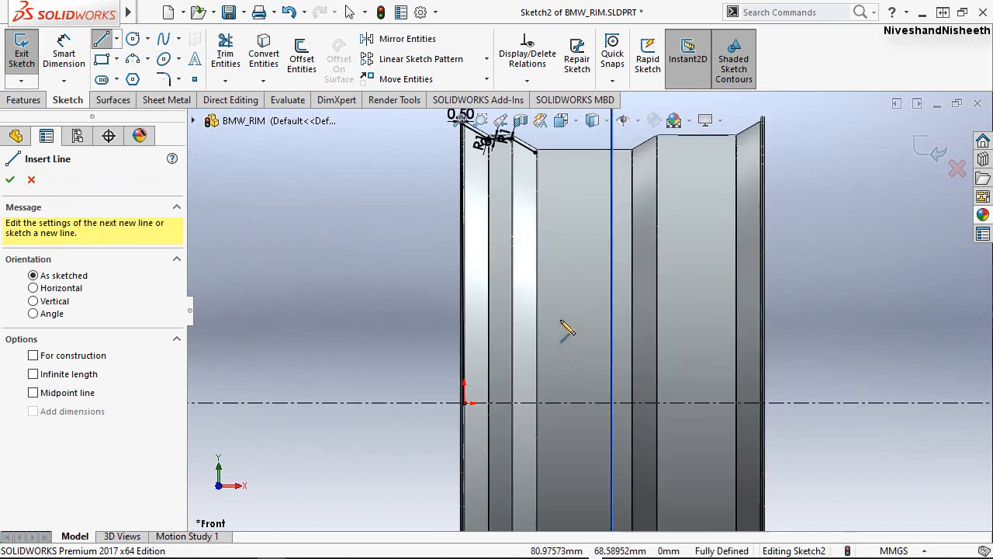
pyautogui.click(564, 318)
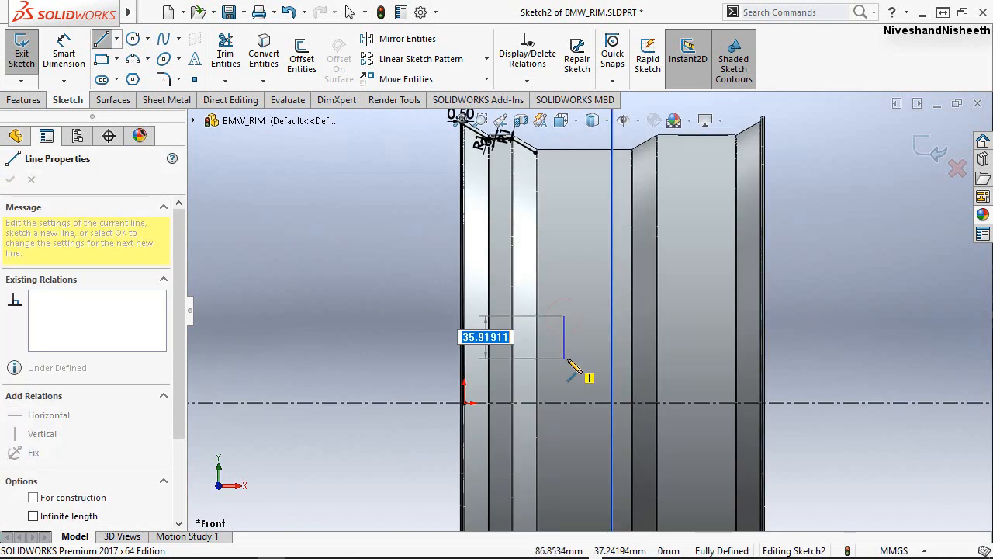
pyautogui.click(564, 357)
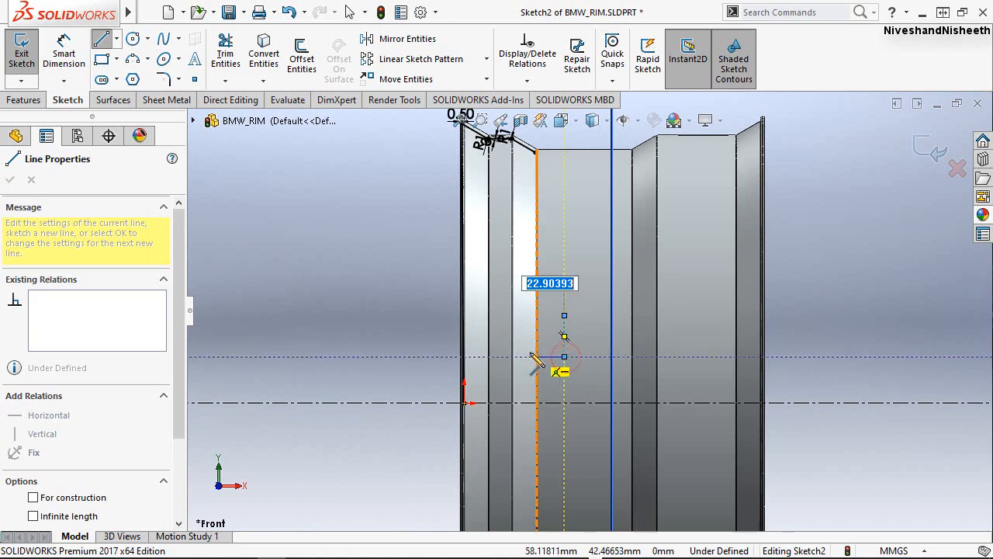
pyautogui.click(475, 357)
pyautogui.rightClick(415, 266)
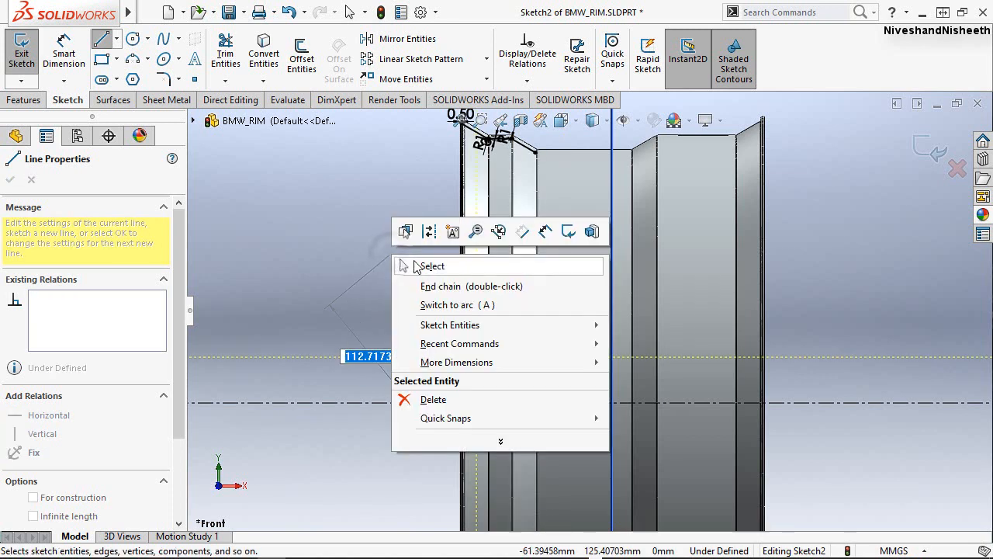
pyautogui.click(432, 266)
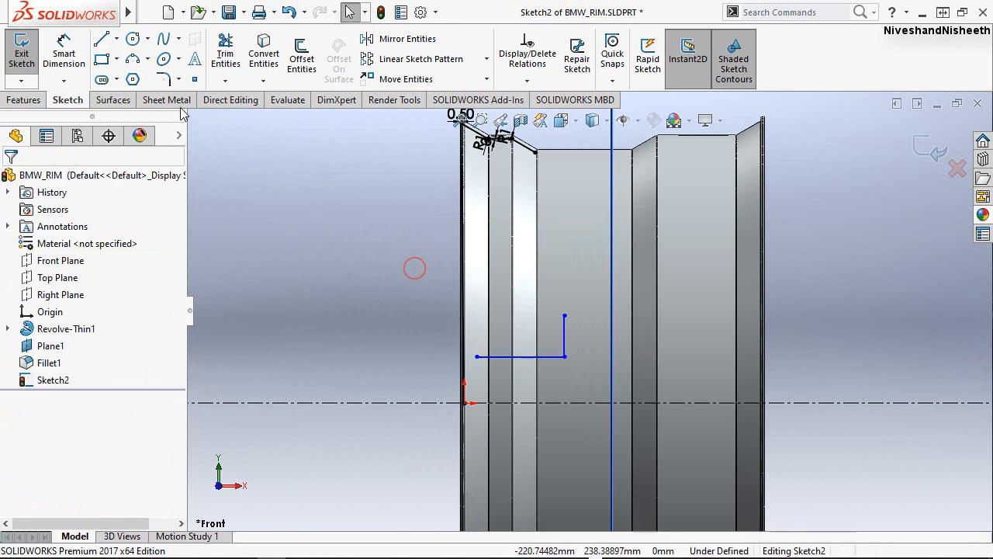
# Draw a spline from the horizontal line's free end through about X -50, Y 107 mm to the outer sloped line's flange endpoint.
pyautogui.click(164, 40)
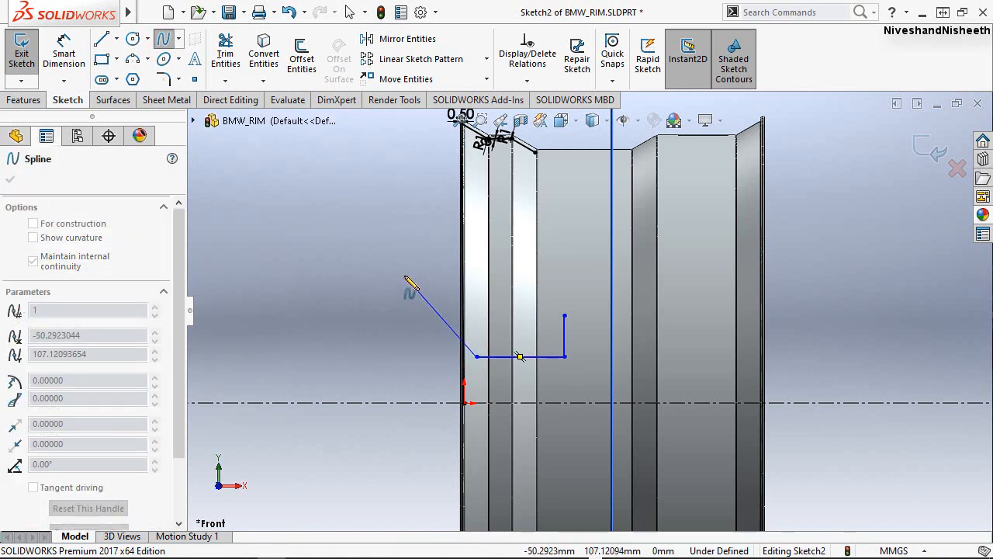
pyautogui.click(404, 276)
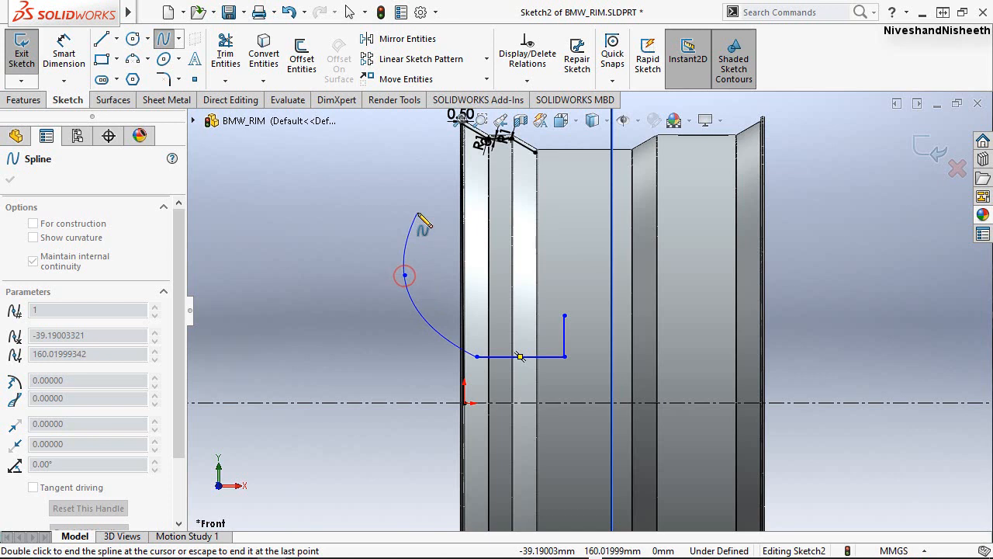
pyautogui.scroll(-4, 418, 214)
pyautogui.scroll(4, 423, 276)
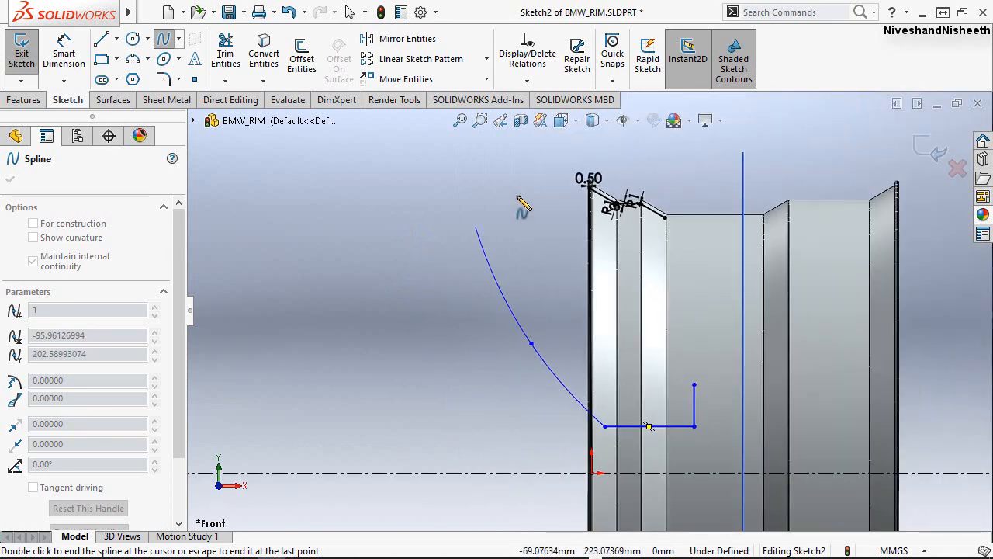
pyautogui.scroll(-4, 613, 256)
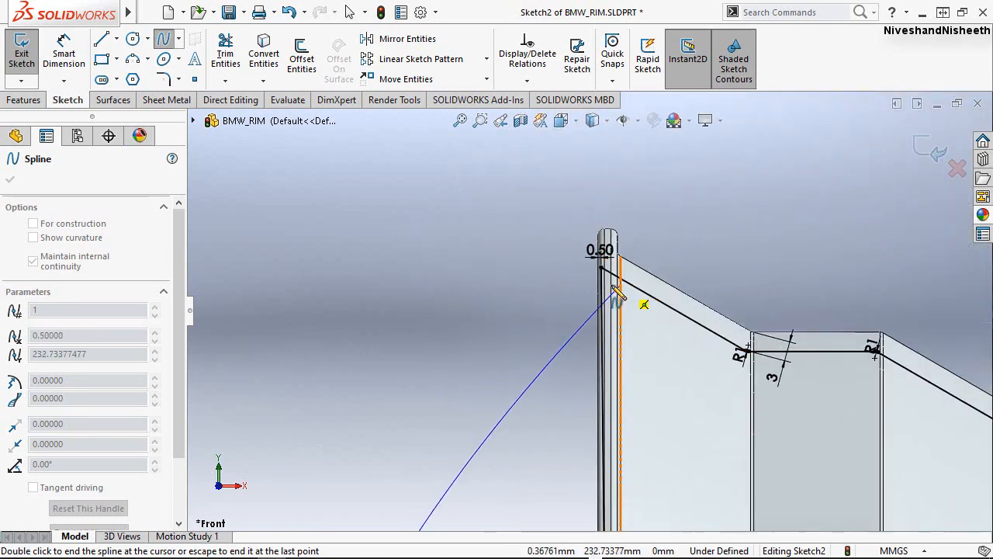
pyautogui.scroll(-5, 615, 291)
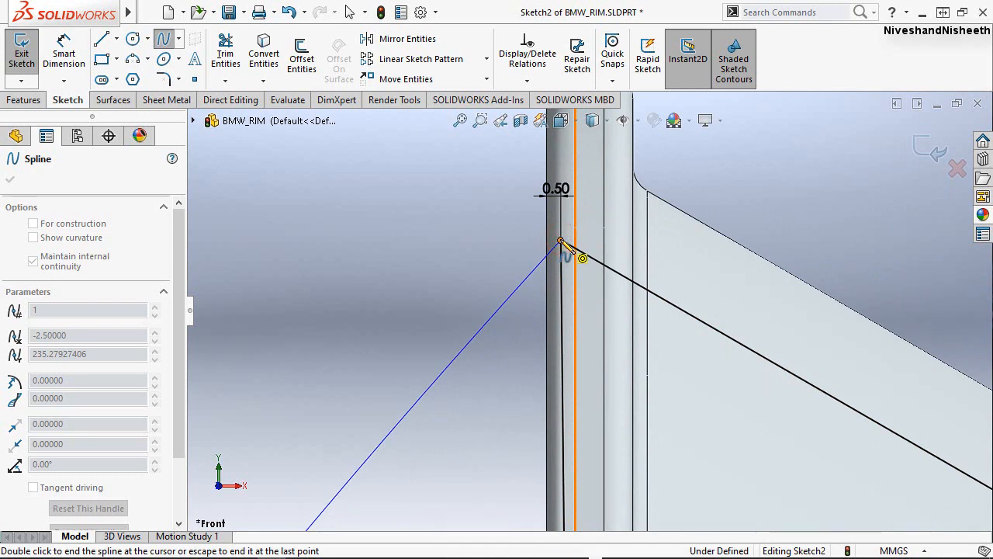
pyautogui.click(560, 241)
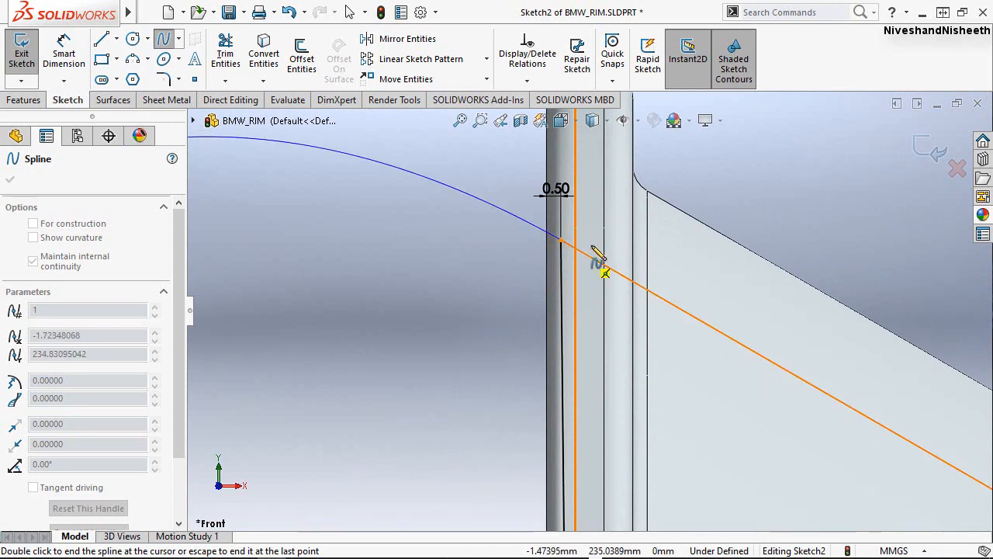
pyautogui.rightClick(542, 230)
pyautogui.click(548, 232)
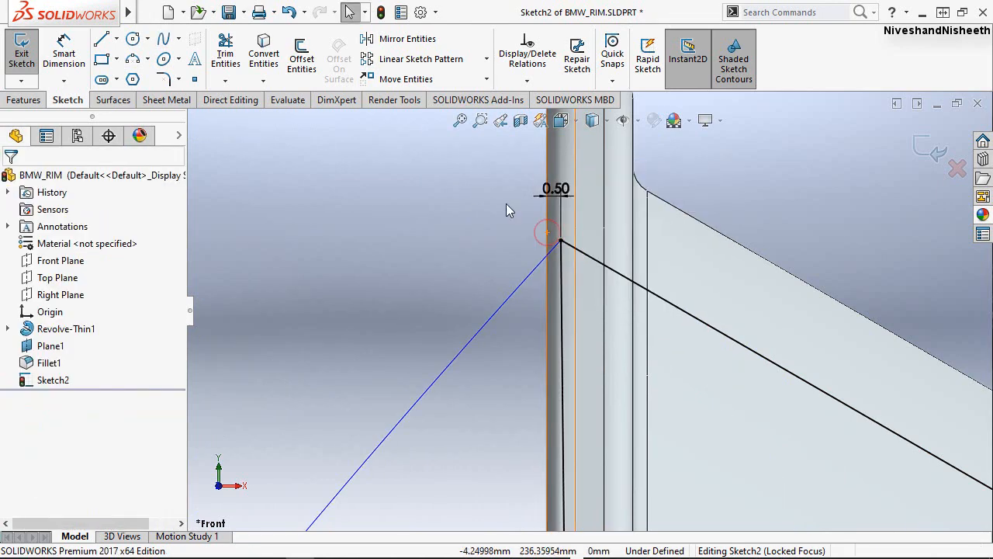
# Shorten the inner sloped line by moving its free end to about X 56.5, Y 212.8 mm.
pyautogui.scroll(-2, 486, 156)
pyautogui.scroll(12, 486, 156)
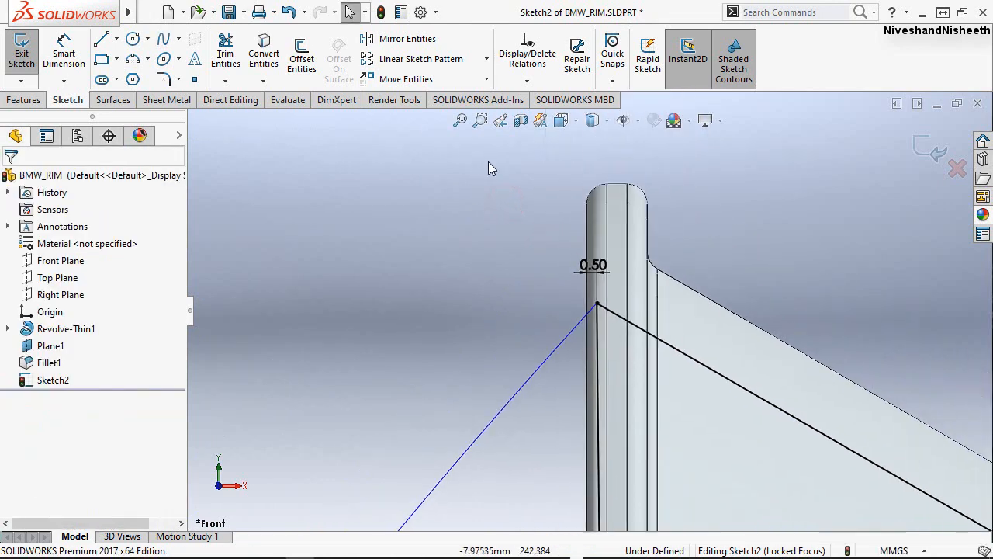
pyautogui.scroll(8, 494, 176)
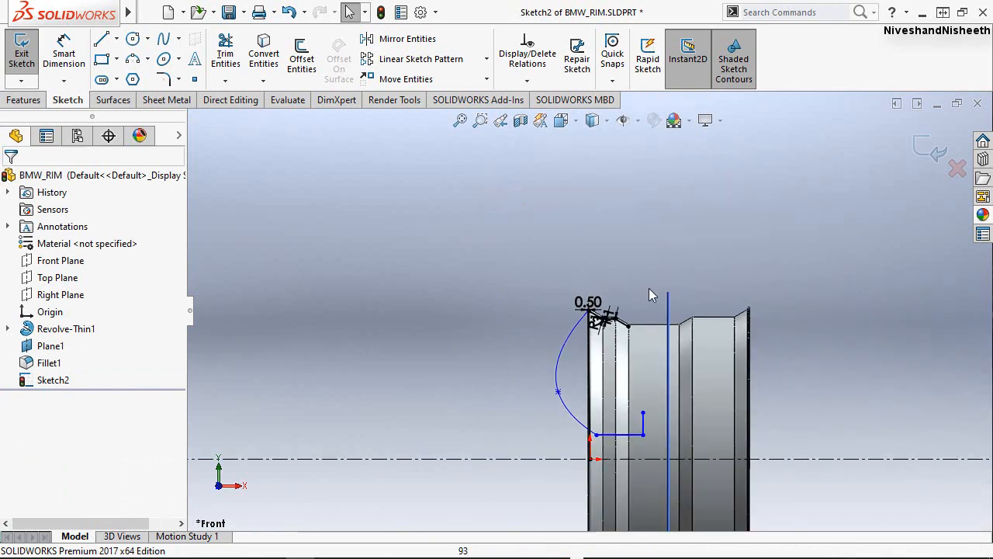
pyautogui.scroll(-3, 646, 427)
pyautogui.scroll(-3, 632, 310)
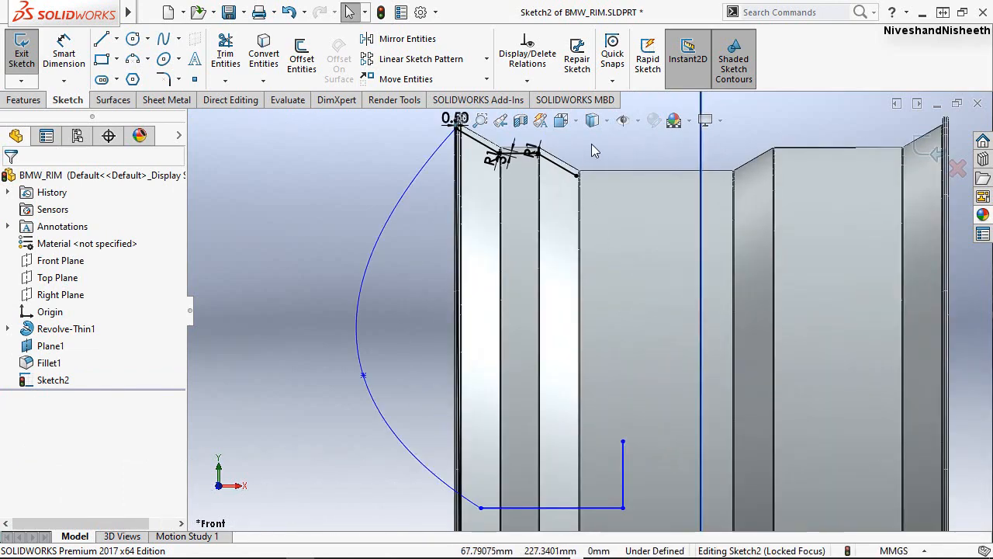
pyautogui.click(604, 156)
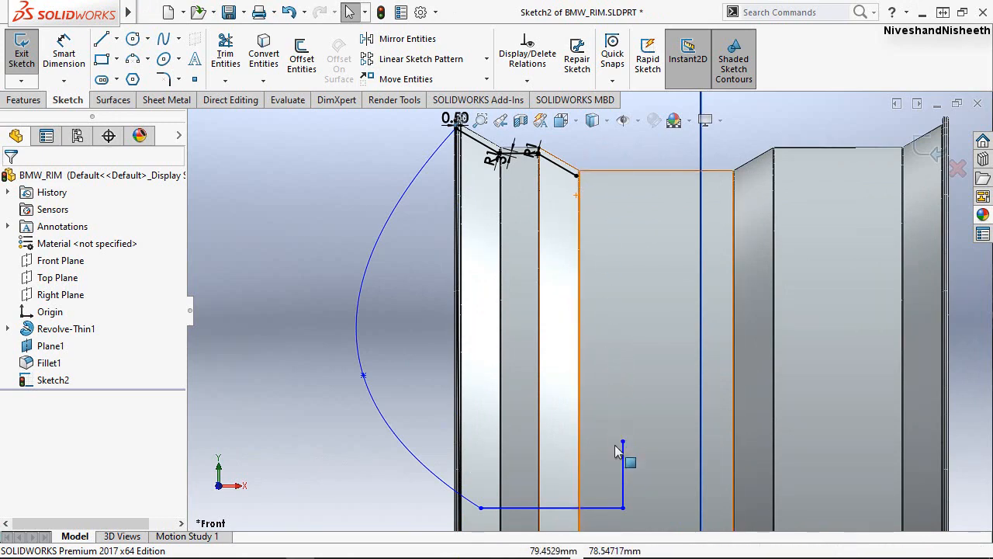
pyautogui.scroll(3, 600, 198)
pyautogui.scroll(-4, 586, 233)
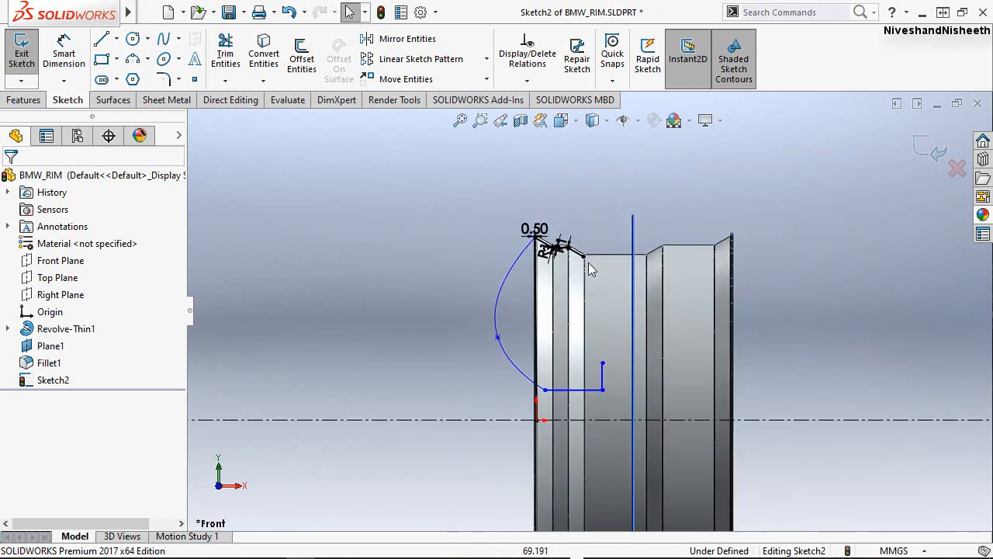
pyautogui.scroll(-8, 581, 293)
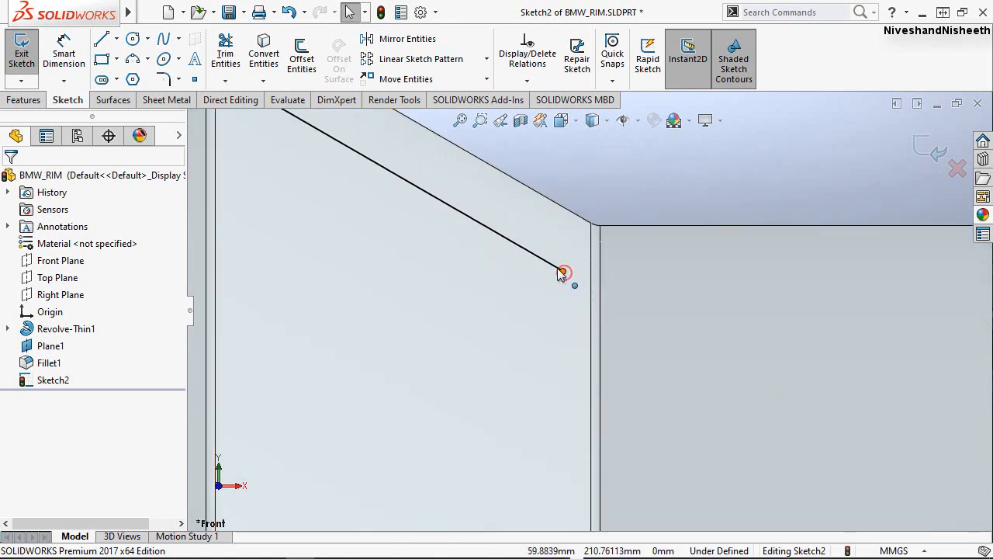
pyautogui.moveTo(563, 272); pyautogui.dragTo(500, 246)
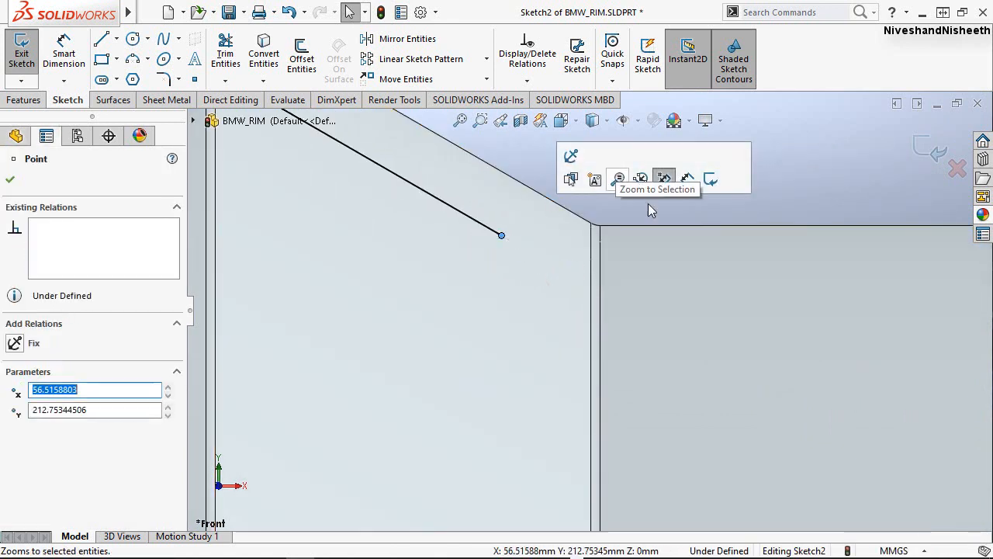
# Draw a two-point spline from the vertical hub line's upper end to the inner sloped line's free end.
pyautogui.click(784, 175)
pyautogui.rightClick(742, 161)
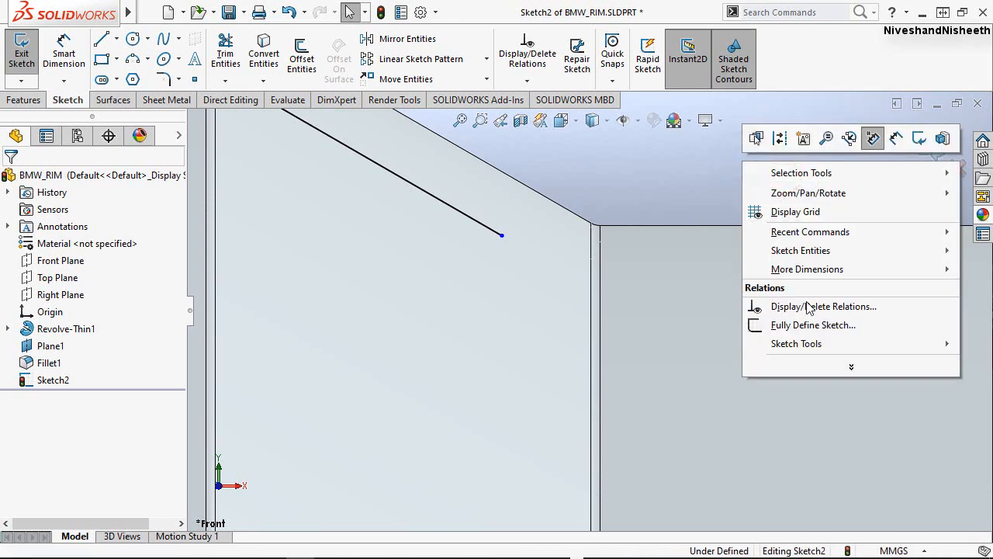
pyautogui.click(851, 367)
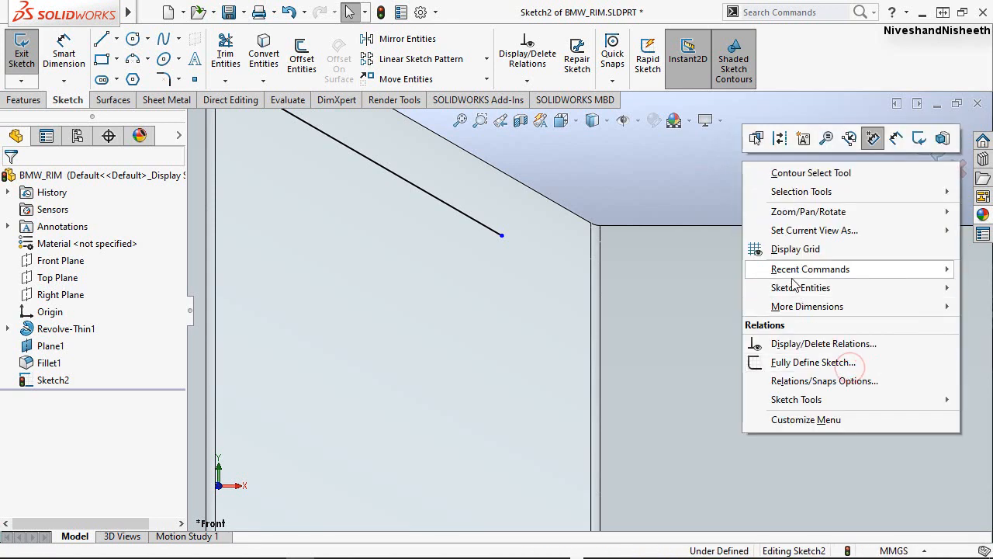
pyautogui.moveTo(790, 273)
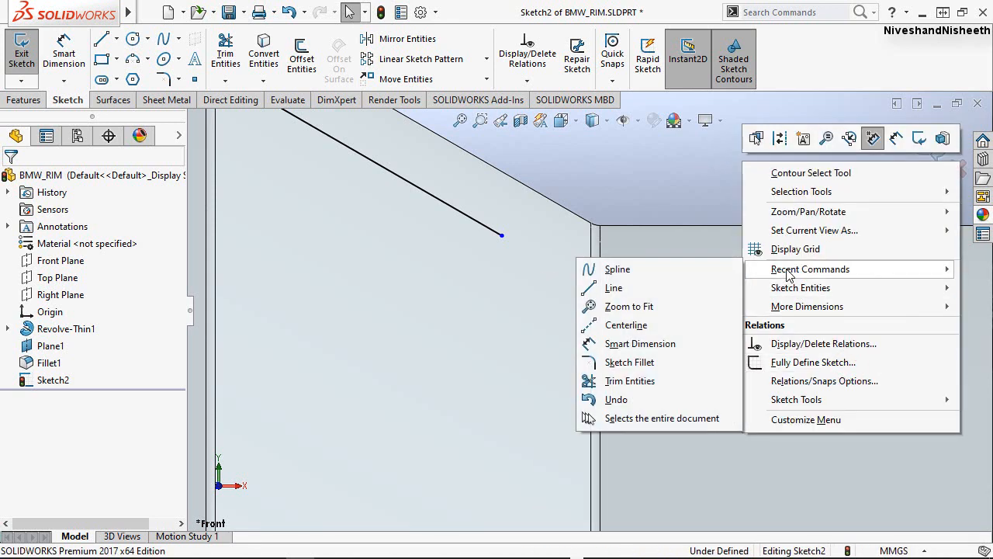
pyautogui.click(641, 270)
pyautogui.scroll(5, 630, 207)
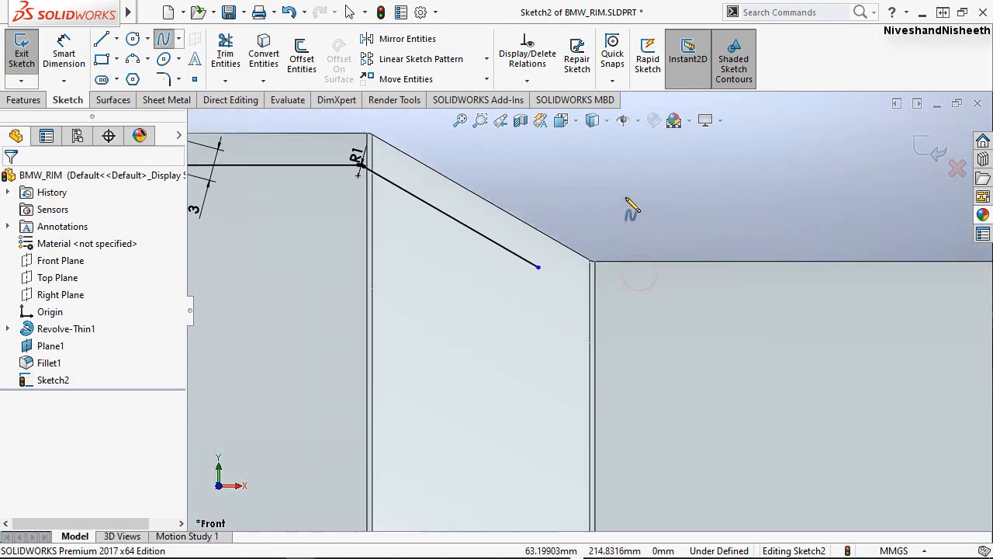
pyautogui.scroll(6, 598, 211)
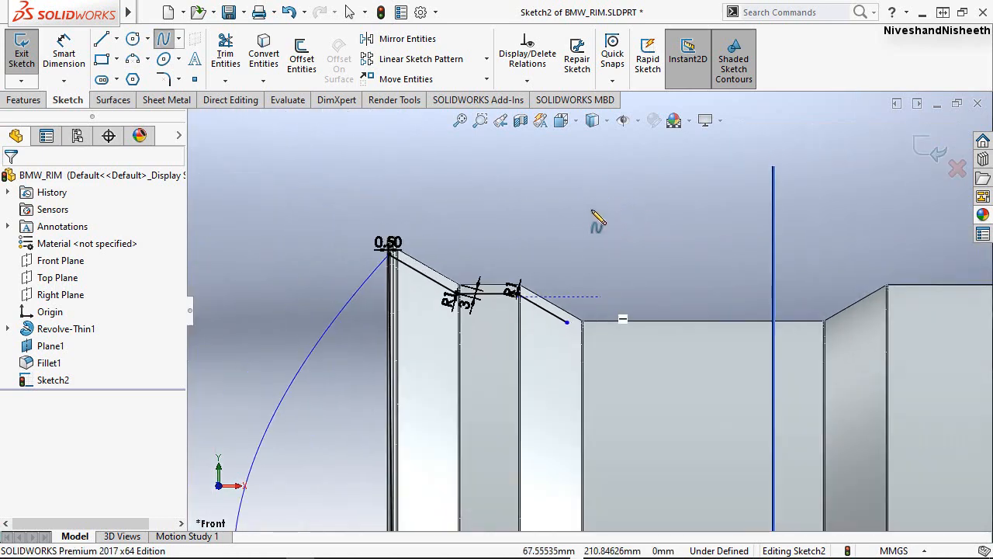
pyautogui.scroll(-3, 629, 468)
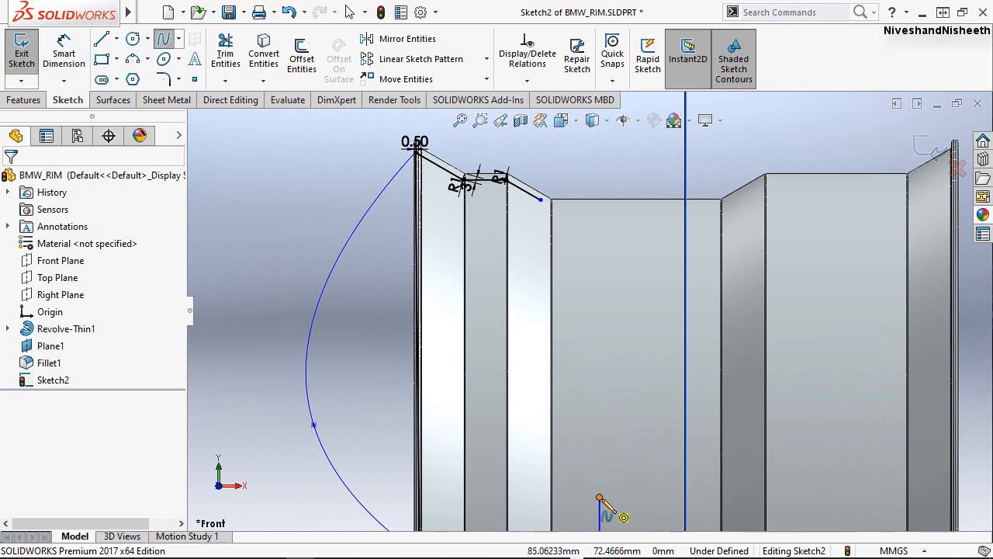
pyautogui.click(599, 497)
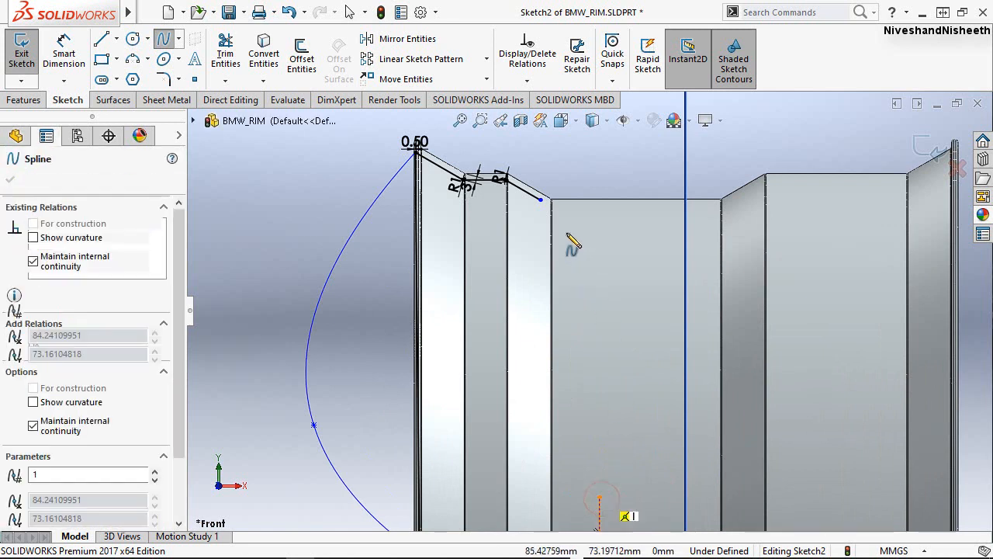
pyautogui.click(540, 200)
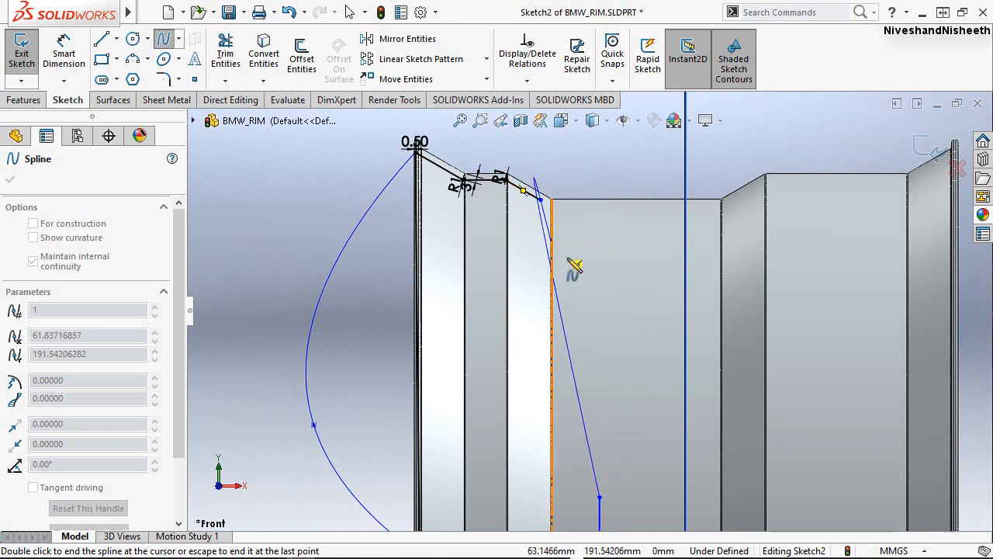
pyautogui.rightClick(555, 203)
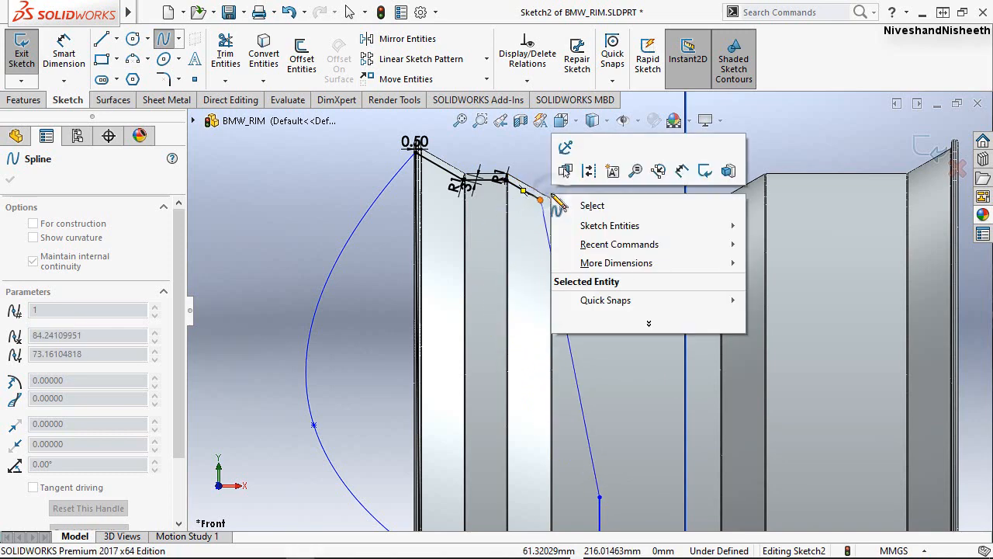
pyautogui.click(570, 204)
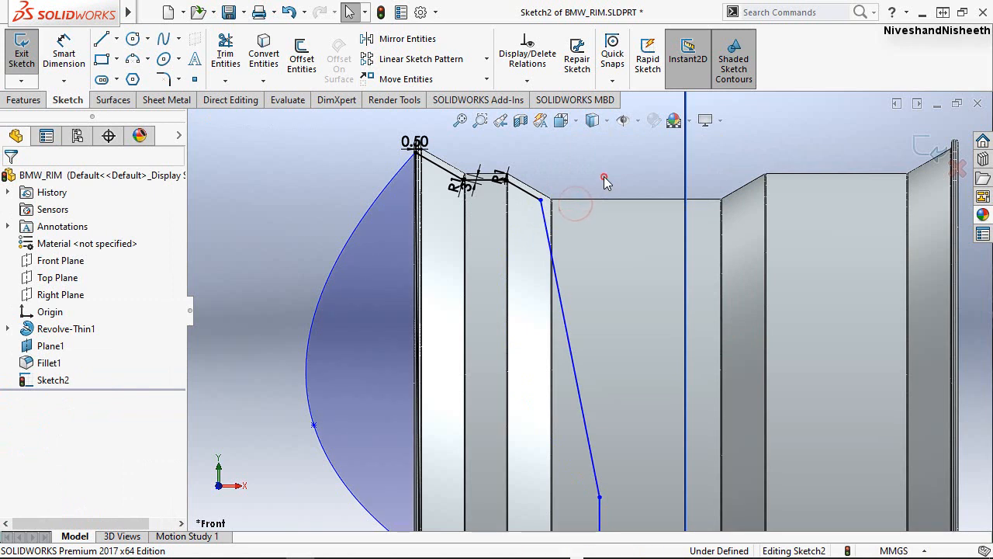
# Bend the new inner spline slightly toward the rim's outer face by shifting its lower tangent handle.
pyautogui.click(566, 339)
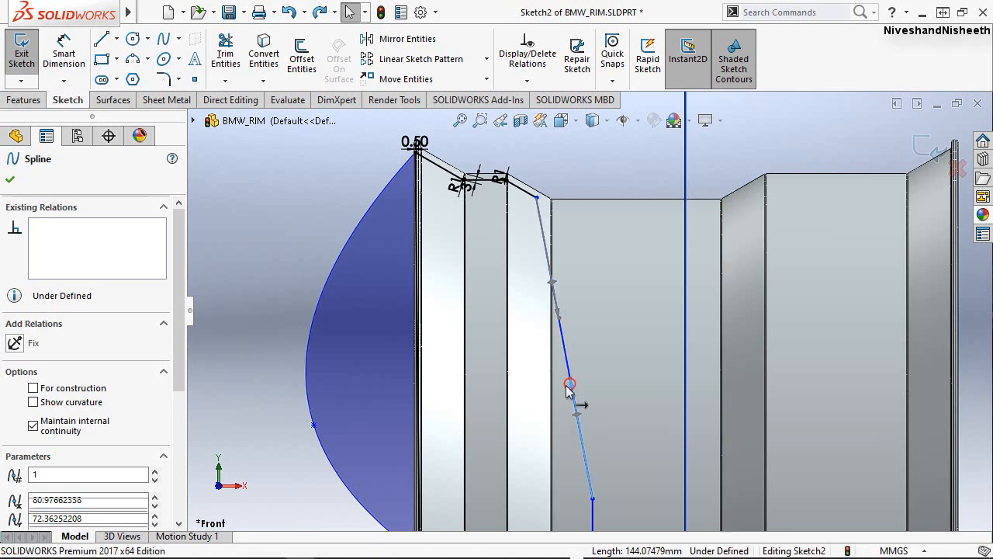
pyautogui.click(569, 385)
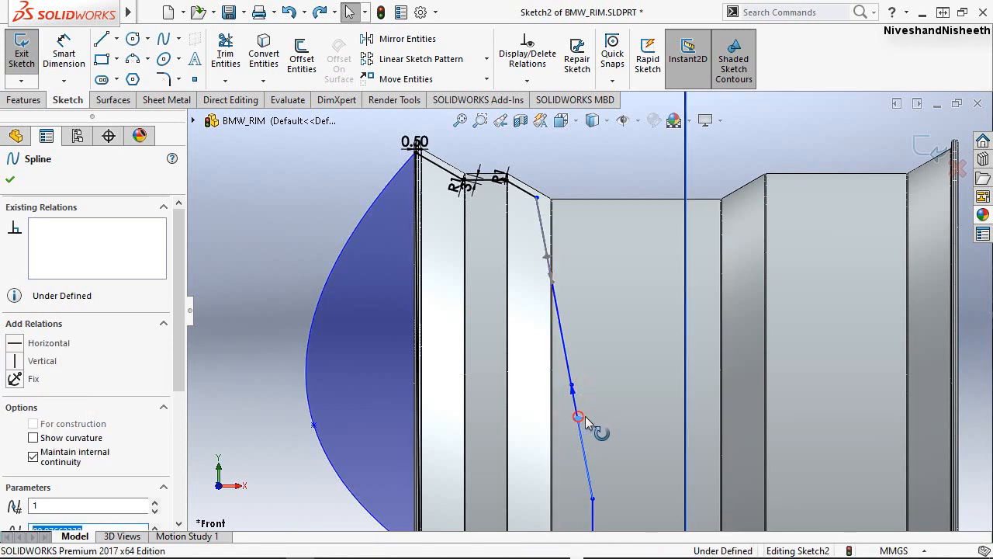
pyautogui.moveTo(584, 417); pyautogui.dragTo(570, 421)
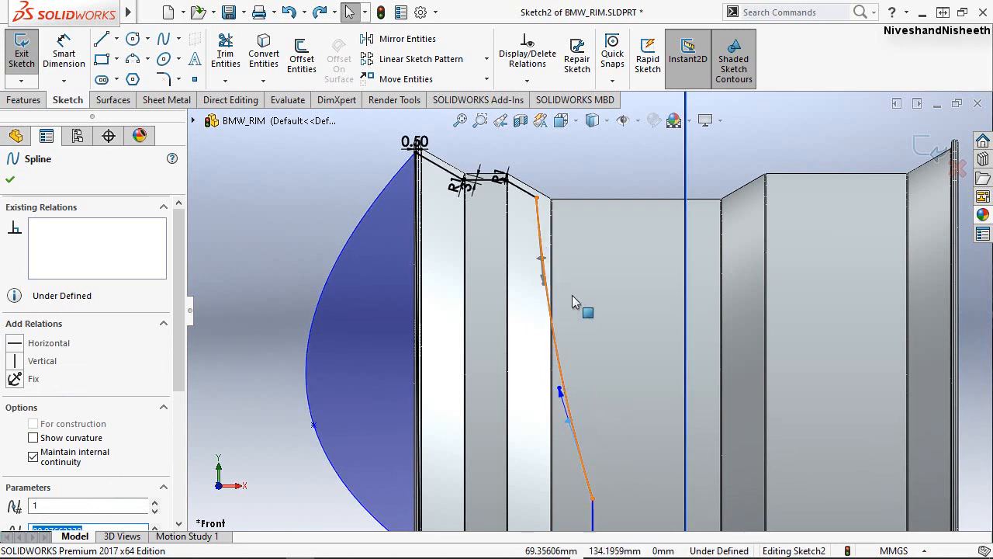
pyautogui.click(579, 167)
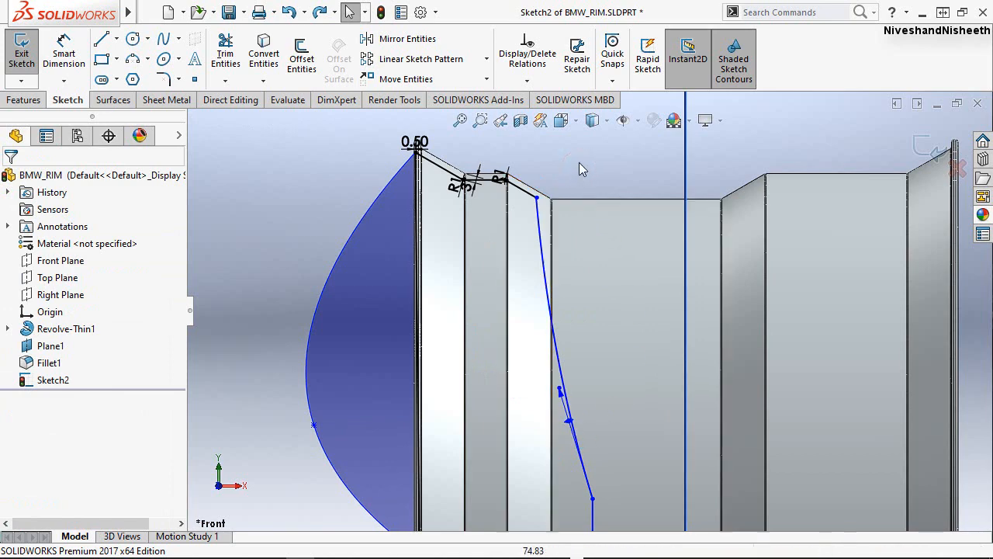
# Dimension the horizontal hub line 36.25 mm from the horizontal centerline.
pyautogui.scroll(2, 578, 159)
pyautogui.scroll(2, 573, 160)
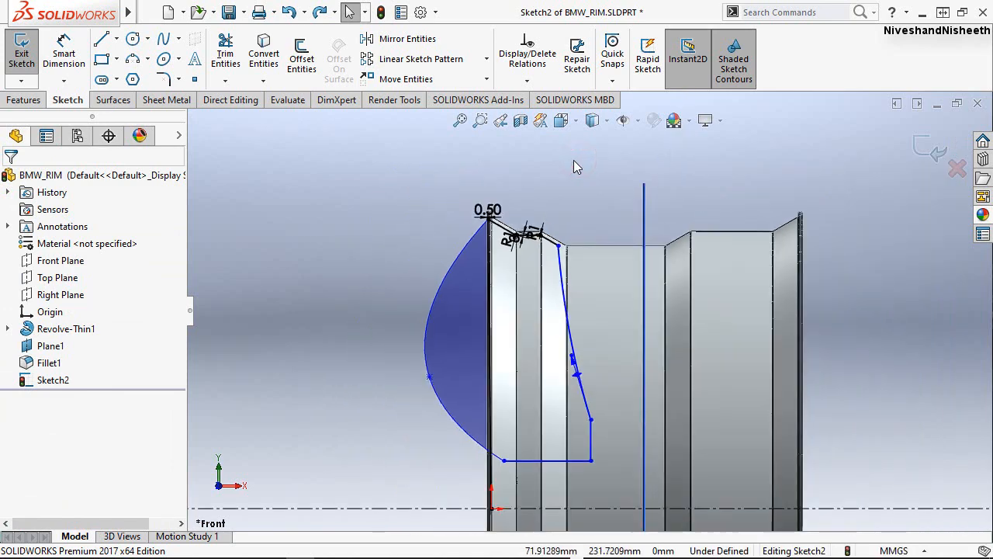
pyautogui.keyDown('ctrl'); pyautogui.moveTo(417, 461); pyautogui.dragTo(409, 377, button='middle'); pyautogui.keyUp('ctrl')
pyautogui.scroll(-4, 570, 419)
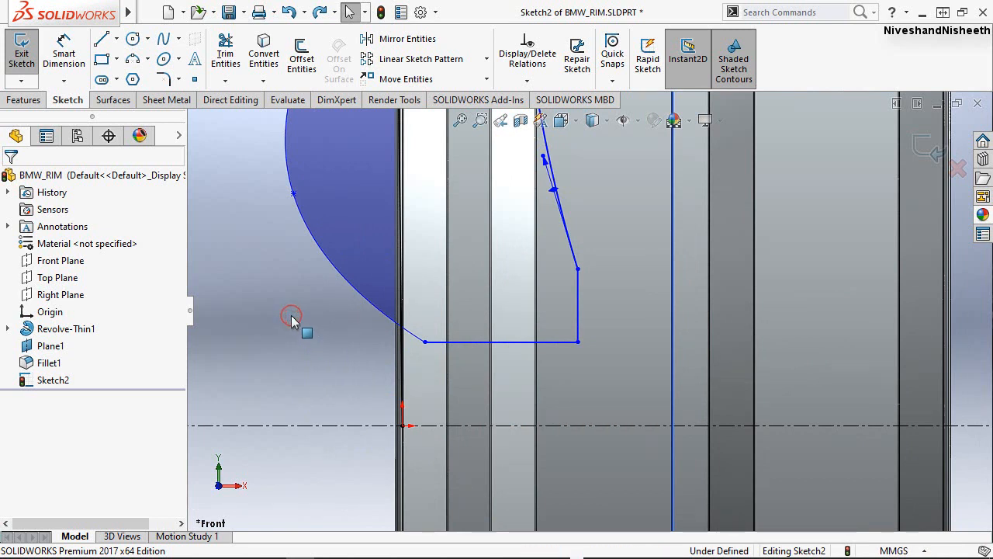
pyautogui.moveTo(291, 315); pyautogui.dragTo(293, 249, button='right')
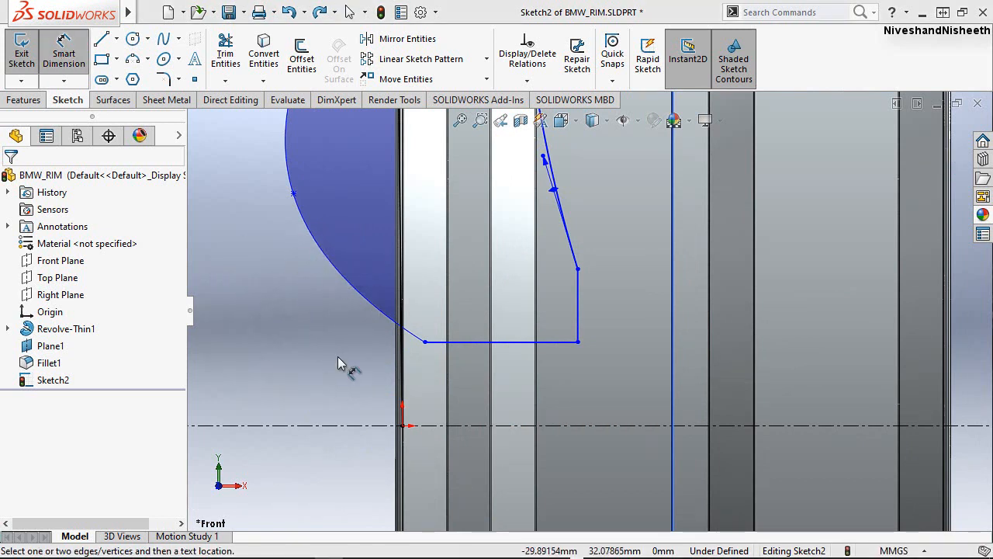
pyautogui.click(563, 342)
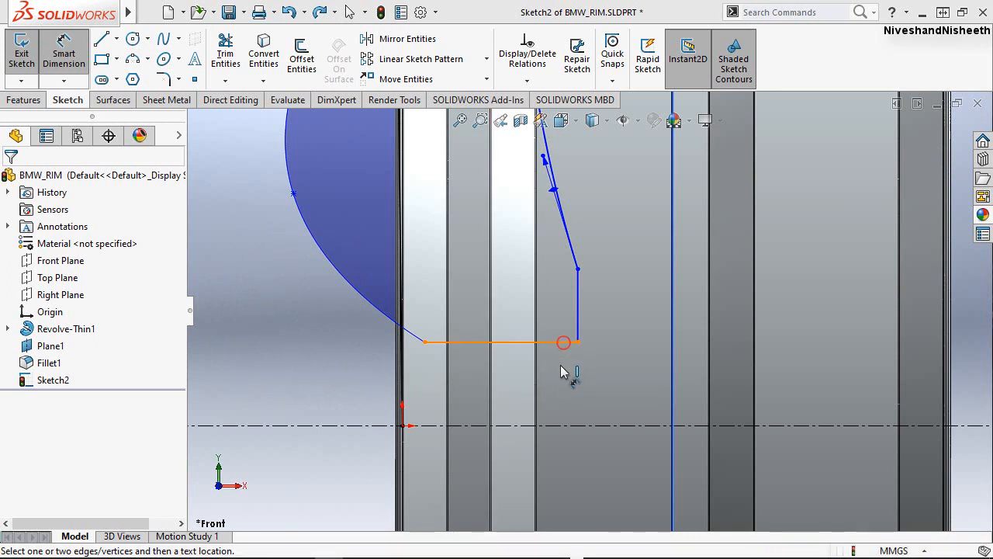
pyautogui.click(576, 426)
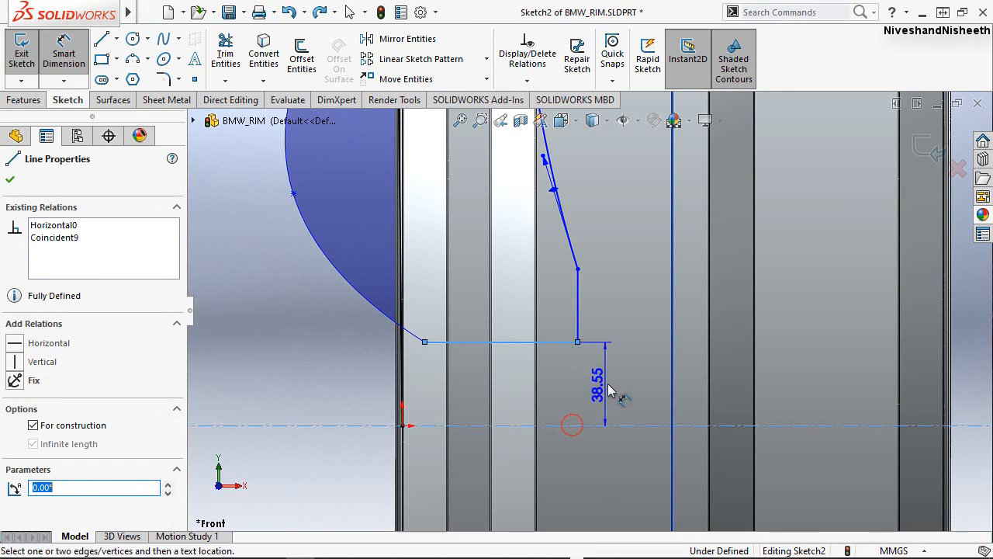
pyautogui.click(609, 391)
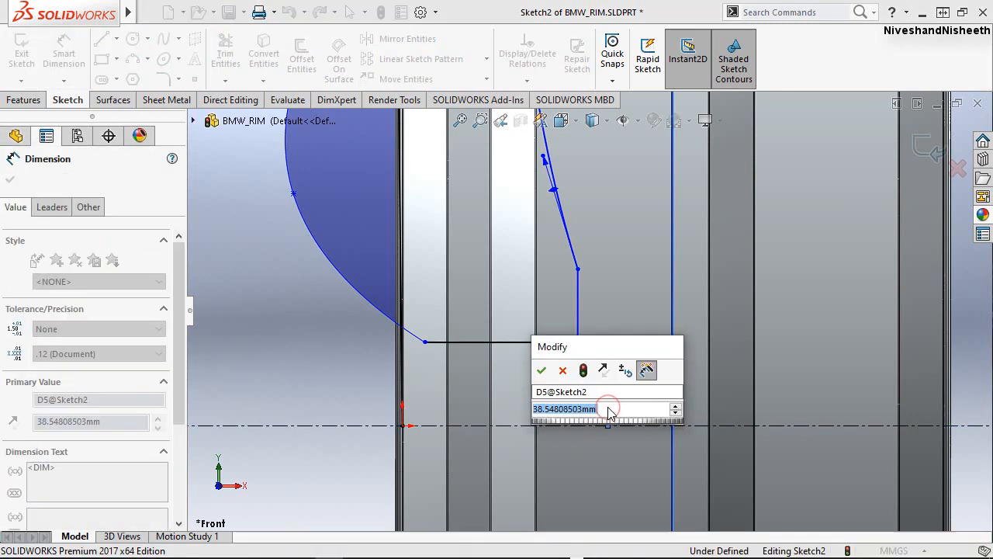
pyautogui.write('36.25')
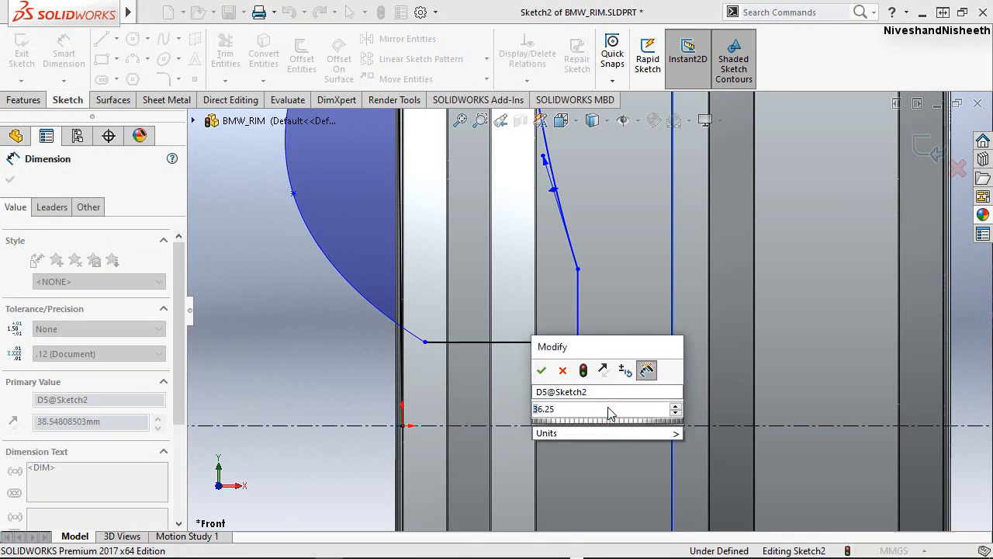
pyautogui.press('Return')
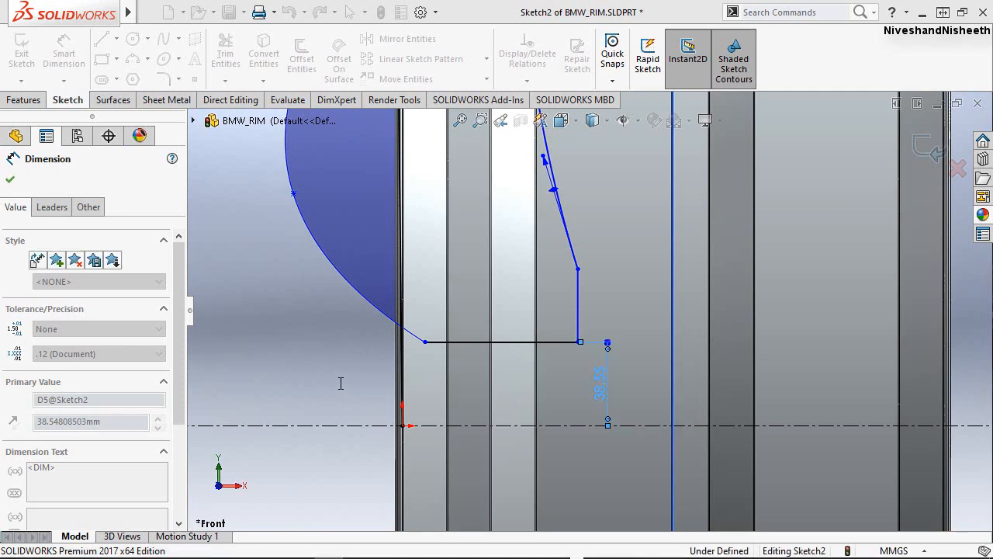
# Dimension the vertical hub line's upper endpoint 70 mm from the horizontal centerline.
pyautogui.click(641, 426)
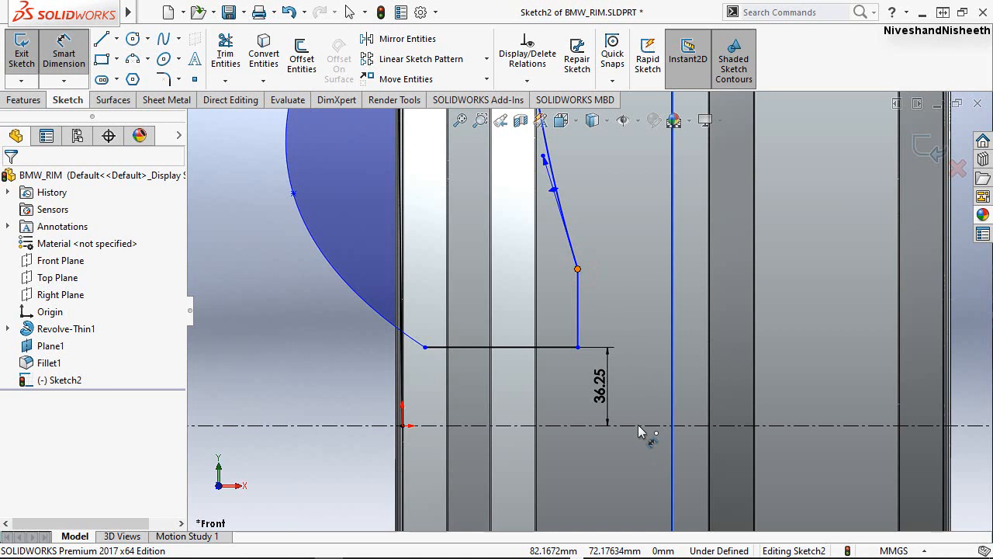
pyautogui.click(656, 342)
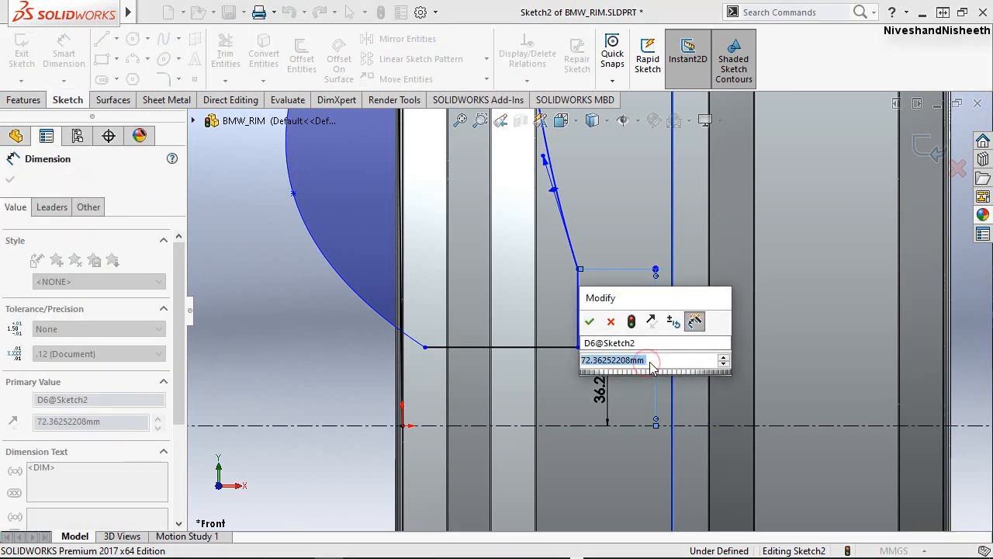
pyautogui.write('70')
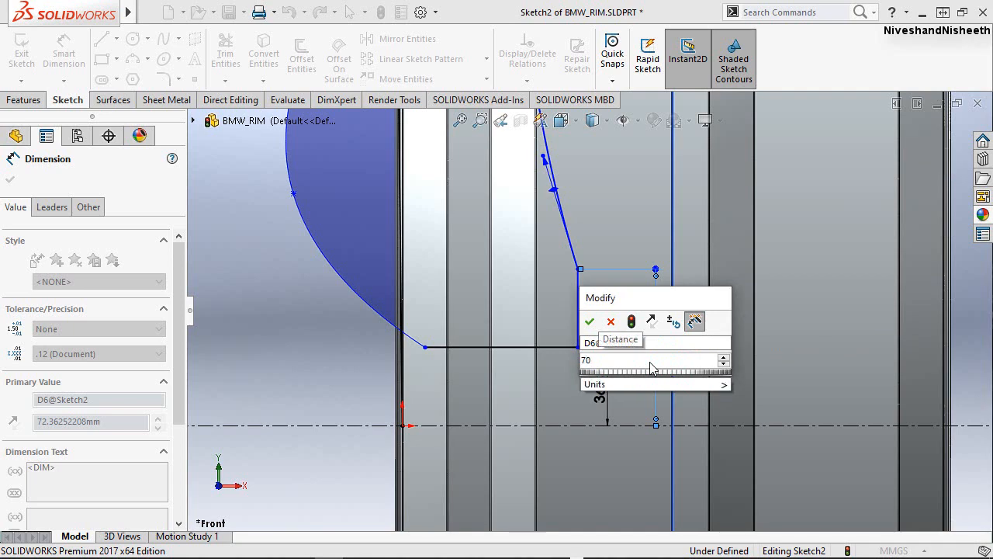
pyautogui.press('Return')
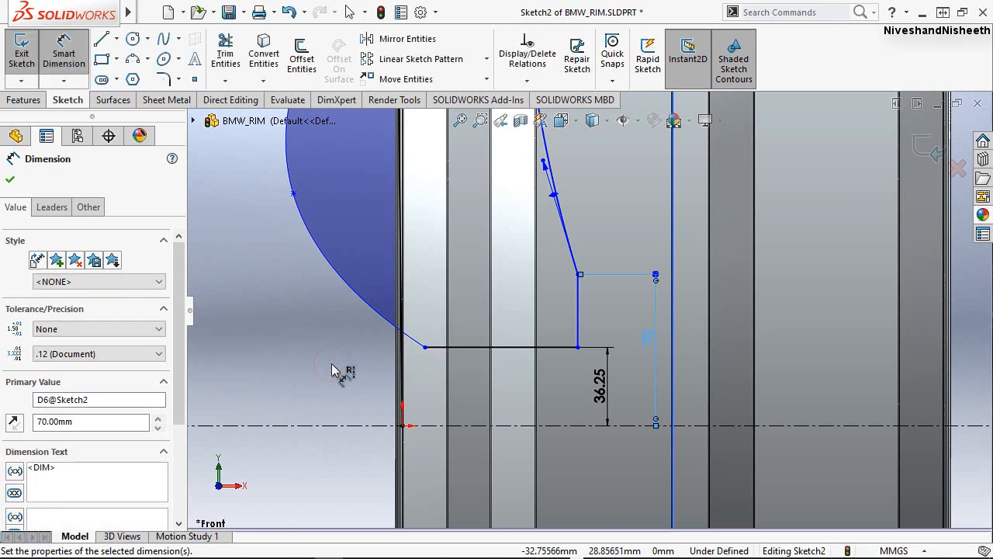
# Dimension the outer spline's intermediate point 75 mm above the horizontal centerline.
pyautogui.click(293, 338)
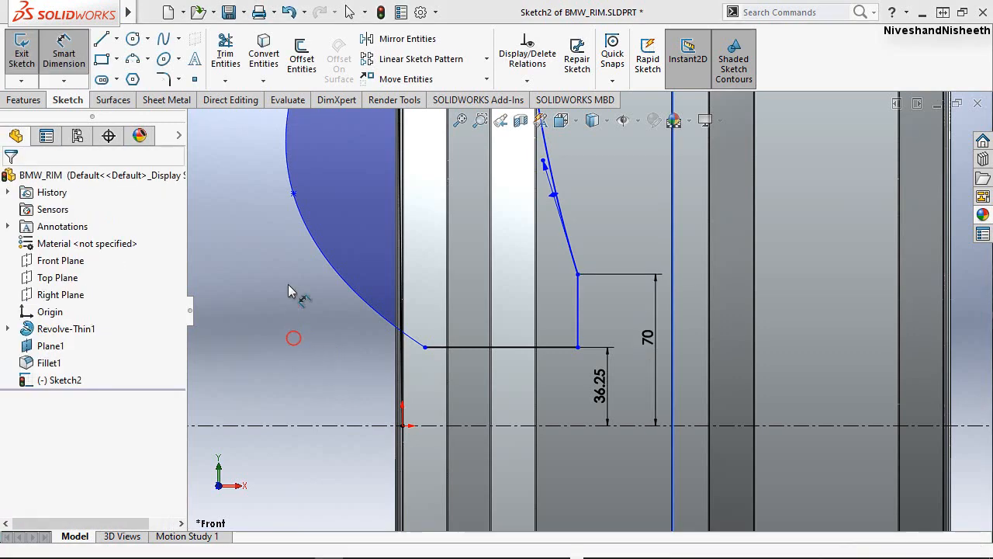
pyautogui.click(339, 425)
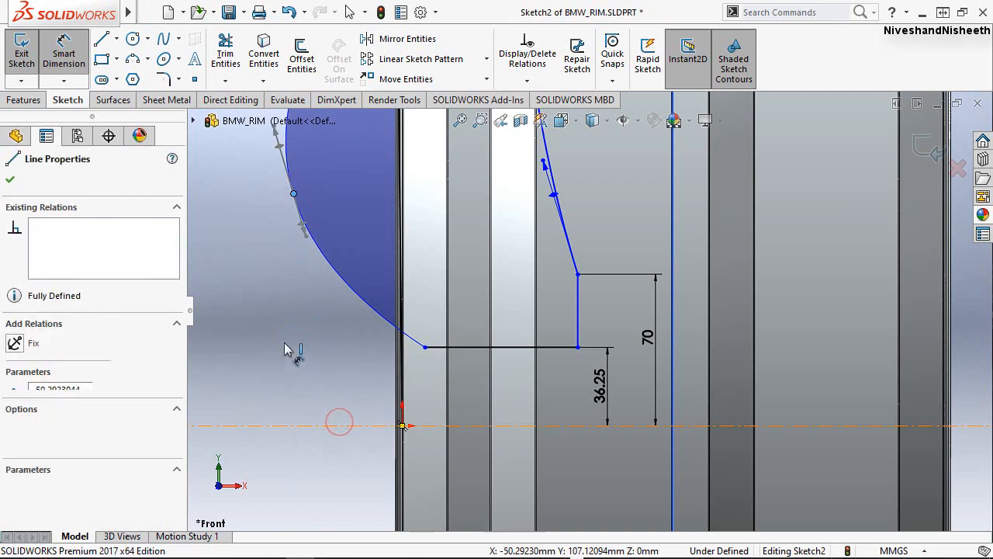
pyautogui.click(270, 336)
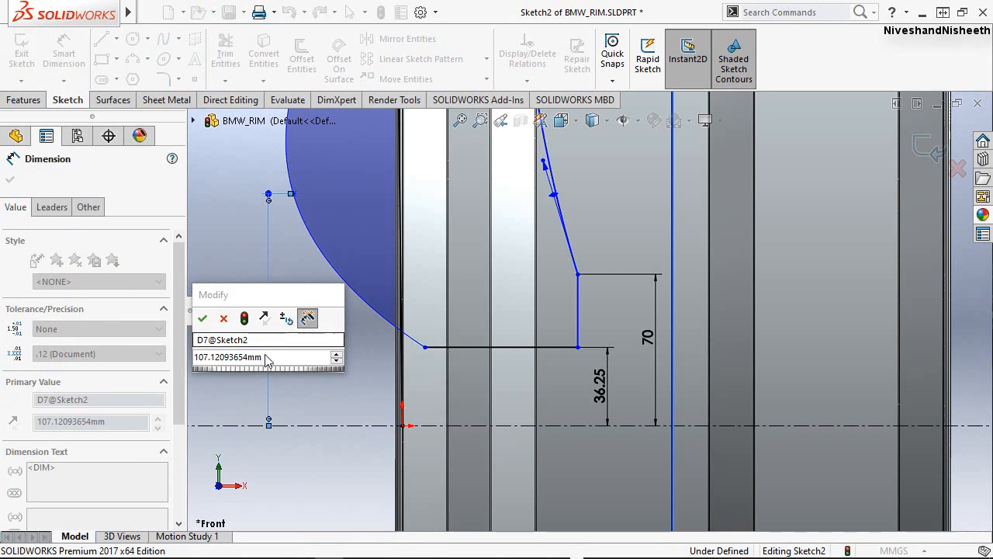
pyautogui.doubleClick(232, 357)
pyautogui.write('7')
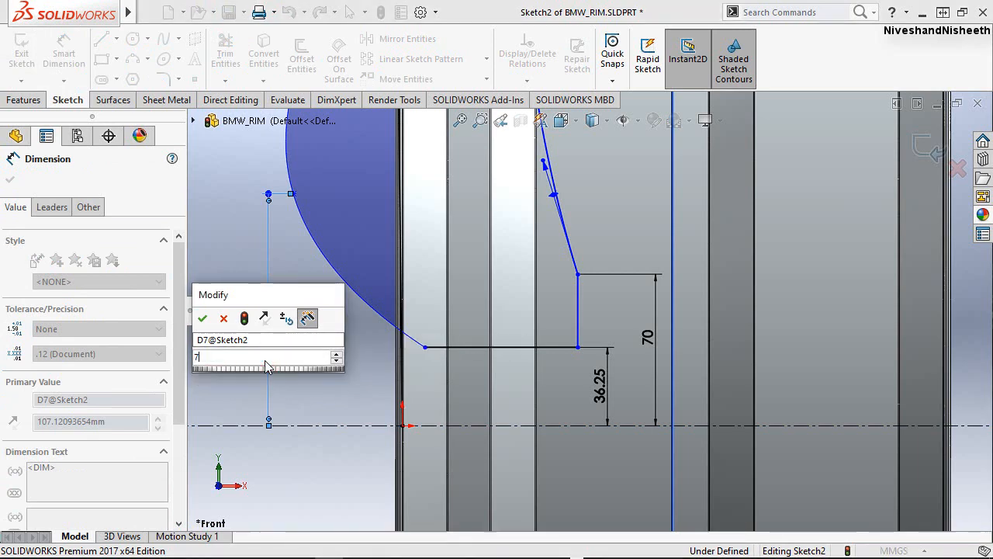
pyautogui.write('5')
pyautogui.press('Return')
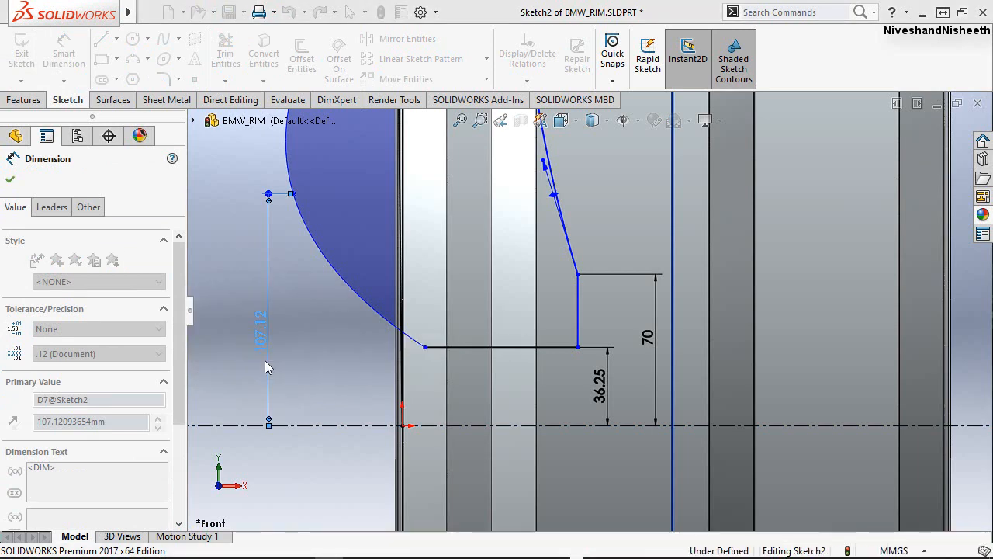
pyautogui.click(317, 355)
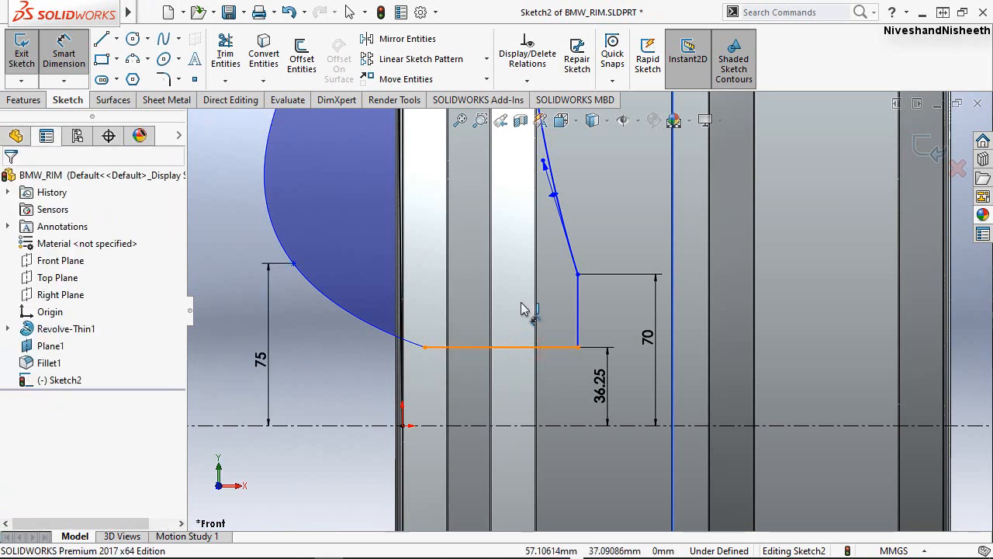
# Dimension the horizontal hub line's length as 132 mm.
pyautogui.click(522, 346)
pyautogui.click(525, 304)
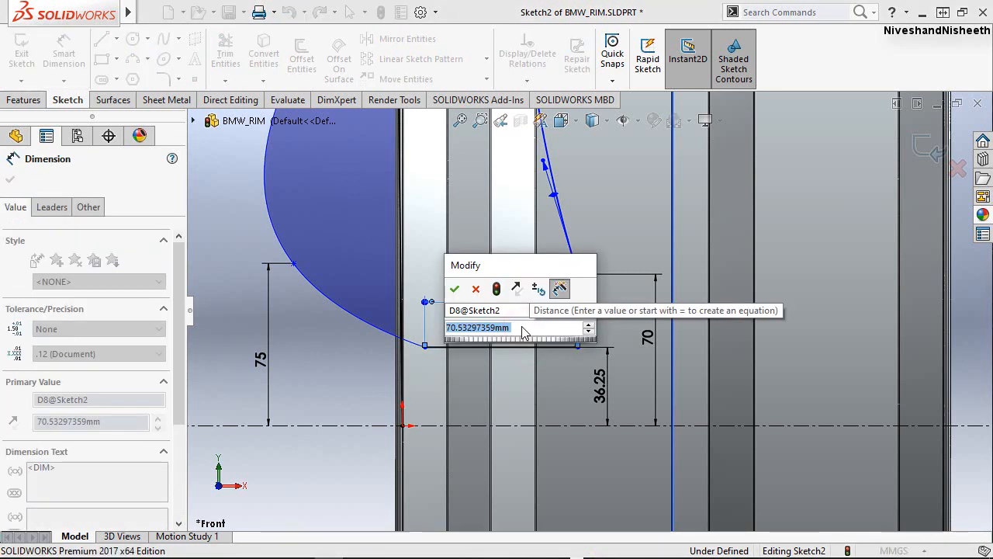
pyautogui.write('13')
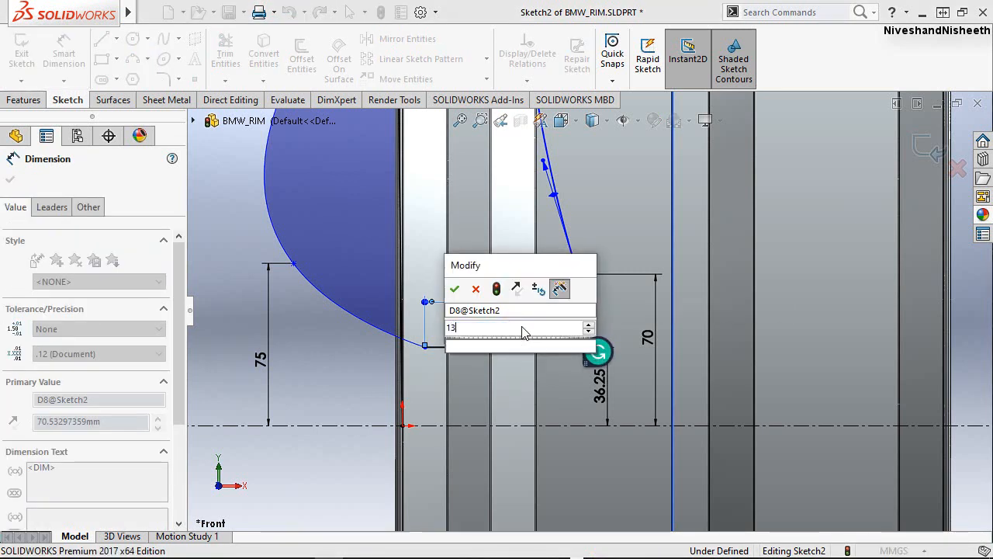
pyautogui.write('2')
pyautogui.press('Escape')
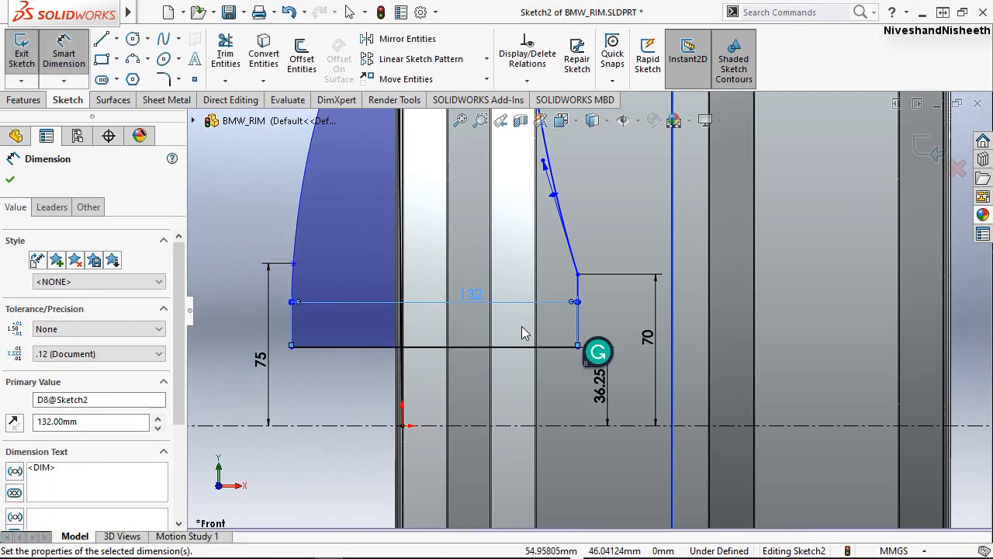
# Dimension the lower endpoint of the vertical hub line 95.5 mm horizontally from the origin.
pyautogui.click(347, 382)
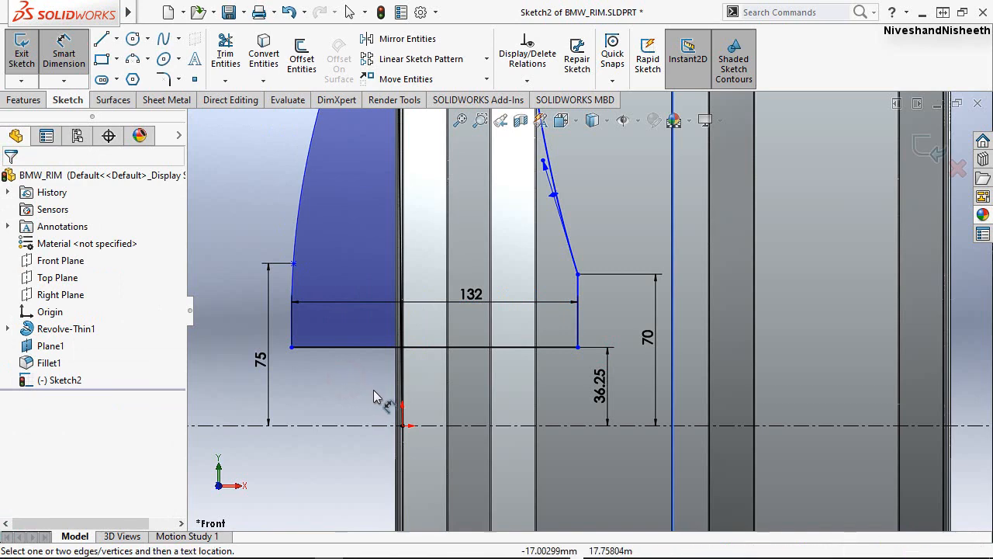
pyautogui.press('Escape')
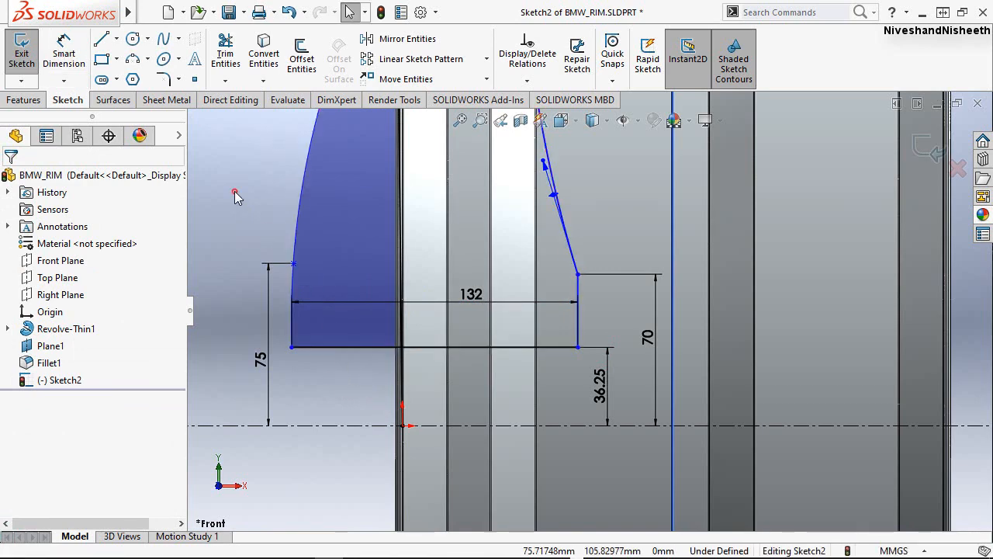
pyautogui.scroll(-2, 341, 378)
pyautogui.scroll(5, 352, 377)
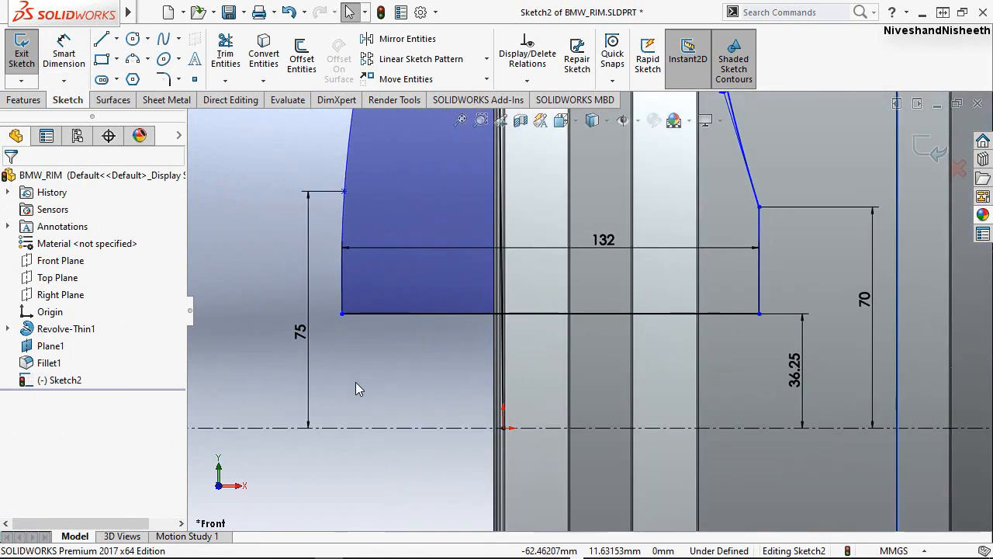
pyautogui.moveTo(845, 380); pyautogui.dragTo(840, 288, button='right')
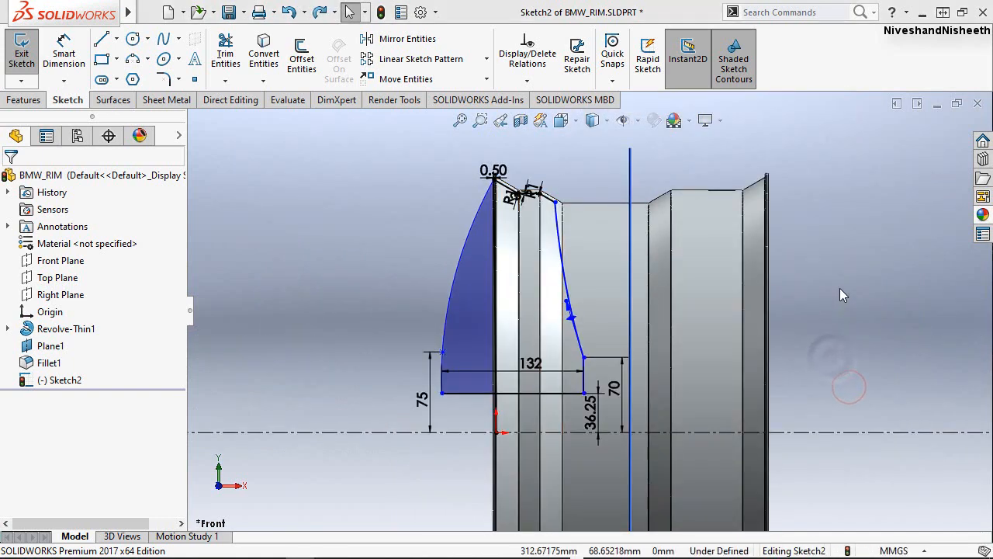
pyautogui.click(495, 435)
pyautogui.click(584, 393)
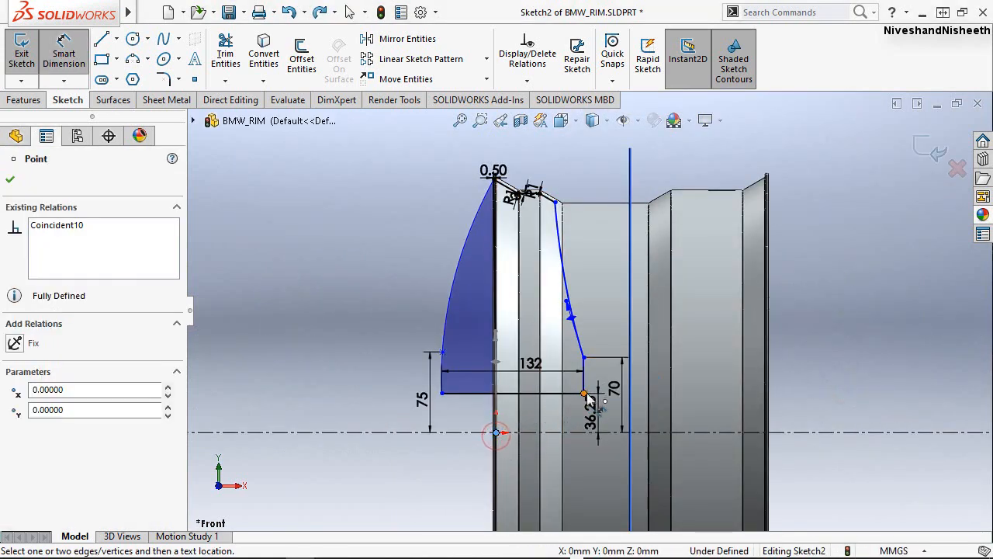
pyautogui.click(571, 472)
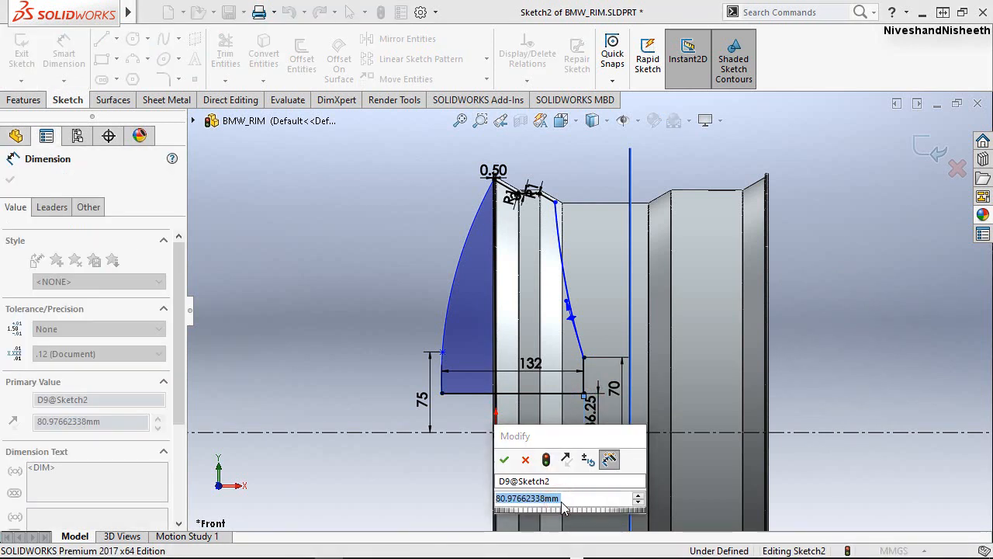
pyautogui.write('95')
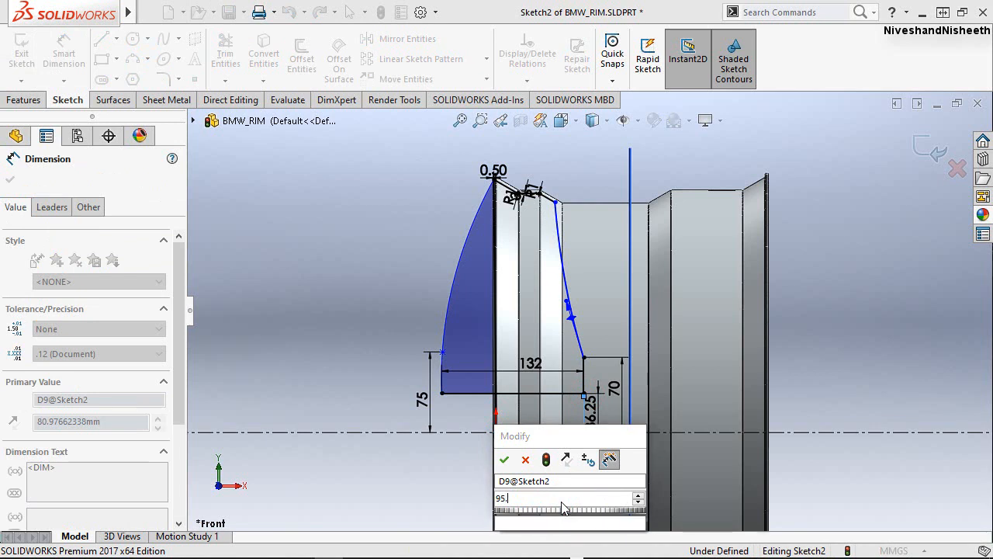
pyautogui.write('.5')
pyautogui.press('Escape')
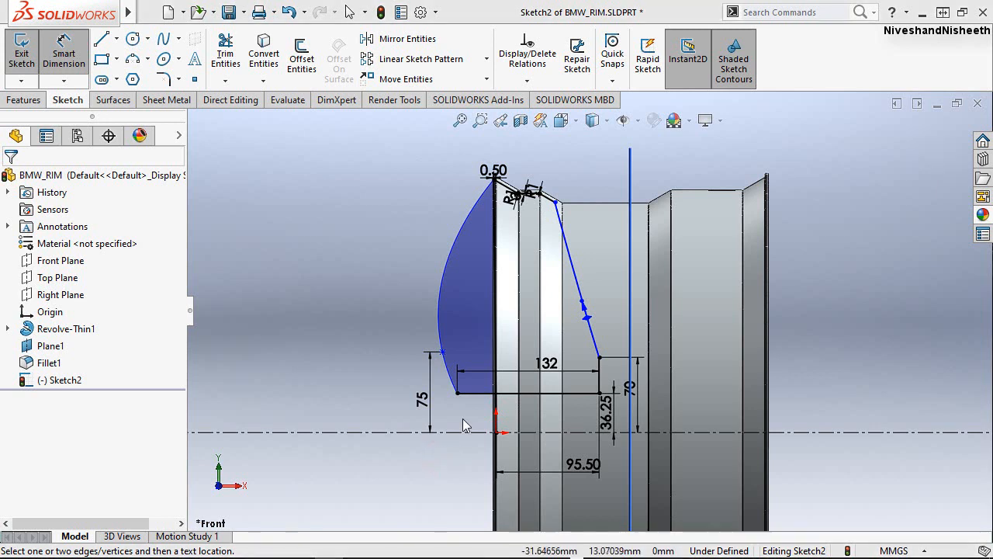
# Dimension the horizontal distance between the outer spline's intermediate point and the vertical hub line's upper endpoint as 140 mm.
pyautogui.click(442, 351)
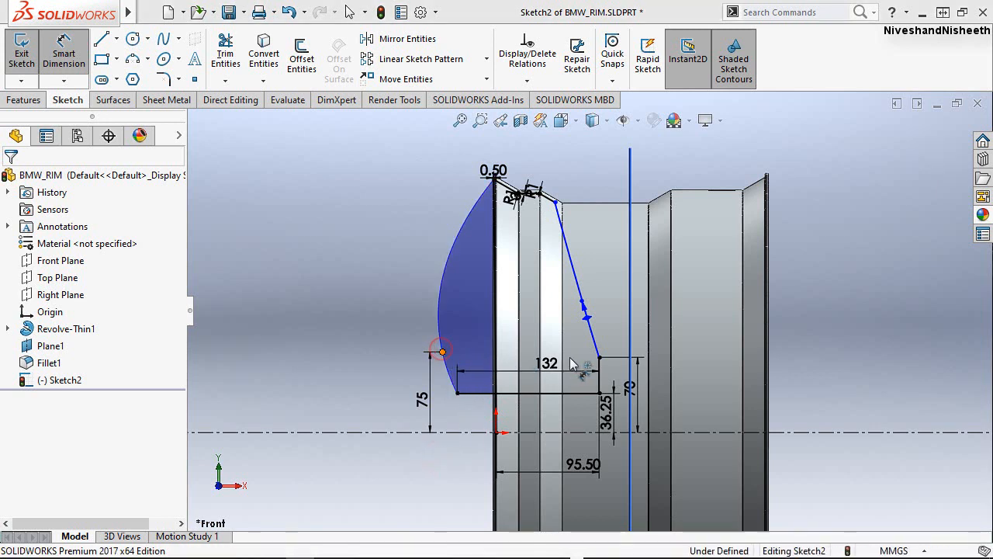
pyautogui.click(601, 358)
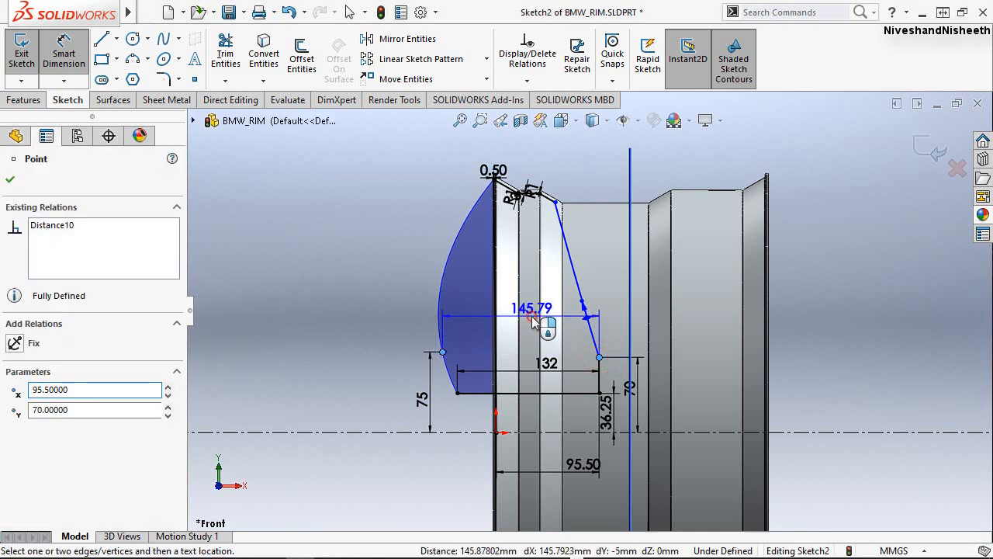
pyautogui.click(534, 319)
pyautogui.write('140')
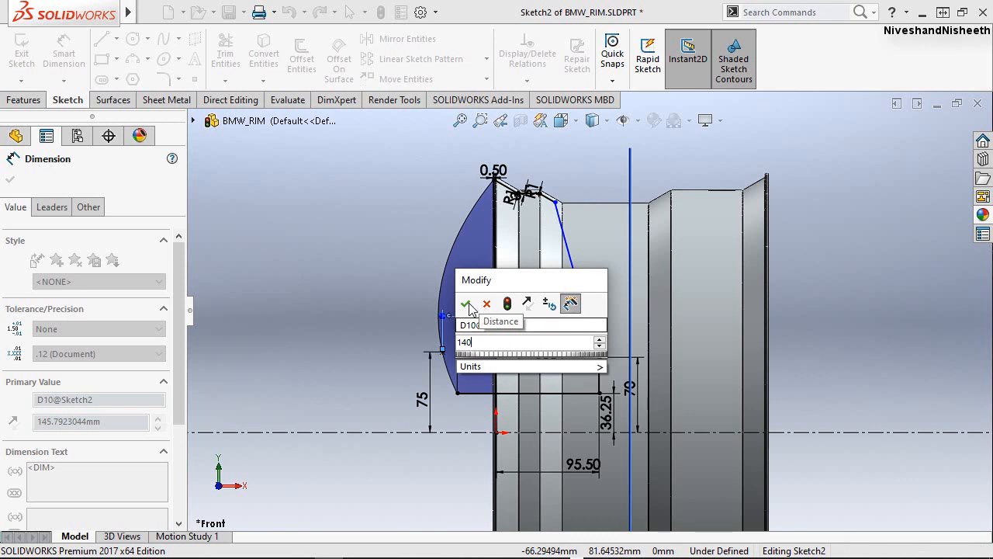
pyautogui.press('Return')
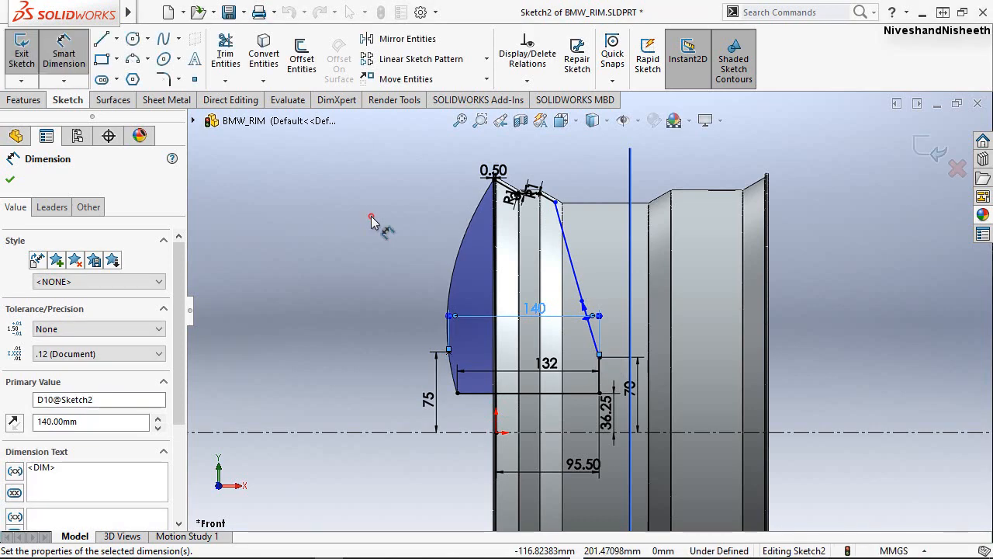
pyautogui.click(371, 219)
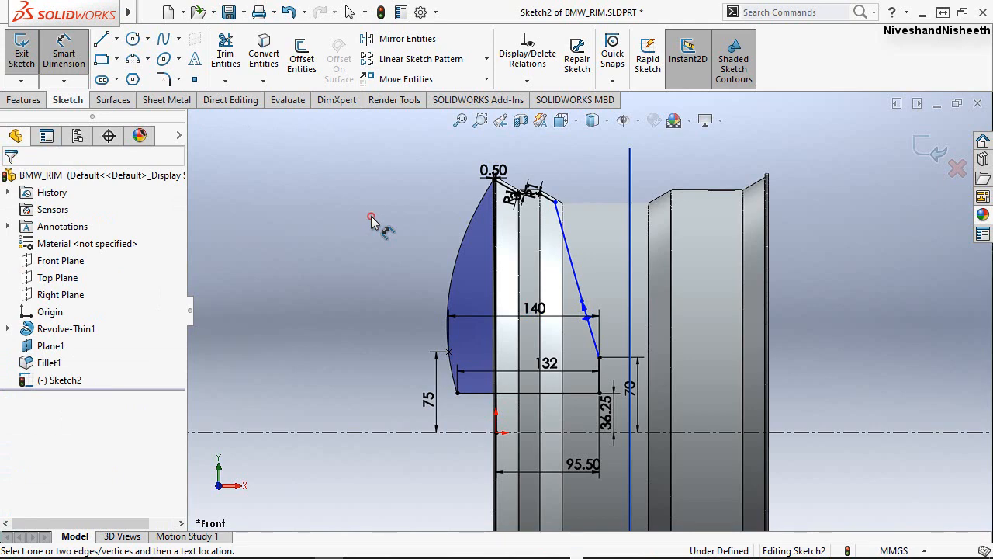
pyautogui.click(357, 357)
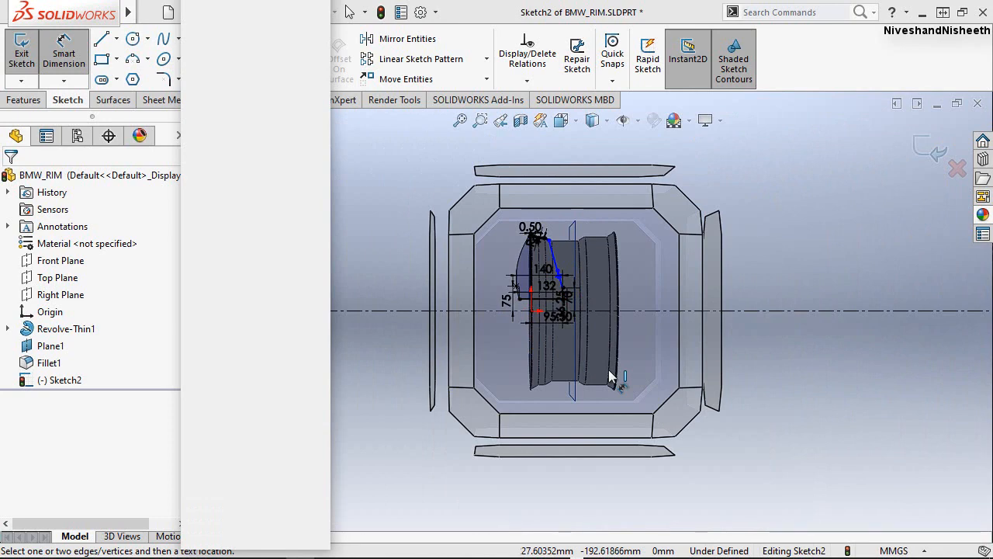
pyautogui.press('Escape')
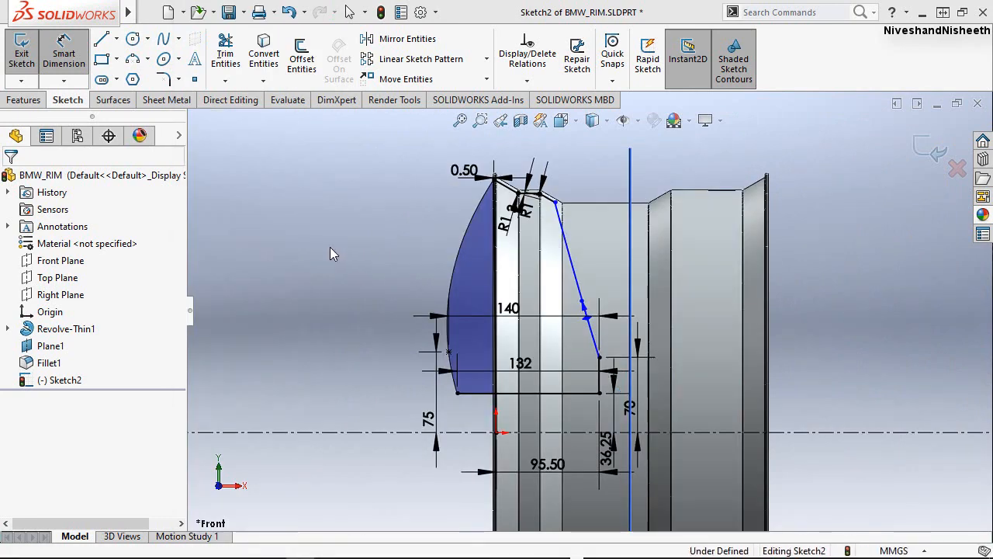
pyautogui.click(330, 247)
pyautogui.scroll(4, 619, 357)
pyautogui.press('Escape')
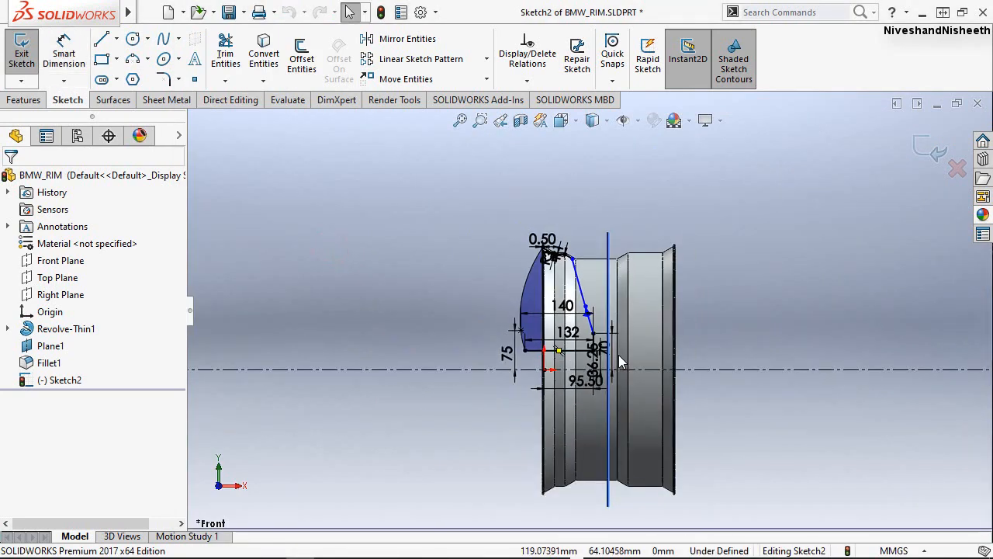
# Rotate the inner spline's lower tangent handle toward the outer spline and constrain it with a Horizontal relation.
pyautogui.scroll(-5, 597, 334)
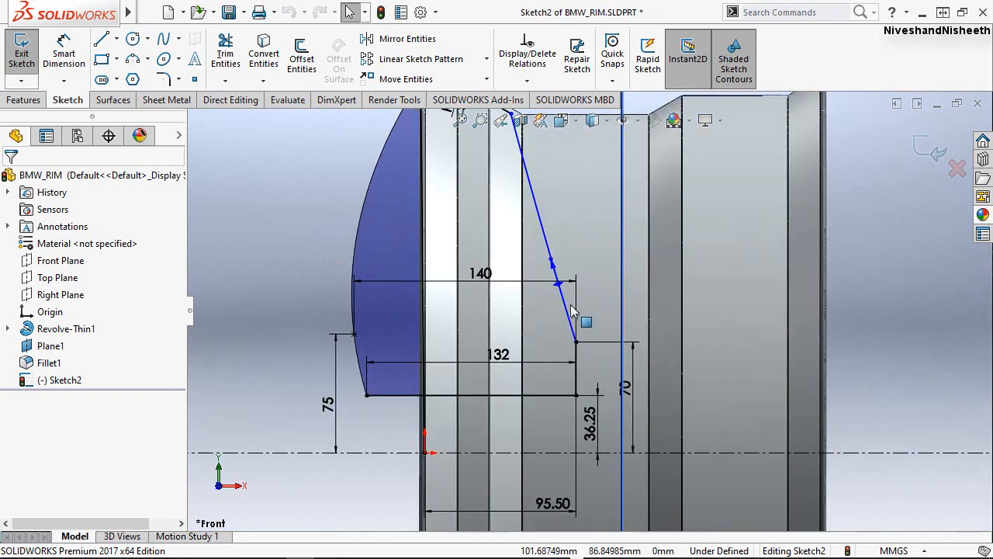
pyautogui.click(552, 281)
pyautogui.moveTo(554, 284); pyautogui.dragTo(536, 341)
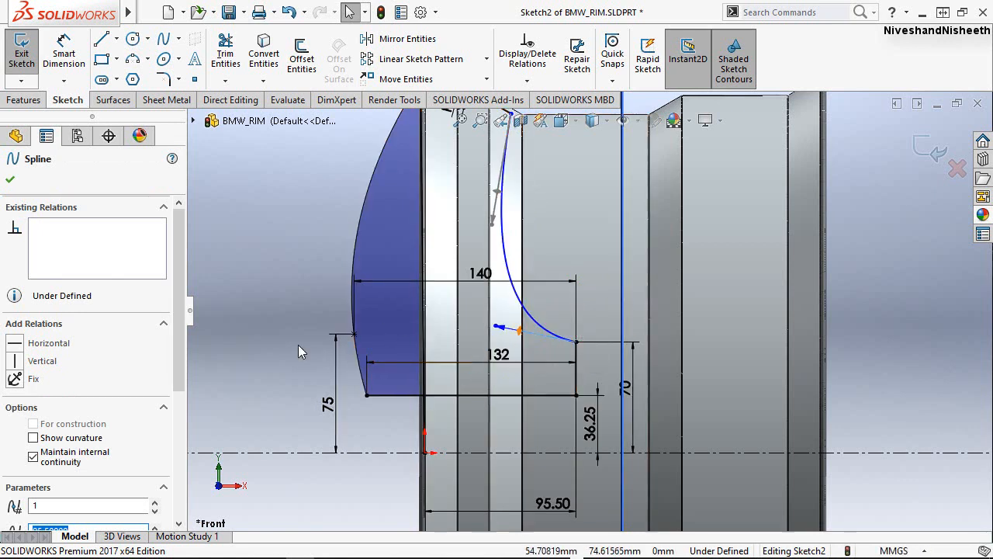
pyautogui.click(15, 343)
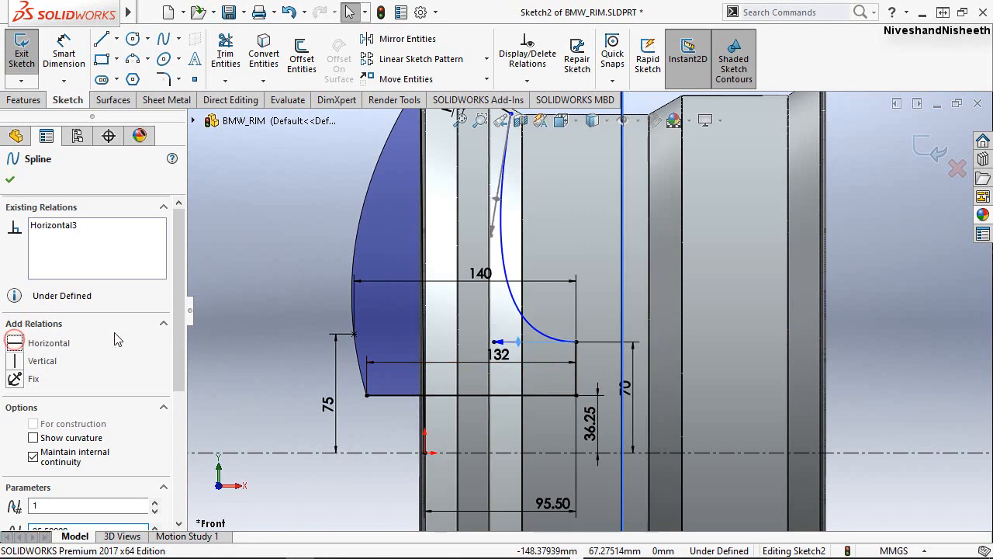
pyautogui.click(266, 281)
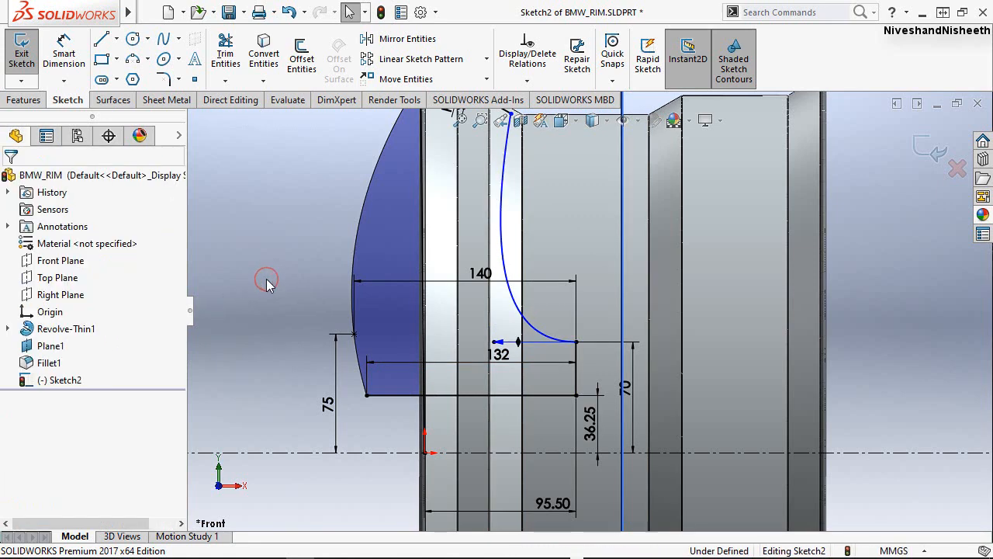
# Dimension the inner spline's lower tangent handle with a magnitude of 212 mm.
pyautogui.scroll(-1, 543, 325)
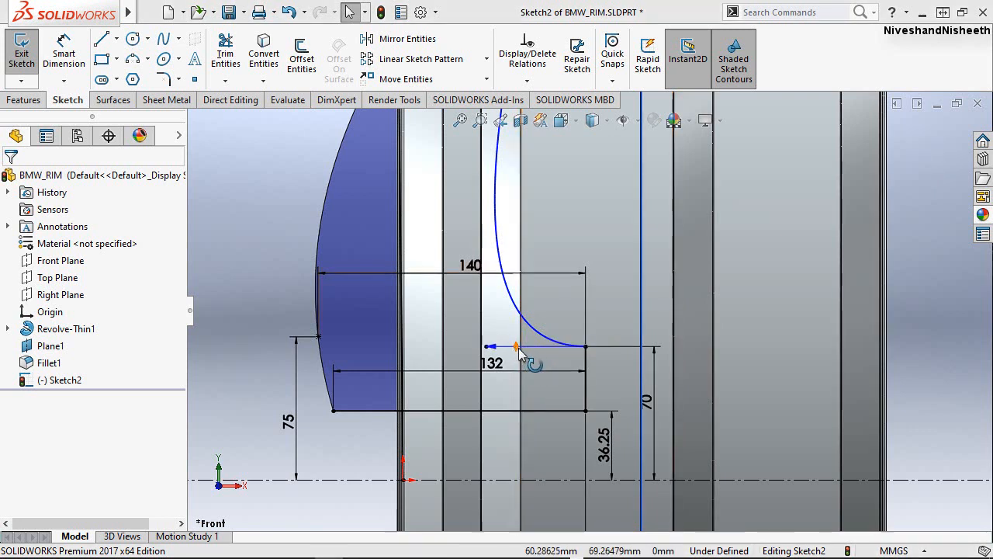
pyautogui.click(64, 54)
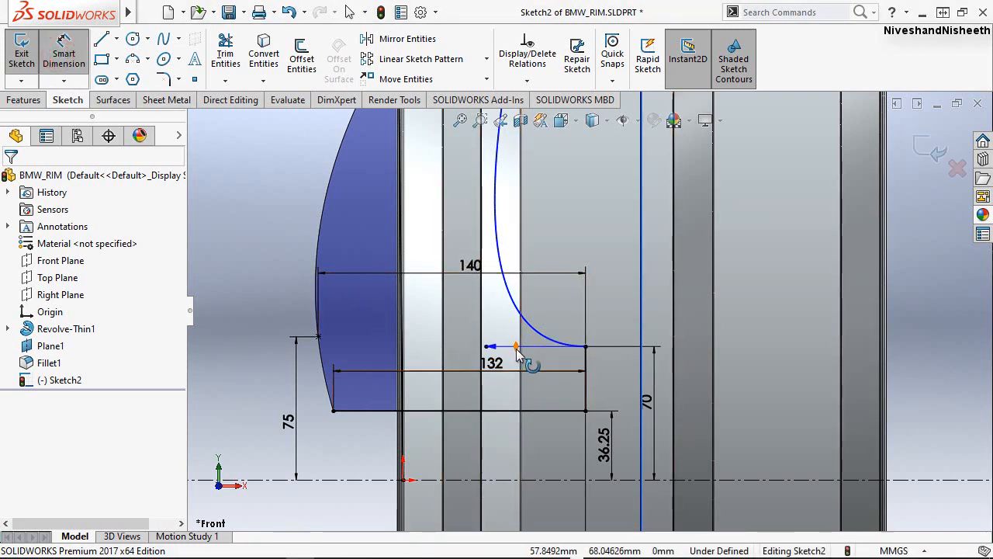
pyautogui.click(545, 307)
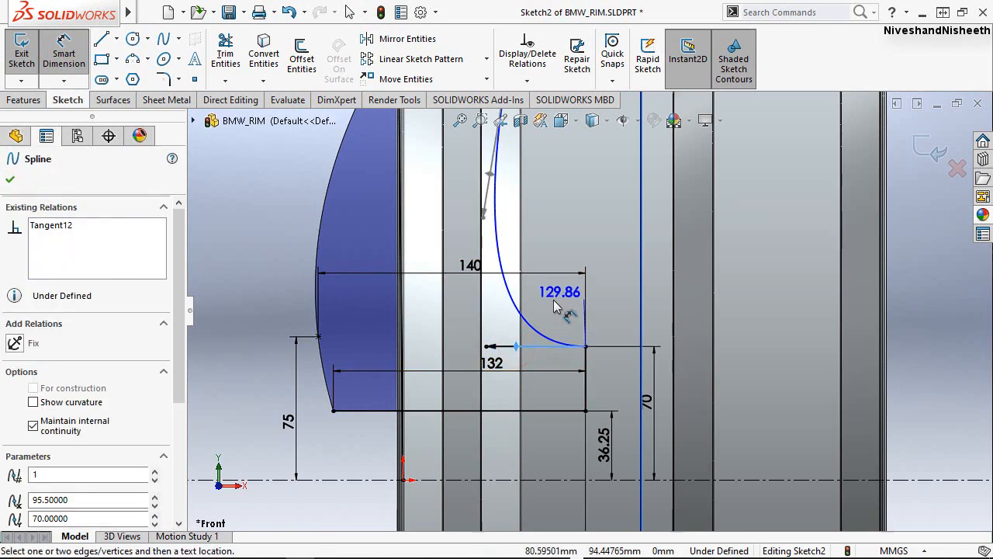
pyautogui.click(543, 309)
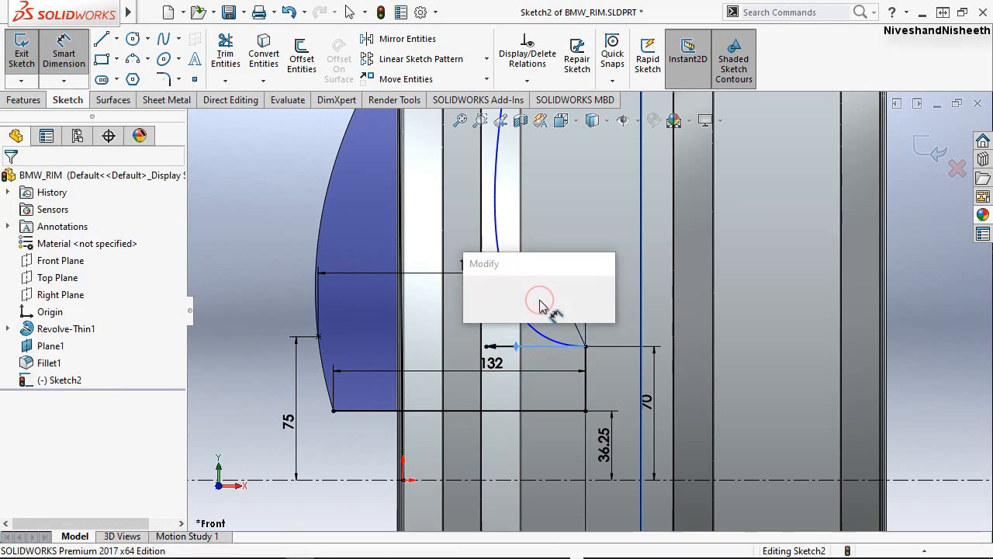
pyautogui.write('212')
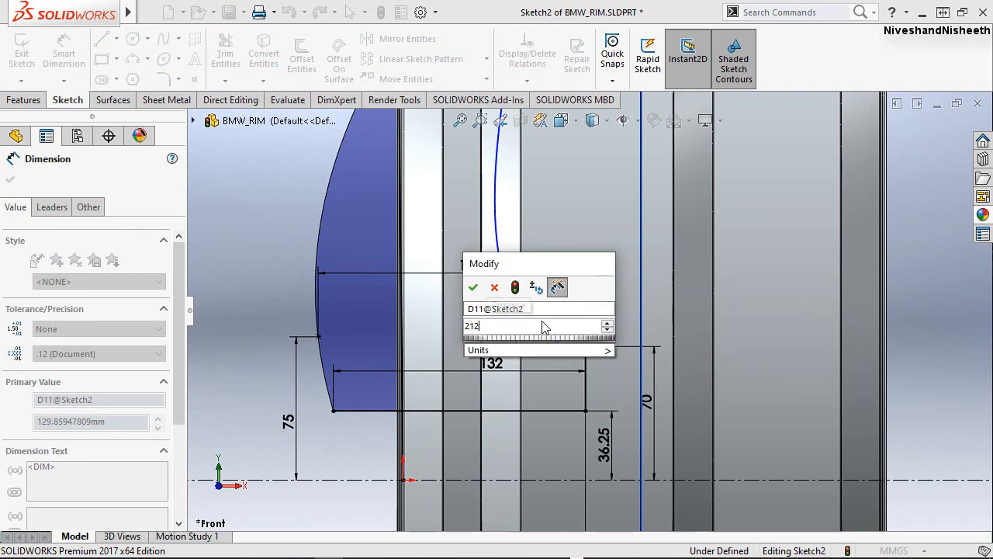
pyautogui.click(474, 290)
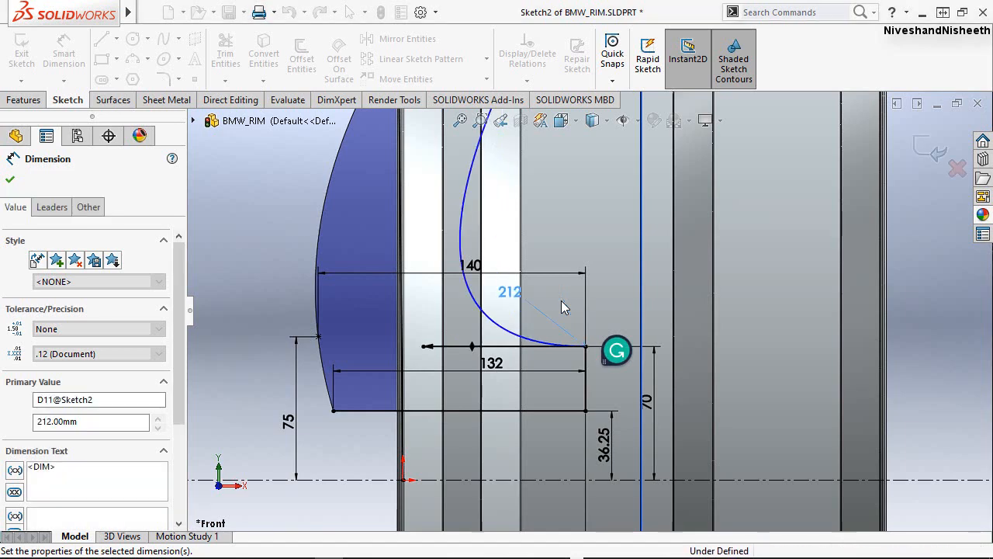
pyautogui.click(274, 240)
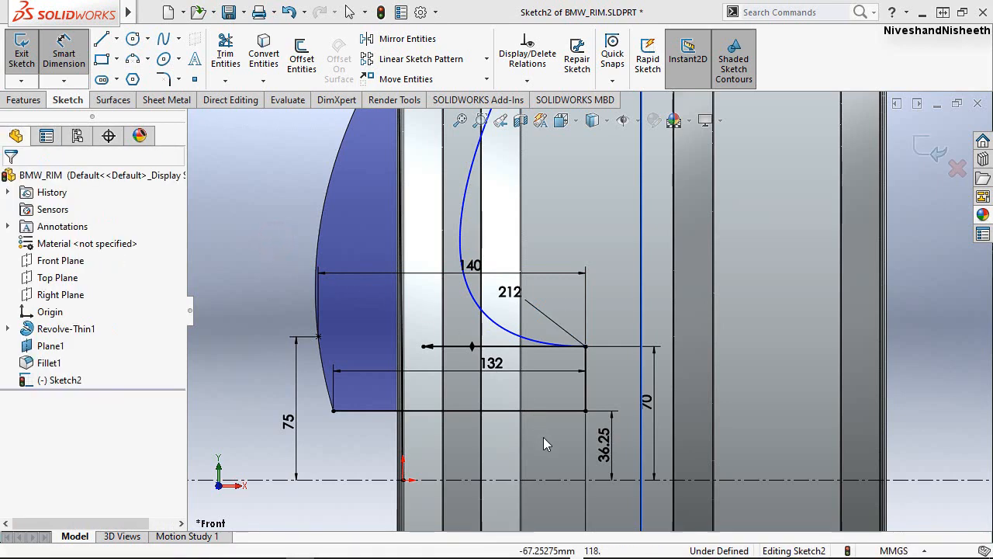
pyautogui.press('Escape')
# Reshape the inner spline by adjusting the tangent handle at its upper endpoint, giving the curve a steeper upper section.
pyautogui.scroll(1, 528, 407)
pyautogui.scroll(-2, 526, 405)
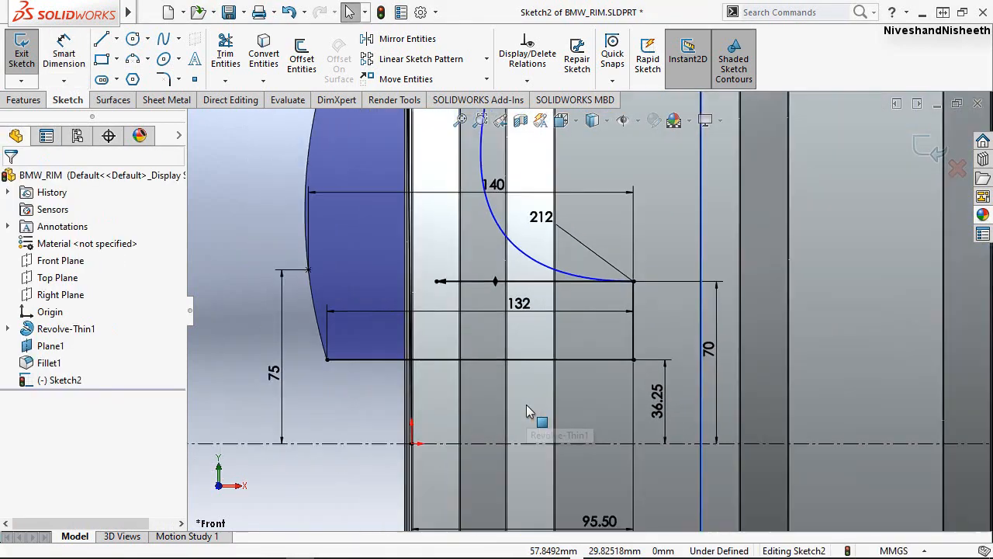
pyautogui.scroll(4, 527, 402)
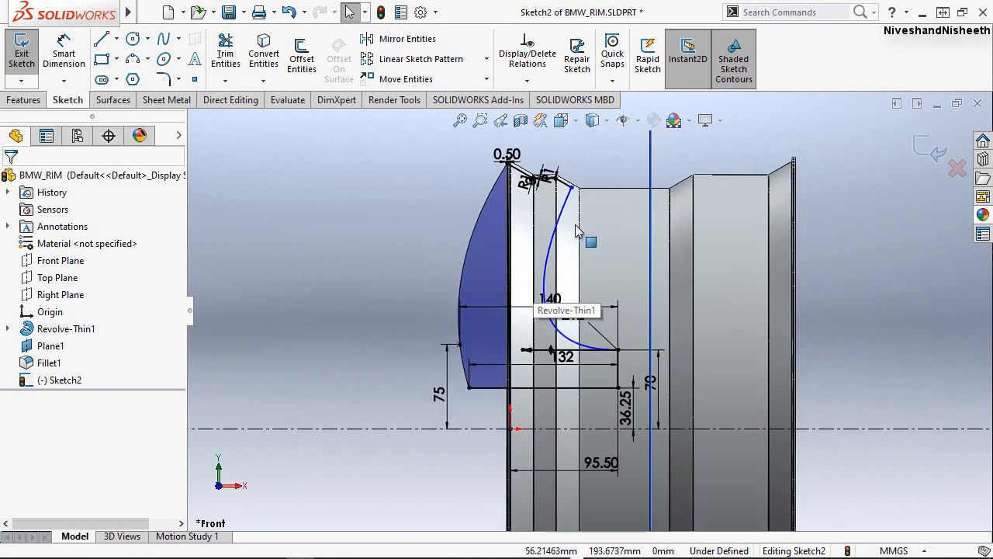
pyautogui.scroll(-4, 572, 229)
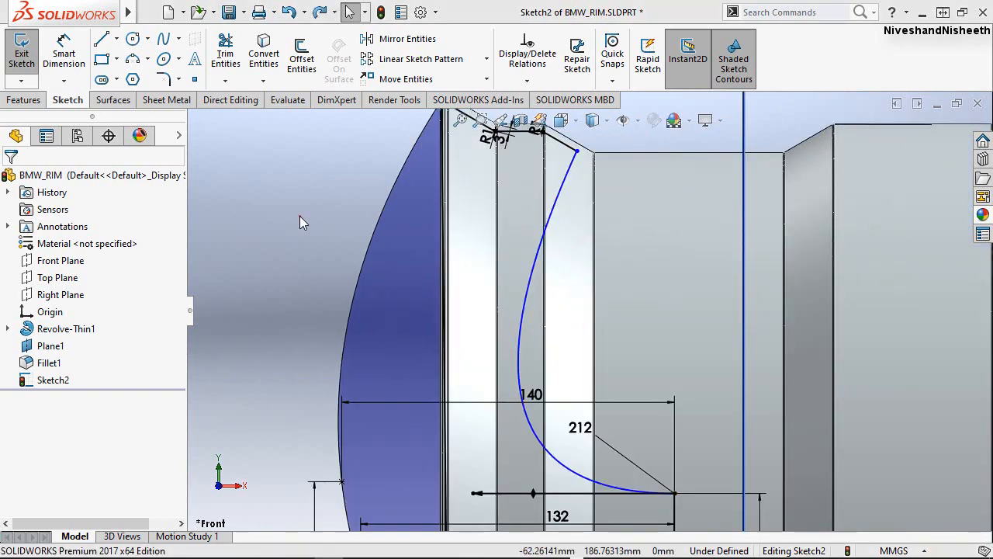
pyautogui.click(301, 216)
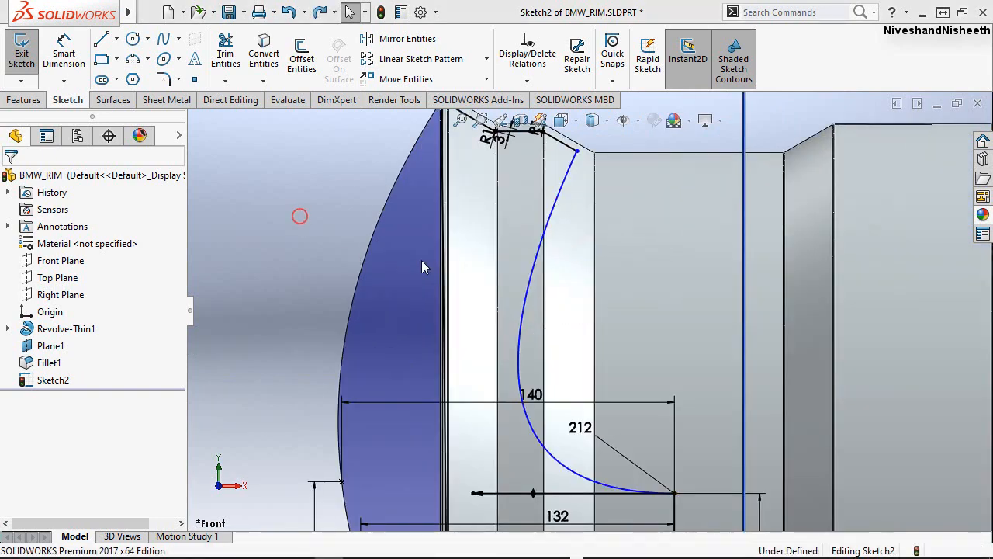
pyautogui.click(533, 277)
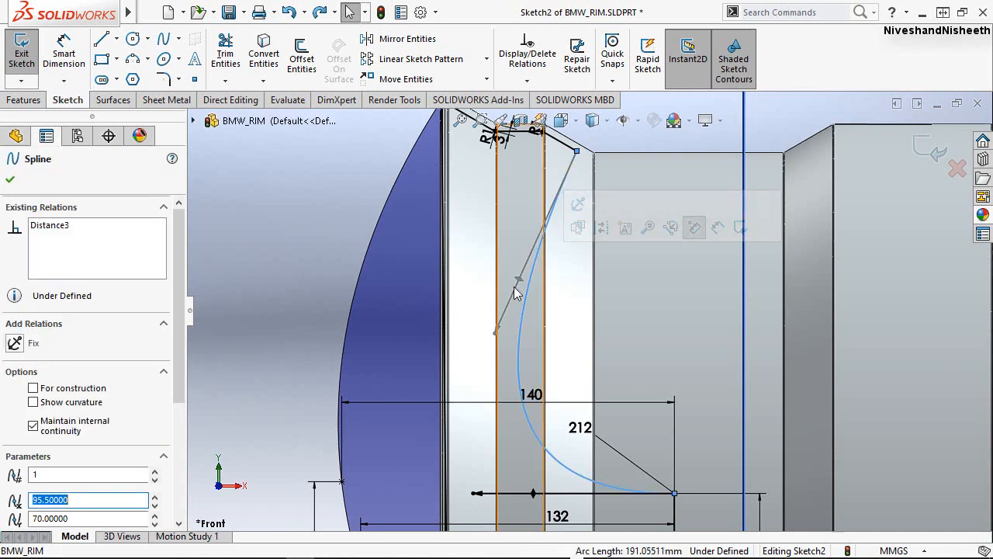
pyautogui.moveTo(519, 280); pyautogui.dragTo(538, 285)
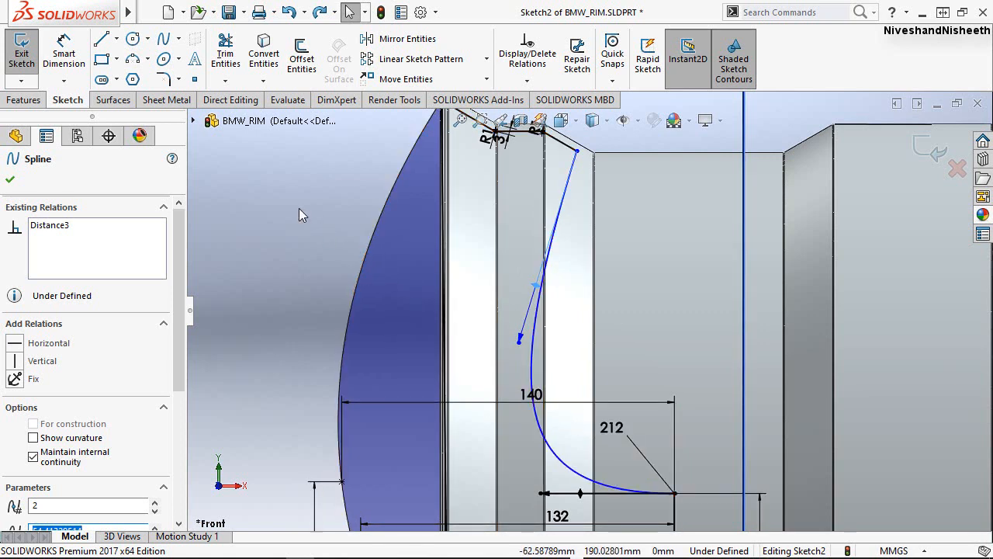
pyautogui.click(299, 207)
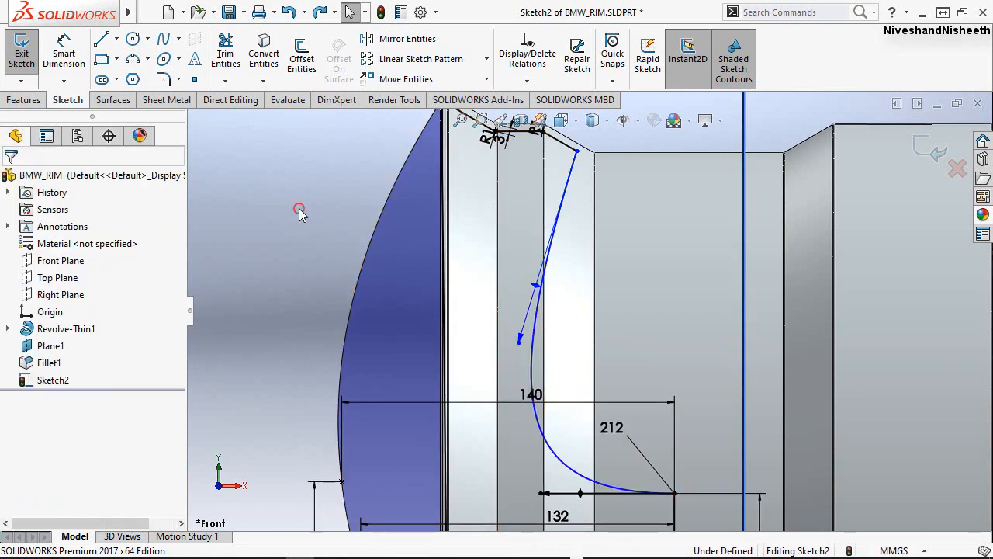
# Dimension the tangent handle at the inner spline's upper endpoint with a magnitude of 265 mm.
pyautogui.click(61, 56)
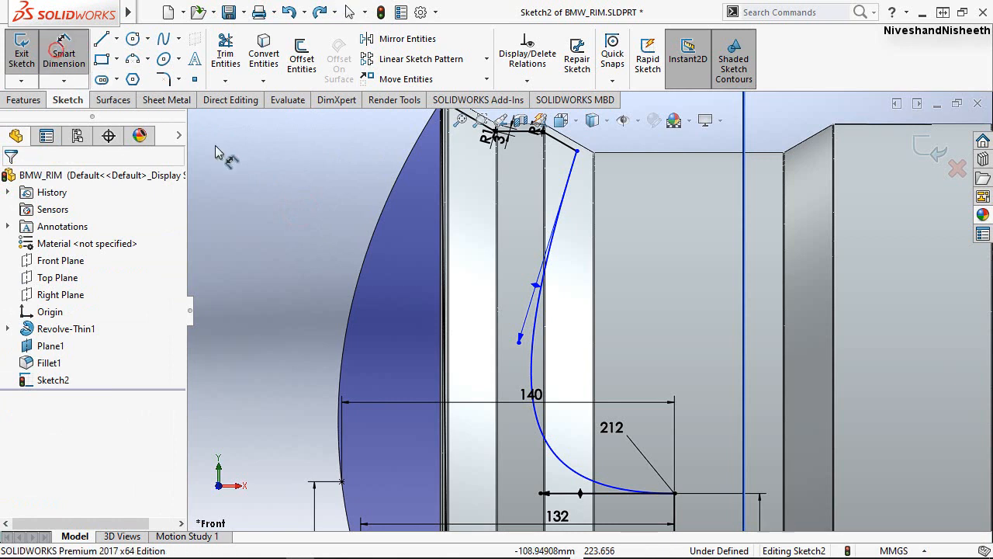
pyautogui.click(535, 287)
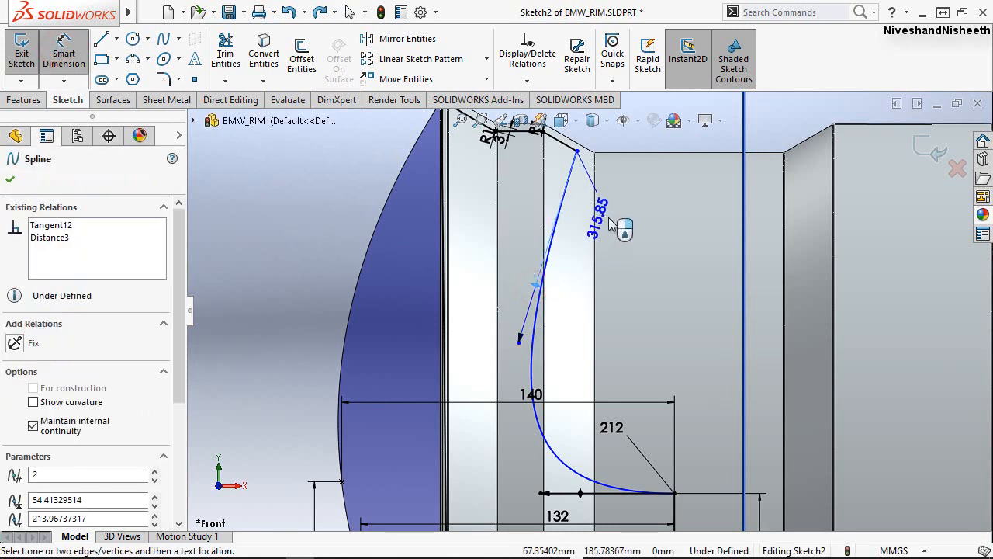
pyautogui.click(610, 222)
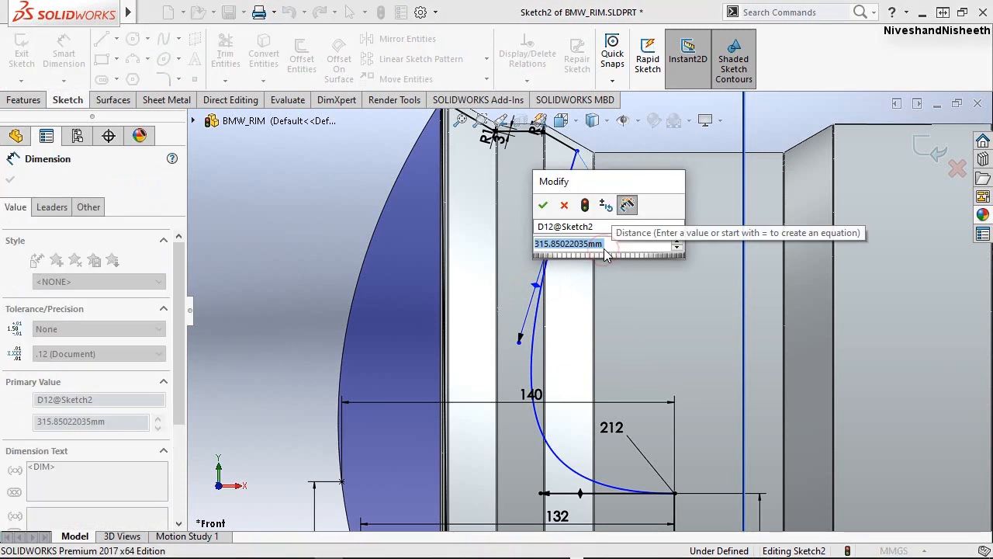
pyautogui.write('265')
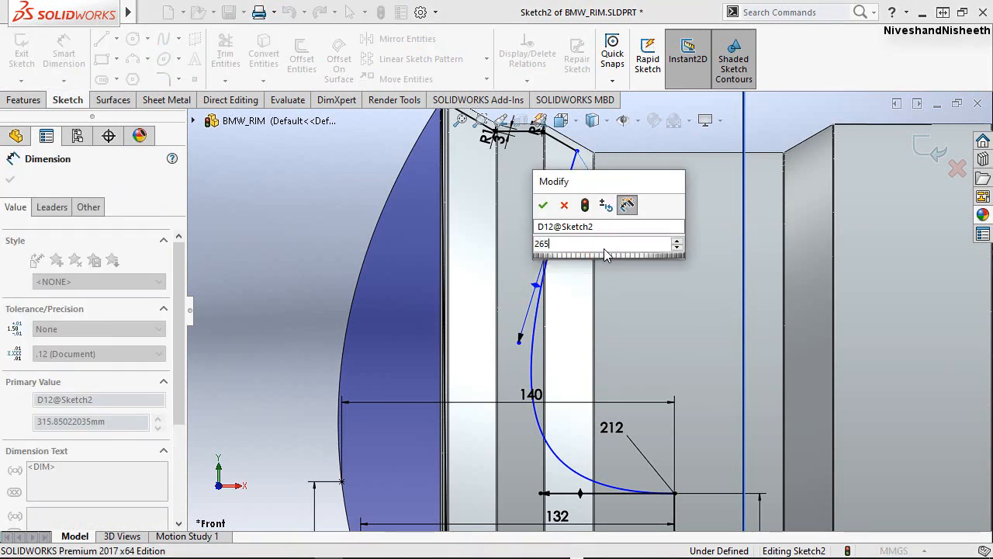
pyautogui.press('Escape')
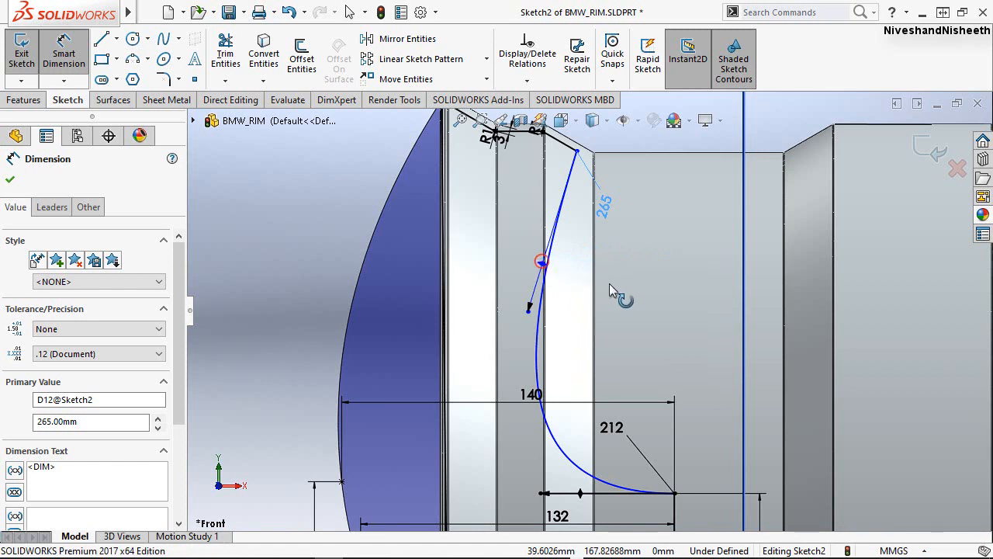
# Dimension the angle between the inner spline's upper tangent handle and the blue vertical line crossing the rim as 18.5 degrees.
pyautogui.click(743, 293)
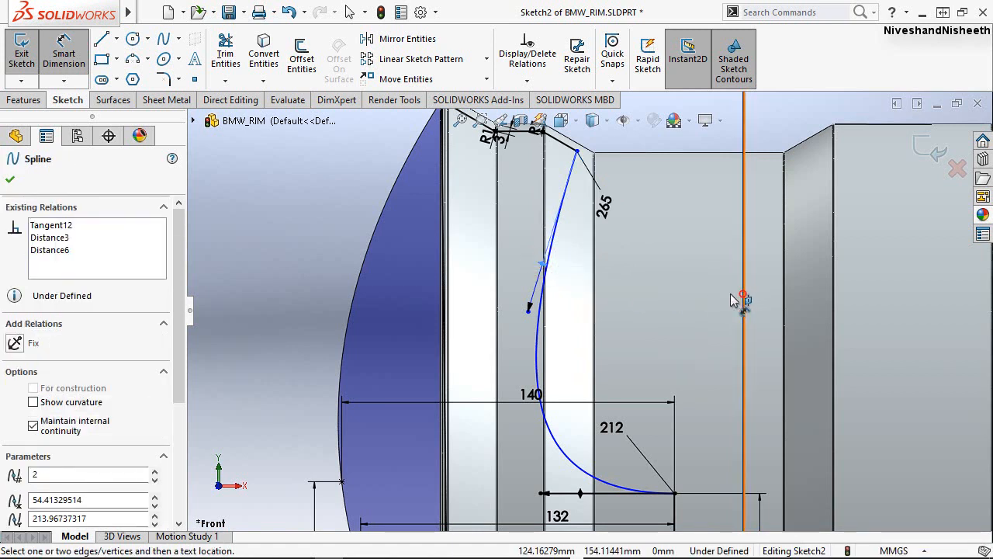
pyautogui.click(693, 334)
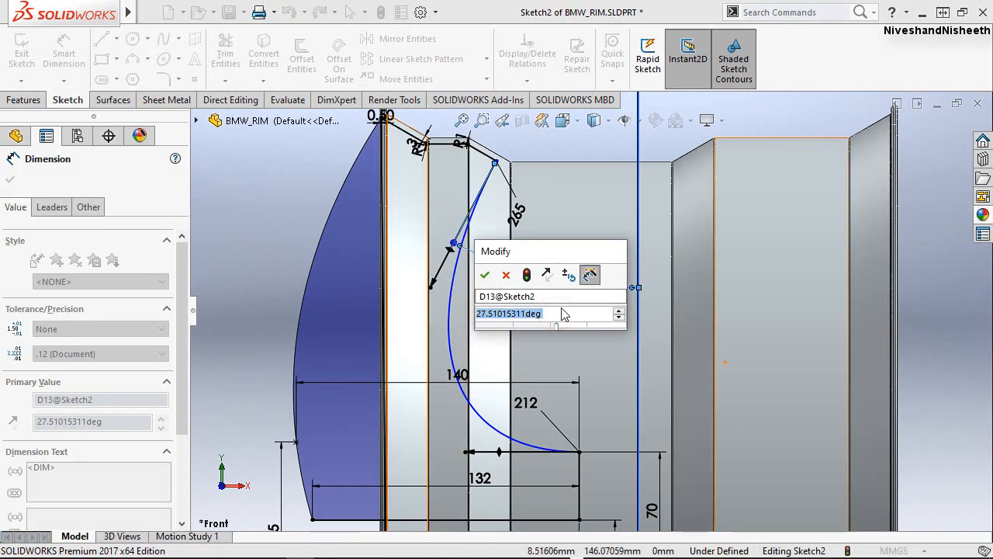
pyautogui.write('18.')
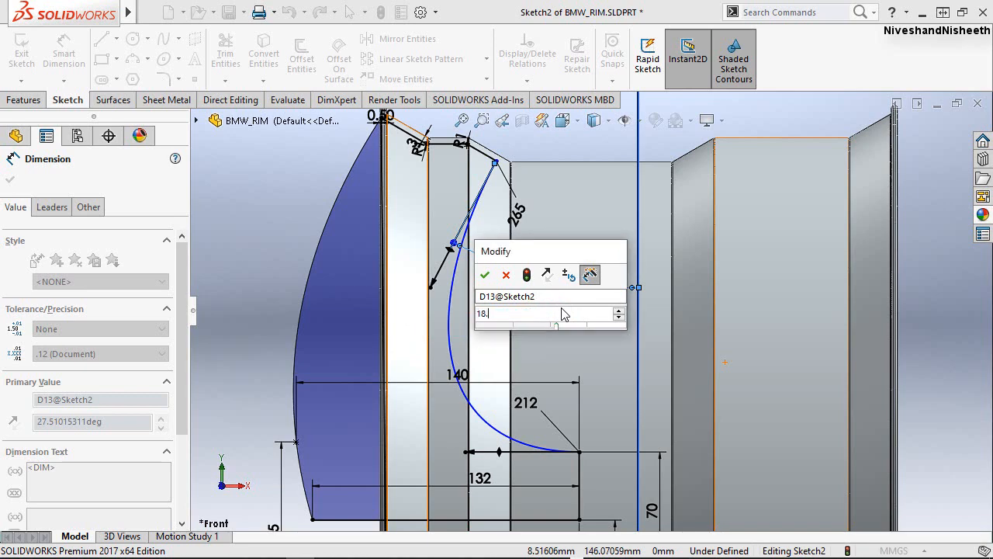
pyautogui.write('8')
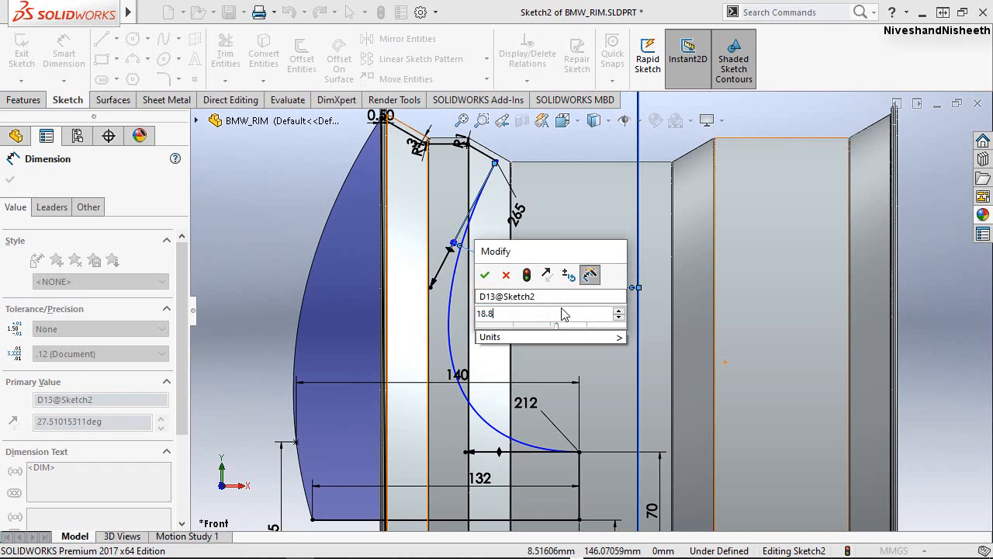
pyautogui.press('BackSpace')
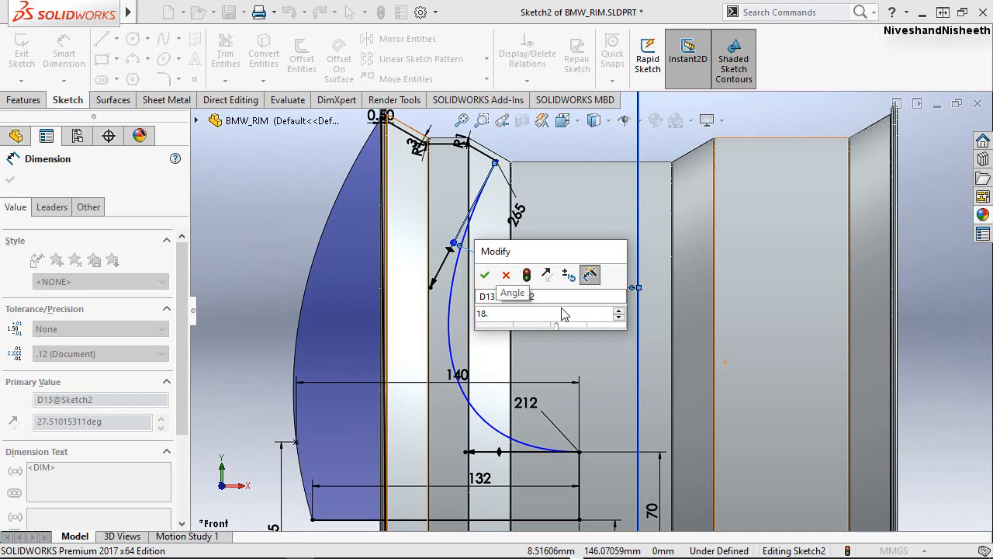
pyautogui.click(483, 276)
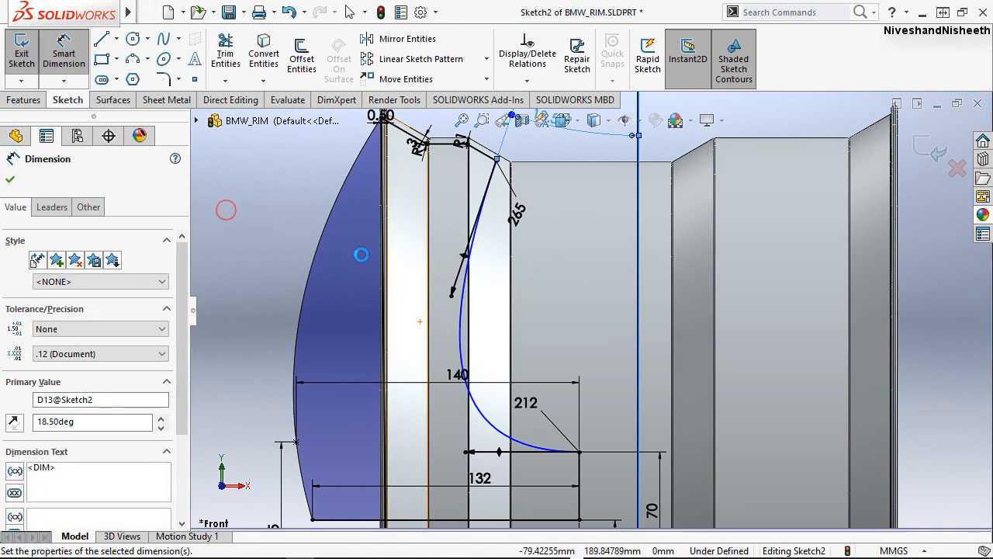
pyautogui.click(224, 208)
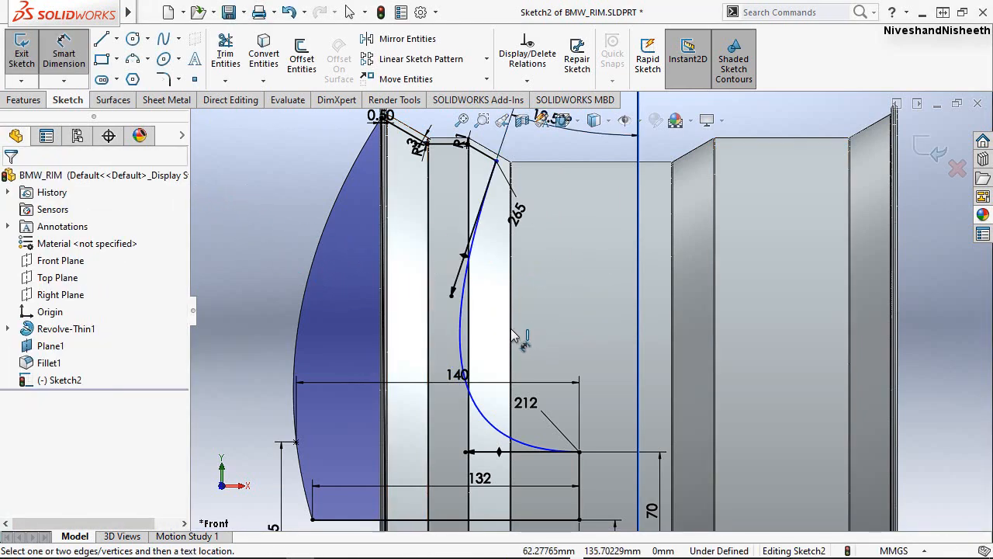
# Move the 18.50° angle dimension down into the space between the inner spline and the blue vertical line.
pyautogui.scroll(3, 512, 338)
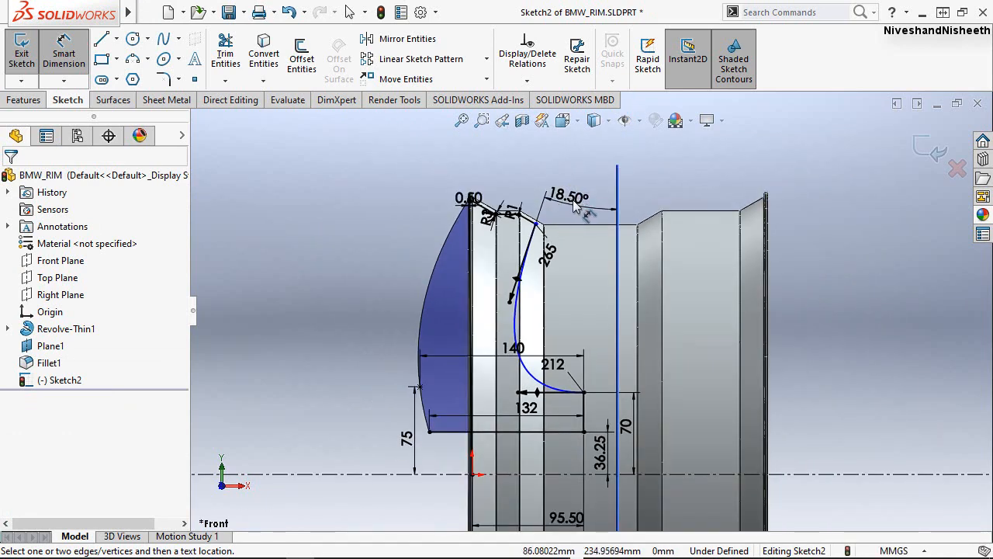
pyautogui.press('Escape')
pyautogui.moveTo(574, 200); pyautogui.dragTo(578, 294)
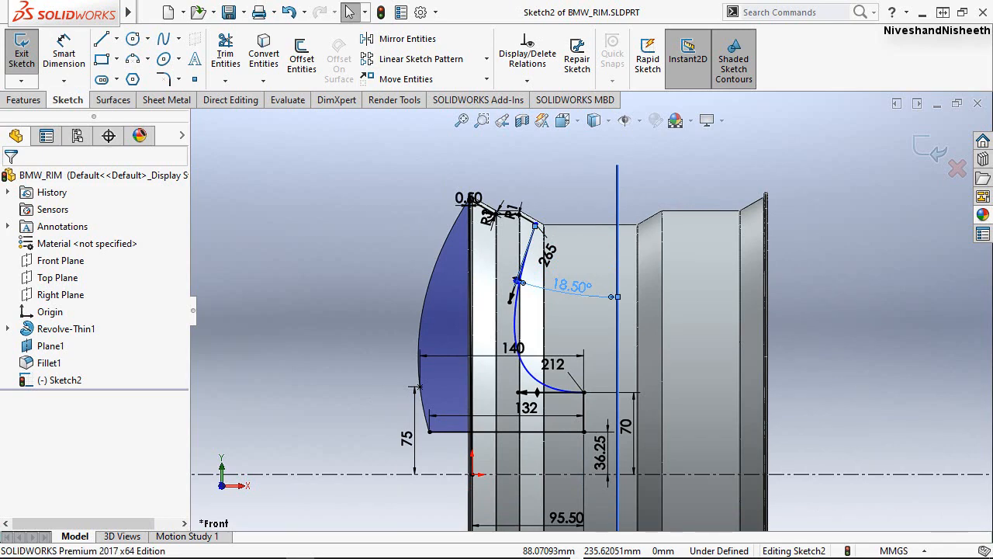
pyautogui.click(549, 189)
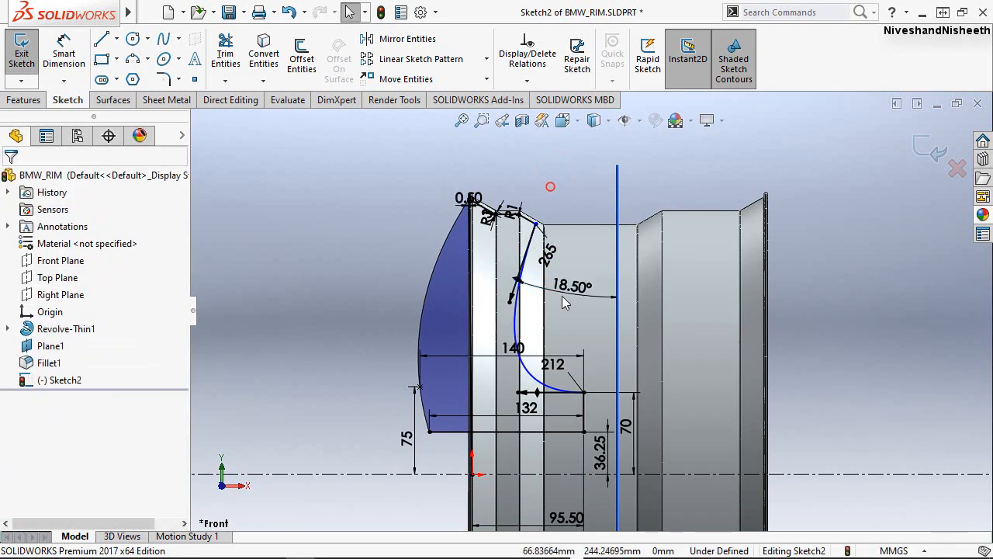
# Rotate and lengthen the tangent handle at the outer spline's upper endpoint, and constrain it with a Vertical relation.
pyautogui.scroll(-1, 566, 324)
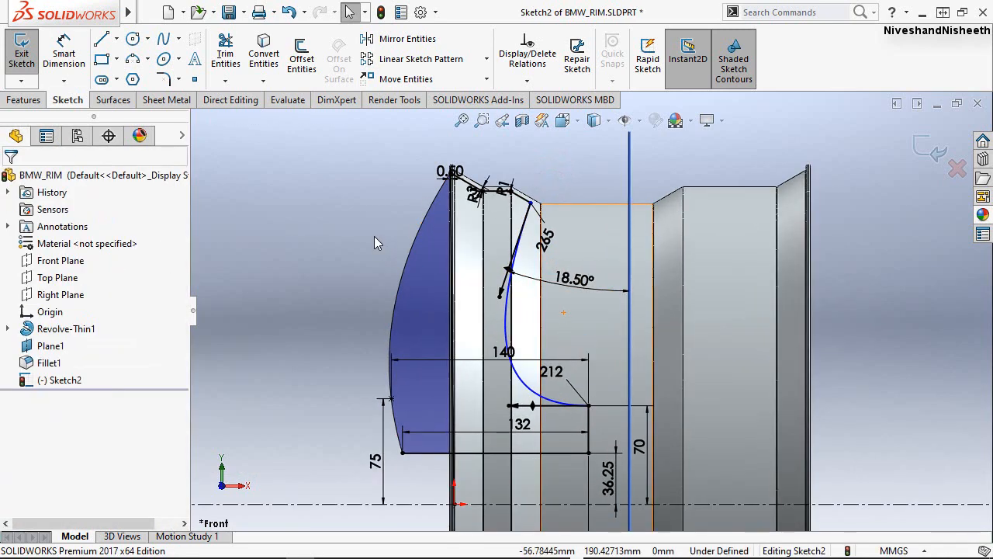
pyautogui.click(389, 201)
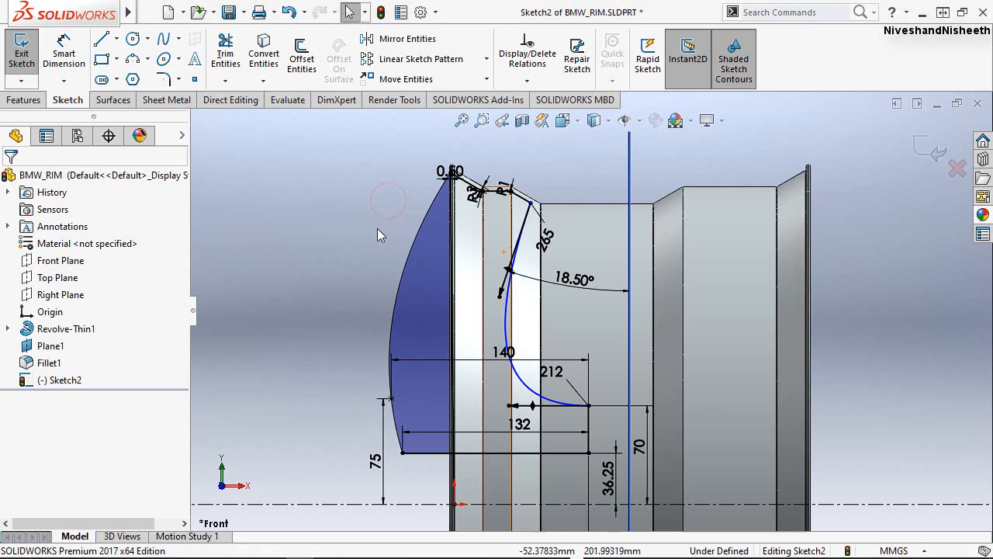
pyautogui.click(404, 267)
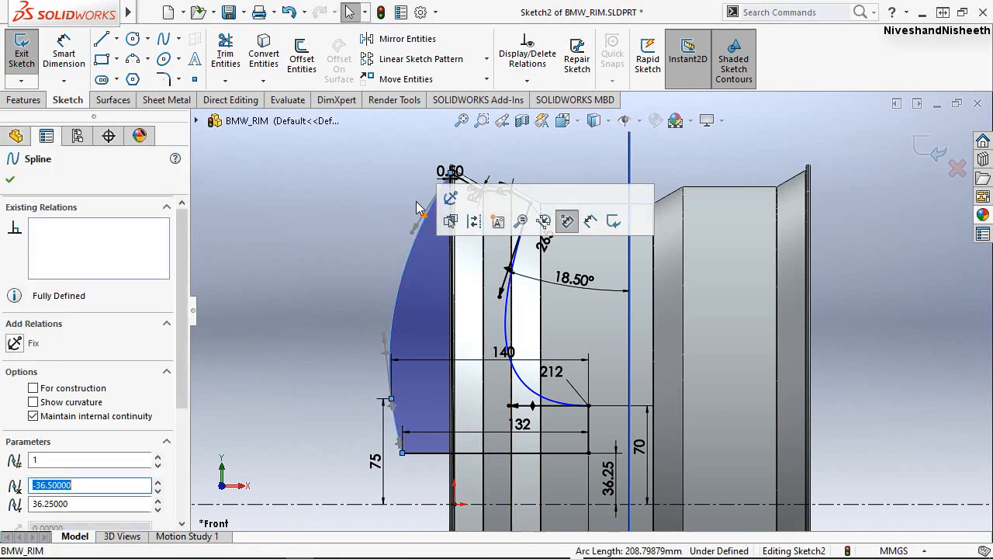
pyautogui.scroll(-5, 416, 203)
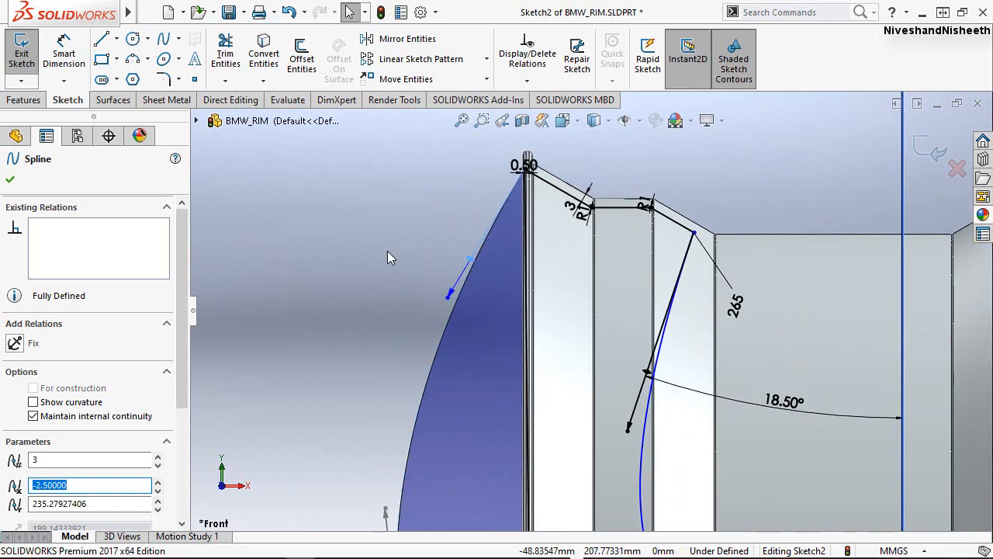
pyautogui.moveTo(466, 267); pyautogui.dragTo(504, 294)
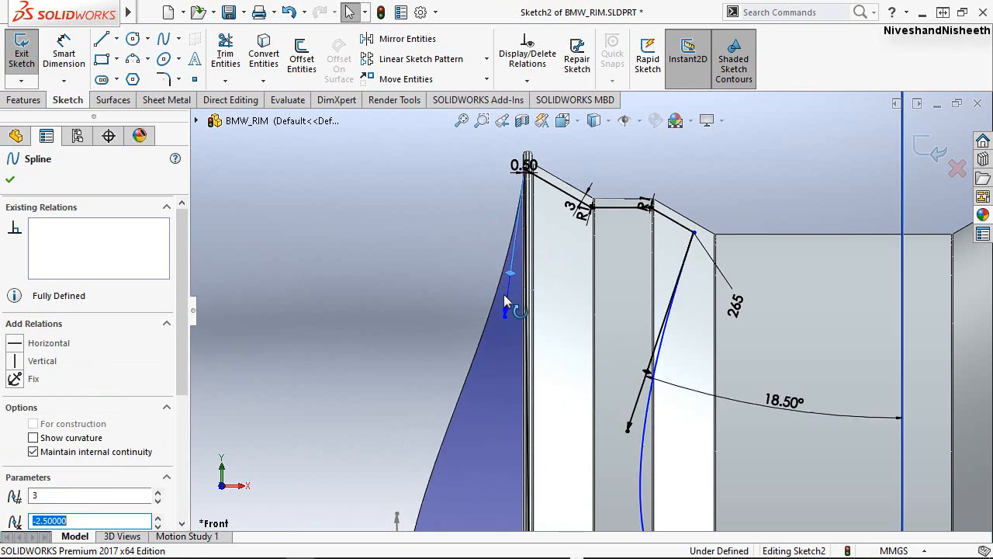
pyautogui.click(508, 294)
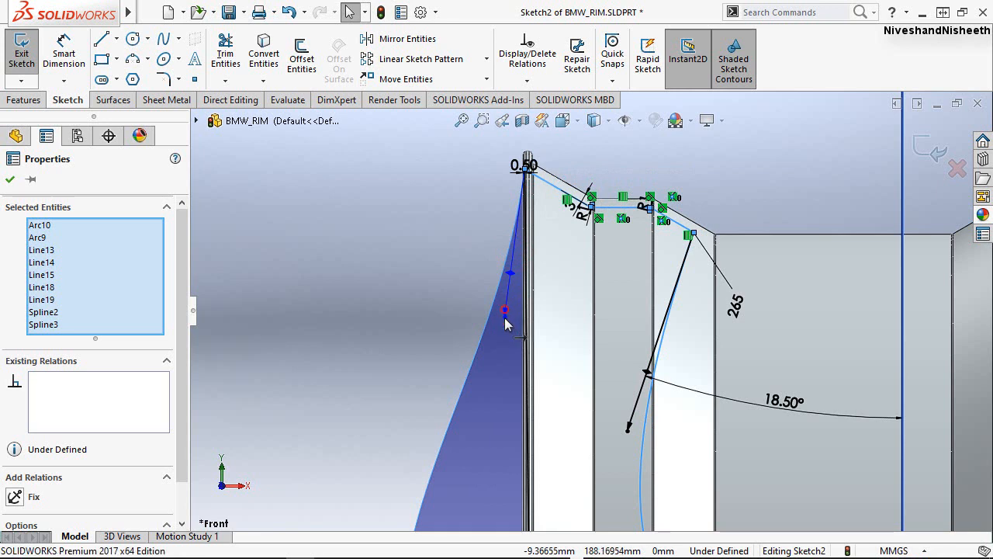
pyautogui.moveTo(505, 311); pyautogui.dragTo(497, 351)
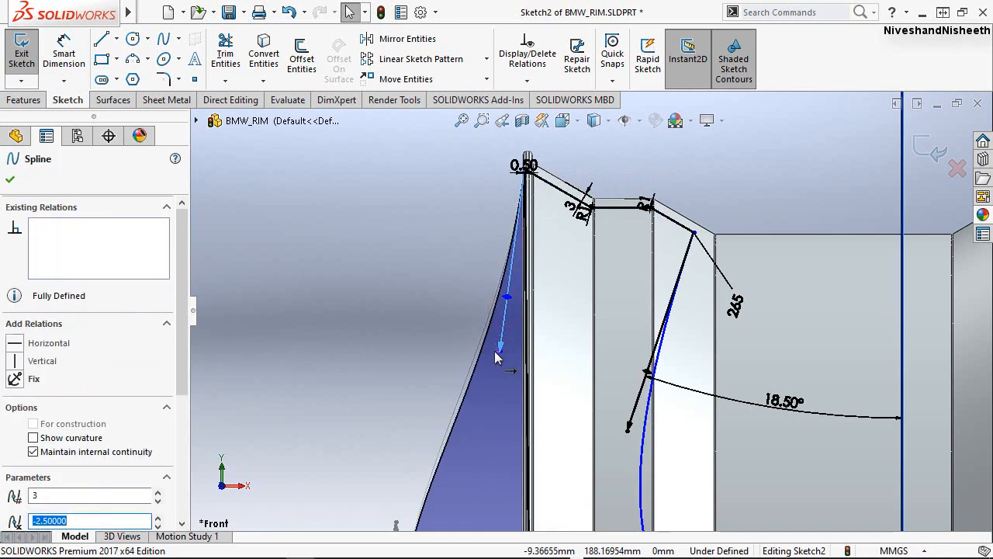
pyautogui.click(15, 362)
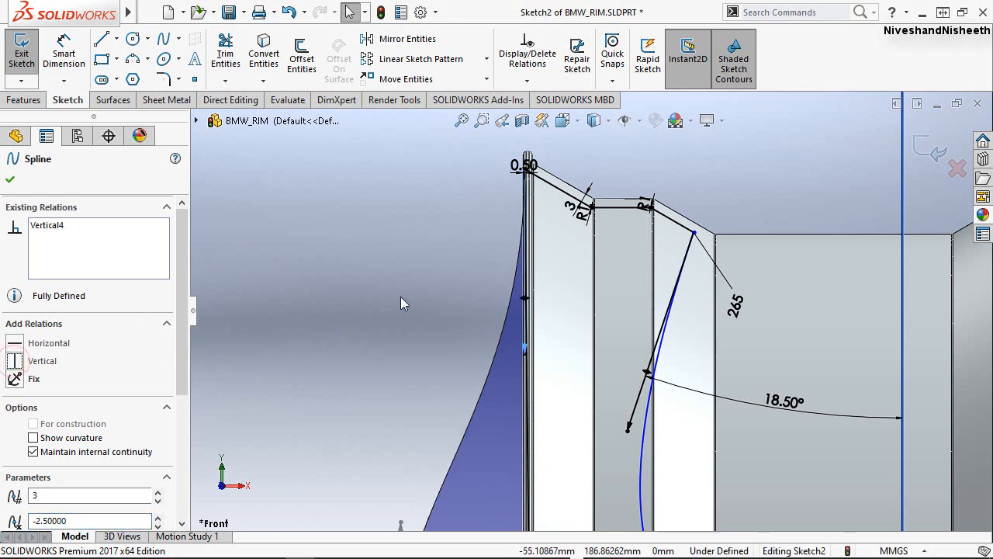
pyautogui.press('Escape')
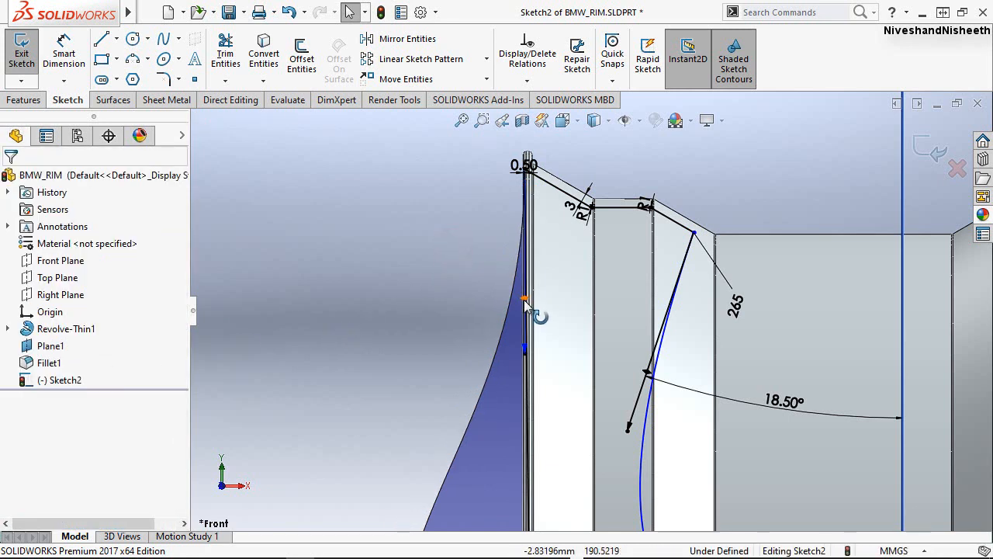
# Dimension the outer spline's upper tangent handle with a magnitude of 198 mm.
pyautogui.click(64, 52)
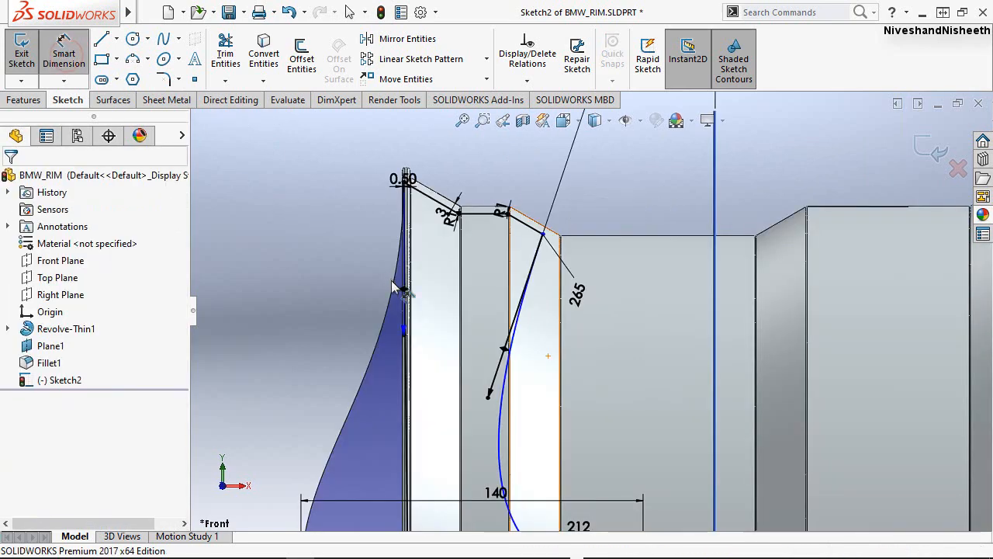
pyautogui.click(400, 281)
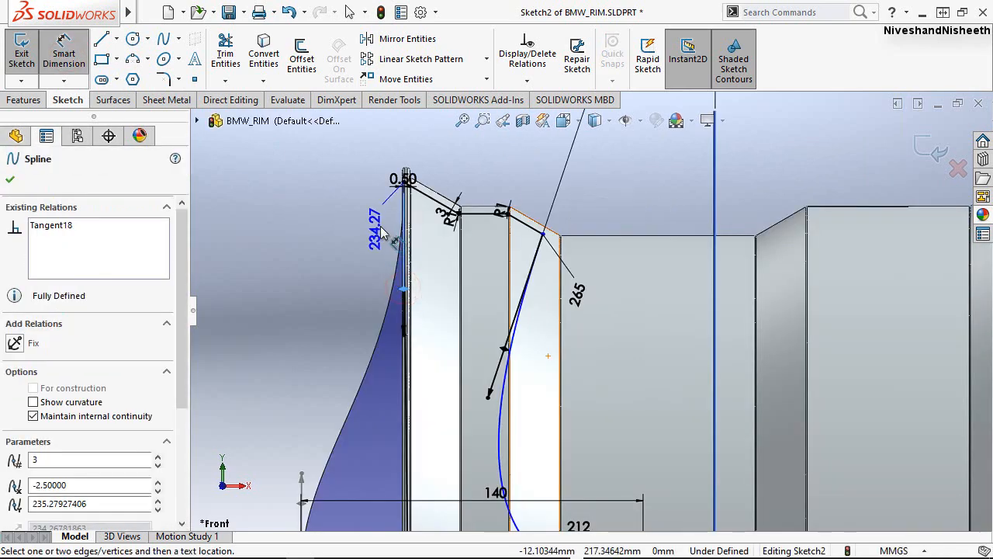
pyautogui.click(358, 238)
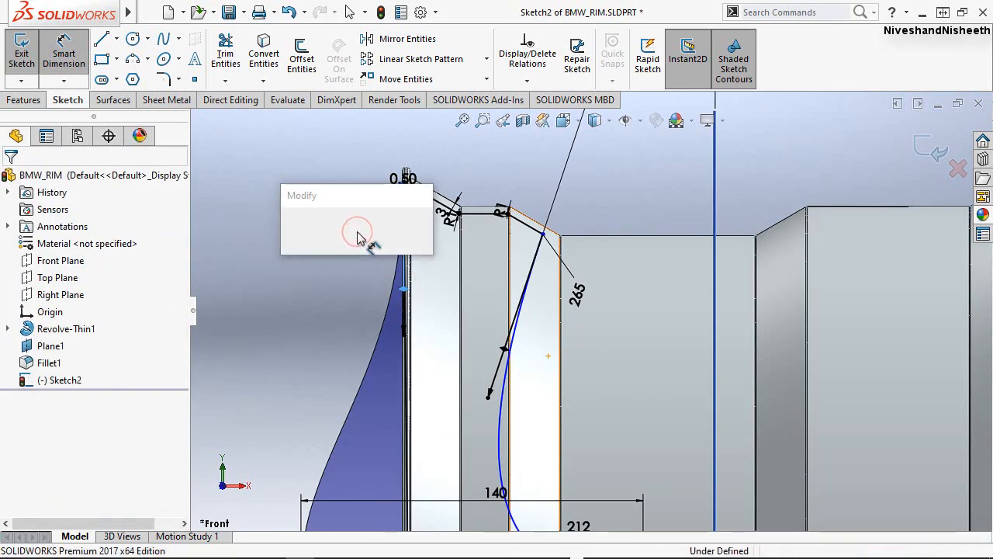
pyautogui.write('198')
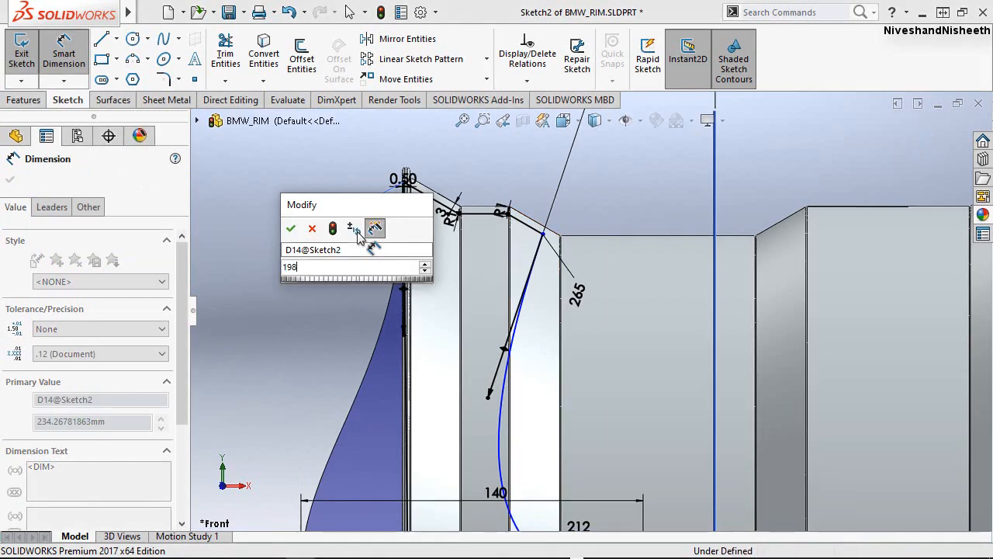
pyautogui.press('Return')
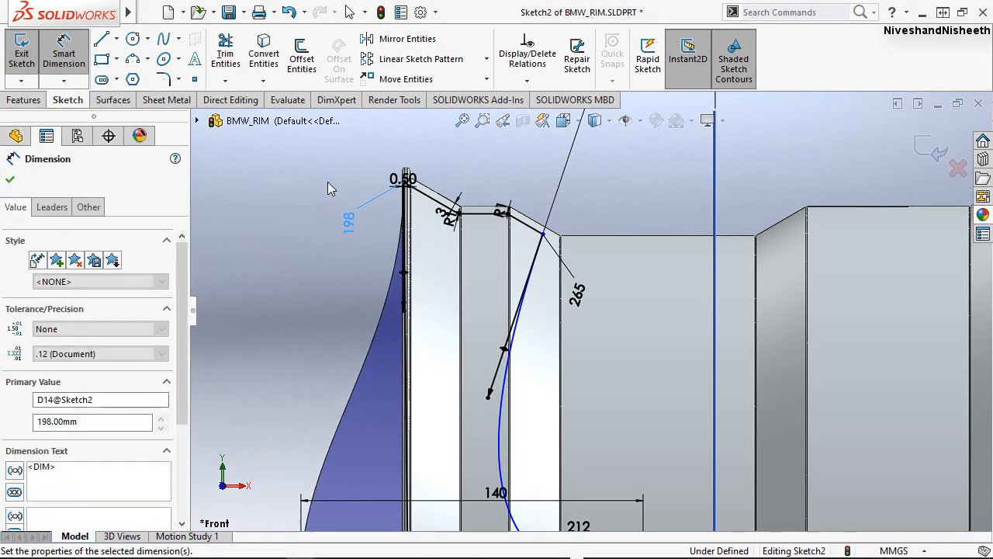
pyautogui.click(327, 184)
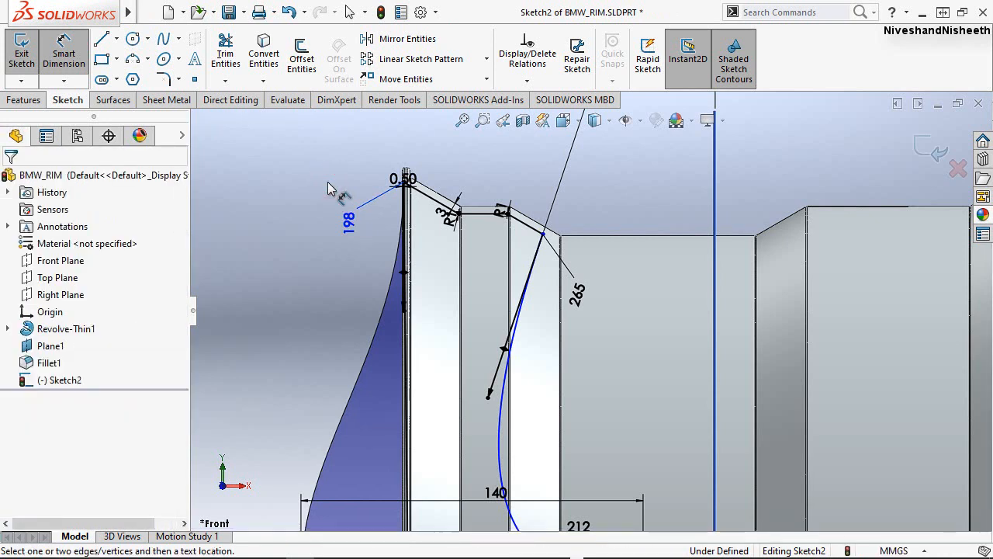
# Examine the outer spline's upper end at the rim lip and its lower section near the horizontal hub line.
pyautogui.click(285, 277)
pyautogui.scroll(-3, 334, 186)
pyautogui.scroll(-3, 338, 175)
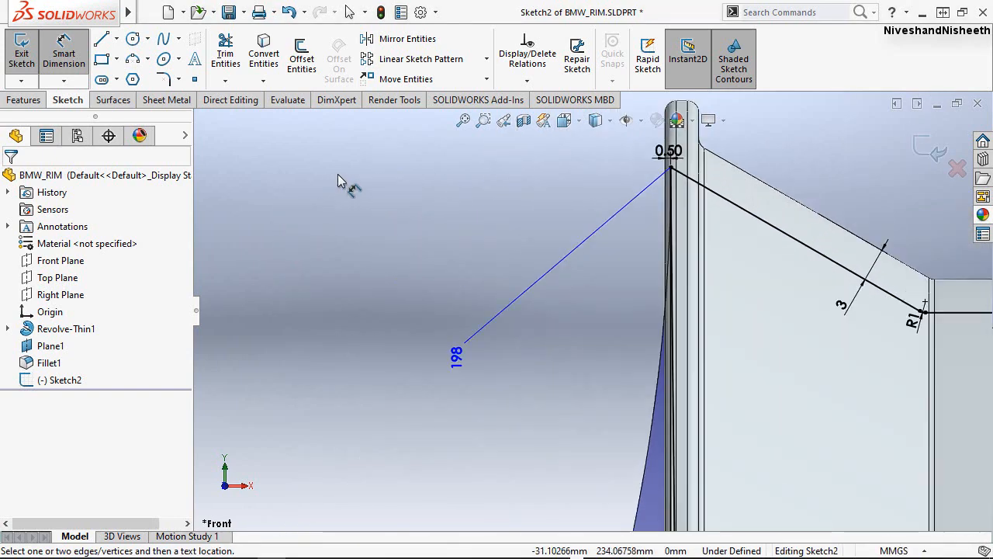
pyautogui.scroll(7, 336, 176)
pyautogui.scroll(5, 327, 185)
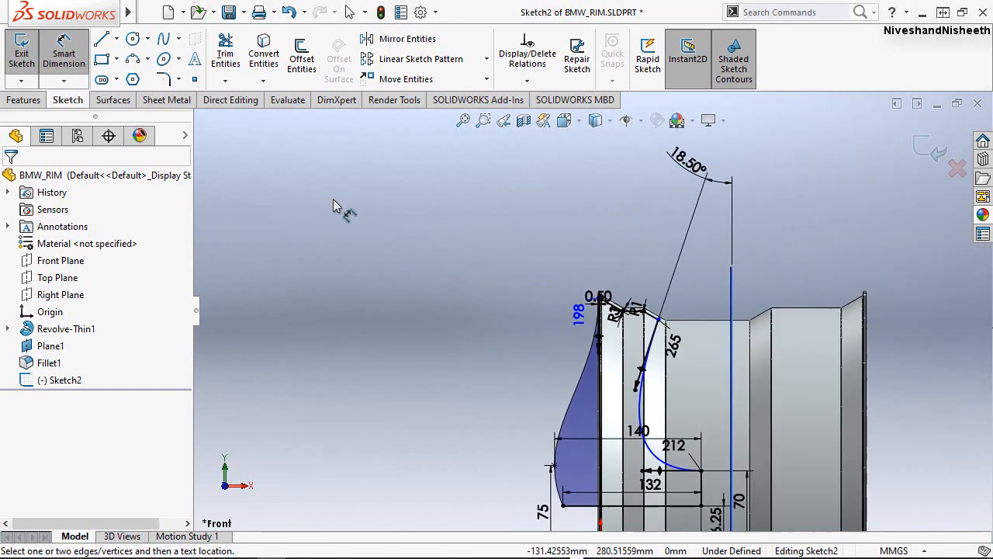
pyautogui.scroll(-3, 693, 489)
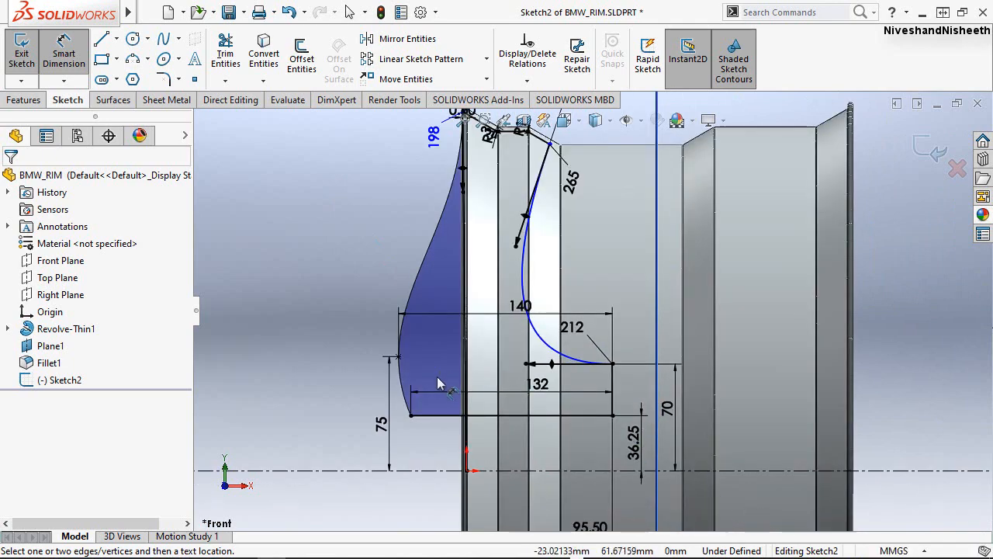
pyautogui.scroll(-4, 438, 382)
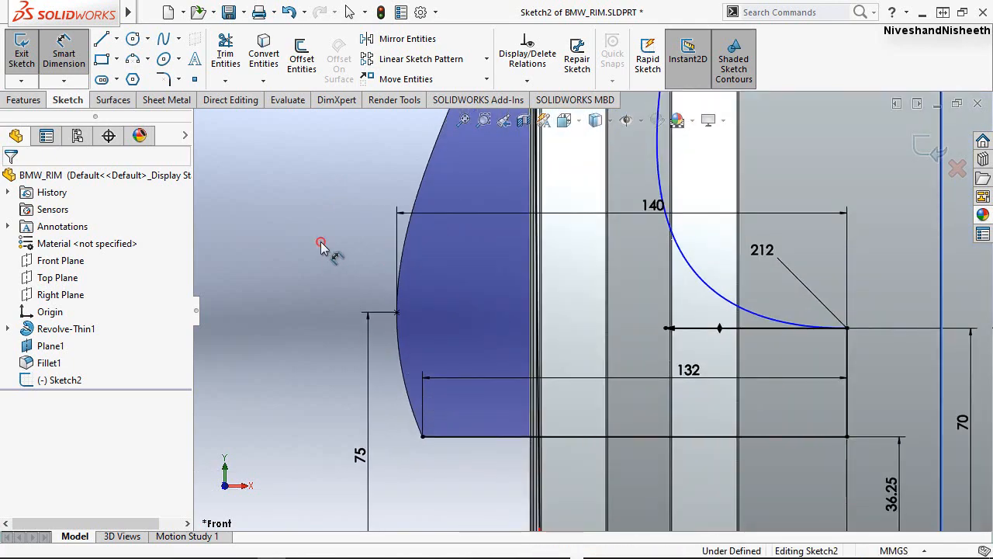
pyautogui.press('Escape')
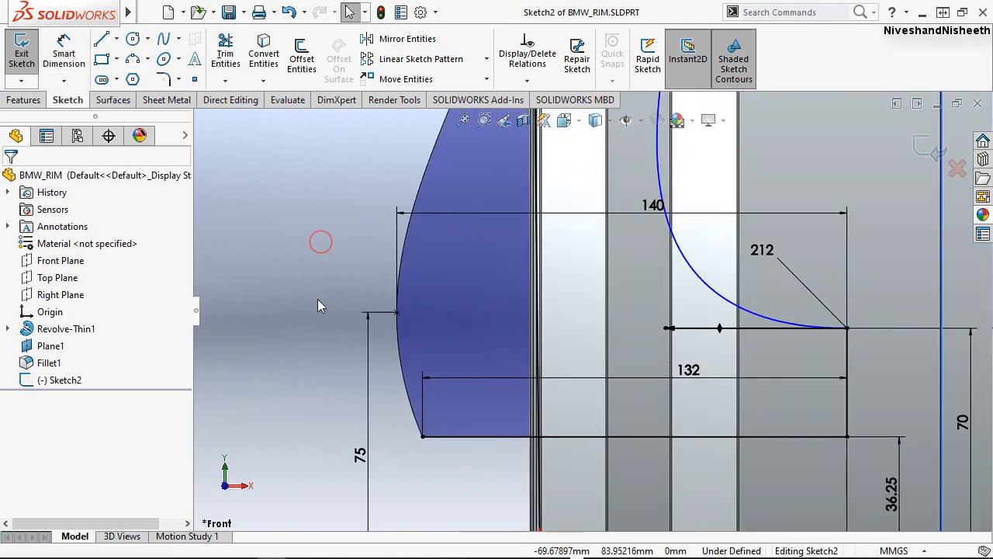
# Rotate the tangent handle at the outer spline's lower endpoint slightly outward and dimension its magnitude as 47 mm.
pyautogui.click(400, 361)
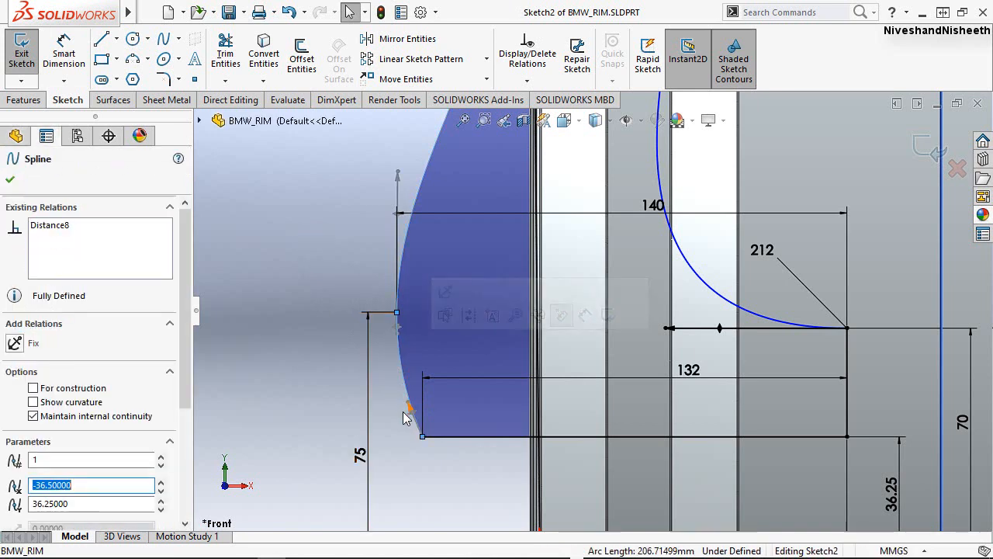
pyautogui.moveTo(408, 408); pyautogui.dragTo(400, 407)
pyautogui.click(65, 62)
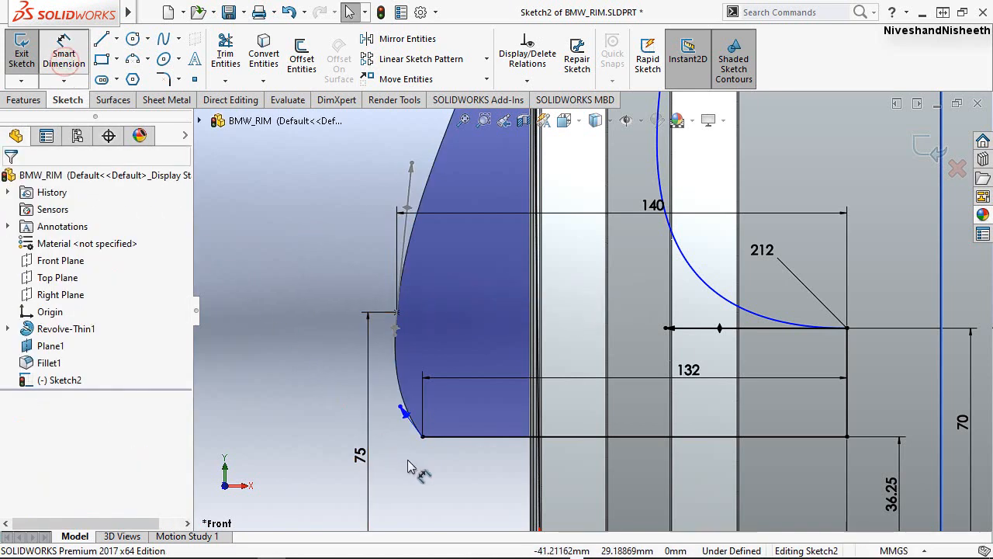
pyautogui.click(403, 413)
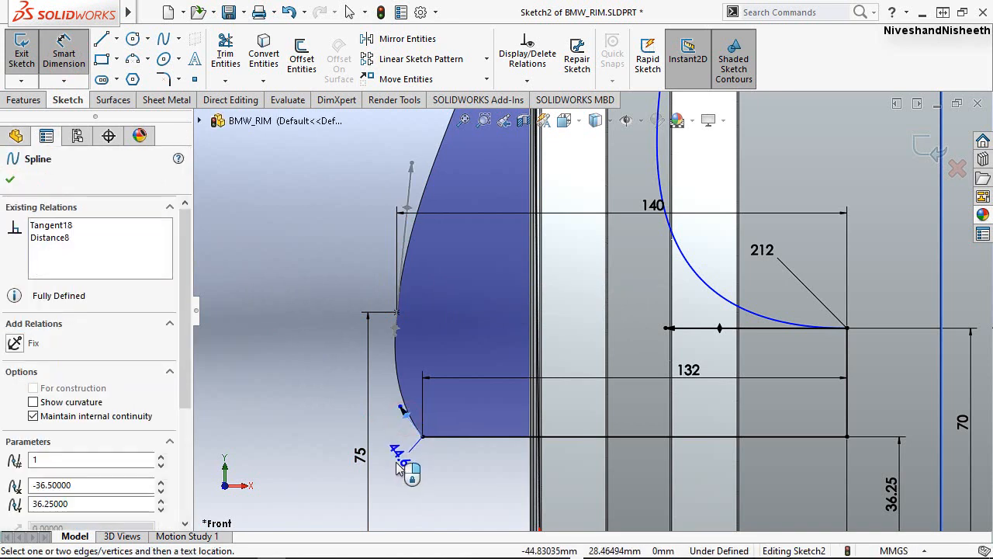
pyautogui.click(399, 461)
pyautogui.write('47')
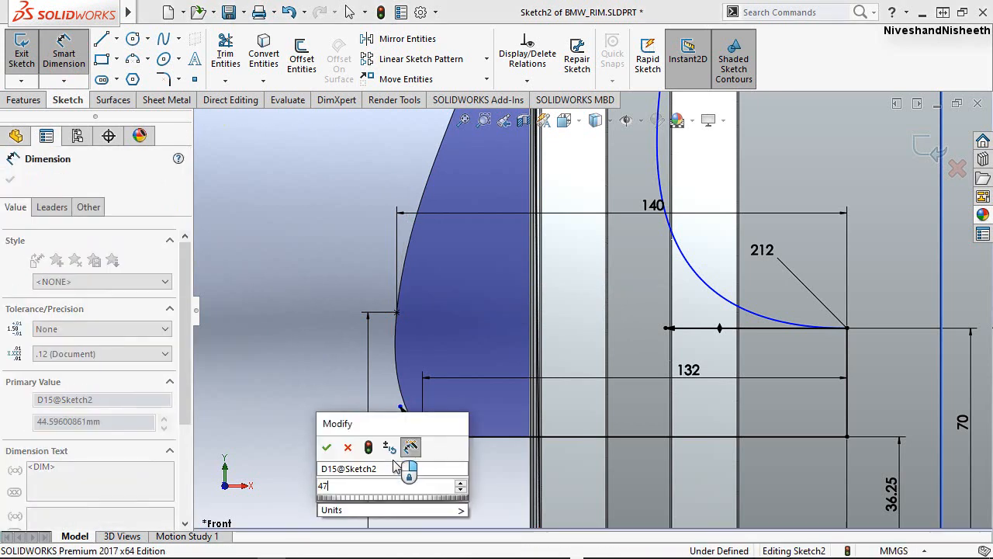
pyautogui.click(322, 448)
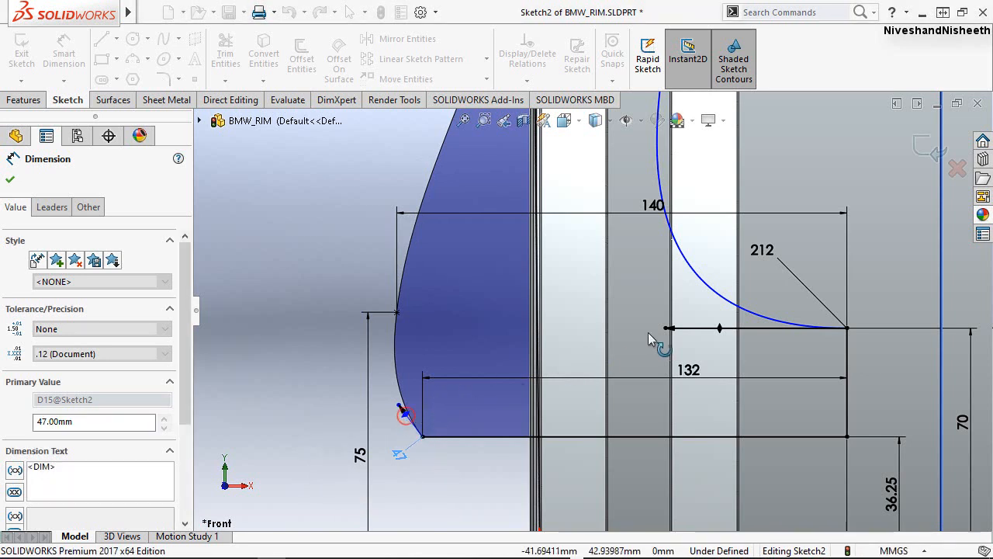
# Dimension the angle between the outer spline's lower tangent handle and the vertical Plane1 line as 13.7°.
pyautogui.click(942, 277)
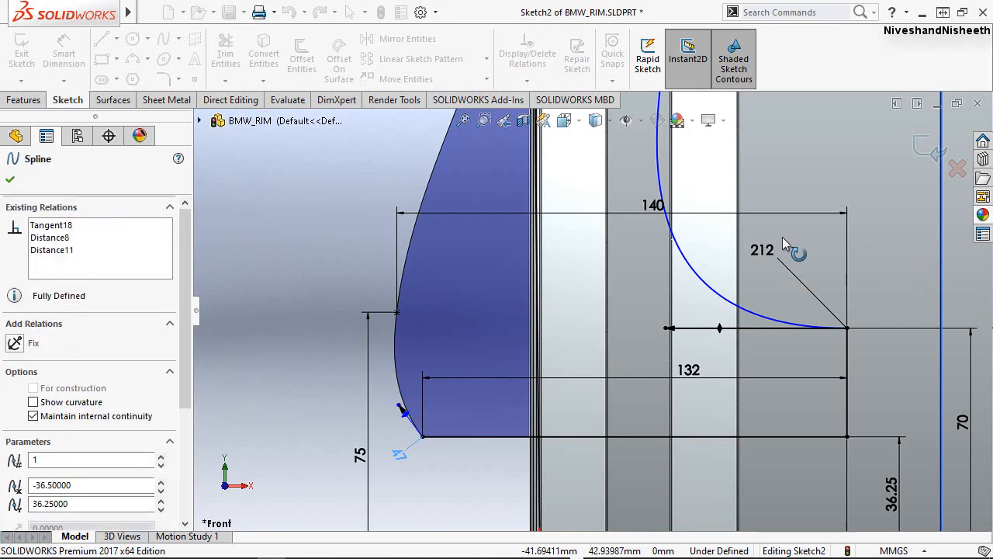
pyautogui.click(587, 251)
pyautogui.write('1')
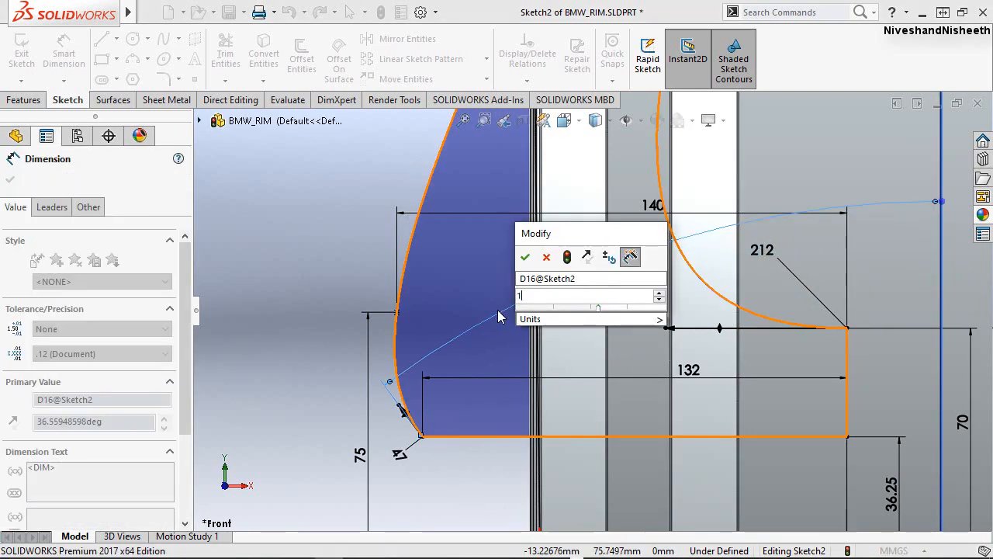
pyautogui.write('3.7')
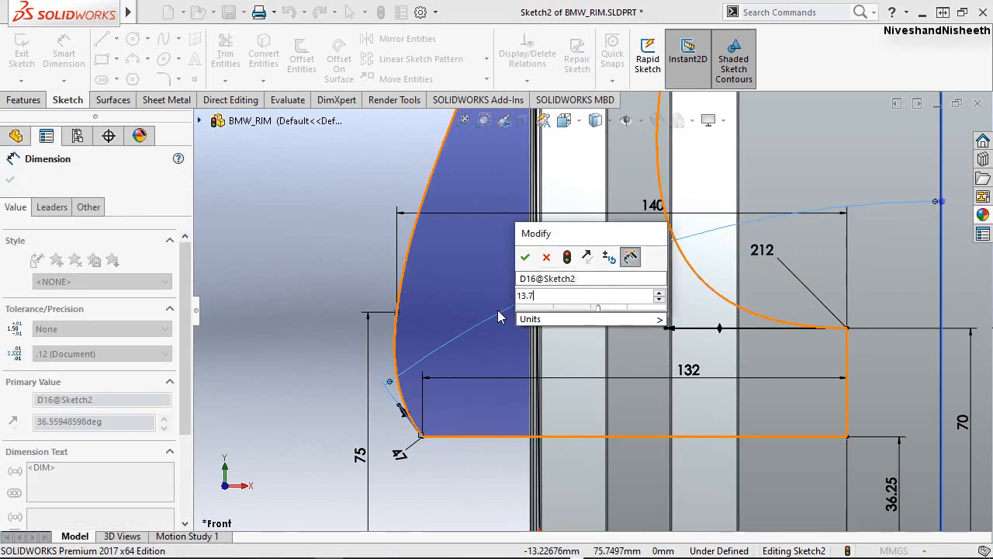
pyautogui.click(525, 257)
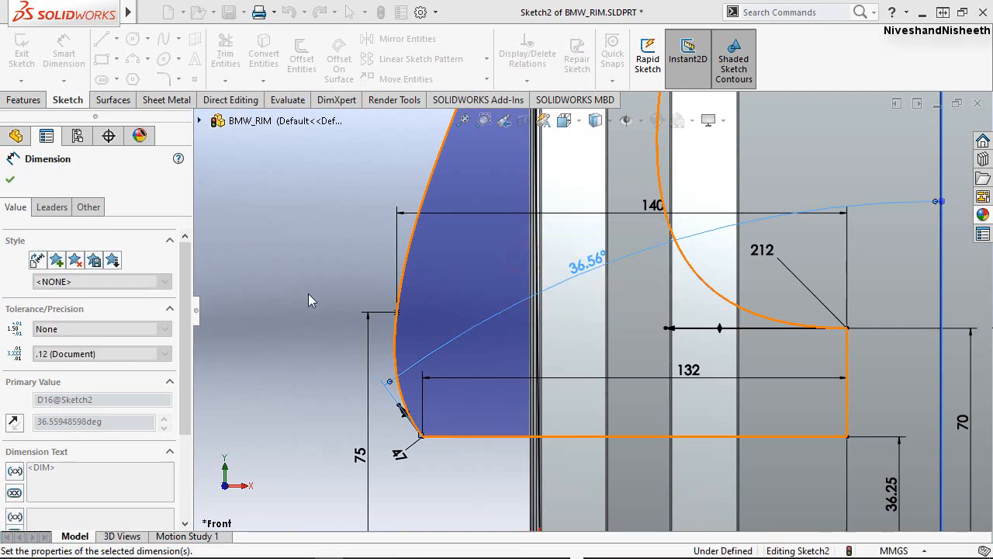
pyautogui.click(308, 294)
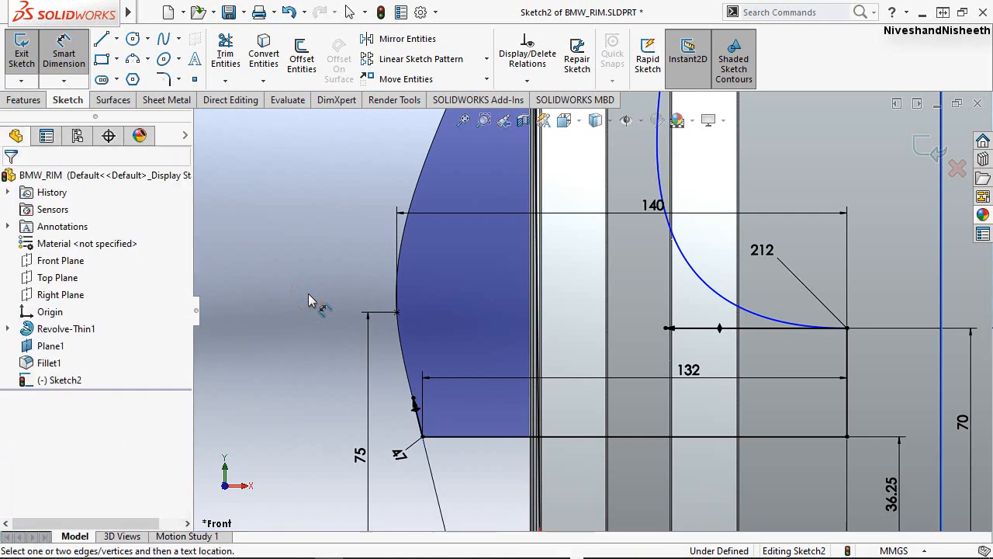
pyautogui.press('Escape')
pyautogui.click(308, 294)
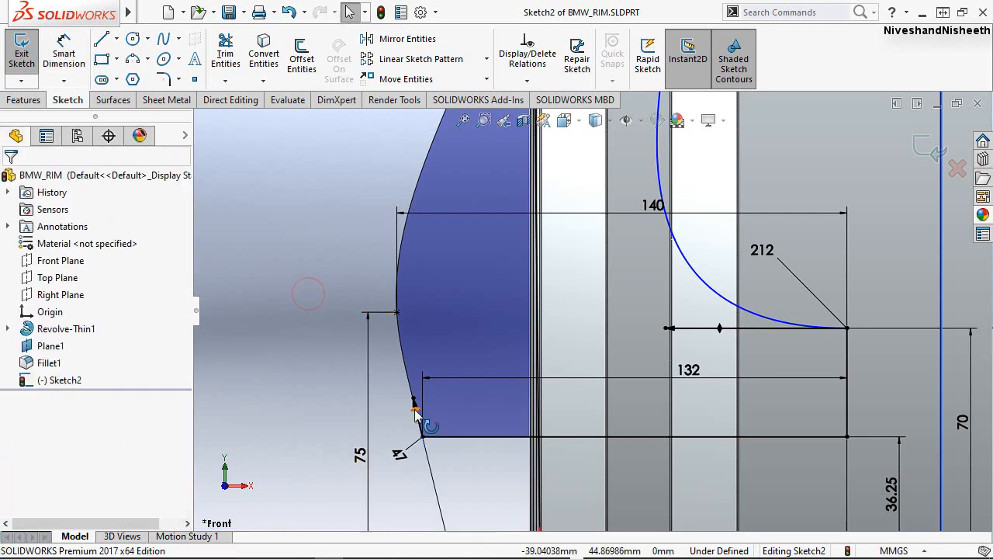
# Examine the spoke profile from the hub lines up to the rim lip for geometry that still lacks dimensions.
pyautogui.scroll(5, 416, 415)
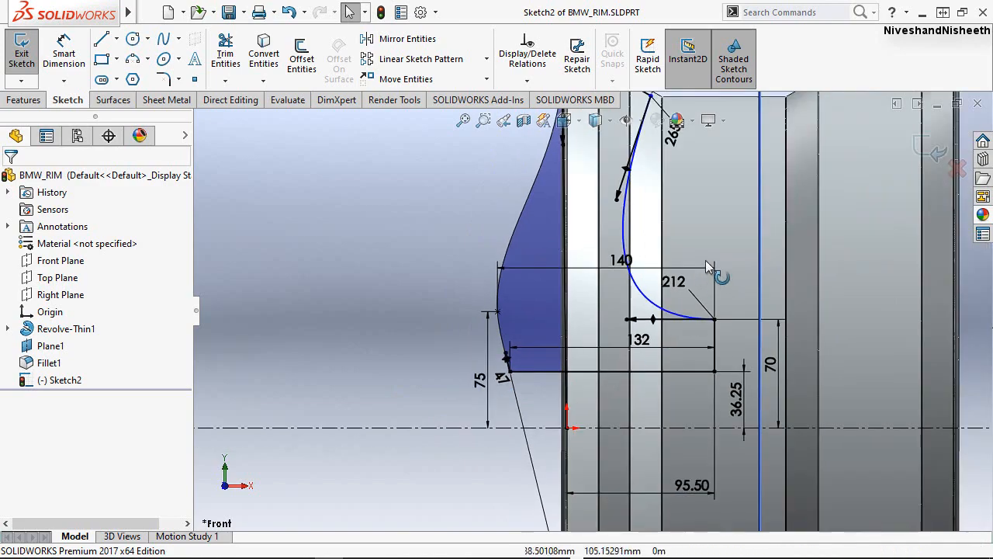
pyautogui.scroll(-1, 705, 263)
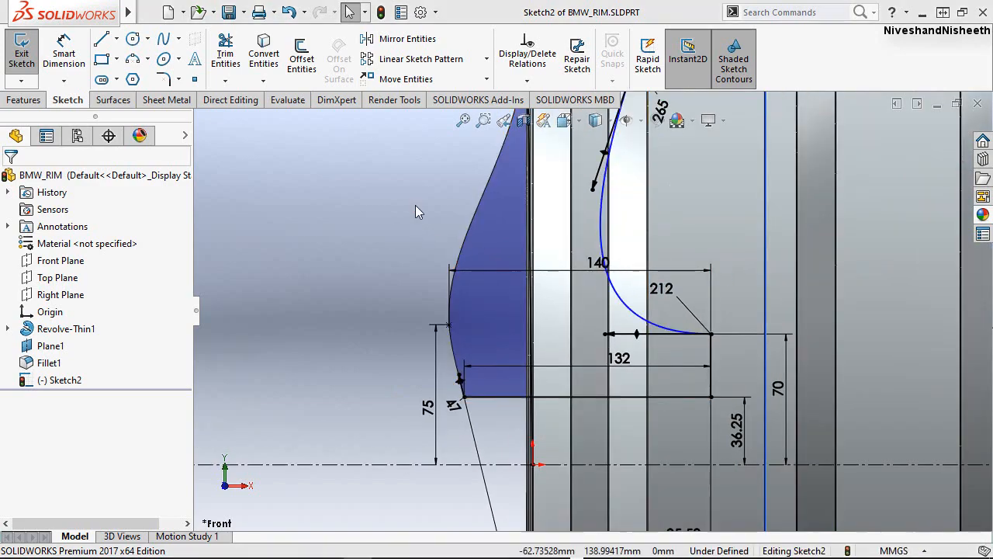
pyautogui.click(415, 205)
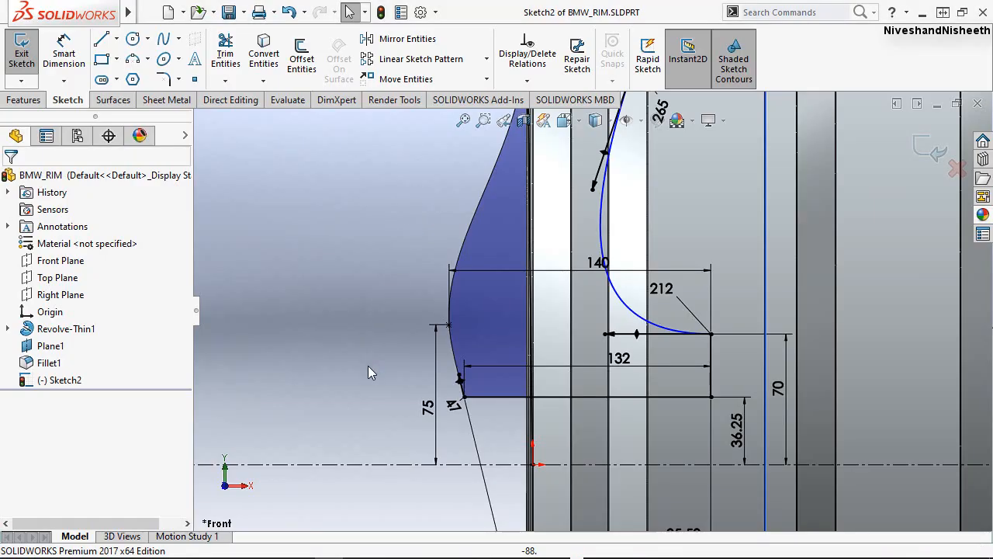
pyautogui.scroll(-3, 327, 390)
pyautogui.scroll(5, 327, 390)
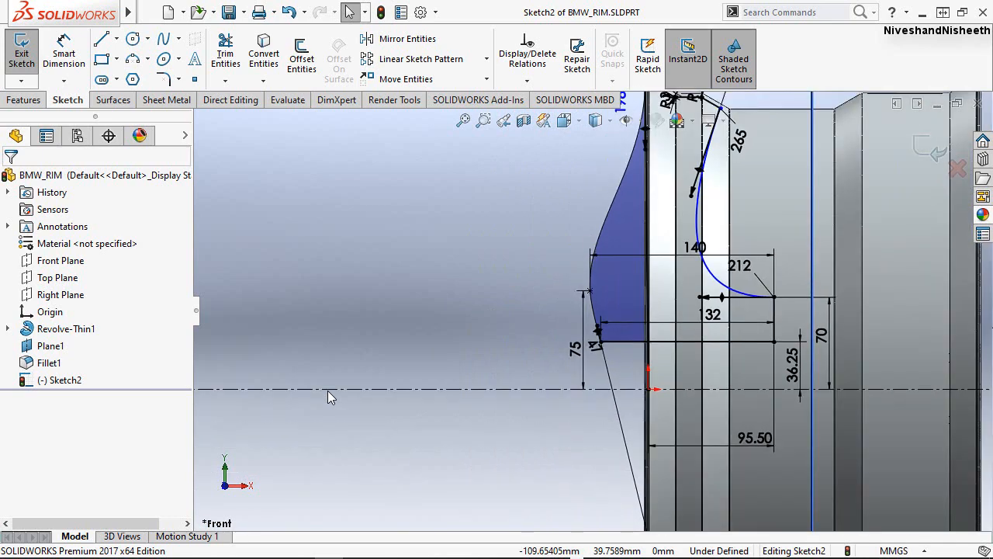
pyautogui.scroll(2, 327, 390)
pyautogui.scroll(-1, 786, 128)
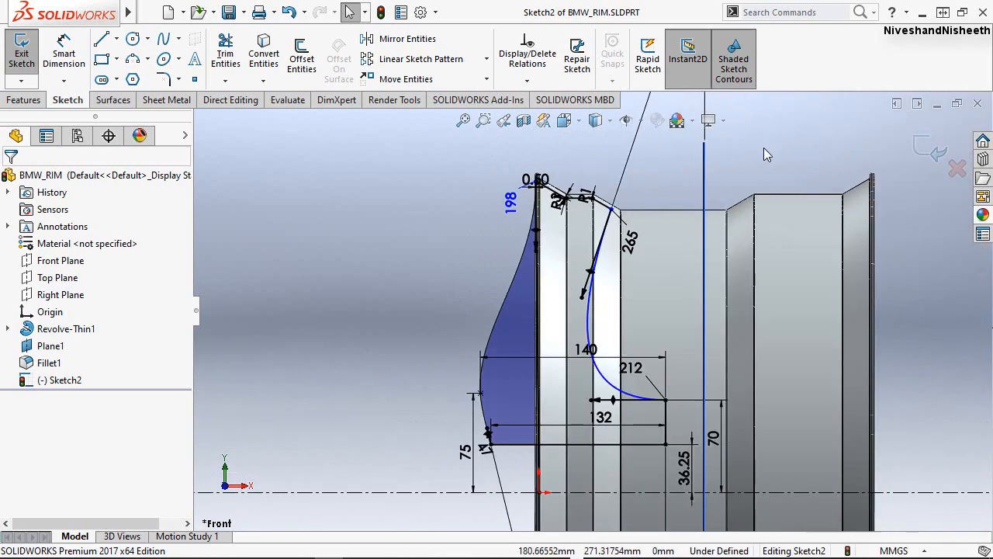
pyautogui.scroll(-2, 763, 148)
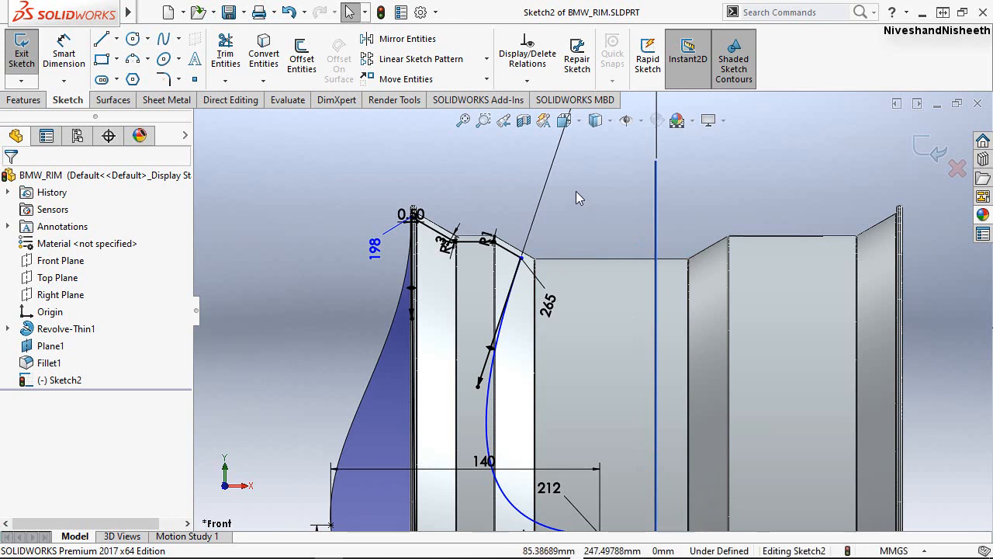
# Dimension the horizontal distance from the inner spline's upper endpoint to the vertical Plane1 line as 43.5 mm, and leave Smart Dimension.
pyautogui.moveTo(481, 186); pyautogui.dragTo(487, 138, button='right')
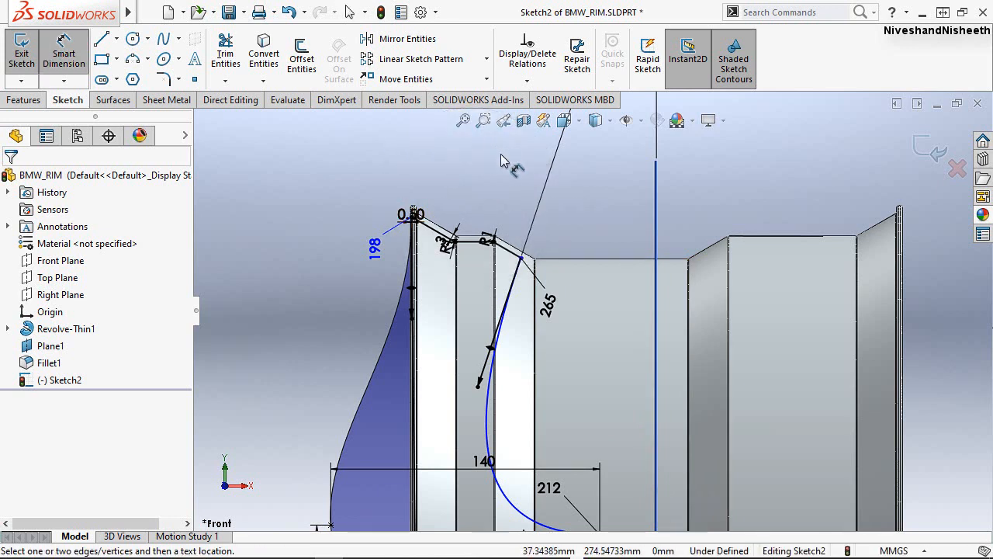
pyautogui.click(522, 259)
pyautogui.click(655, 243)
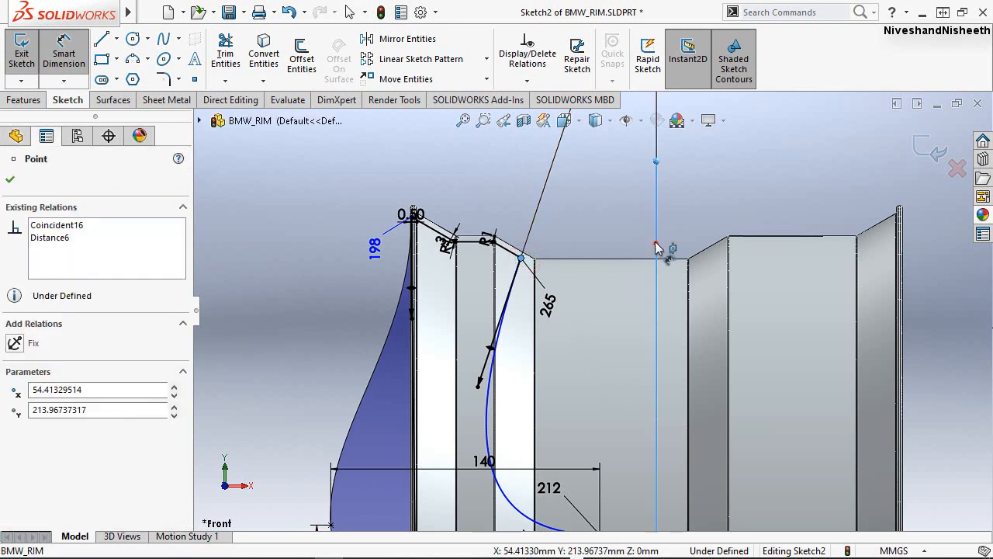
pyautogui.click(603, 217)
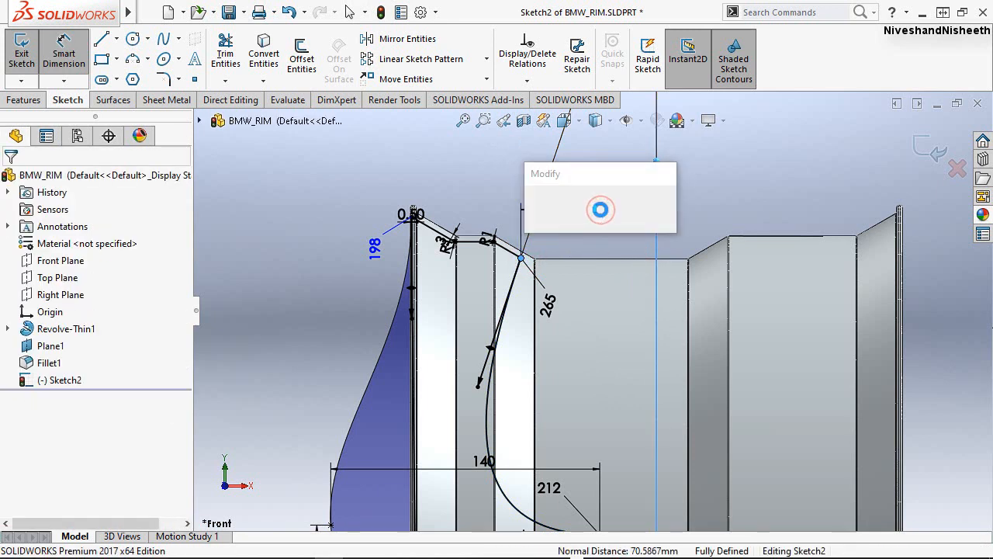
pyautogui.write('4')
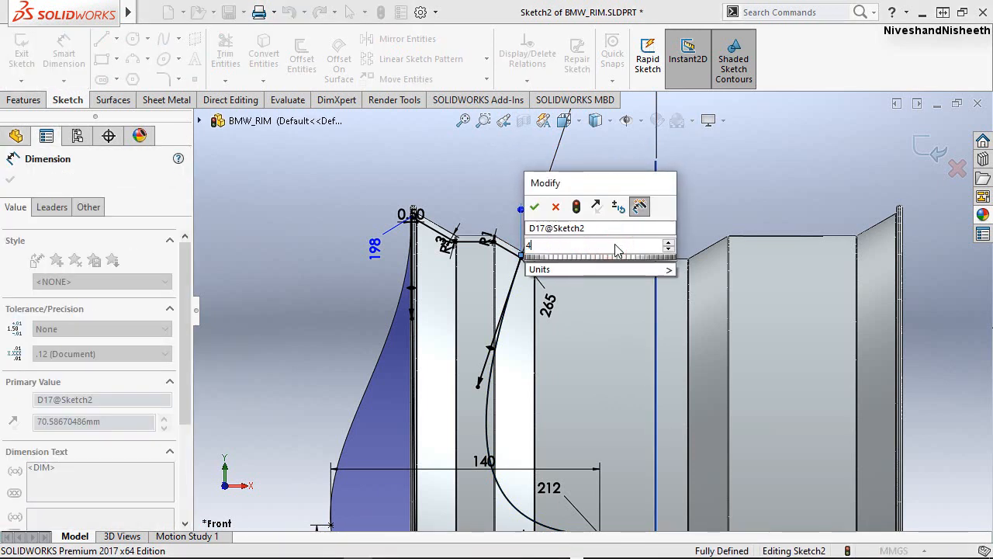
pyautogui.write('3.5')
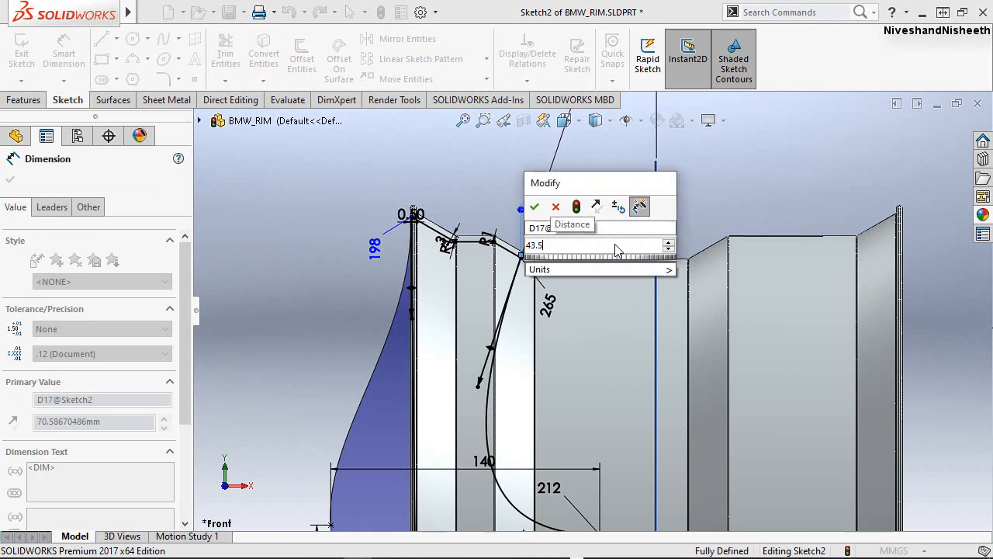
pyautogui.click(533, 208)
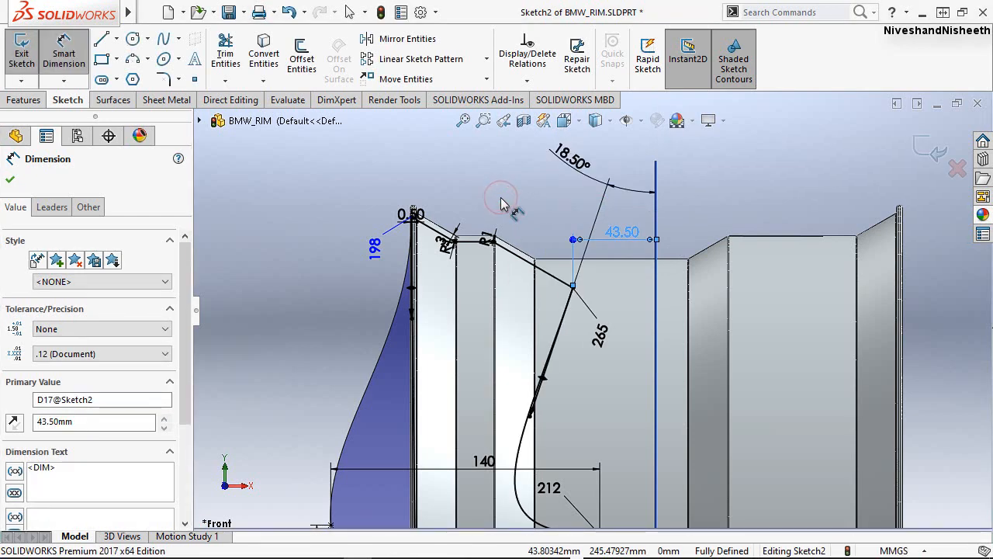
pyautogui.click(471, 179)
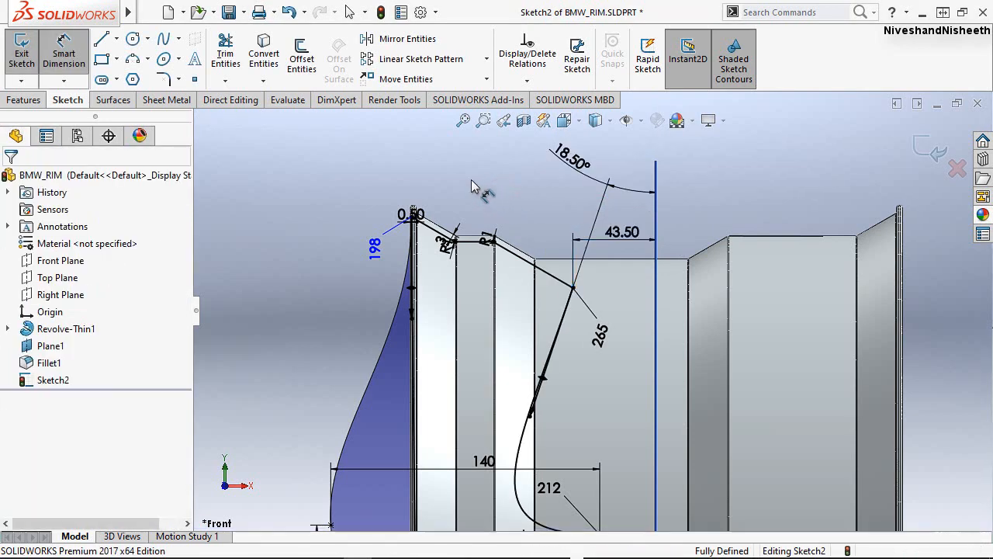
pyautogui.rightClick(248, 187)
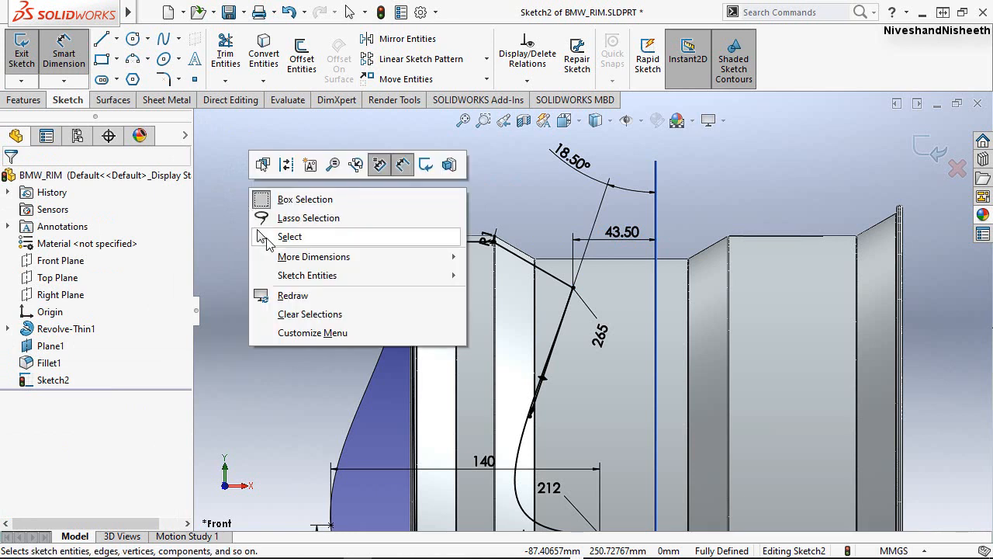
pyautogui.click(266, 238)
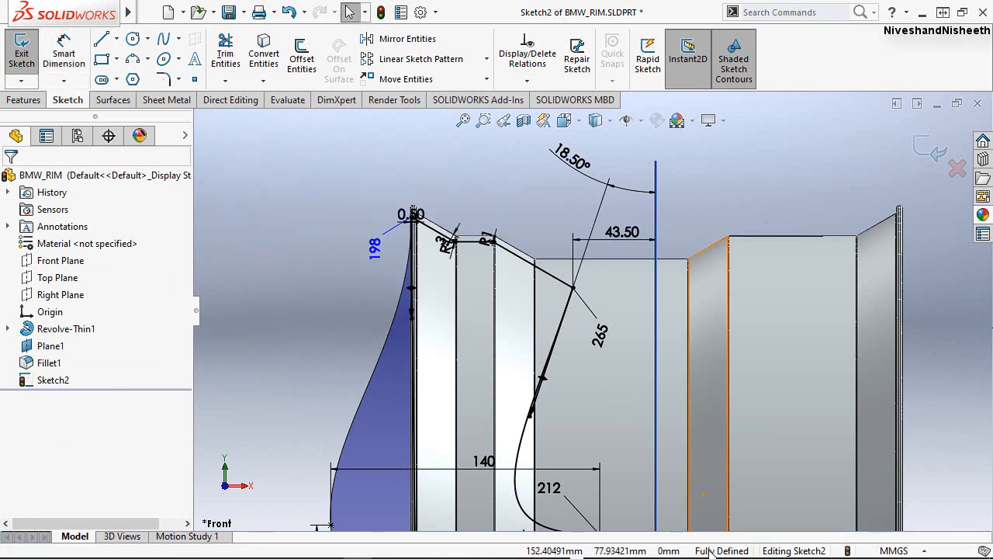
# Move the 18.50° angle dimension down into the space between the inner spline's upper endpoint and the vertical Plane1 line.
pyautogui.click(505, 183)
pyautogui.scroll(-3, 501, 186)
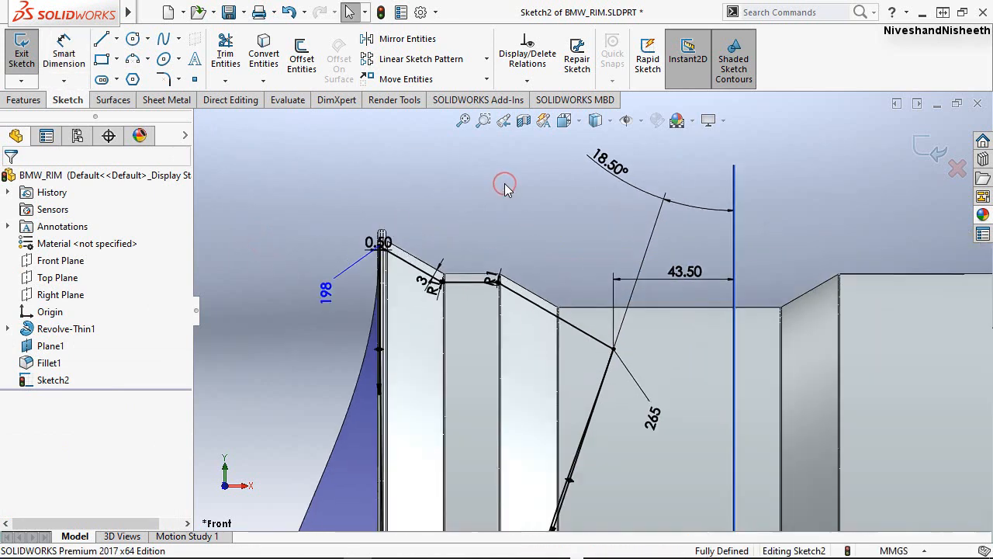
pyautogui.scroll(5, 490, 187)
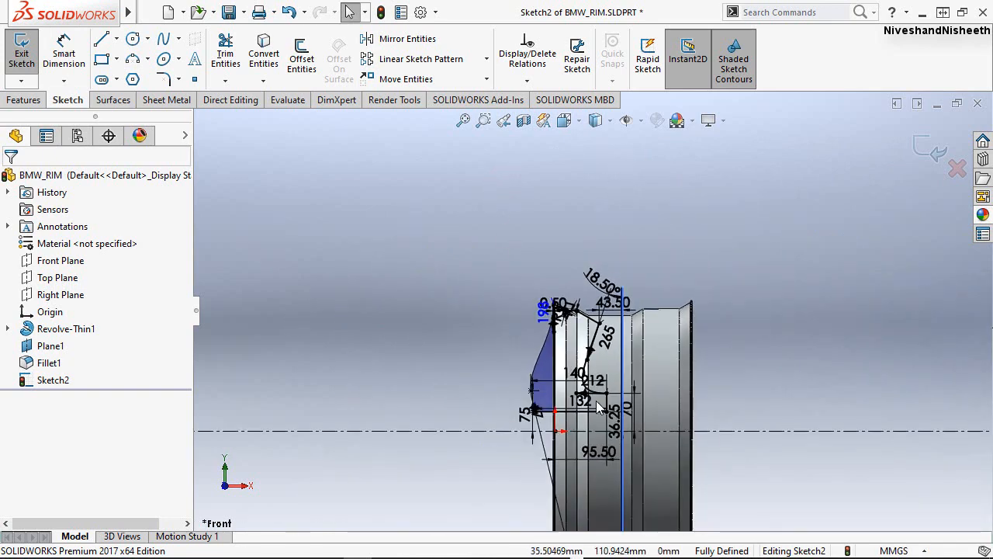
pyautogui.scroll(-4, 606, 414)
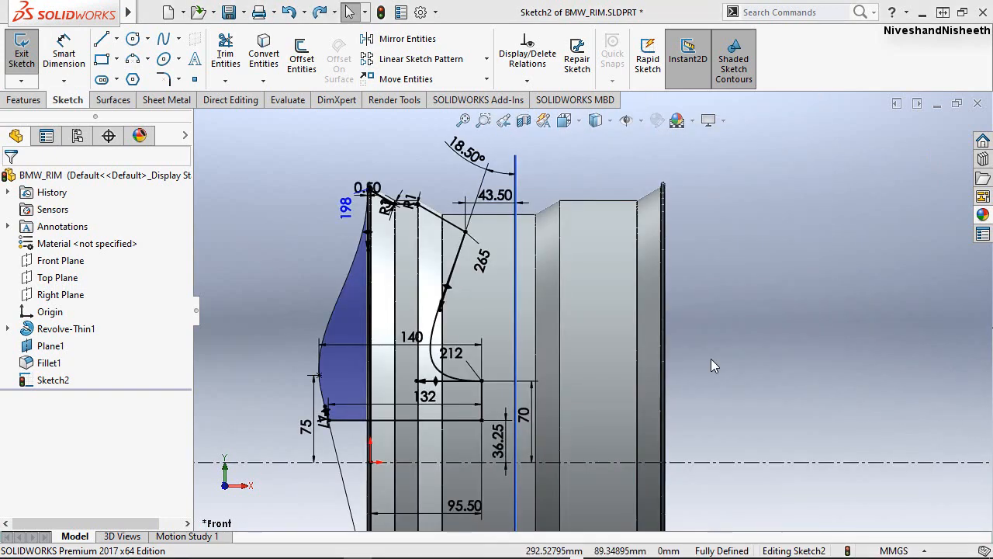
pyautogui.click(710, 358)
pyautogui.scroll(-5, 483, 186)
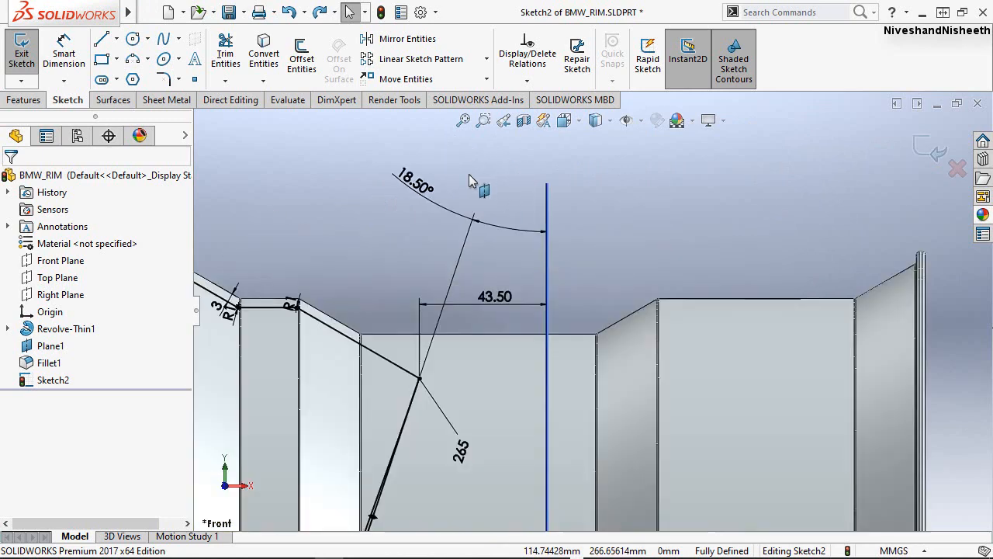
pyautogui.moveTo(410, 203); pyautogui.dragTo(522, 266)
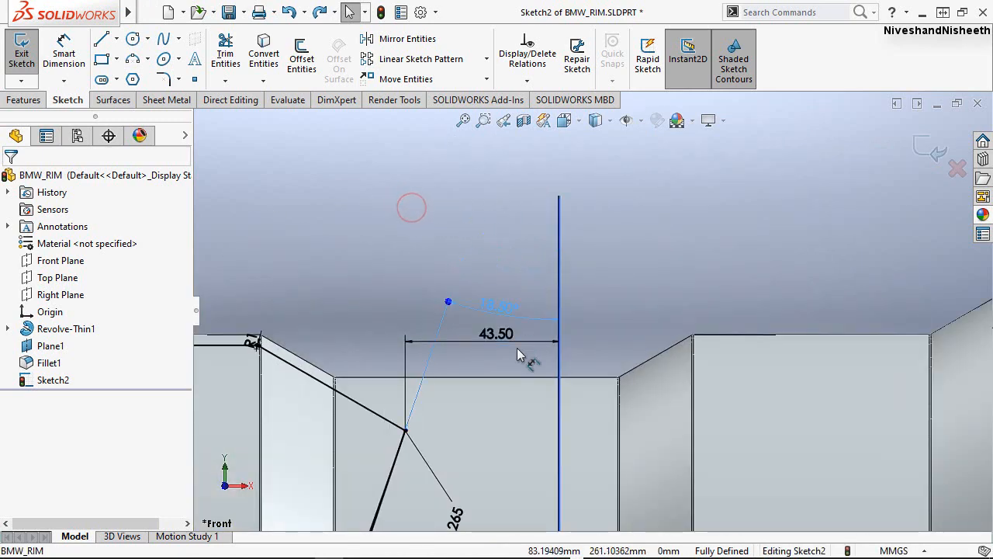
pyautogui.moveTo(514, 409); pyautogui.dragTo(513, 411)
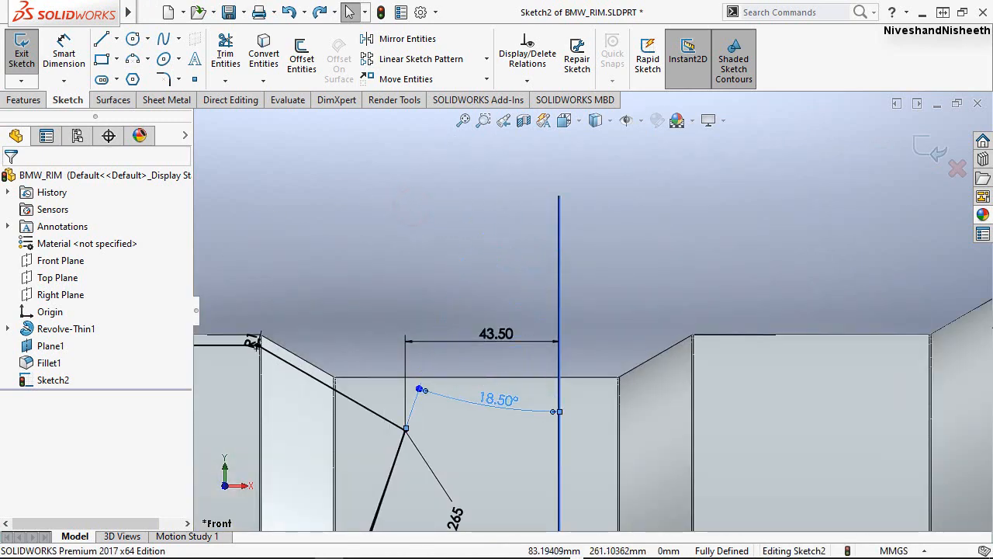
pyautogui.click(466, 229)
# Move the 43.50 mm distance dimension higher above the rim's outer edge.
pyautogui.click(486, 321)
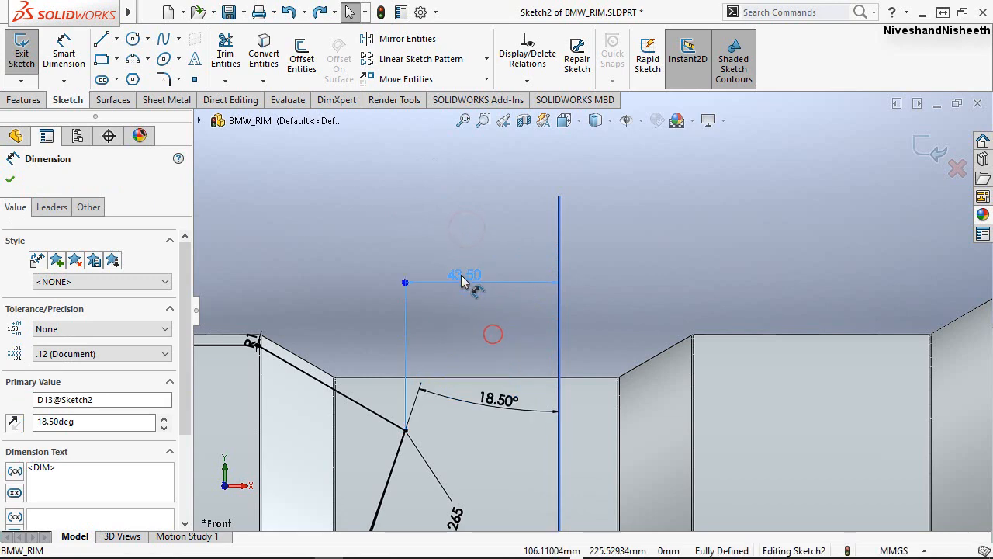
pyautogui.click(506, 217)
pyautogui.scroll(3, 634, 236)
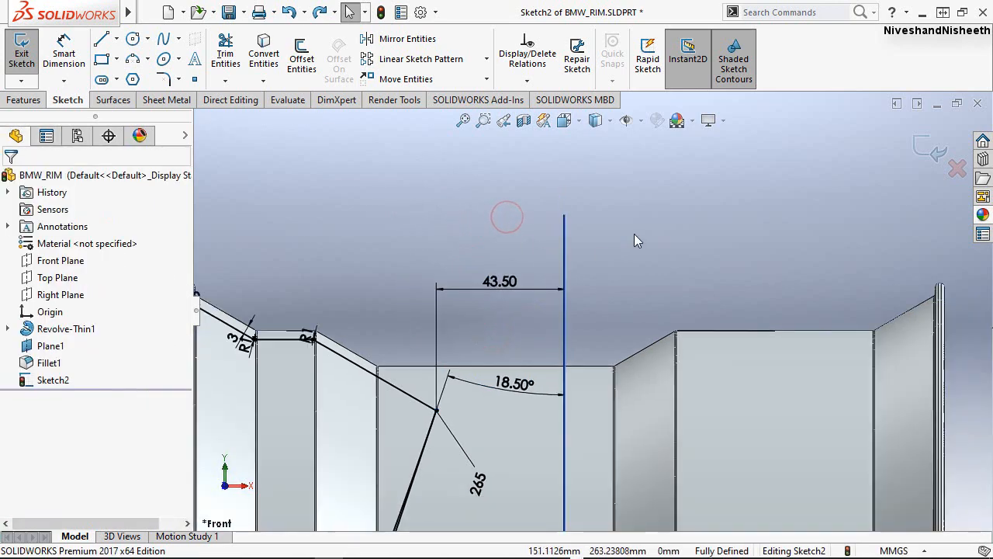
pyautogui.scroll(-4, 350, 320)
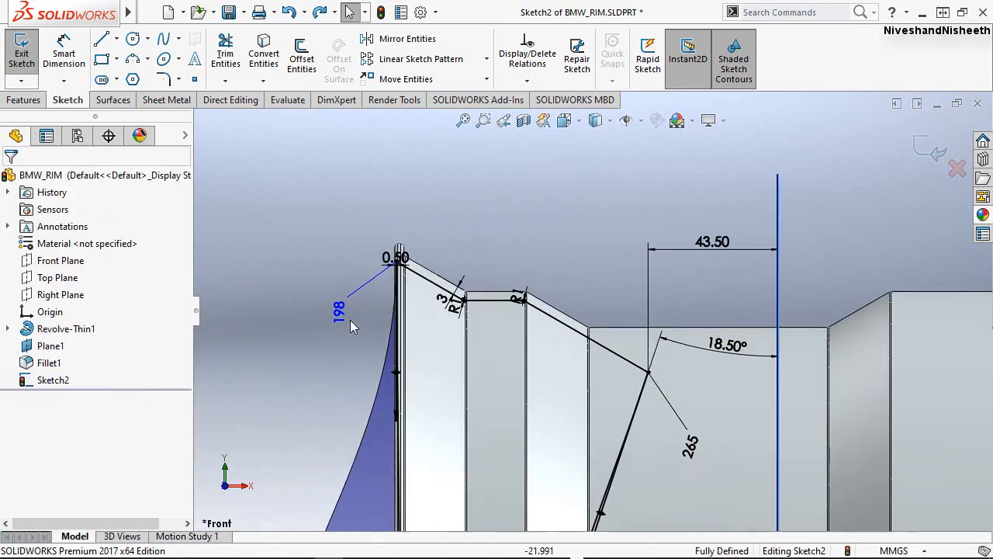
# Move the 0.50 mm dimension higher above the rim lip.
pyautogui.moveTo(411, 232); pyautogui.dragTo(419, 193)
pyautogui.click(477, 197)
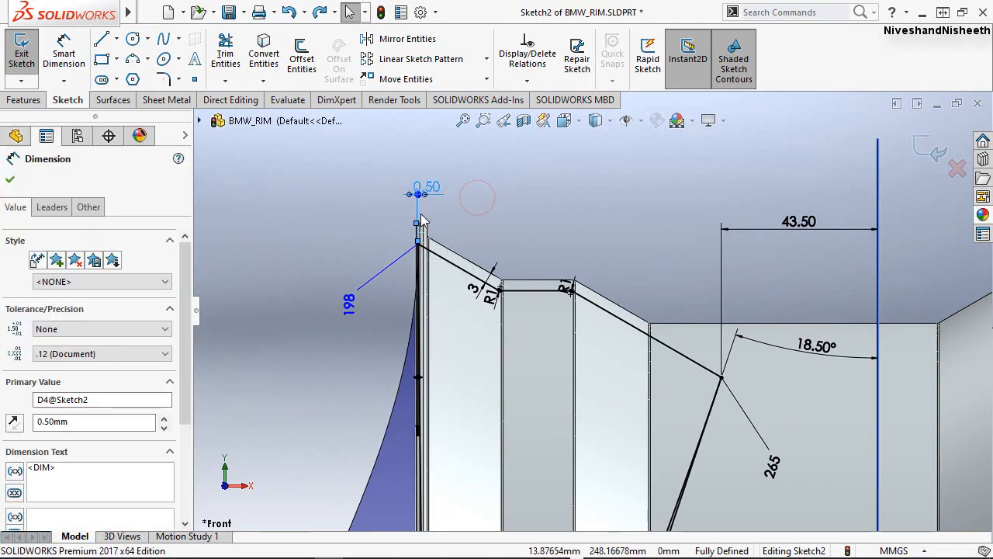
# Move the 36.25 mm height dimension out beyond the profile's outer side and centre the 95.50 mm dimension text between its extension lines.
pyautogui.scroll(-2, 432, 208)
pyautogui.scroll(6, 425, 215)
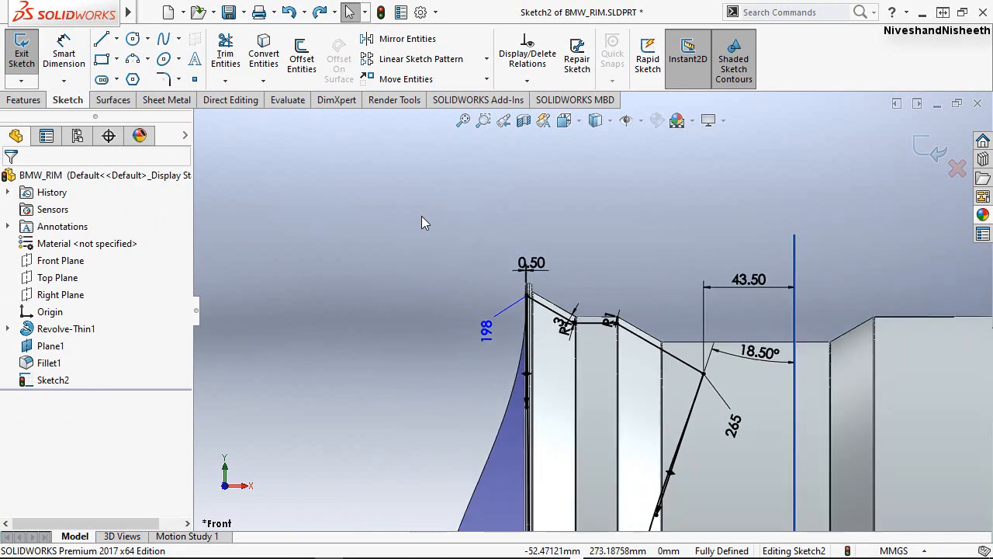
pyautogui.scroll(-3, 619, 408)
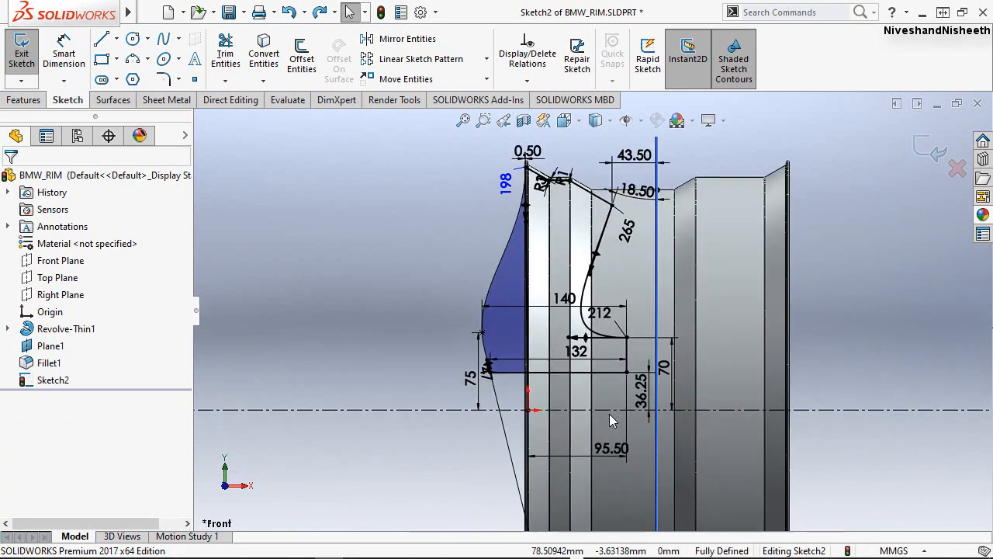
pyautogui.moveTo(623, 398); pyautogui.dragTo(417, 391)
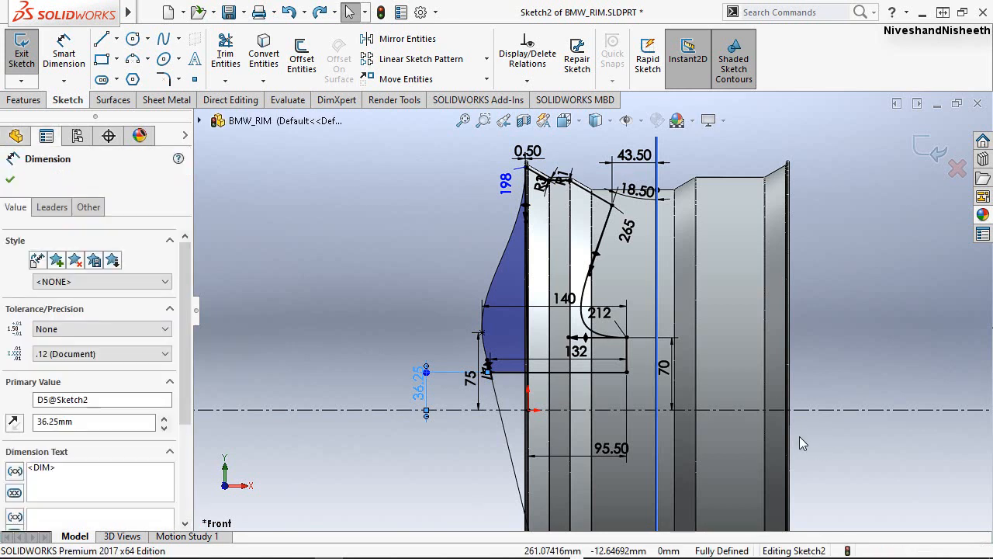
pyautogui.click(612, 451)
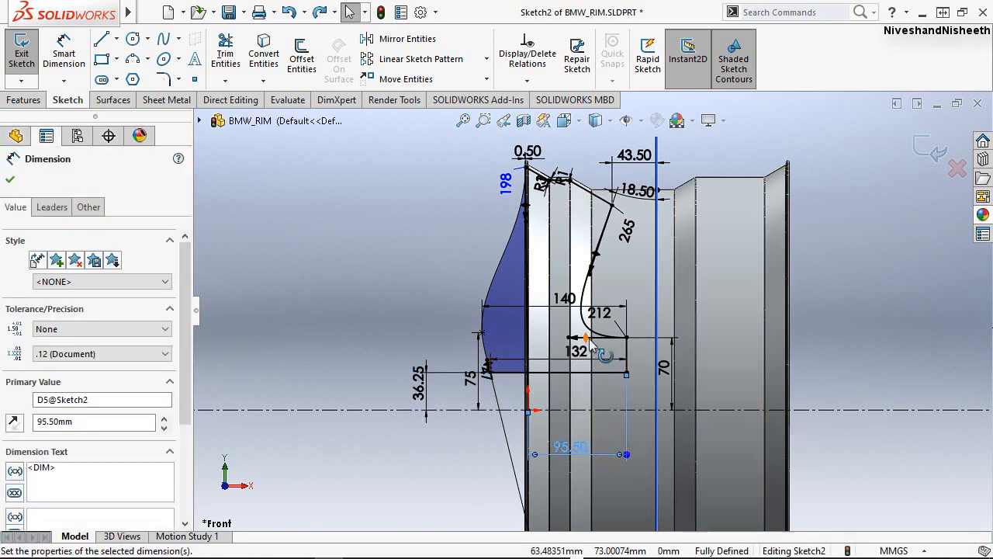
# Move the 132 mm dimension below the profile's bottom line and the 70 mm dimension farther from the profile, past the Plane1 line.
pyautogui.moveTo(582, 354); pyautogui.dragTo(575, 390)
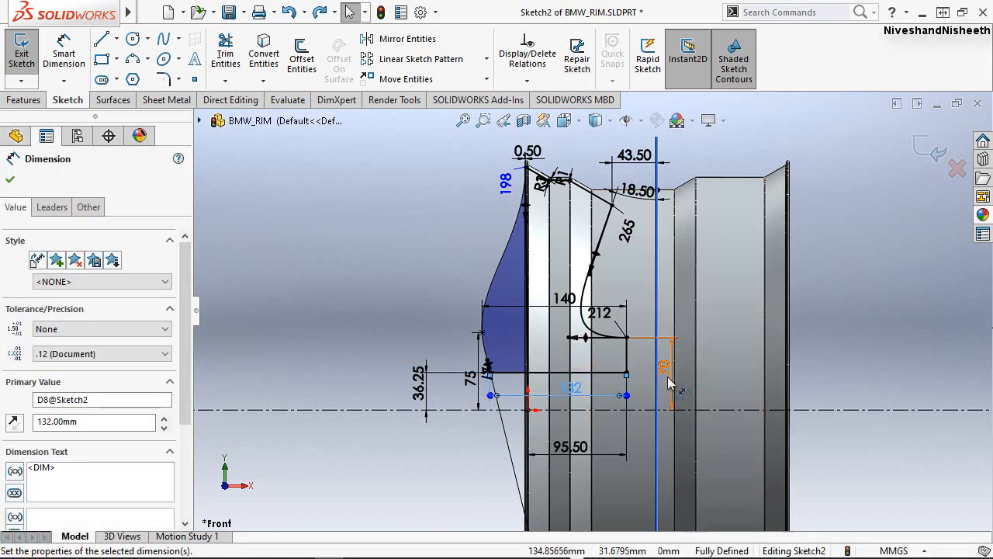
pyautogui.moveTo(663, 369); pyautogui.dragTo(719, 369)
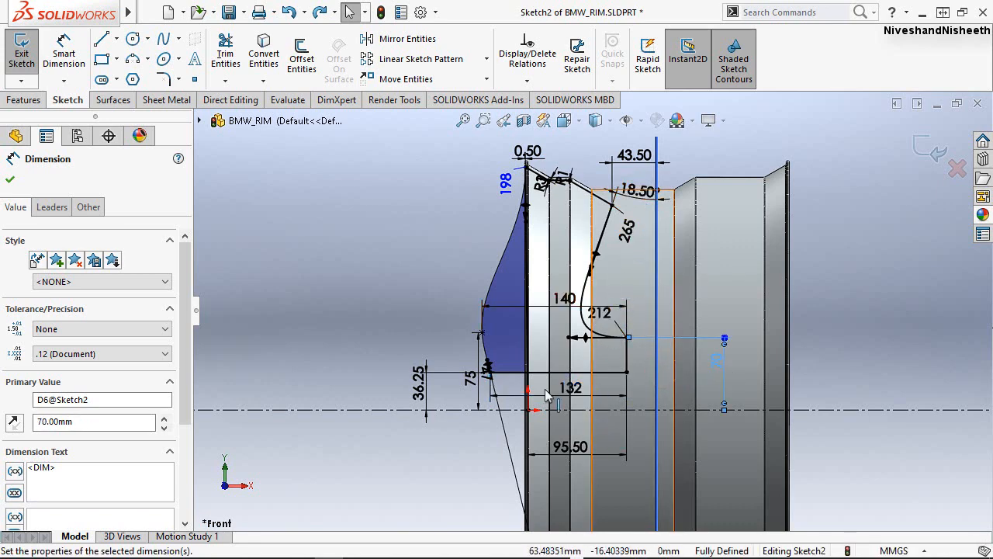
# Move the 13.70° angle dimension up from beneath the wheel into the lower half of the rim.
pyautogui.scroll(-2, 435, 261)
pyautogui.scroll(5, 436, 260)
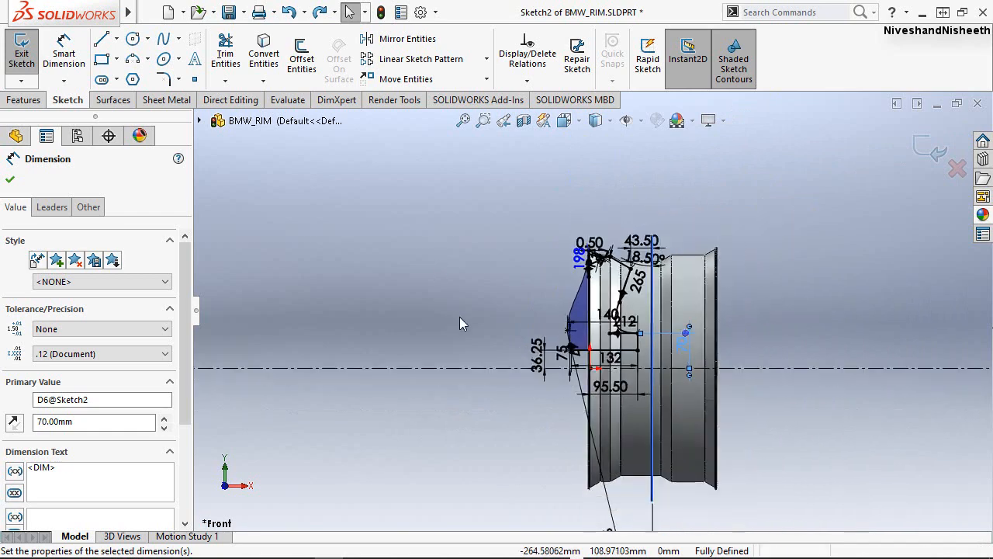
pyautogui.scroll(-2, 642, 458)
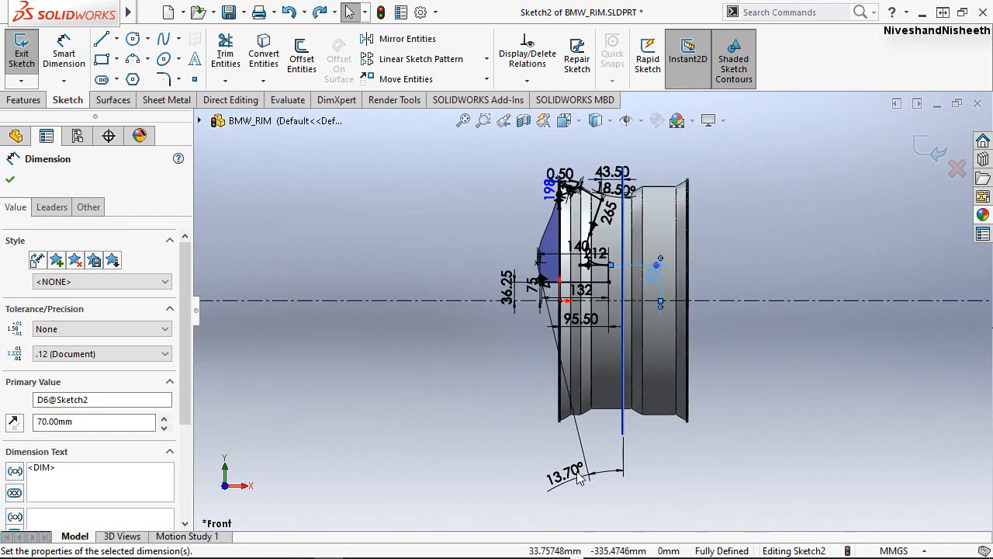
pyautogui.moveTo(609, 380); pyautogui.dragTo(603, 358)
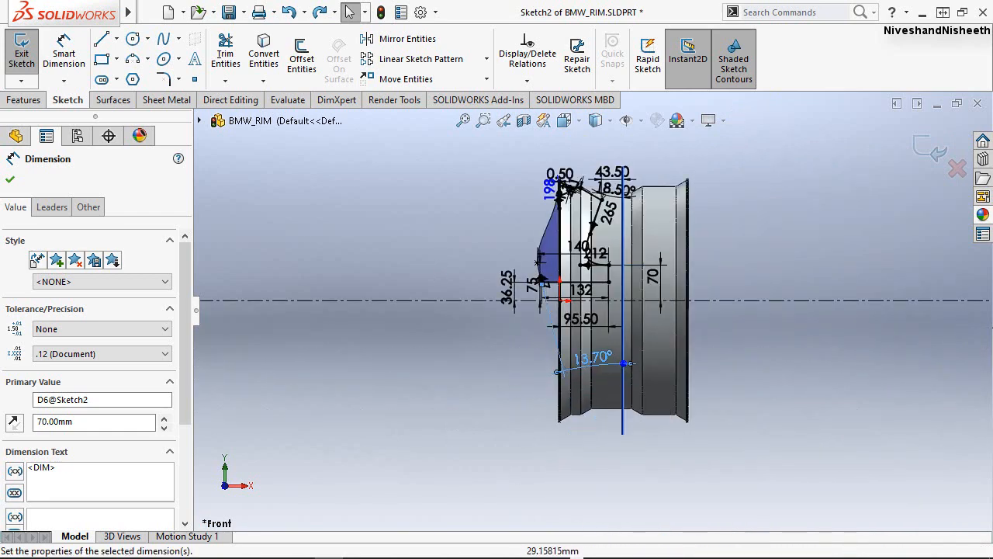
pyautogui.click(729, 259)
# Convert the vertical spline running from the origin up to the rim lip into construction geometry.
pyautogui.scroll(-3, 715, 245)
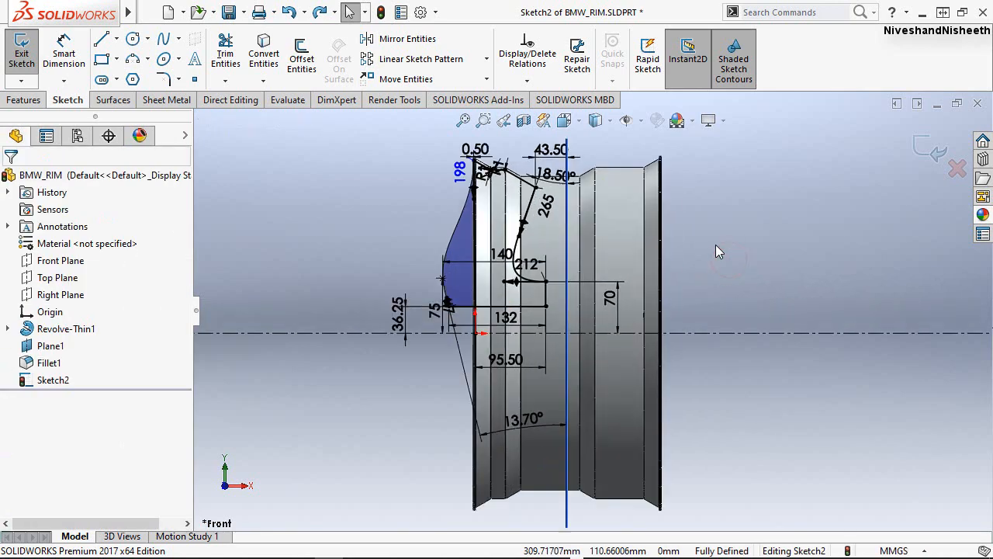
pyautogui.scroll(-2, 465, 197)
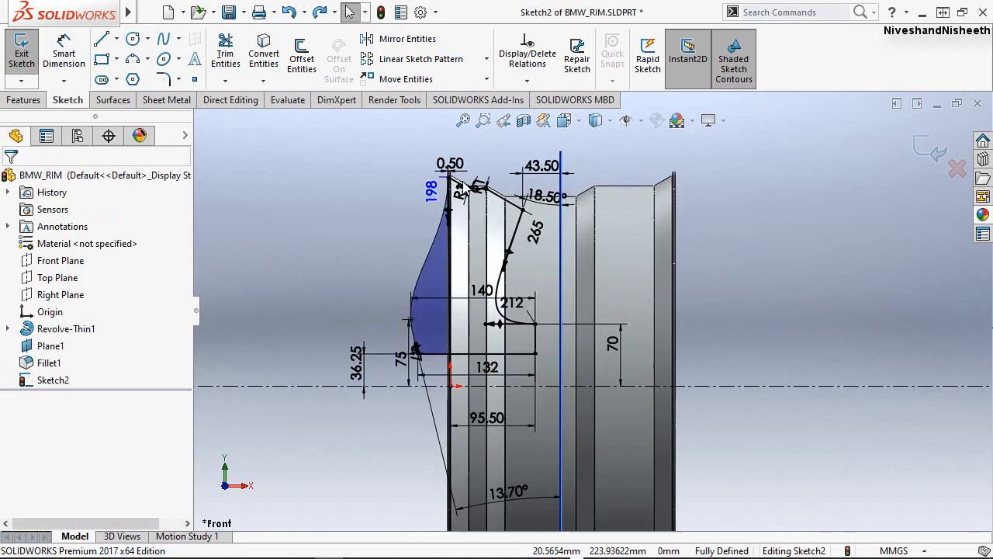
pyautogui.scroll(-2, 460, 200)
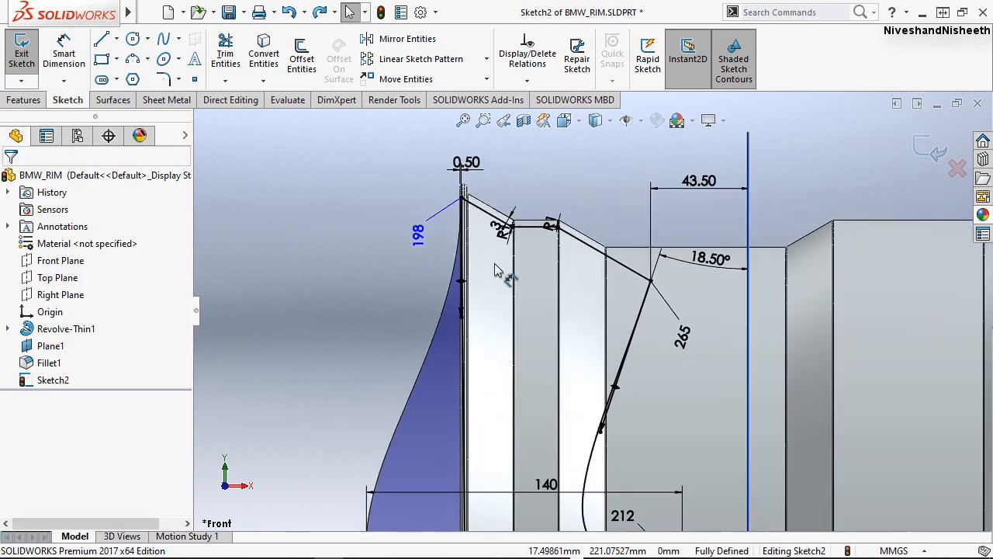
pyautogui.scroll(5, 527, 181)
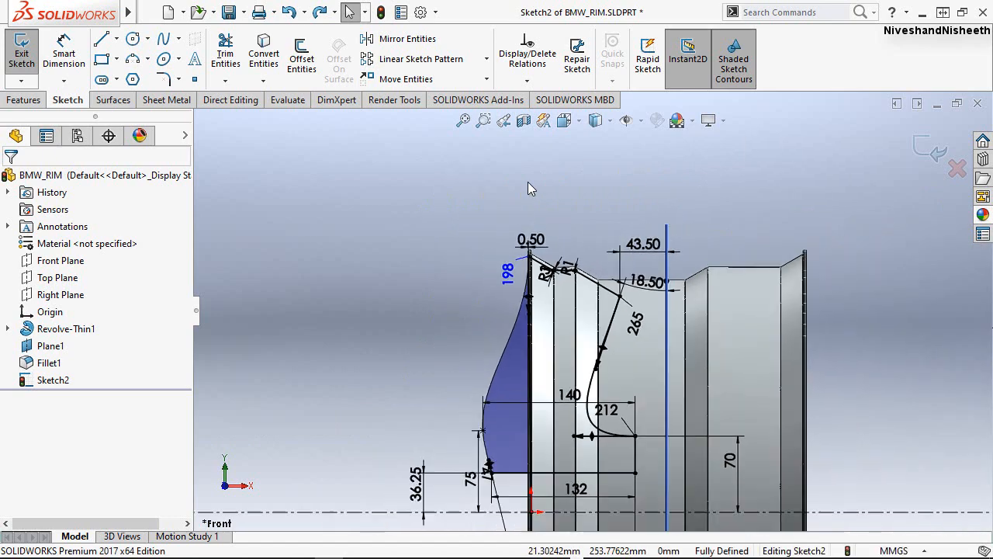
pyautogui.scroll(-2, 687, 474)
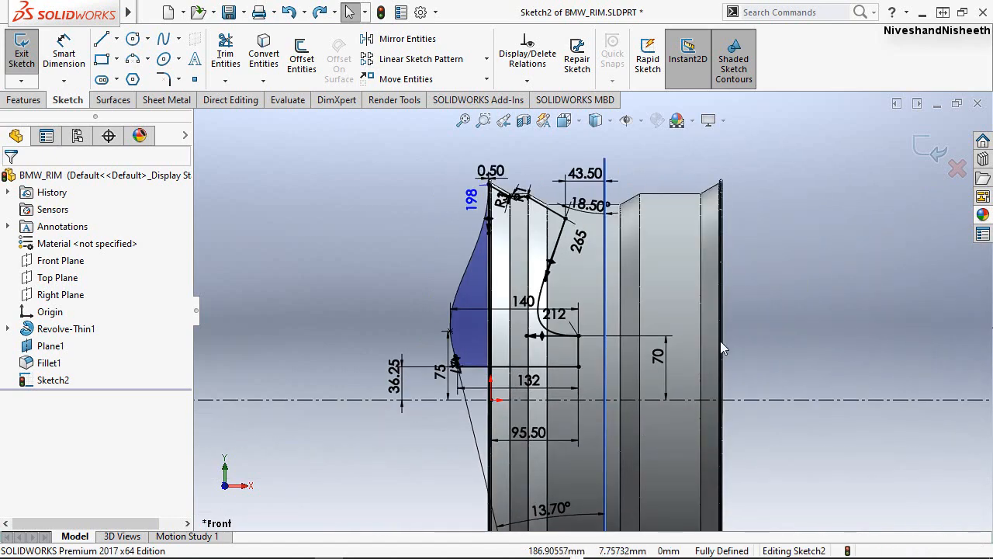
pyautogui.moveTo(603, 326); pyautogui.dragTo(620, 318, button='middle')
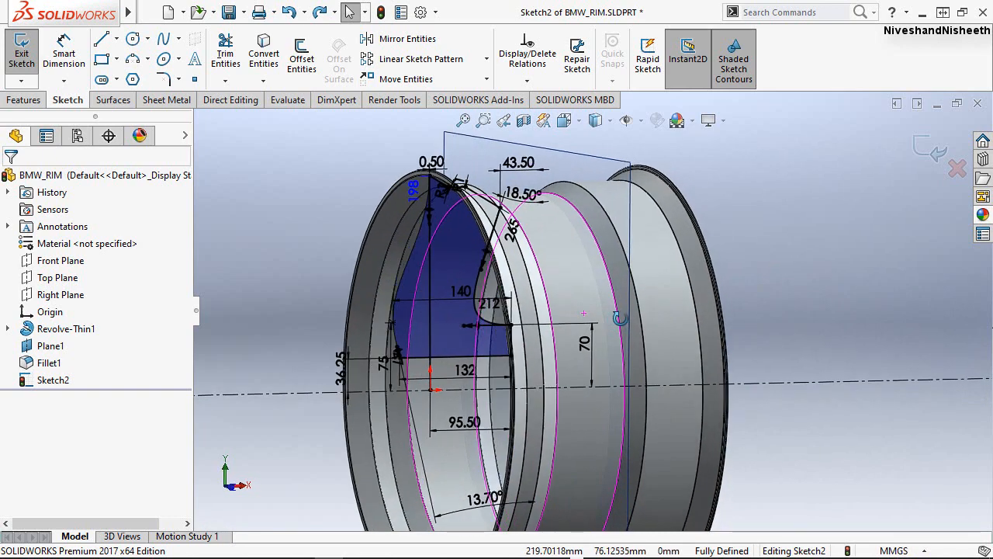
pyautogui.click(432, 342)
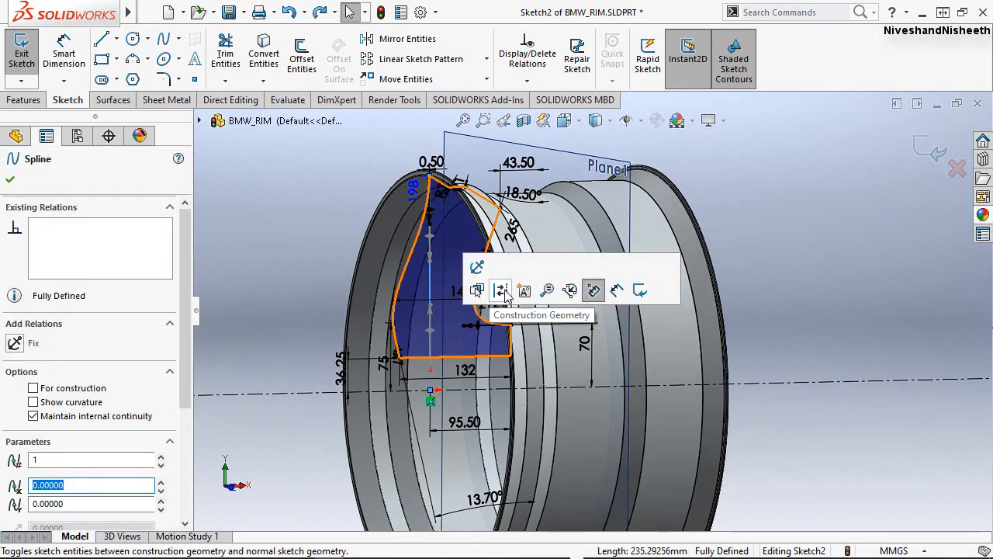
pyautogui.click(836, 263)
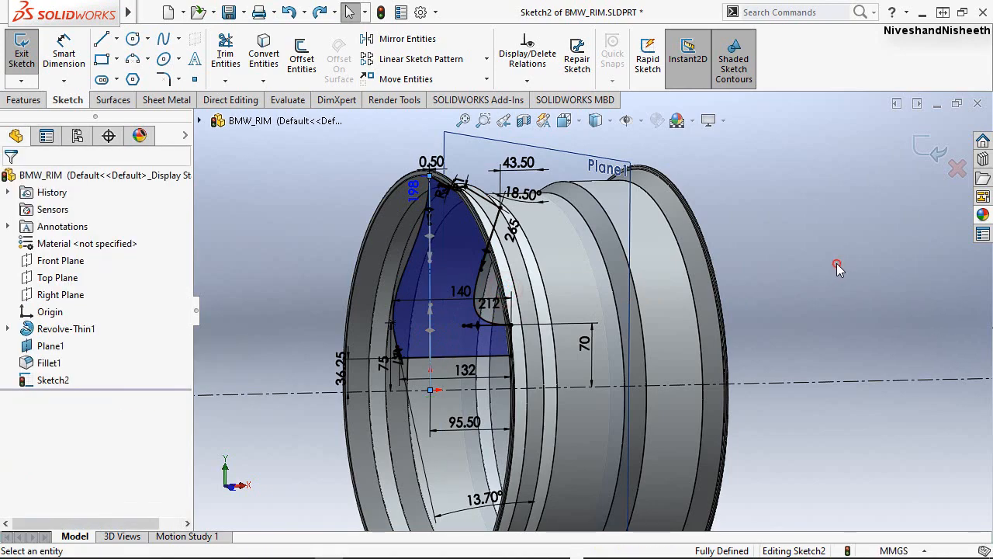
# Finish editing the fully dimensioned spoke profile sketch.
pyautogui.moveTo(809, 274); pyautogui.dragTo(812, 297, button='middle')
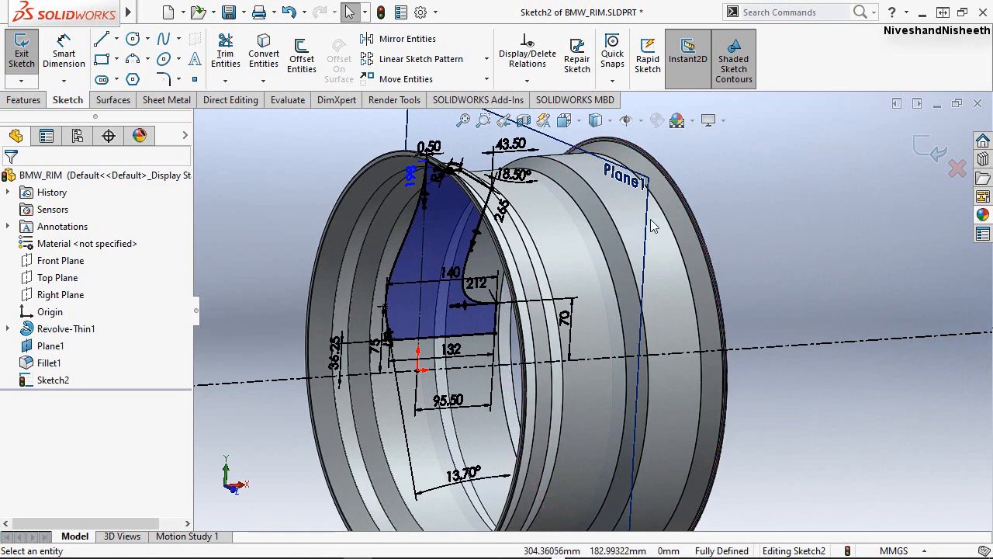
pyautogui.scroll(2, 654, 268)
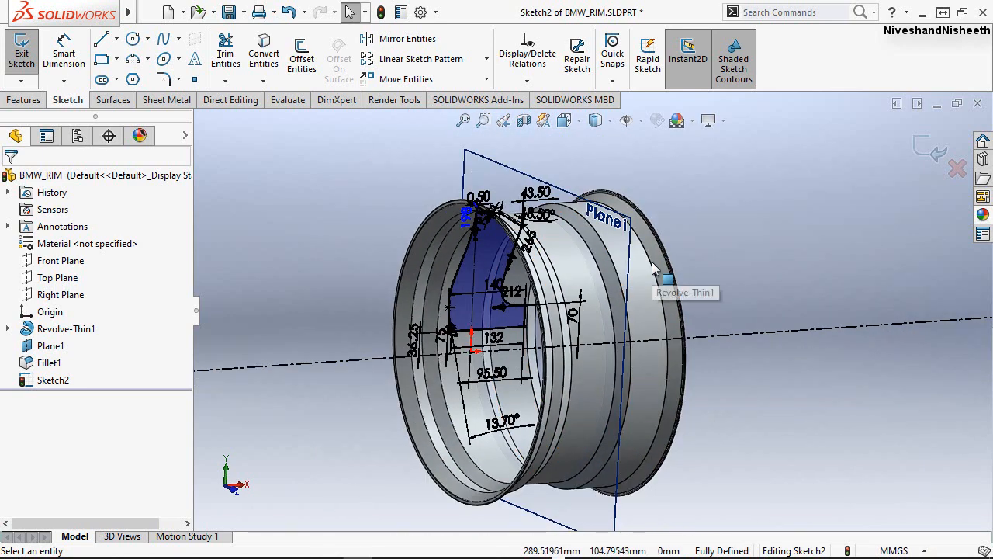
pyautogui.click(926, 148)
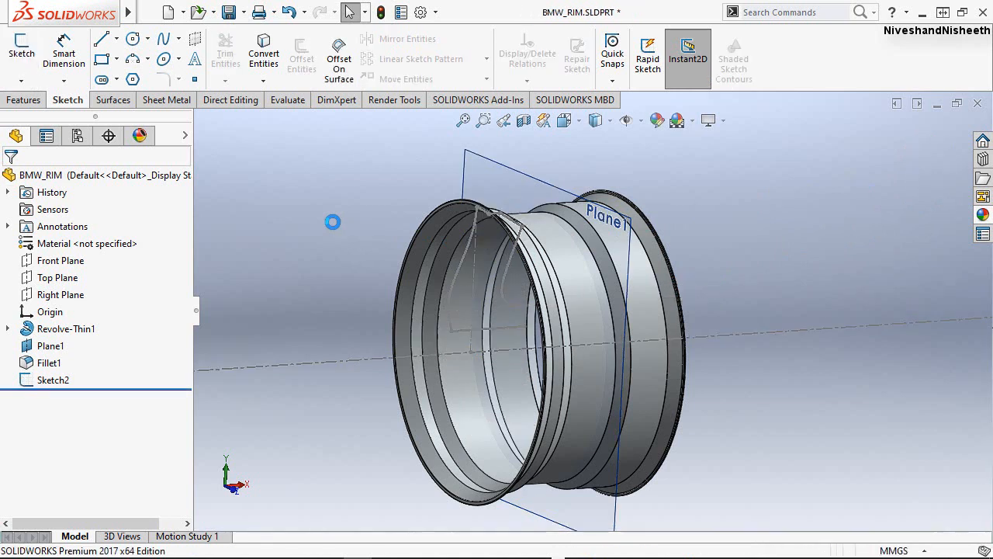
# Hide the reference plane Plane1 in the model view.
pyautogui.click(505, 171)
pyautogui.rightClick(505, 163)
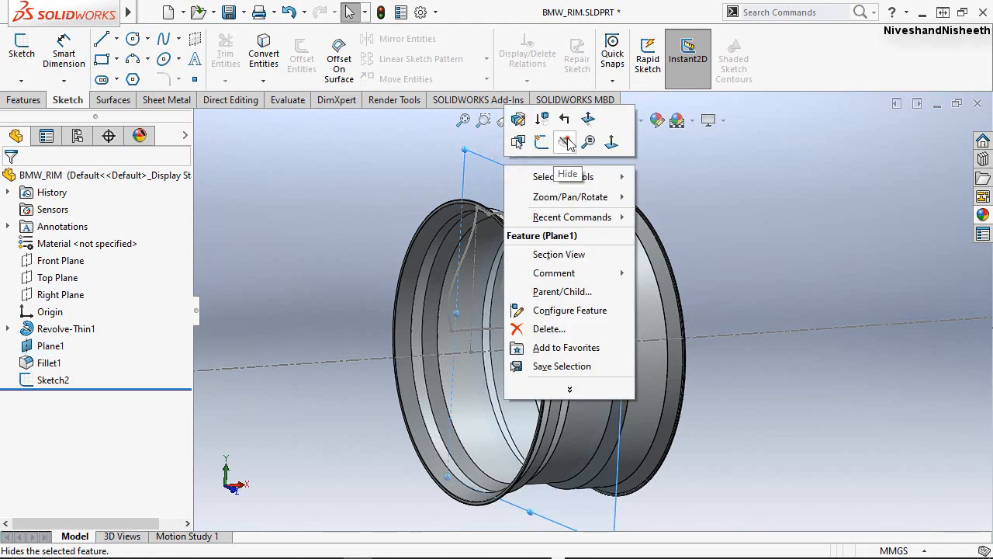
pyautogui.click(567, 140)
pyautogui.click(381, 203)
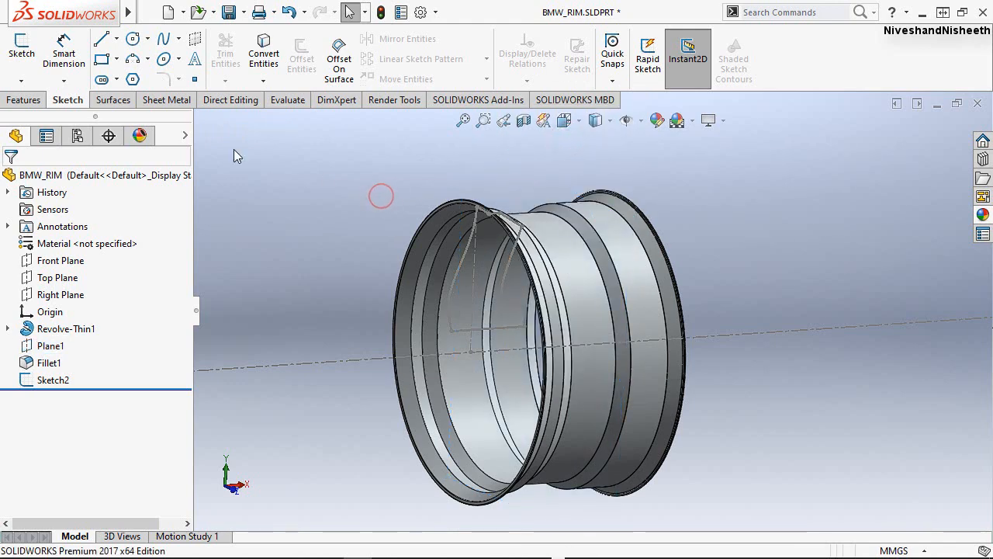
# Set up a Revolved Boss/Base of the spoke profile Sketch2 about the horizontal centreline, Blind at 360° with Merge result.
pyautogui.click(23, 100)
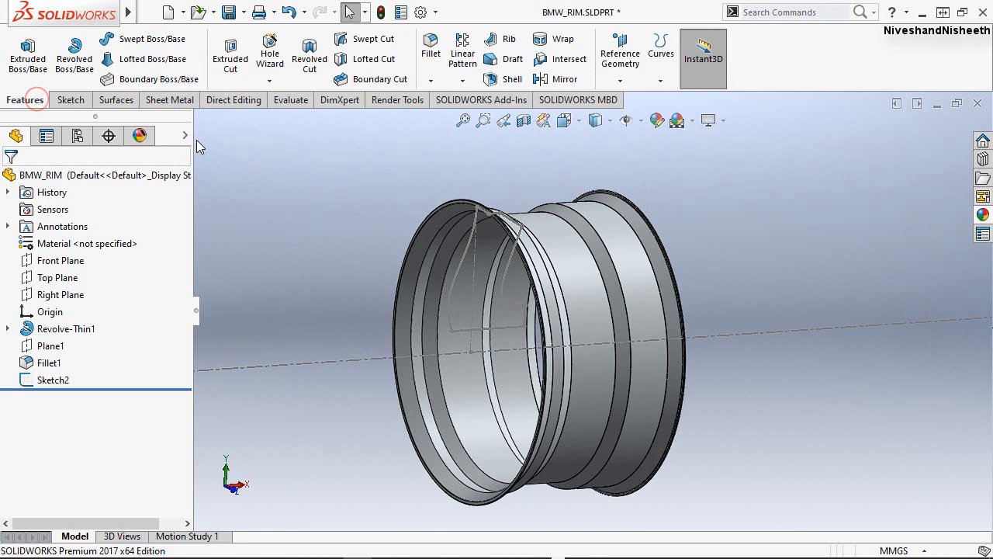
pyautogui.click(74, 68)
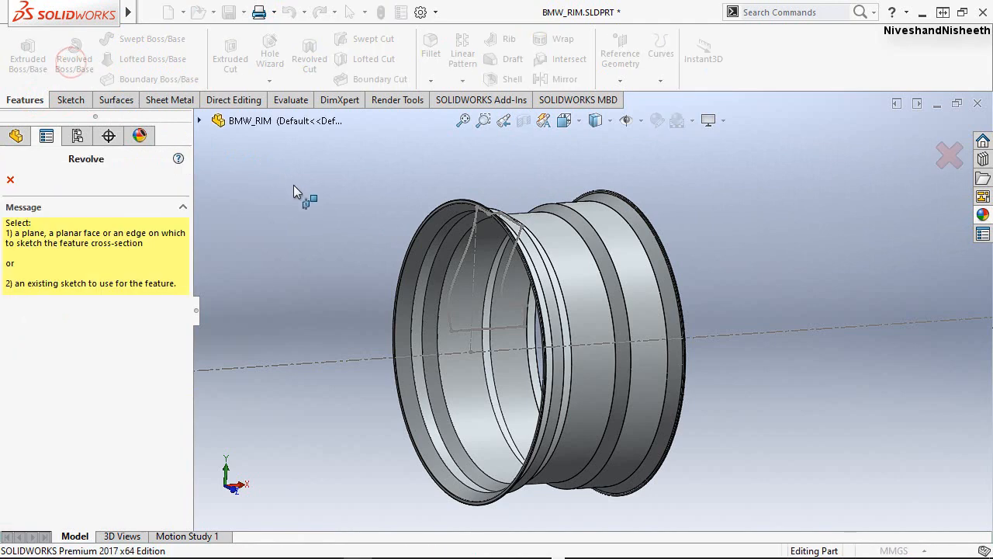
pyautogui.click(456, 272)
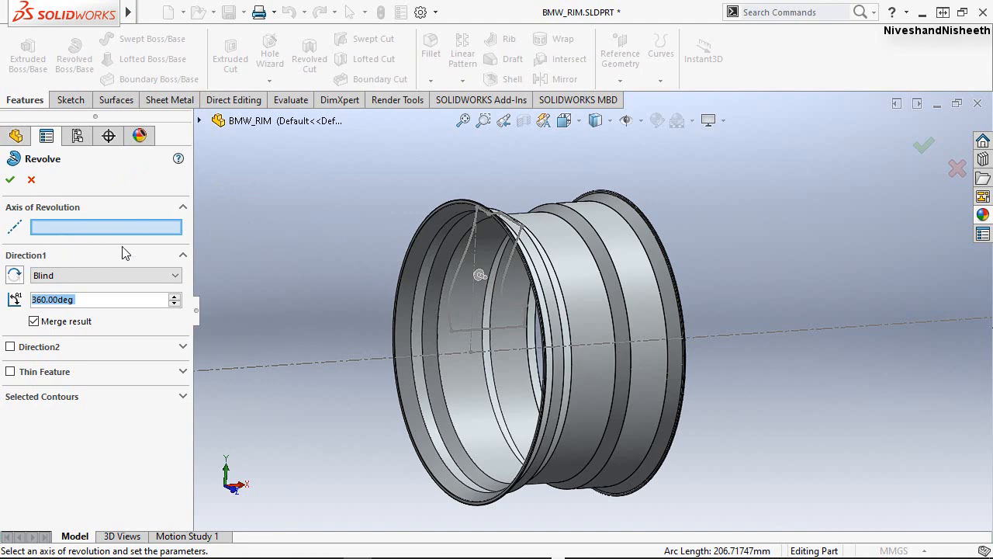
pyautogui.click(365, 355)
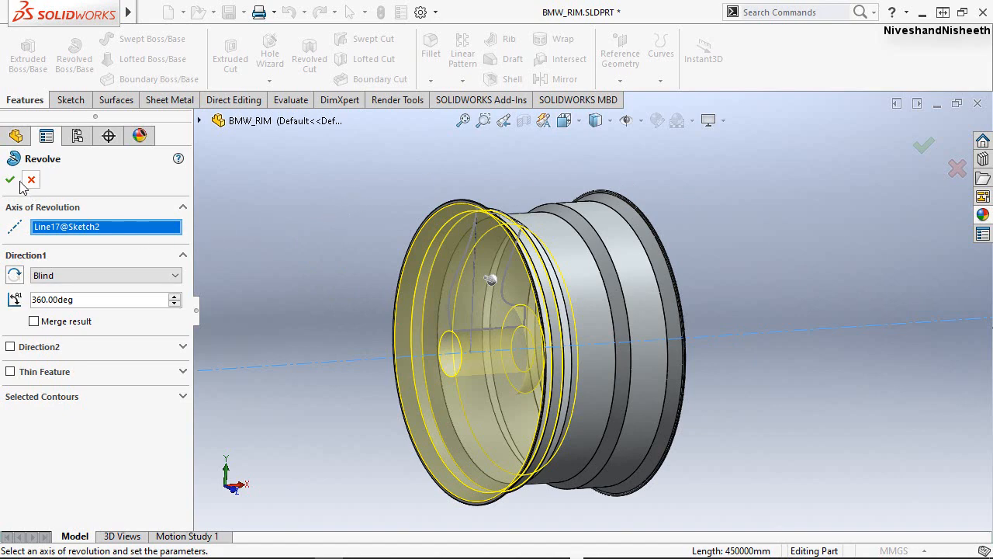
# Complete the 360° revolve of the spoke profile about the centreline with Merge result turned off.
pyautogui.press('Return')
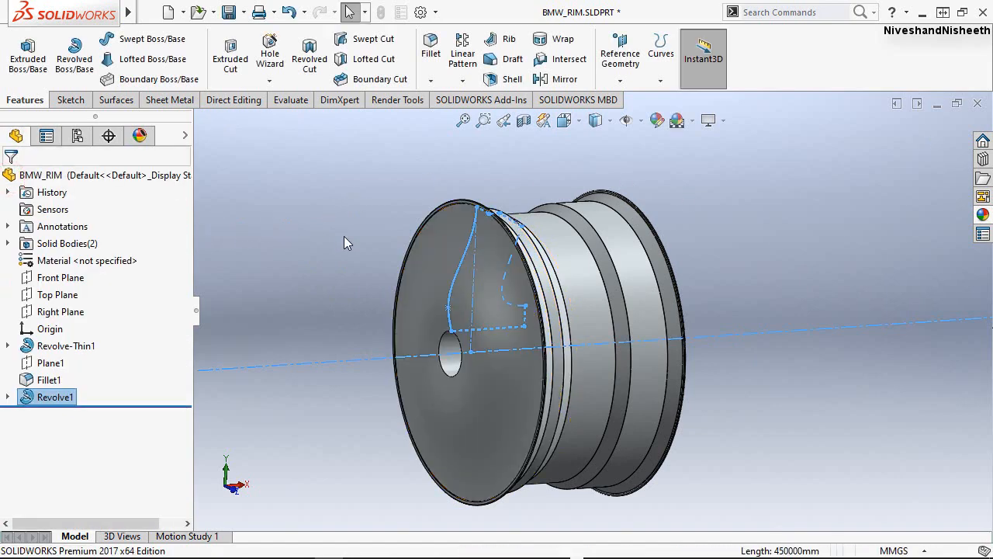
pyautogui.click(343, 236)
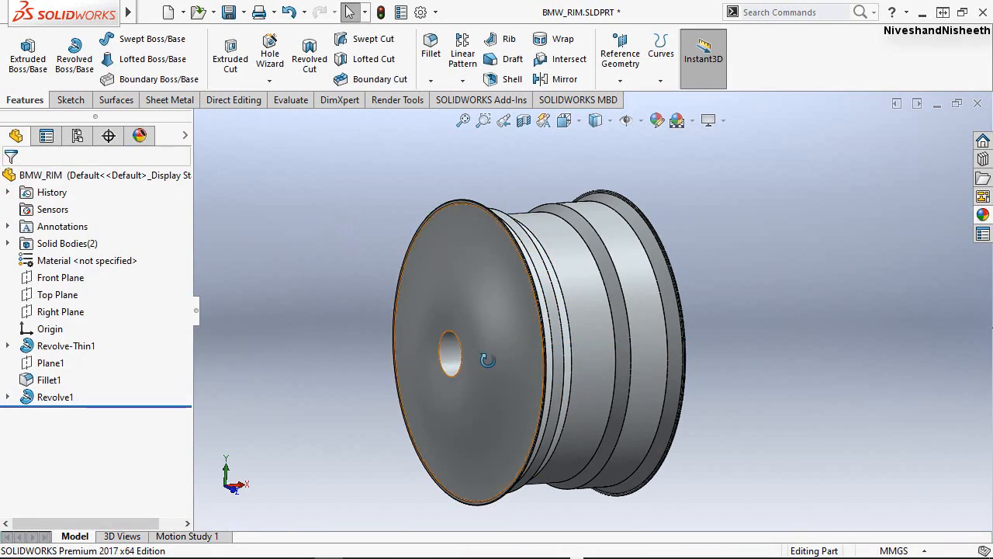
# Examine the revolved disc in isometric view and check which solid bodies the part contains.
pyautogui.moveTo(500, 375)
pyautogui.mouseDown(button='middle')
pyautogui.moveTo(755, 361)
pyautogui.moveTo(722, 398)
pyautogui.moveTo(535, 395)
pyautogui.moveTo(473, 426)
pyautogui.moveTo(442, 388)
pyautogui.mouseUp(button='middle')
pyautogui.click(578, 125)
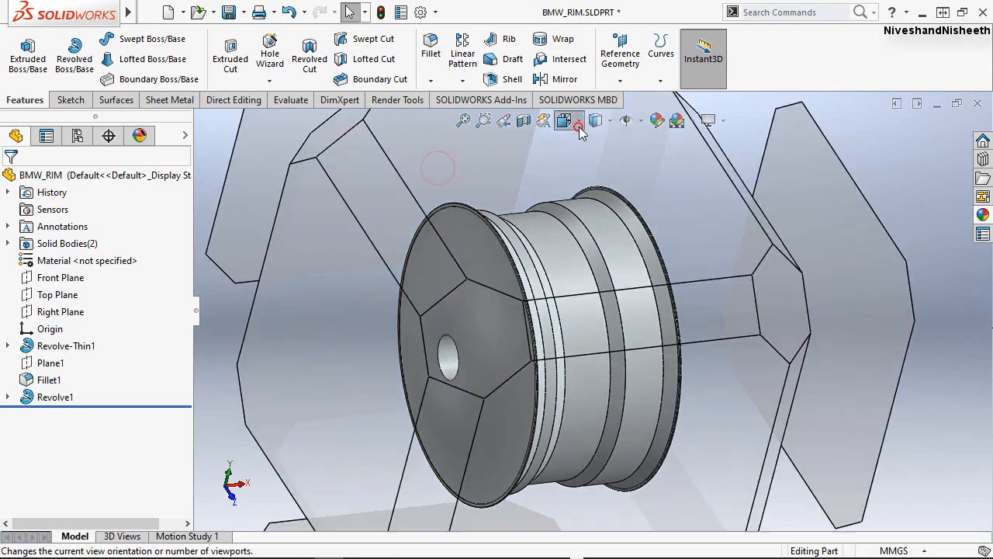
pyautogui.click(666, 165)
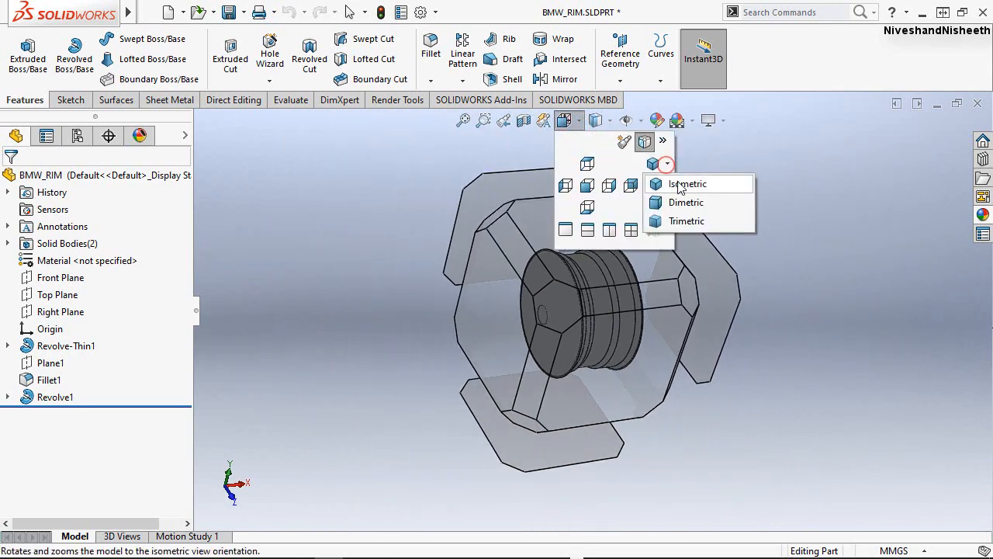
pyautogui.click(677, 181)
pyautogui.click(432, 212)
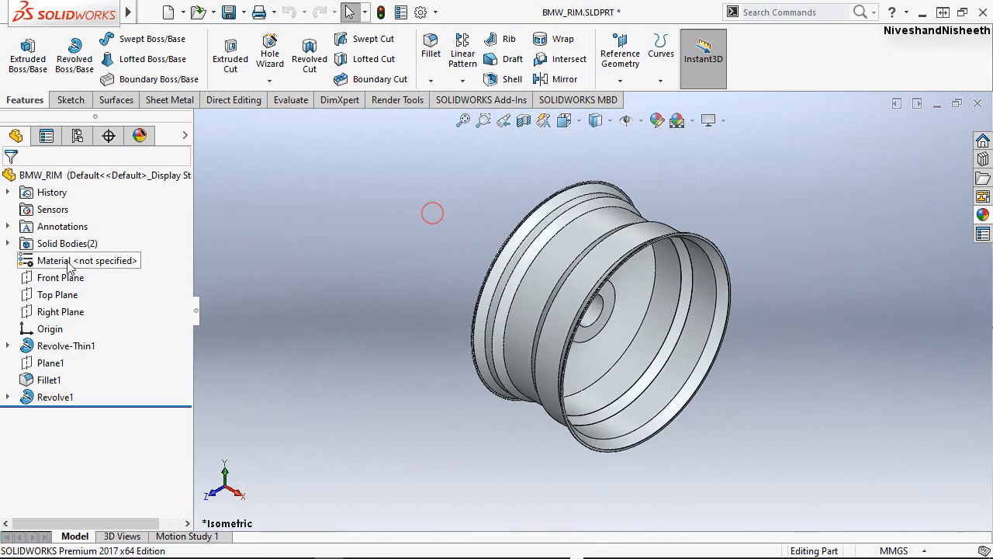
pyautogui.click(58, 245)
pyautogui.click(8, 244)
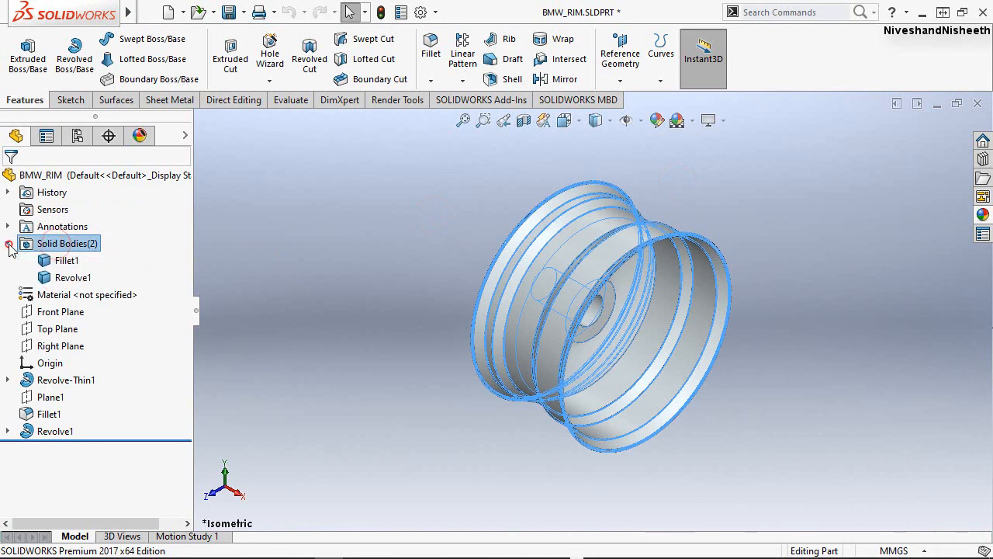
pyautogui.click(48, 261)
pyautogui.click(47, 277)
pyautogui.click(298, 280)
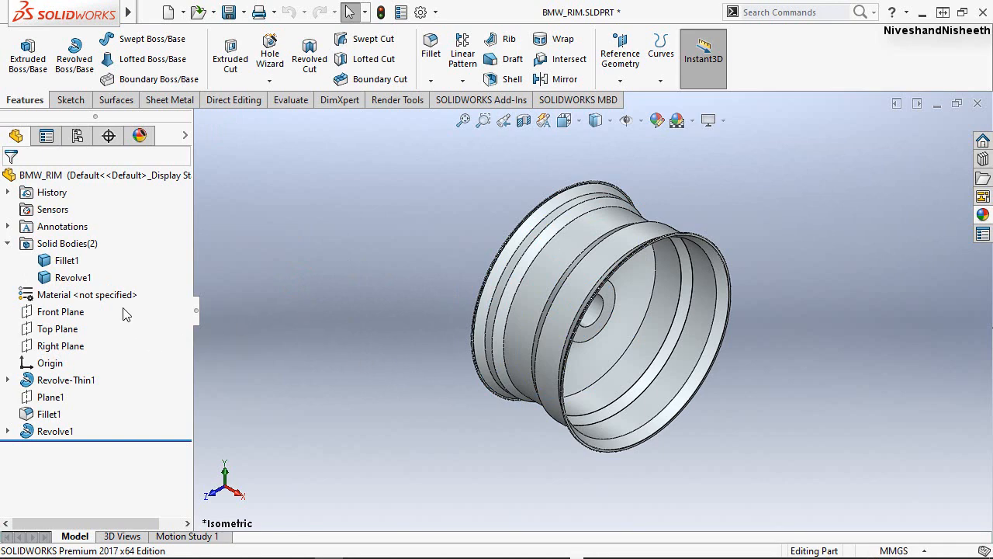
pyautogui.click(8, 244)
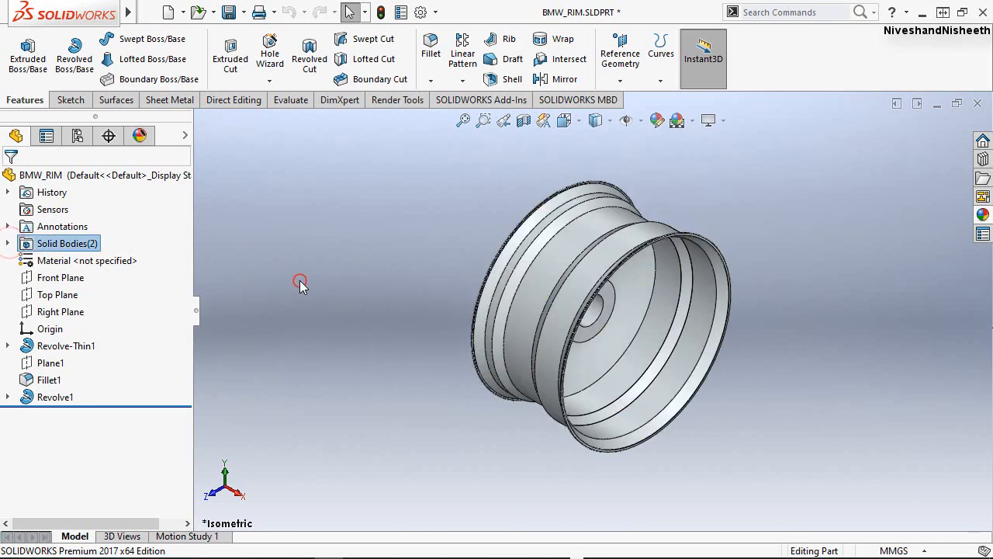
pyautogui.click(871, 481)
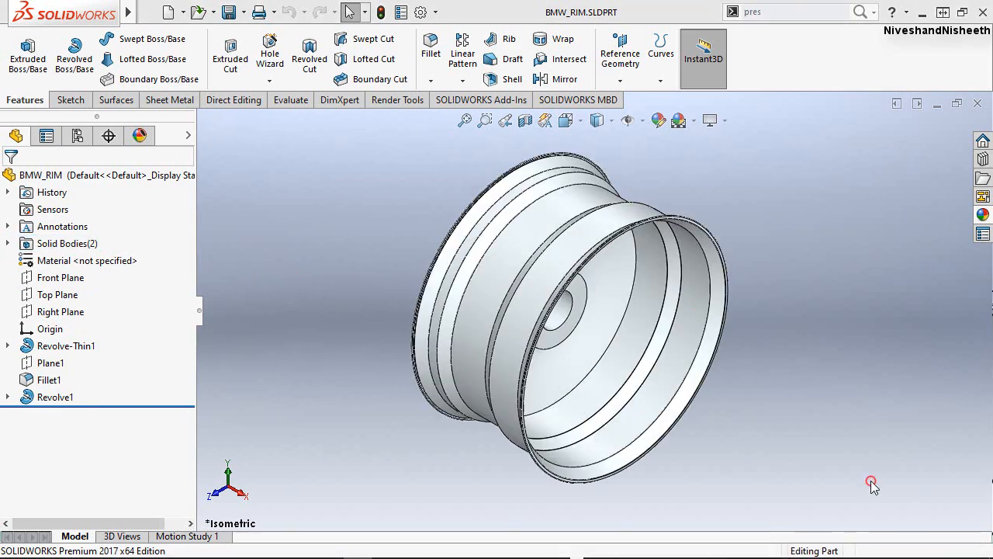
# Start a new sketch on the Front Plane and view it from the front.
pyautogui.click(69, 277)
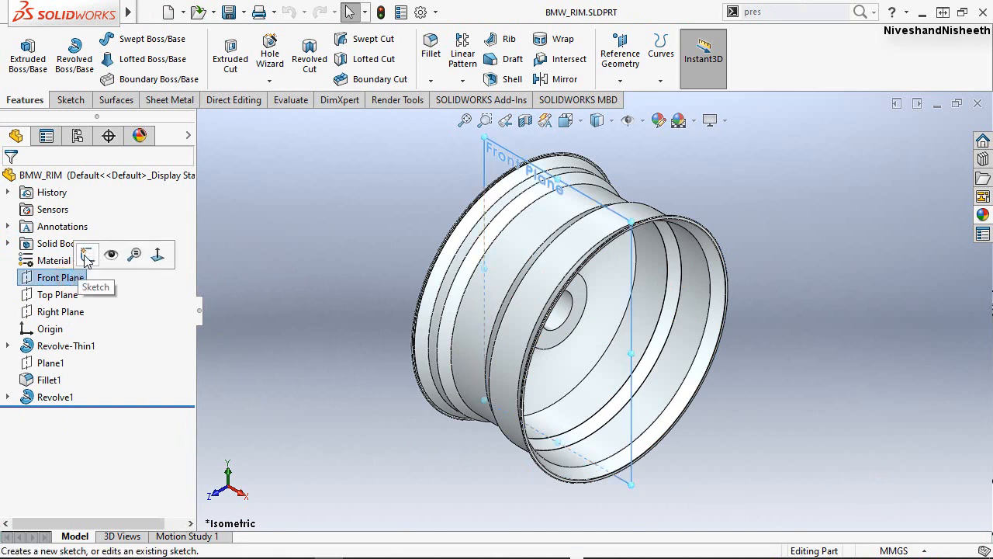
pyautogui.click(85, 255)
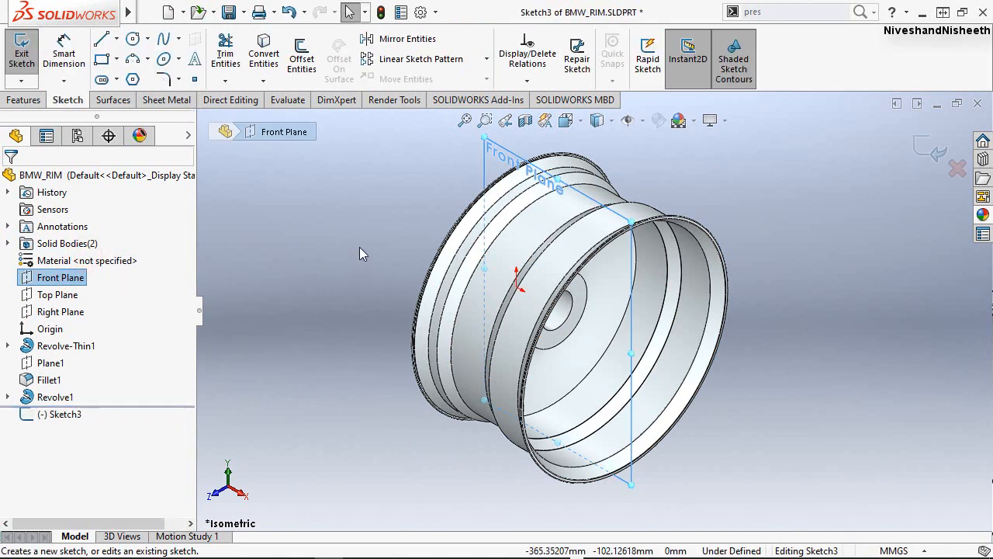
pyautogui.press('space')
pyautogui.click(629, 327)
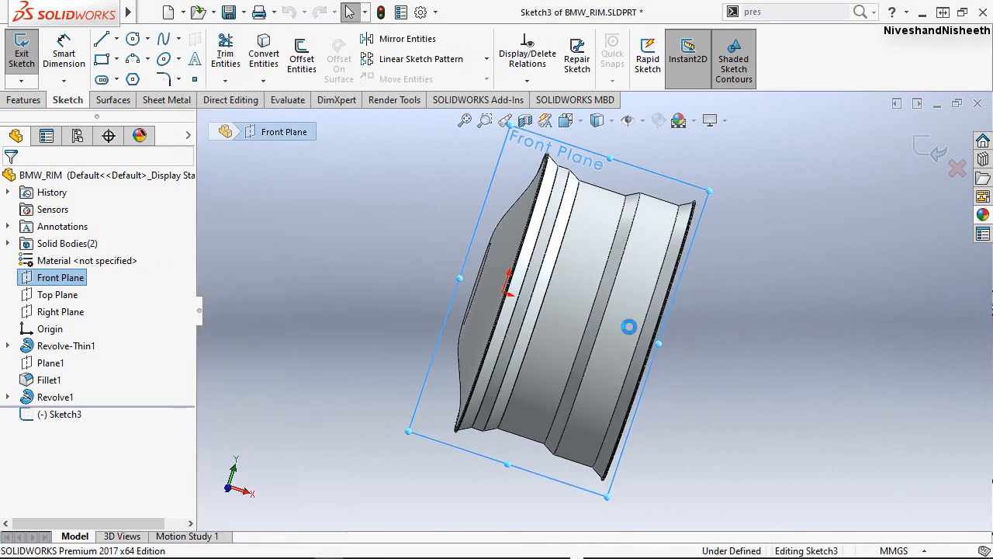
pyautogui.click(403, 261)
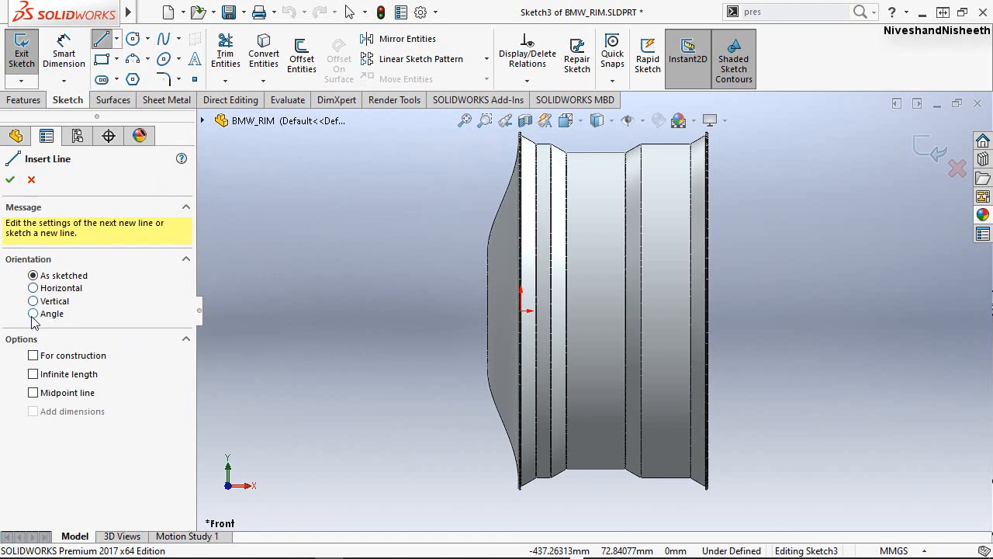
# Sketch a horizontal construction line from the origin along the wheel's axis to beyond the rear rim lip.
pyautogui.click(32, 355)
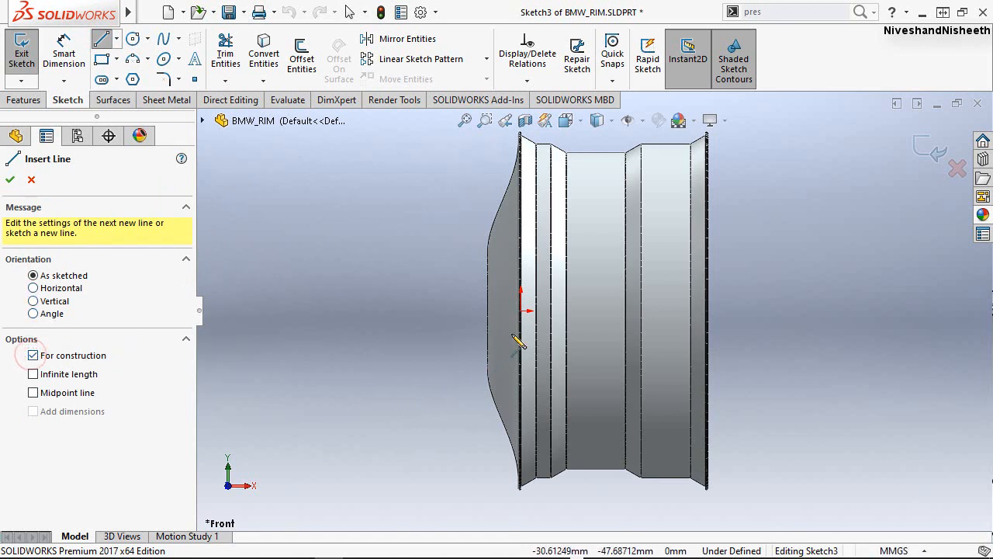
pyautogui.click(521, 311)
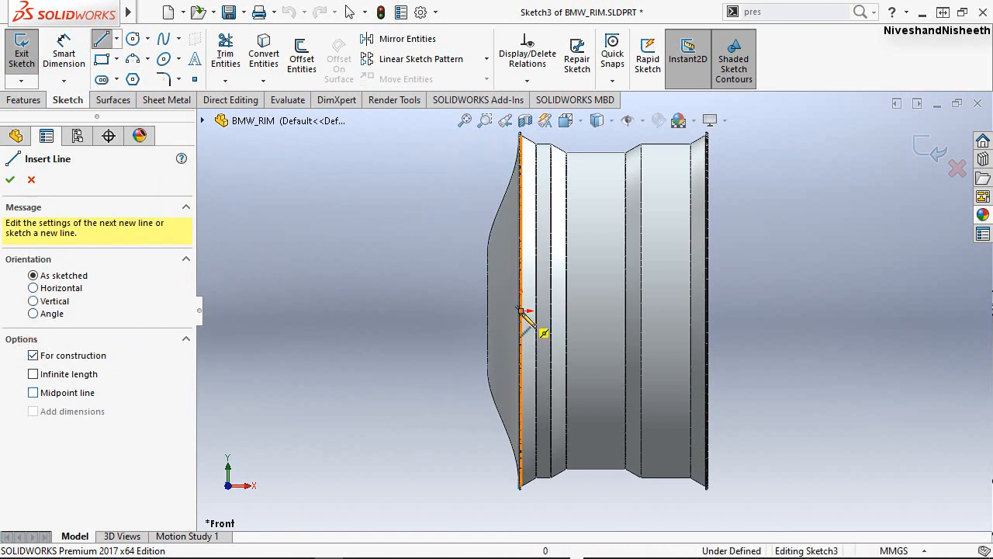
pyautogui.click(839, 311)
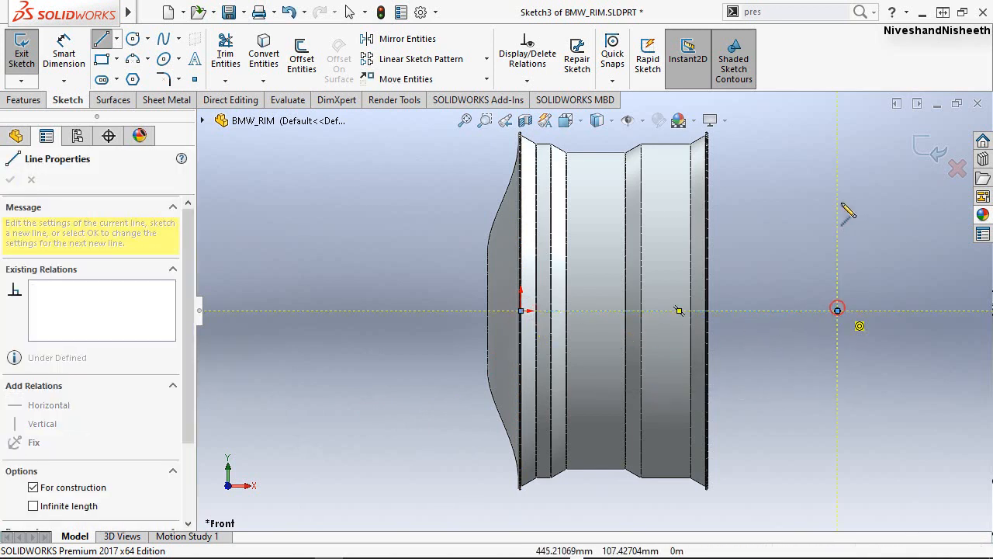
pyautogui.rightClick(840, 199)
pyautogui.click(841, 210)
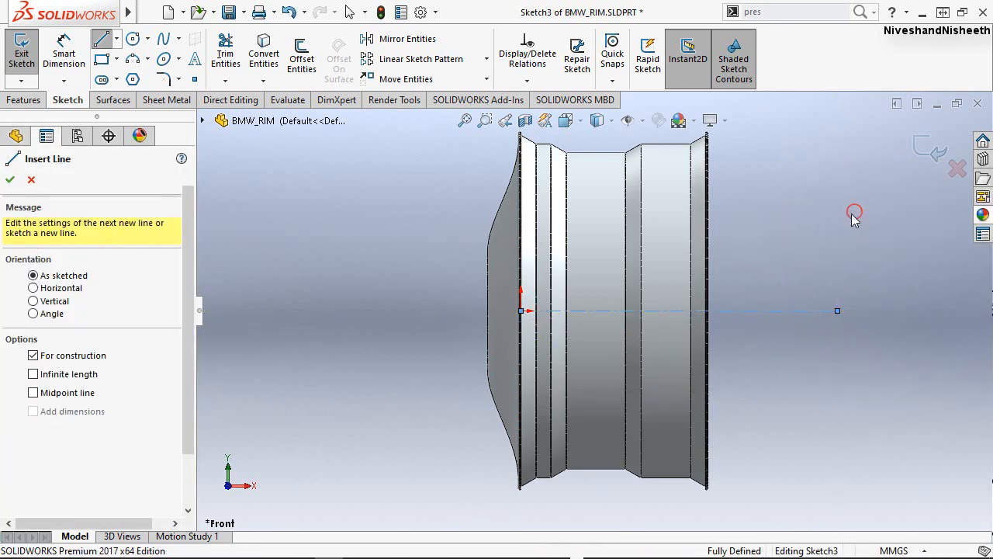
# Sketch a vertical line about 25 mm long above the centreline and a horizontal line about 93 mm long from its upper end towards the disc.
pyautogui.scroll(-2, 758, 172)
pyautogui.scroll(-1, 759, 166)
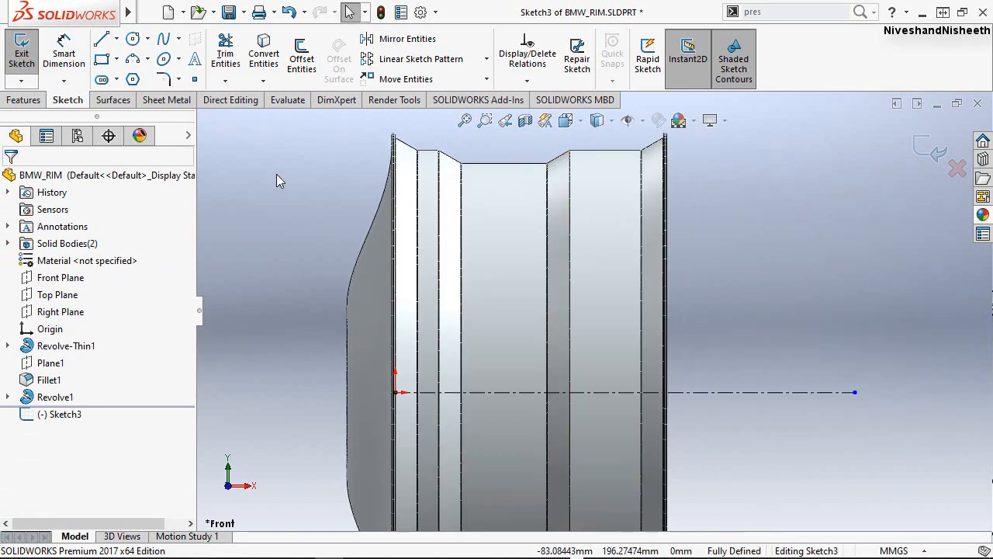
pyautogui.moveTo(268, 178); pyautogui.dragTo(215, 179, button='right')
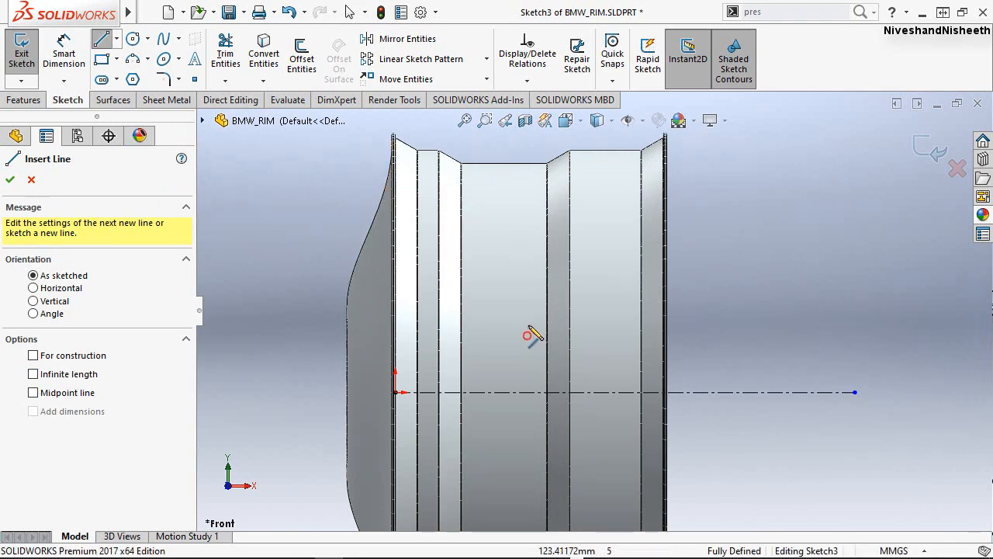
pyautogui.click(531, 333)
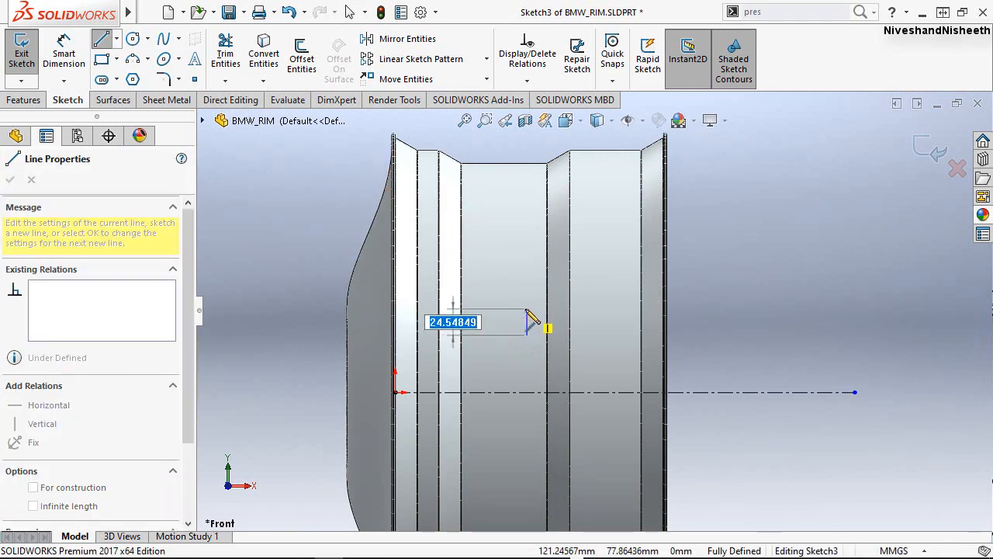
pyautogui.click(527, 309)
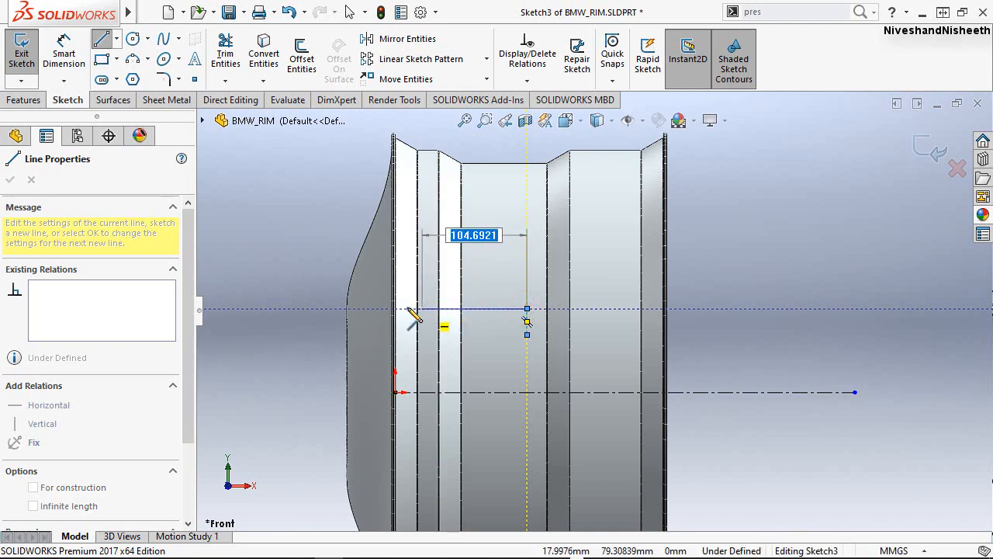
pyautogui.scroll(-3, 380, 320)
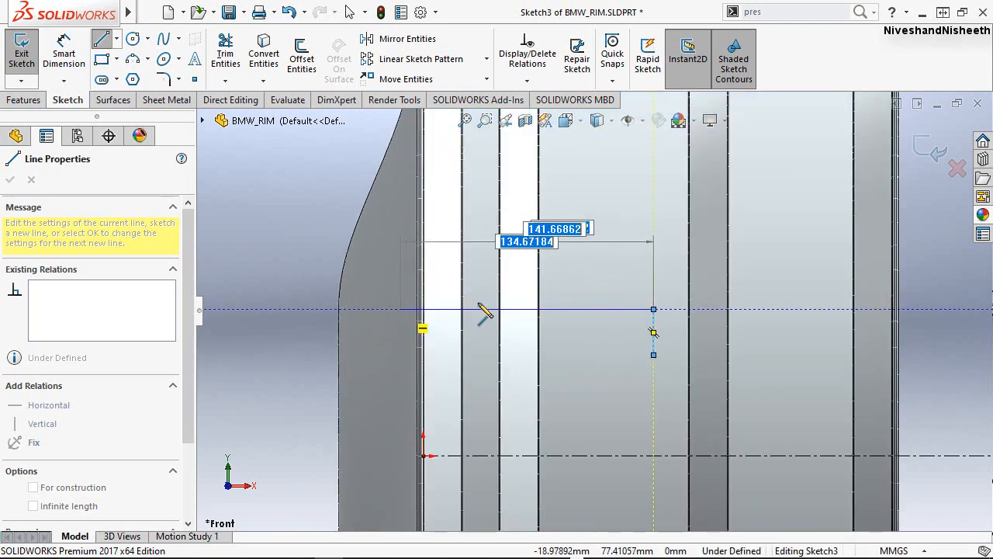
pyautogui.scroll(-2, 479, 306)
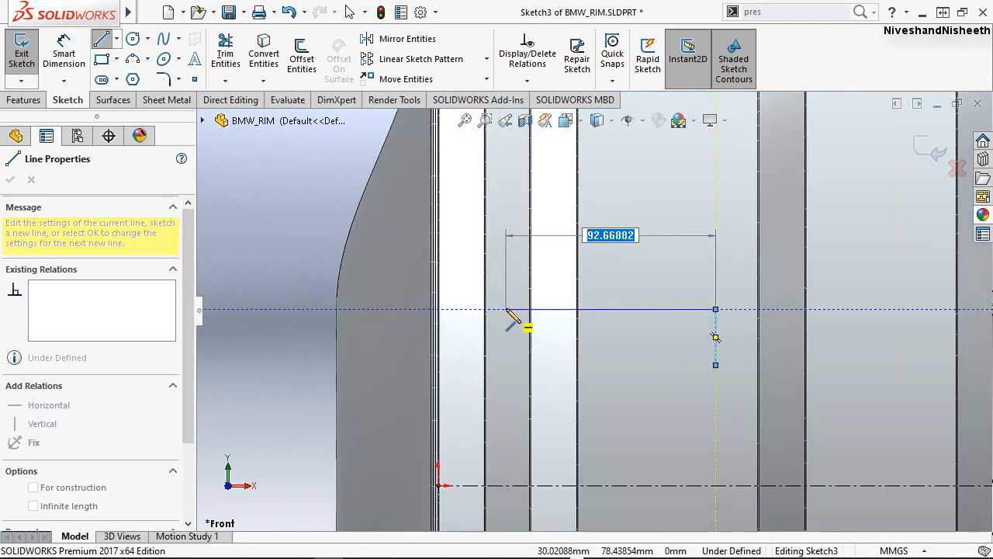
pyautogui.click(506, 309)
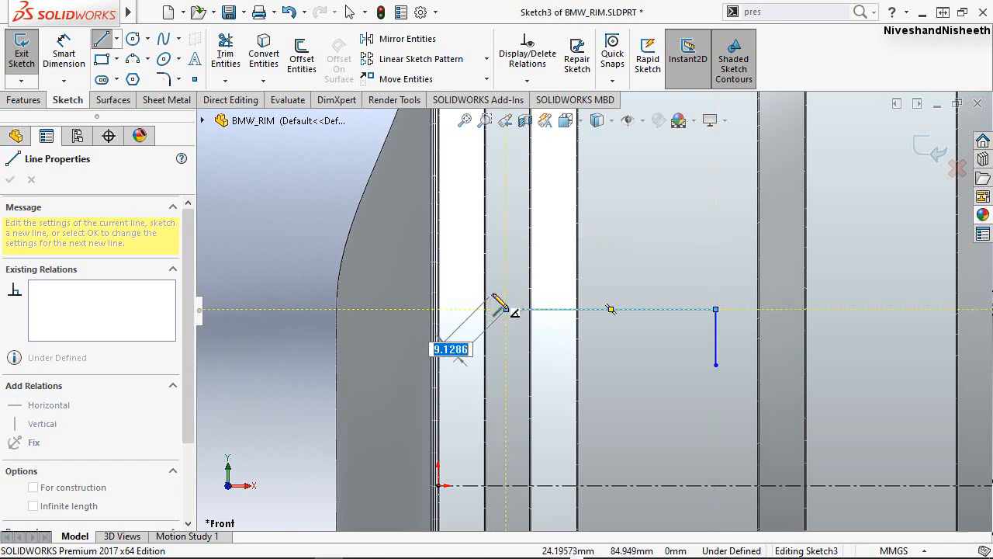
# Close the stepped hub profile with a diagonal step about 9 mm long, a horizontal edge extending past the disc's front face, a vertical end and a horizontal base.
pyautogui.click(491, 295)
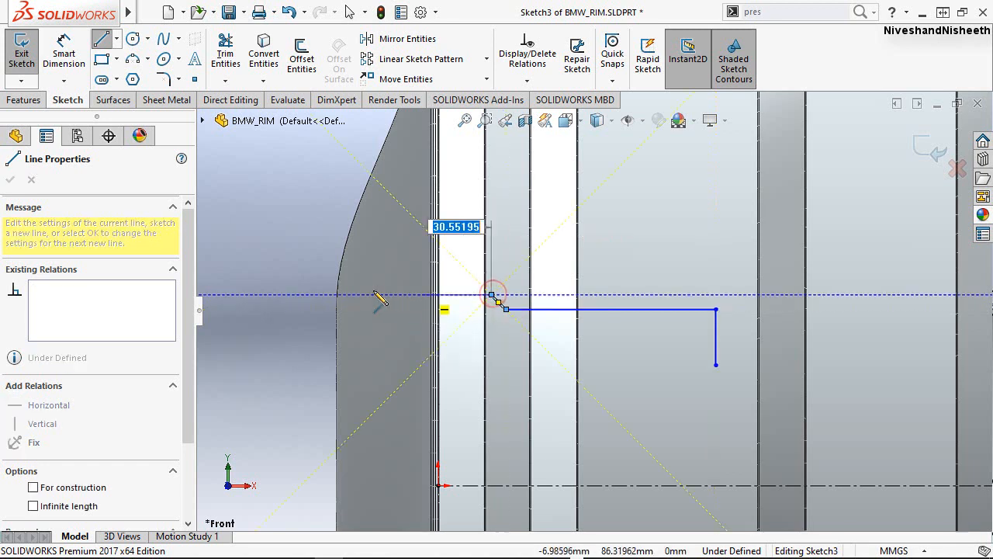
pyautogui.click(263, 295)
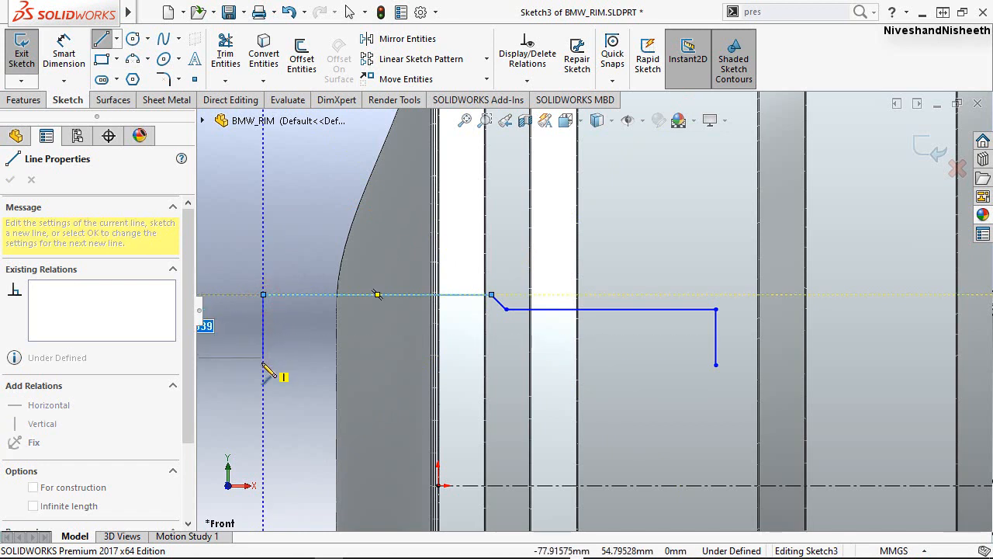
pyautogui.click(263, 365)
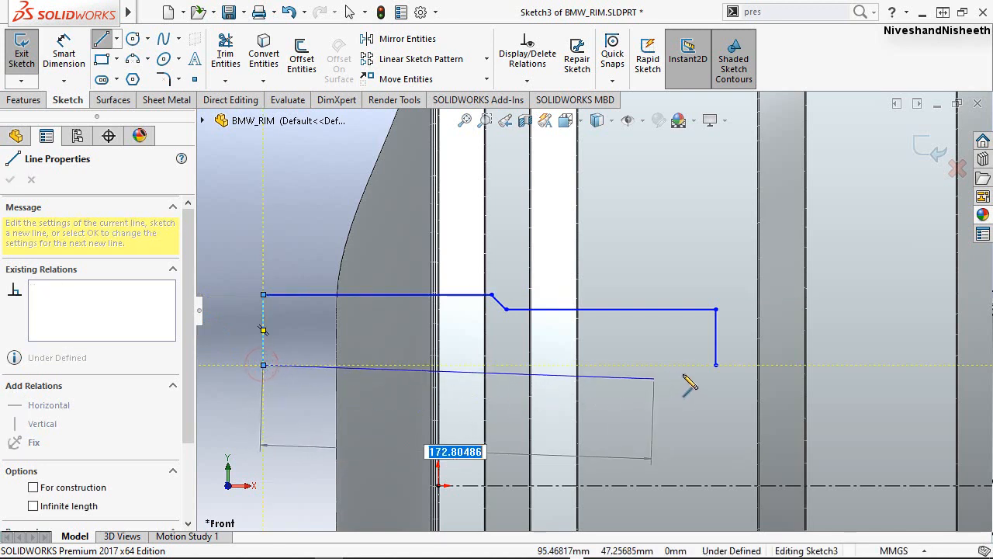
pyautogui.click(714, 365)
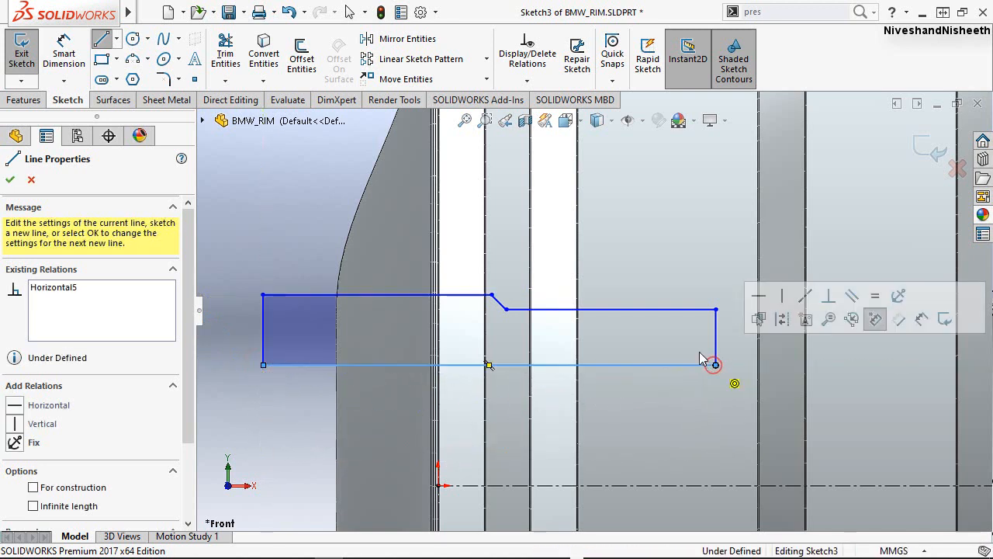
pyautogui.rightClick(342, 199)
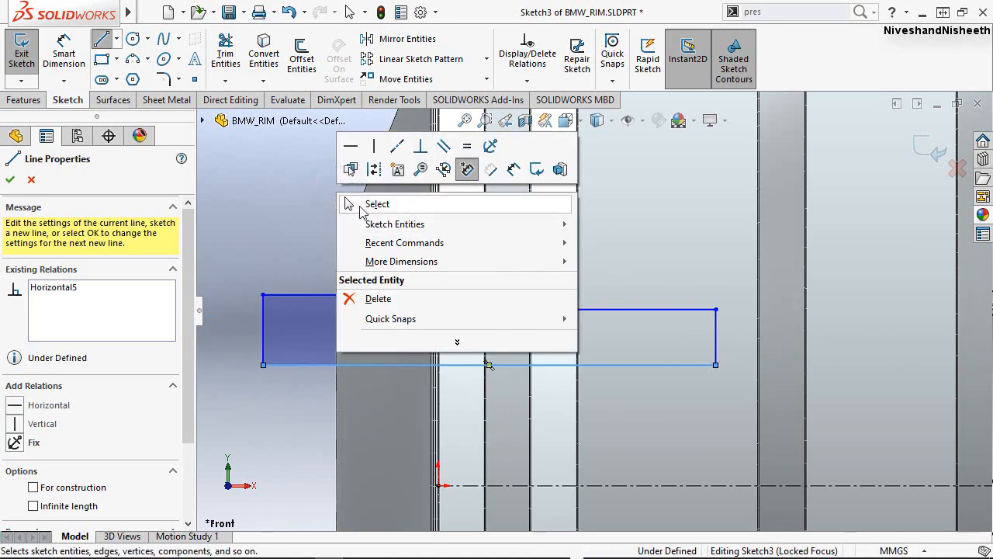
pyautogui.click(359, 205)
# Finish the line chain and dimension the hub profile's base 60 mm above the centreline.
pyautogui.scroll(3, 694, 317)
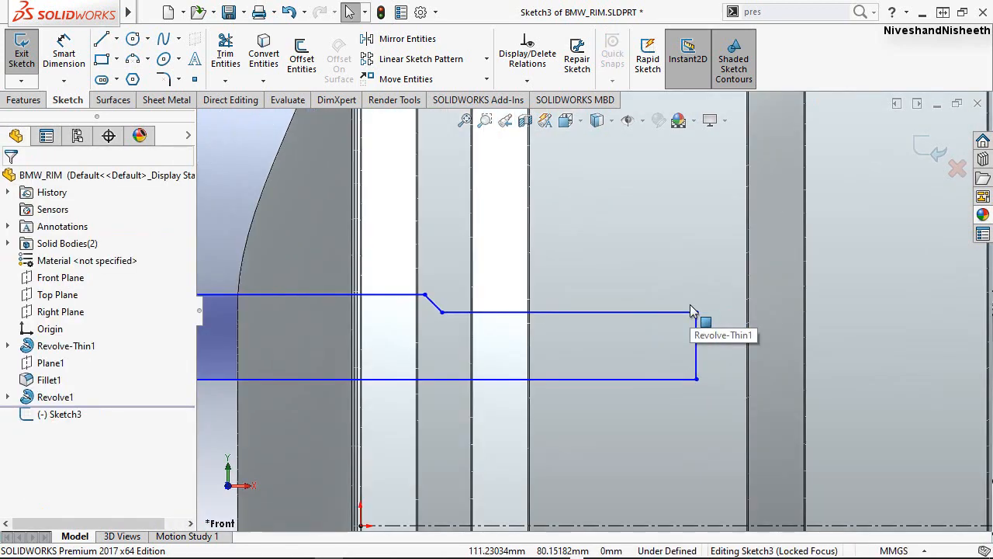
pyautogui.scroll(1, 650, 309)
pyautogui.scroll(-1, 536, 293)
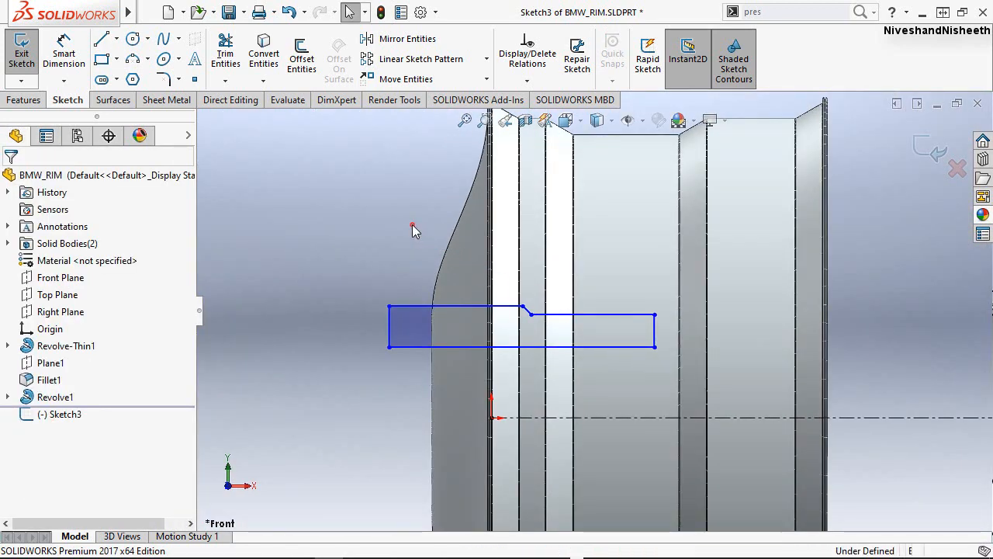
pyautogui.click(412, 225)
pyautogui.moveTo(364, 236); pyautogui.dragTo(362, 180, button='right')
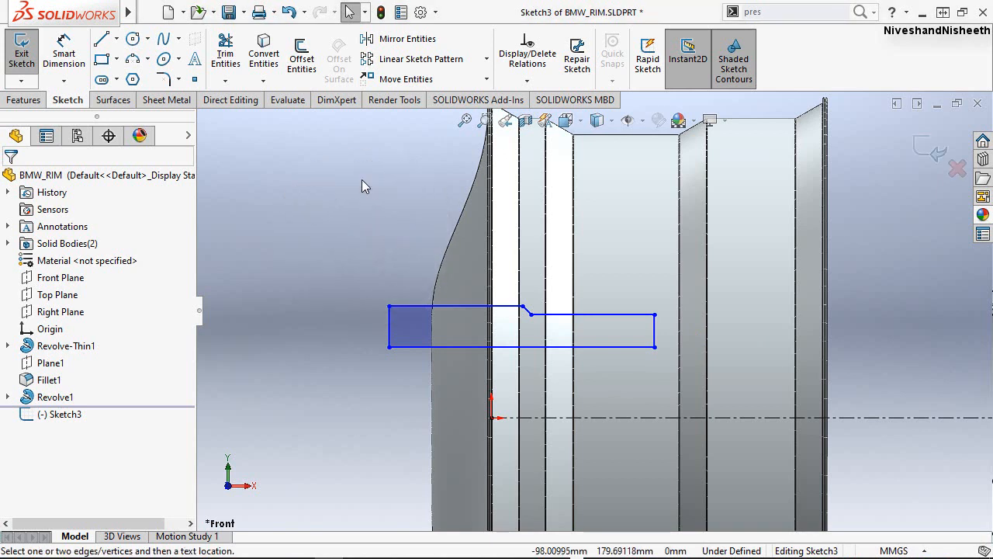
pyautogui.click(461, 343)
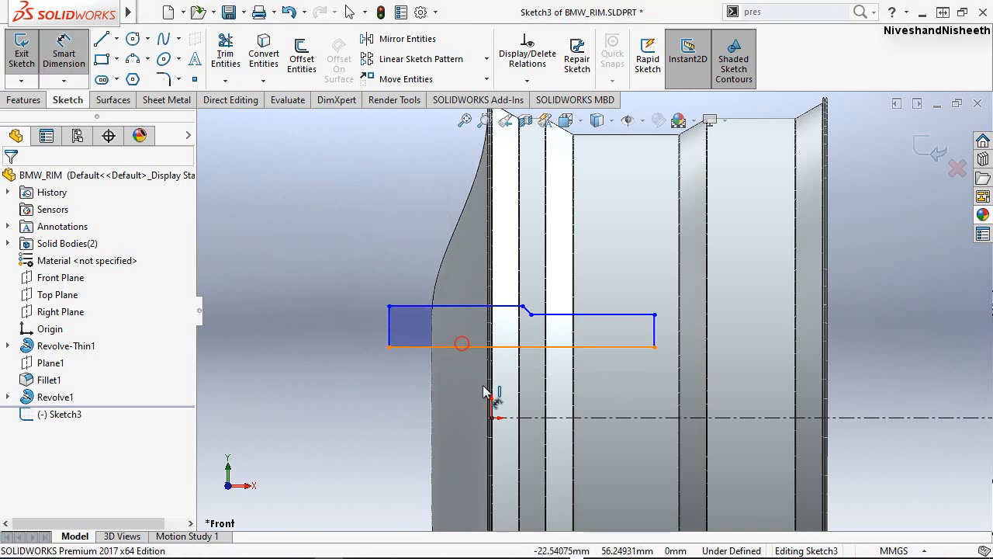
pyautogui.click(533, 418)
pyautogui.click(333, 383)
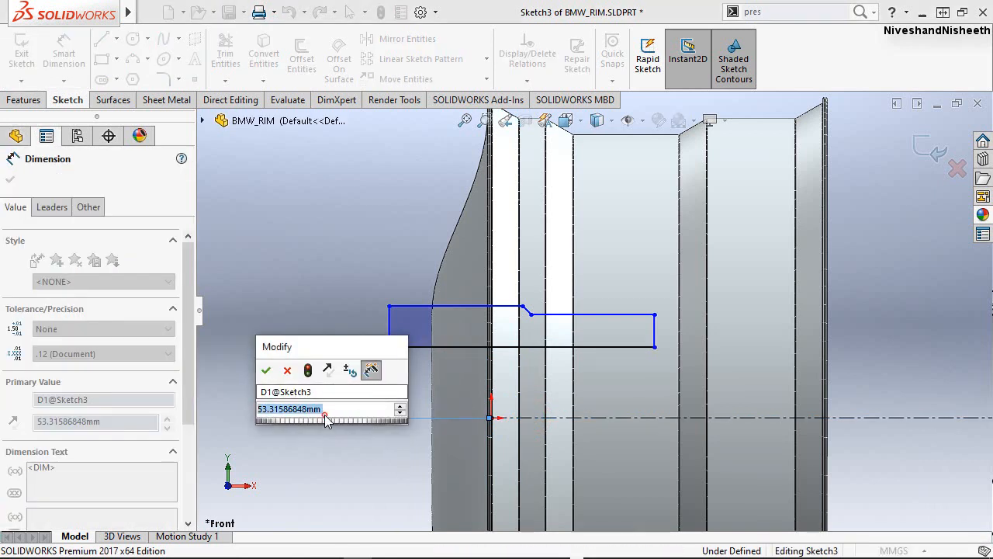
pyautogui.write('60')
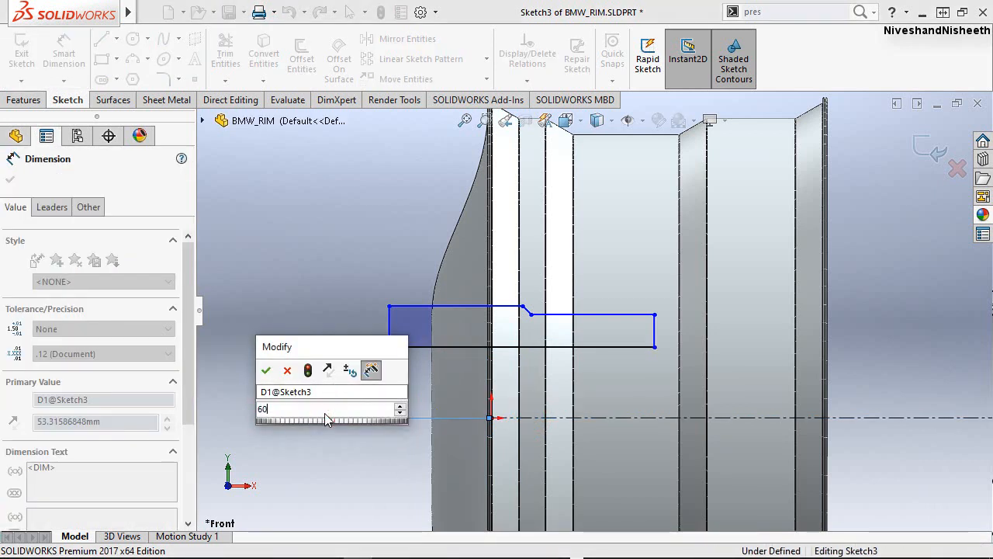
pyautogui.press('Escape')
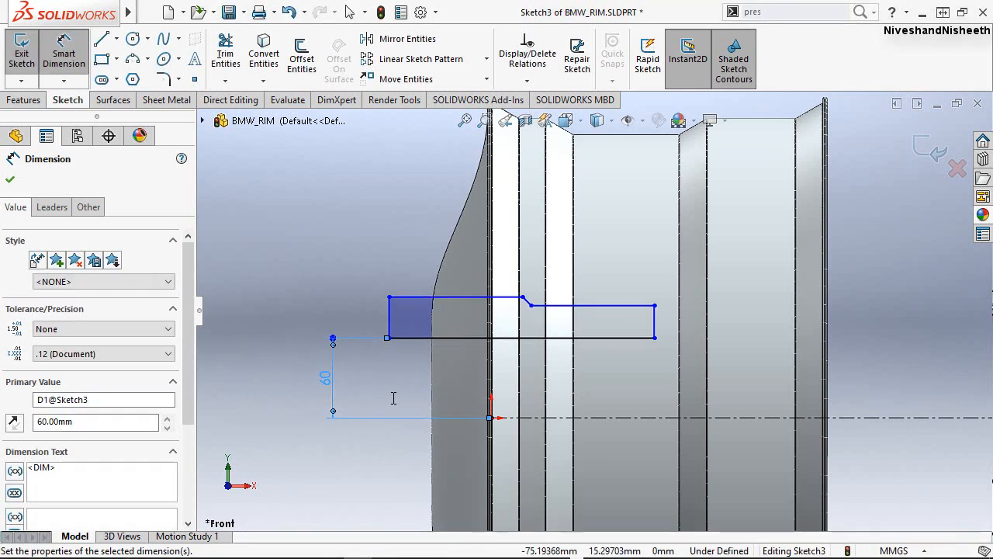
# Dimension the short vertical end inside the rim barrel to 6 mm.
pyautogui.click(657, 326)
pyautogui.click(667, 322)
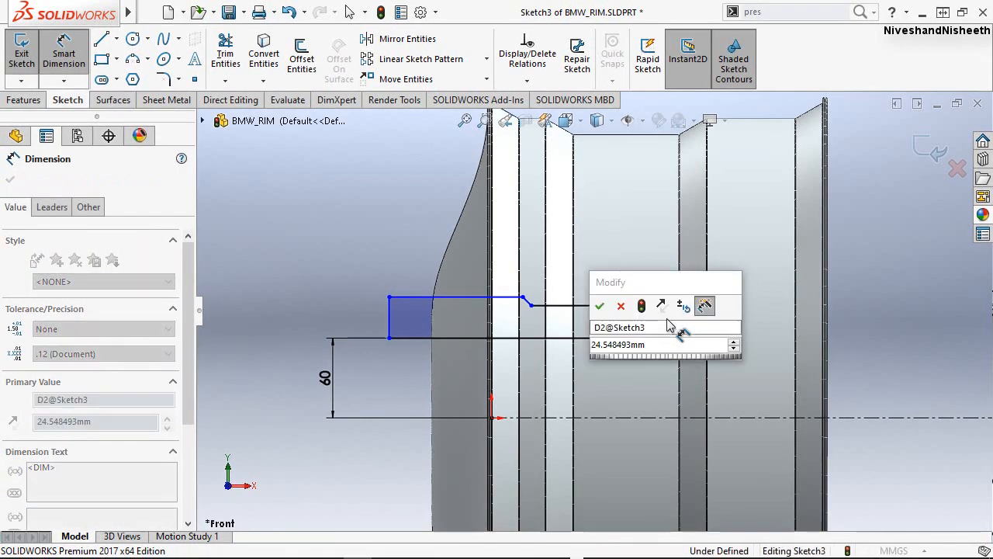
pyautogui.click(663, 346)
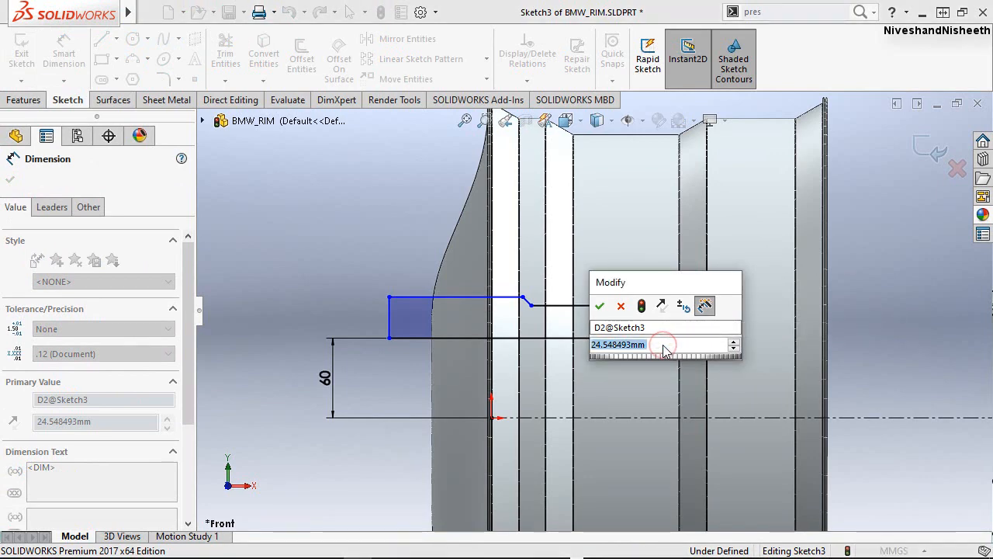
pyautogui.write('8')
pyautogui.press('Return')
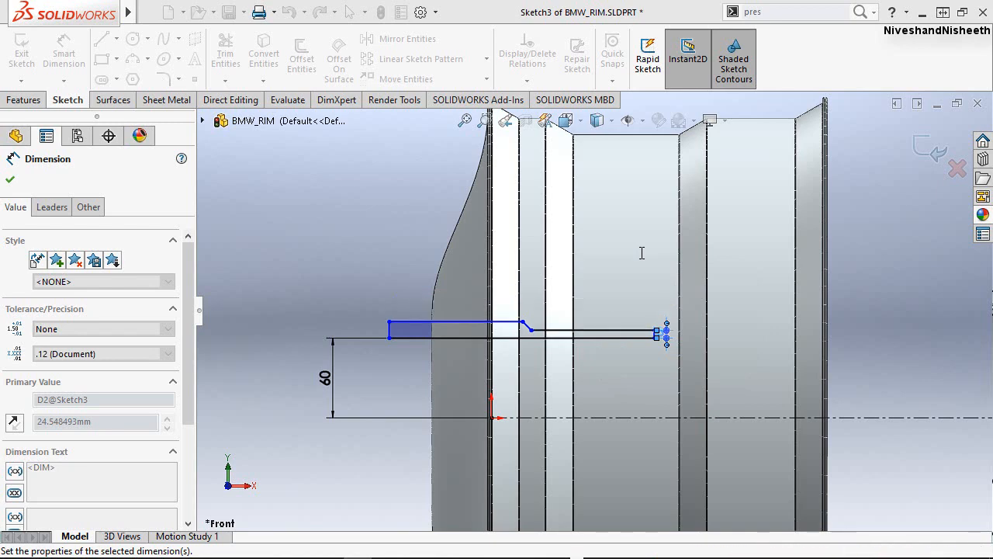
# Dimension the vertical end protruding in front of the disc to 12 mm.
pyautogui.scroll(-3, 422, 318)
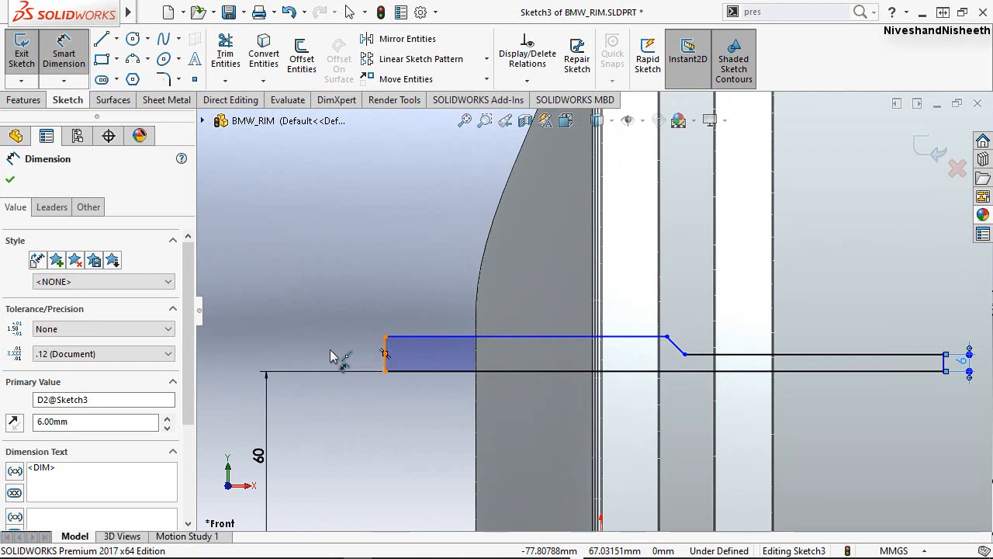
pyautogui.click(384, 355)
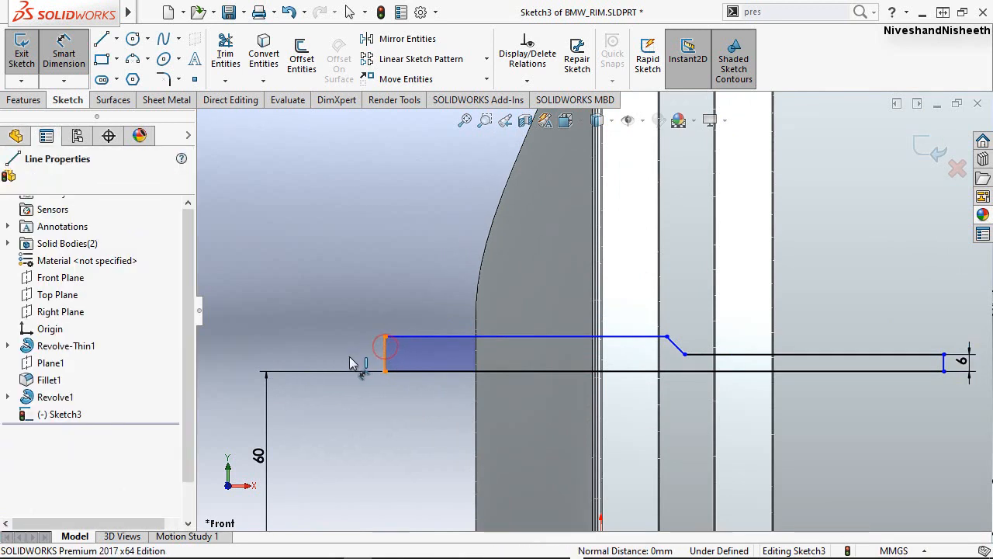
pyautogui.click(349, 356)
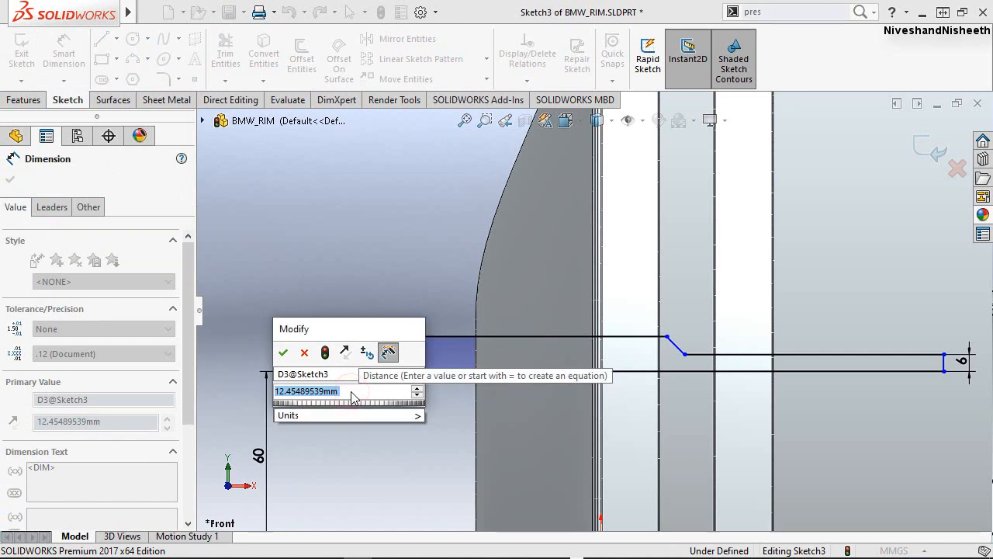
pyautogui.write('12')
pyautogui.press('Escape')
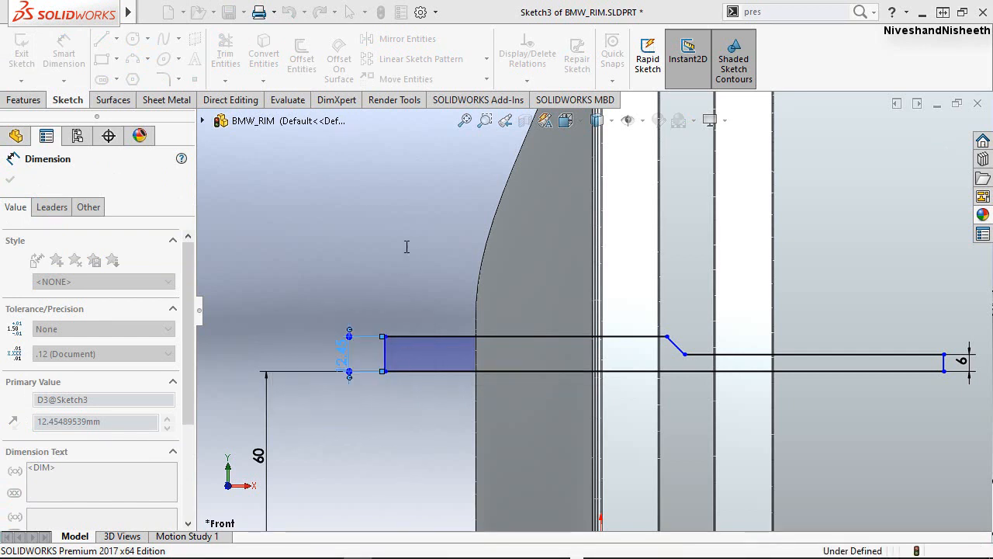
# Dimension the long upper edge to 150 mm and pull its inner end forward, clear of the lower edge's start.
pyautogui.click(537, 336)
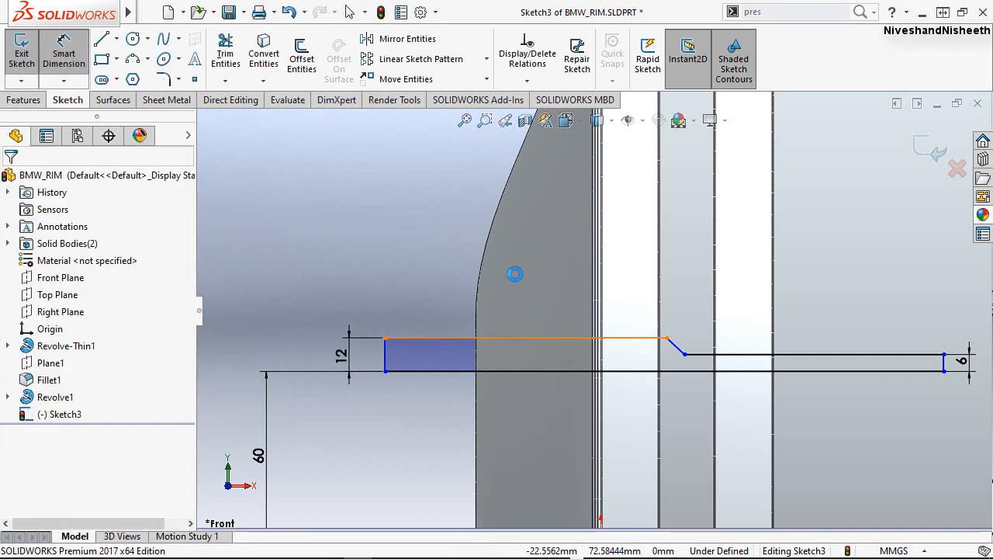
pyautogui.click(450, 281)
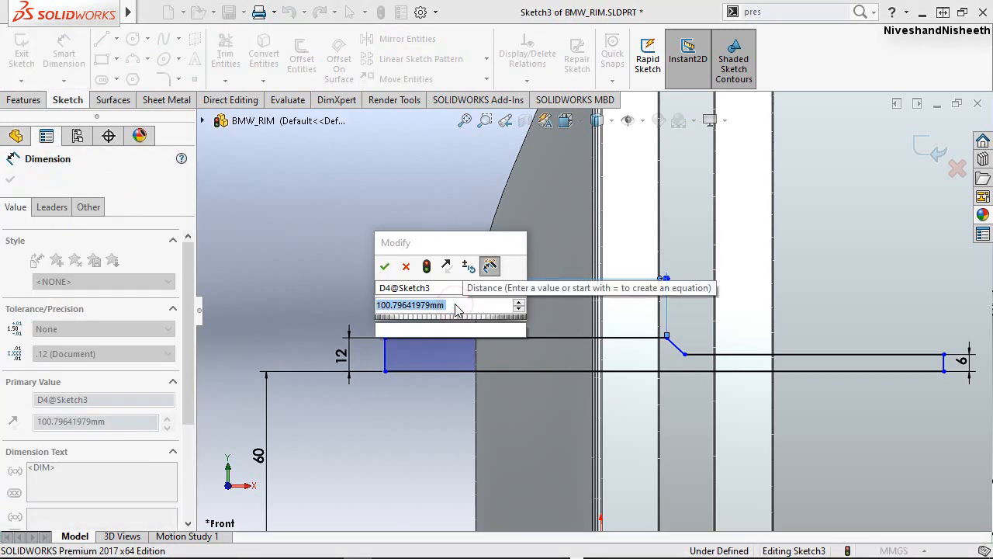
pyautogui.write('150')
pyautogui.press('Escape')
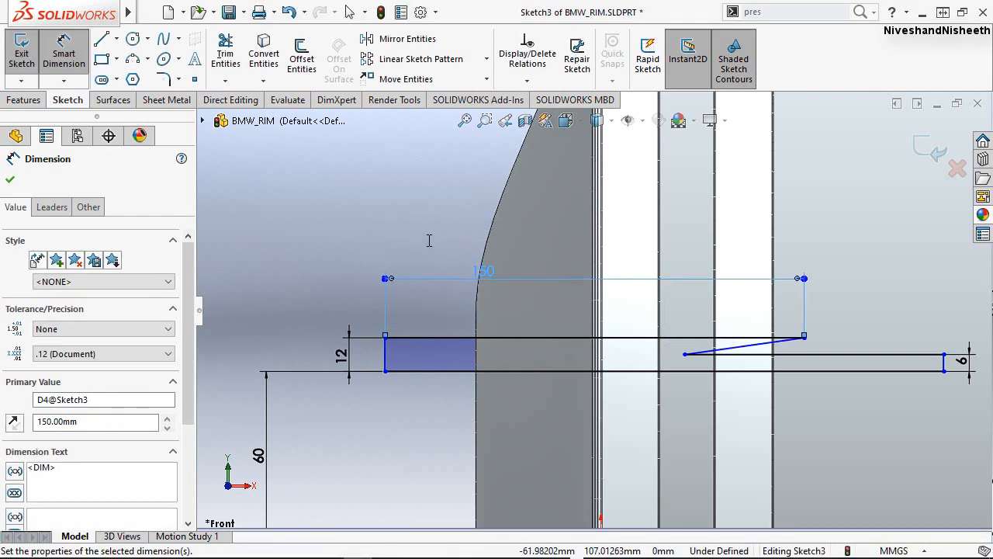
pyautogui.click(464, 240)
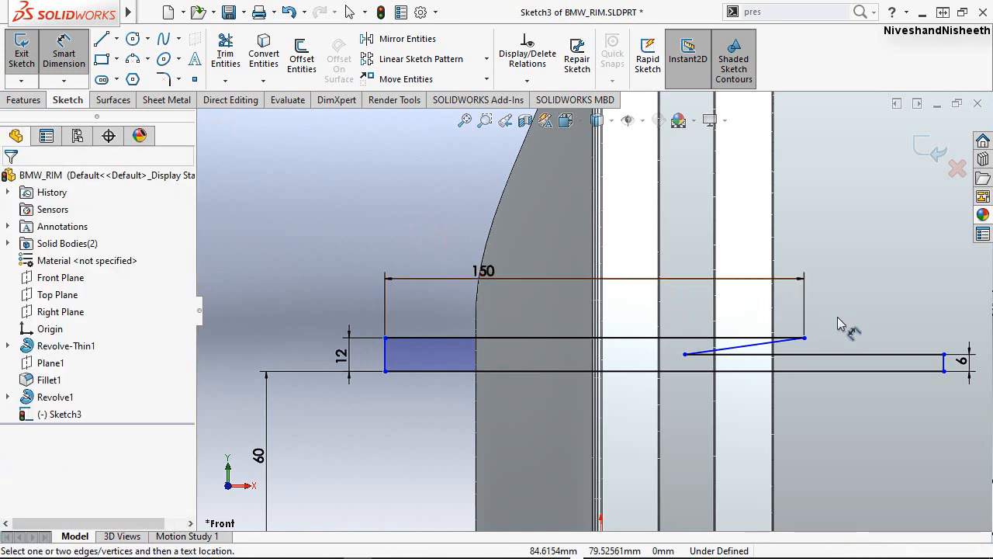
pyautogui.press('Escape')
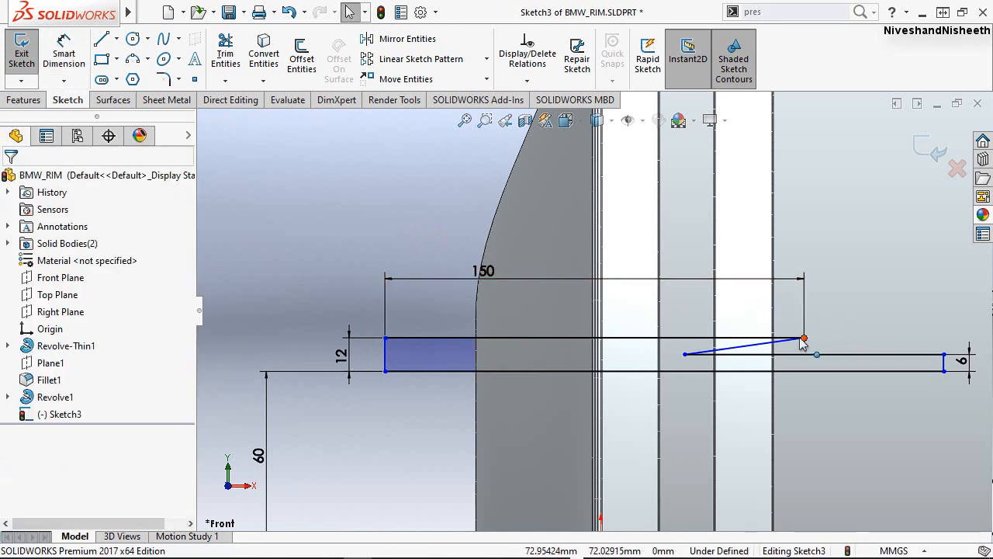
pyautogui.moveTo(804, 337); pyautogui.dragTo(635, 355)
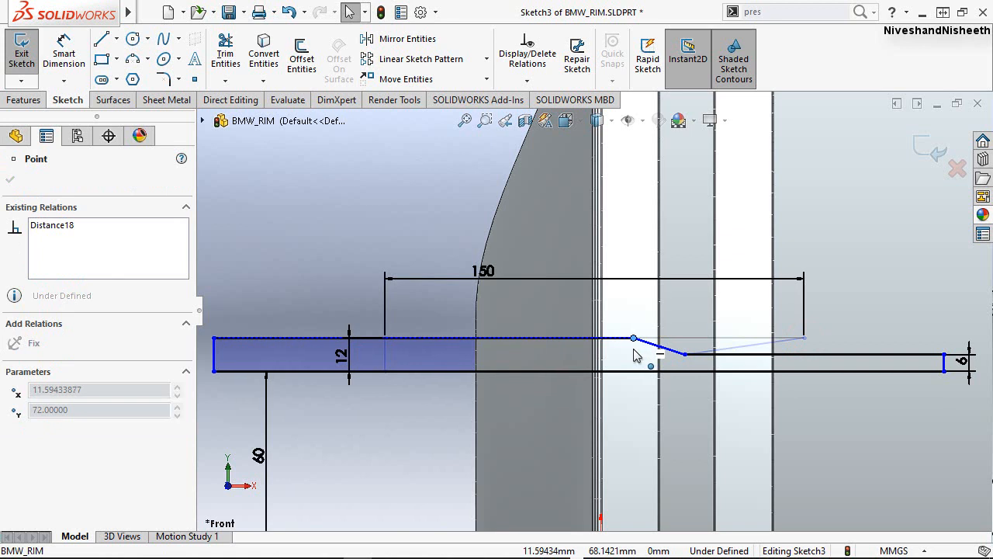
# Dimension the lower horizontal edge behind the diagonal step to 84 mm.
pyautogui.click(423, 144)
pyautogui.moveTo(419, 175); pyautogui.dragTo(422, 130, button='right')
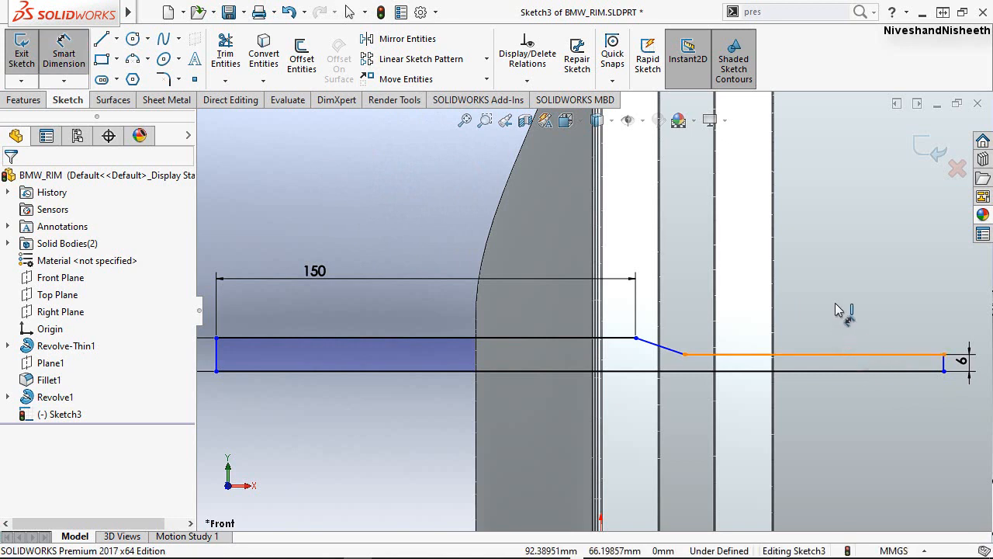
pyautogui.click(822, 353)
pyautogui.click(821, 310)
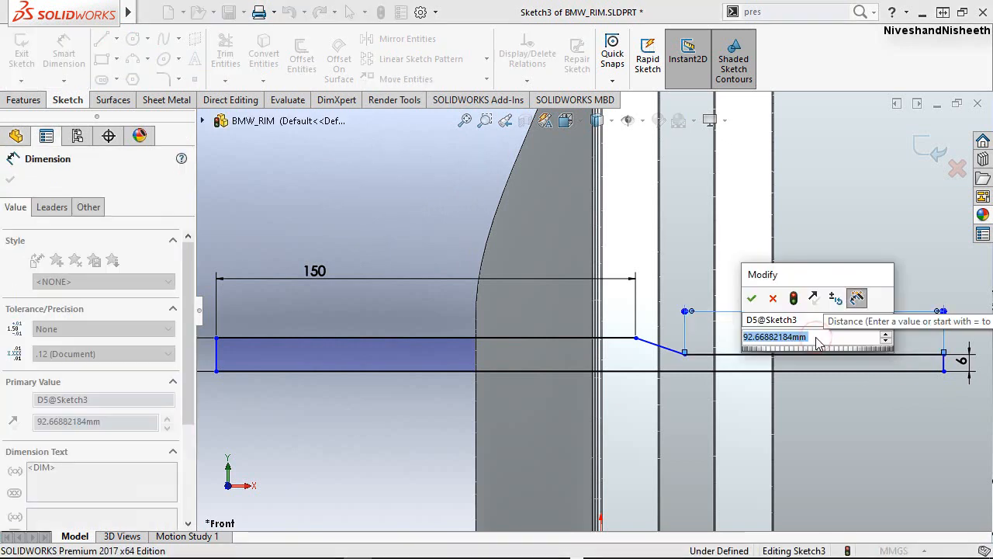
pyautogui.write('84')
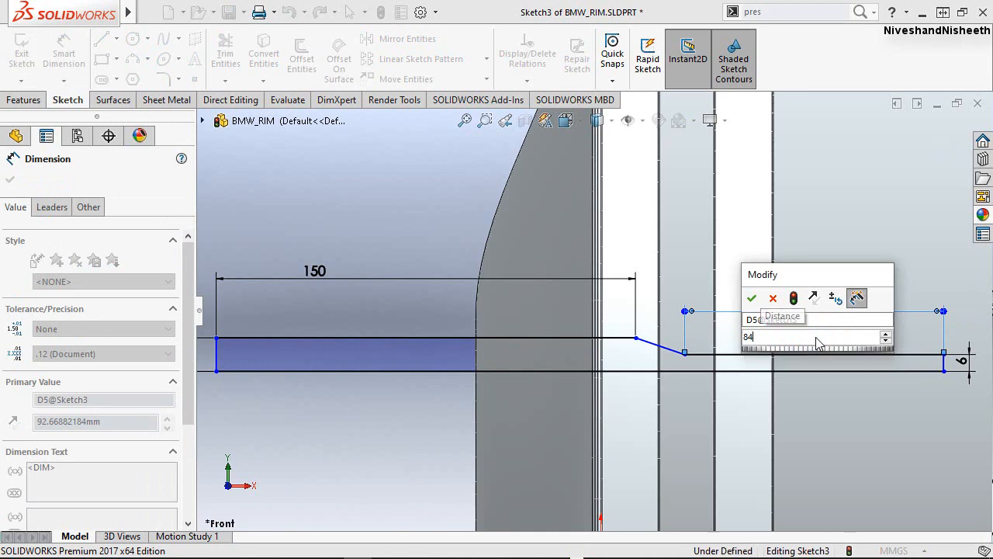
pyautogui.press('Return')
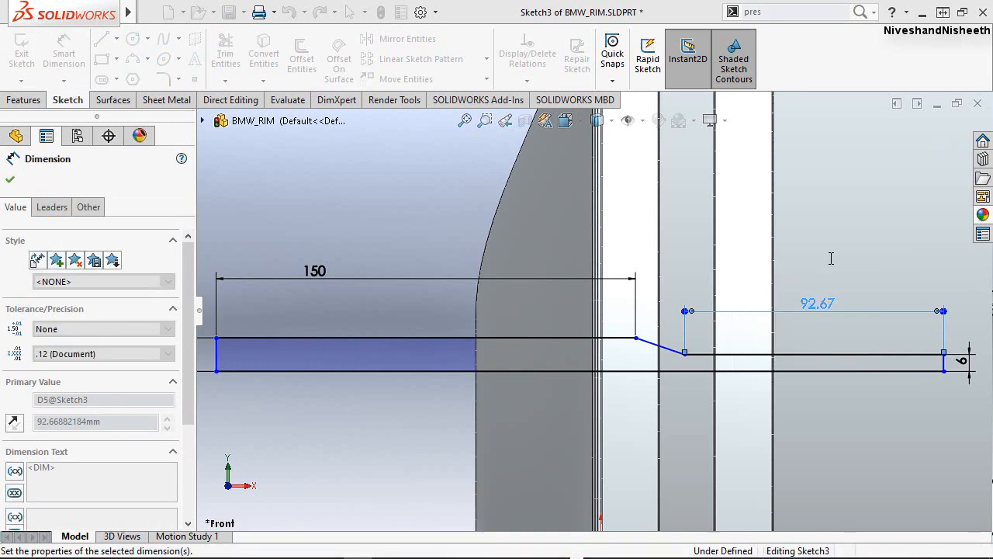
pyautogui.click(424, 191)
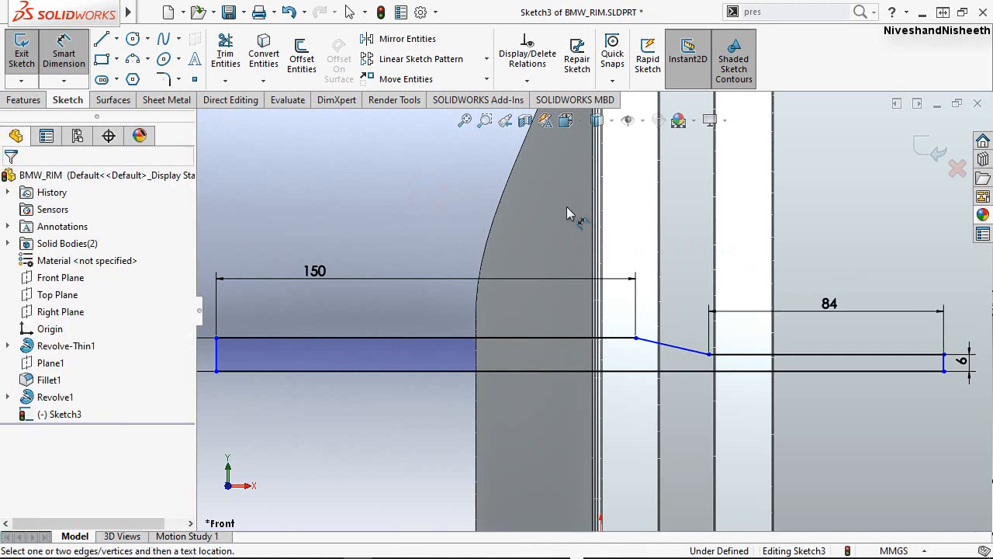
# Dimension the horizontal distance from the origin to the profile's rear lower corner as 100 mm.
pyautogui.scroll(-4, 710, 284)
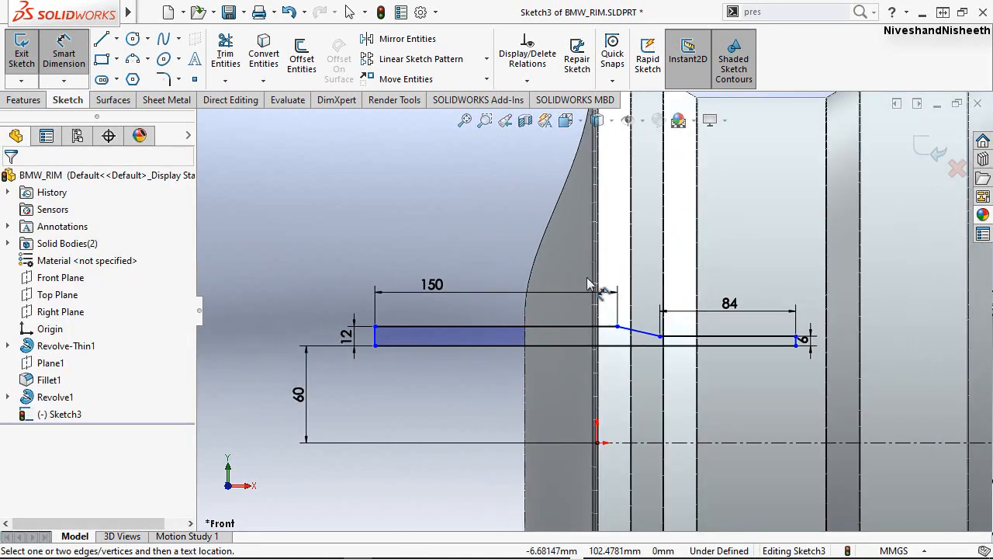
pyautogui.scroll(2, 475, 248)
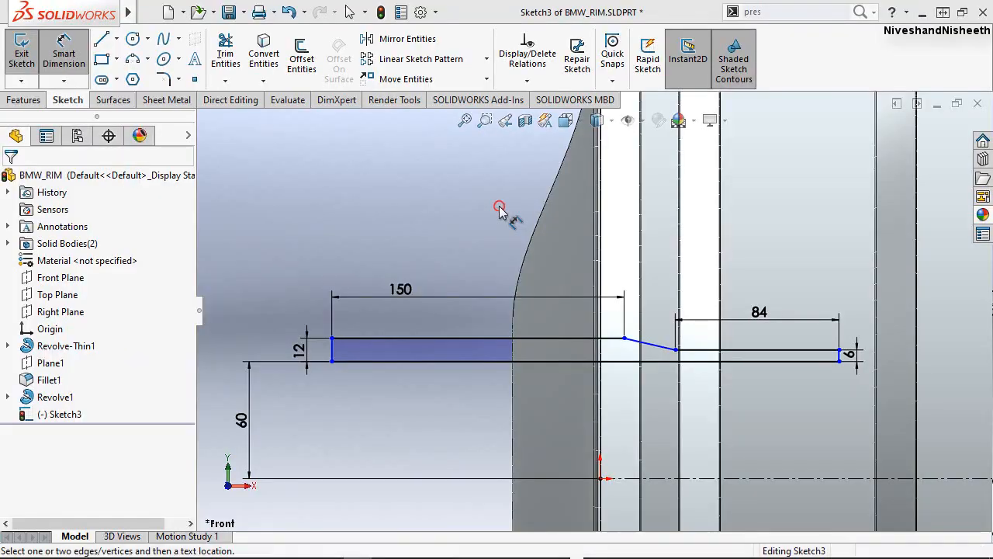
pyautogui.click(602, 480)
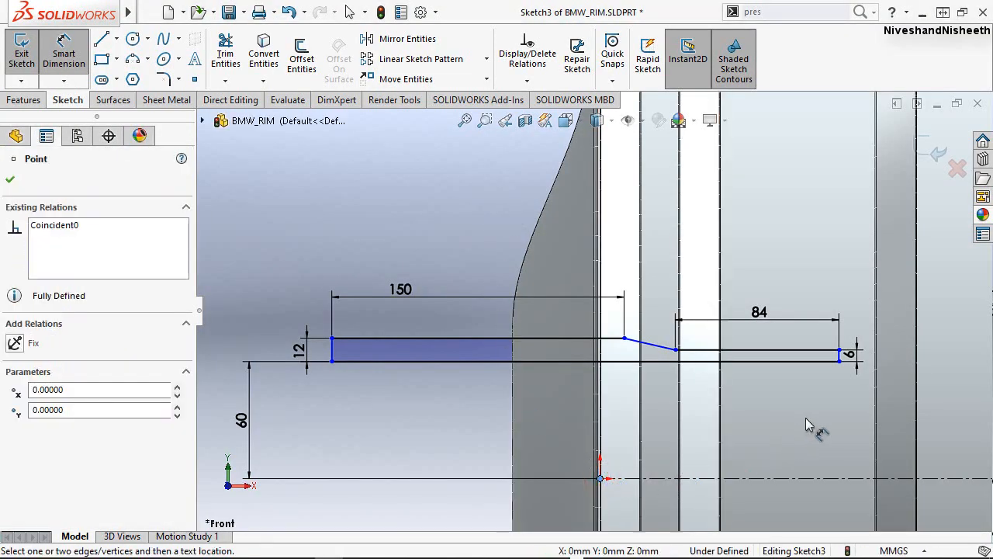
pyautogui.click(840, 361)
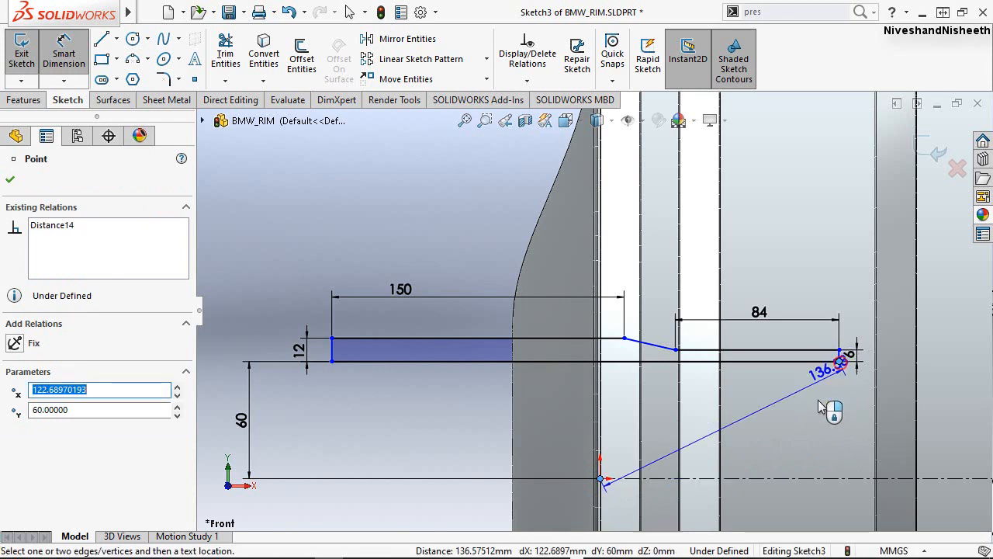
pyautogui.click(761, 512)
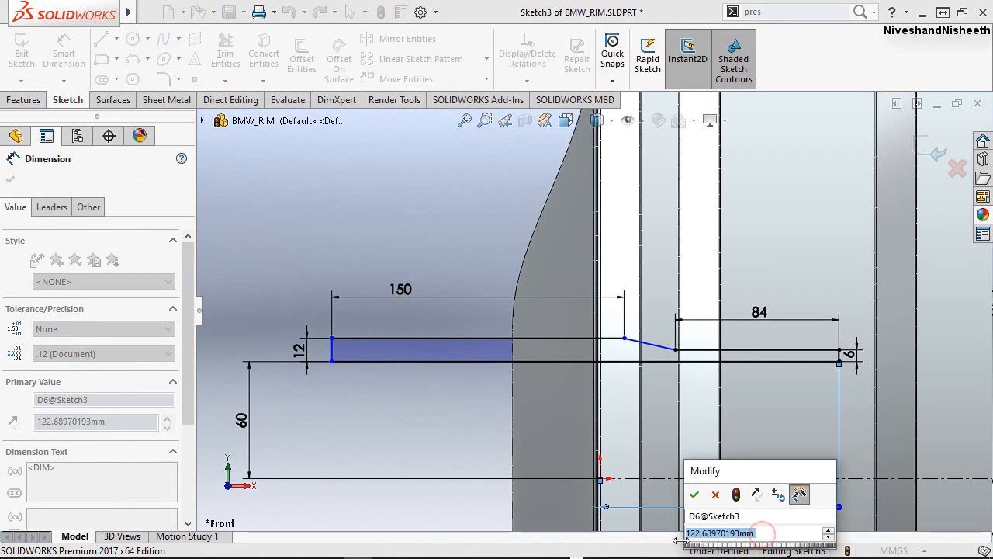
pyautogui.write('100')
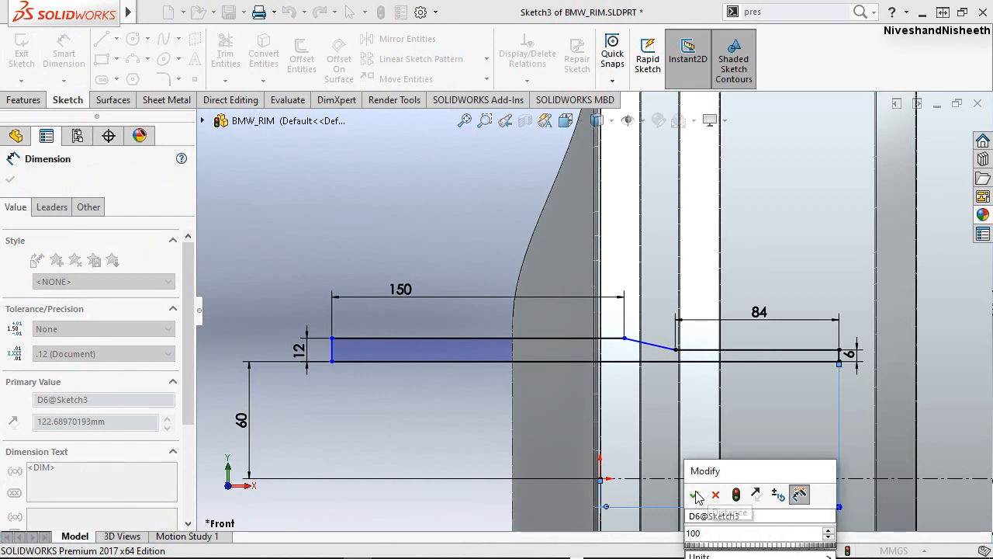
pyautogui.click(696, 495)
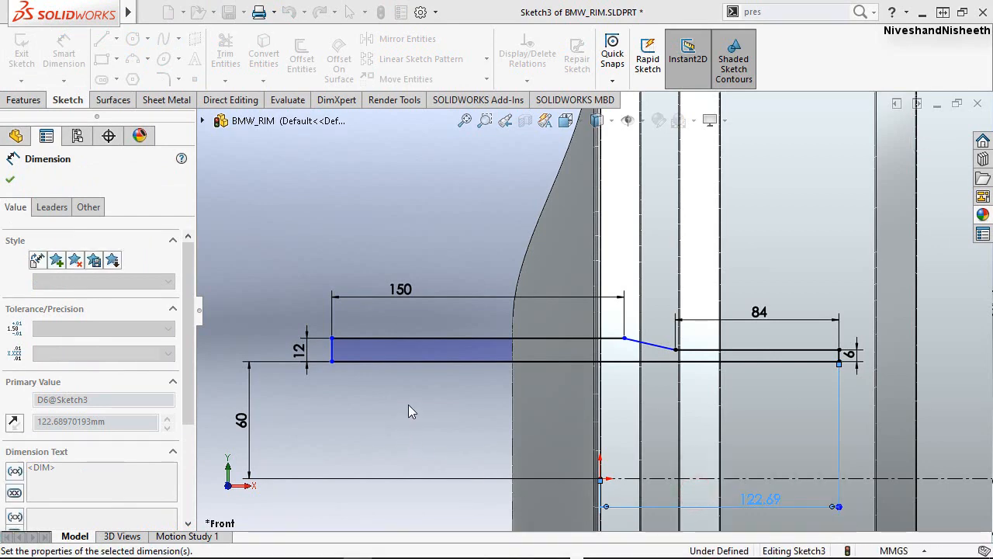
pyautogui.click(446, 416)
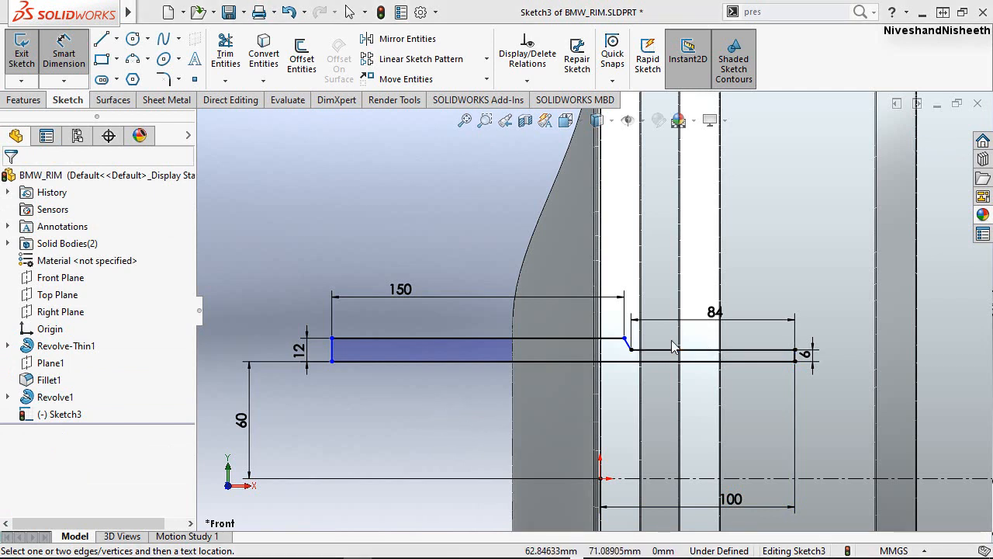
# Dimension the angle between the long upper edge and the diagonal step to 45 degrees.
pyautogui.scroll(-3, 671, 340)
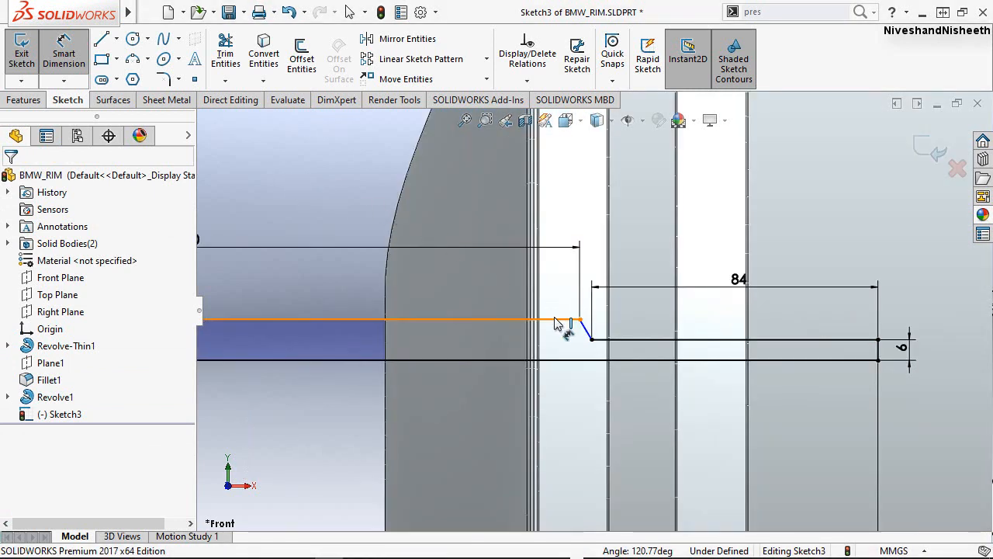
pyautogui.click(583, 329)
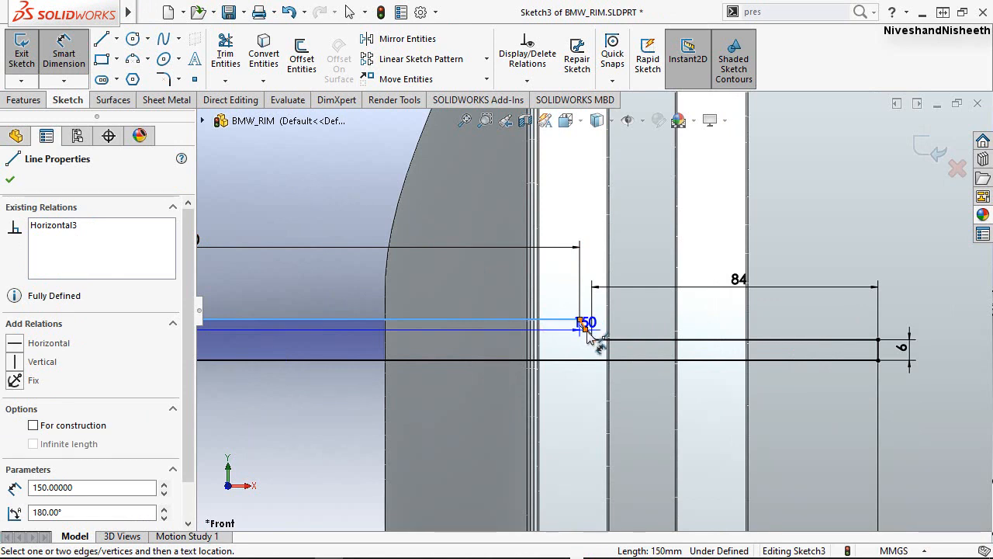
pyautogui.click(588, 335)
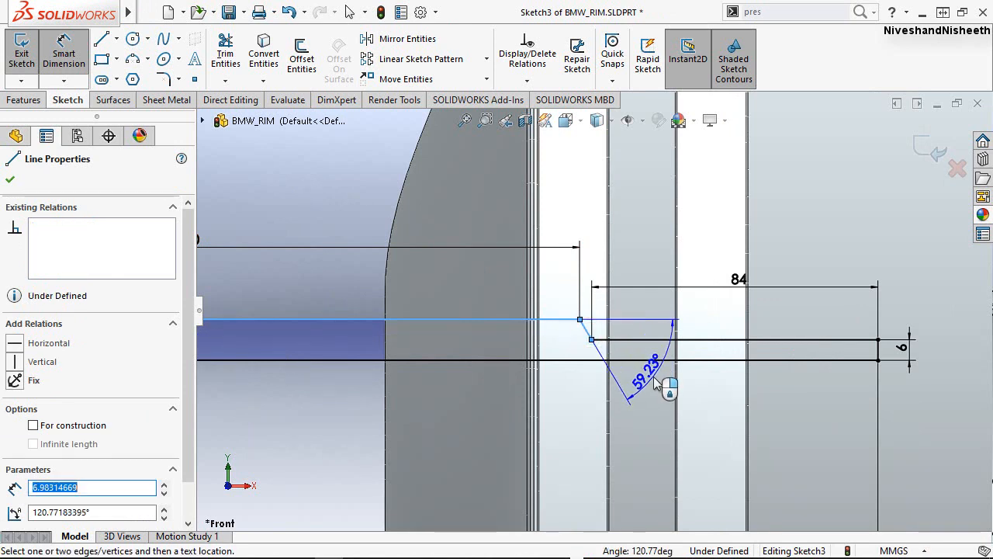
pyautogui.click(654, 382)
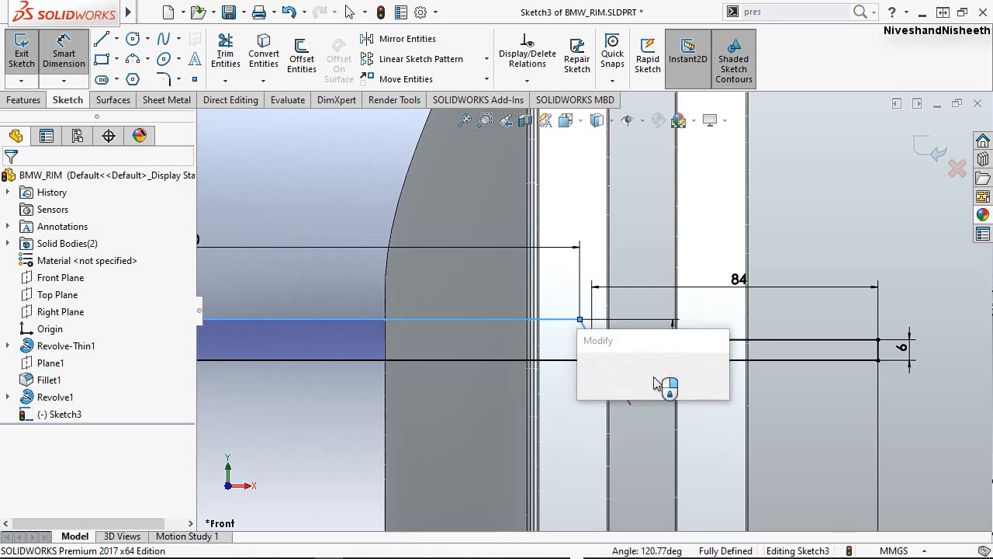
pyautogui.write('45')
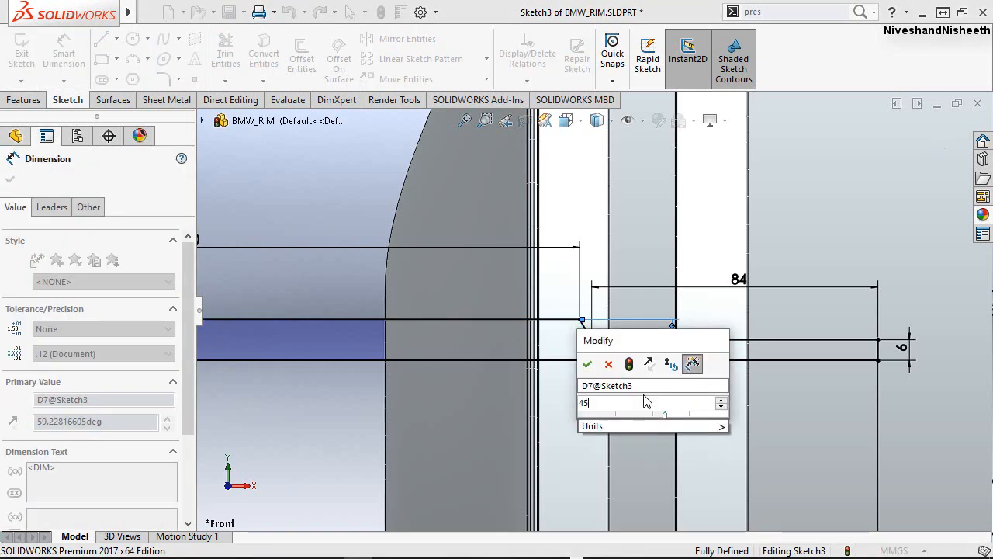
pyautogui.click(590, 365)
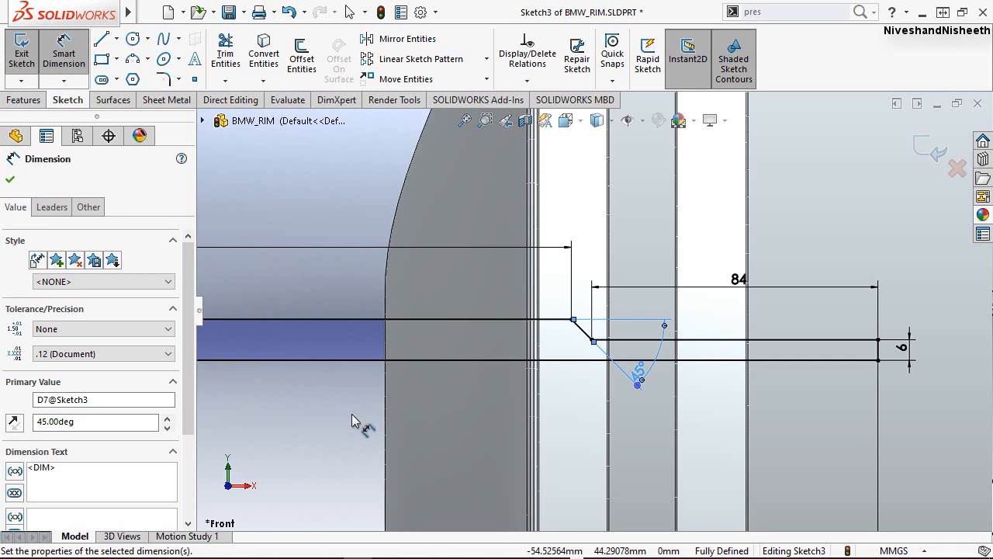
pyautogui.press('Escape')
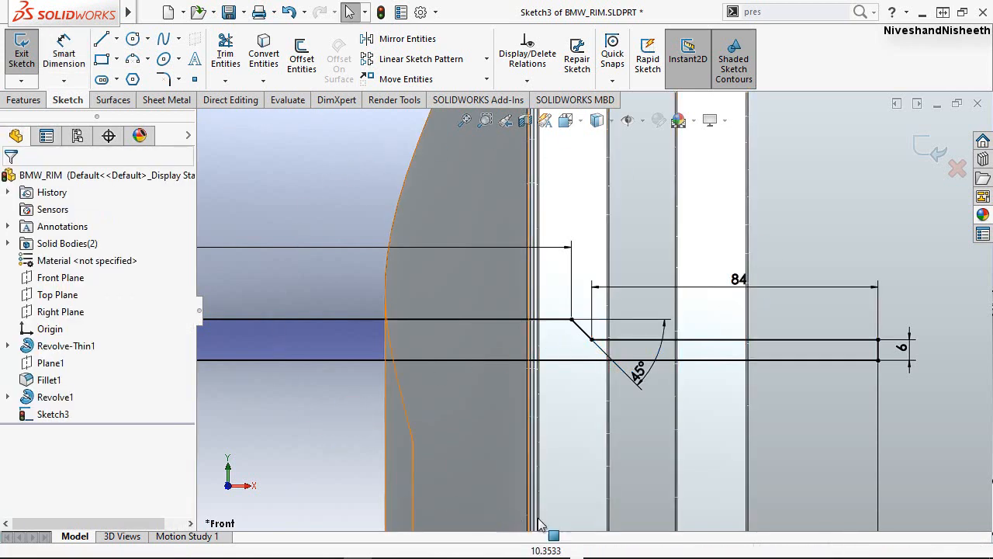
# Exit the stepped hole profile sketch.
pyautogui.scroll(5, 711, 412)
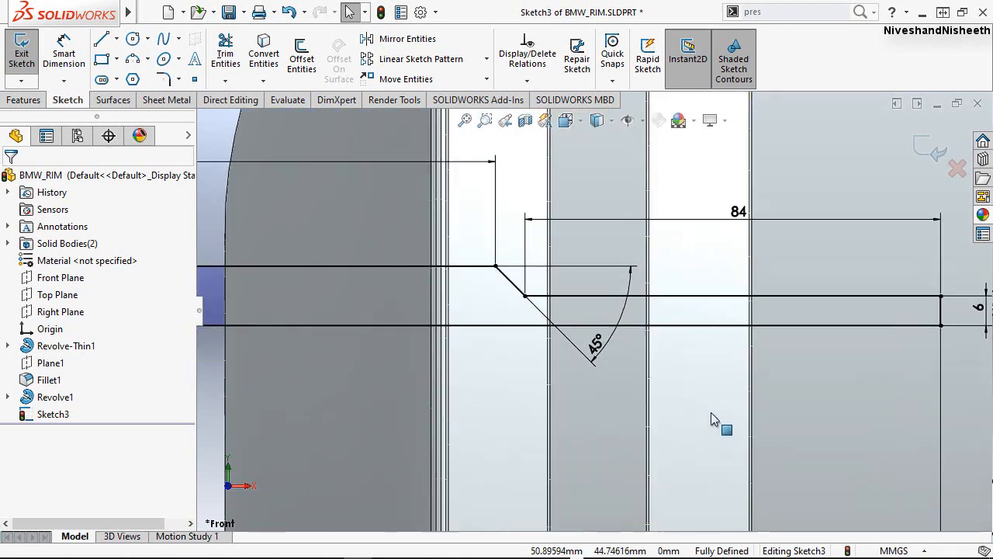
pyautogui.scroll(2, 592, 308)
pyautogui.scroll(-2, 480, 345)
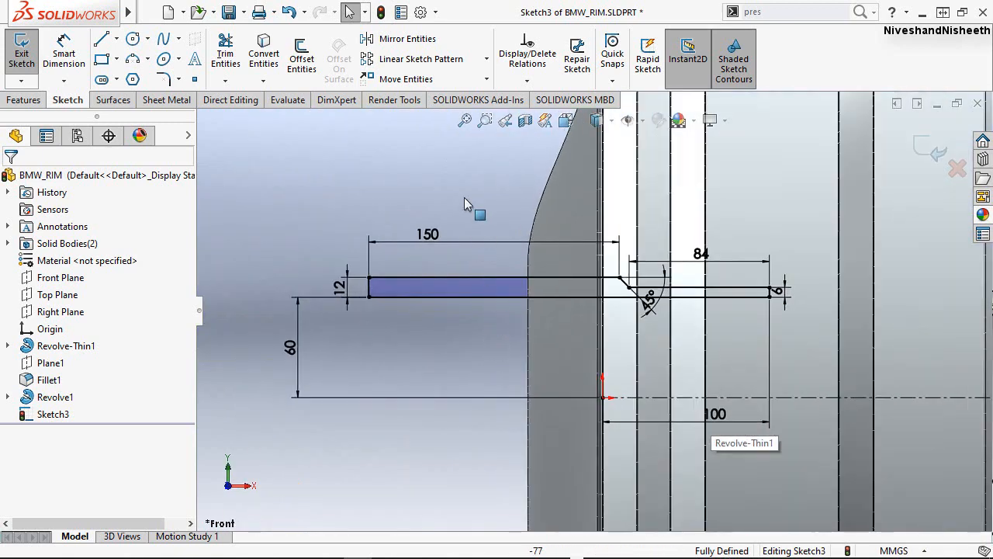
pyautogui.click(461, 183)
pyautogui.click(437, 361)
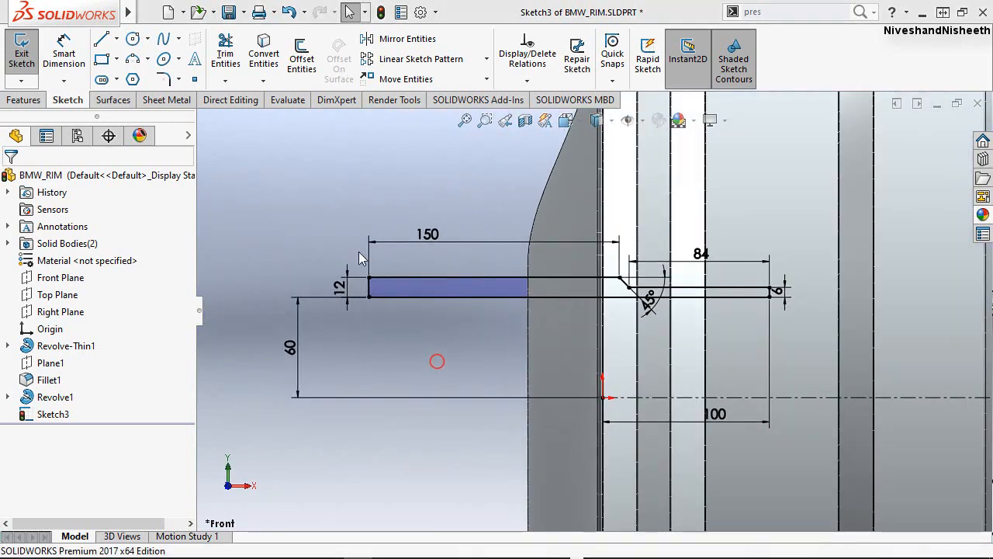
pyautogui.rightClick(334, 207)
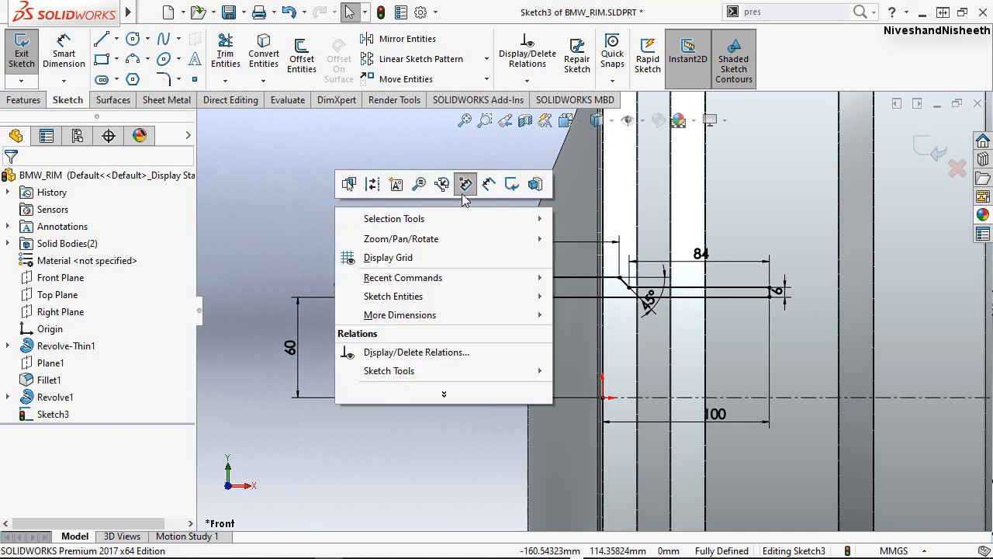
pyautogui.click(511, 185)
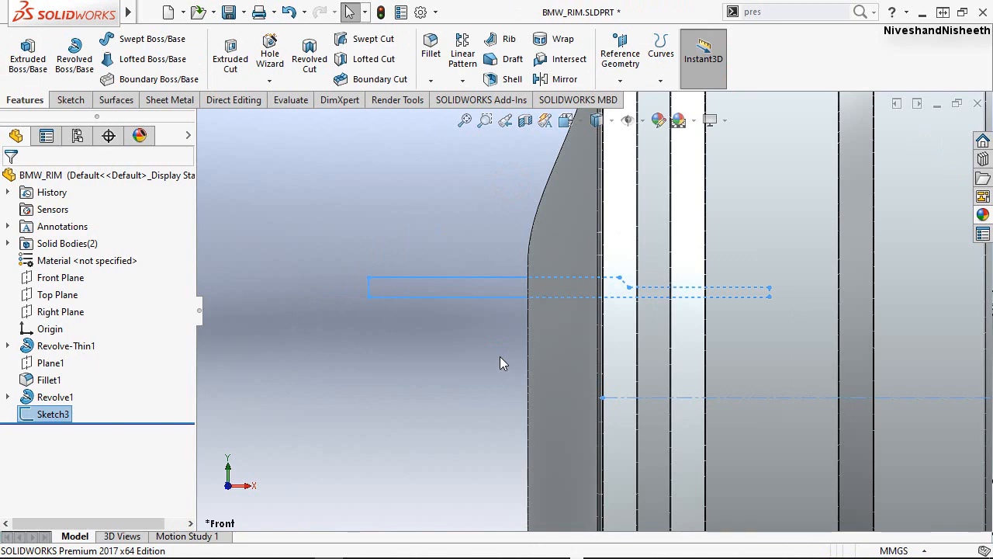
# Start a Revolved Cut using the stepped profile sketch.
pyautogui.moveTo(499, 364)
pyautogui.mouseDown(button='middle')
pyautogui.moveTo(507, 359)
pyautogui.moveTo(529, 394)
pyautogui.moveTo(491, 363)
pyautogui.mouseUp(button='middle')
pyautogui.scroll(5, 359, 226)
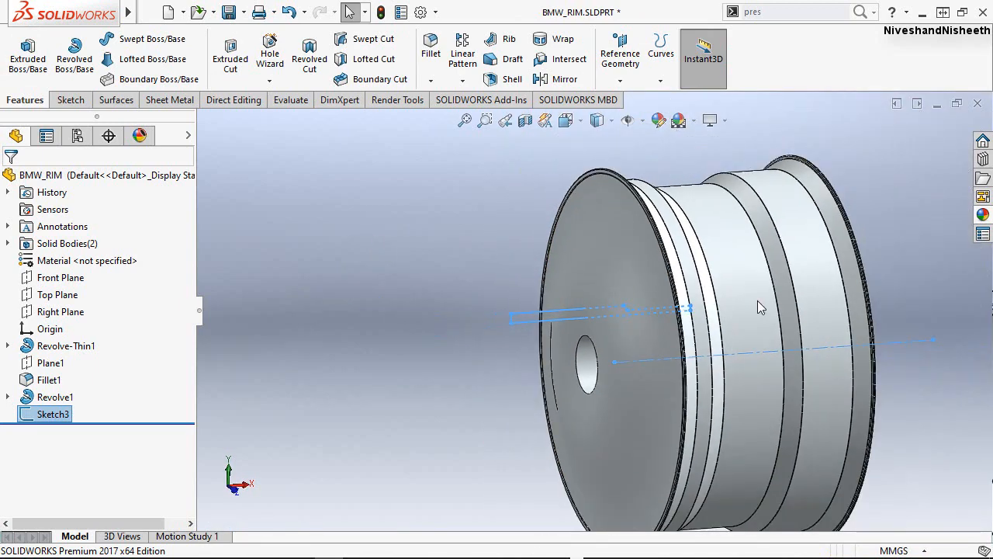
pyautogui.scroll(-3, 758, 300)
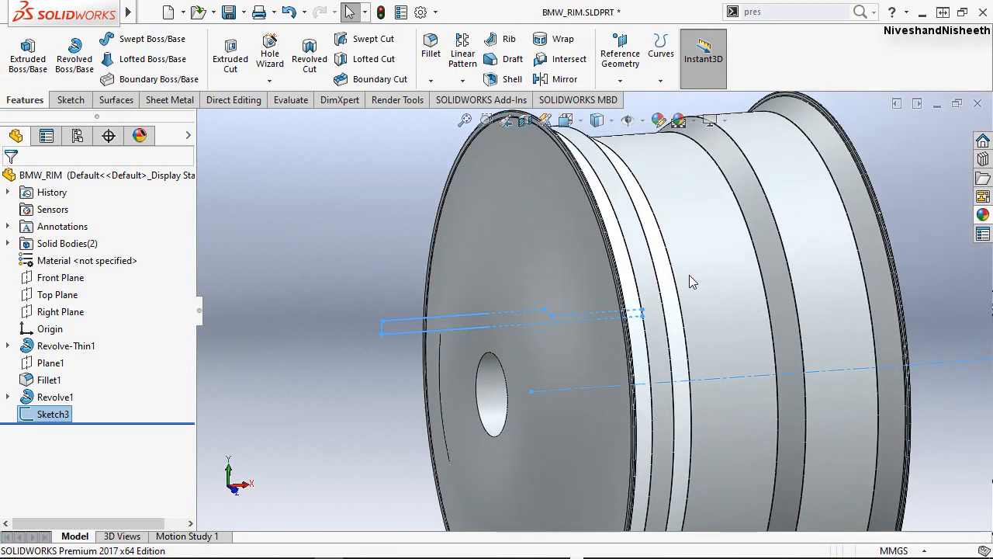
pyautogui.click(285, 215)
pyautogui.click(288, 238)
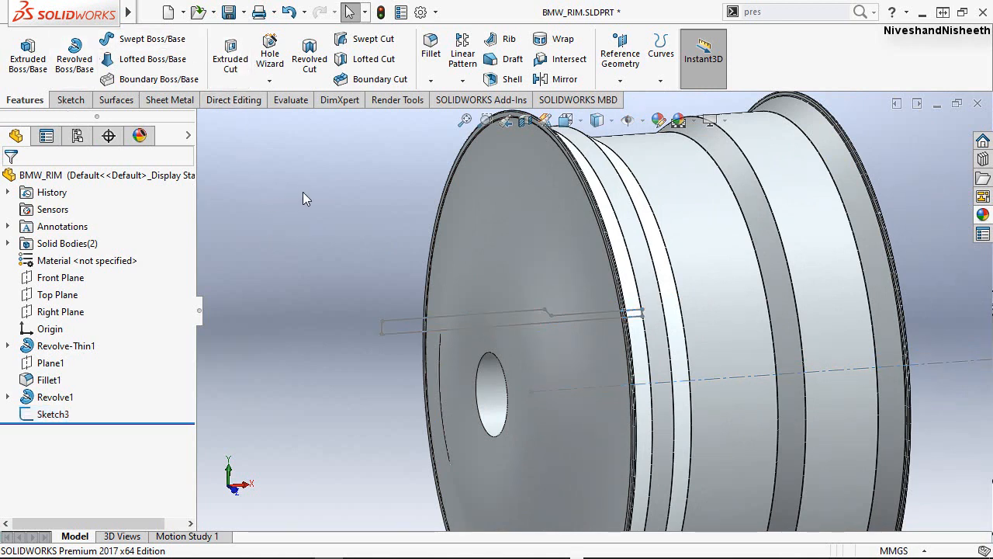
pyautogui.click(309, 56)
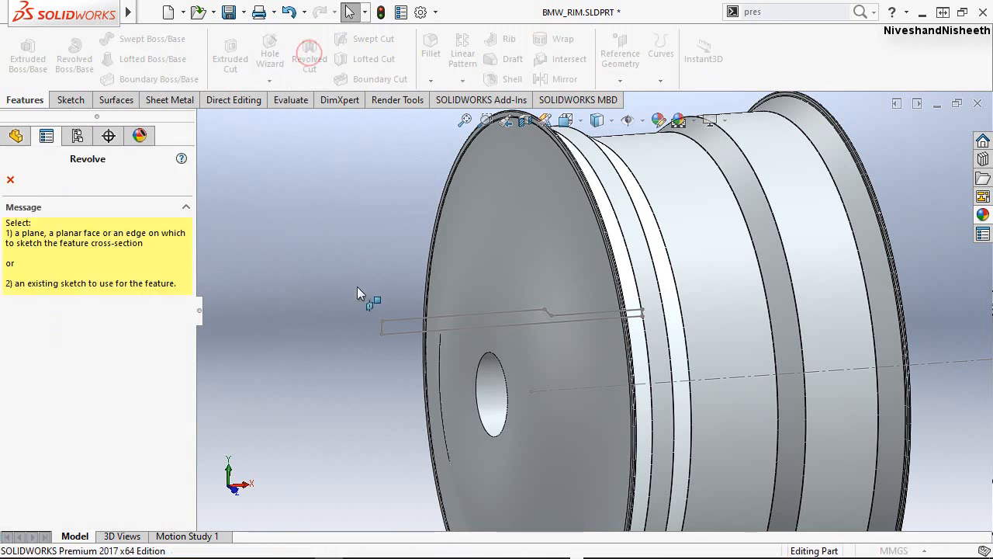
pyautogui.click(393, 337)
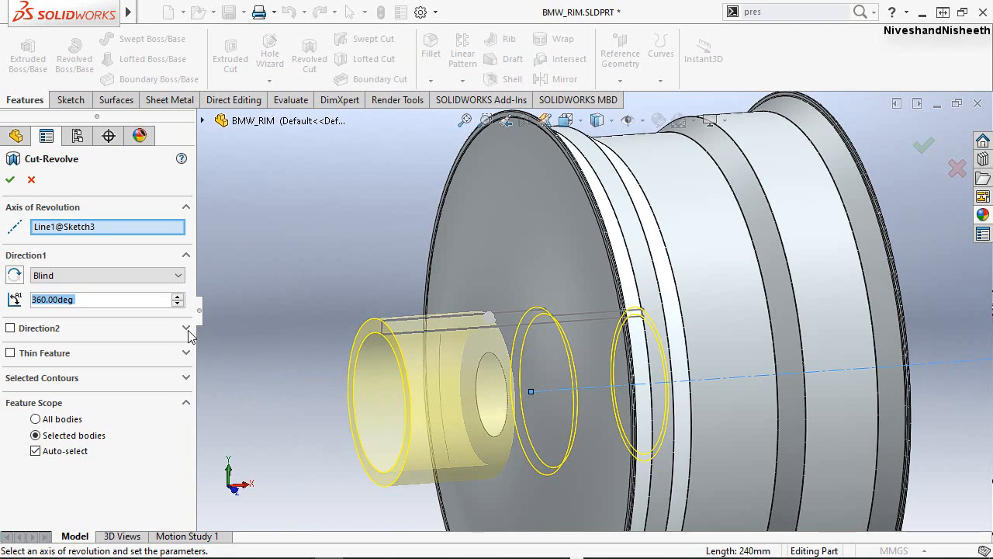
# Replace the cut's axis of revolution with the profile's long lower edge and create the 360-degree stepped hole.
pyautogui.click(102, 228)
pyautogui.rightClick(104, 233)
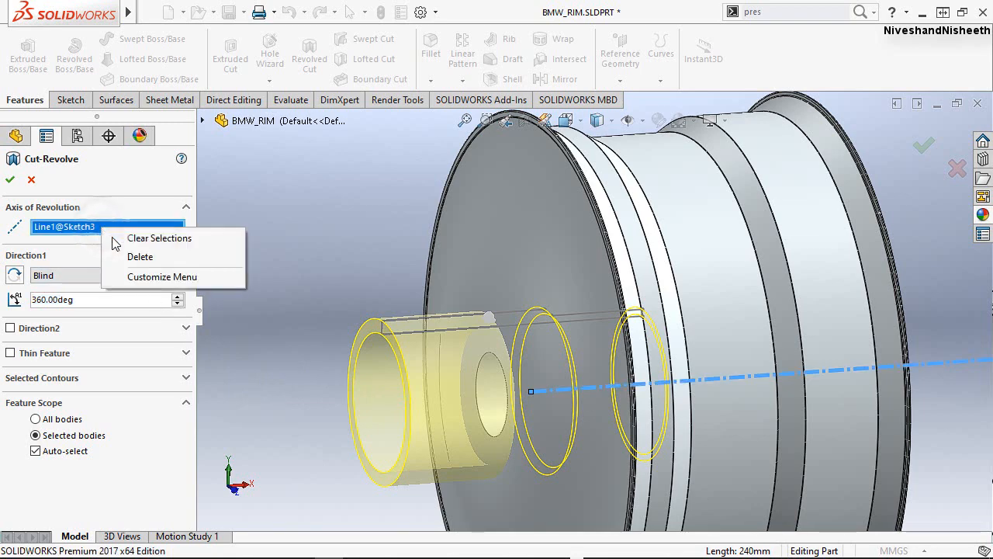
pyautogui.click(136, 240)
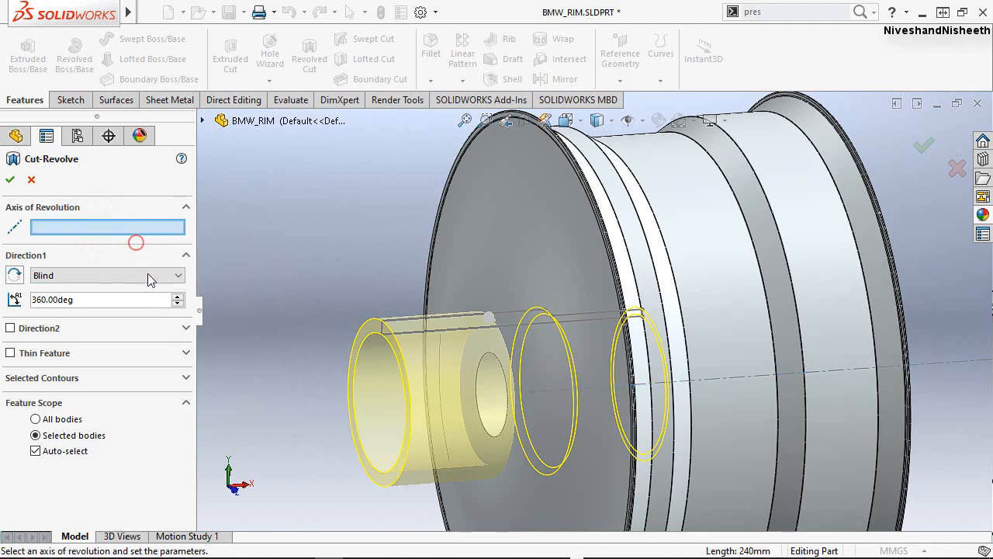
pyautogui.click(433, 337)
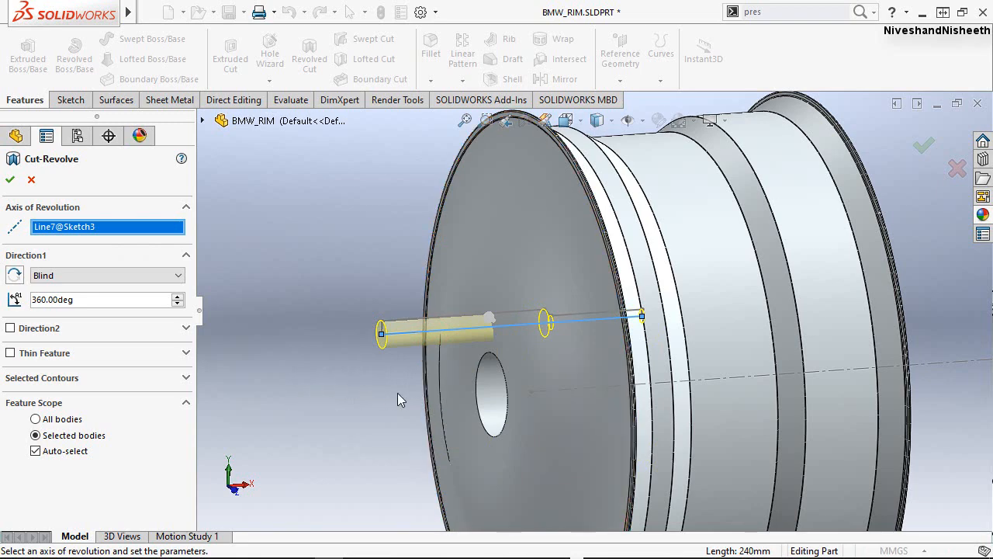
pyautogui.click(9, 181)
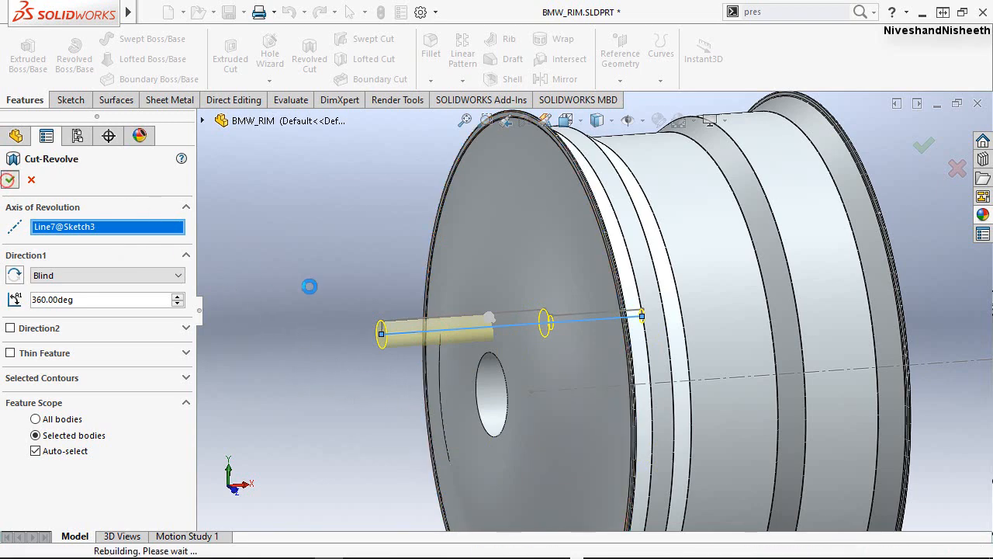
pyautogui.click(353, 297)
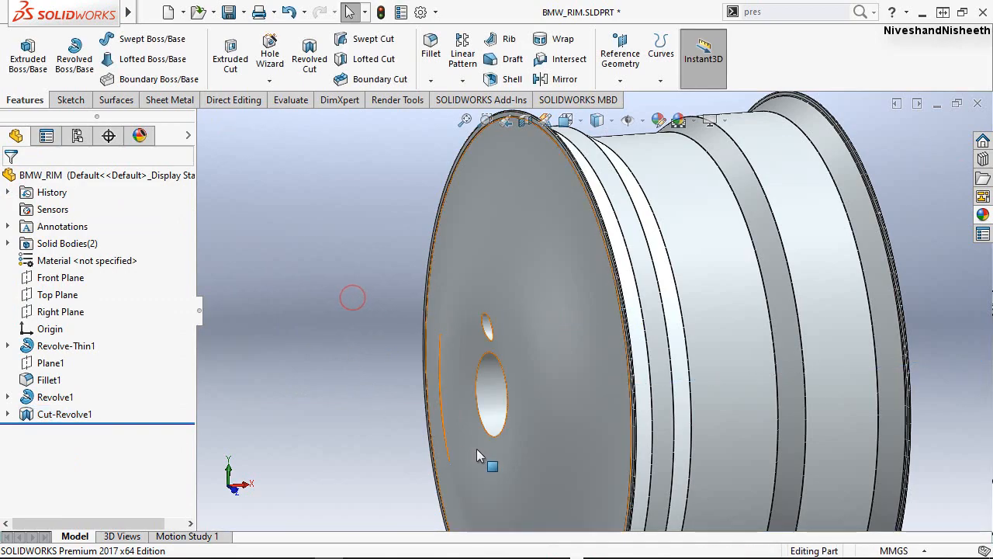
# Turn on the display of temporary axes so the central bore's axis is selectable.
pyautogui.moveTo(468, 361); pyautogui.dragTo(522, 357, button='middle')
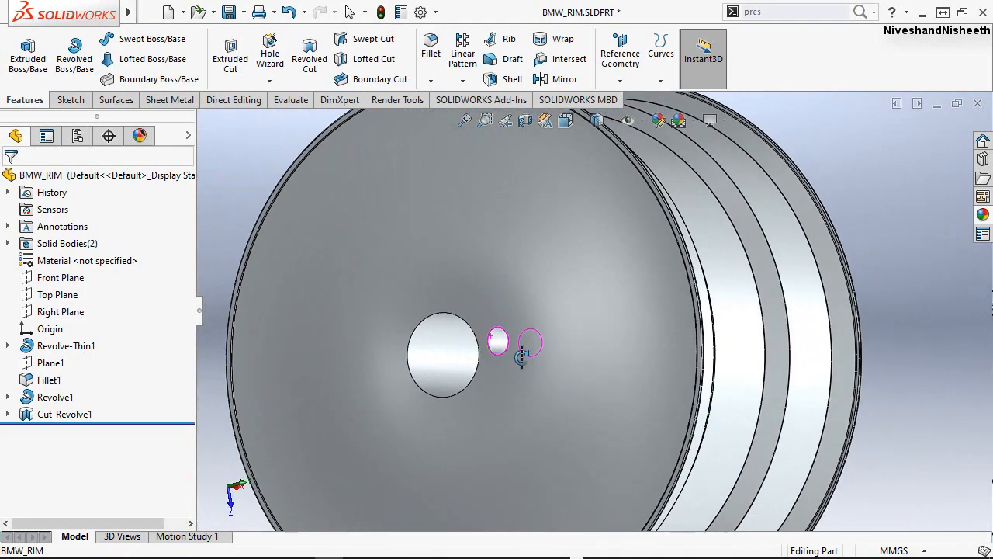
pyautogui.click(892, 224)
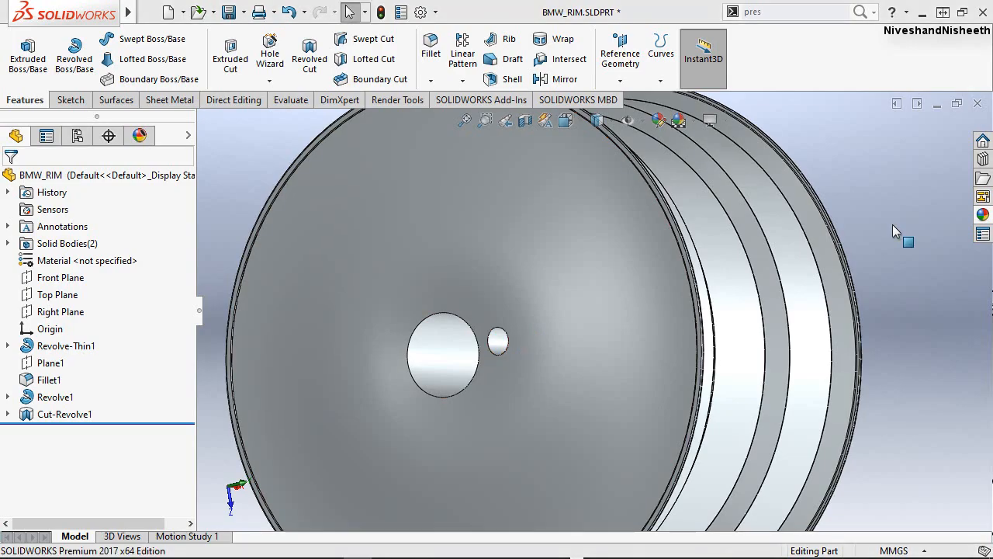
pyautogui.scroll(-3, 510, 284)
pyautogui.moveTo(511, 293); pyautogui.dragTo(533, 281, button='middle')
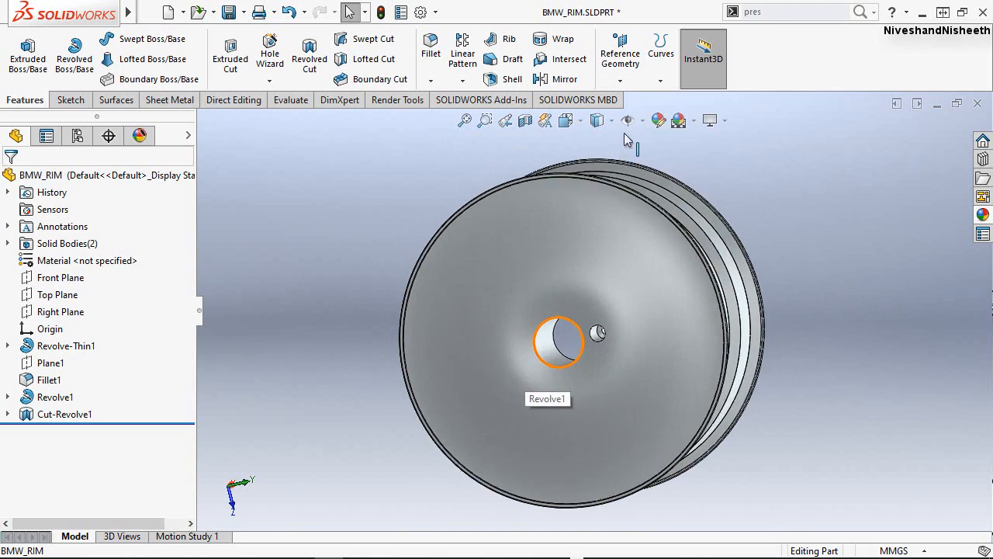
pyautogui.click(643, 121)
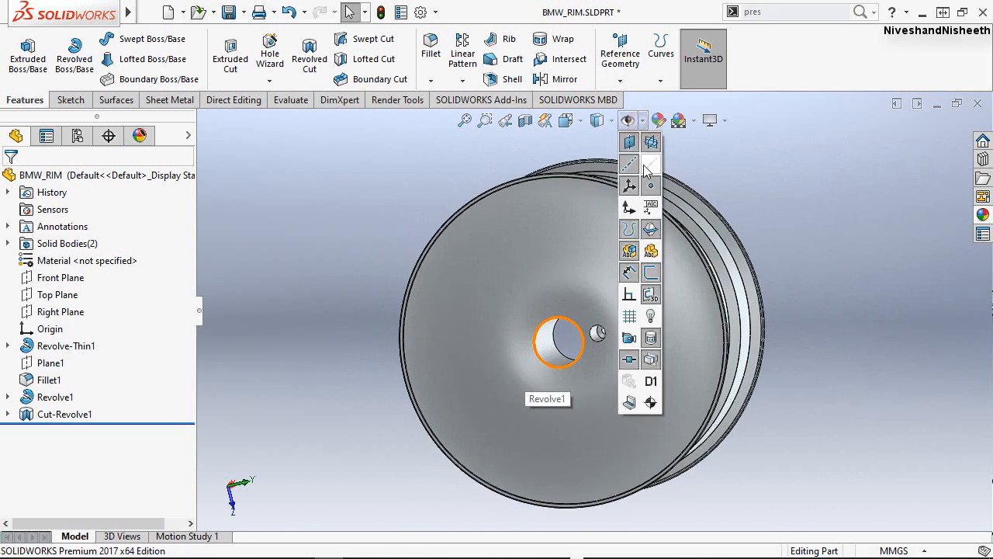
pyautogui.click(643, 164)
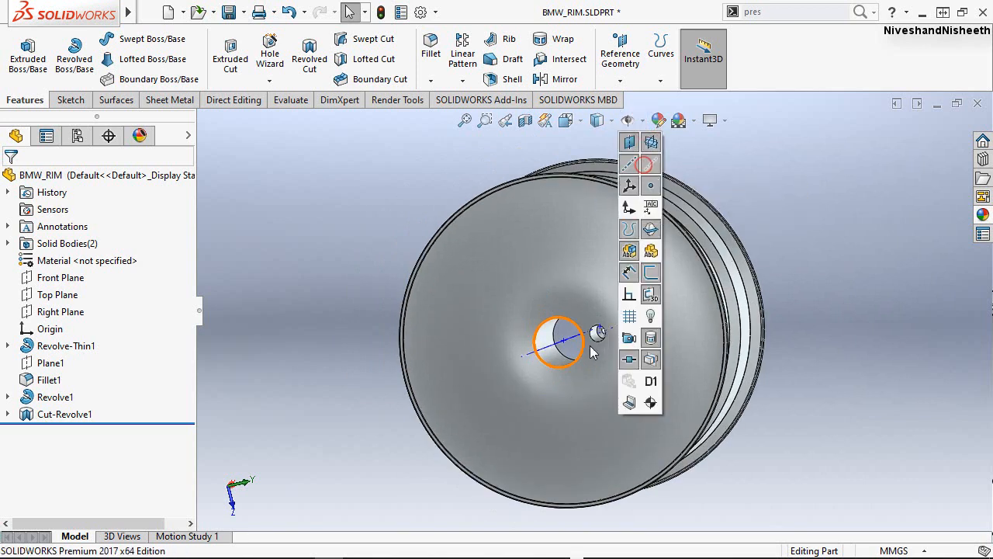
pyautogui.click(283, 287)
# Circular-pattern the stepped hole cut around the central bore's axis with 5 equally spaced instances over 360 degrees.
pyautogui.click(462, 82)
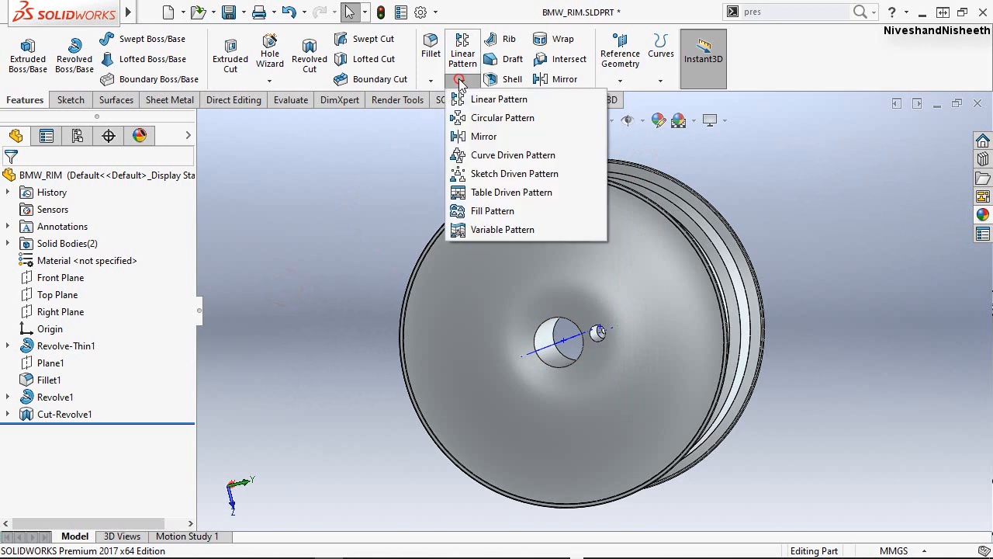
pyautogui.click(478, 120)
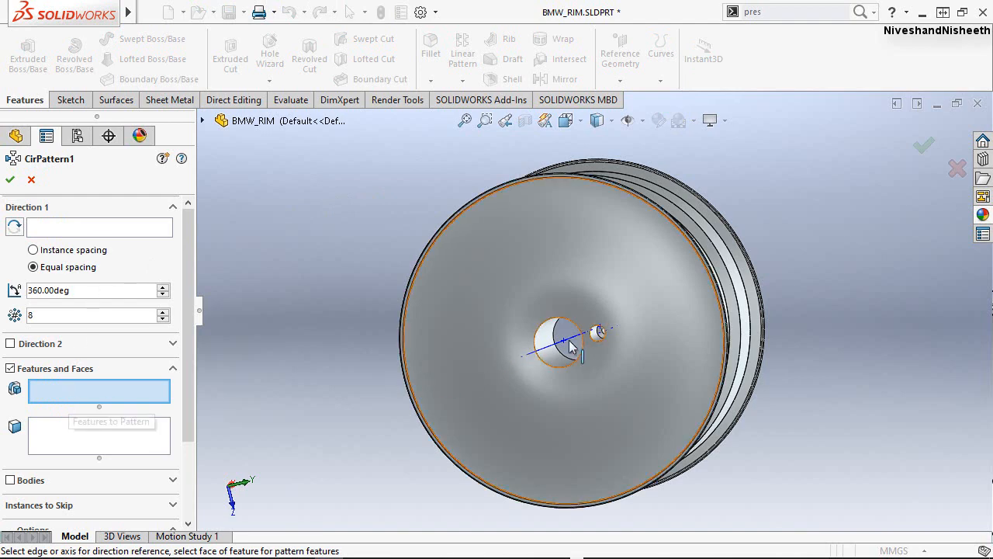
pyautogui.scroll(-5, 625, 311)
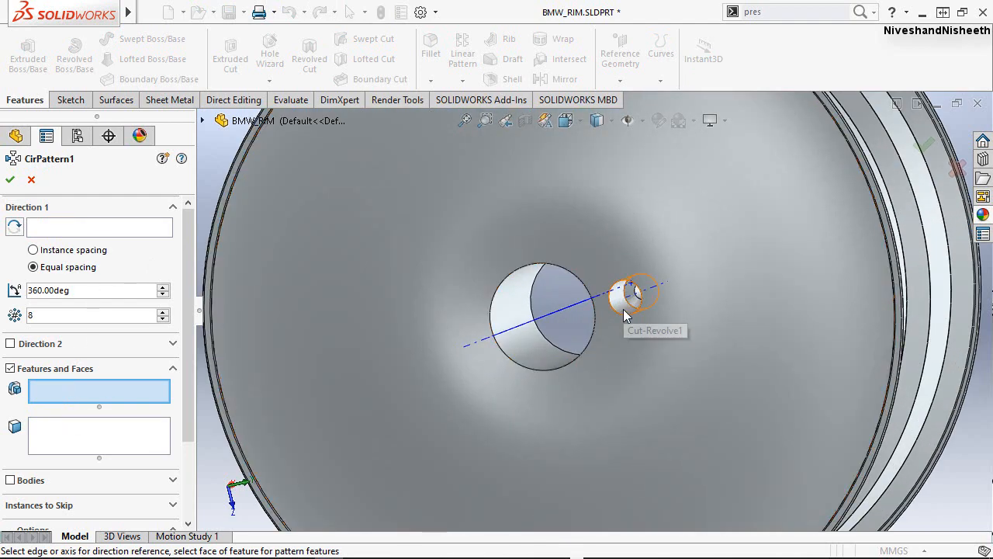
pyautogui.click(624, 308)
pyautogui.scroll(3, 549, 357)
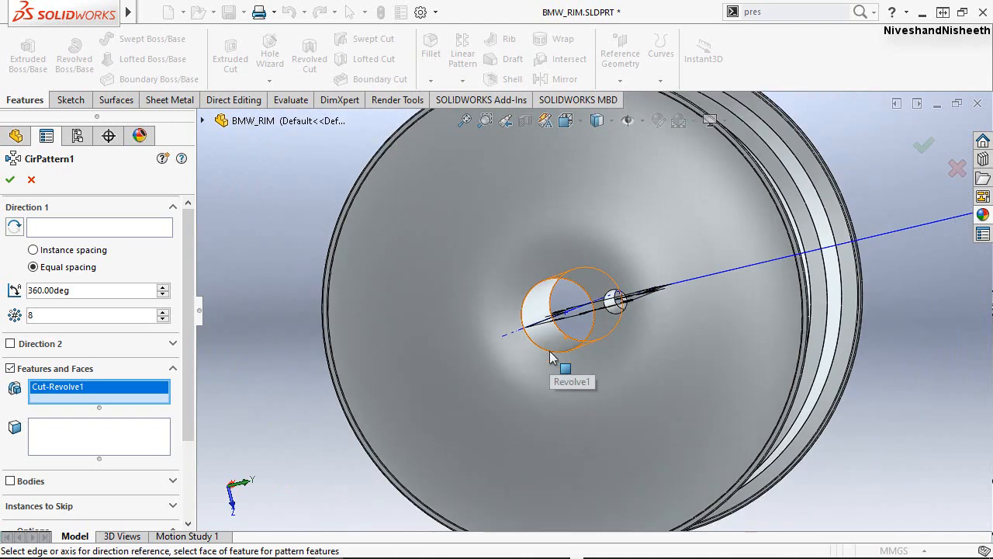
pyautogui.click(71, 225)
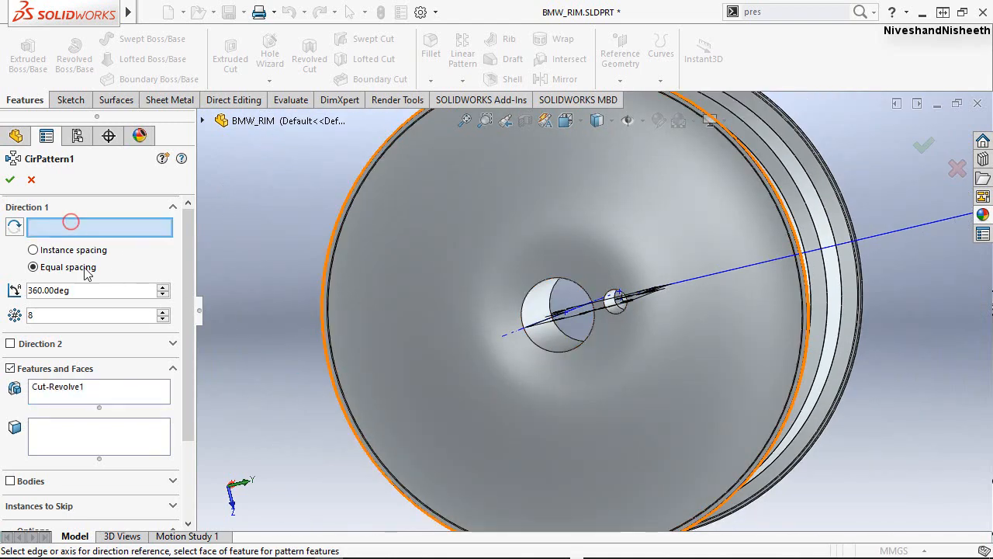
pyautogui.click(511, 333)
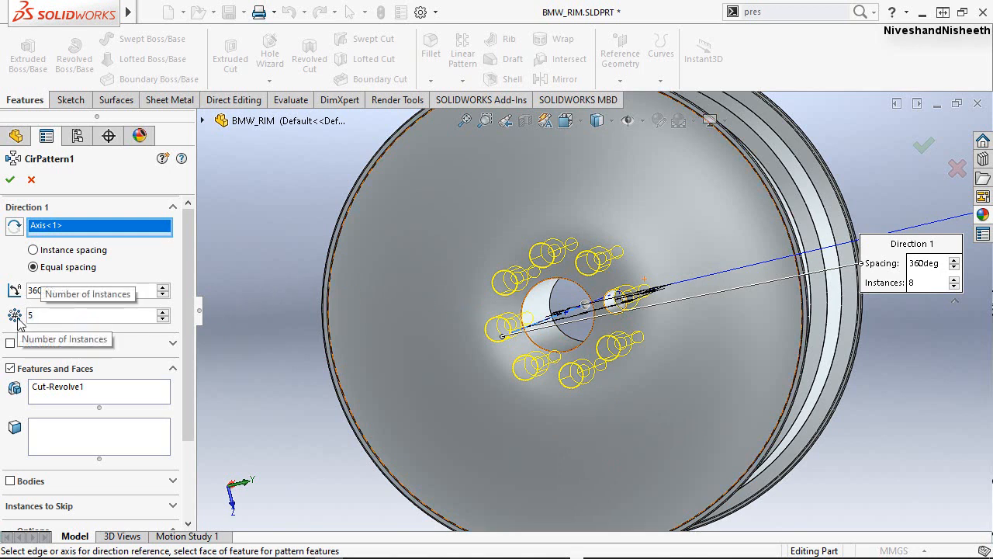
pyautogui.click(9, 180)
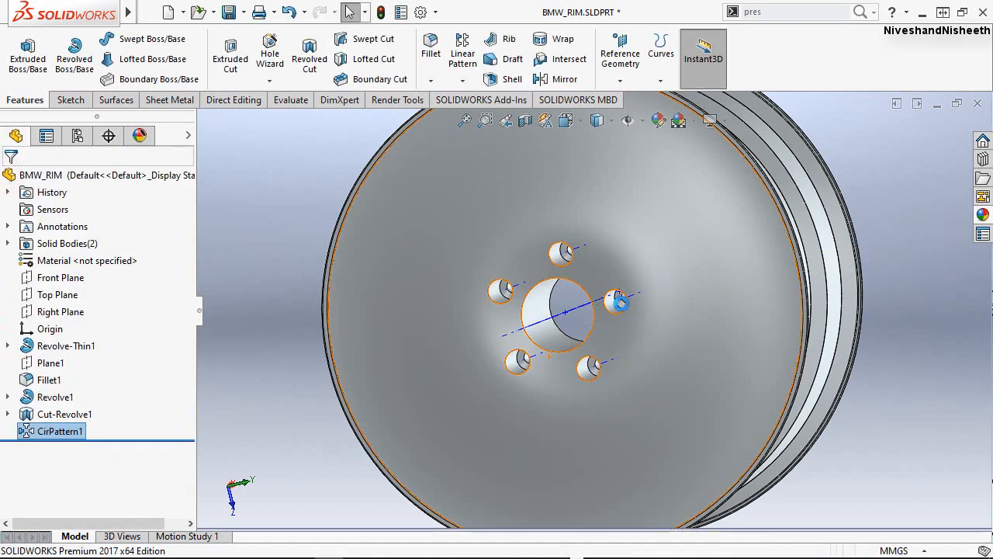
pyautogui.click(281, 210)
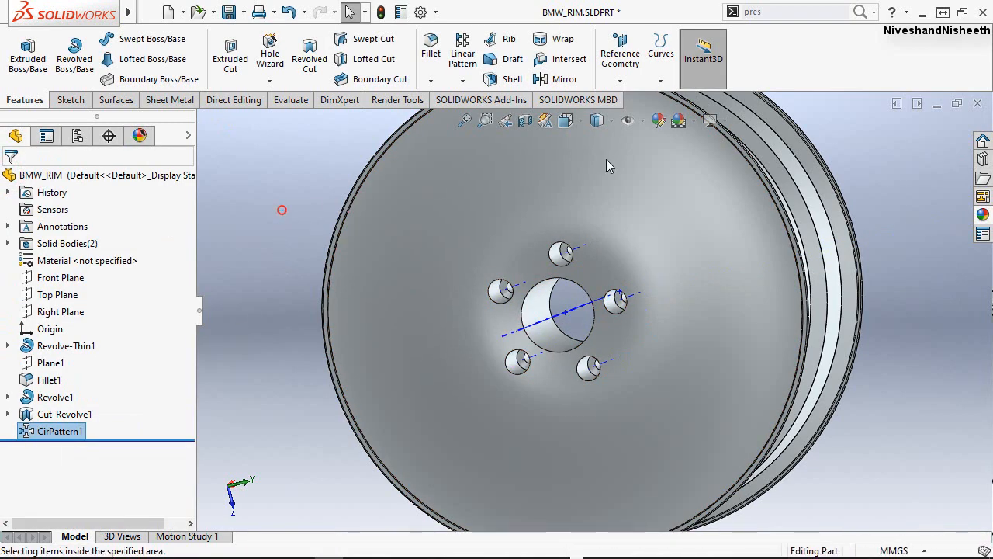
# Hide the temporary axes and the reference axes in the graphics area.
pyautogui.click(641, 123)
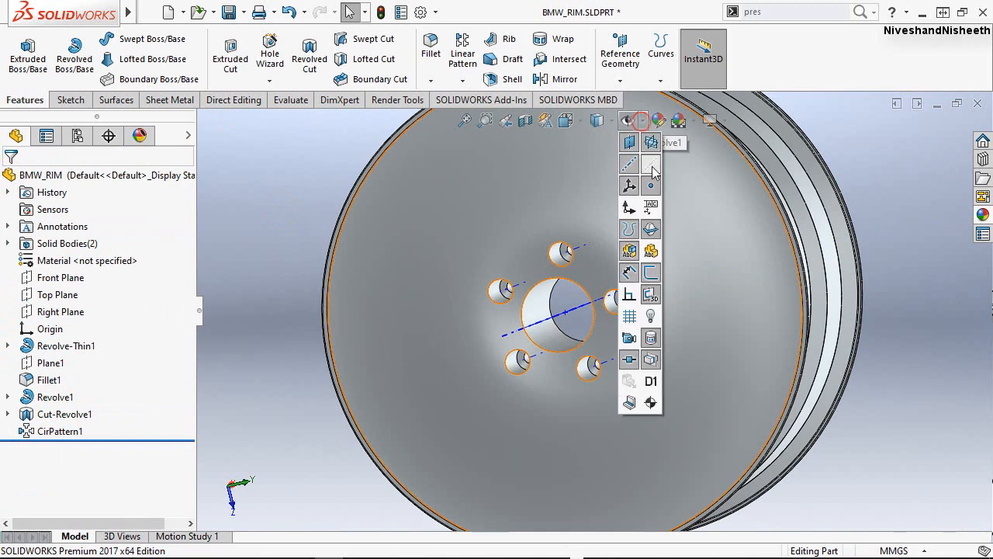
pyautogui.click(275, 180)
pyautogui.click(641, 123)
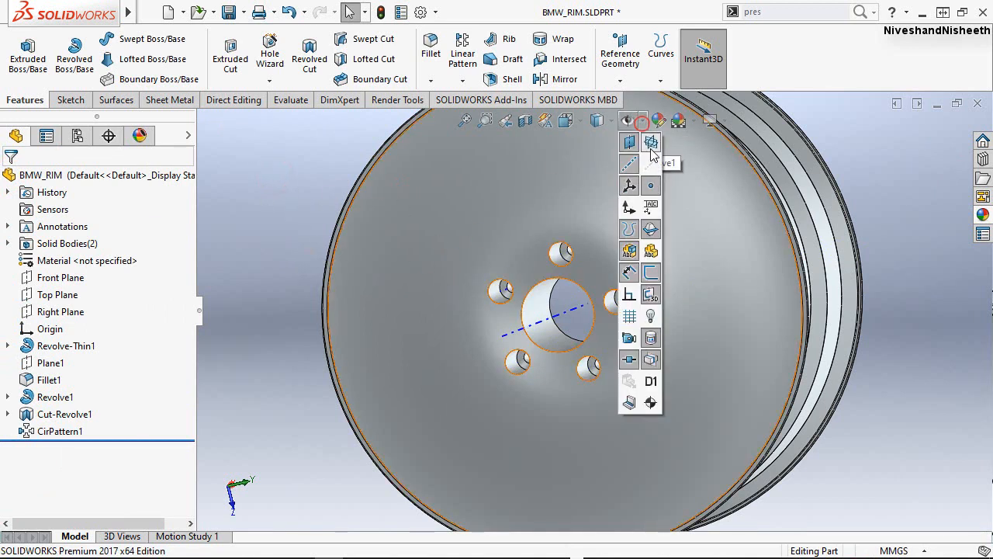
pyautogui.click(631, 166)
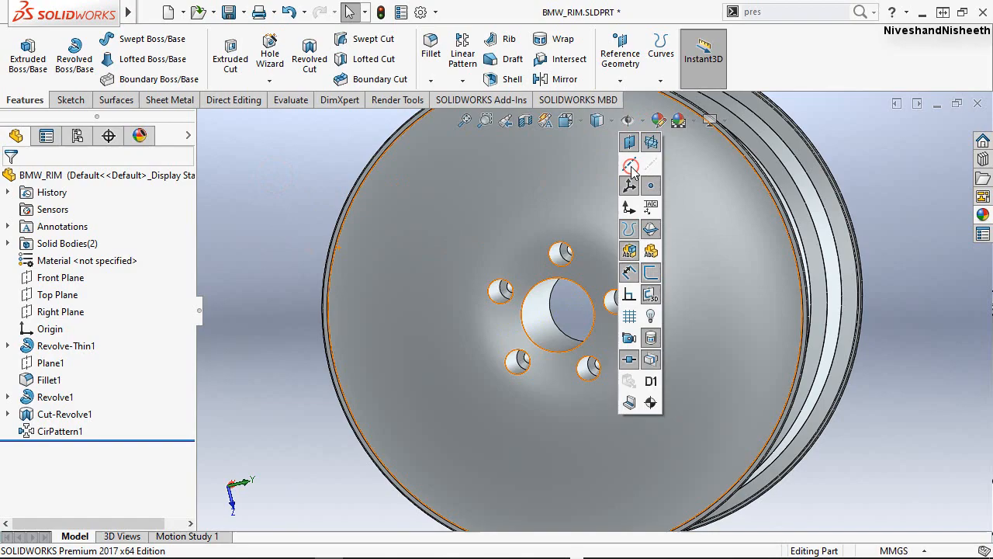
pyautogui.click(560, 312)
# Examine the patterned bolt holes and the rim's front and back from several isometric orientations.
pyautogui.moveTo(559, 293); pyautogui.dragTo(555, 480, button='middle')
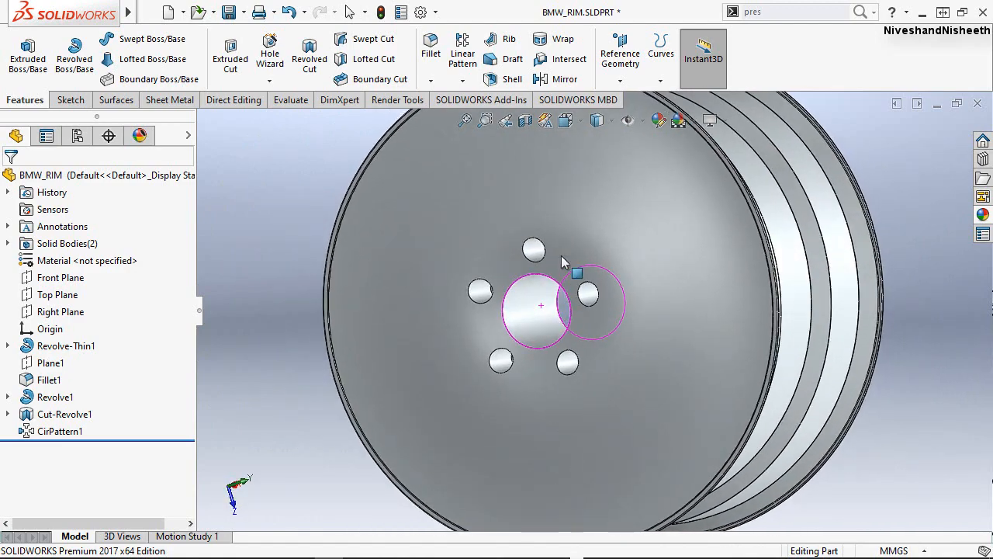
pyautogui.click(583, 118)
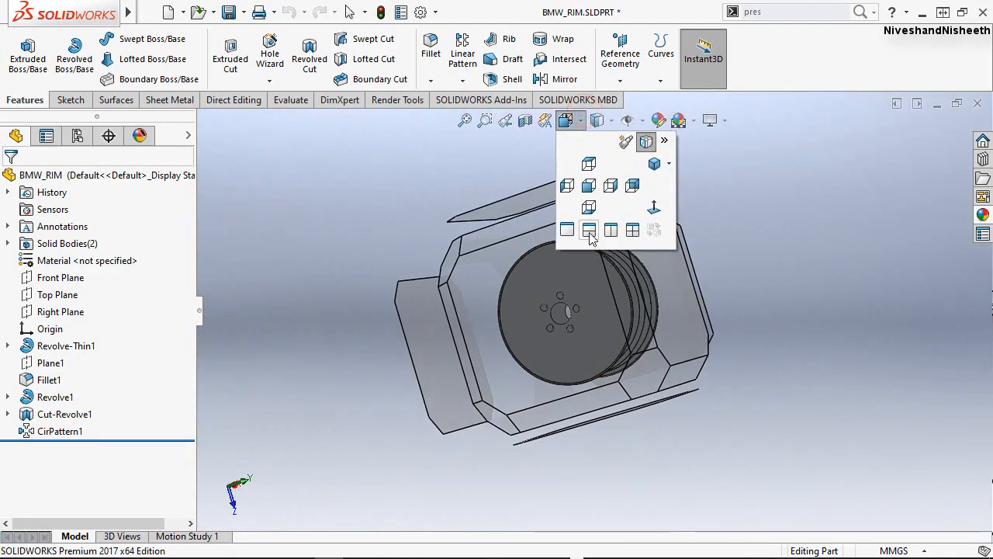
pyautogui.click(487, 297)
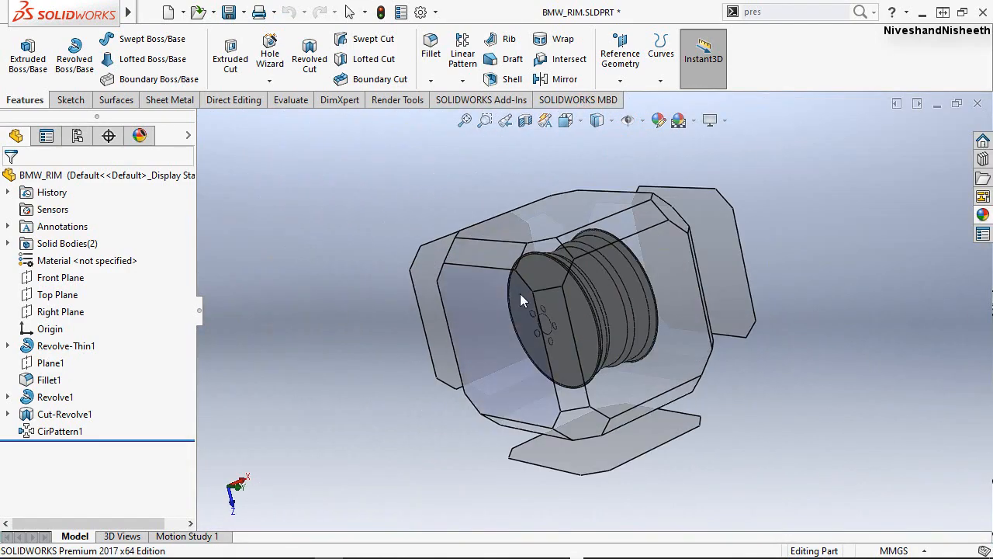
pyautogui.click(547, 275)
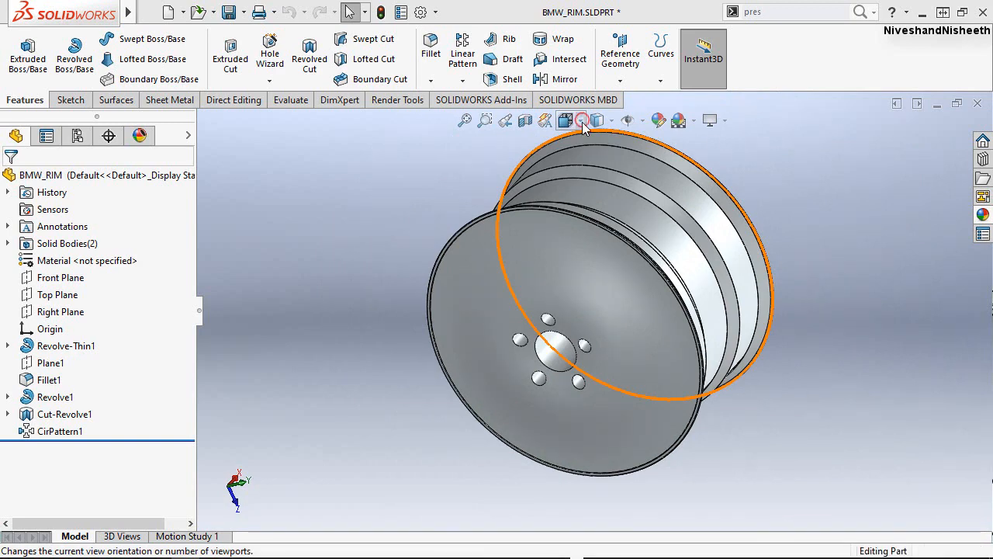
pyautogui.click(574, 121)
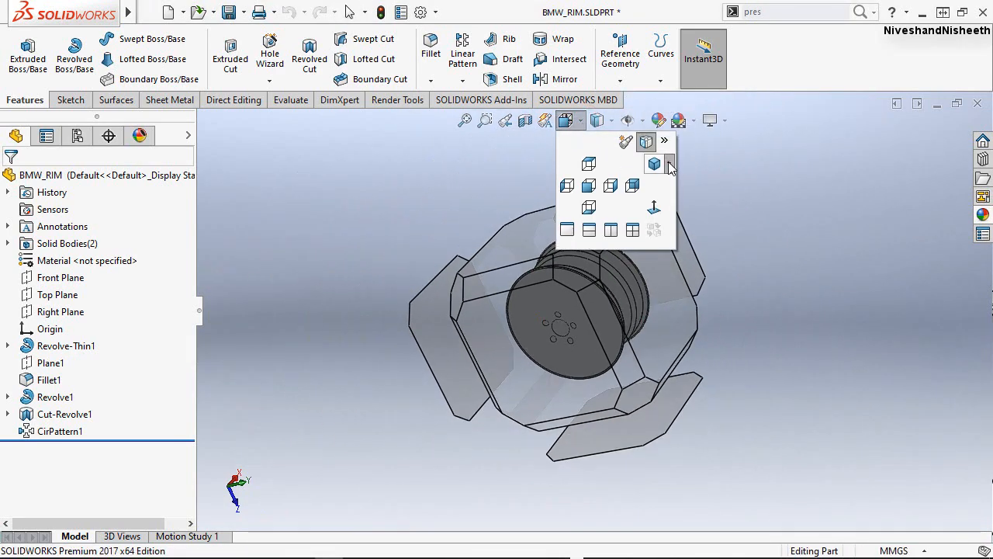
pyautogui.click(670, 166)
pyautogui.click(663, 182)
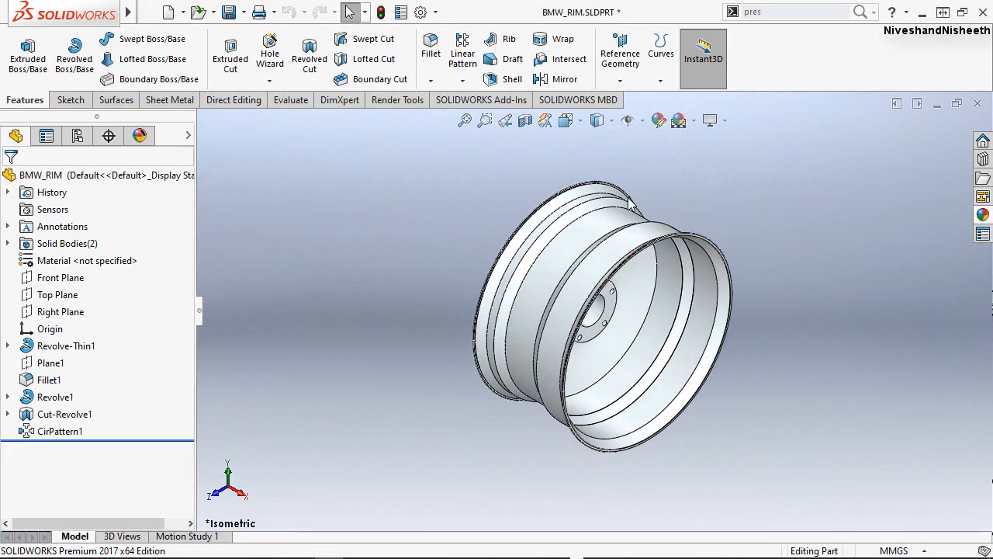
pyautogui.scroll(-3, 711, 265)
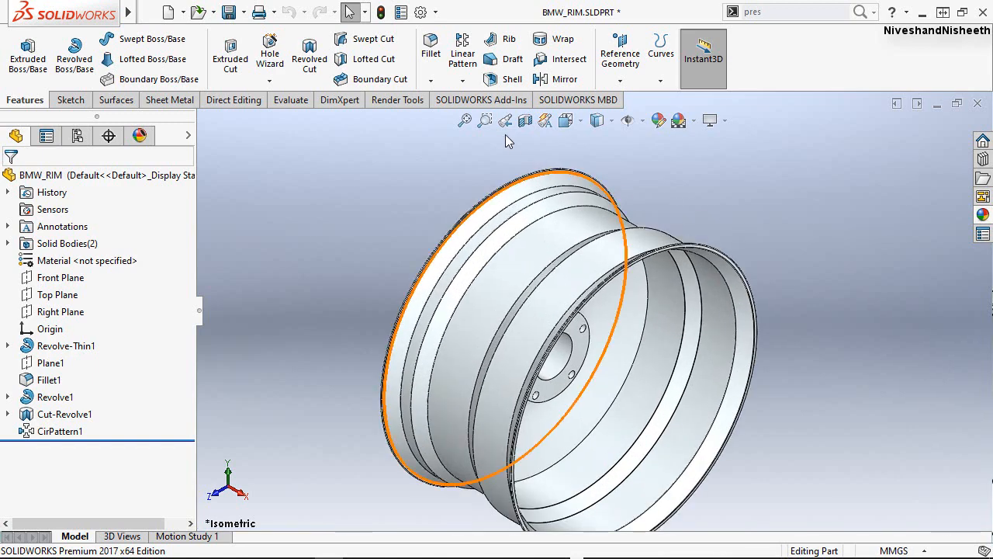
pyautogui.rightClick(458, 161)
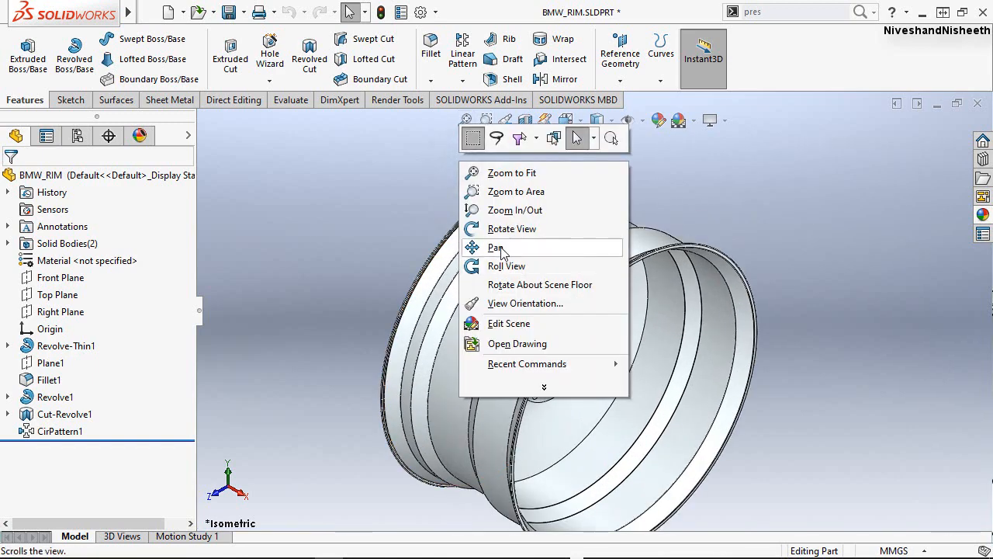
pyautogui.click(501, 248)
pyautogui.moveTo(507, 280); pyautogui.dragTo(494, 247)
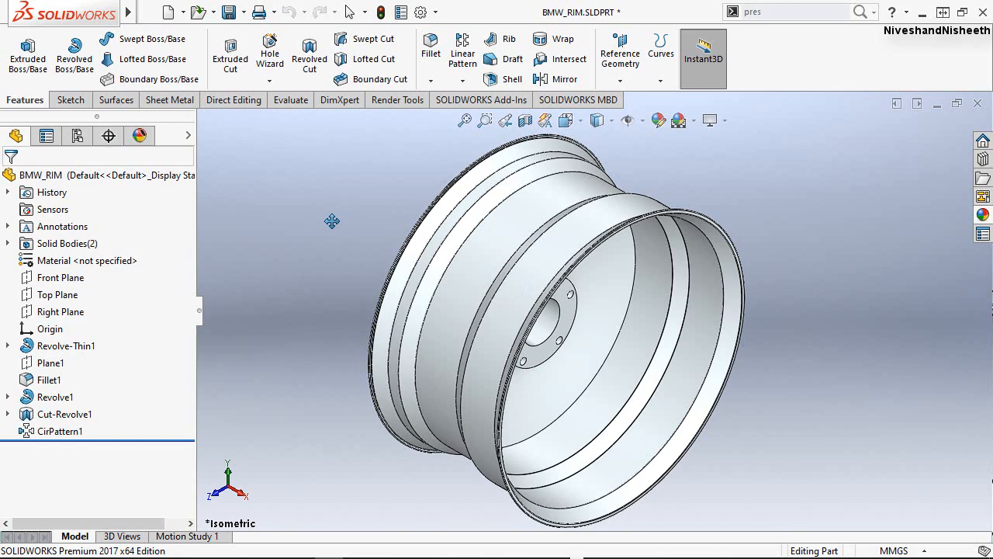
pyautogui.press('space')
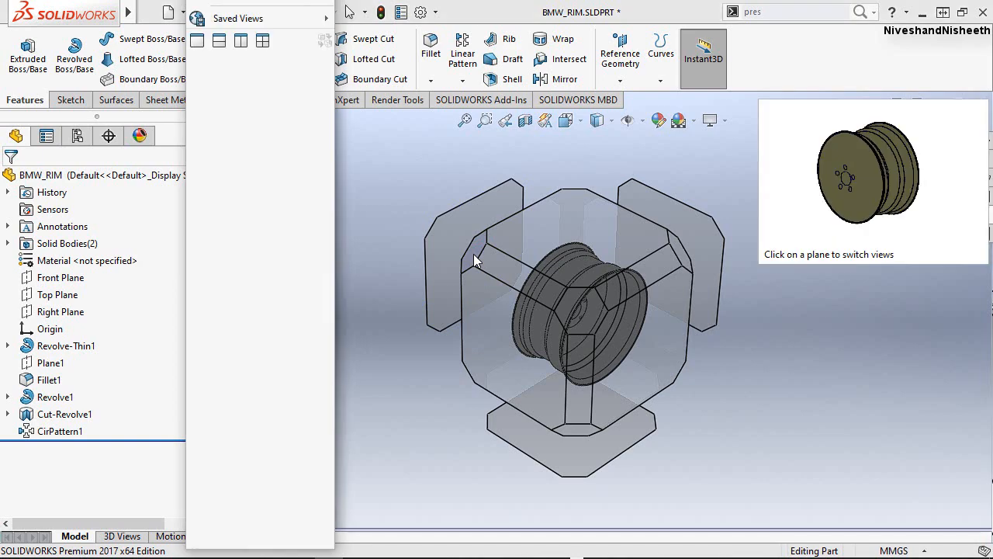
pyautogui.click(473, 253)
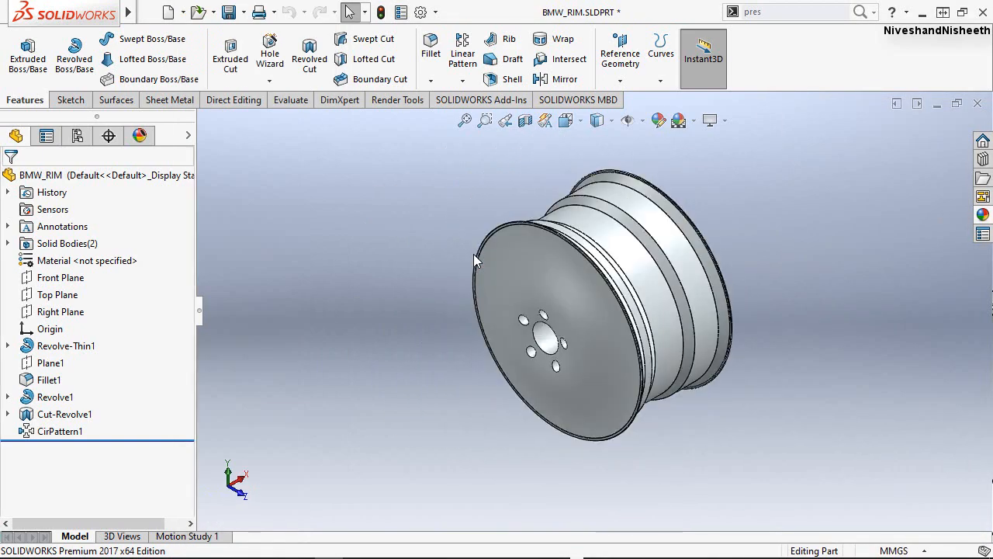
pyautogui.scroll(-1, 656, 277)
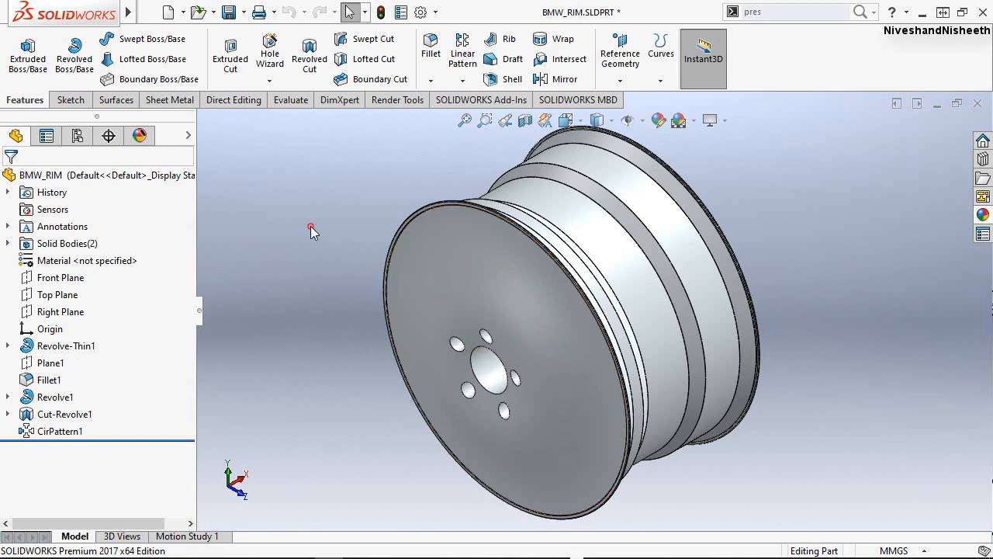
pyautogui.scroll(2, 628, 339)
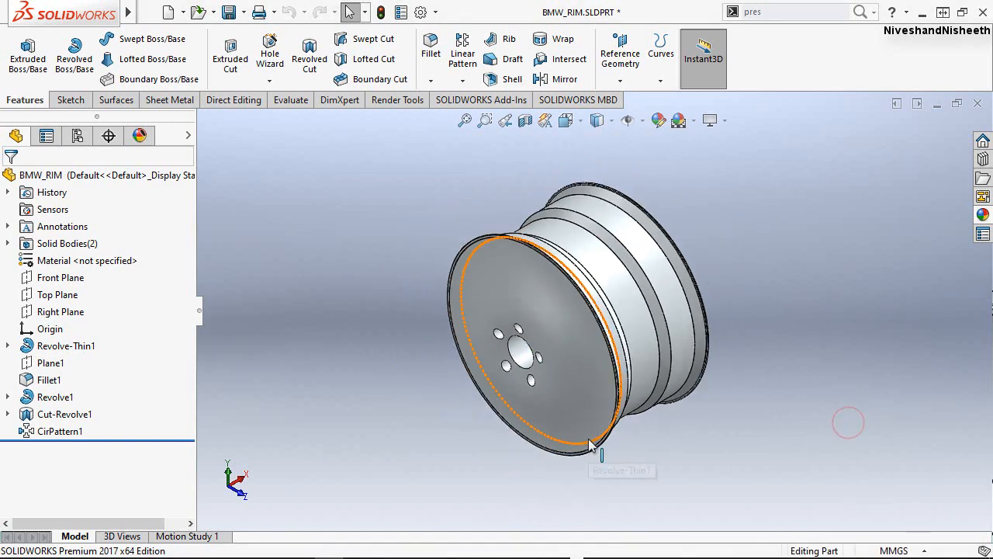
pyautogui.scroll(-1, 629, 340)
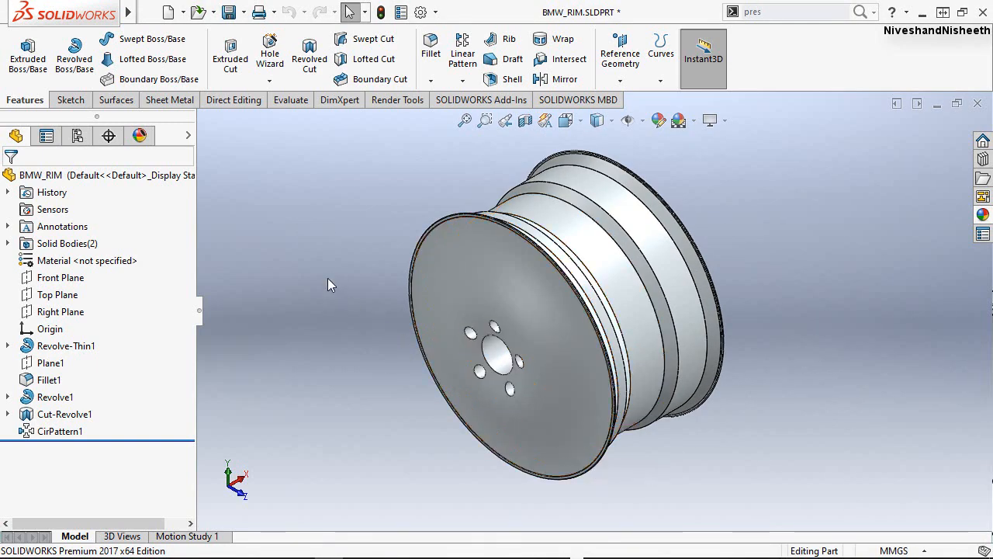
# Start a new reference plane with Plane1 as its first reference.
pyautogui.click(50, 362)
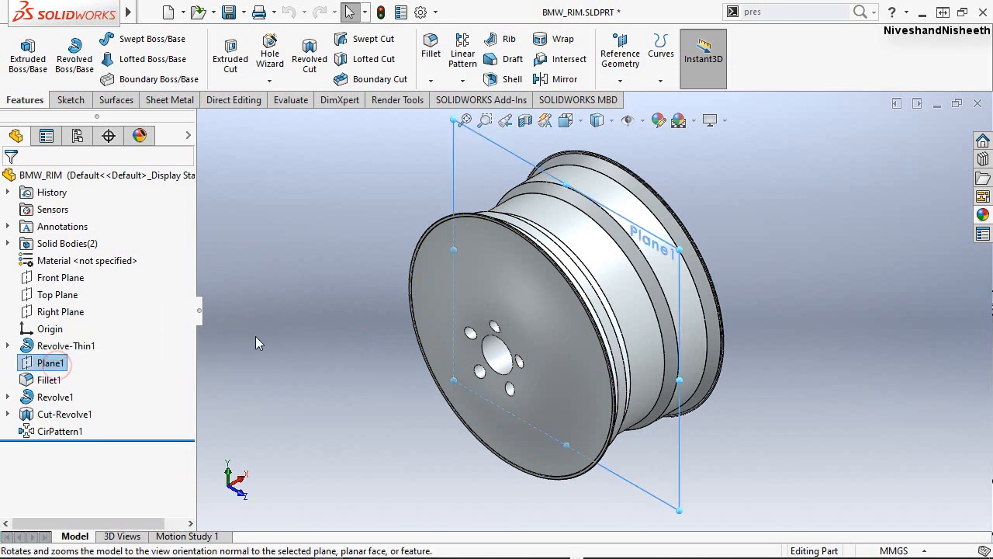
pyautogui.click(255, 336)
pyautogui.click(279, 282)
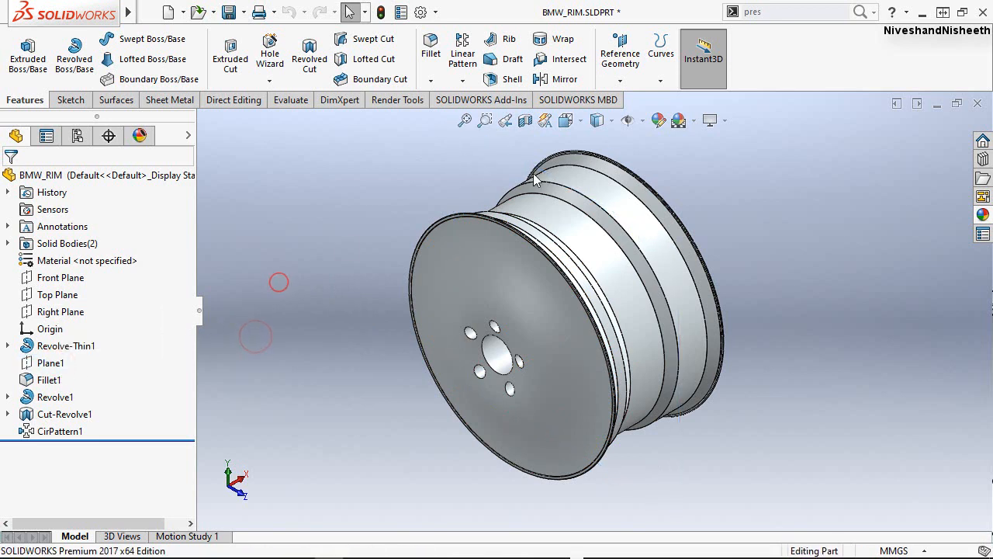
pyautogui.click(634, 86)
pyautogui.click(642, 94)
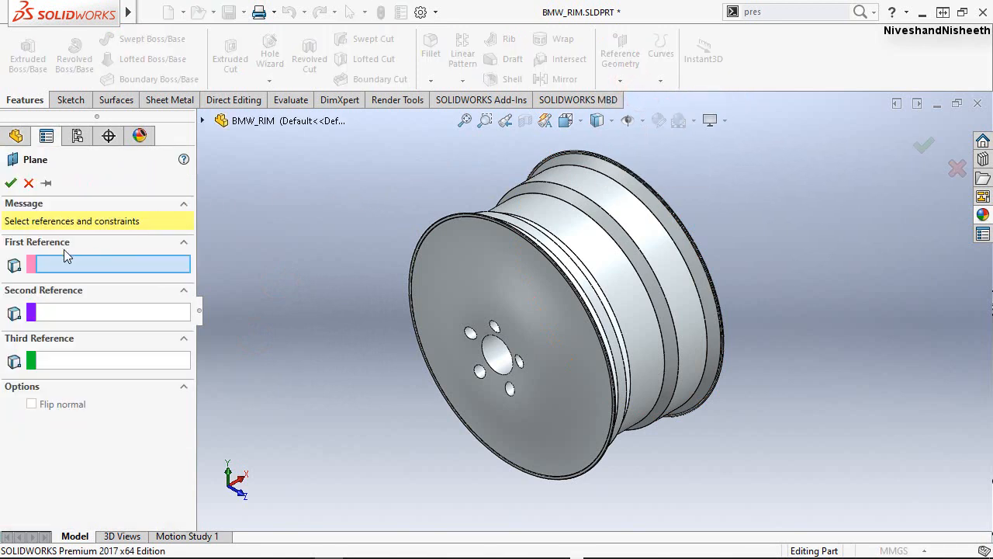
pyautogui.click(203, 122)
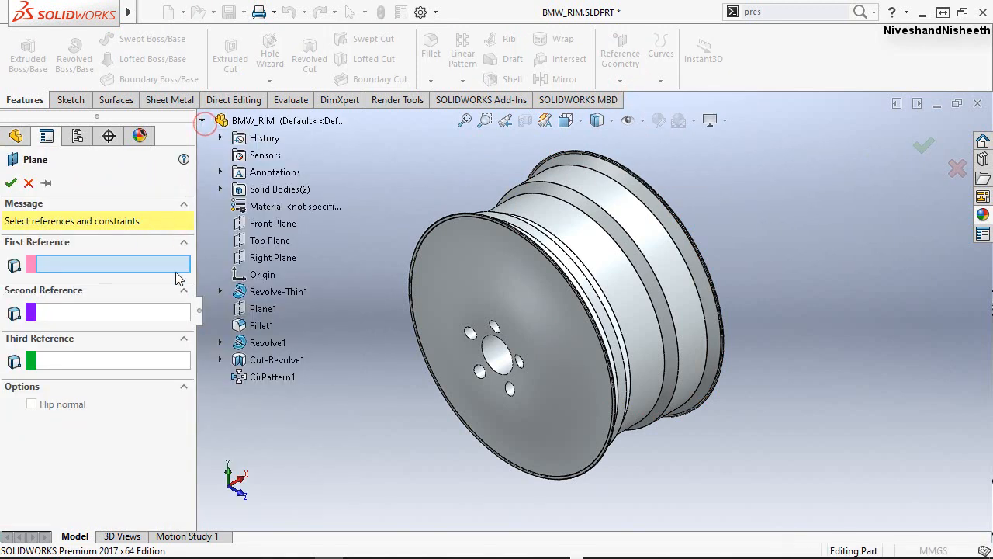
pyautogui.click(271, 310)
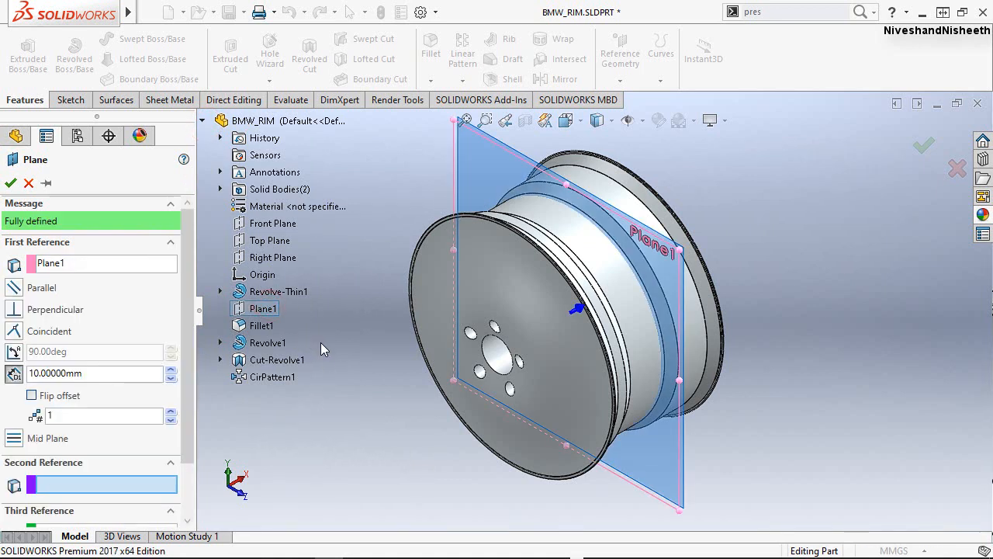
# Offset the new plane 180 mm from Plane1 with the offset flipped towards the disc's outer face, and create it.
pyautogui.moveTo(95, 372); pyautogui.dragTo(23, 380)
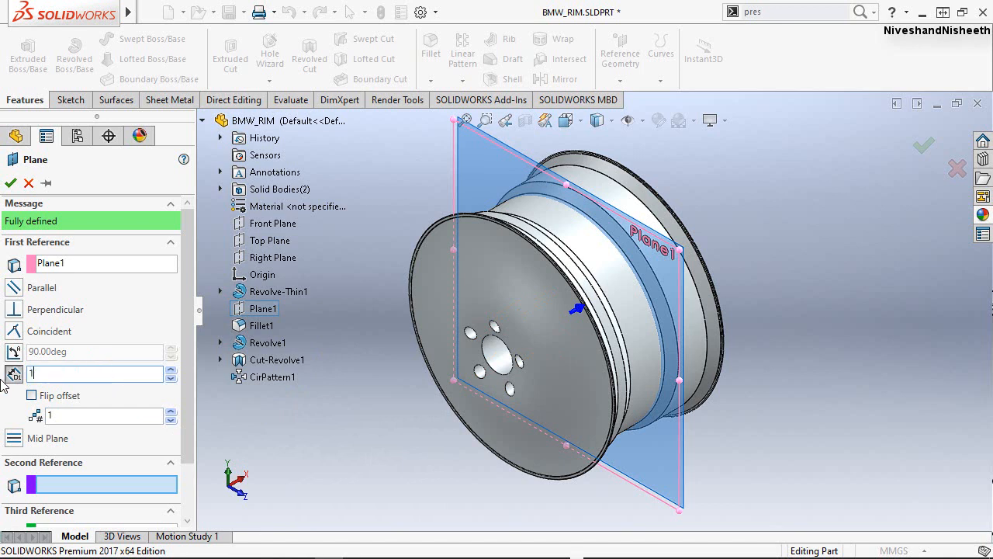
pyautogui.write('180')
pyautogui.press('Return')
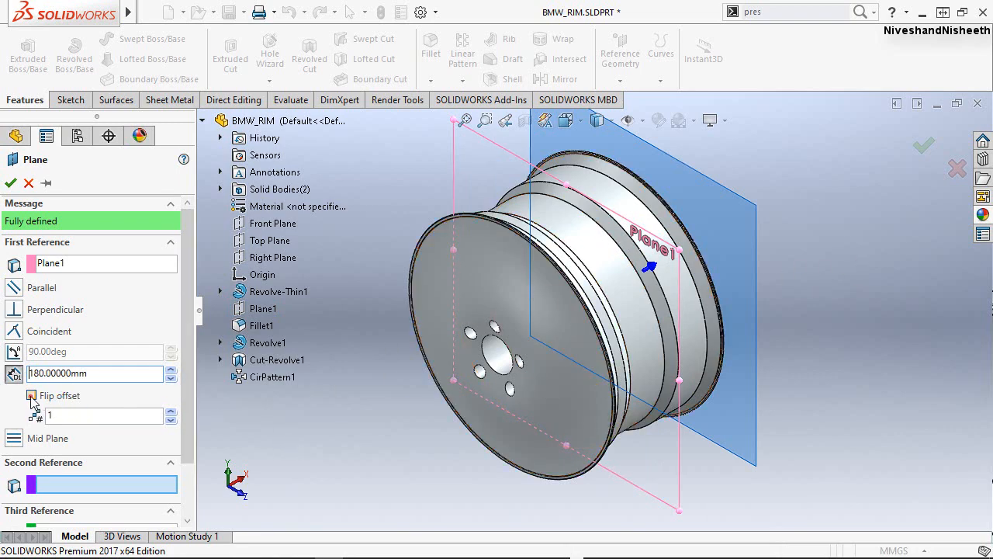
pyautogui.click(31, 395)
pyautogui.moveTo(493, 421); pyautogui.dragTo(447, 372, button='middle')
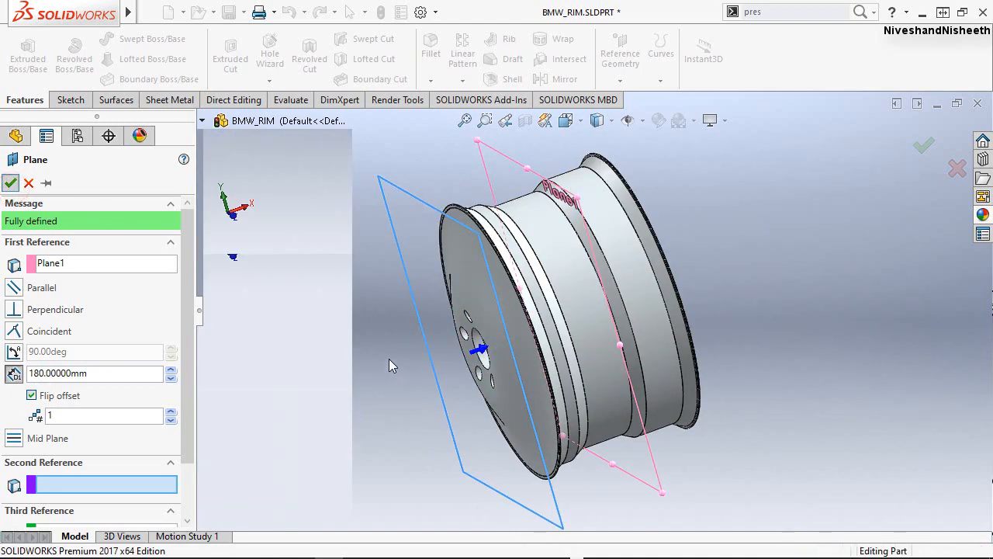
pyautogui.click(388, 359)
pyautogui.moveTo(432, 371); pyautogui.dragTo(470, 345, button='middle')
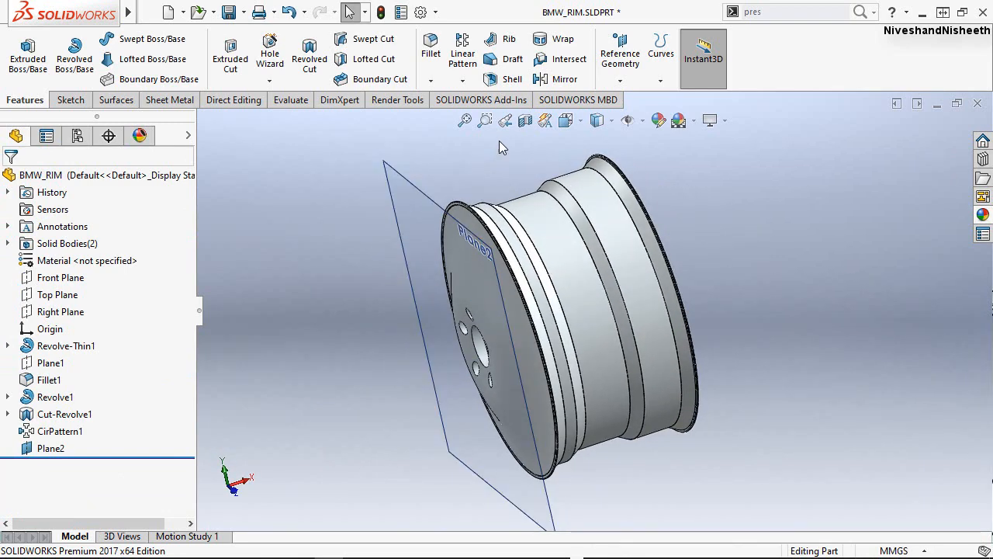
# Open a sketch on the new offset plane in front of the disc and face it in the Left view.
pyautogui.click(505, 121)
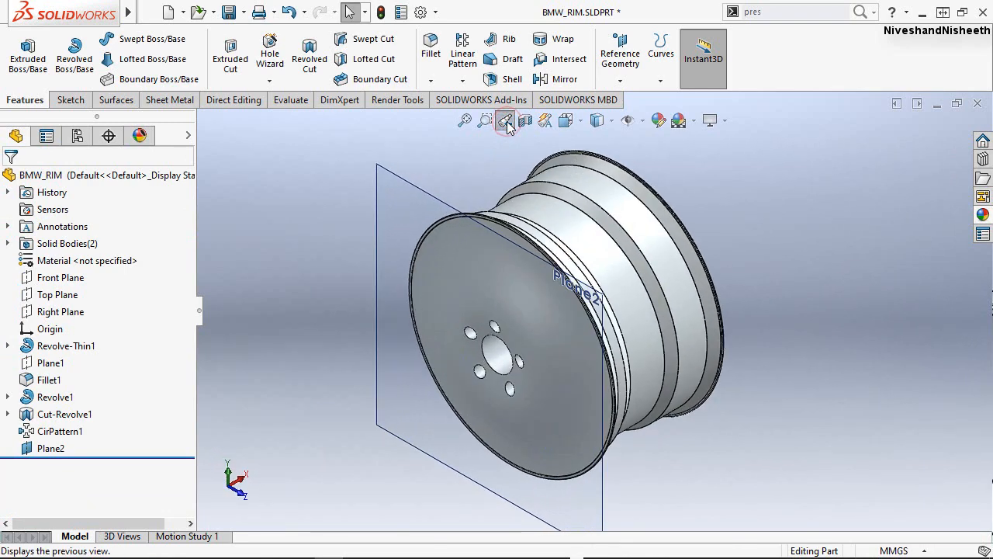
pyautogui.click(304, 225)
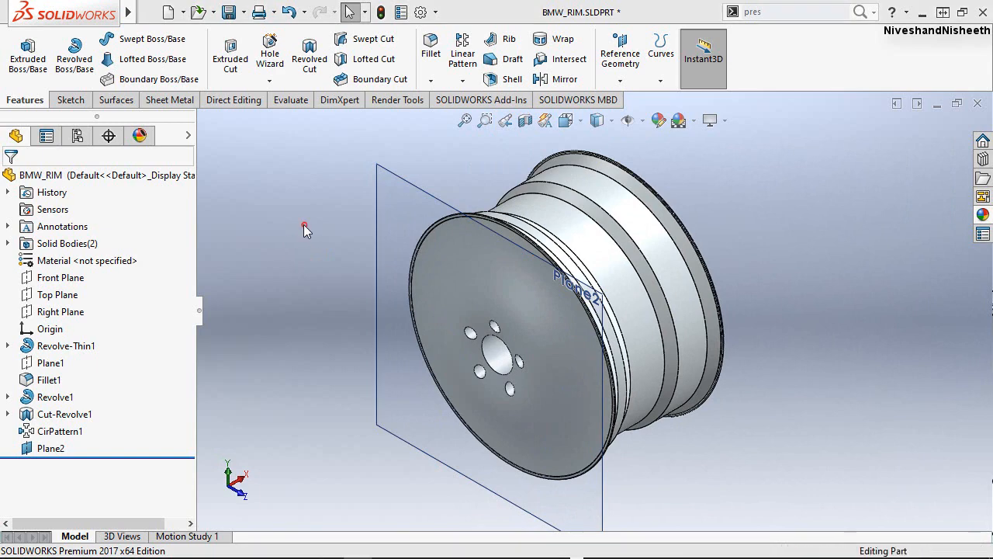
pyautogui.click(75, 105)
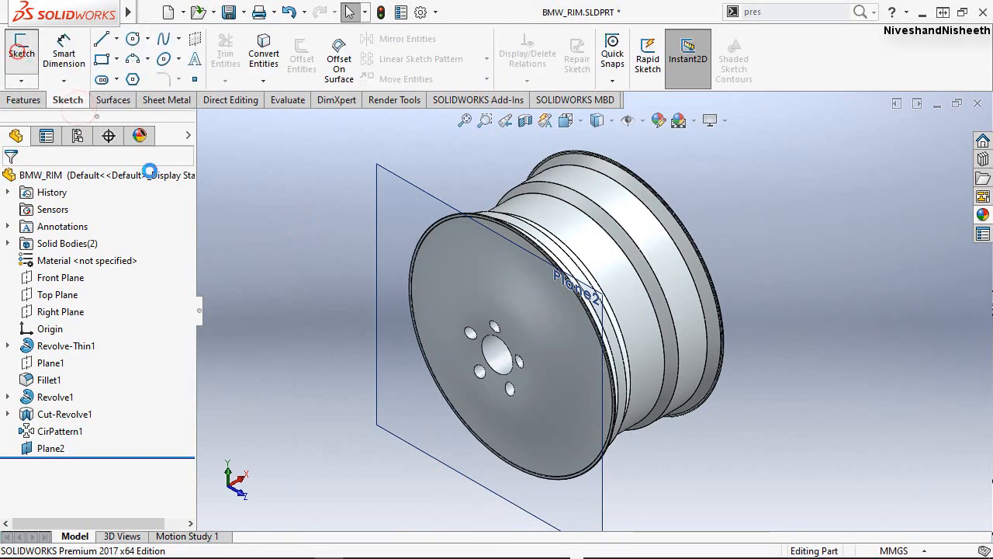
pyautogui.click(22, 53)
pyautogui.click(386, 210)
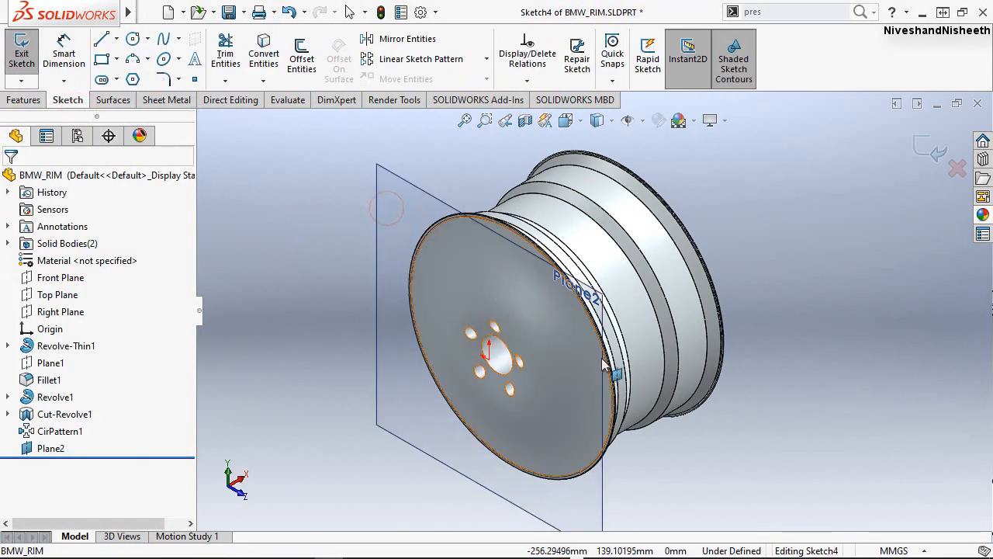
pyautogui.press('space')
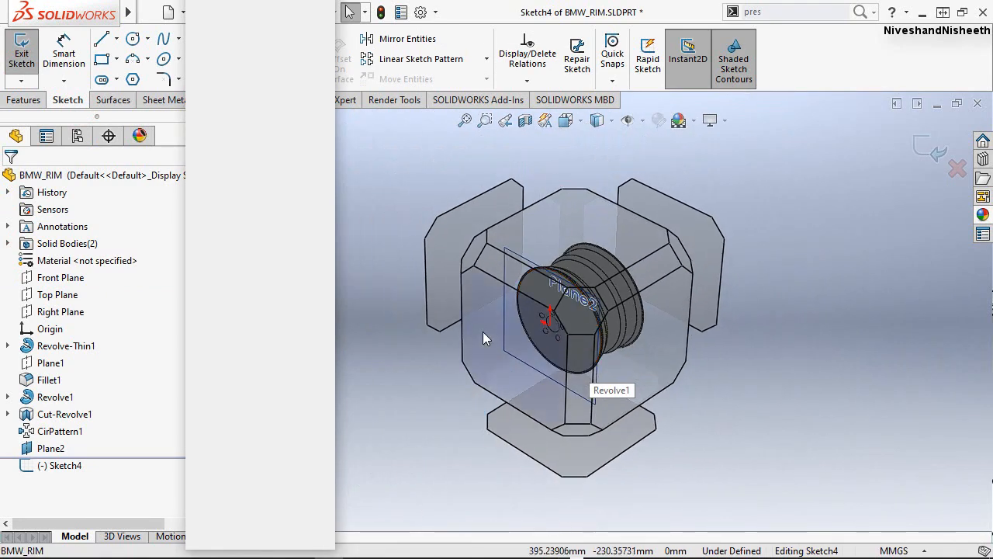
pyautogui.click(482, 331)
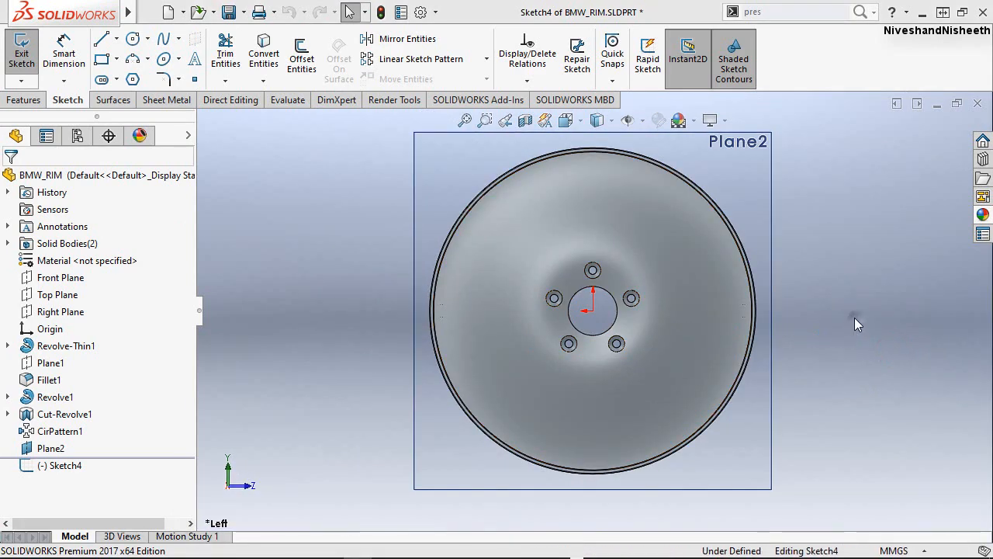
# Draw a vertical construction line 283.5 mm long upward from the origin.
pyautogui.moveTo(854, 317); pyautogui.dragTo(792, 308, button='right')
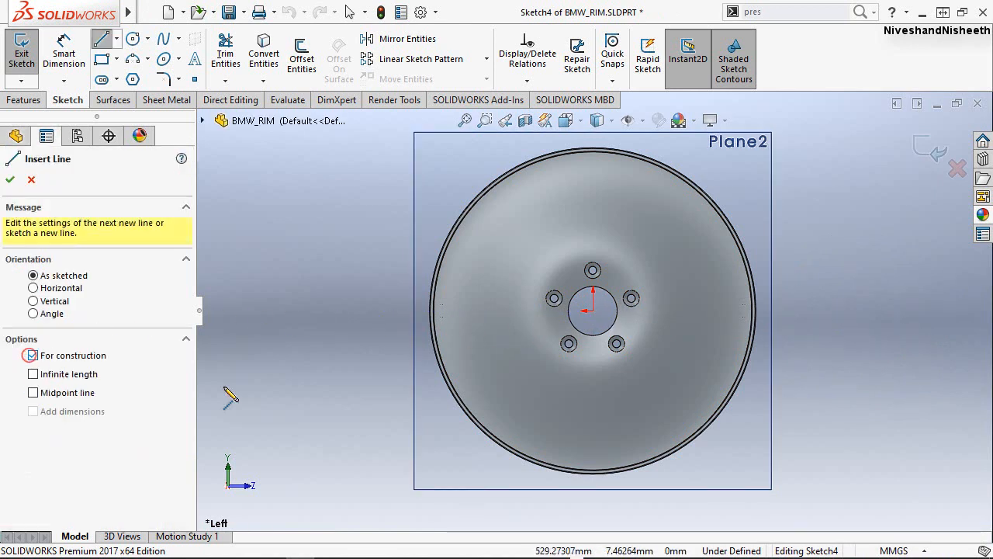
pyautogui.click(593, 311)
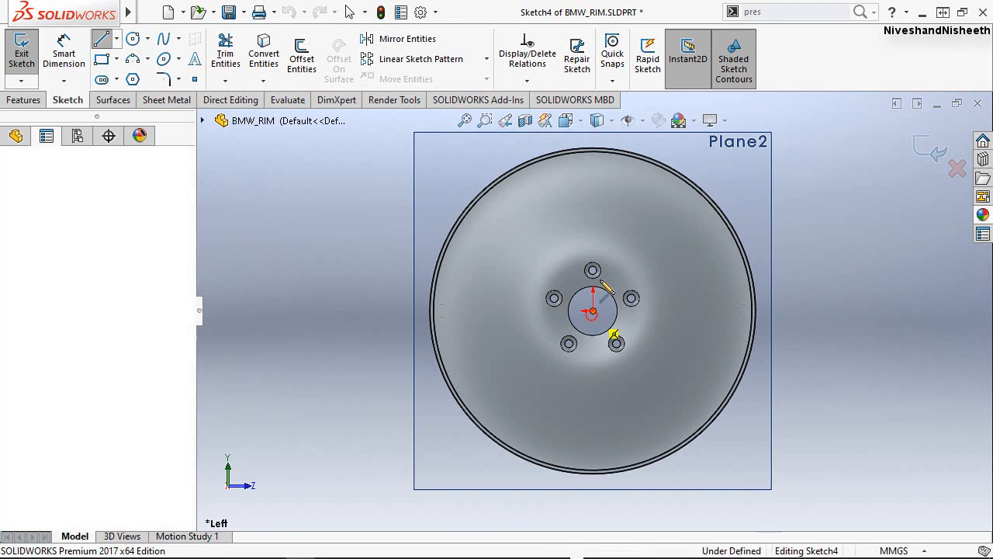
pyautogui.click(592, 208)
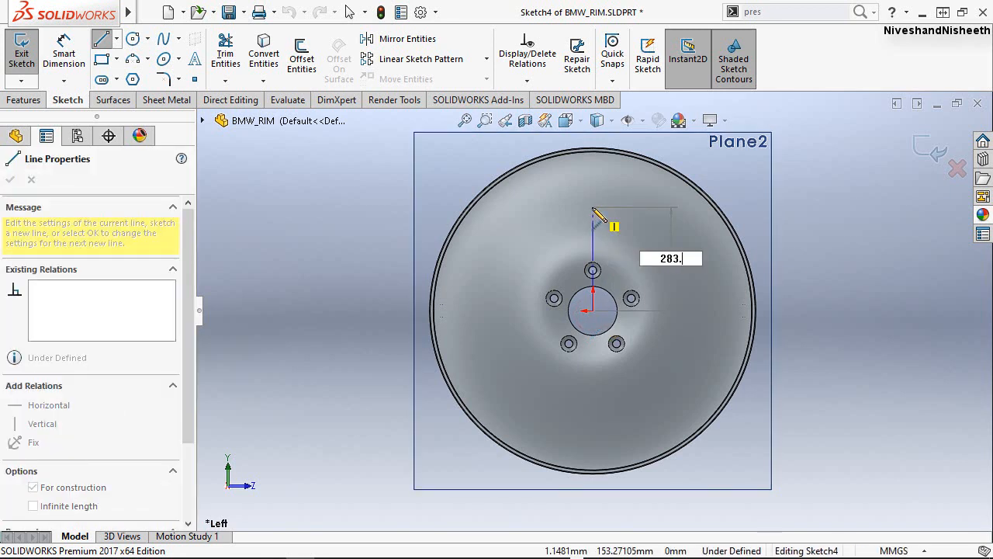
pyautogui.press('Return')
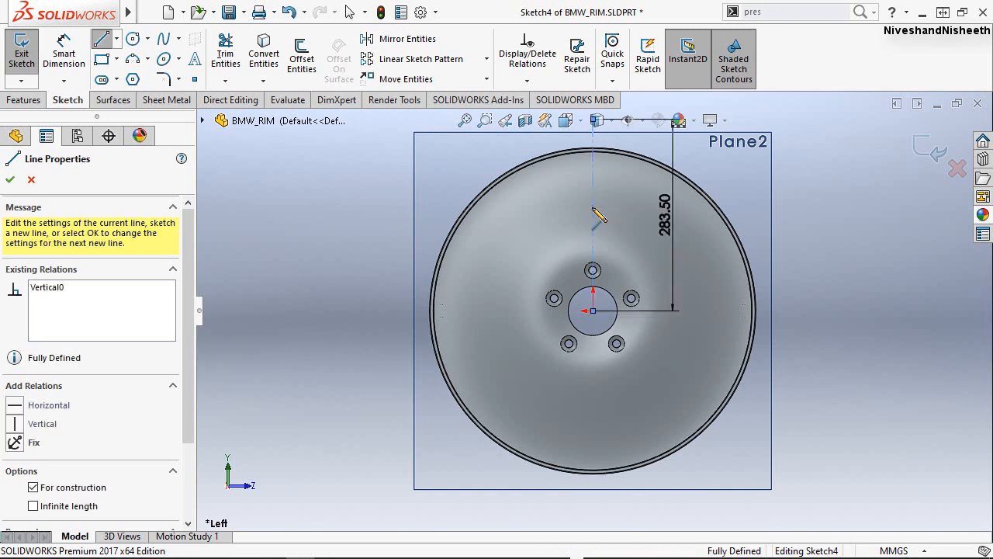
pyautogui.click(594, 215)
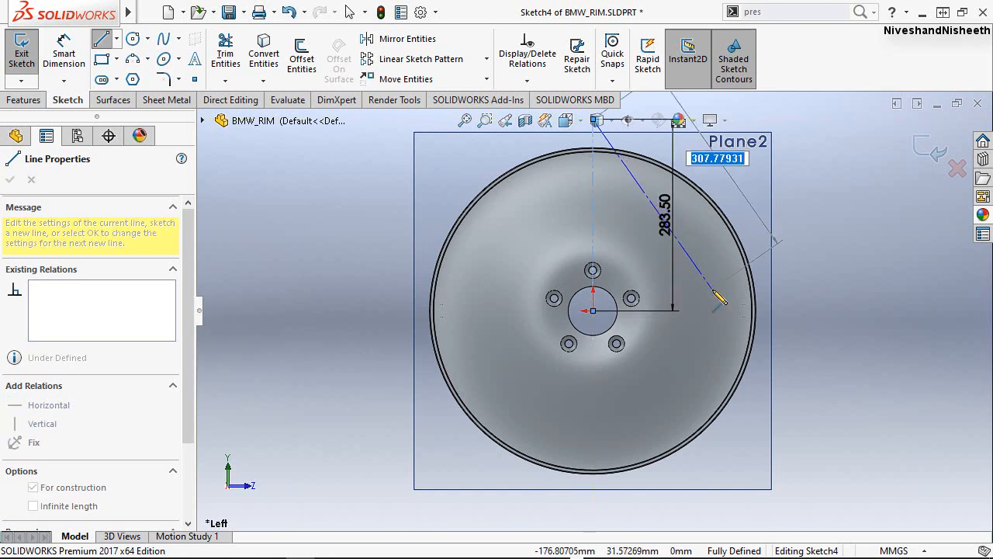
pyautogui.rightClick(713, 292)
pyautogui.click(737, 302)
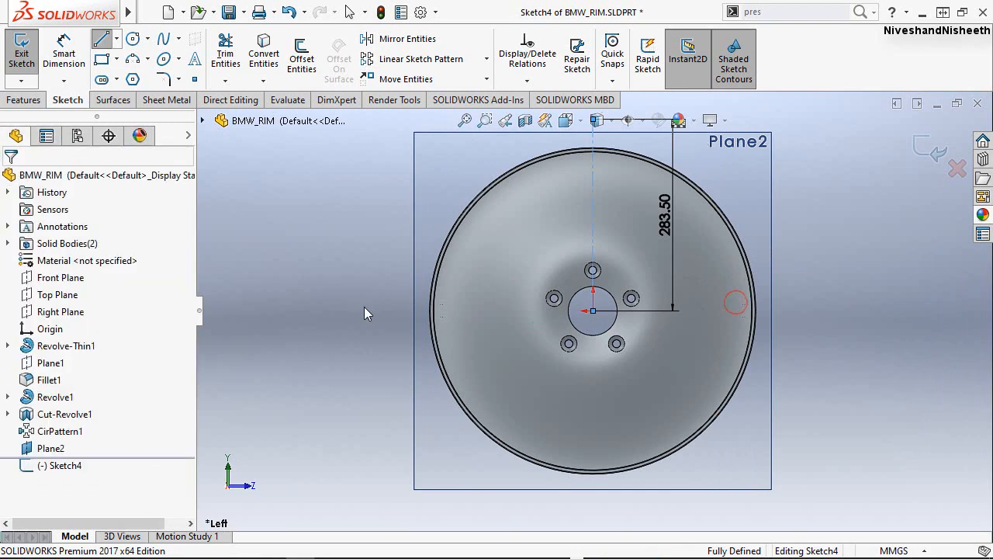
# Sketch a slanted solid line about 316 mm long from the origin up and to the left, past the rim's edge.
pyautogui.moveTo(337, 305); pyautogui.dragTo(296, 306, button='right')
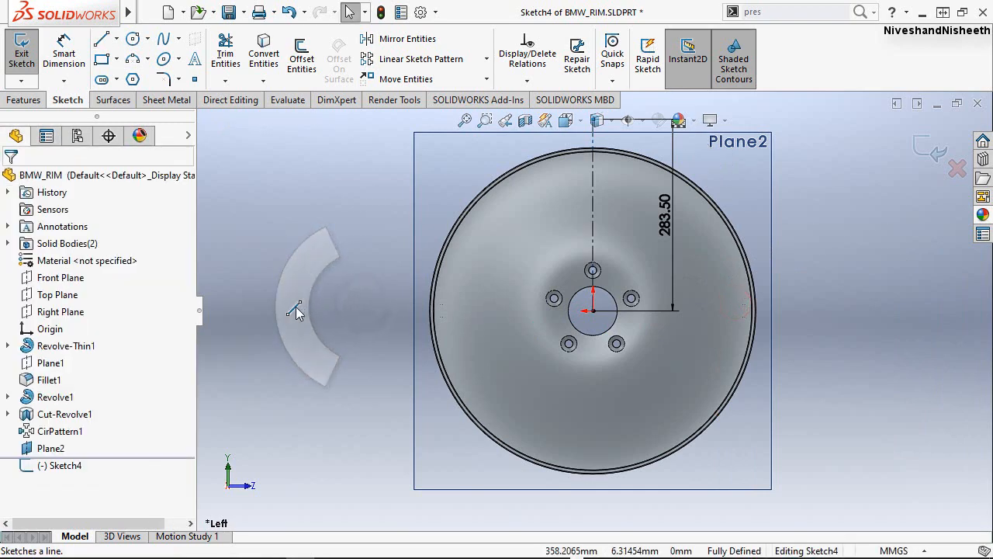
pyautogui.click(593, 312)
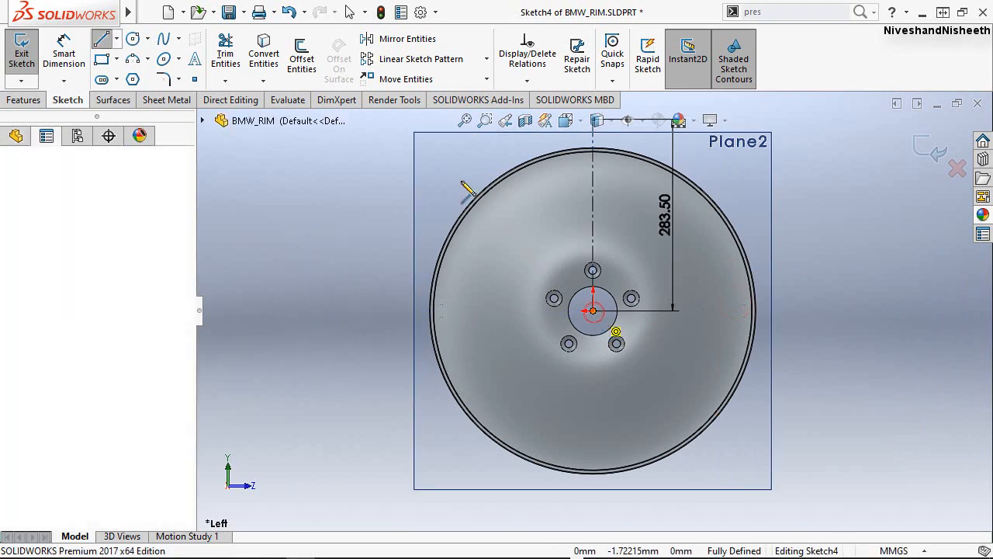
pyautogui.click(447, 155)
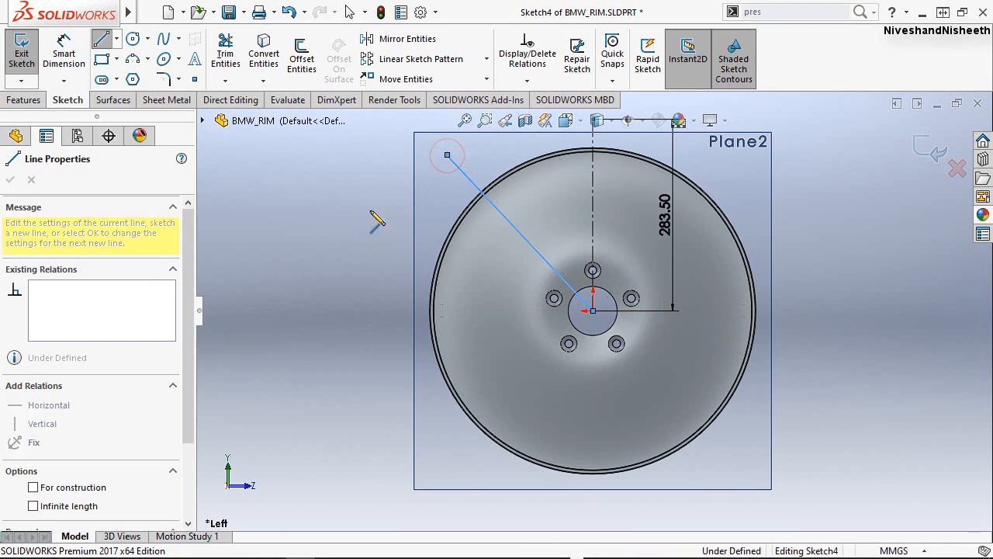
pyautogui.press('Escape')
pyautogui.press('Escape')
# Dimension the slanted line's length and set it to 287 mm.
pyautogui.moveTo(344, 324); pyautogui.dragTo(351, 279, button='right')
pyautogui.click(508, 220)
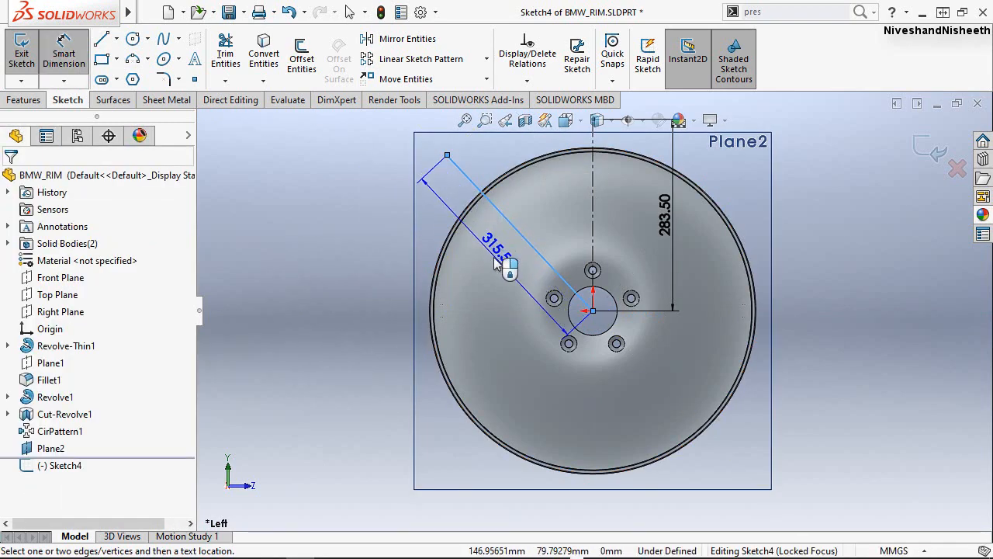
pyautogui.click(493, 257)
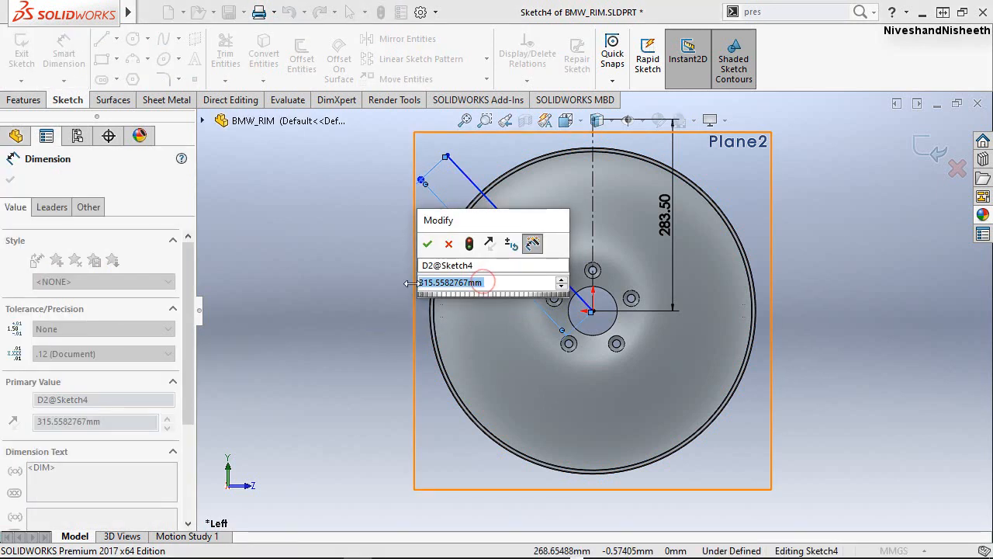
pyautogui.write('287')
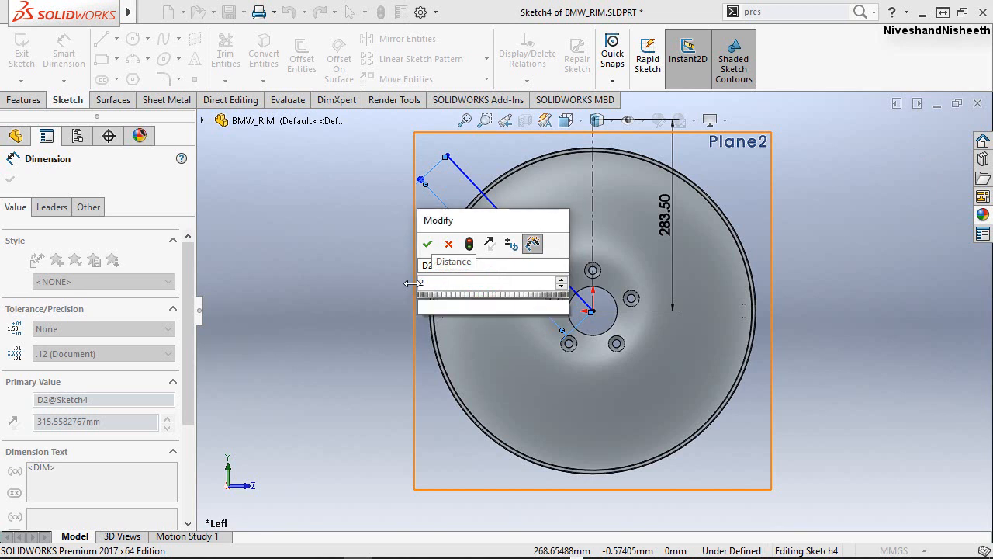
pyautogui.click(426, 246)
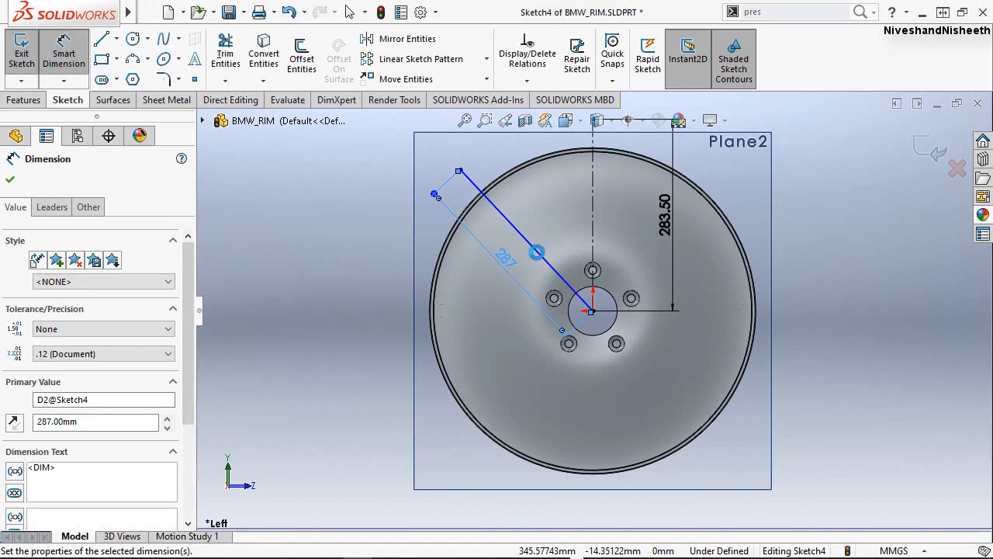
# Dimension the angle between the slanted line and the vertical construction line as 22.5 degrees.
pyautogui.click(594, 252)
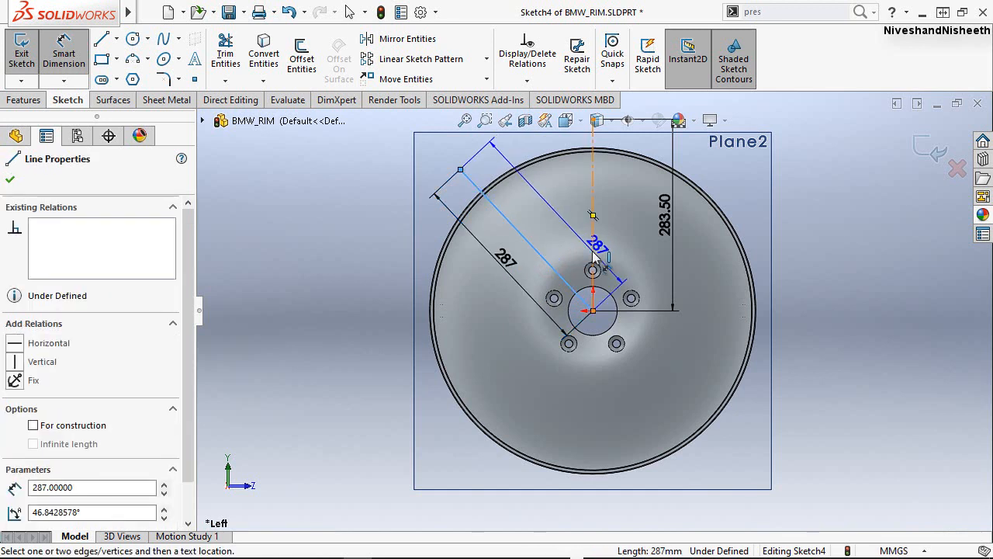
pyautogui.click(593, 247)
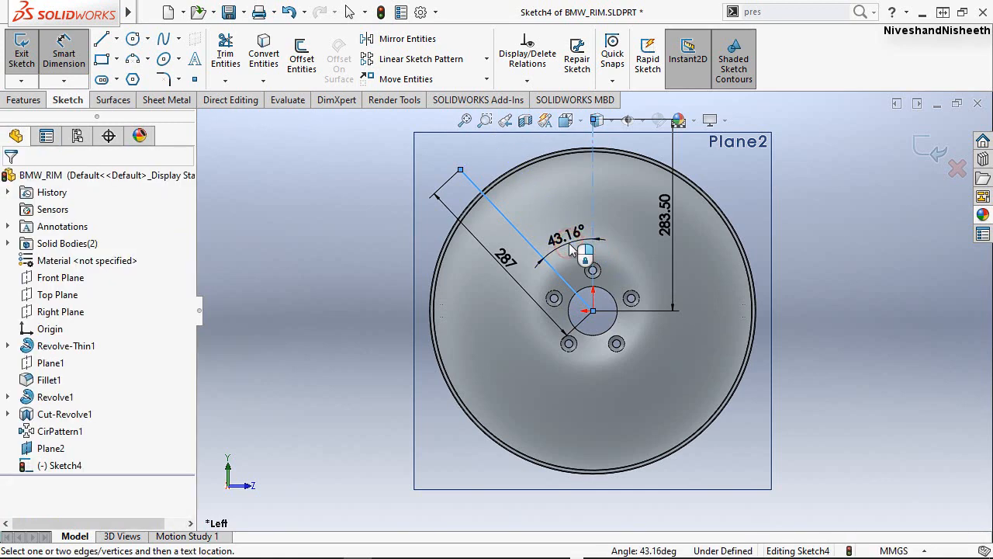
pyautogui.click(571, 248)
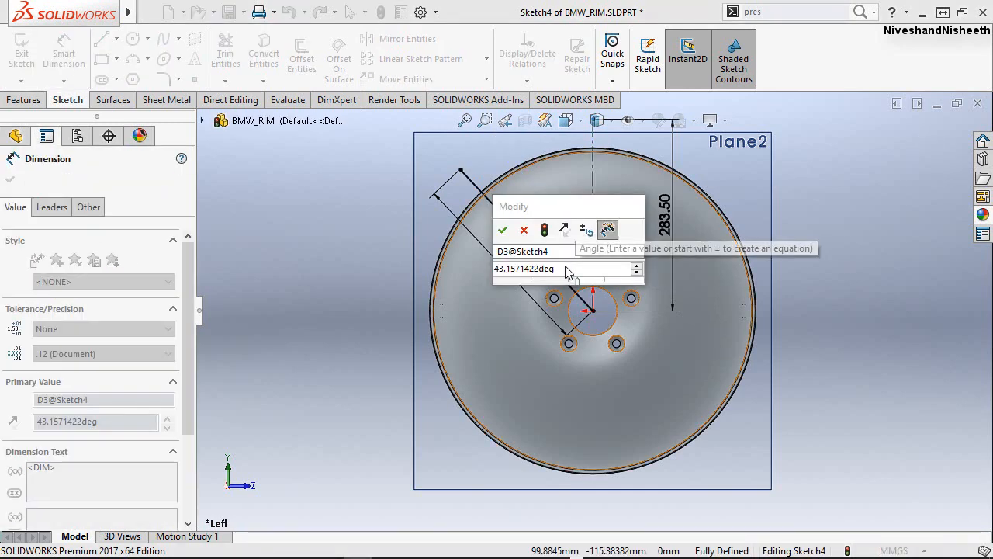
pyautogui.moveTo(566, 267); pyautogui.dragTo(495, 277)
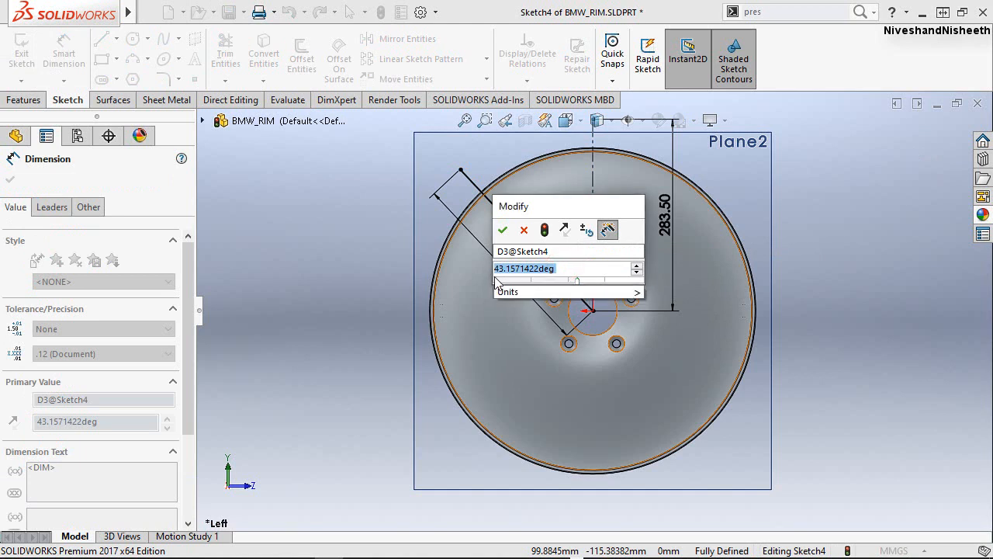
pyautogui.write('22.5')
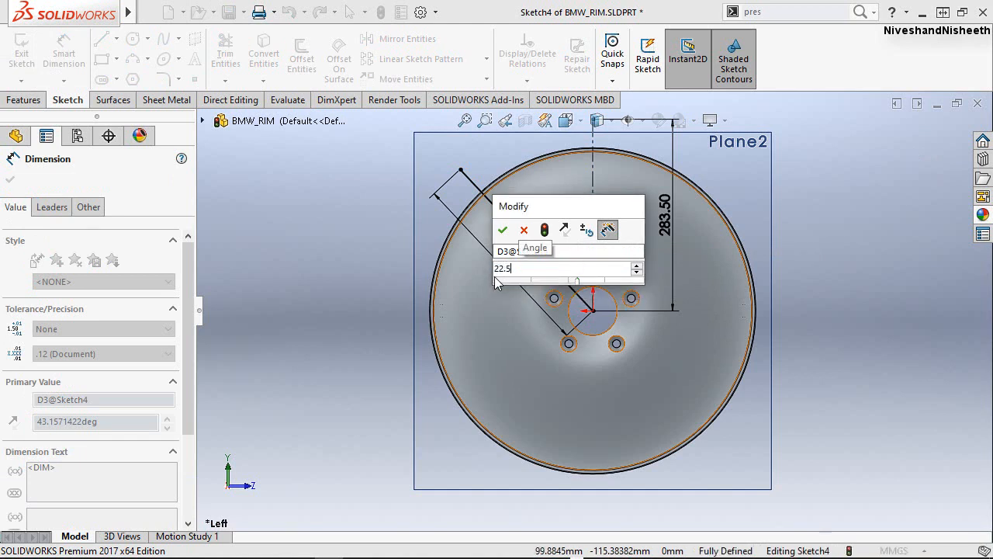
pyautogui.press('Escape')
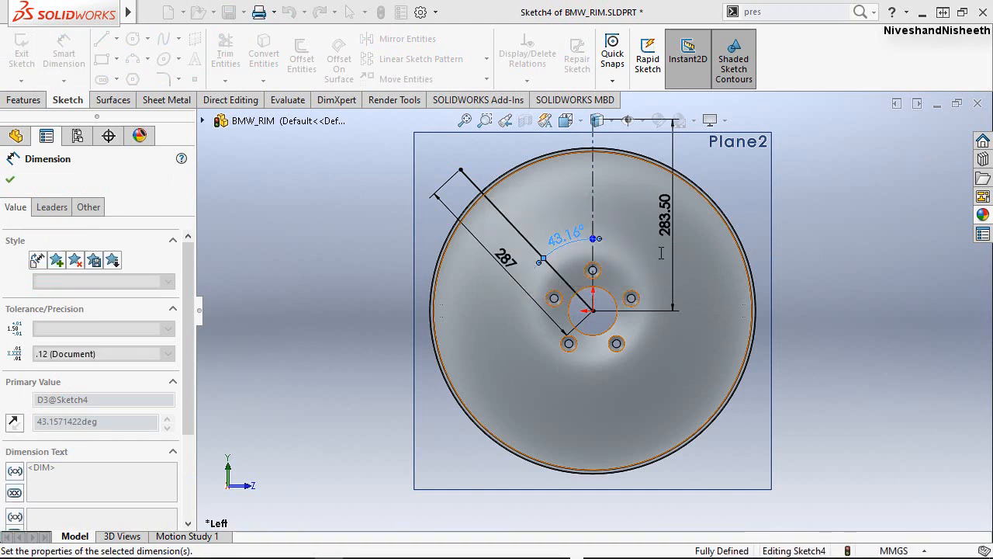
pyautogui.click(801, 211)
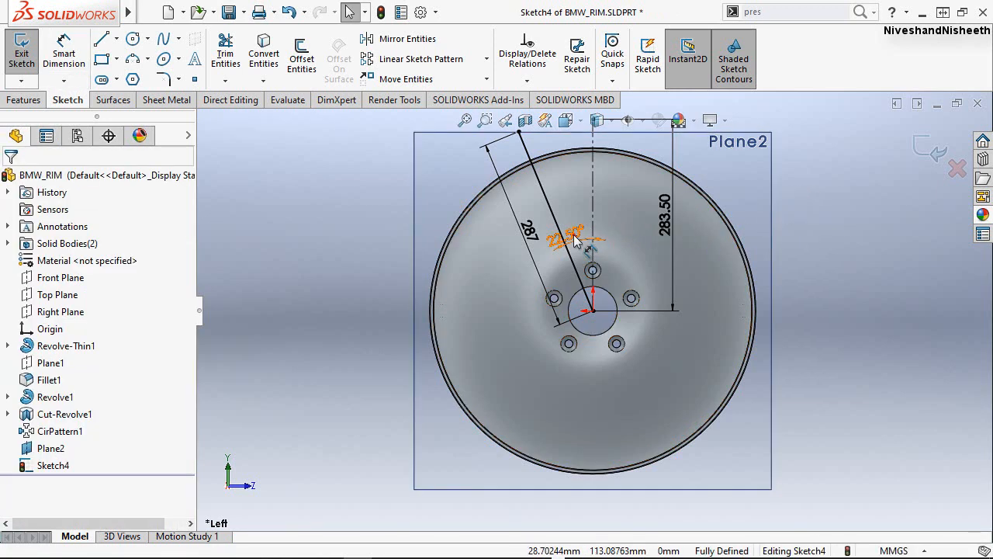
# Move the angle dimension farther out from the hub and convert the slanted line to construction geometry.
pyautogui.moveTo(574, 234); pyautogui.dragTo(579, 214)
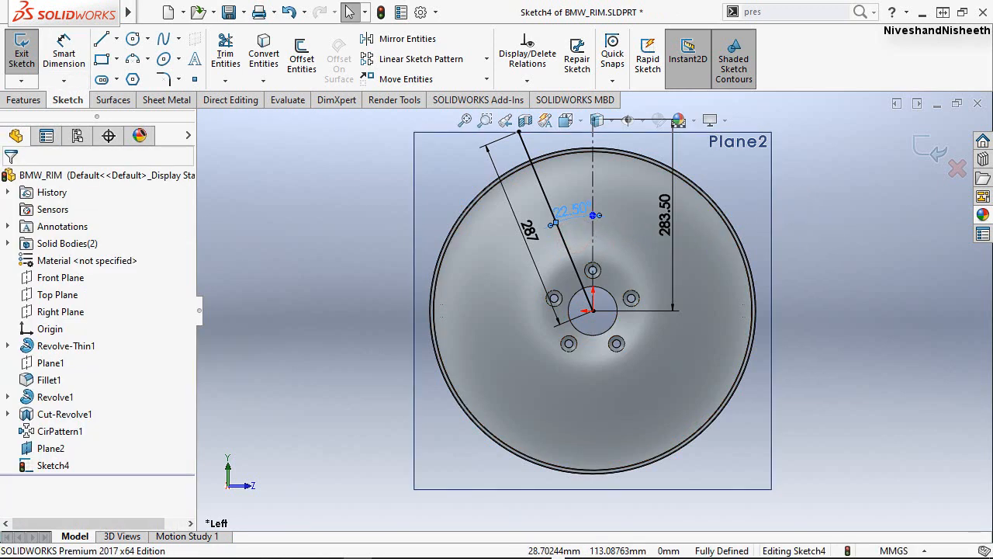
pyautogui.moveTo(547, 208); pyautogui.dragTo(547, 204)
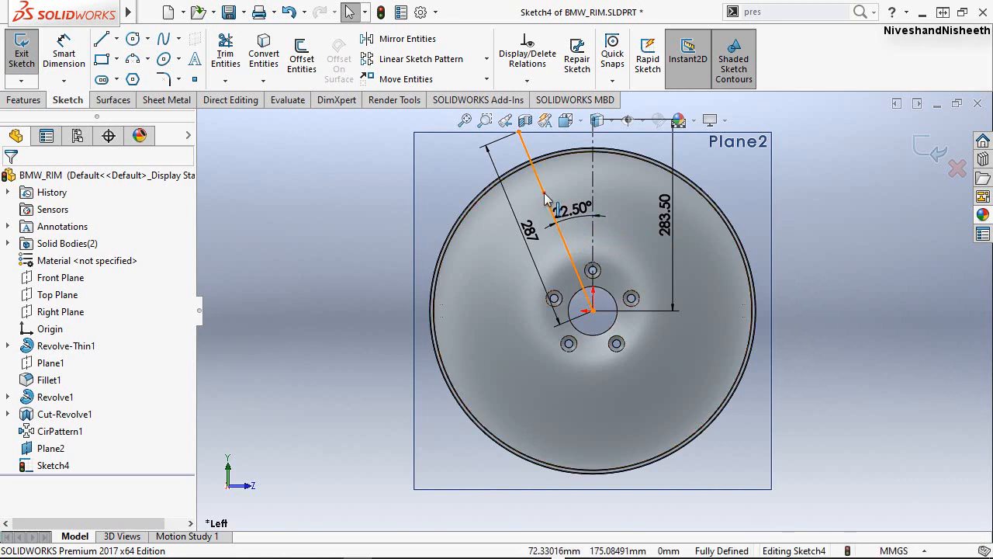
pyautogui.click(546, 199)
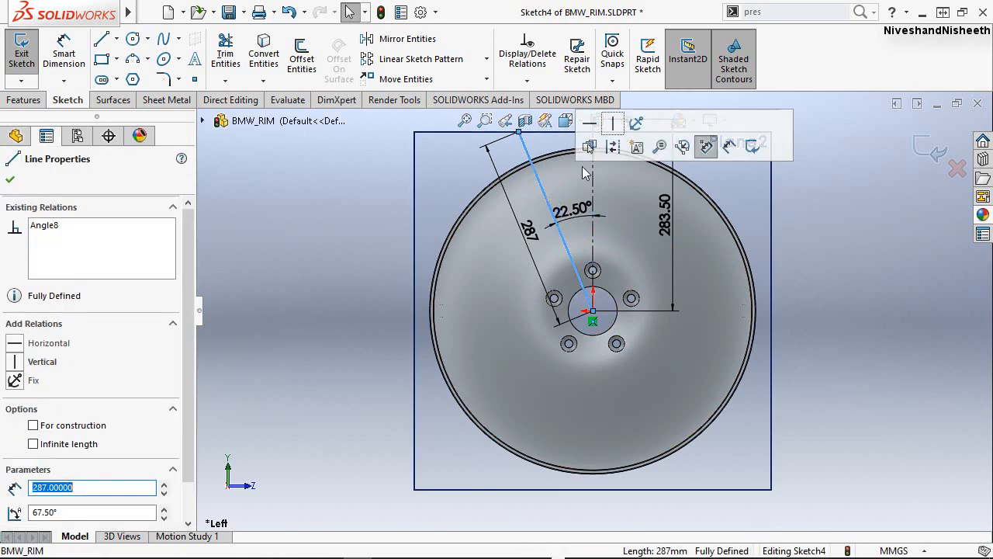
pyautogui.press('Escape')
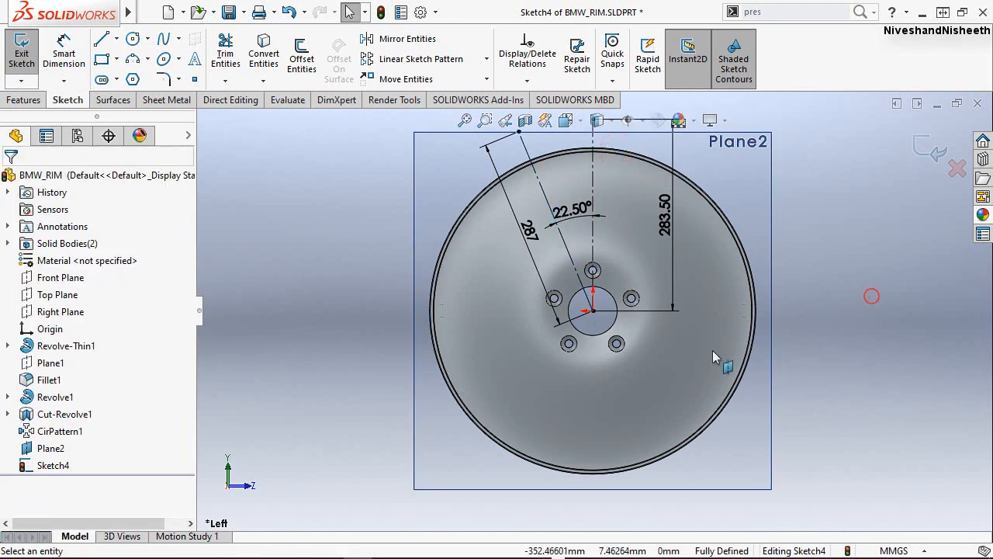
# Draw a horizontal line 18.2 mm long to the left from the upper end of the vertical construction line.
pyautogui.scroll(-1, 636, 382)
pyautogui.scroll(3, 635, 383)
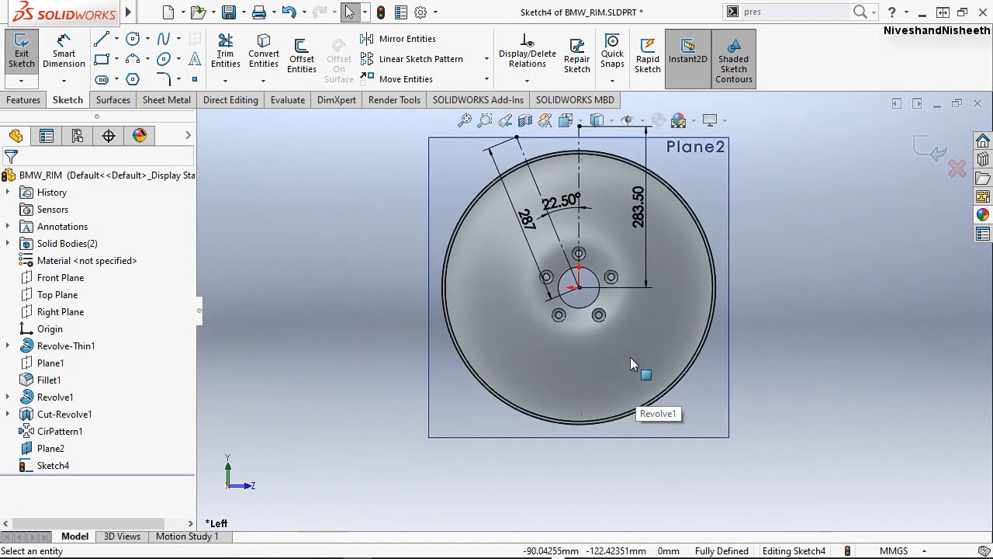
pyautogui.scroll(-3, 619, 208)
pyautogui.scroll(-1, 580, 346)
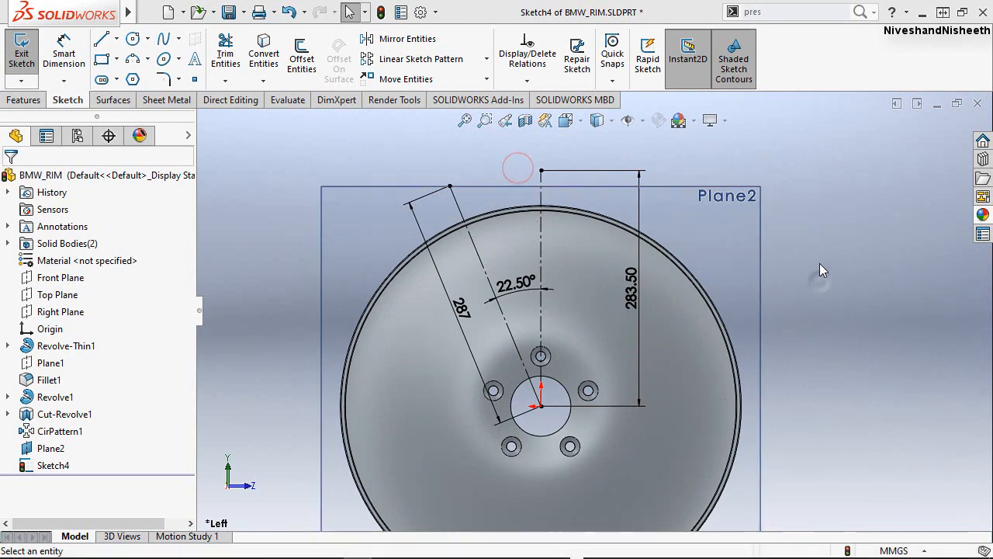
pyautogui.moveTo(817, 230); pyautogui.dragTo(814, 222, button='right')
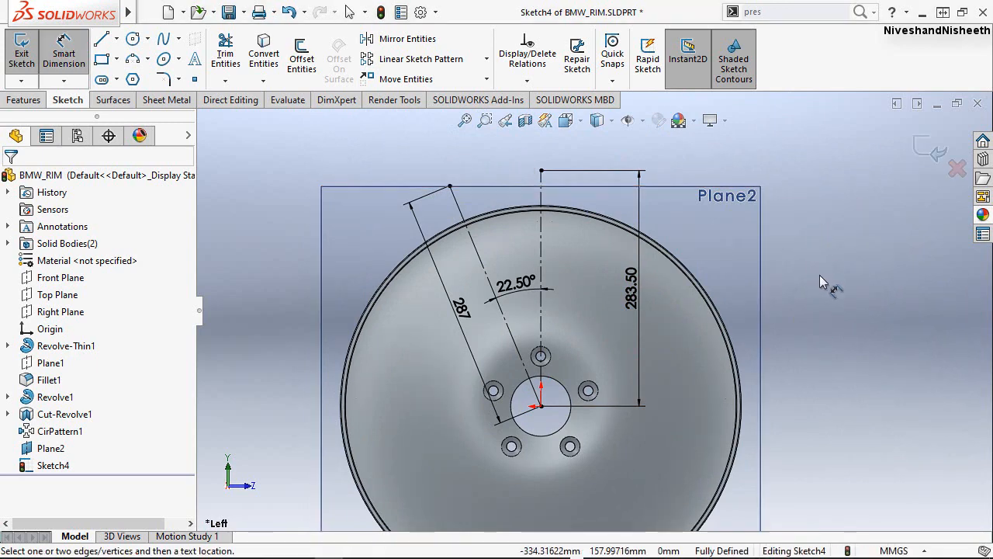
pyautogui.press('Escape')
pyautogui.moveTo(822, 290); pyautogui.dragTo(761, 284, button='right')
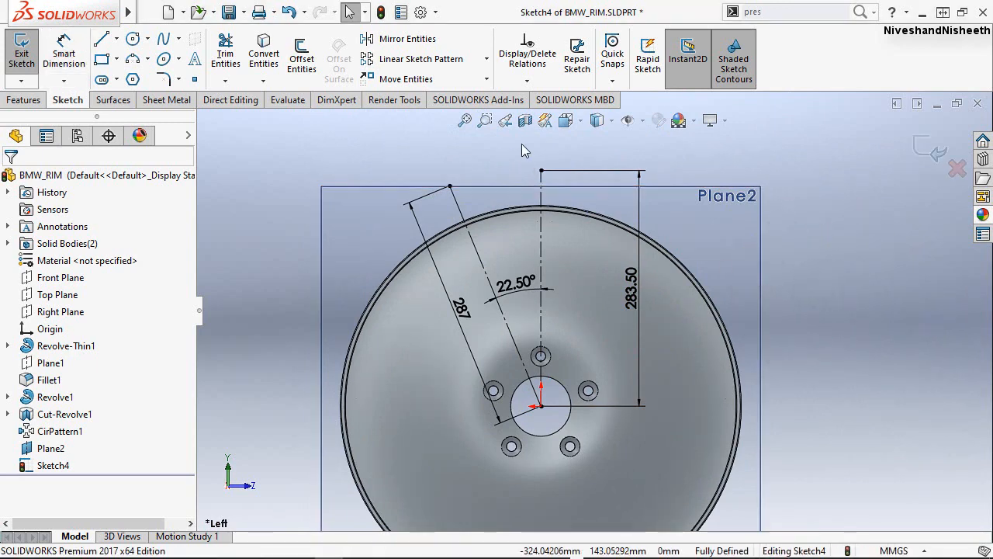
pyautogui.click(539, 168)
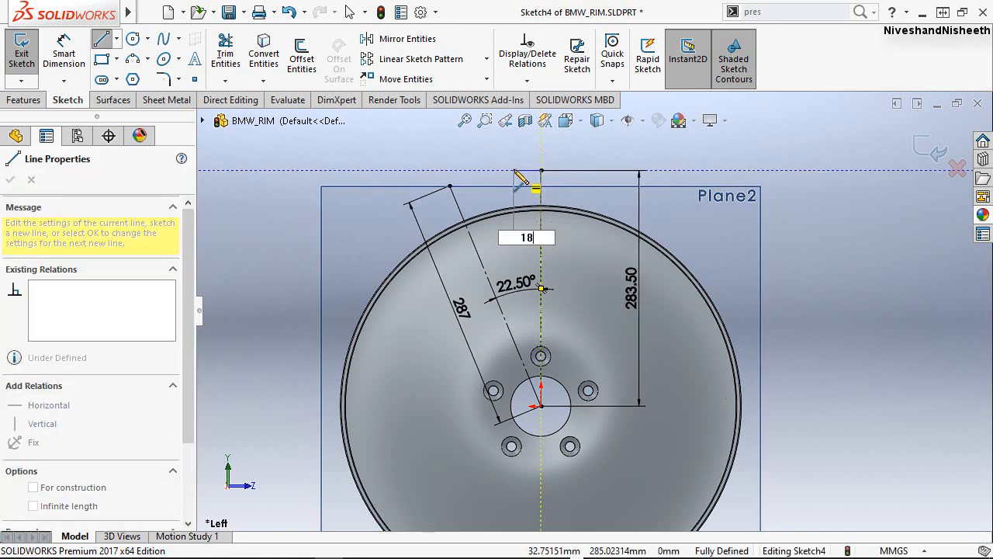
pyautogui.write('18.2')
pyautogui.press('Return')
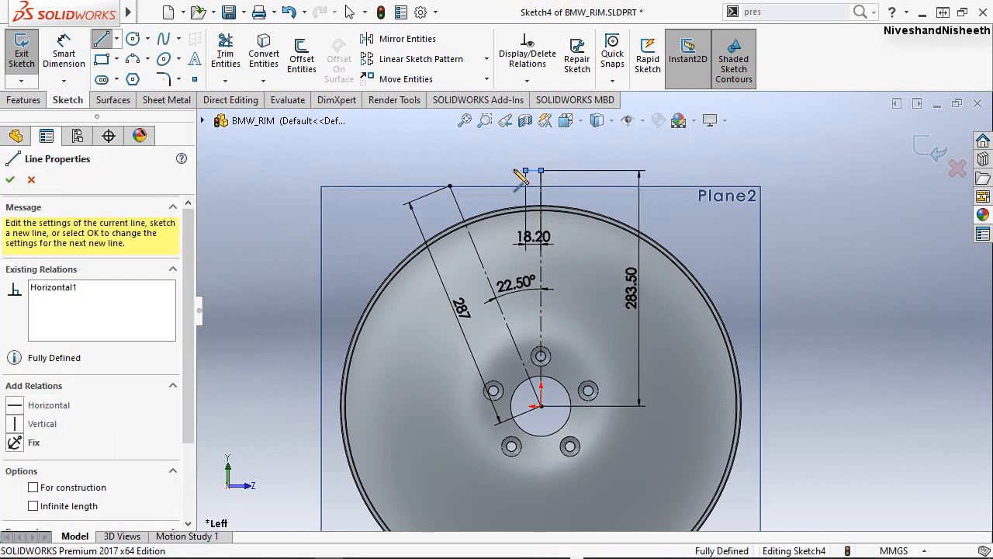
pyautogui.rightClick(510, 203)
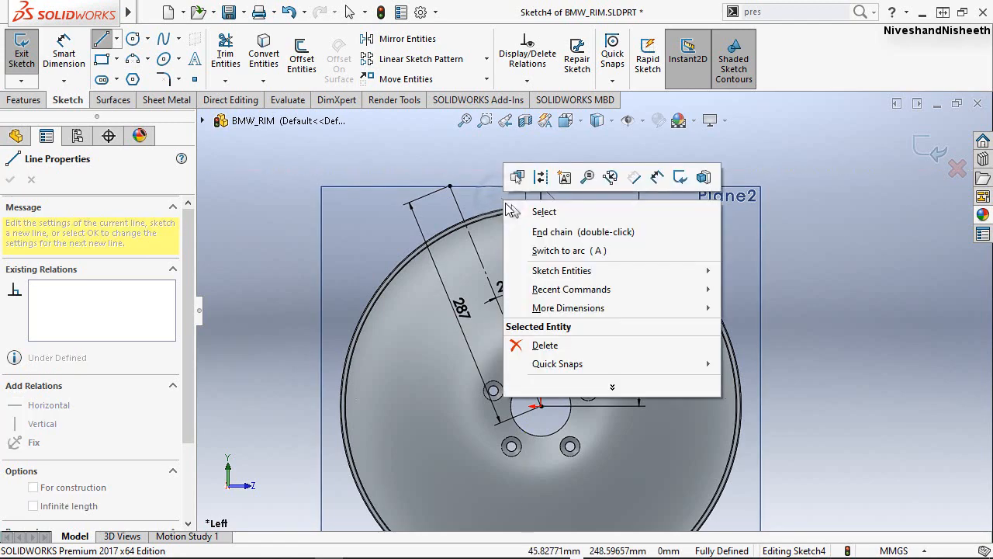
pyautogui.click(514, 211)
# Sketch a two-point spline about 180 mm long from the short horizontal line's left end down to the vertical construction line above the hub.
pyautogui.scroll(-4, 542, 168)
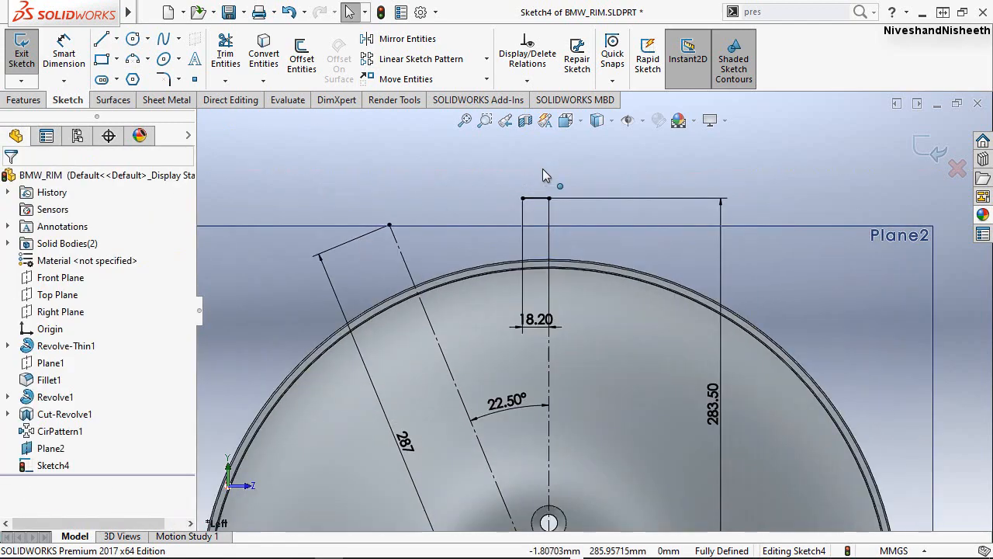
pyautogui.click(163, 41)
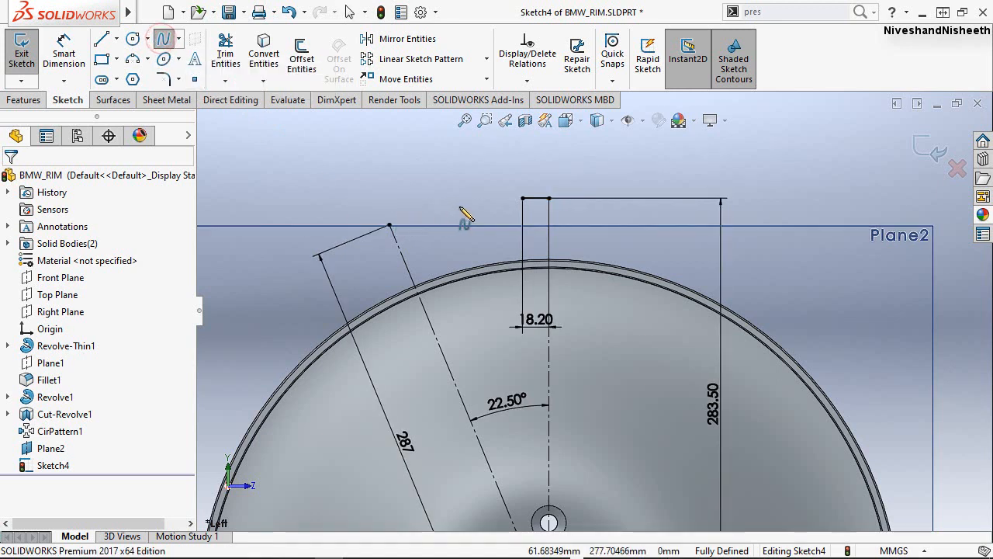
pyautogui.click(523, 199)
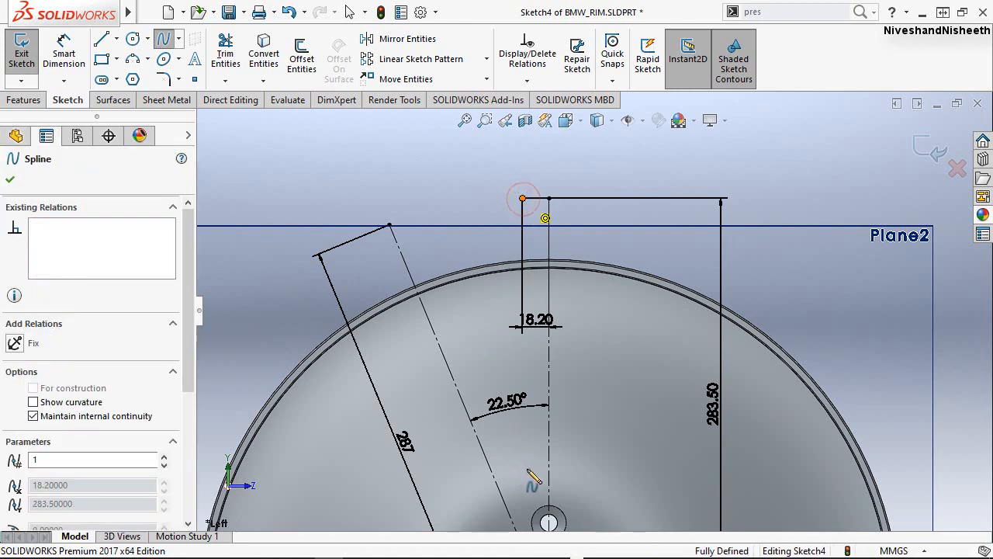
pyautogui.doubleClick(546, 468)
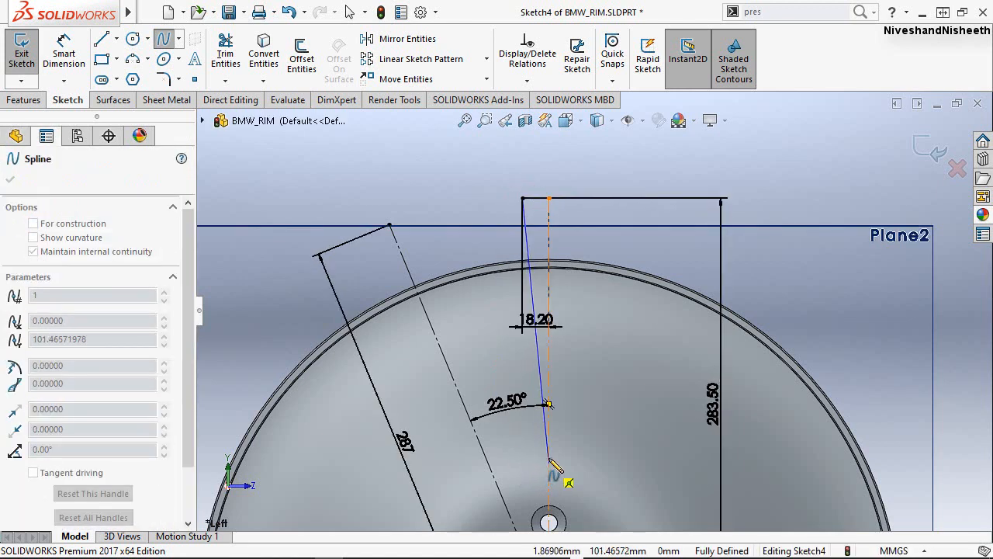
pyautogui.click(549, 459)
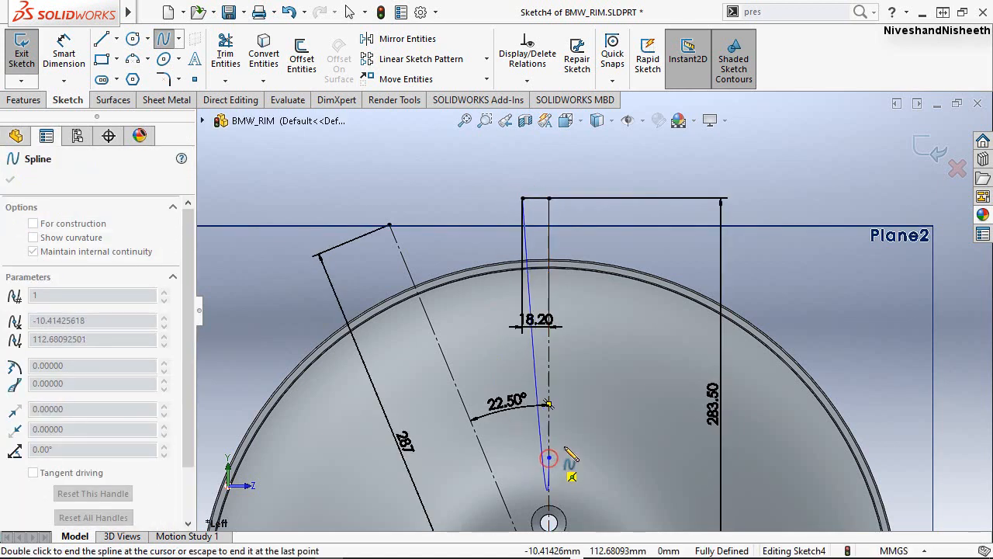
pyautogui.rightClick(570, 452)
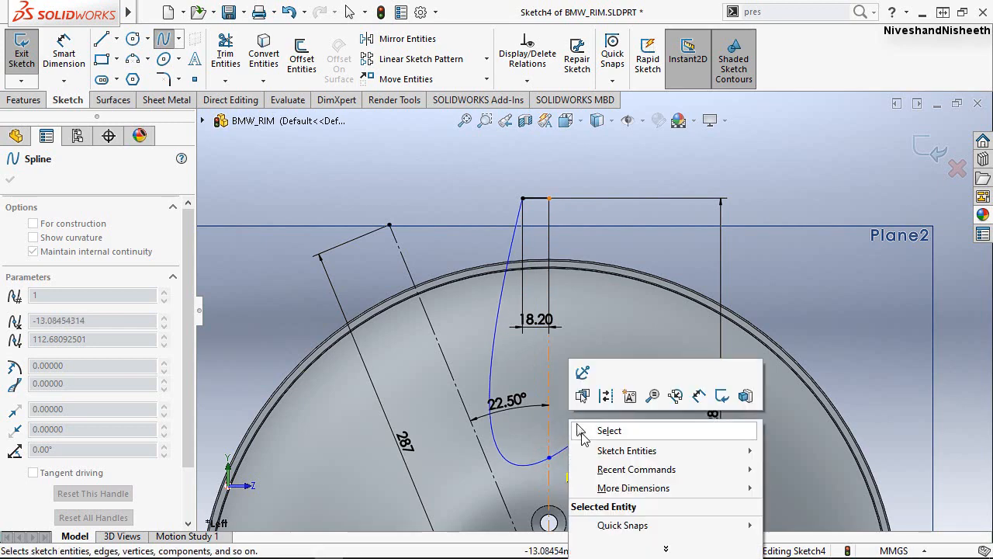
pyautogui.click(581, 429)
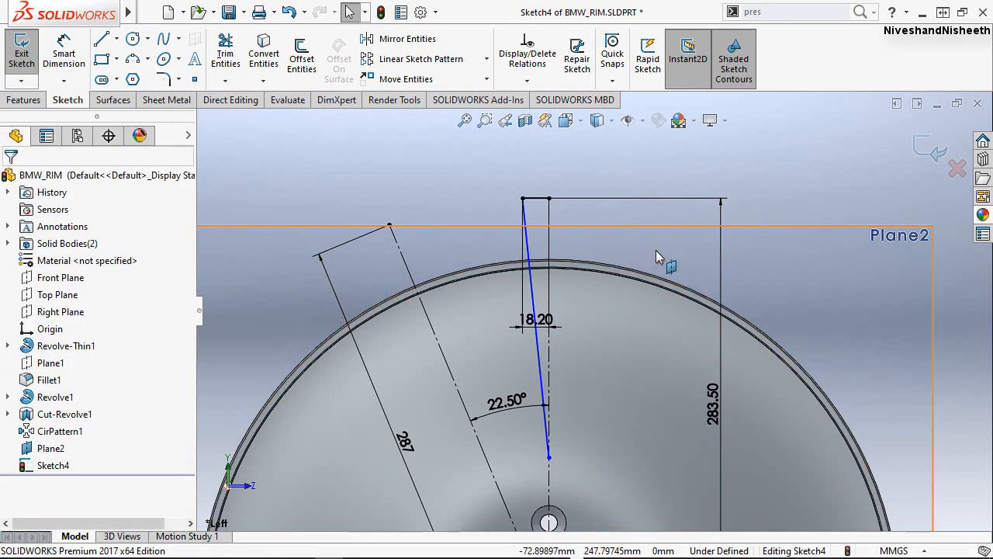
# Pull out the tangent handle at the spline's lower end toward the left and make it horizontal.
pyautogui.click(542, 357)
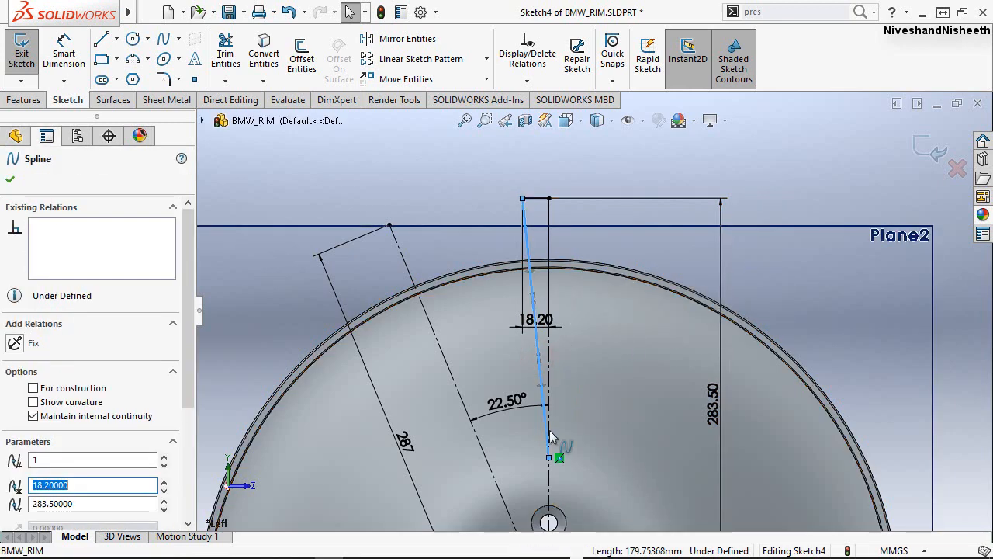
pyautogui.scroll(-2, 549, 431)
pyautogui.scroll(-1, 550, 431)
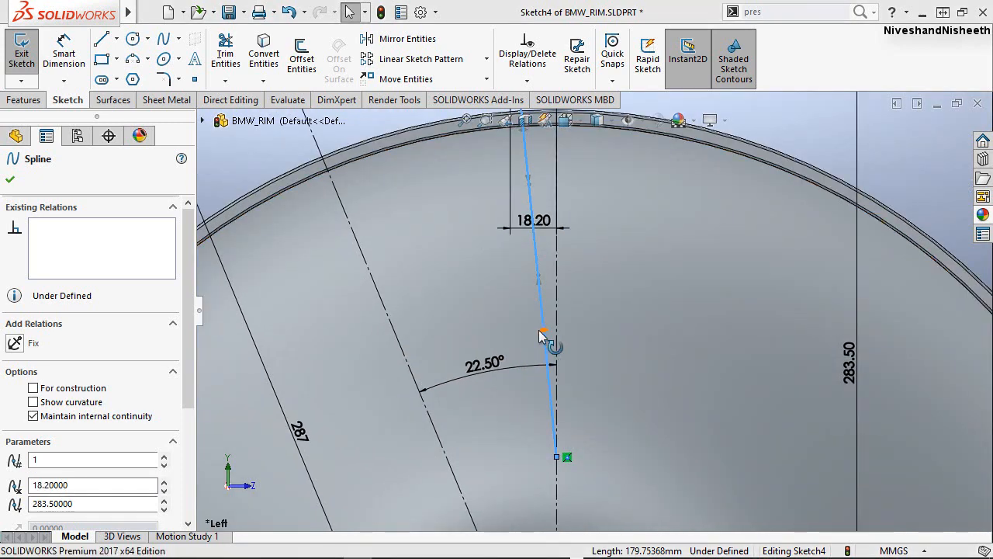
pyautogui.moveTo(535, 335); pyautogui.dragTo(504, 381)
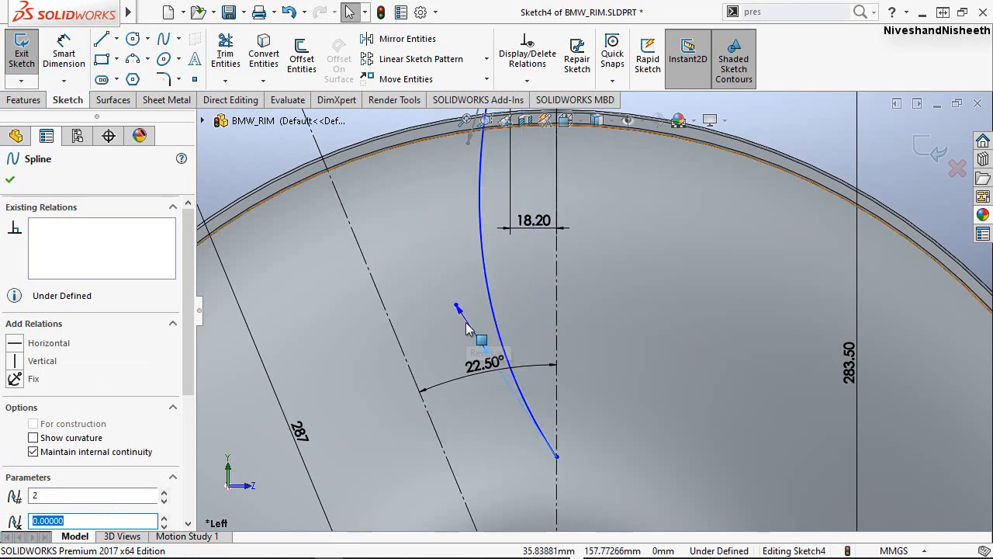
pyautogui.click(13, 346)
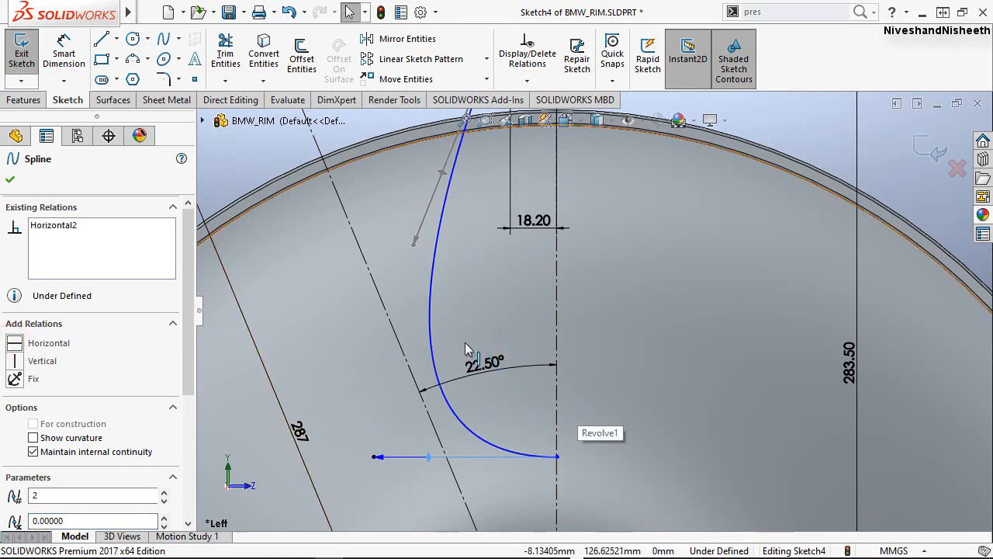
pyautogui.click(10, 183)
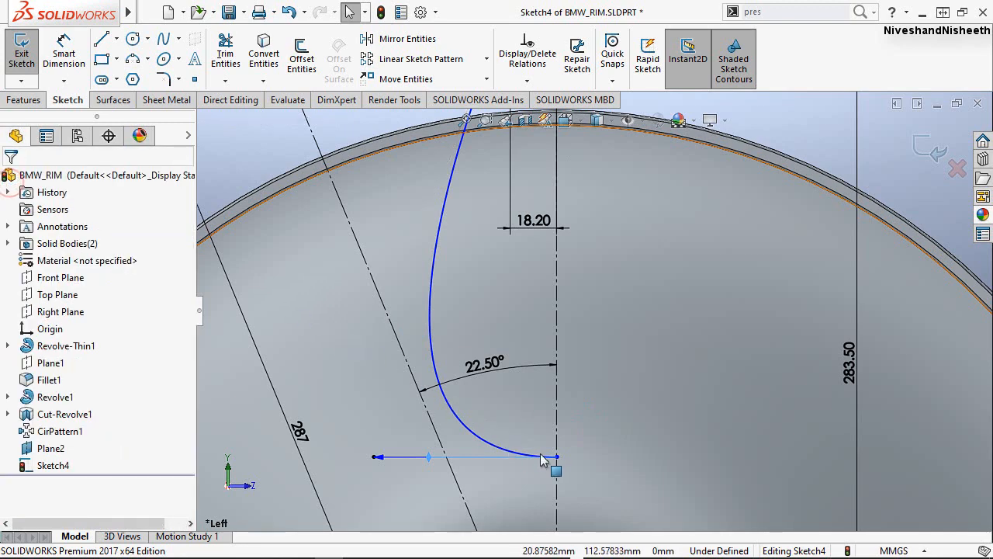
# Dimension the tangent weight of the spline's lower handle and set it to 126.4 mm.
pyautogui.press('z')
pyautogui.scroll(2, 551, 397)
pyautogui.scroll(-1, 581, 252)
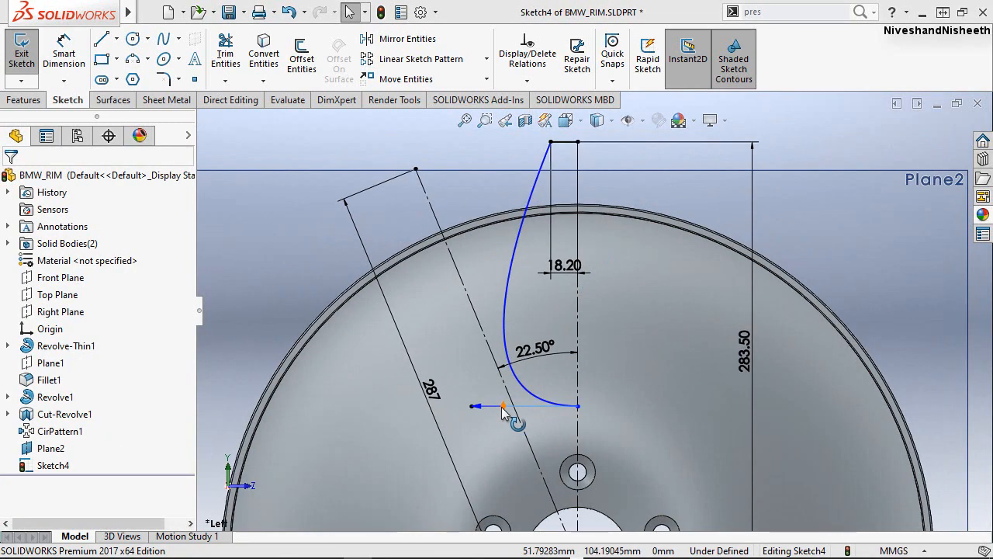
pyautogui.click(65, 59)
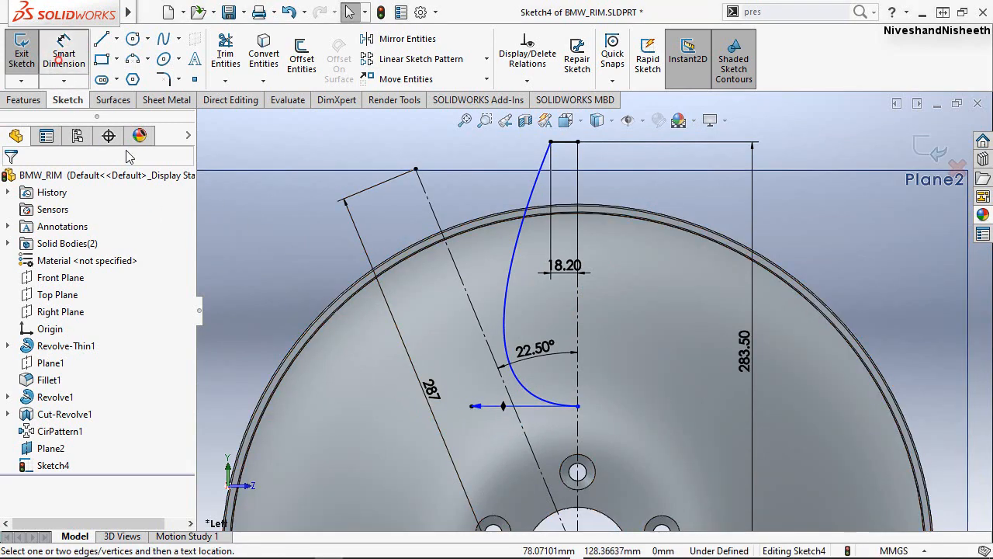
pyautogui.click(495, 425)
pyautogui.click(487, 437)
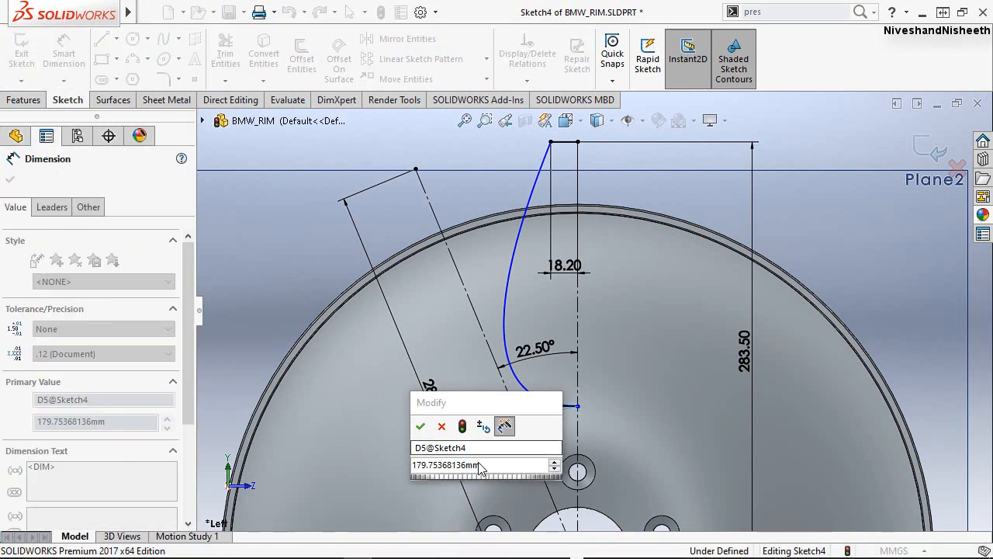
pyautogui.write('1')
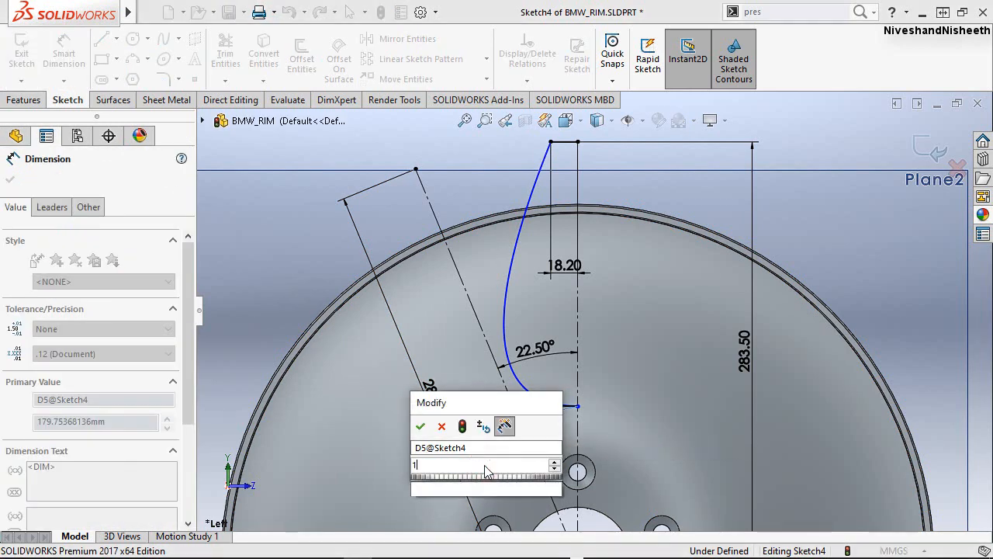
pyautogui.write('26.4')
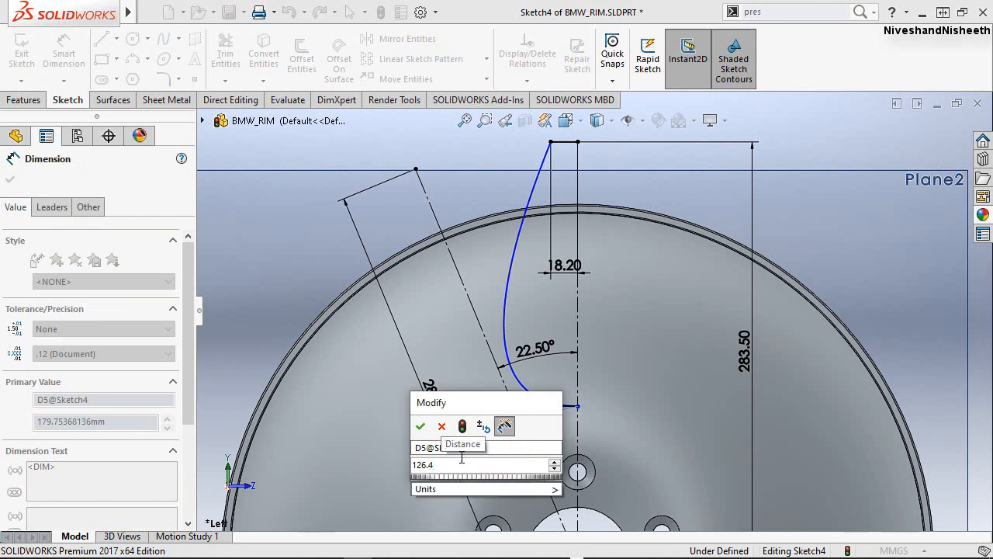
pyautogui.click(420, 426)
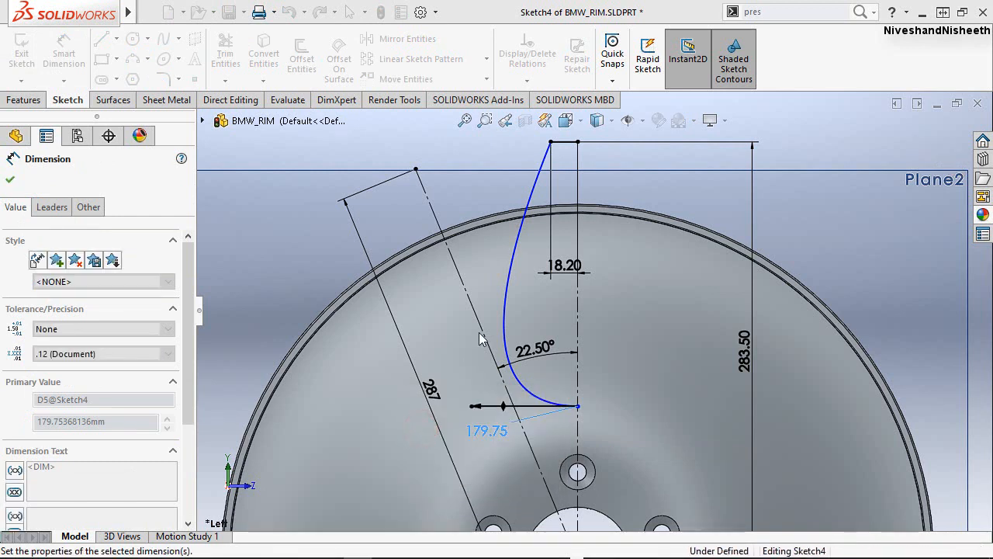
pyautogui.click(11, 182)
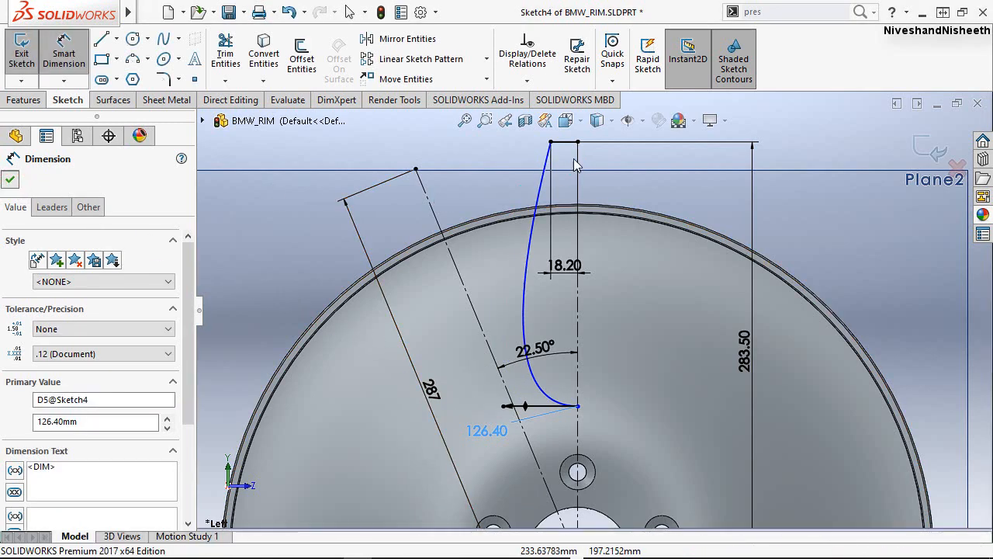
# Pull the tangent handle at the spline's upper end outward to the left to bulge the curve.
pyautogui.scroll(-2, 570, 138)
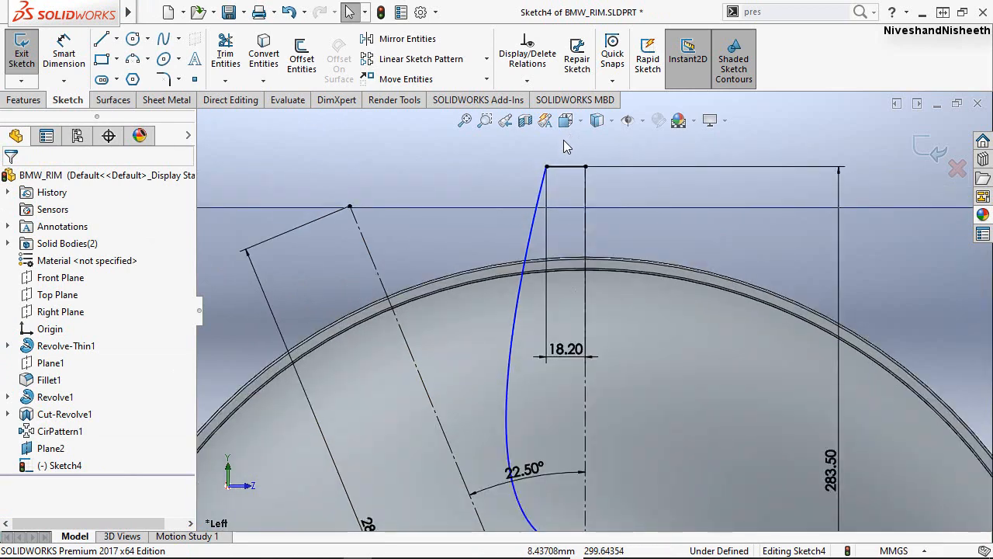
pyautogui.scroll(-1, 526, 248)
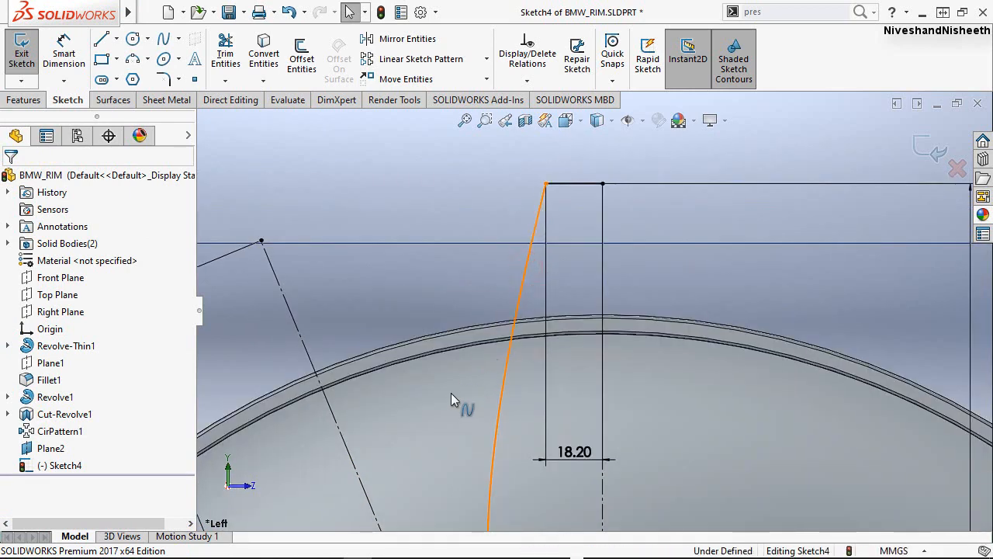
pyautogui.click(438, 418)
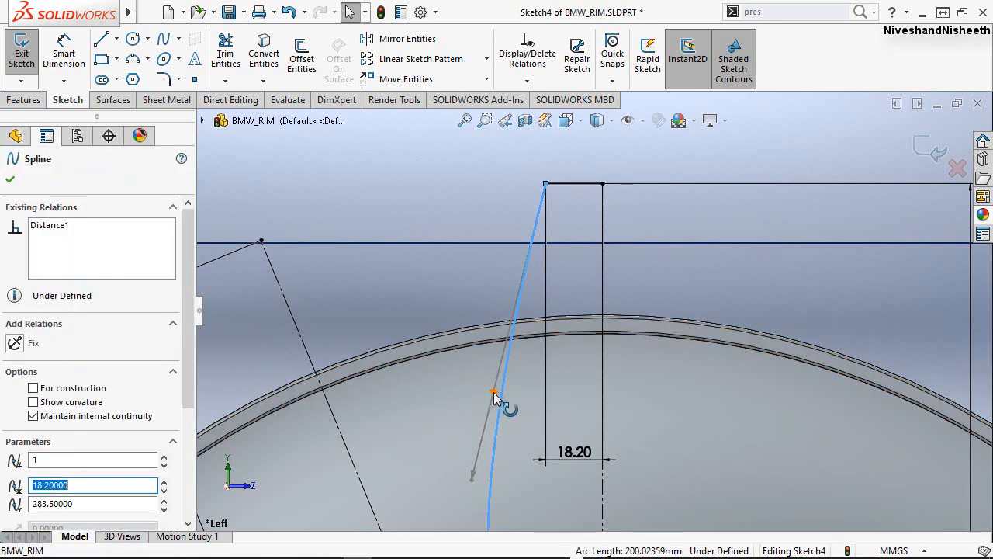
pyautogui.moveTo(493, 392); pyautogui.dragTo(467, 387)
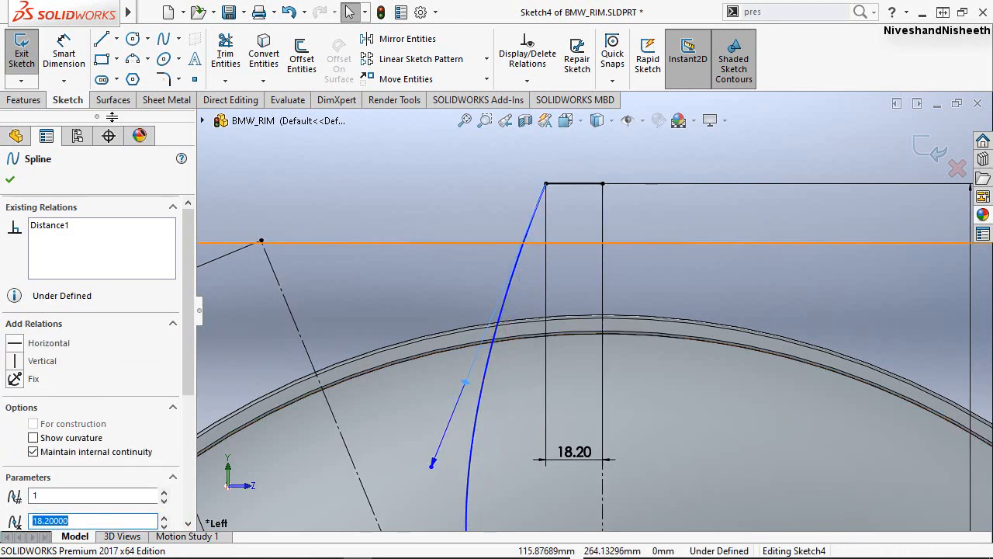
# Dimension the tangent weight of the spline's upper handle and set it to 297 mm.
pyautogui.click(60, 49)
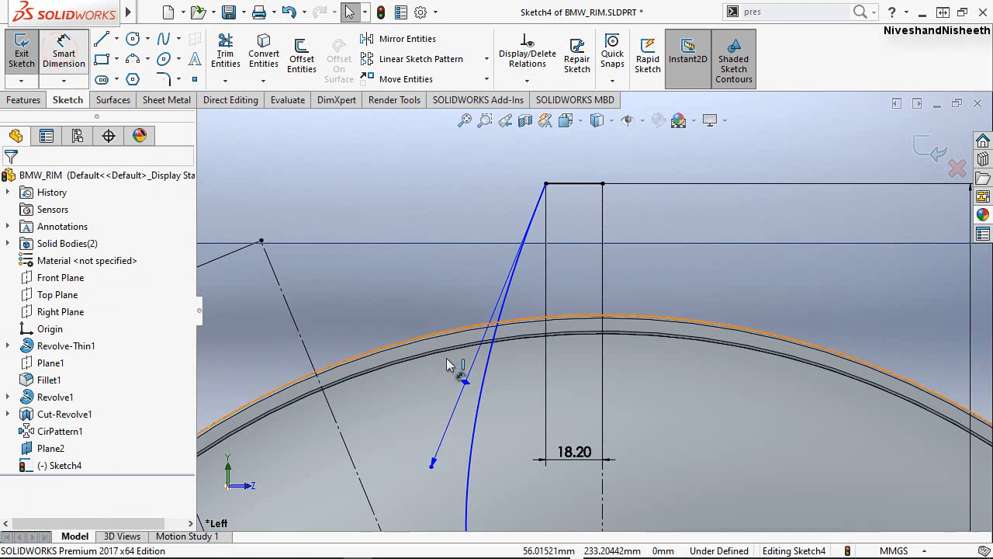
pyautogui.click(464, 381)
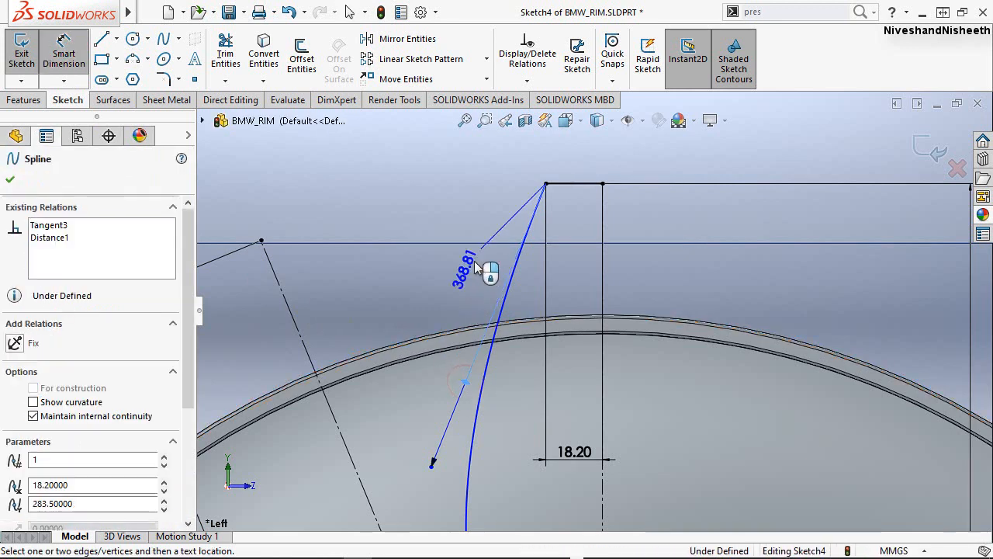
pyautogui.click(480, 231)
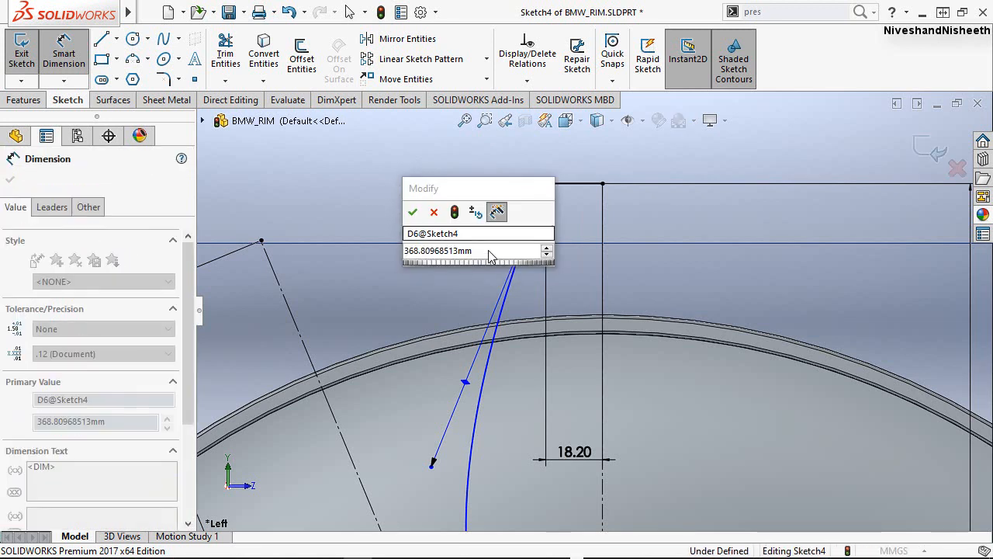
pyautogui.click(488, 252)
pyautogui.write('297')
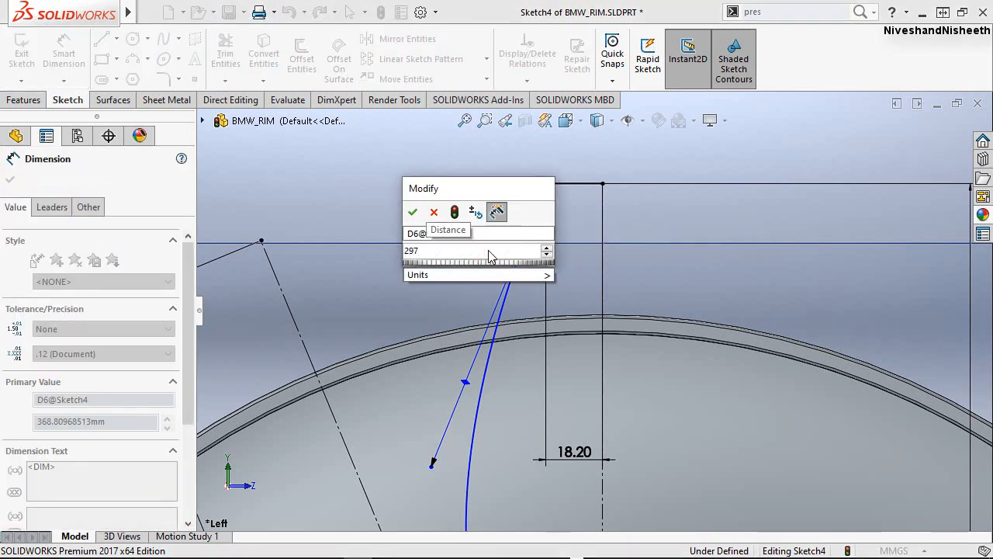
pyautogui.press('Return')
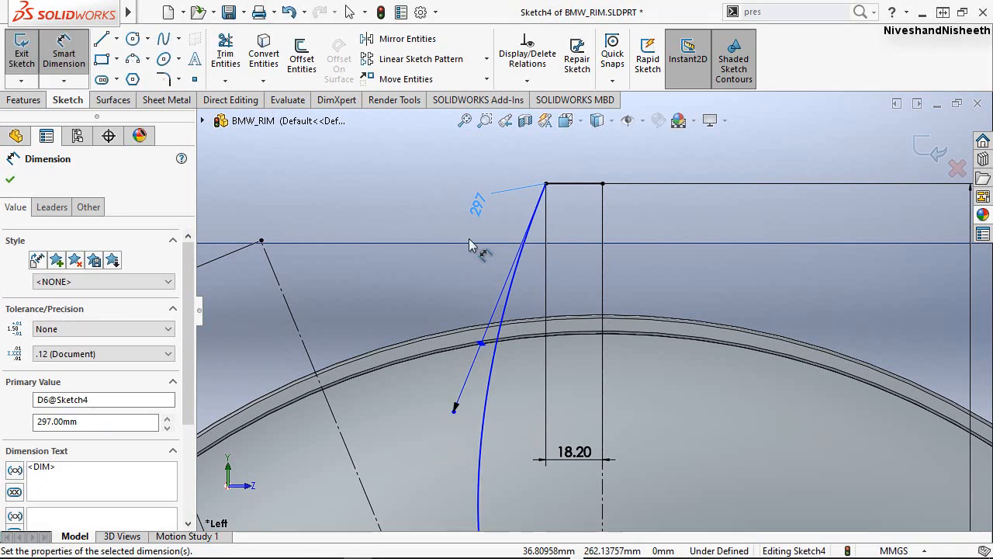
pyautogui.click(395, 184)
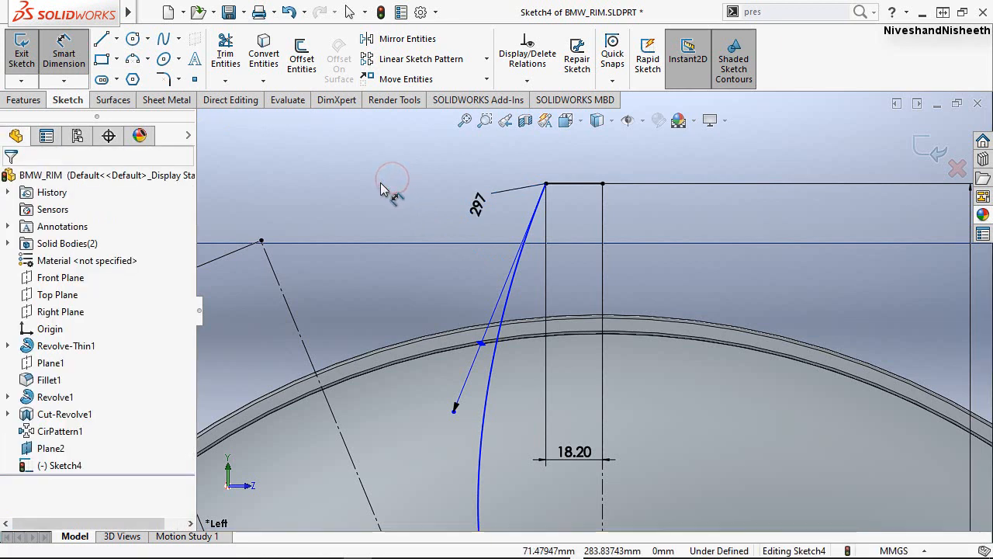
pyautogui.press('Escape')
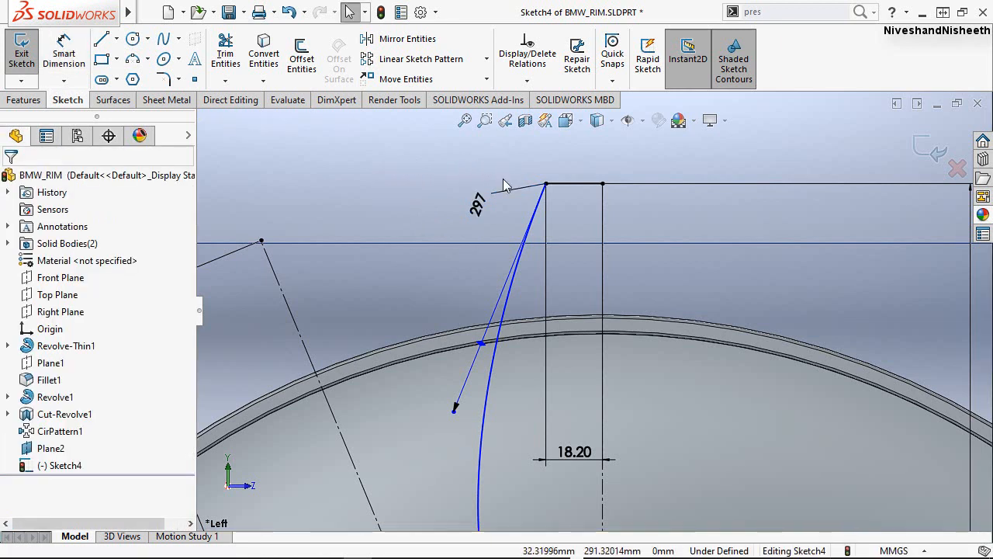
# Dimension the angle between the spline's upper tangent handle and the vertical centerline and set it to 15.58°.
pyautogui.scroll(3, 526, 187)
pyautogui.scroll(2, 564, 331)
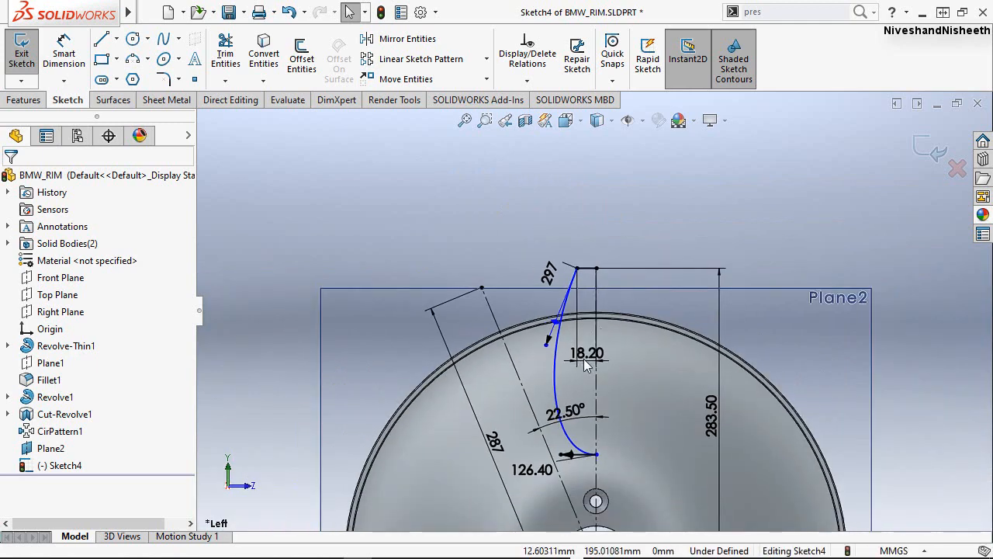
pyautogui.scroll(-2, 584, 351)
pyautogui.scroll(-1, 584, 350)
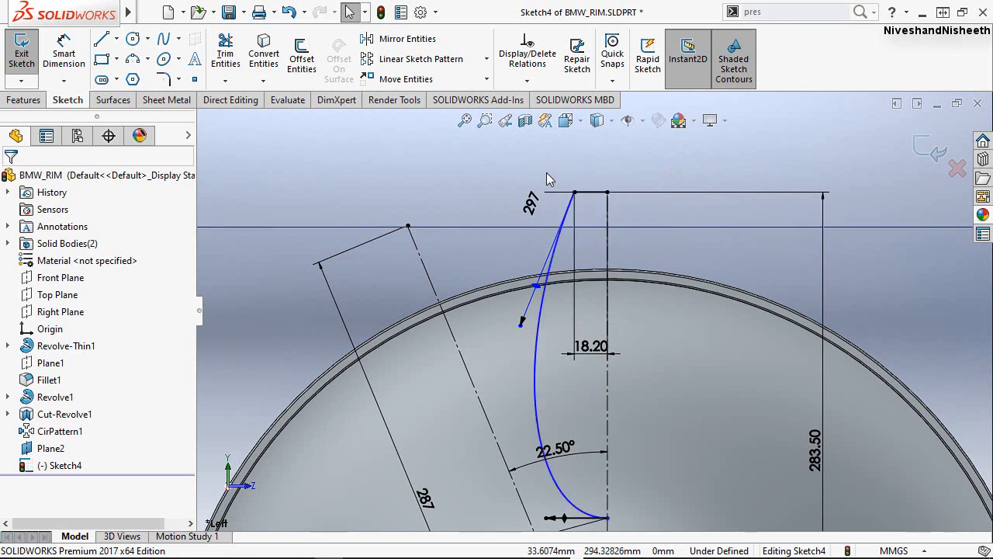
pyautogui.click(76, 56)
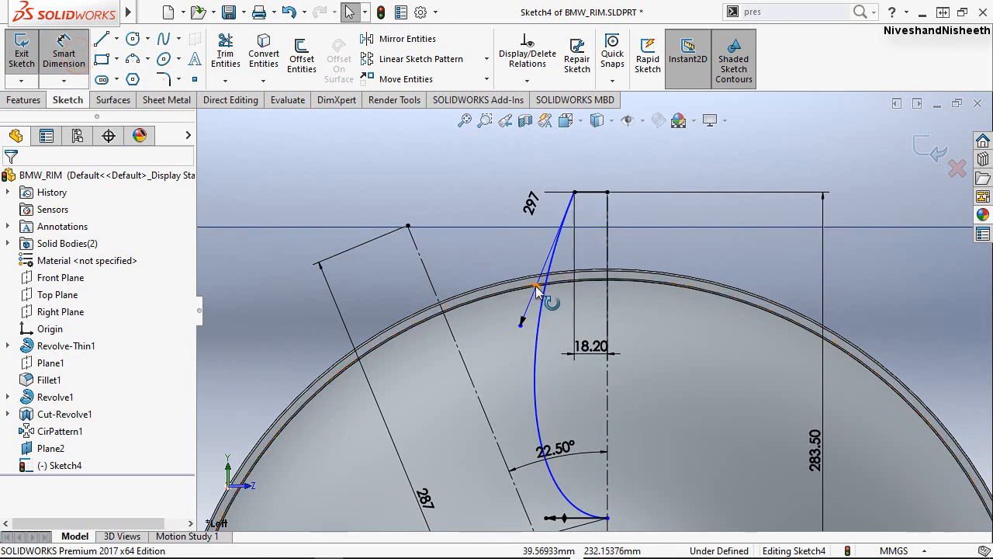
pyautogui.click(607, 302)
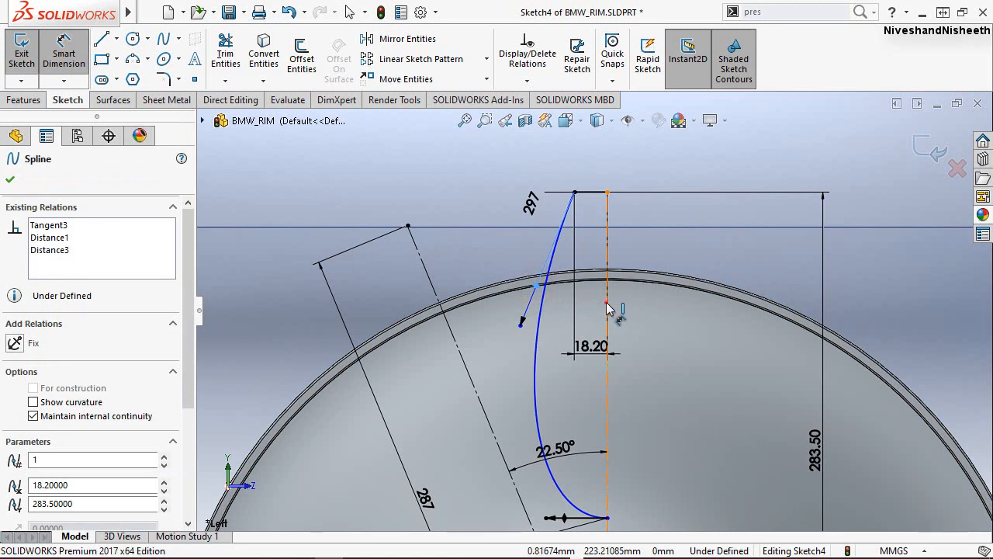
pyautogui.click(596, 310)
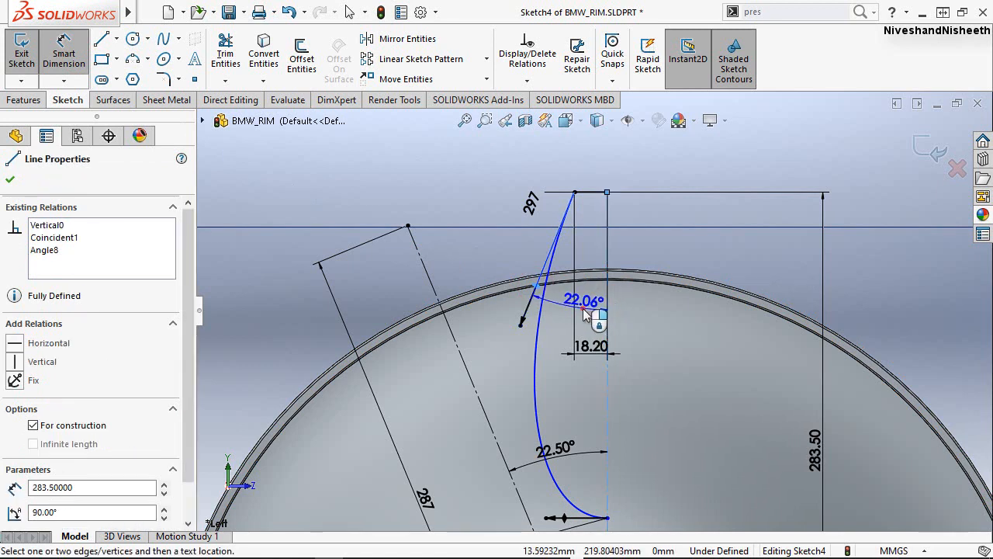
pyautogui.click(585, 309)
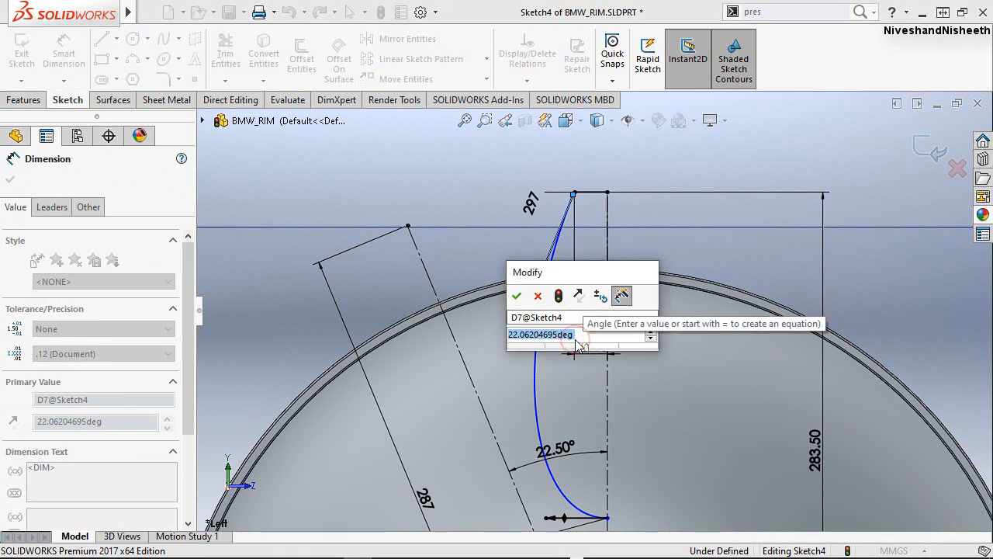
pyautogui.write('15.58')
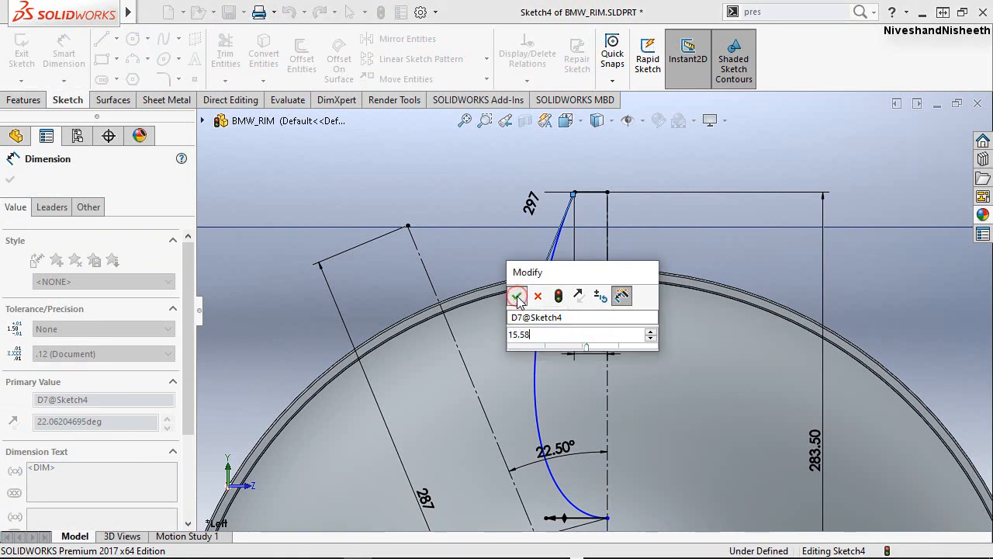
pyautogui.click(516, 296)
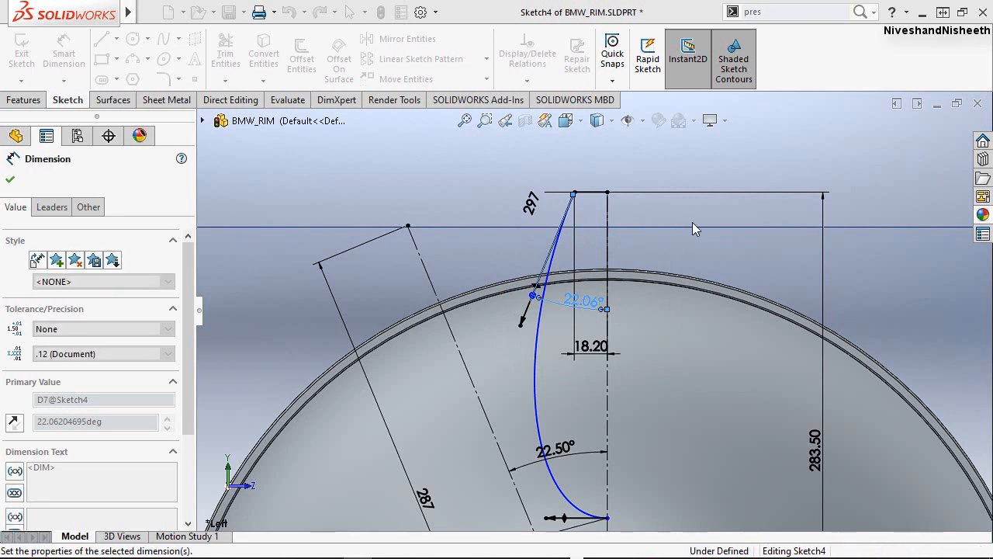
pyautogui.click(685, 249)
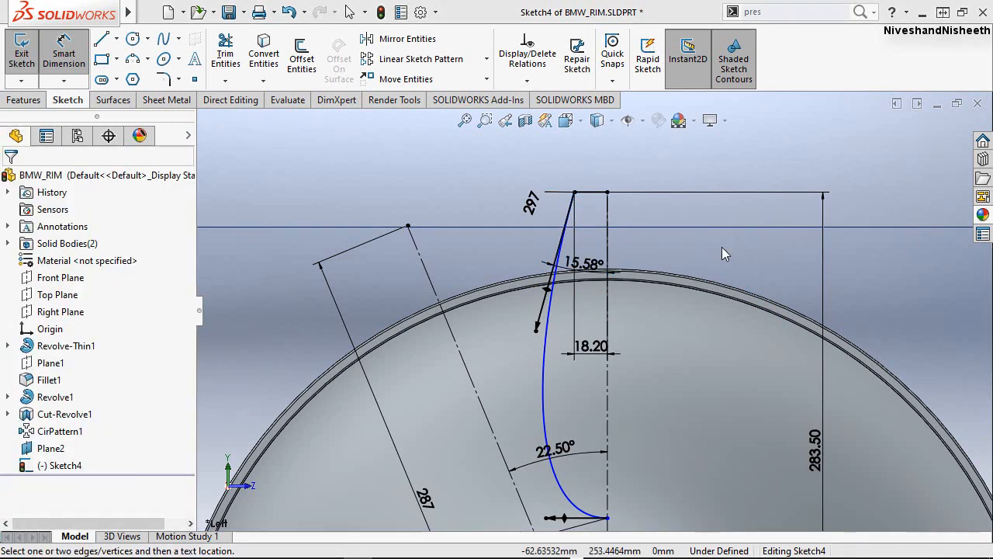
# Dimension the vertical distance from the spline's lower endpoint to the origin and set it to 75 mm.
pyautogui.scroll(-2, 660, 221)
pyautogui.scroll(3, 639, 220)
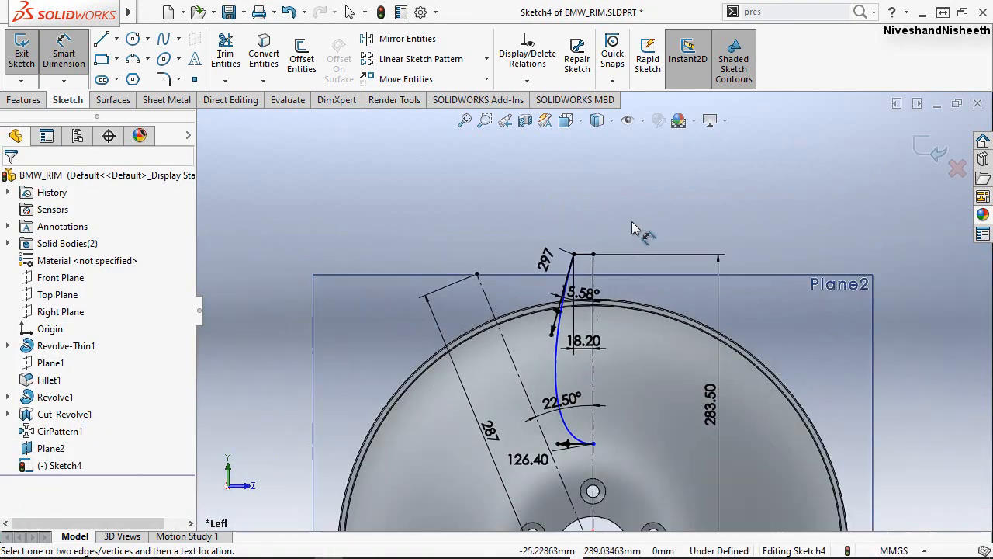
pyautogui.scroll(-2, 604, 450)
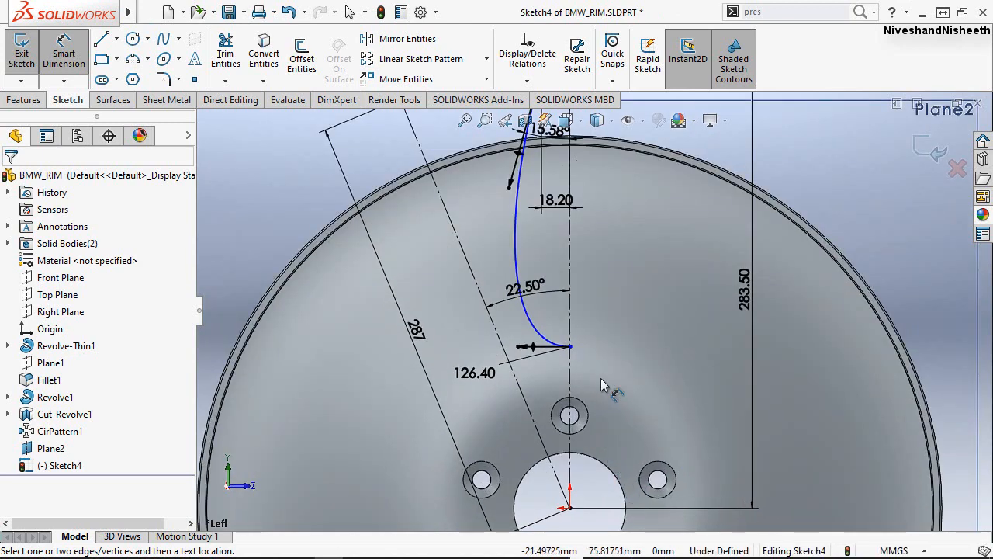
pyautogui.click(571, 347)
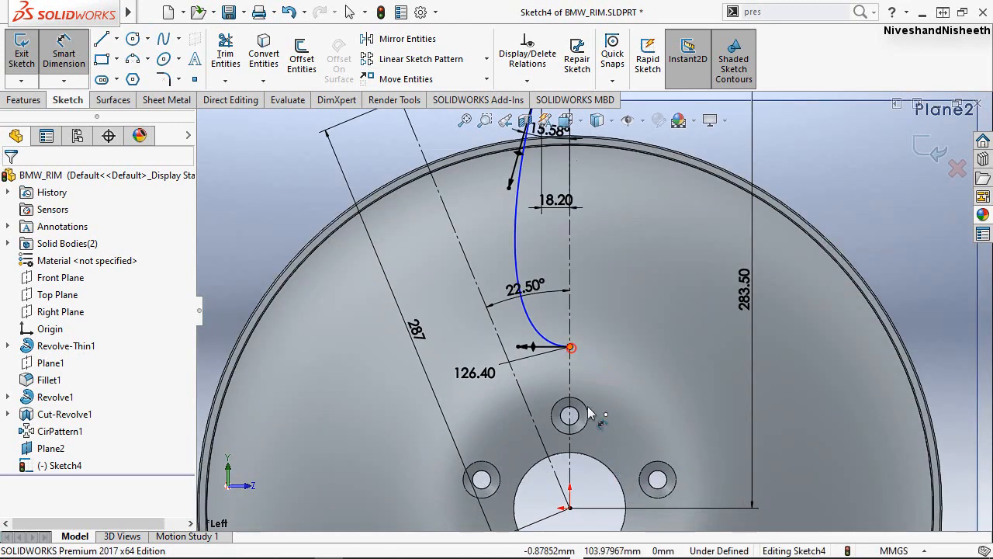
pyautogui.click(570, 509)
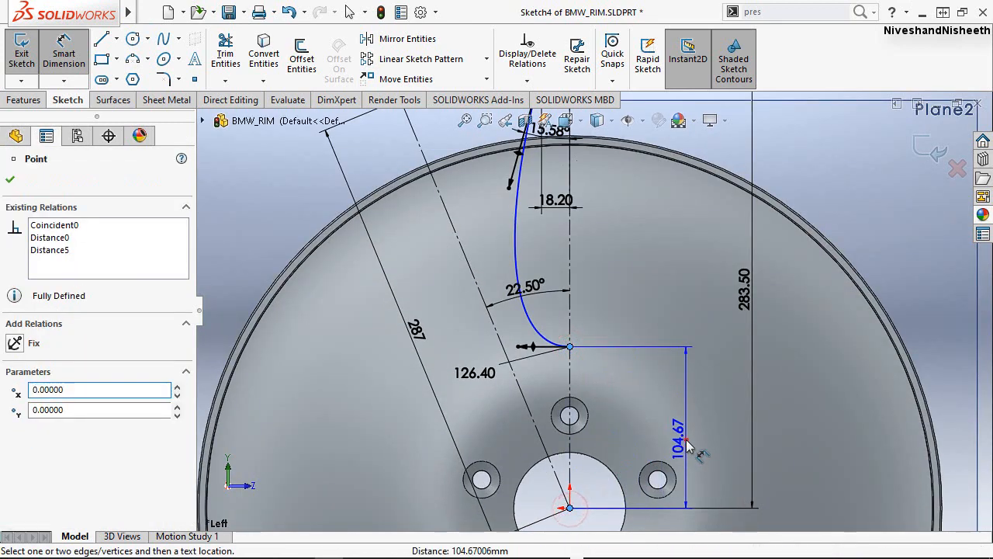
pyautogui.click(687, 444)
pyautogui.write('75')
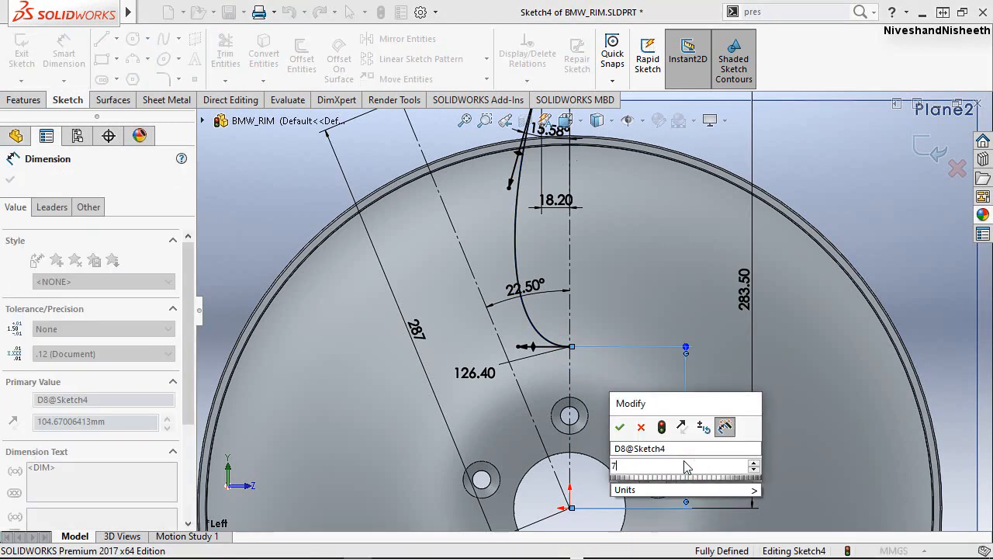
pyautogui.click(622, 428)
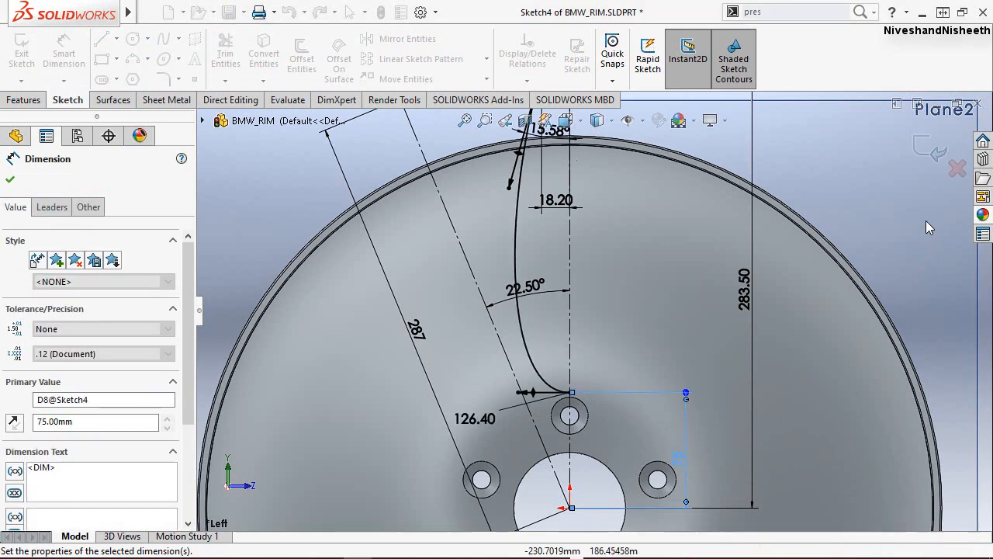
pyautogui.click(14, 180)
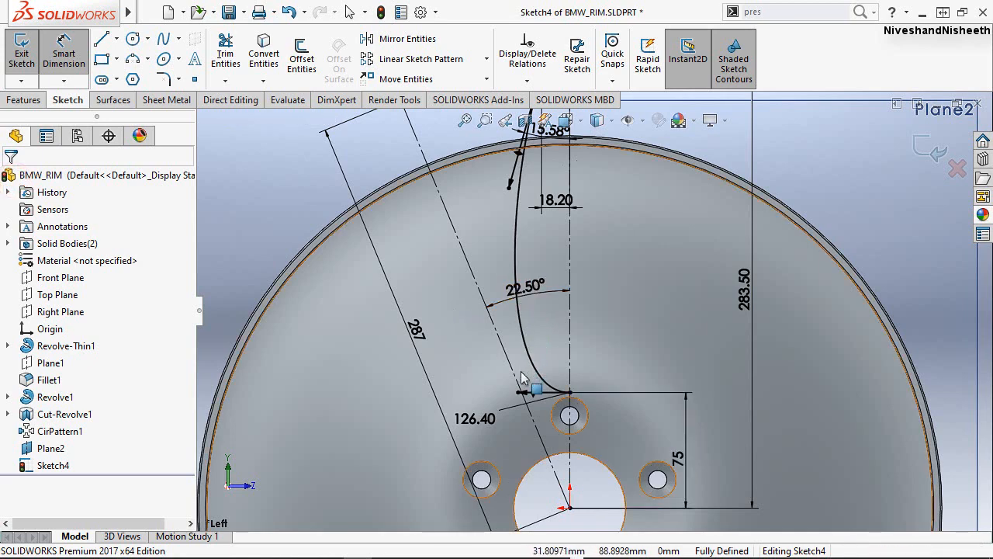
pyautogui.press('Escape')
pyautogui.press('z')
pyautogui.scroll(-3, 619, 207)
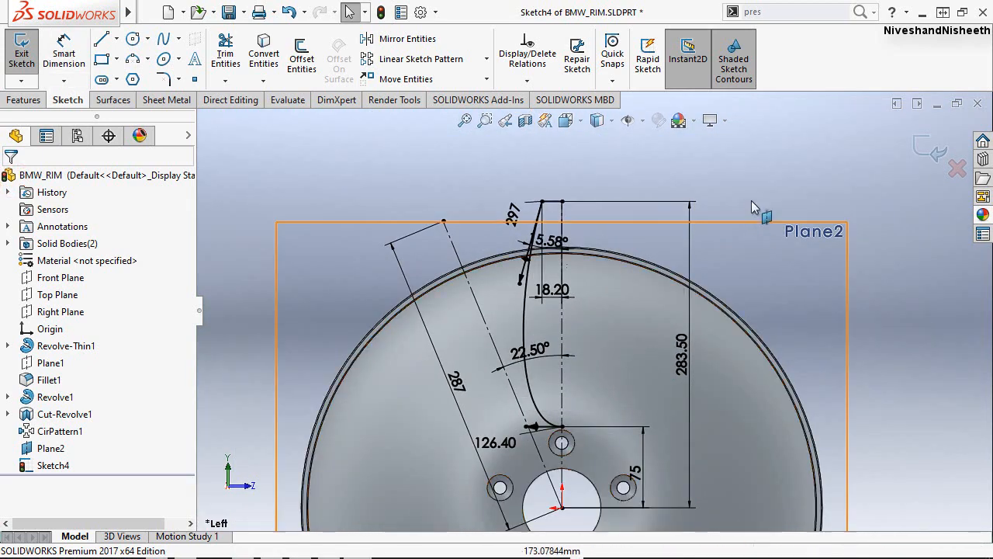
pyautogui.click(593, 160)
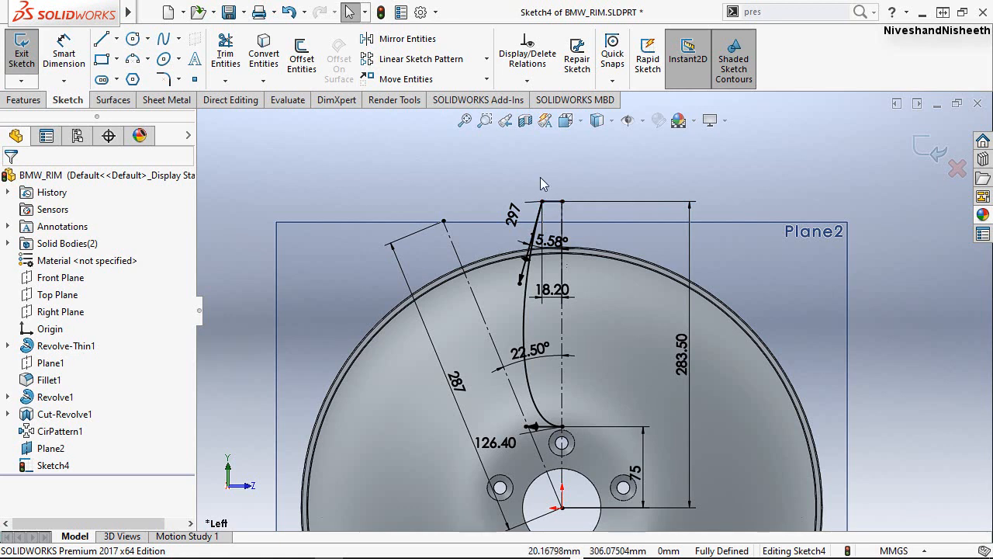
# Mirror the spline and the short upper line about the vertical centerline, keeping the originals, to close the spoke profile.
pyautogui.click(403, 38)
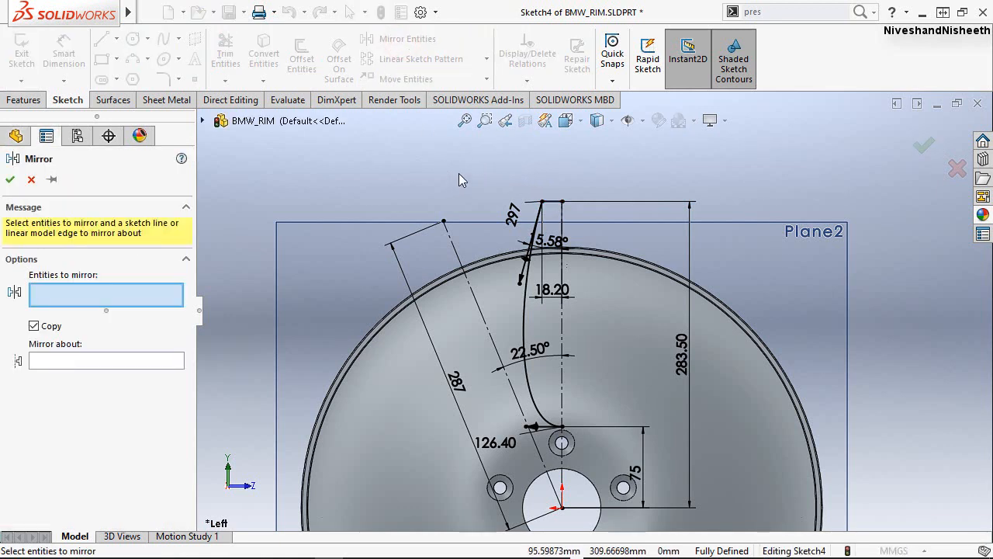
pyautogui.click(523, 296)
pyautogui.click(555, 202)
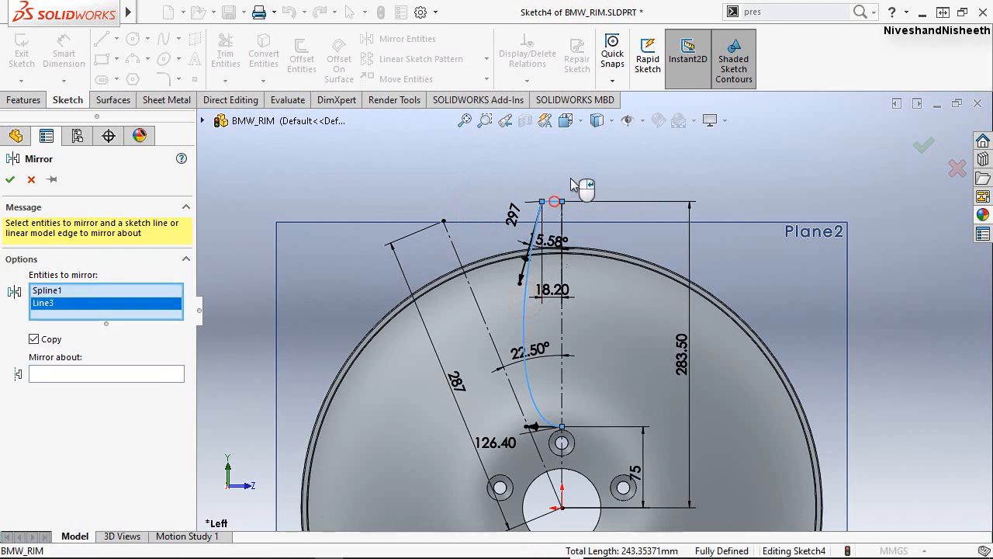
pyautogui.click(137, 376)
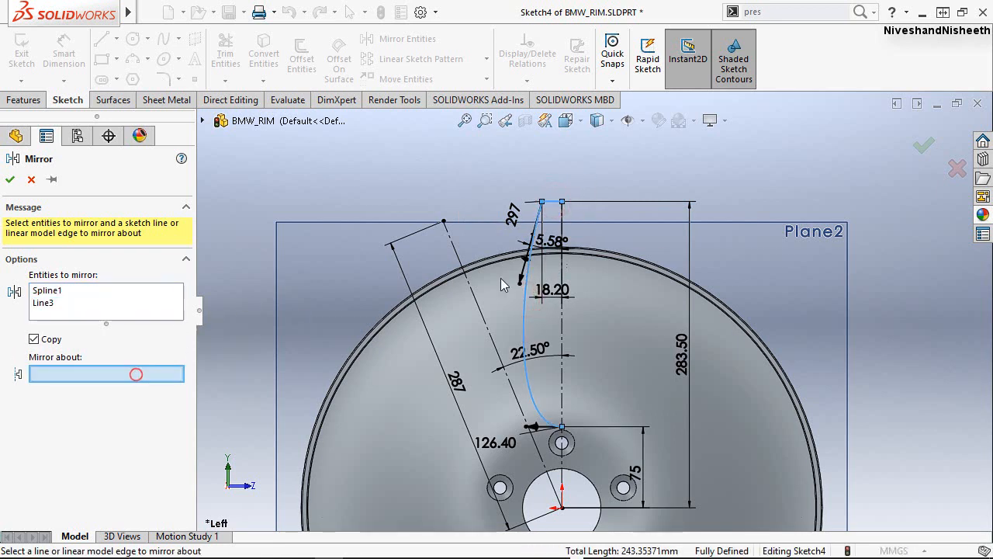
pyautogui.click(563, 332)
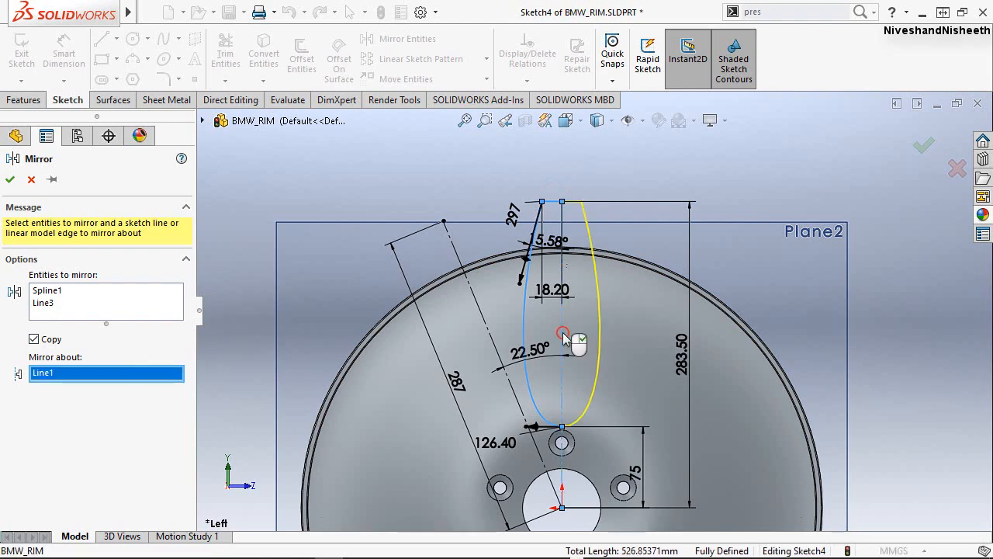
pyautogui.click(10, 182)
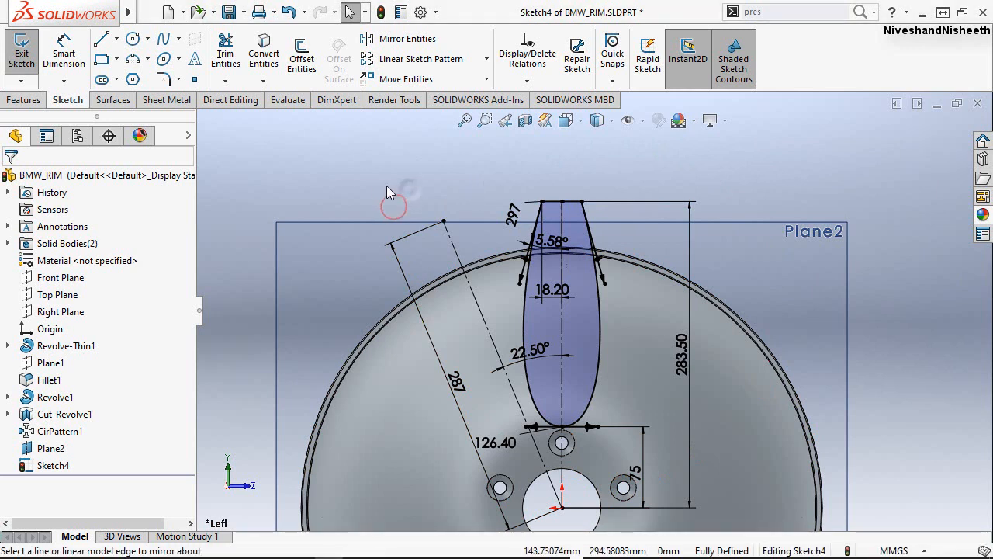
# Sketch a line about 107 mm long from the inclined centerline's upper end, sloping outward to the lower left.
pyautogui.moveTo(409, 192); pyautogui.dragTo(350, 184, button='right')
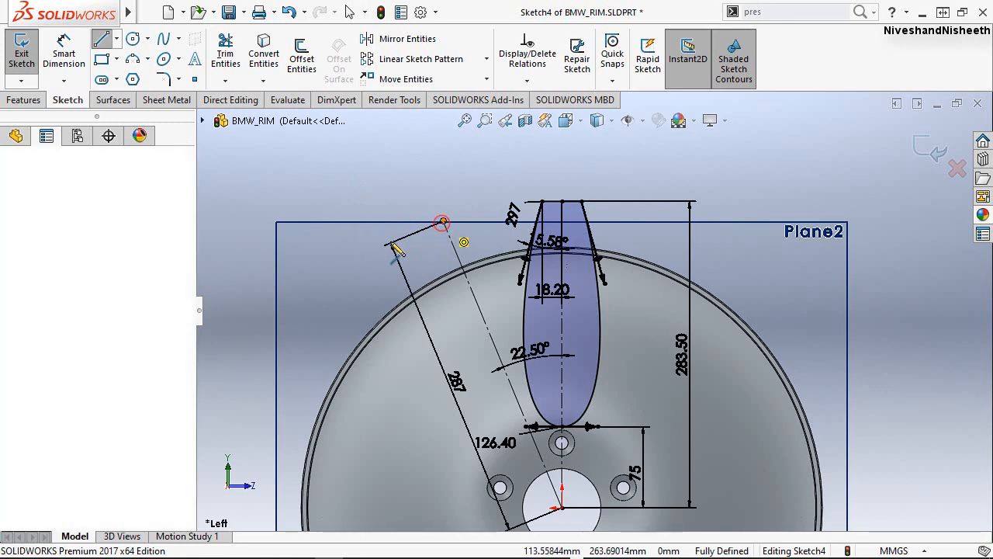
pyautogui.click(443, 222)
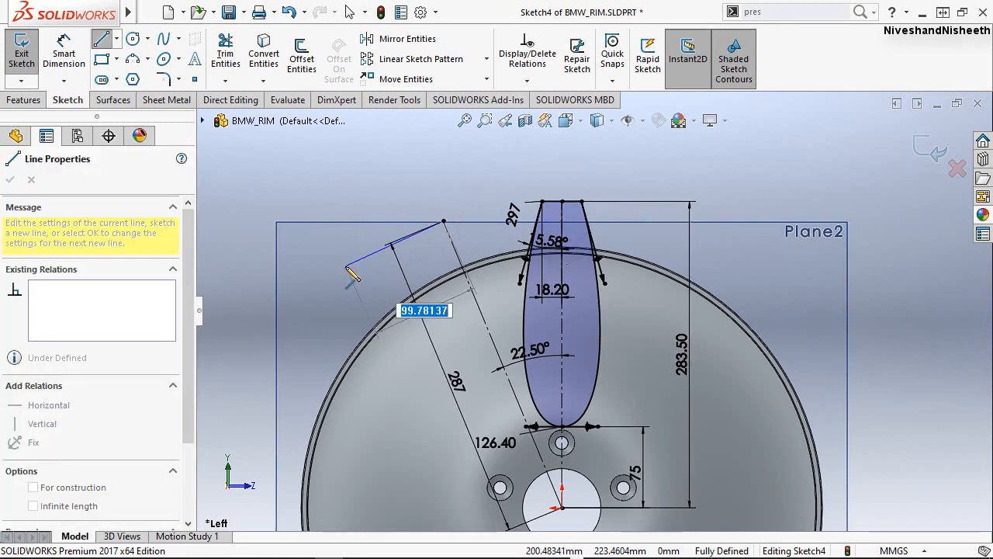
pyautogui.click(333, 254)
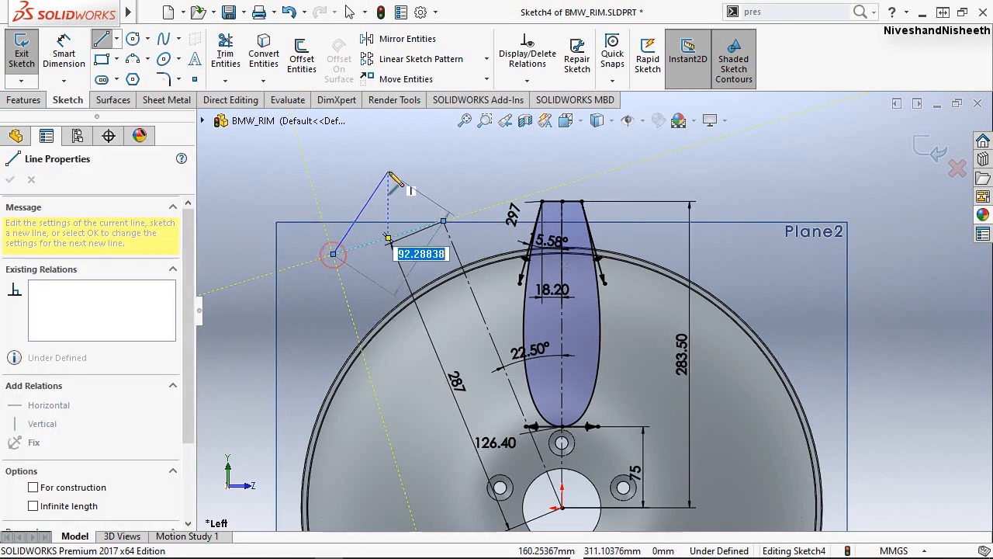
pyautogui.press('Escape')
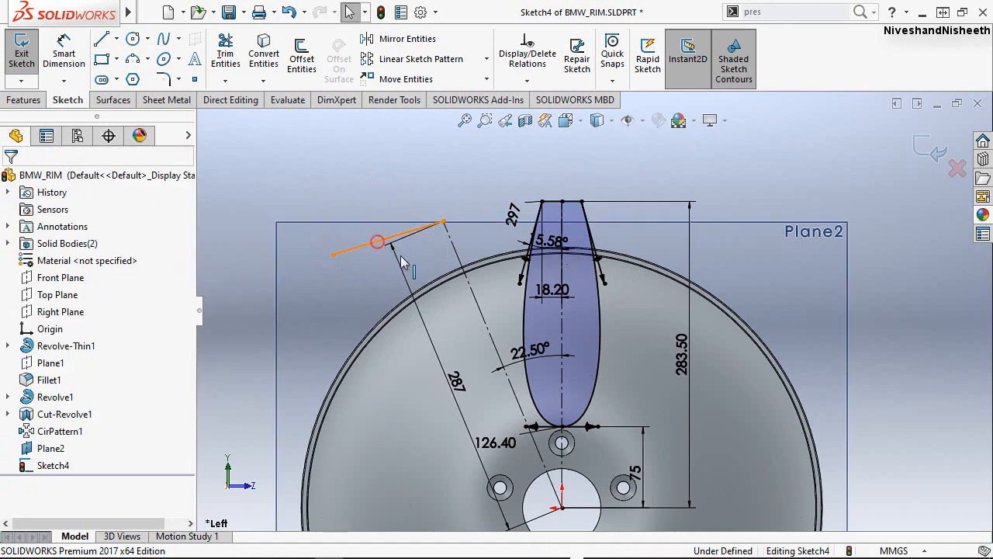
# Make the new sloping line perpendicular to the inclined centerline.
pyautogui.click(401, 262)
pyautogui.click(456, 254)
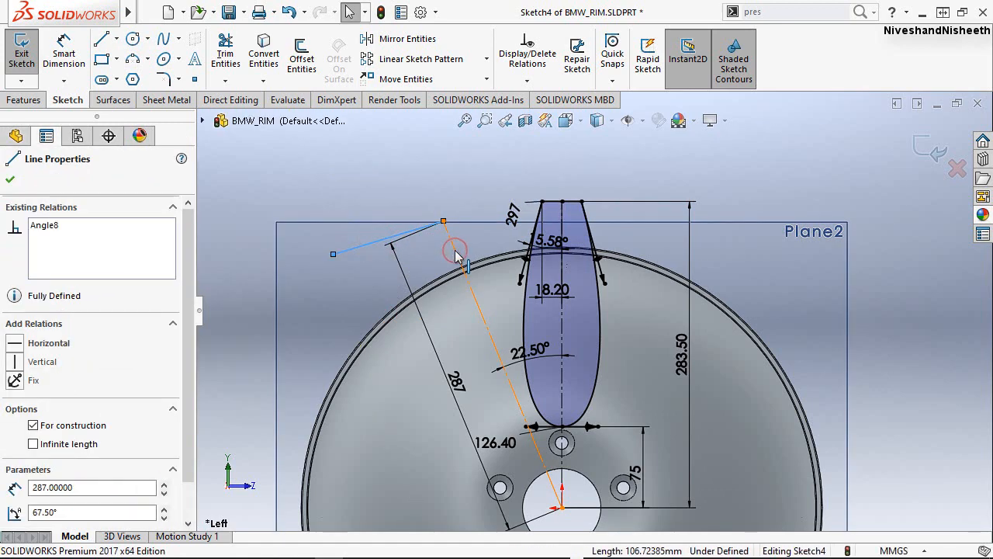
pyautogui.keyDown('ctrl'); pyautogui.click(456, 254); pyautogui.keyUp('ctrl')
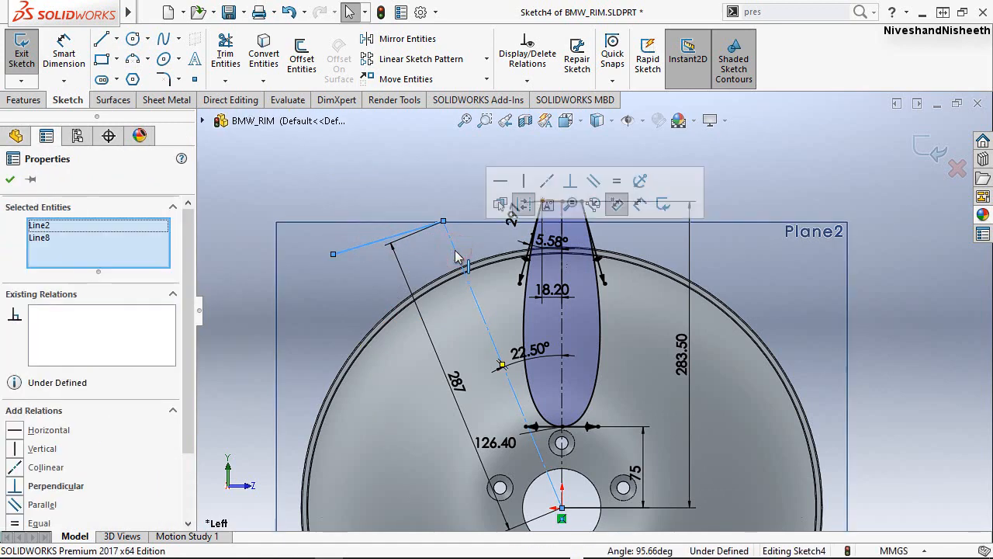
pyautogui.click(449, 164)
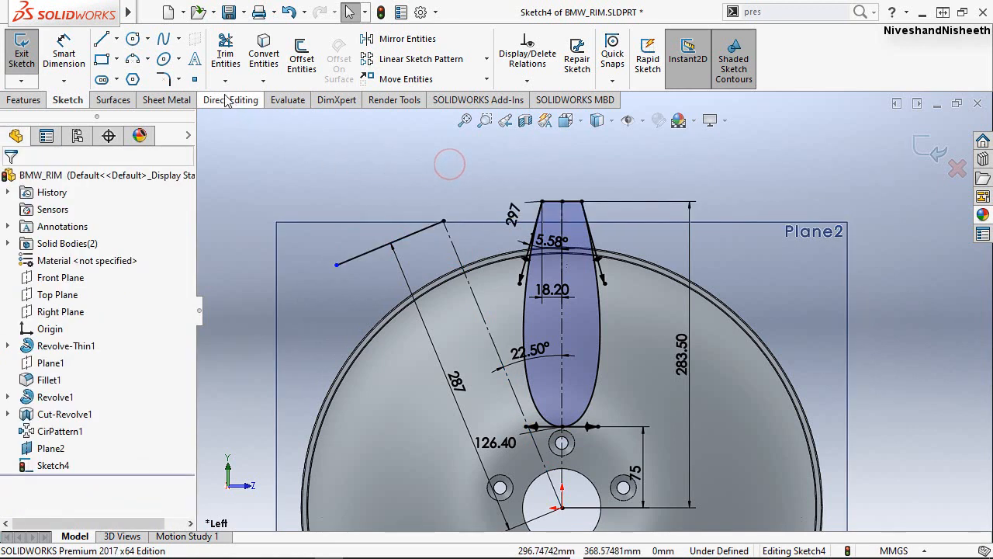
# Dimension the length of the sloping line at the inclined centerline's upper end and set it to 70.25 mm.
pyautogui.click(63, 52)
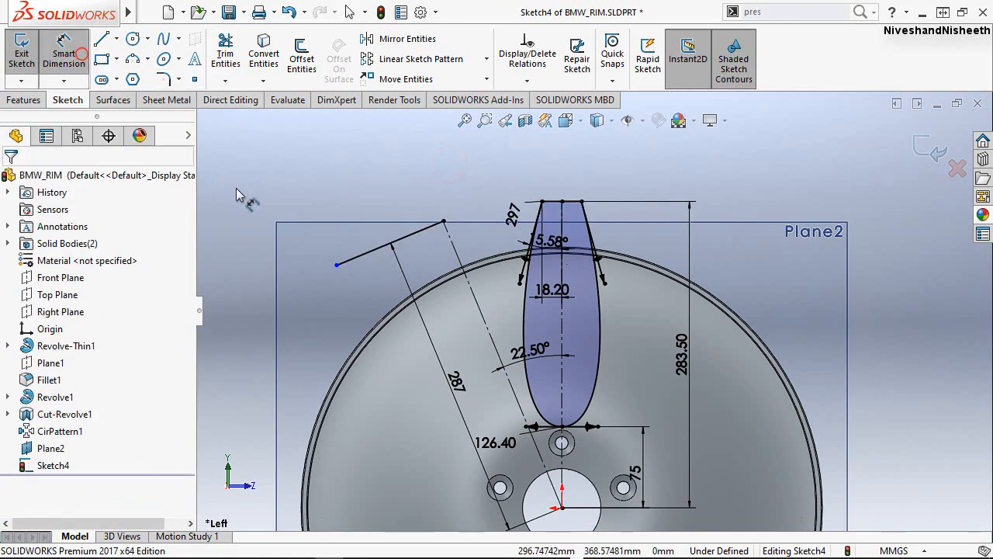
pyautogui.click(408, 238)
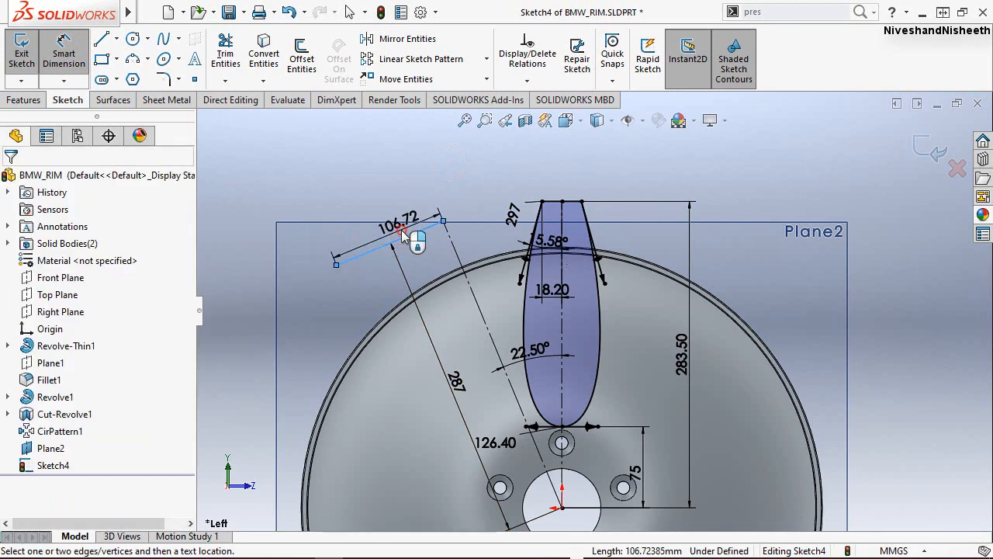
pyautogui.click(397, 227)
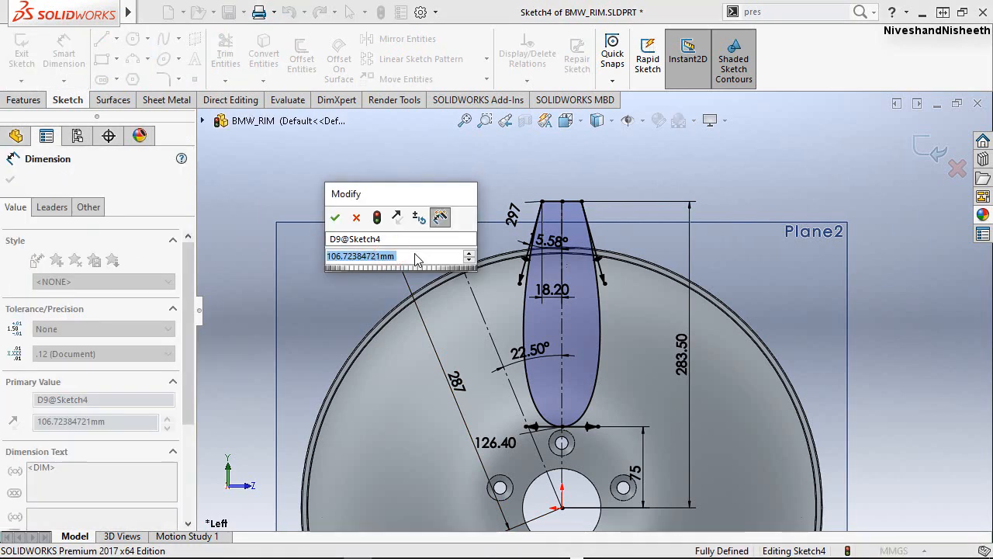
pyautogui.write('70.2')
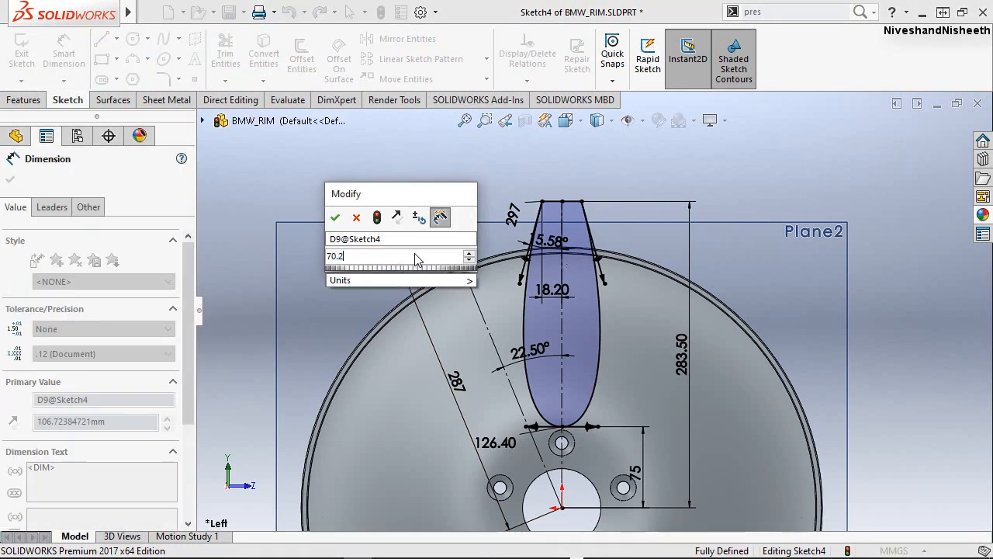
pyautogui.write('5')
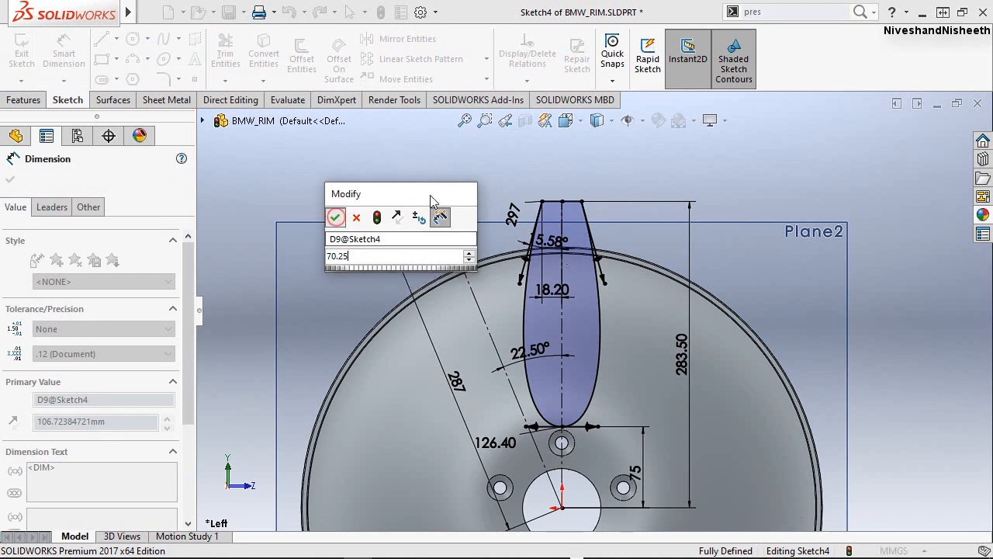
pyautogui.press('Return')
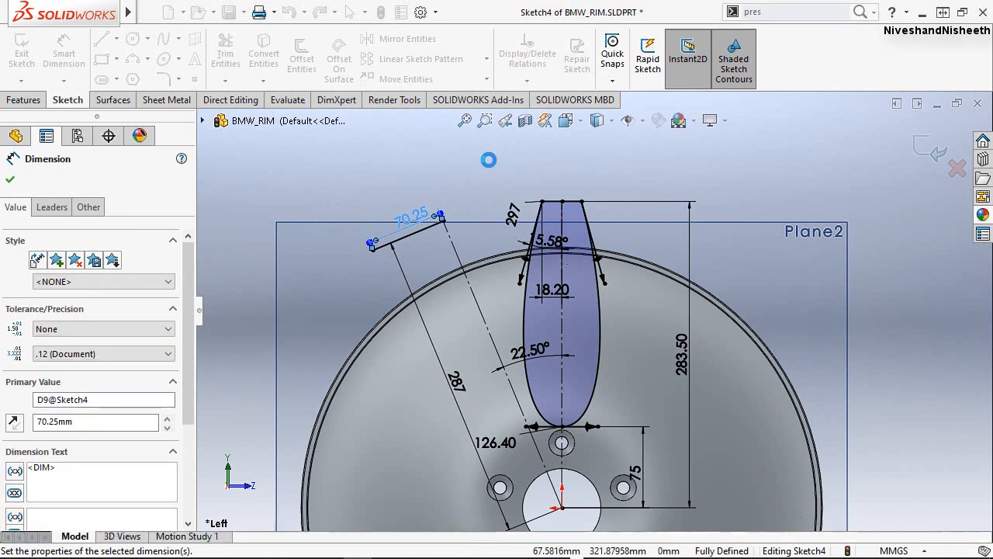
pyautogui.click(454, 178)
pyautogui.click(451, 173)
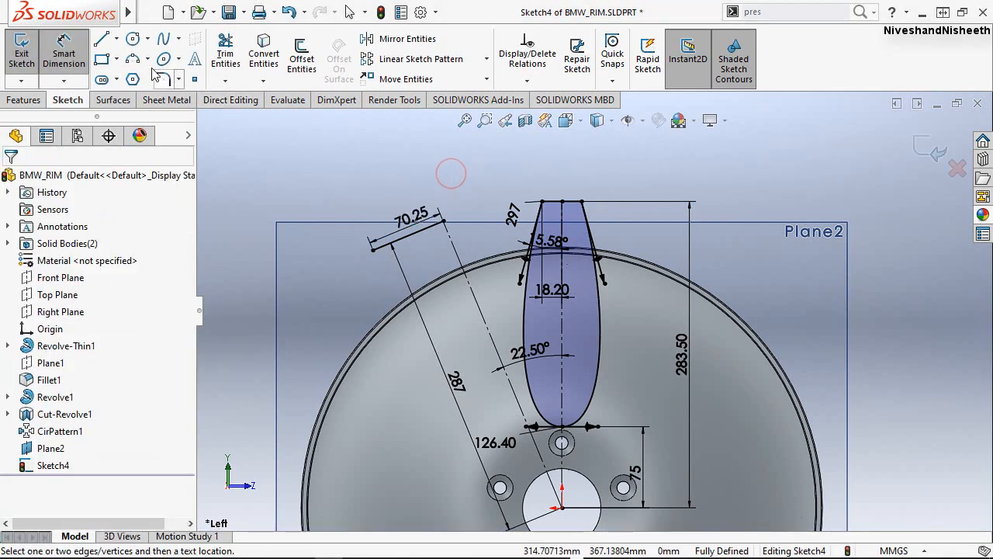
# Sketch a two-point spline about 126 mm long from the sloping line's outer end to a point on the inclined centerline.
pyautogui.click(163, 42)
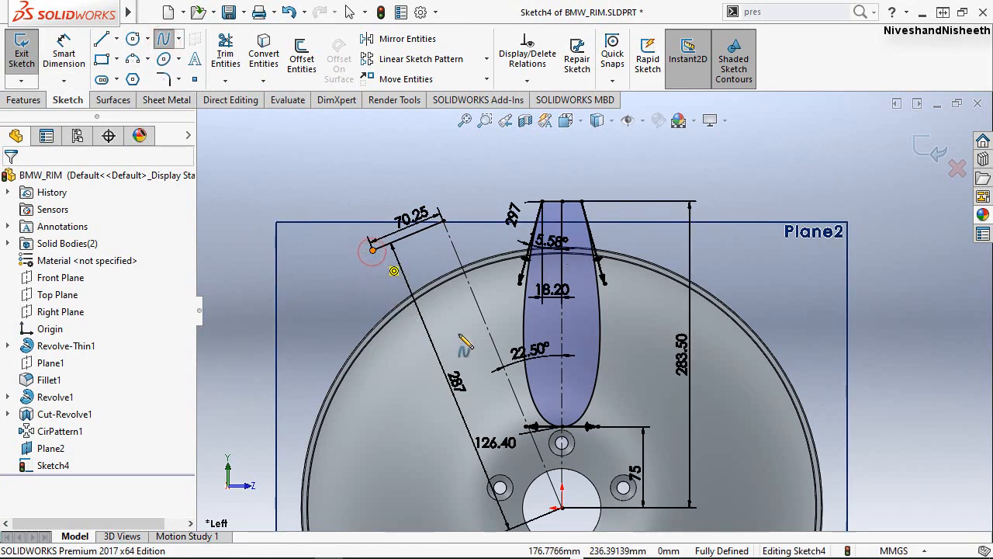
pyautogui.click(372, 249)
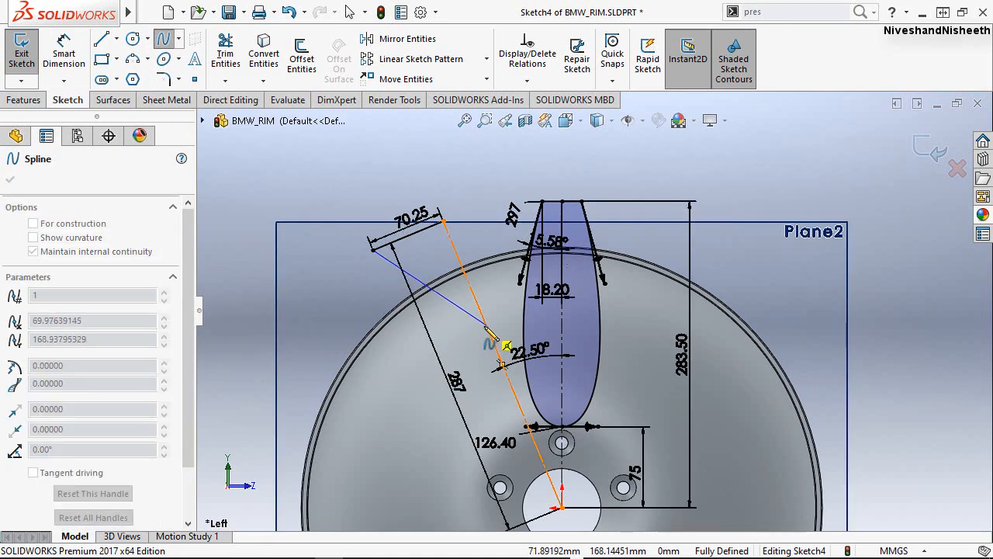
pyautogui.click(488, 326)
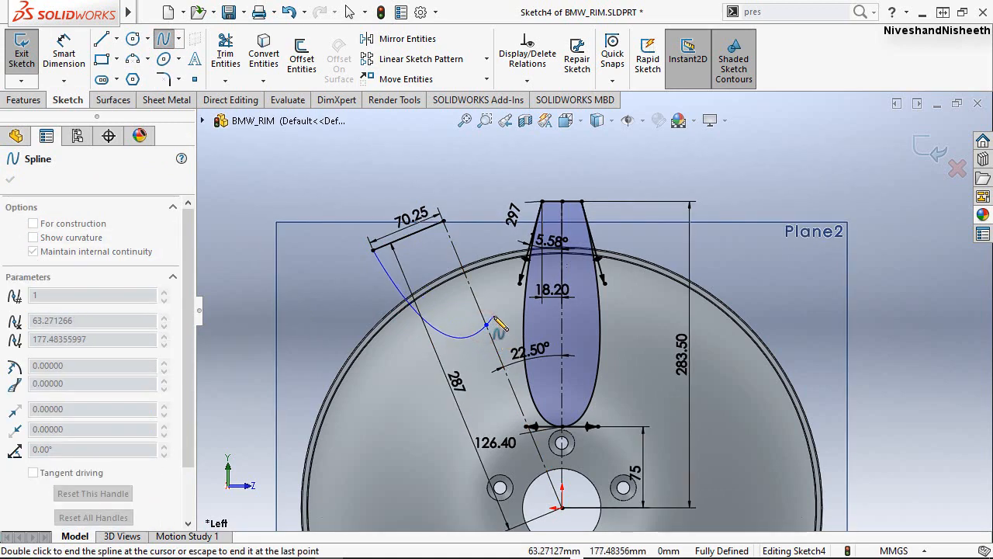
pyautogui.rightClick(495, 324)
pyautogui.click(510, 326)
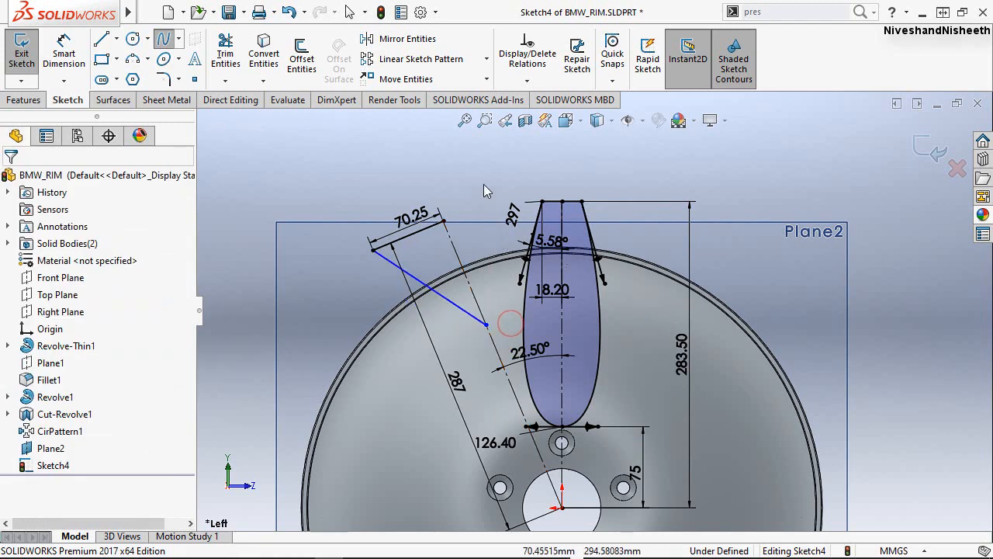
# Bend the new spline outward by pulling the tangent handle at its end on the inclined centerline, at about 40° to the original straight spline.
pyautogui.scroll(-3, 447, 308)
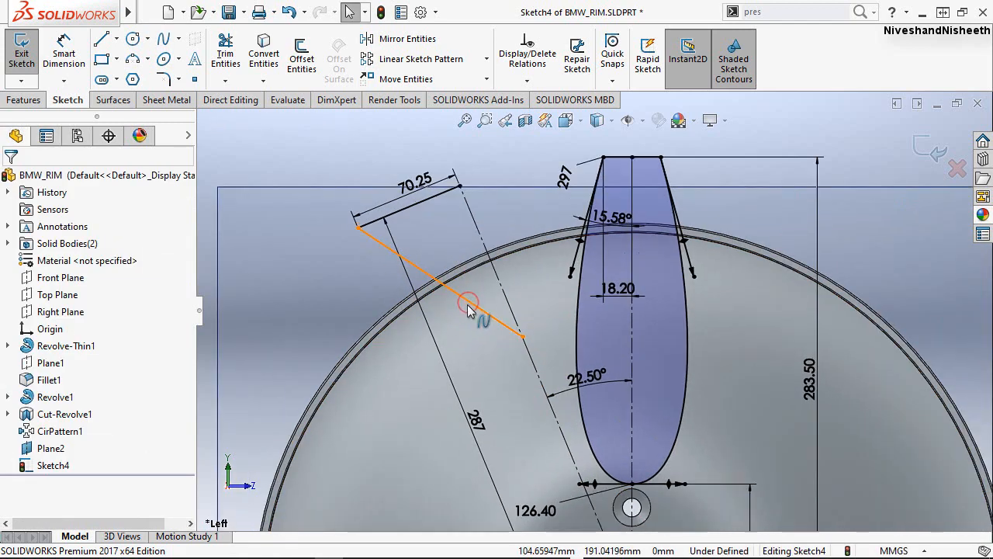
pyautogui.click(468, 304)
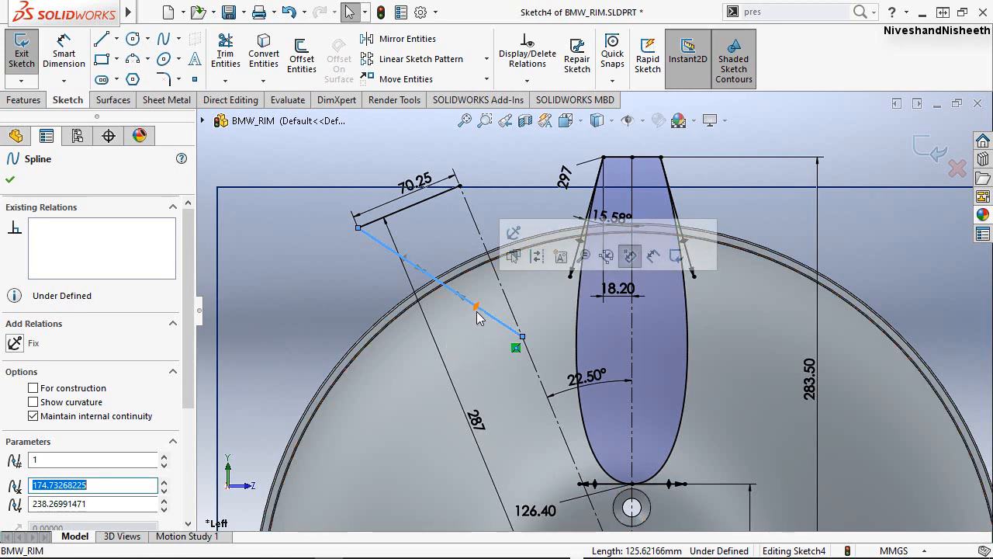
pyautogui.moveTo(466, 320); pyautogui.dragTo(452, 349)
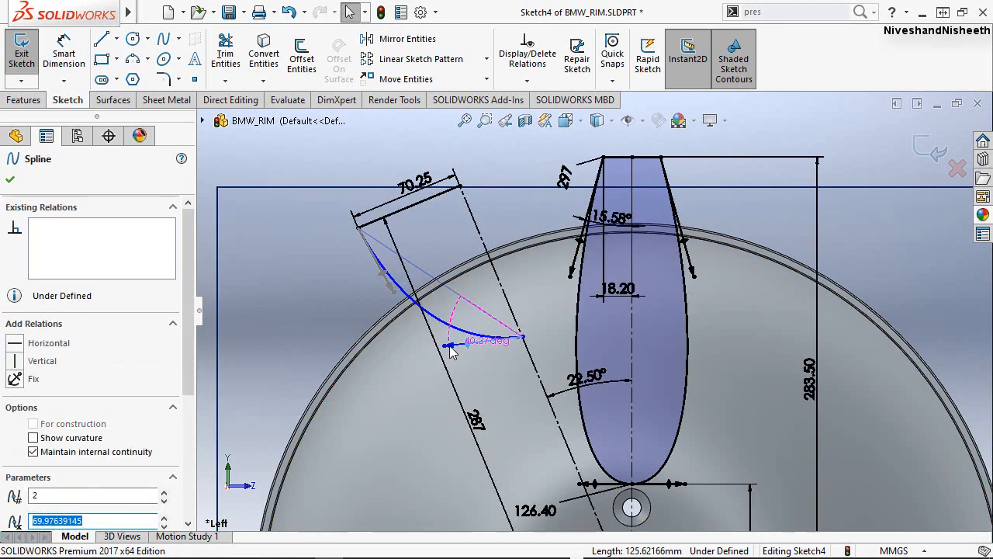
pyautogui.click(355, 157)
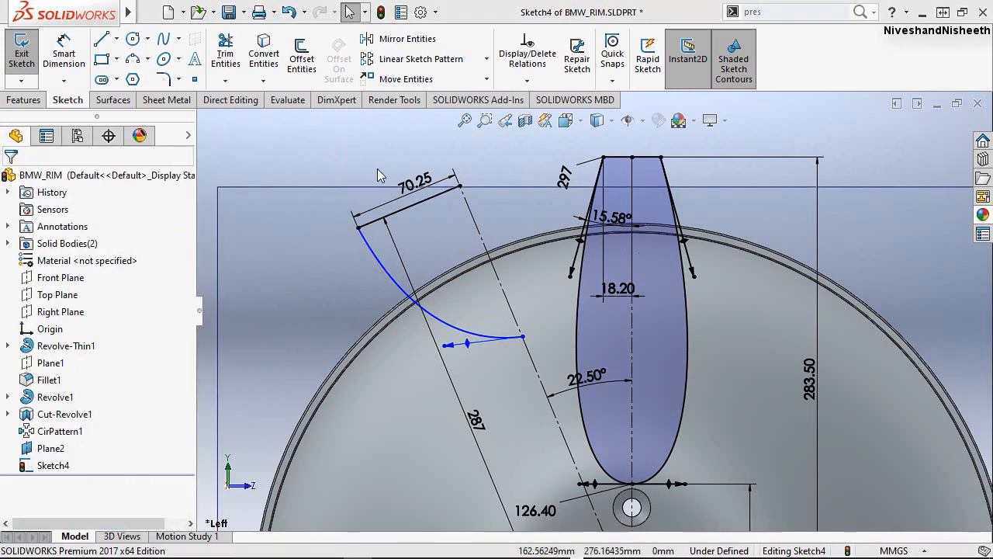
# Make the spline's lower tangent handle parallel to the 70.25 mm sloping line.
pyautogui.click(468, 342)
pyautogui.click(468, 343)
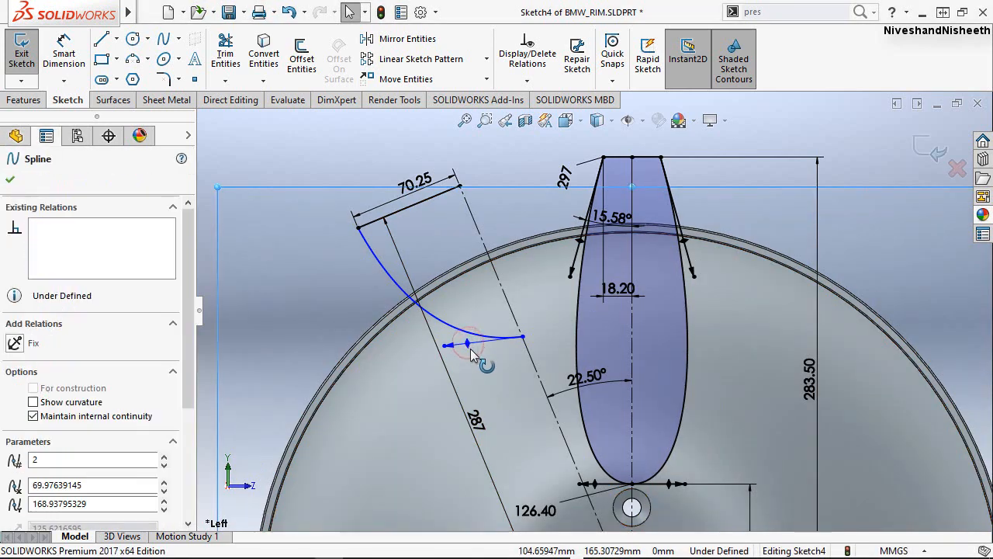
pyautogui.keyDown('ctrl'); pyautogui.click(421, 203); pyautogui.keyUp('ctrl')
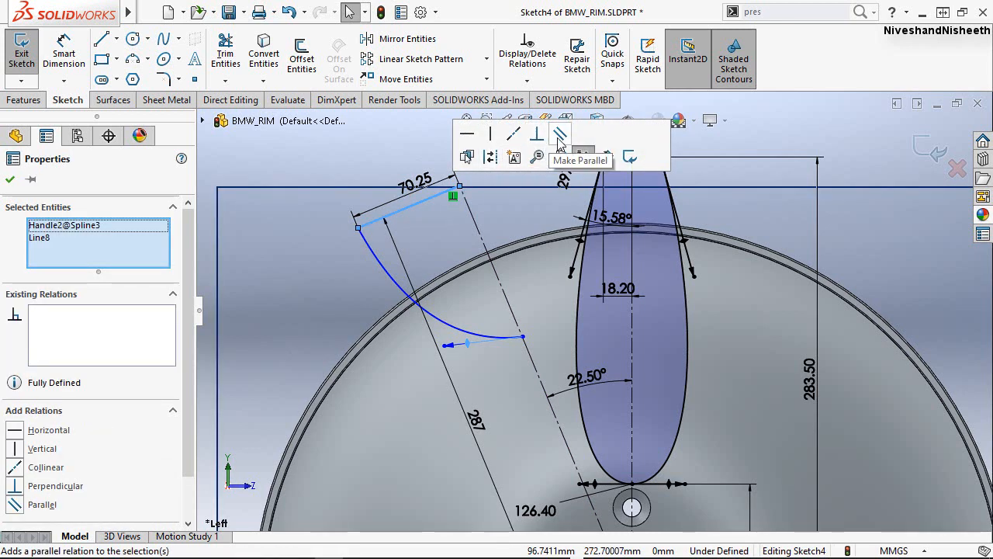
pyautogui.click(372, 168)
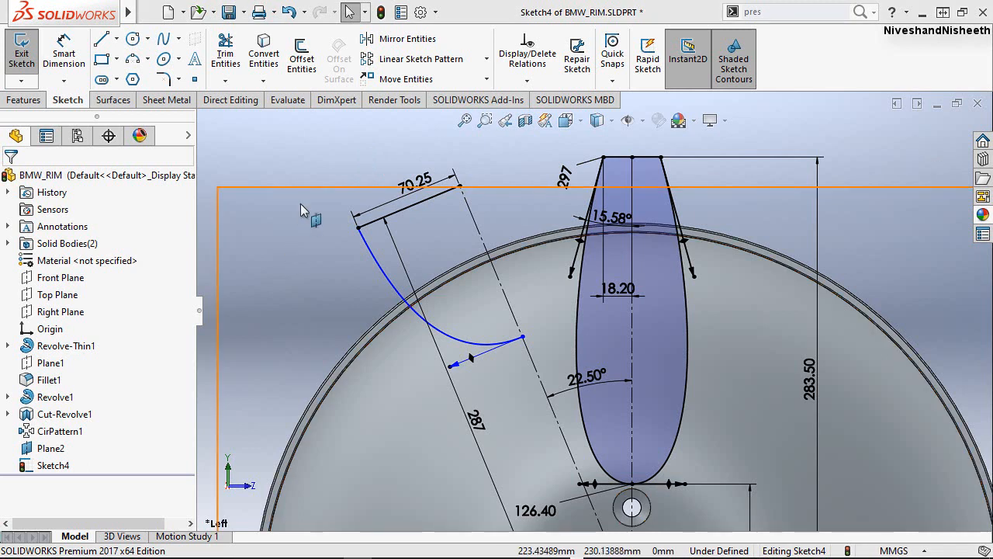
pyautogui.click(318, 160)
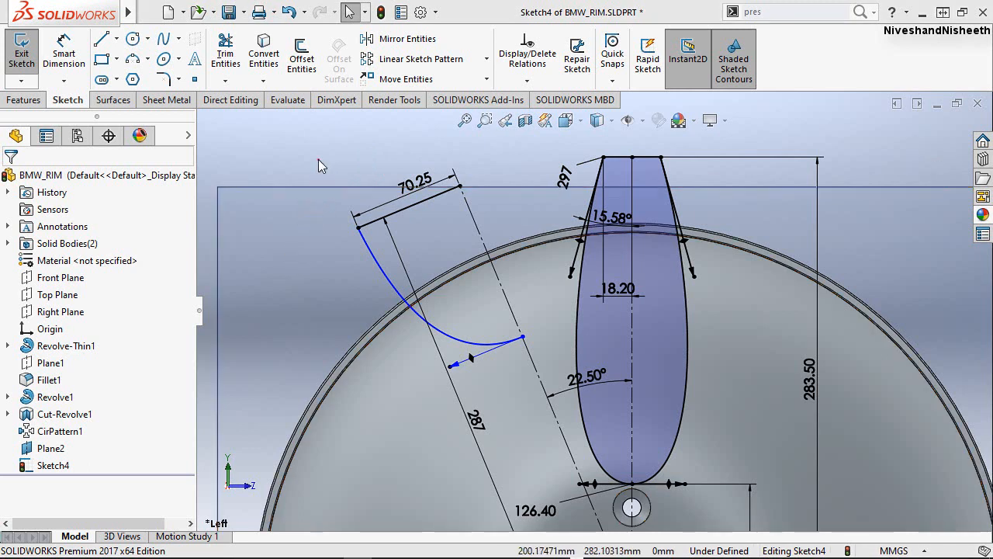
# Reshape the spline's upper part by swinging its upper tangent handle outward and down to a steeper direction.
pyautogui.click(384, 275)
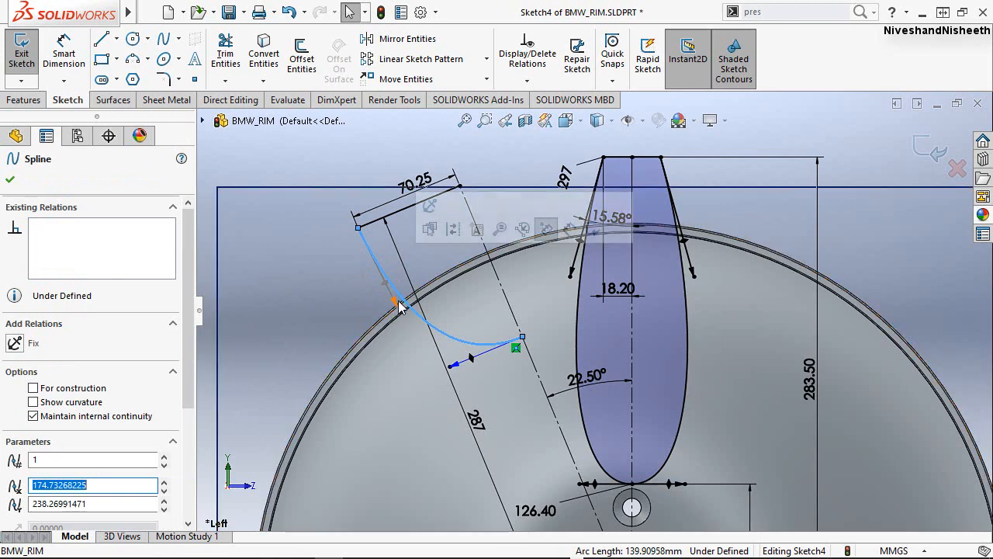
pyautogui.moveTo(385, 285); pyautogui.dragTo(377, 302)
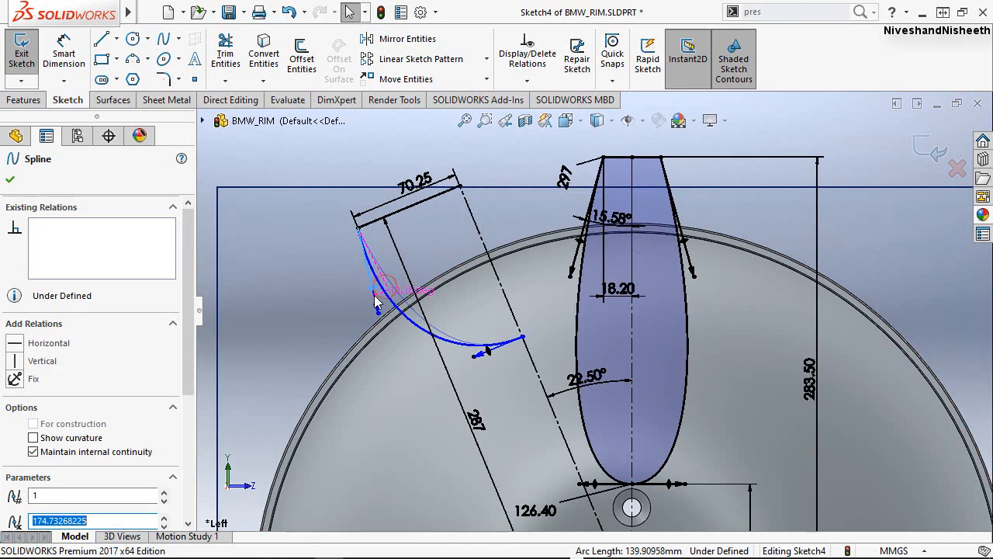
pyautogui.click(328, 167)
# Dimension the spline's lower tangent handle and enter 42 as its value.
pyautogui.click(63, 53)
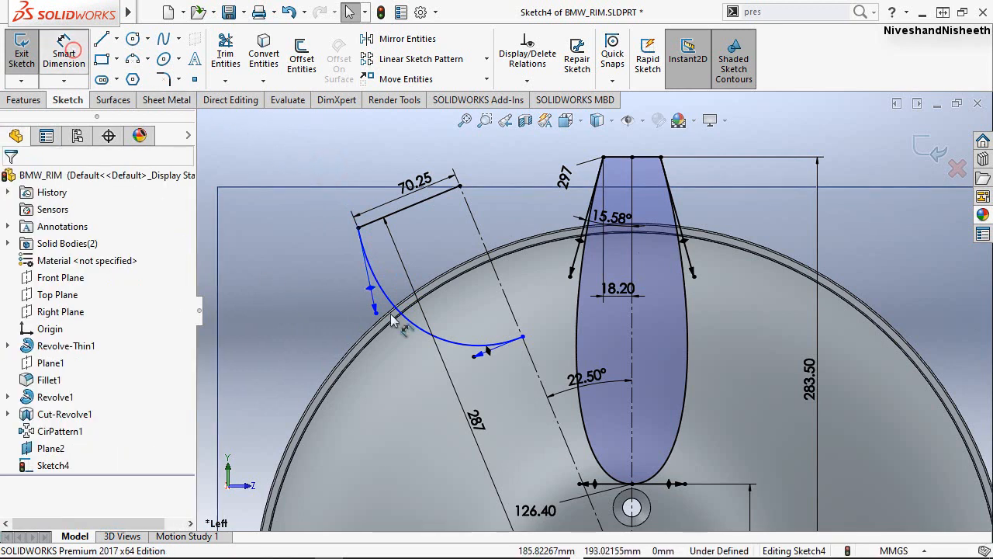
pyautogui.click(485, 350)
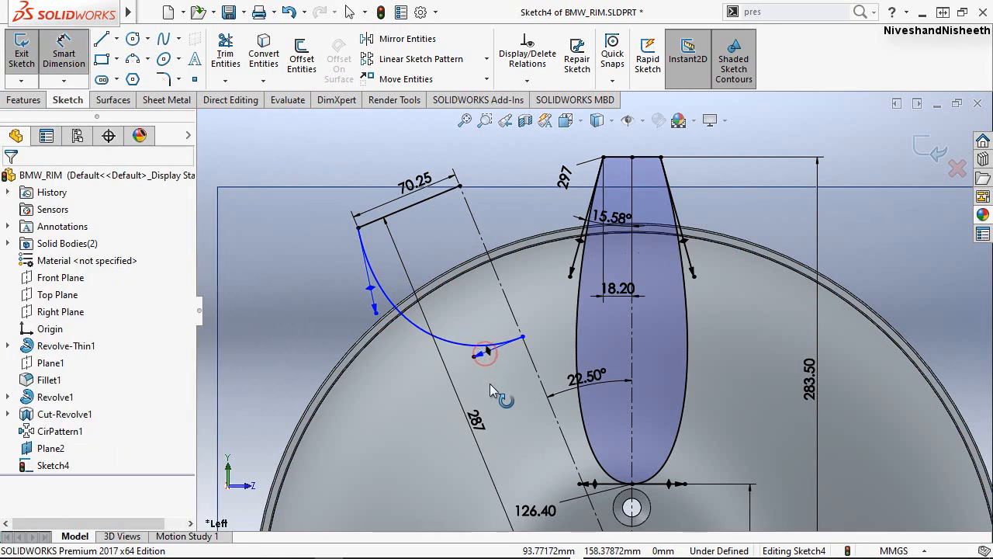
pyautogui.click(493, 383)
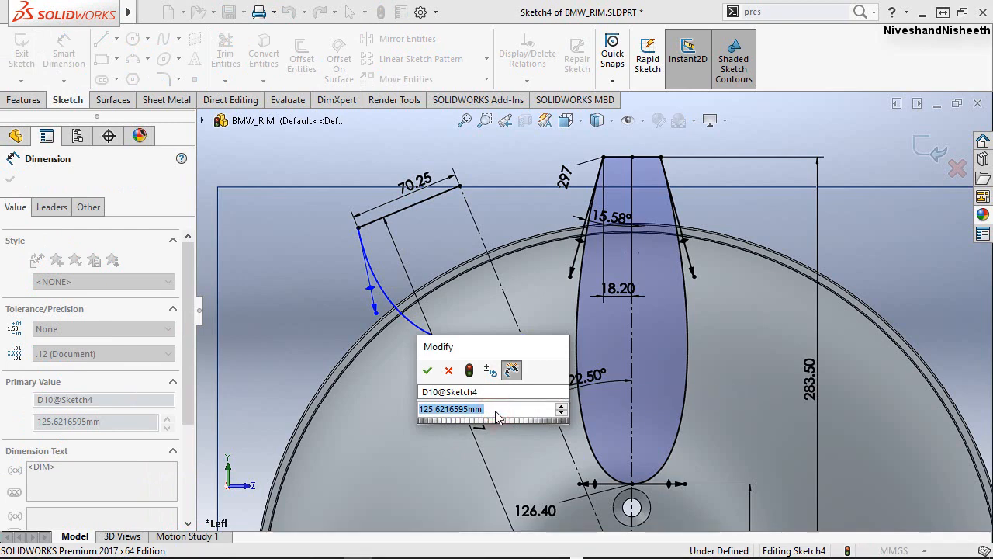
pyautogui.write('42')
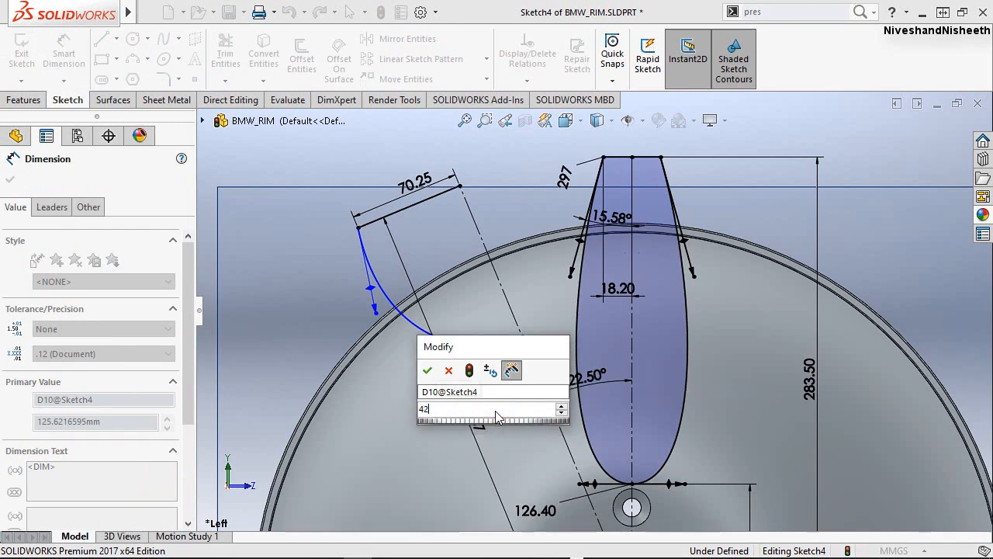
pyautogui.press('Escape')
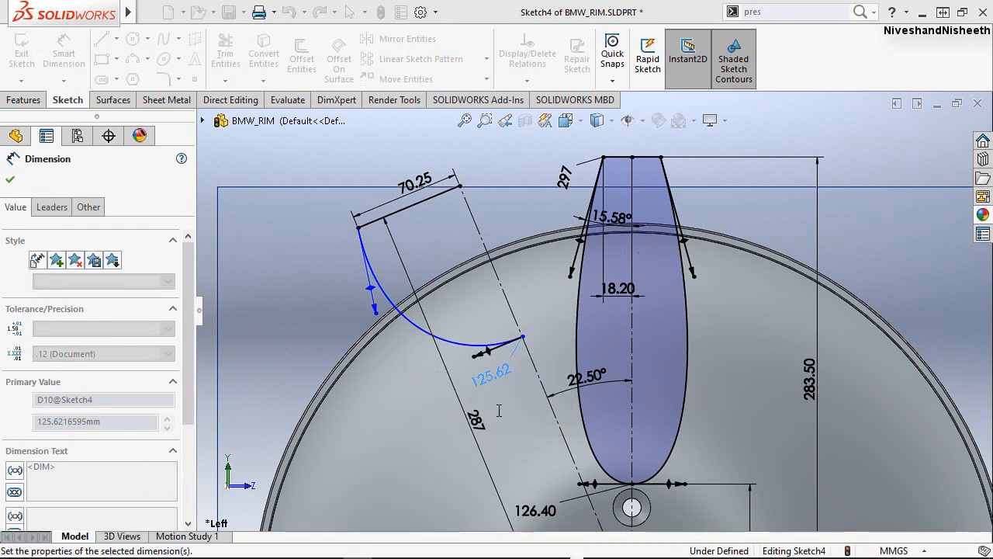
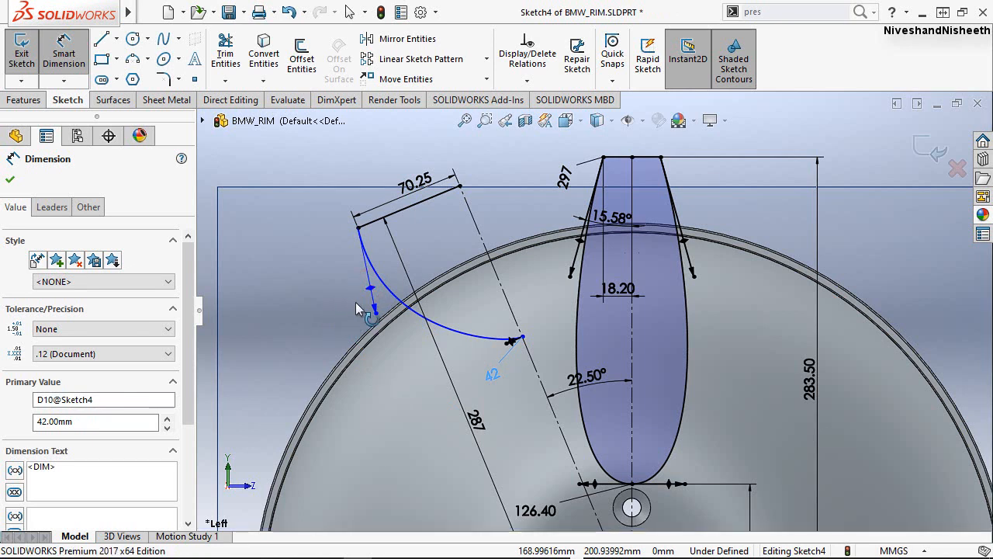
# Dimension the spline's upper tangent handle and set its value to 320 mm.
pyautogui.click(371, 301)
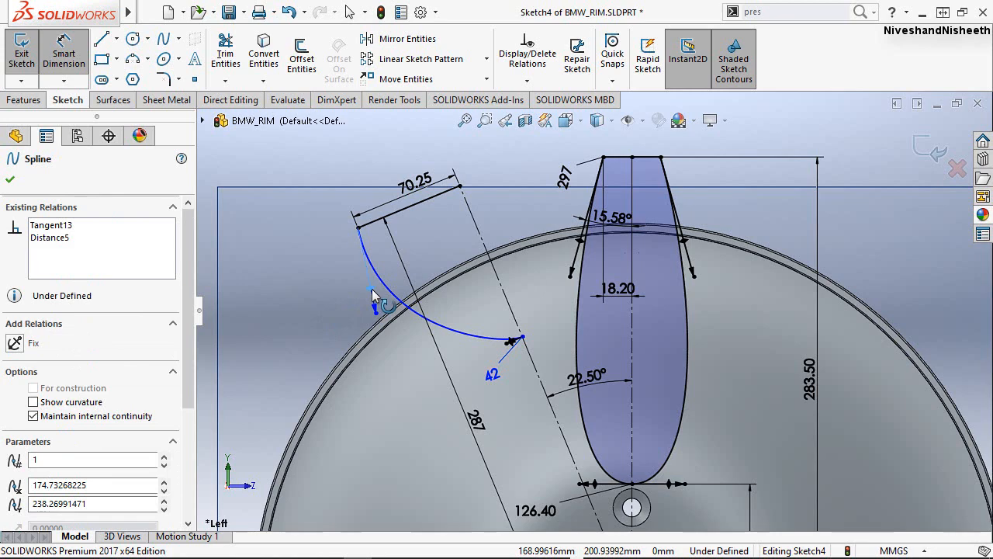
pyautogui.click(334, 311)
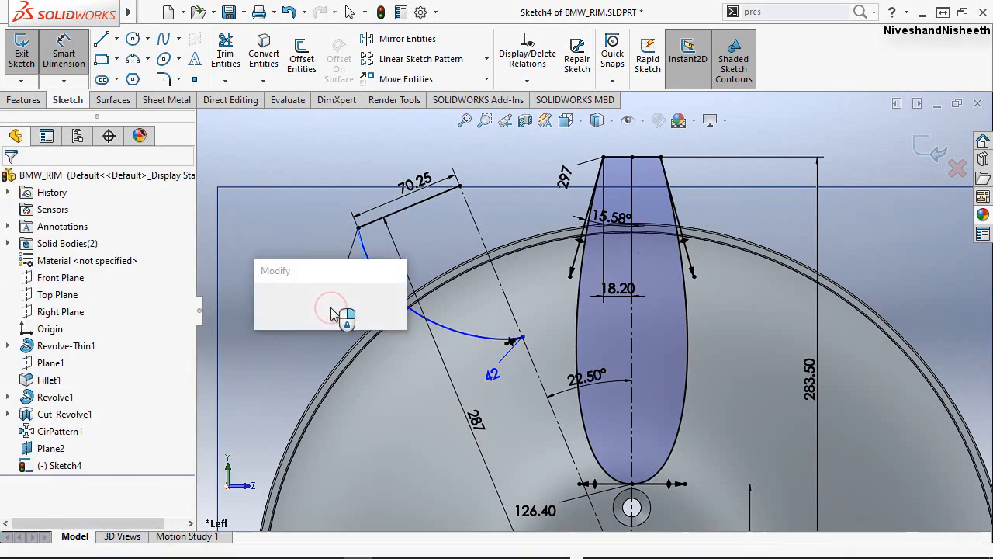
pyautogui.write('320')
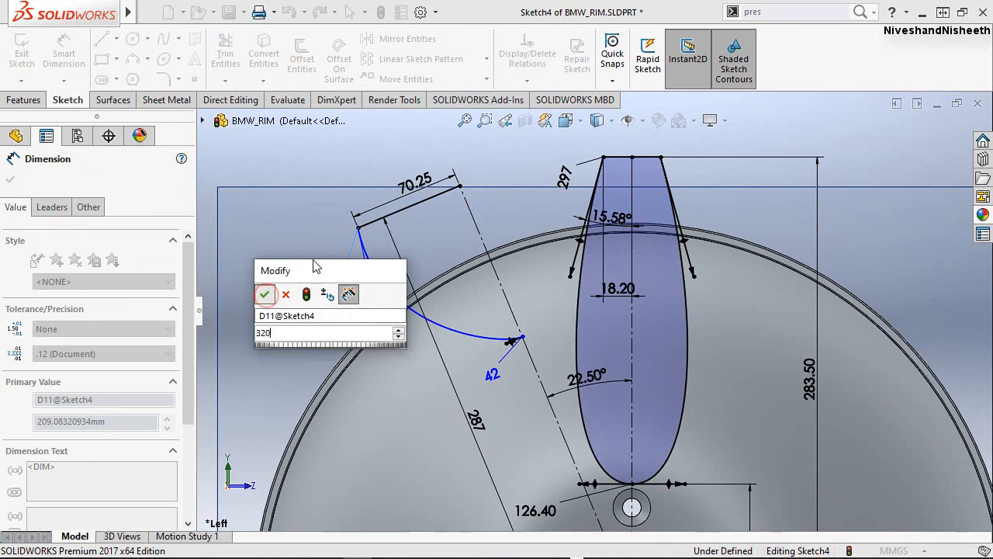
pyautogui.click(264, 295)
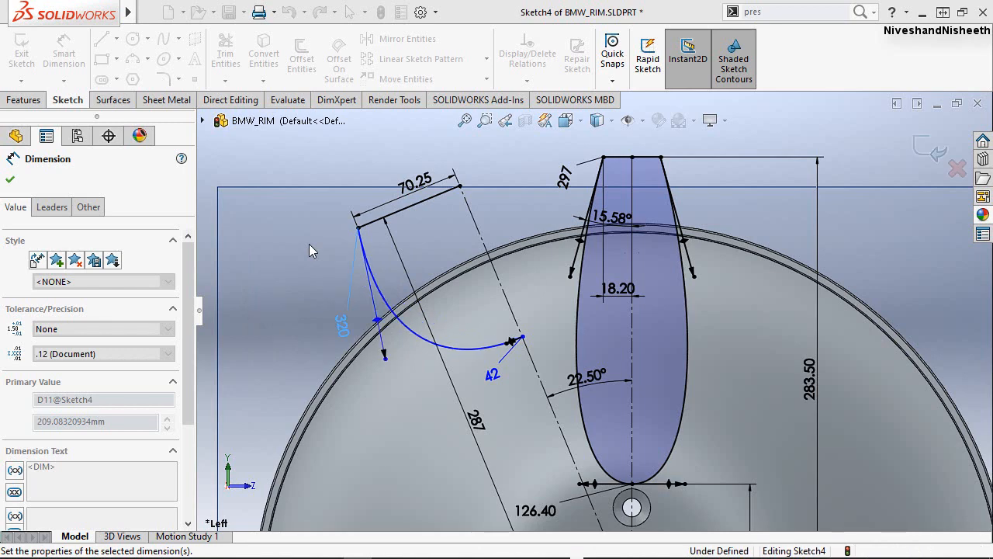
pyautogui.click(307, 171)
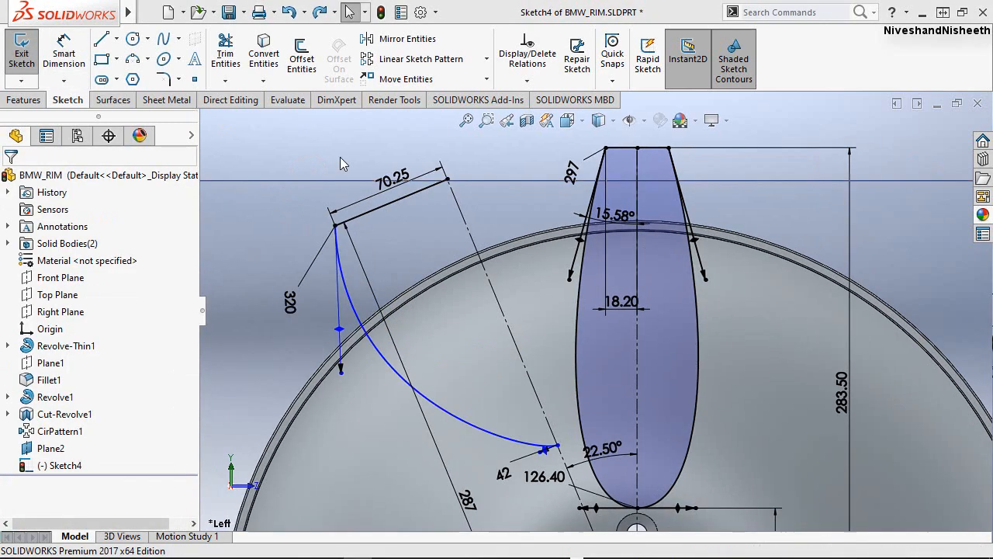
# Flatten the spline's upper part by swinging its upper tangent handle inward toward the inclined centerline.
pyautogui.click(339, 330)
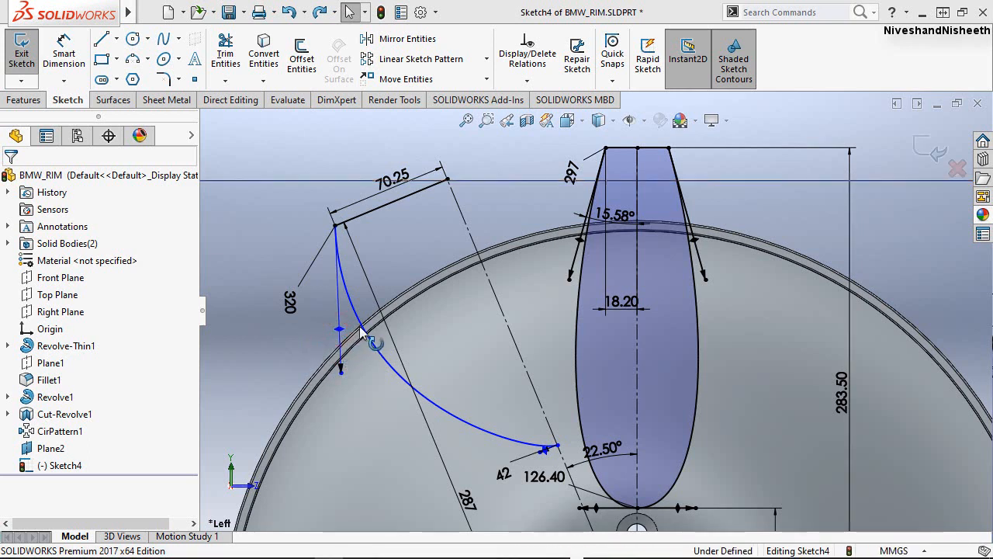
pyautogui.moveTo(375, 326)
pyautogui.mouseDown()
pyautogui.moveTo(390, 332)
pyautogui.moveTo(388, 323)
pyautogui.mouseUp()
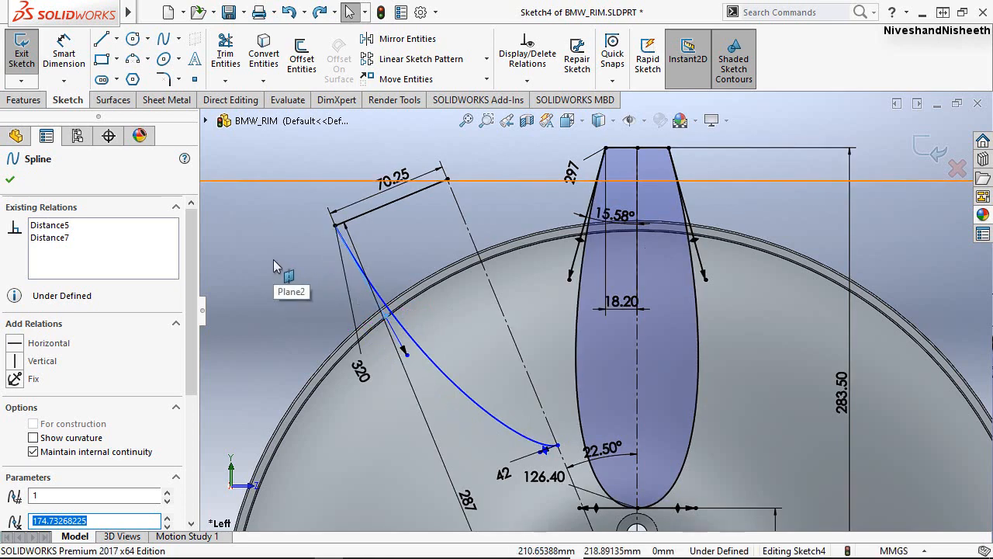
pyautogui.click(273, 266)
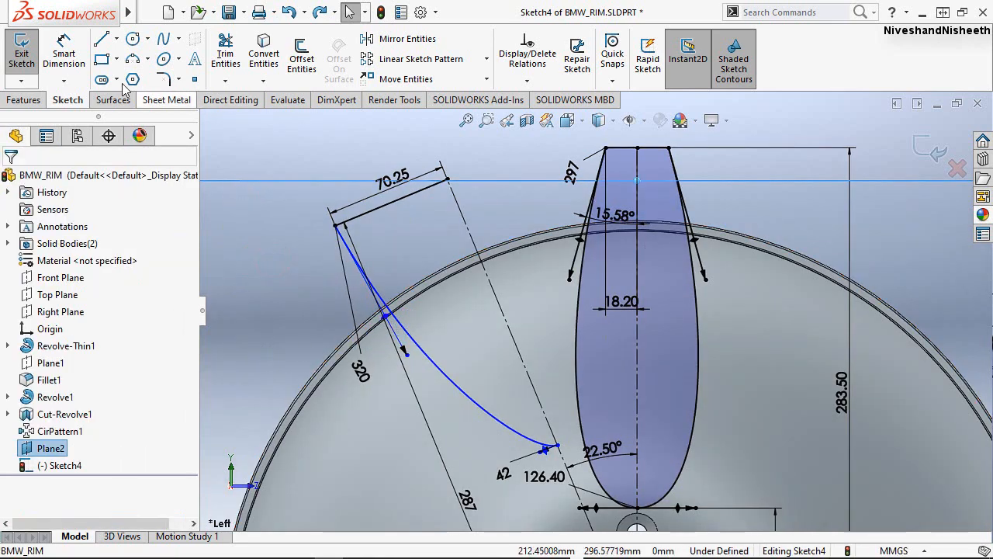
# Dimension the angle between the inclined centerline and the spline's upper tangent handle as 20.22°.
pyautogui.click(65, 53)
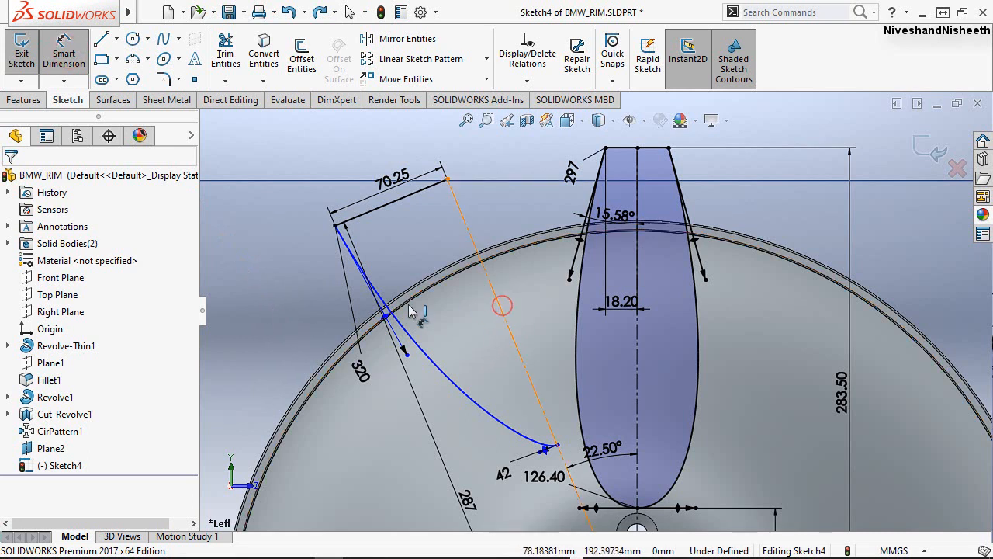
pyautogui.click(385, 315)
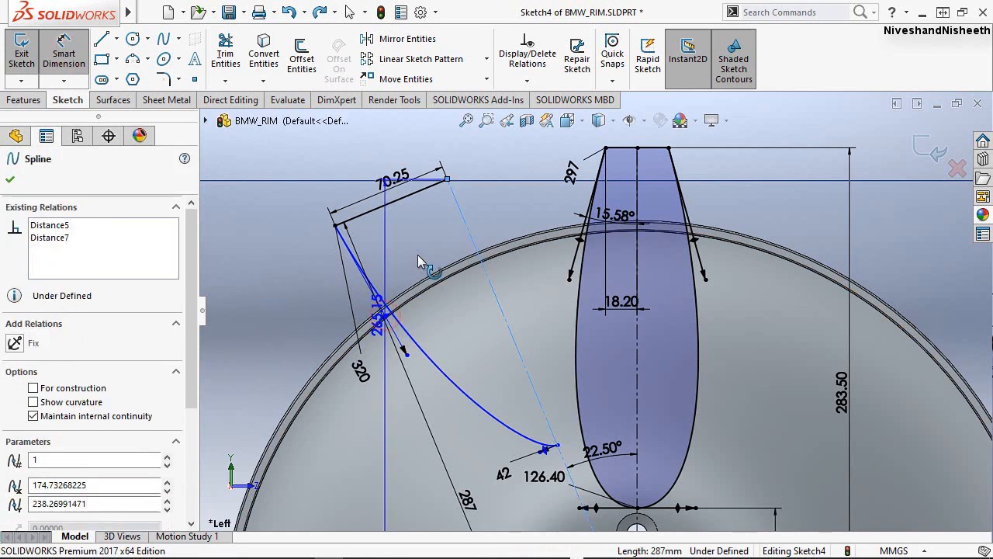
pyautogui.click(416, 256)
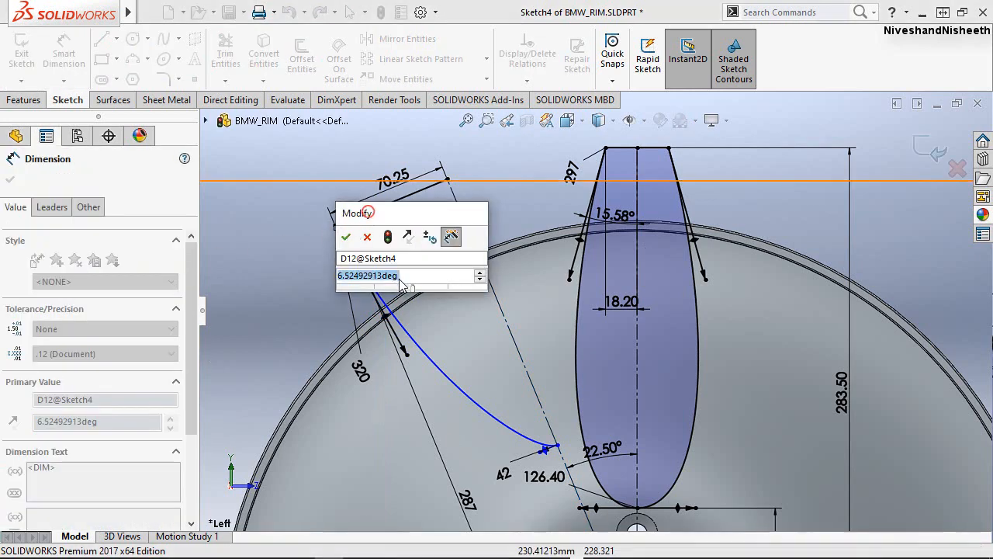
pyautogui.write('2')
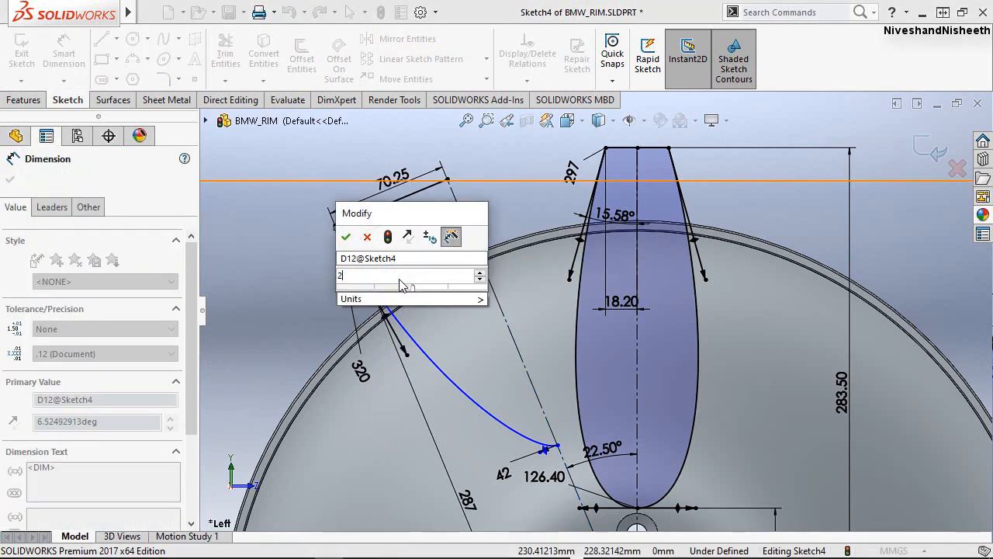
pyautogui.write('0.22')
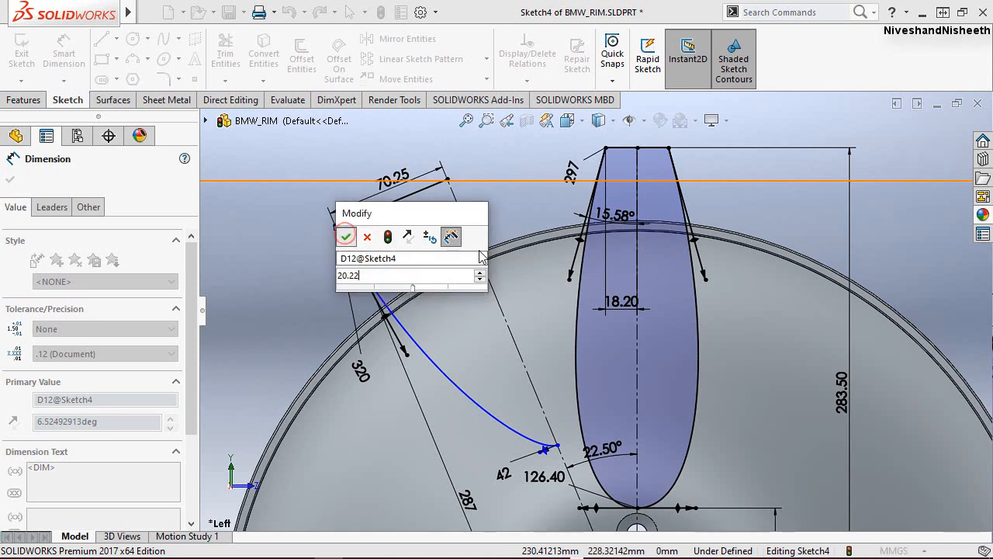
pyautogui.click(347, 239)
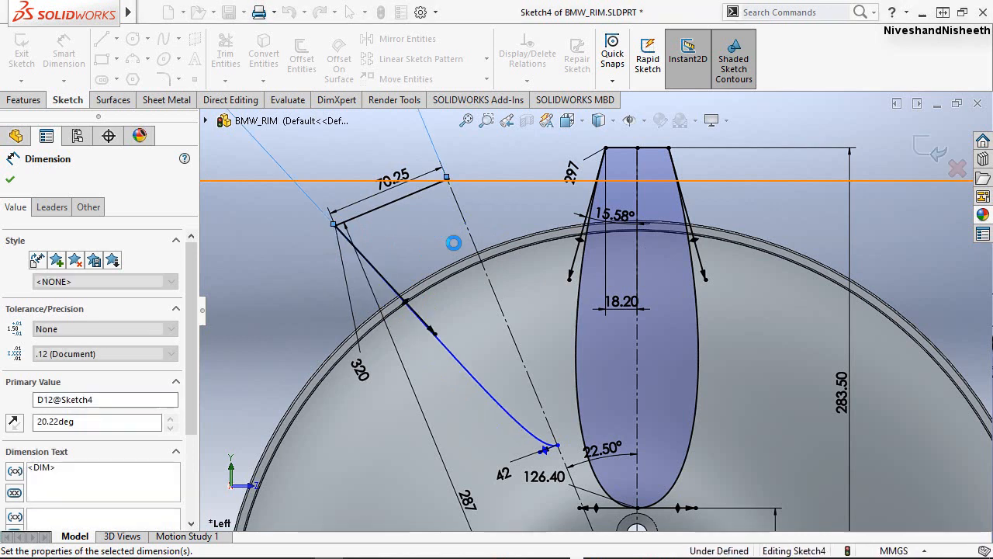
pyautogui.click(499, 166)
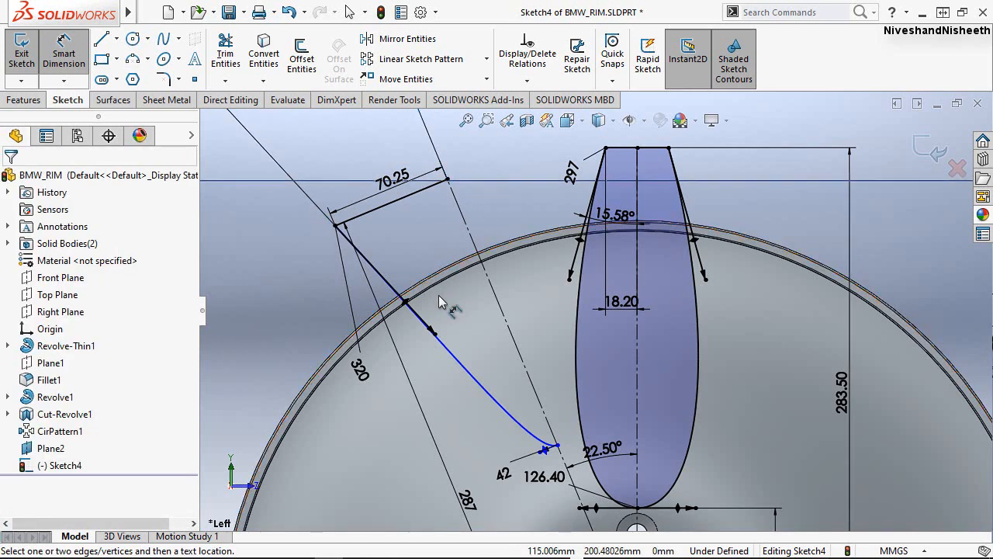
# Reposition the 20.22° angle dimension so it sits between the handle and the centerline, just below the 70.25 mm line.
pyautogui.scroll(-3, 479, 310)
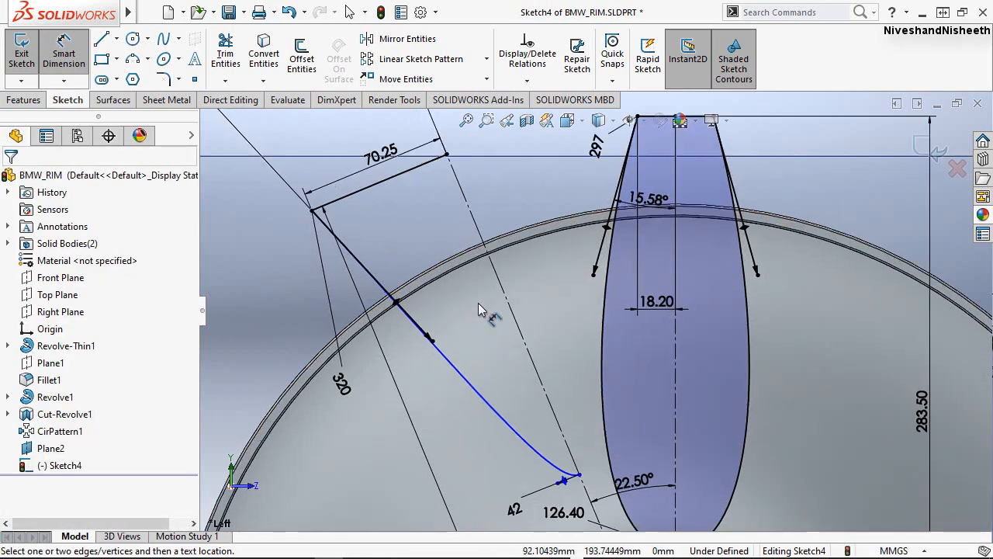
pyautogui.scroll(3, 431, 355)
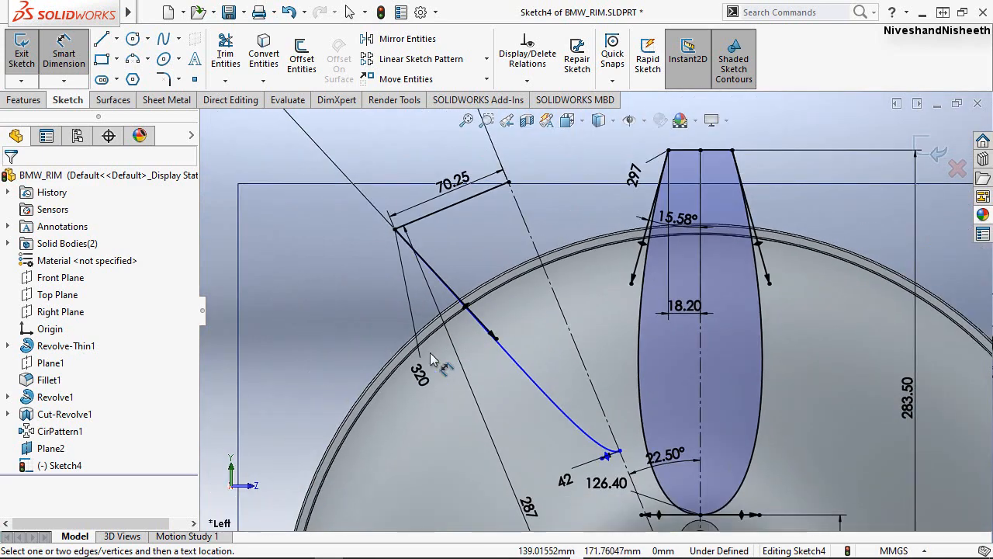
pyautogui.press('Escape')
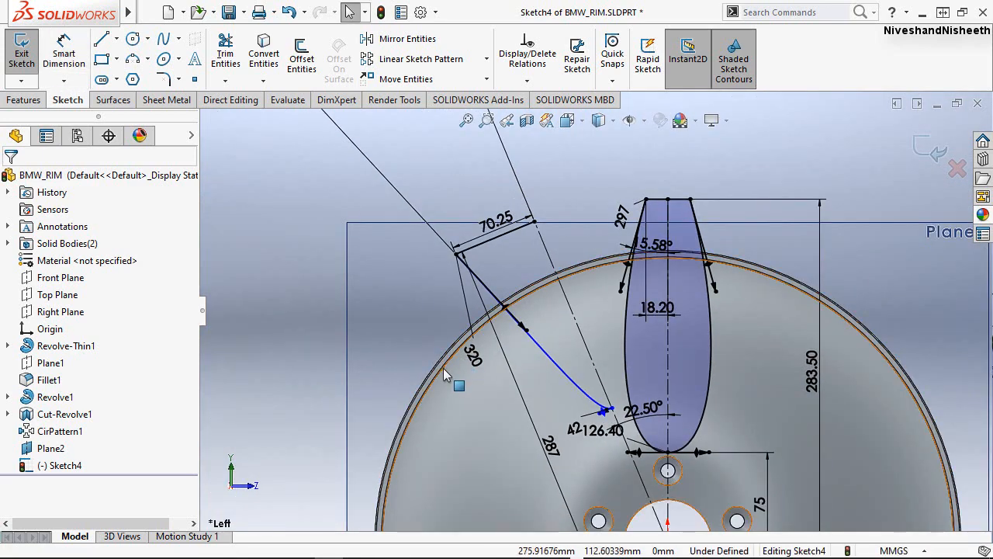
pyautogui.scroll(4, 441, 372)
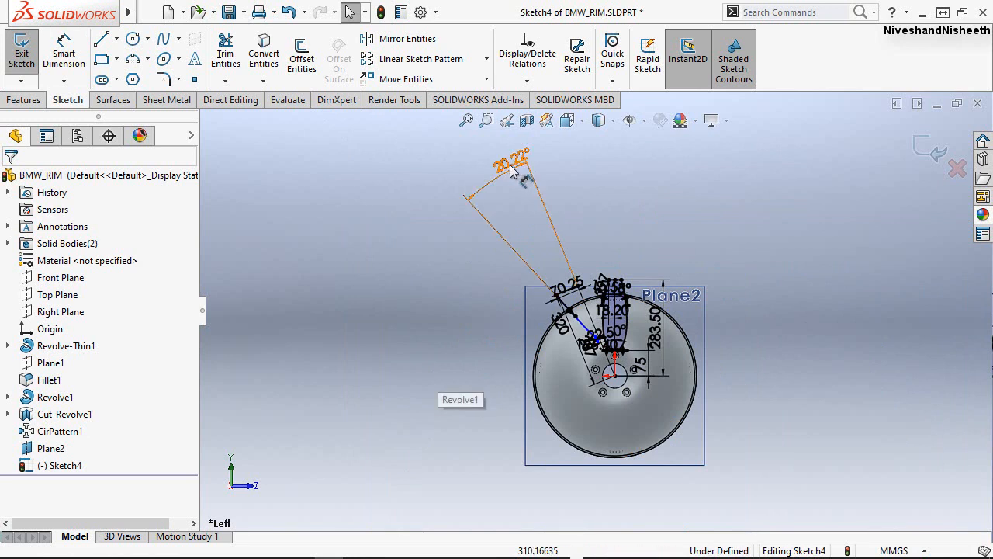
pyautogui.moveTo(509, 164); pyautogui.dragTo(581, 312)
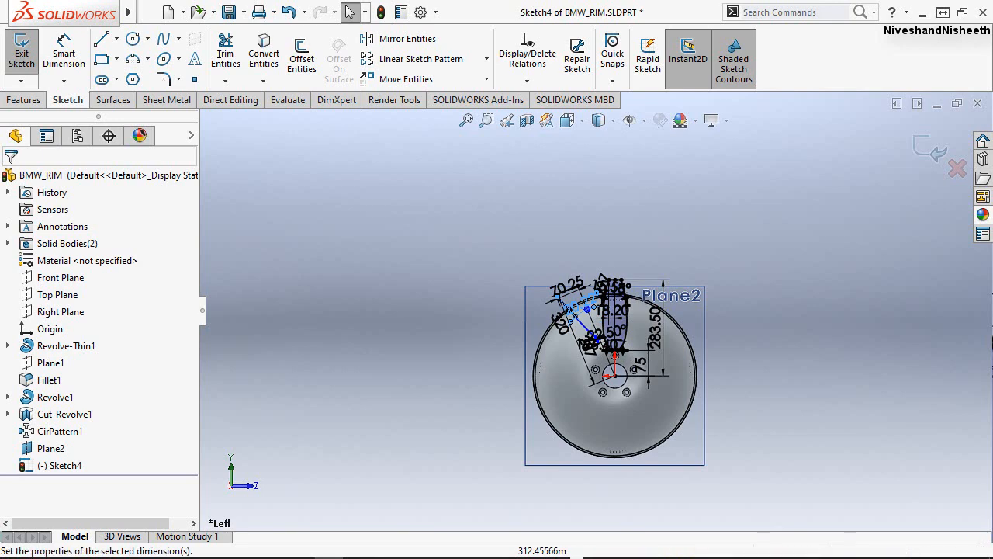
pyautogui.scroll(1, 651, 309)
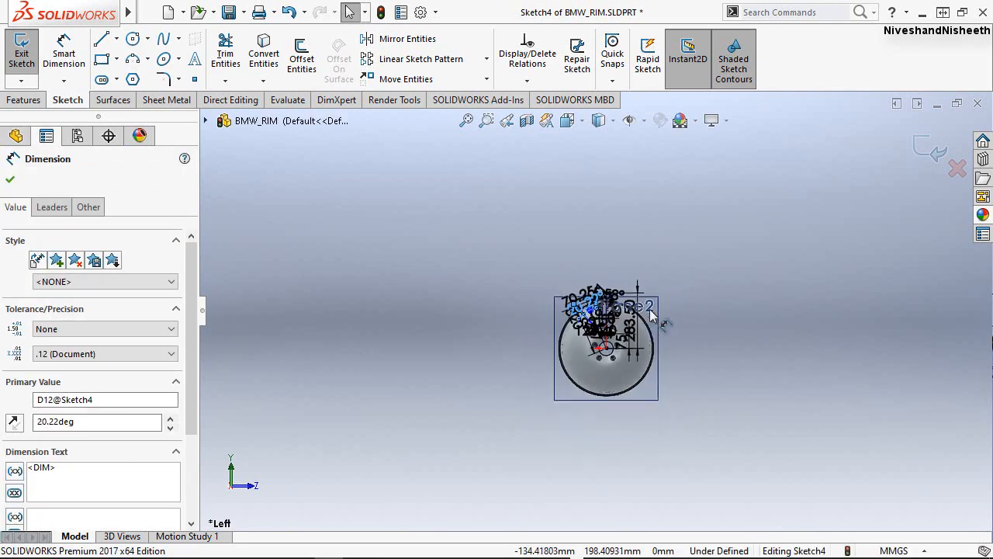
pyautogui.scroll(-5, 648, 318)
pyautogui.scroll(-4, 504, 308)
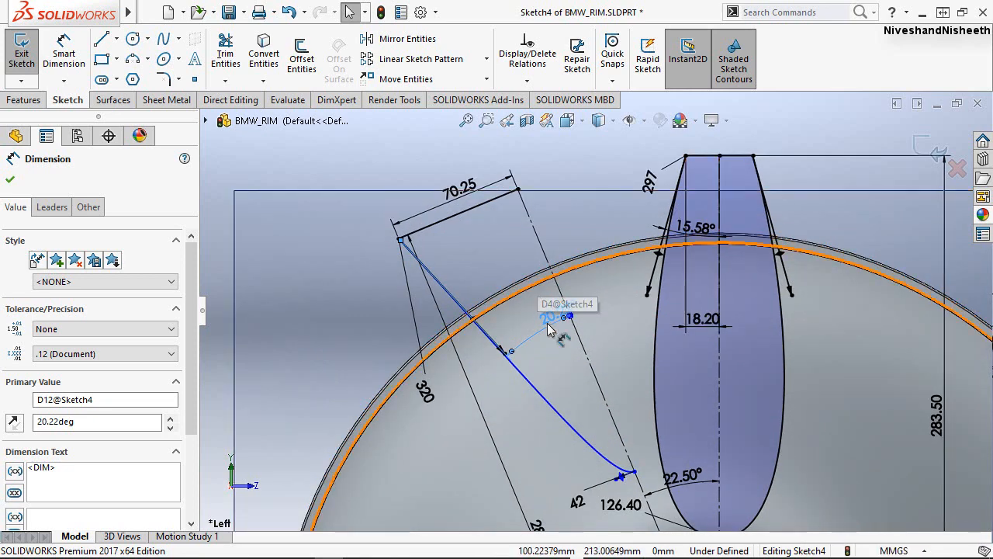
pyautogui.moveTo(547, 321); pyautogui.dragTo(481, 260)
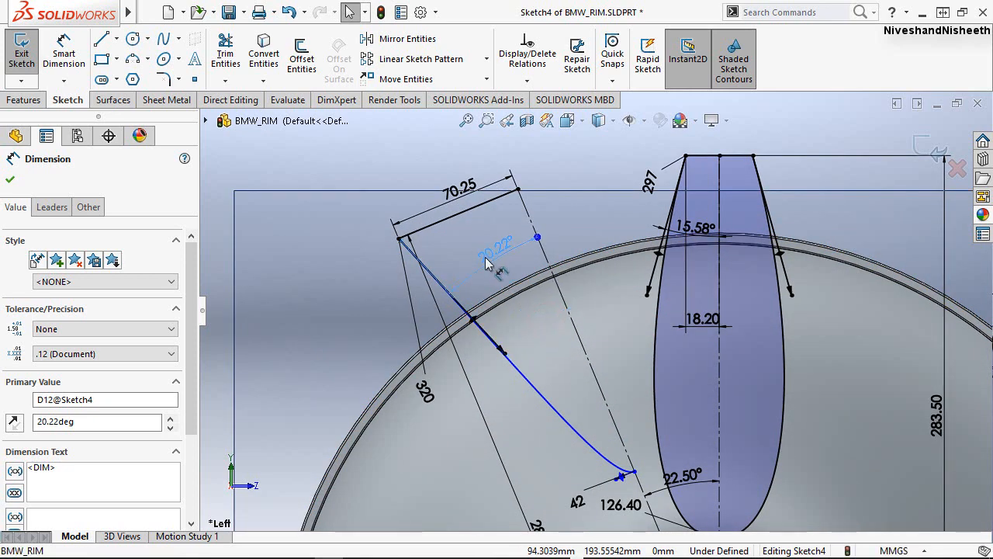
pyautogui.click(400, 174)
pyautogui.keyDown('ctrl'); pyautogui.moveTo(391, 160); pyautogui.dragTo(342, 145, button='middle'); pyautogui.keyUp('ctrl')
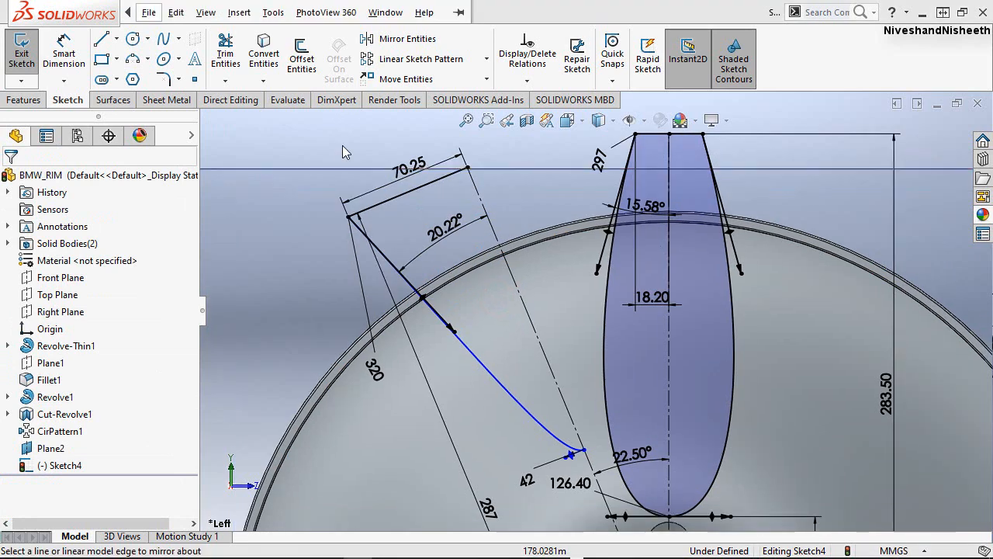
# Dimension the distance along the inclined centerline from its upper end to the spline's lower endpoint as 143 mm.
pyautogui.rightClick(346, 152)
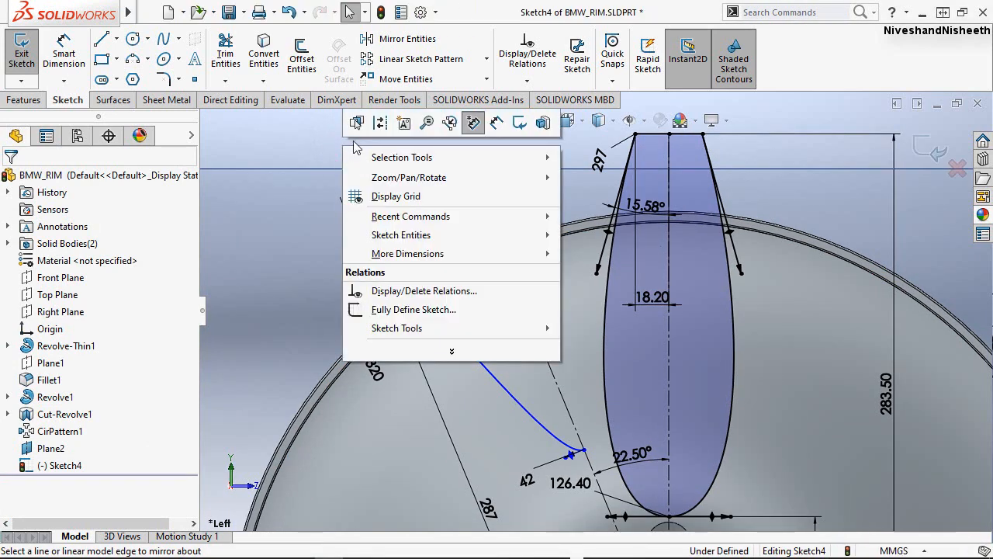
pyautogui.click(497, 126)
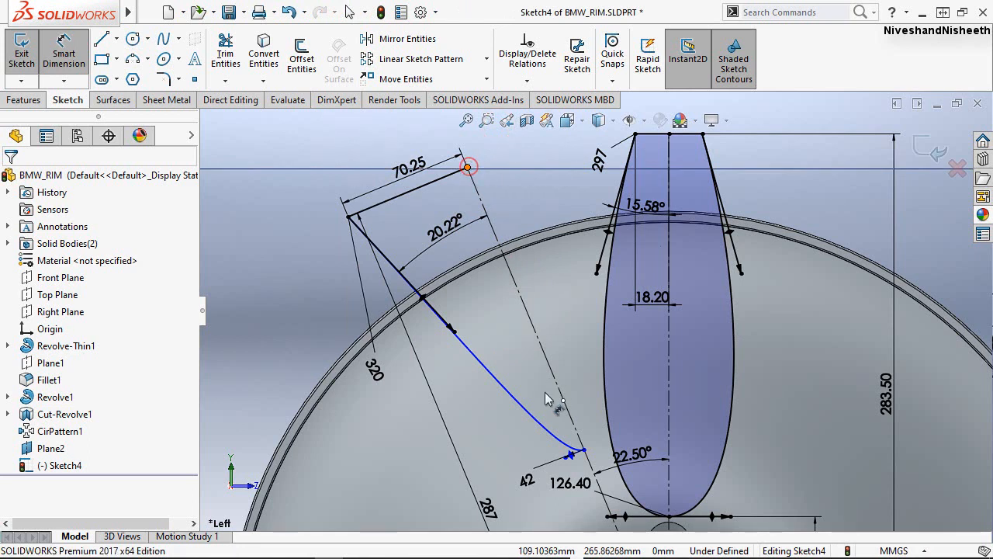
pyautogui.click(467, 166)
pyautogui.click(583, 450)
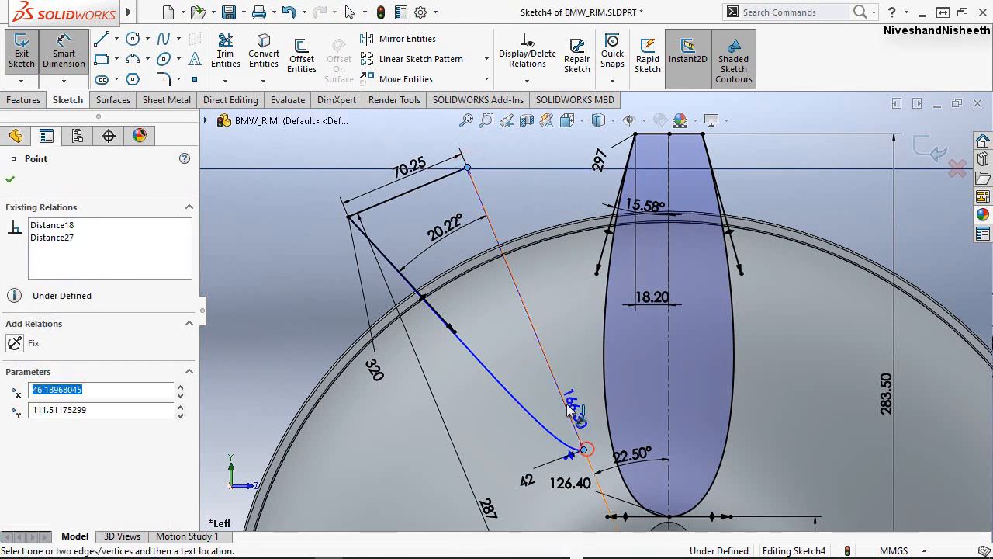
pyautogui.click(560, 353)
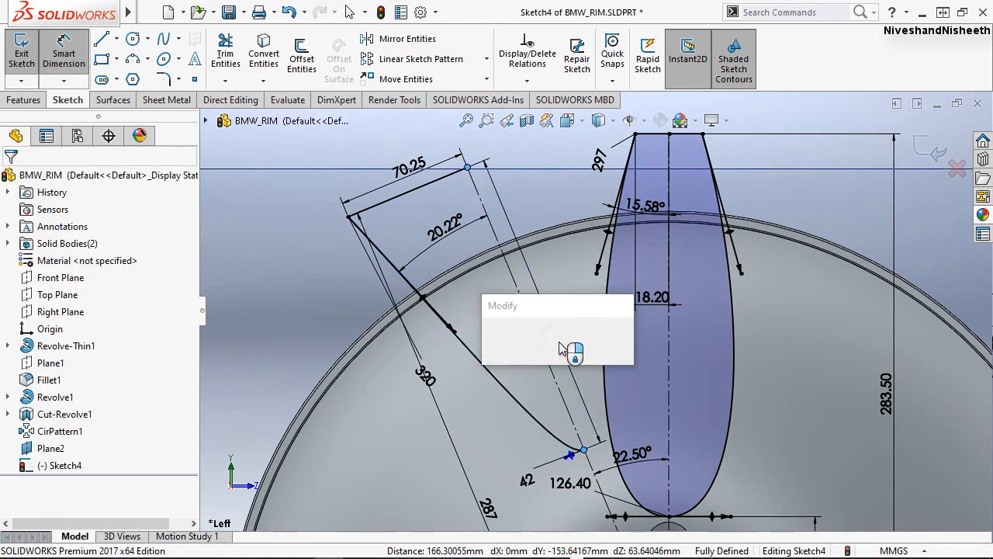
pyautogui.write('14')
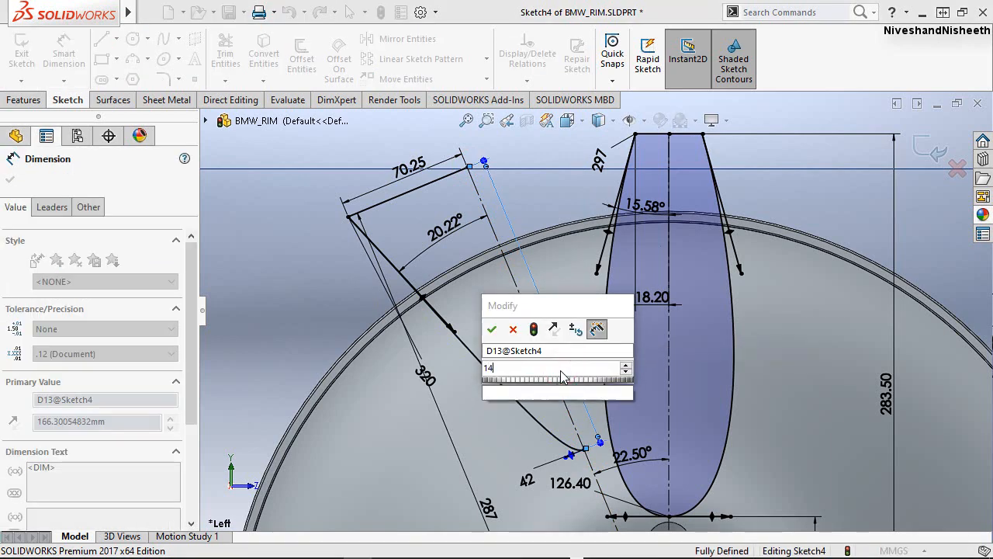
pyautogui.write('3')
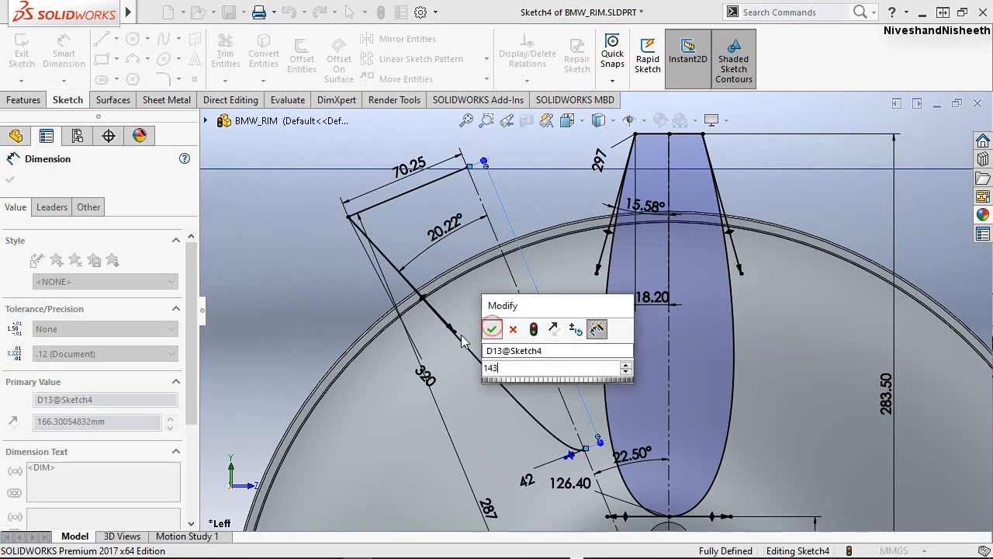
pyautogui.press('Escape')
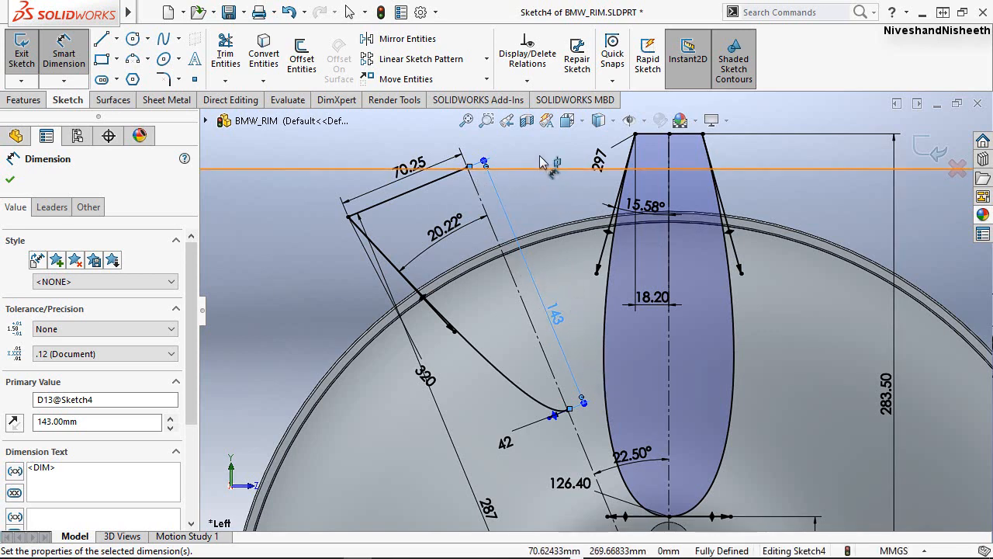
pyautogui.press('Escape')
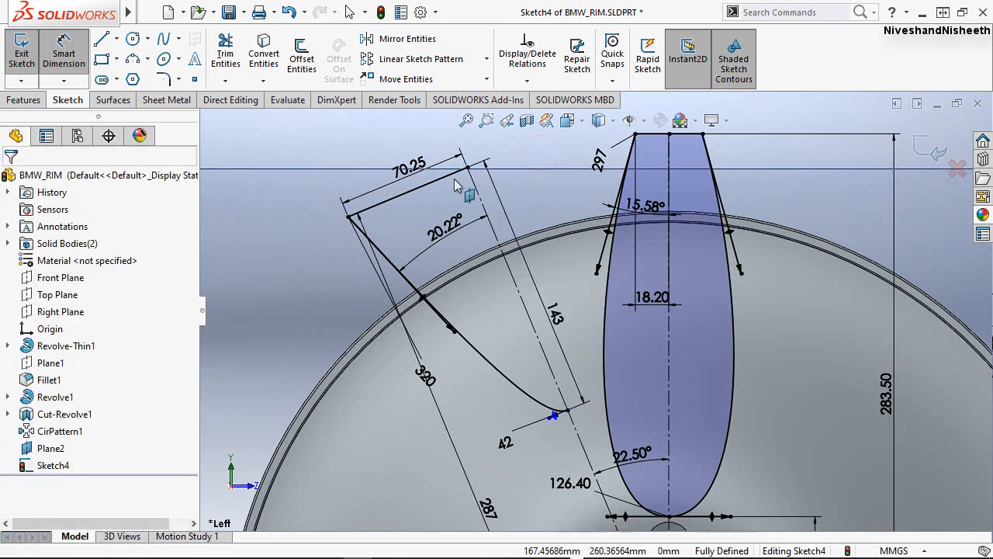
pyautogui.press('Escape')
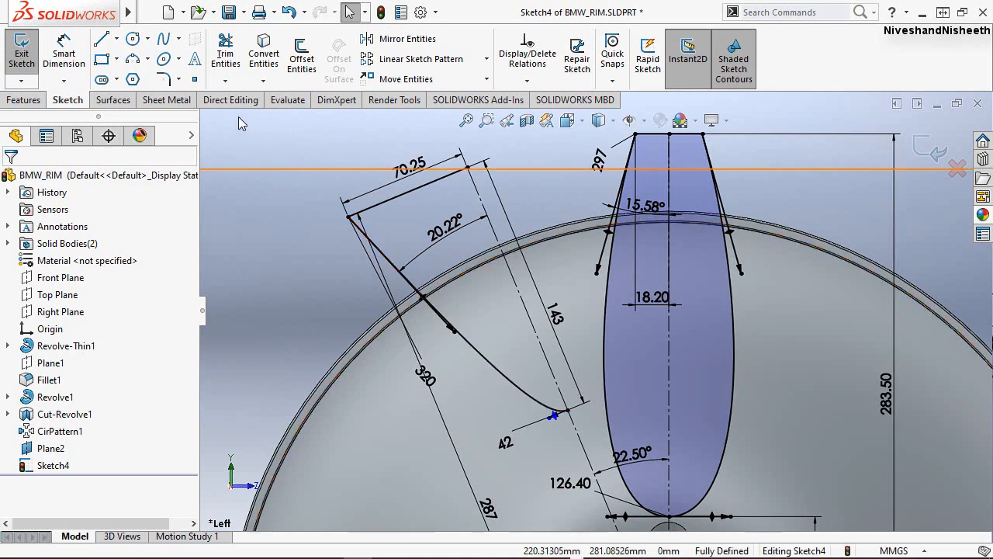
# Mirror the 70.25 mm top line and the spline about the inclined centerline to close the second spoke profile.
pyautogui.click(395, 43)
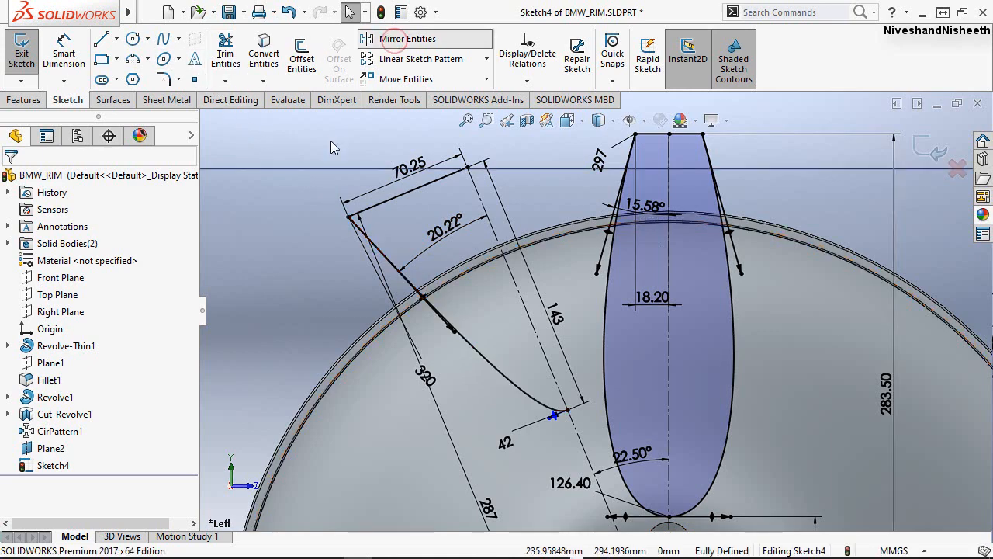
pyautogui.click(401, 201)
pyautogui.click(485, 365)
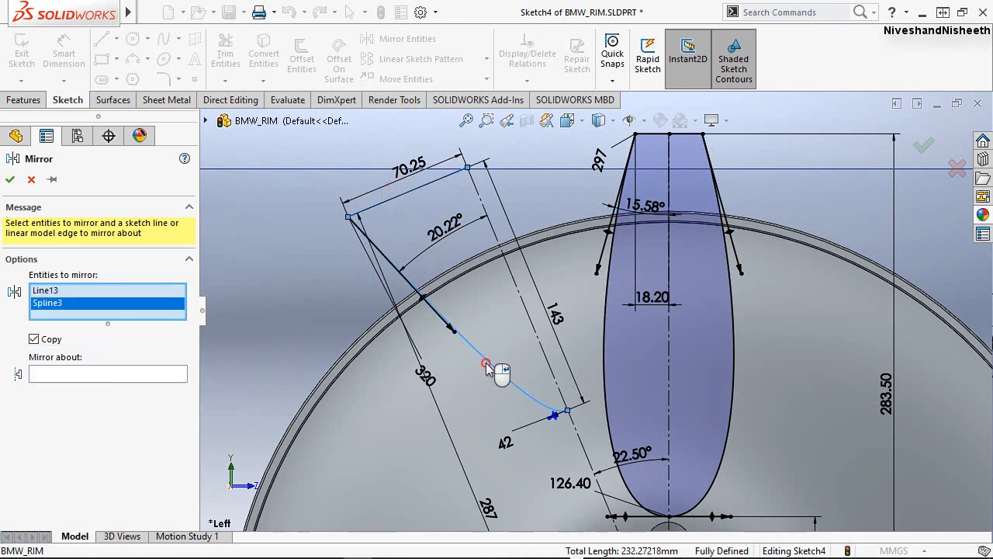
pyautogui.click(113, 376)
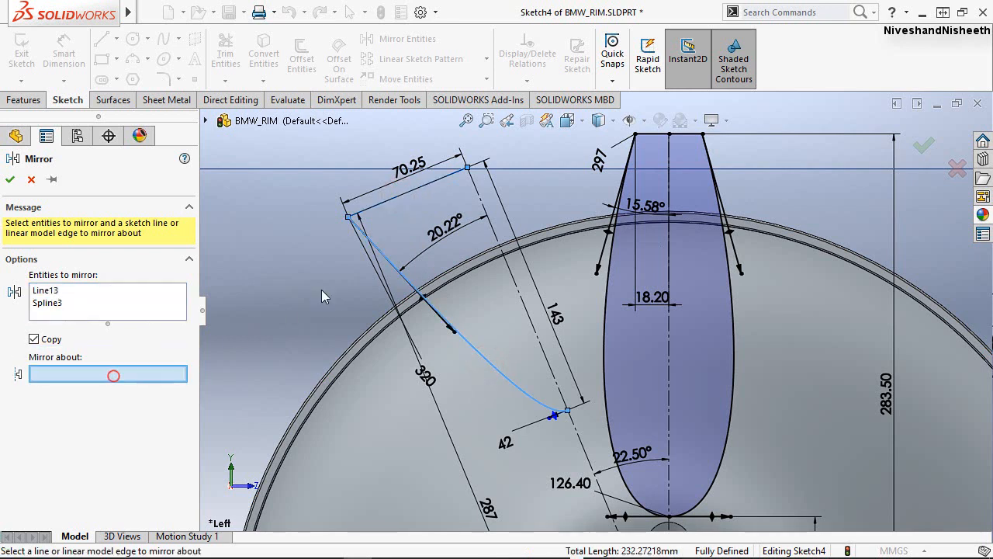
pyautogui.click(495, 237)
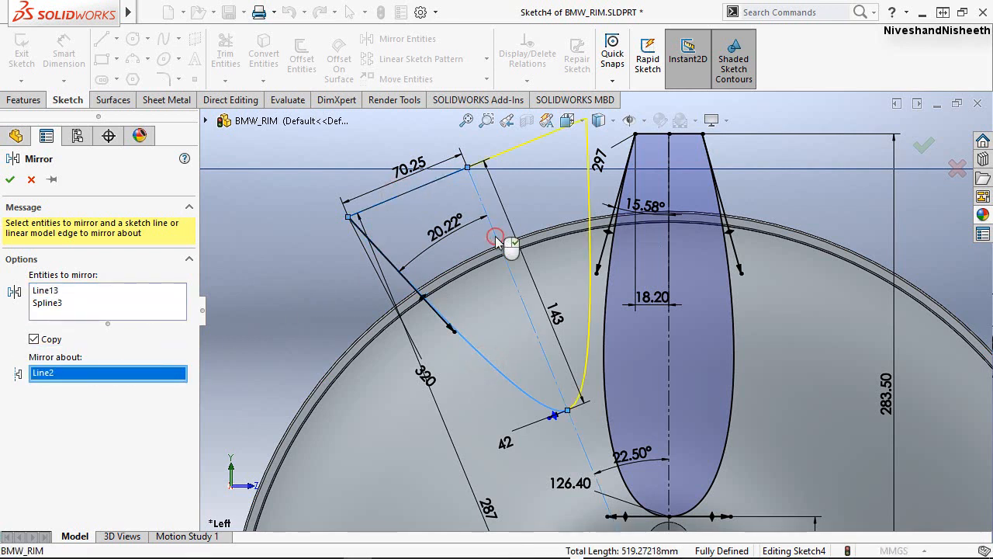
pyautogui.click(11, 180)
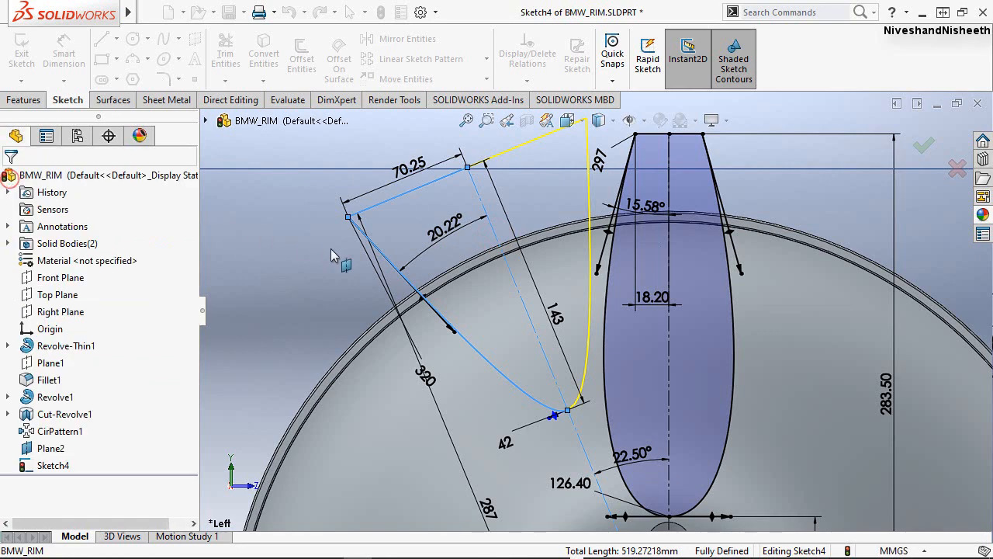
pyautogui.click(358, 152)
# Exit the spoke sketch and orient the rim to an isometric-like view showing both profiles over the front face.
pyautogui.scroll(3, 397, 198)
pyautogui.scroll(-3, 398, 156)
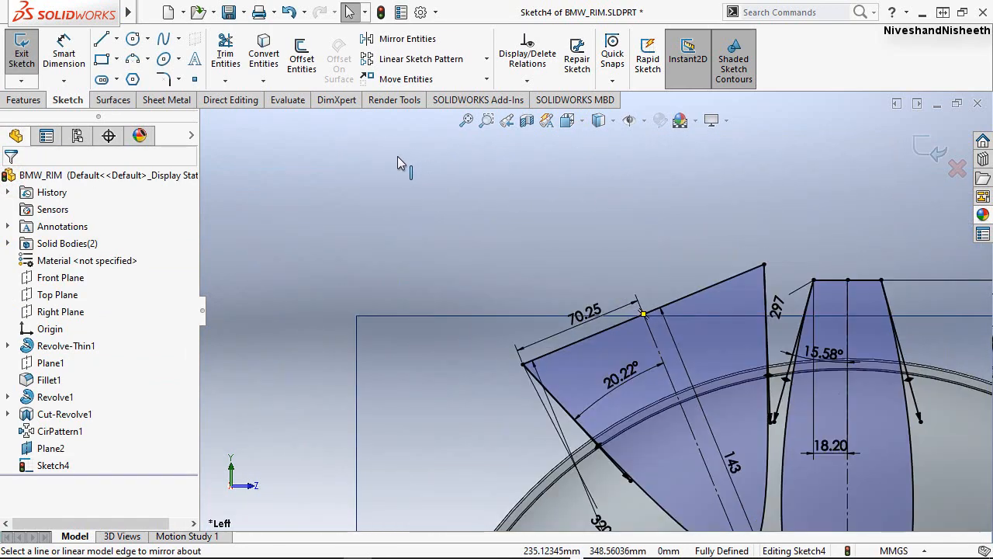
pyautogui.scroll(3, 396, 157)
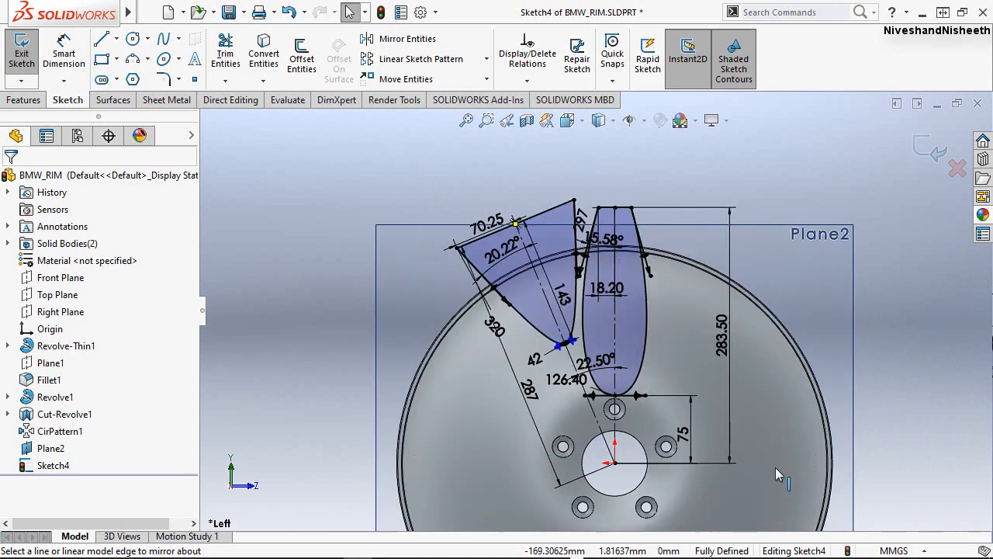
pyautogui.scroll(-1, 775, 467)
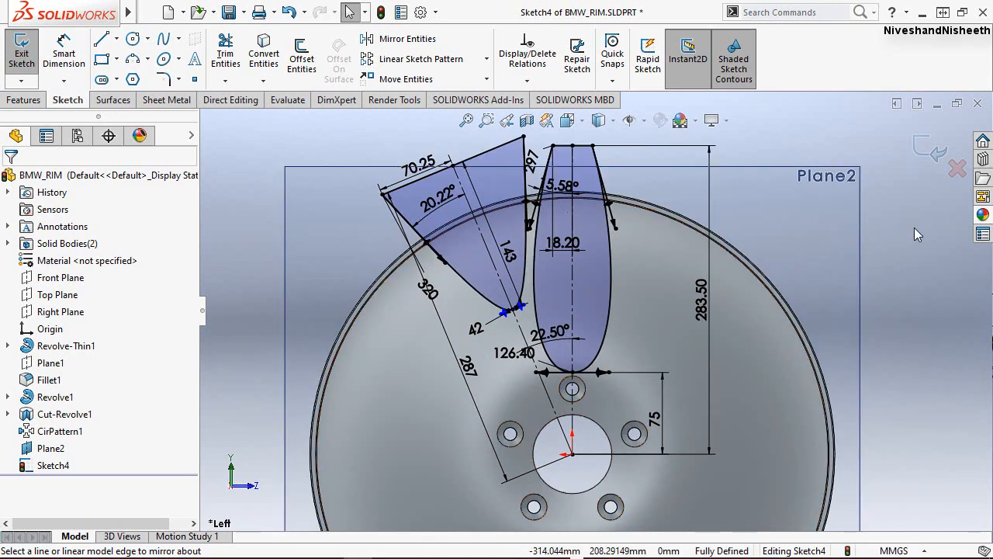
pyautogui.click(935, 152)
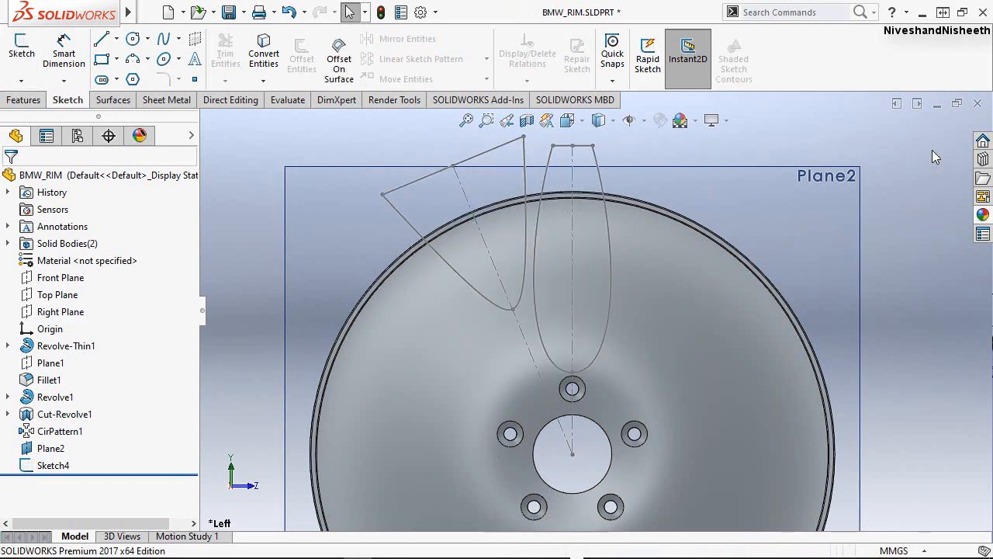
pyautogui.moveTo(593, 252); pyautogui.dragTo(561, 329, button='middle')
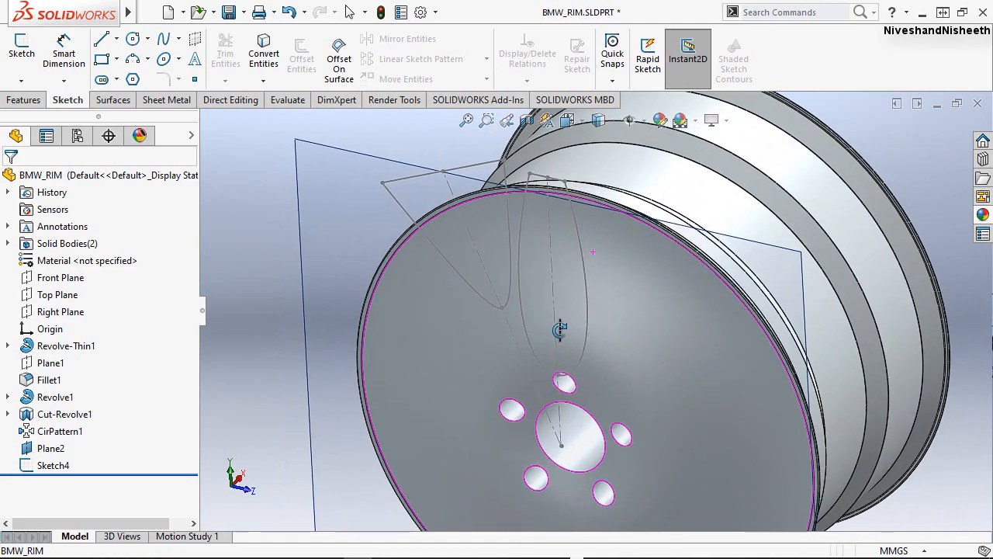
pyautogui.click(580, 122)
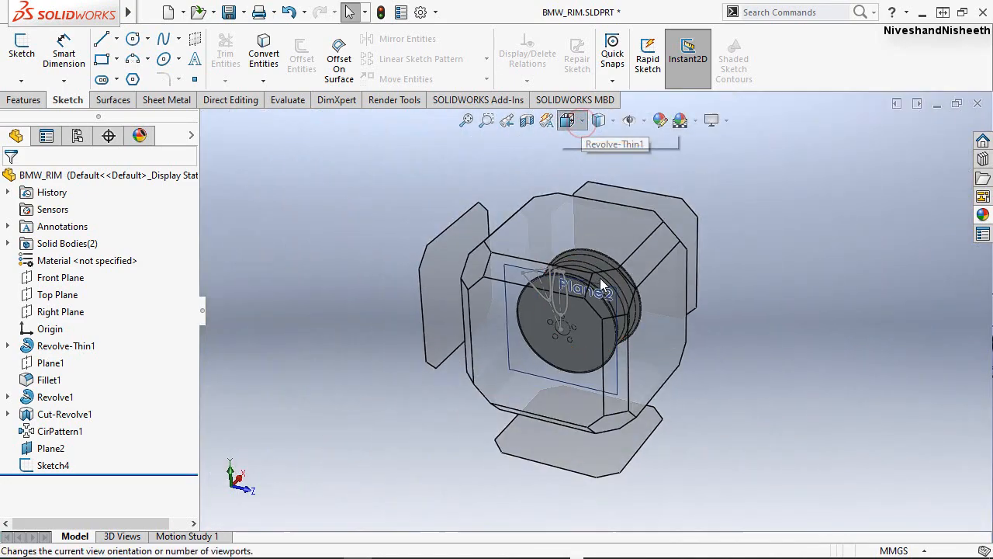
pyautogui.click(602, 303)
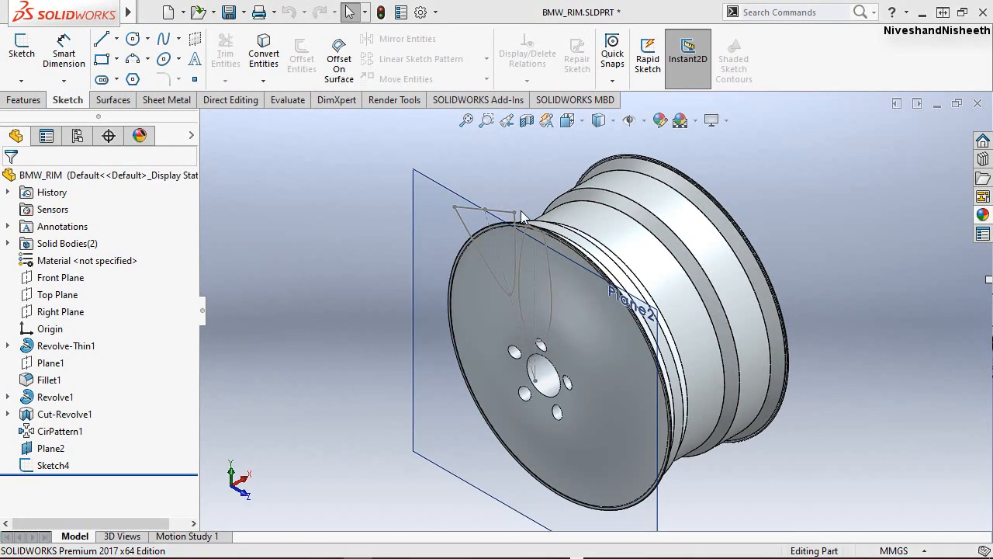
pyautogui.scroll(-2, 521, 210)
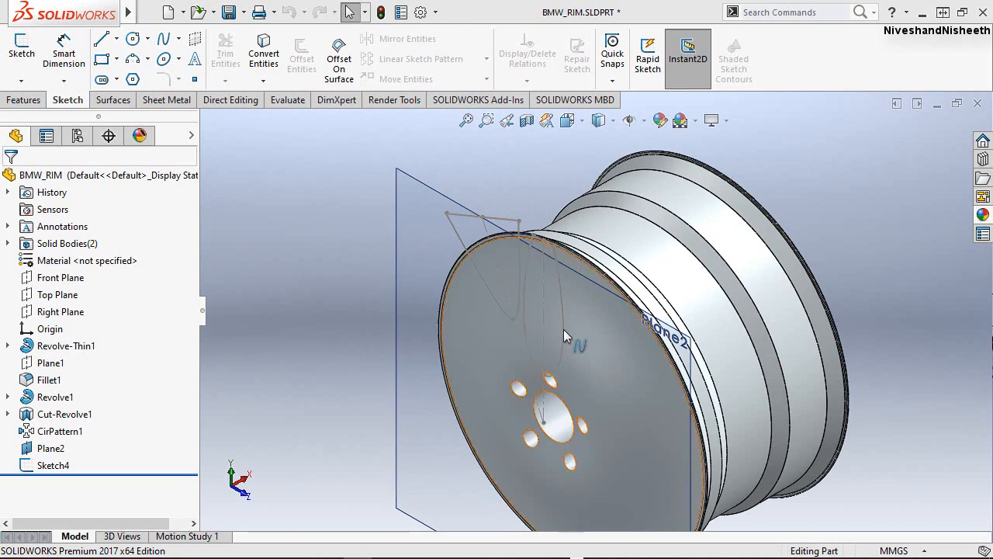
pyautogui.scroll(-2, 563, 329)
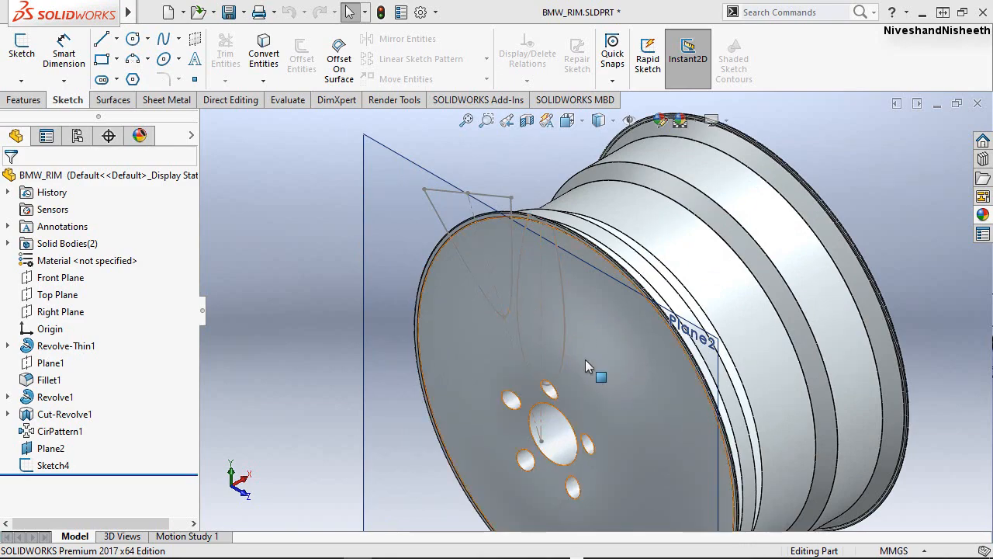
pyautogui.moveTo(566, 364); pyautogui.dragTo(620, 381, button='middle')
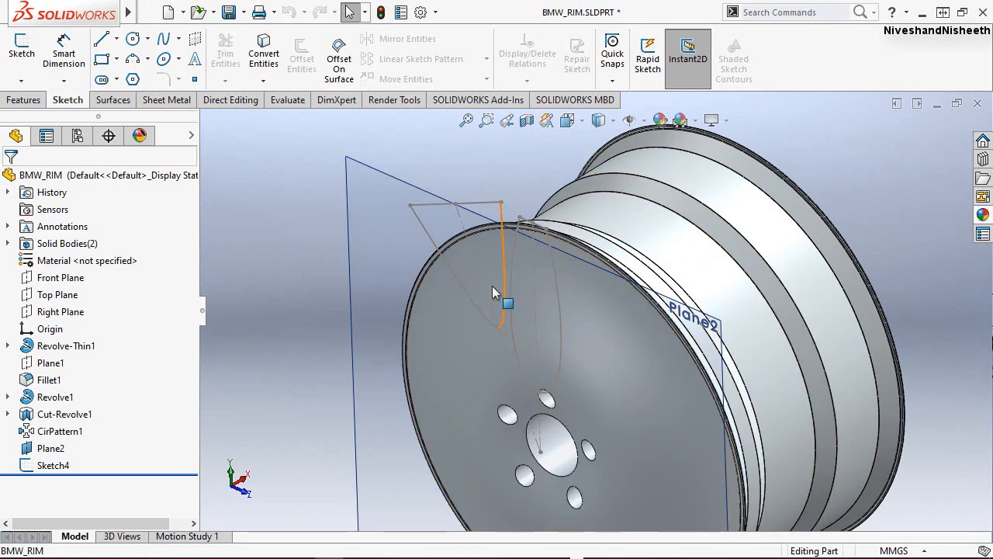
# Expand the part's solid bodies and examine which geometry belongs to the CirPattern1 body.
pyautogui.click(27, 99)
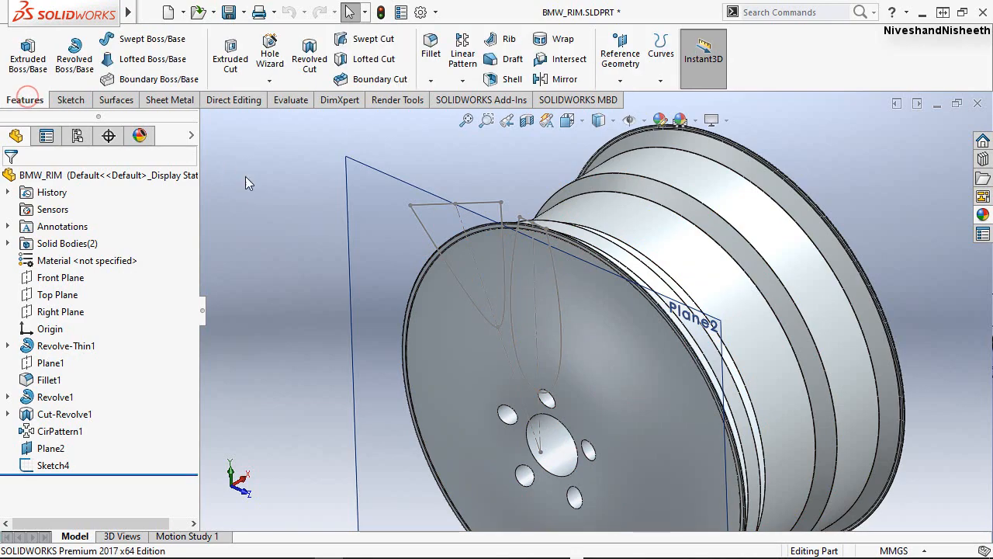
pyautogui.click(7, 243)
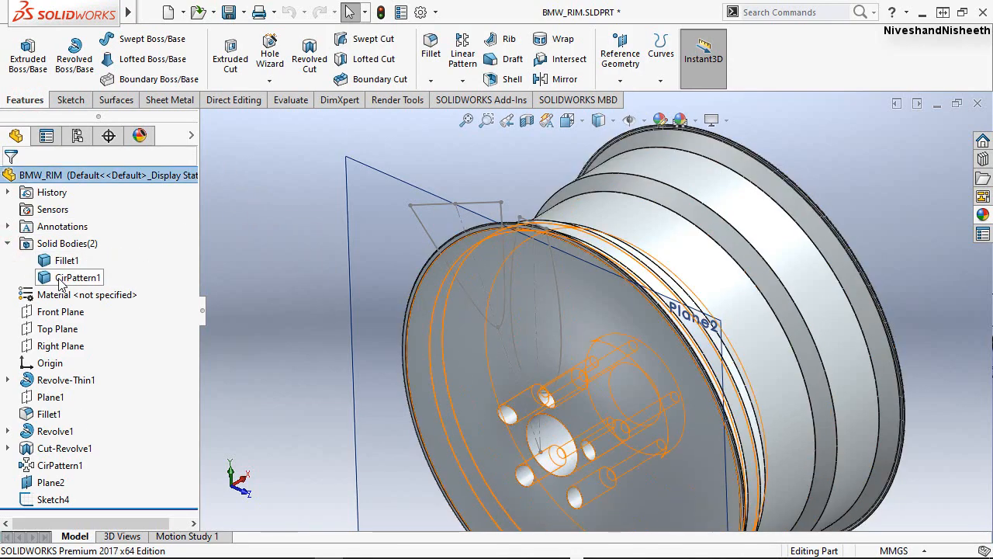
pyautogui.click(249, 250)
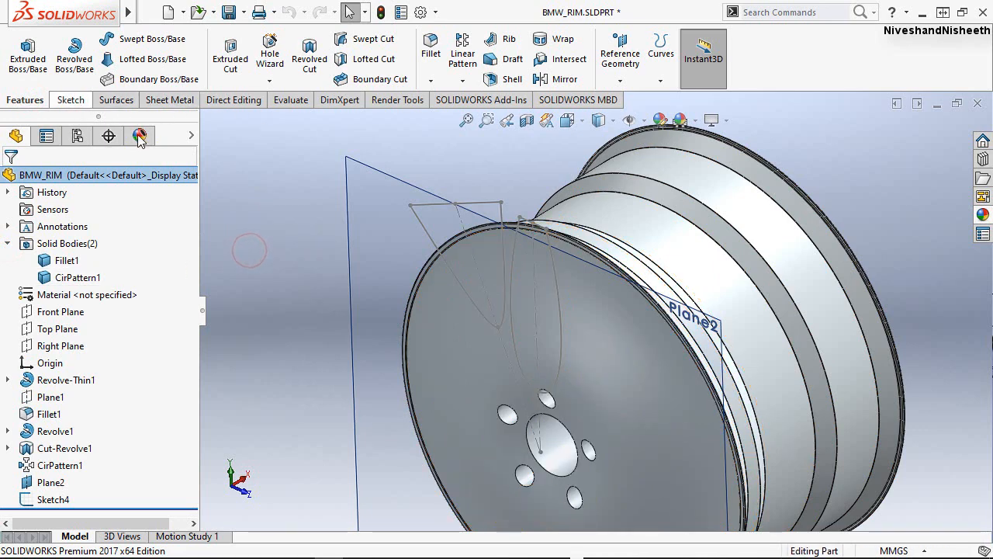
# Start an Extruded Cut using both closed spoke profiles, the inclined one and the vertical one, as contours.
pyautogui.click(233, 62)
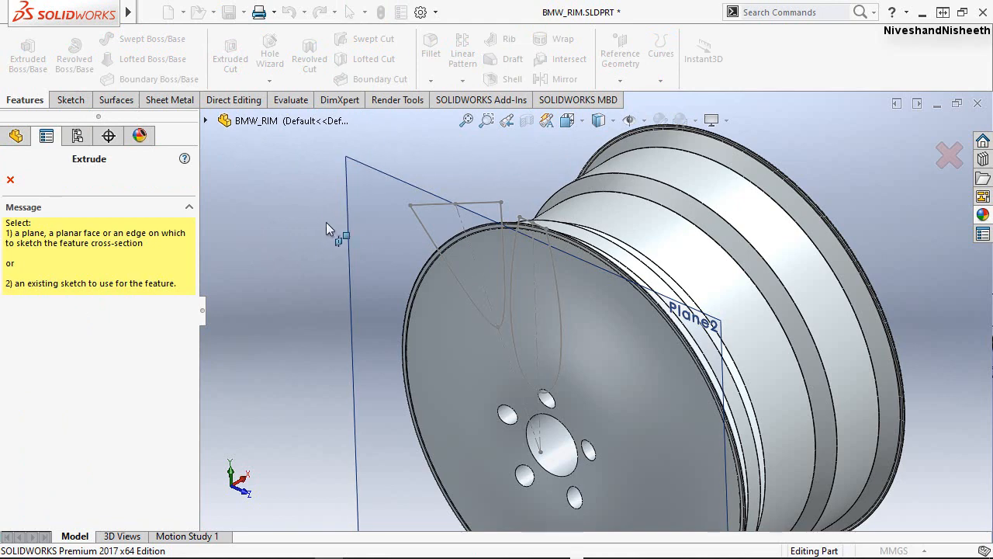
pyautogui.click(423, 225)
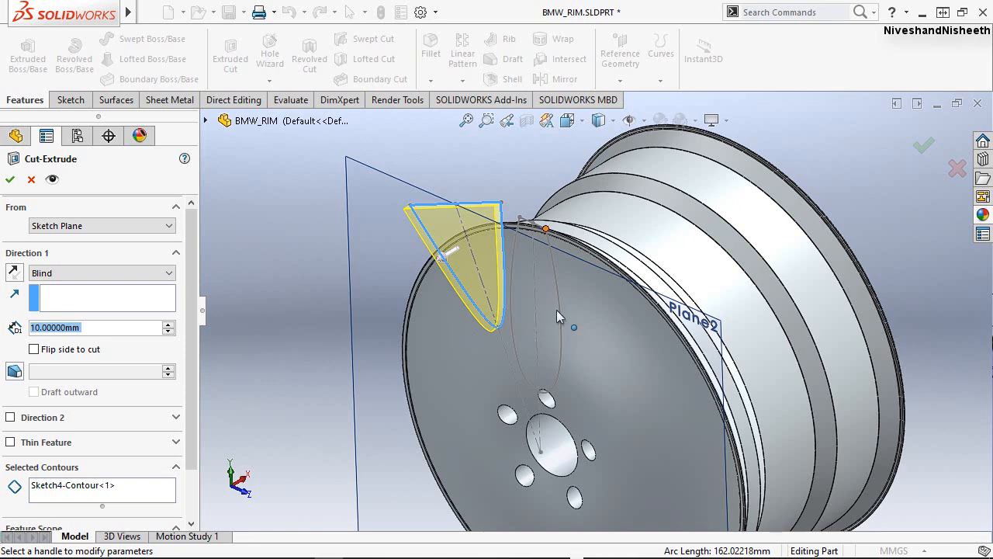
pyautogui.click(89, 499)
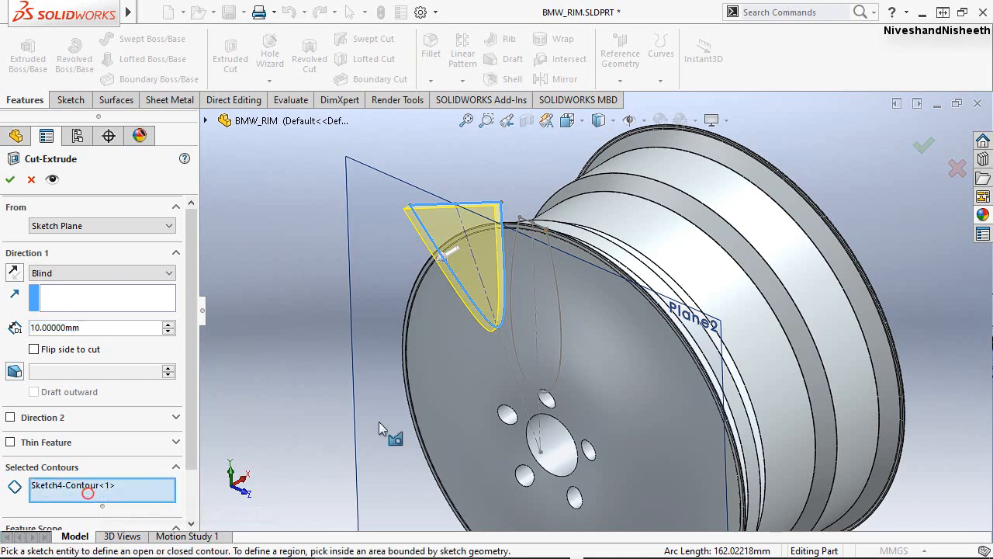
pyautogui.click(554, 324)
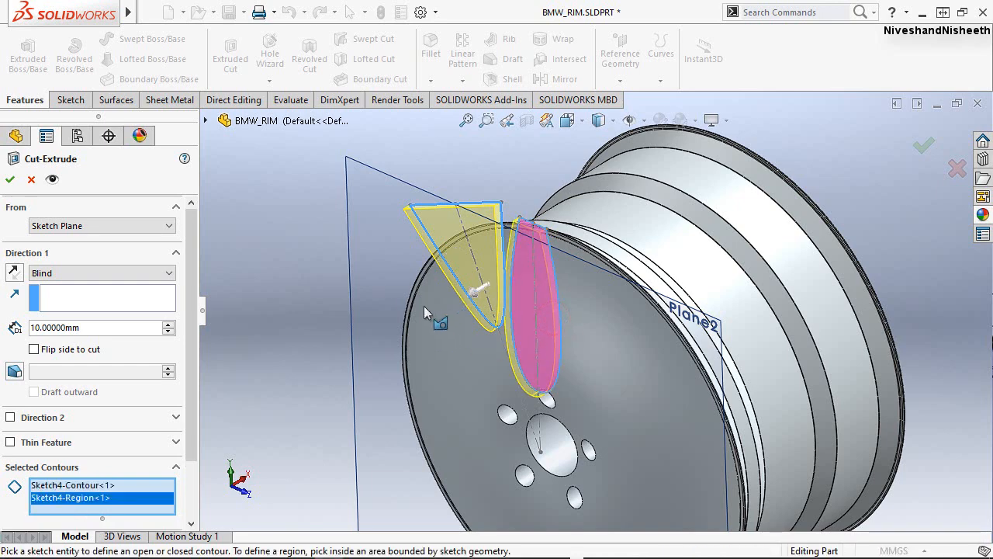
# Reverse the cut direction into the rim and set its blind depth to 143 mm.
pyautogui.click(12, 273)
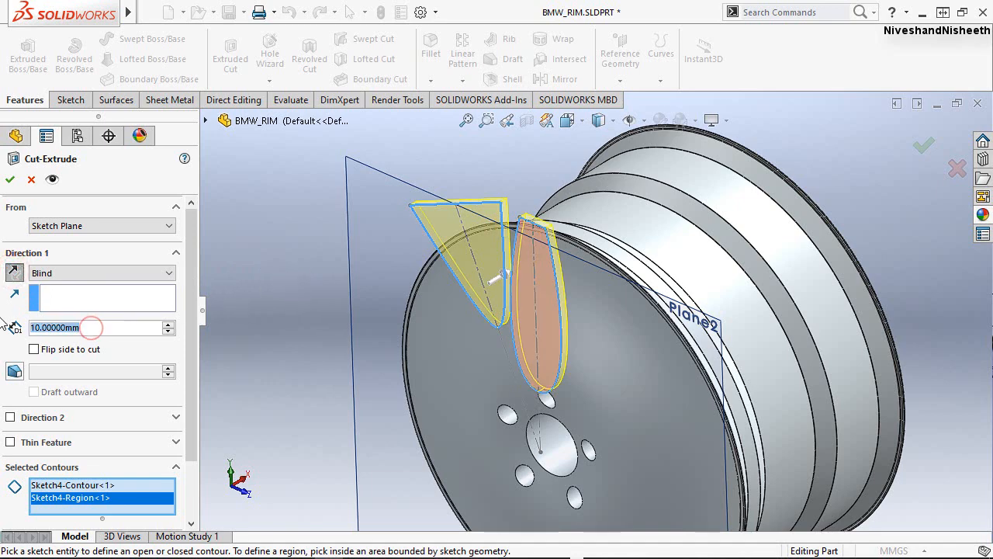
pyautogui.write('143')
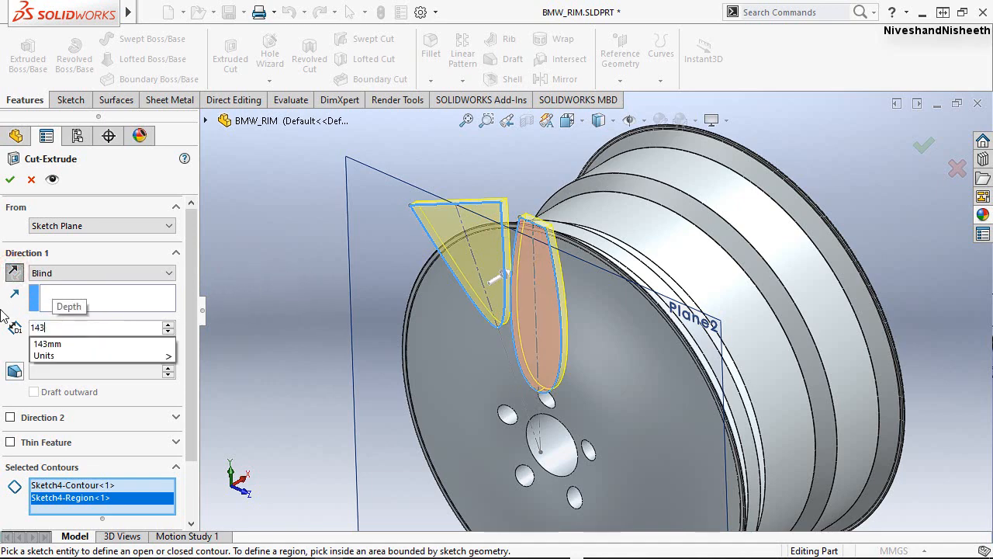
pyautogui.press('Return')
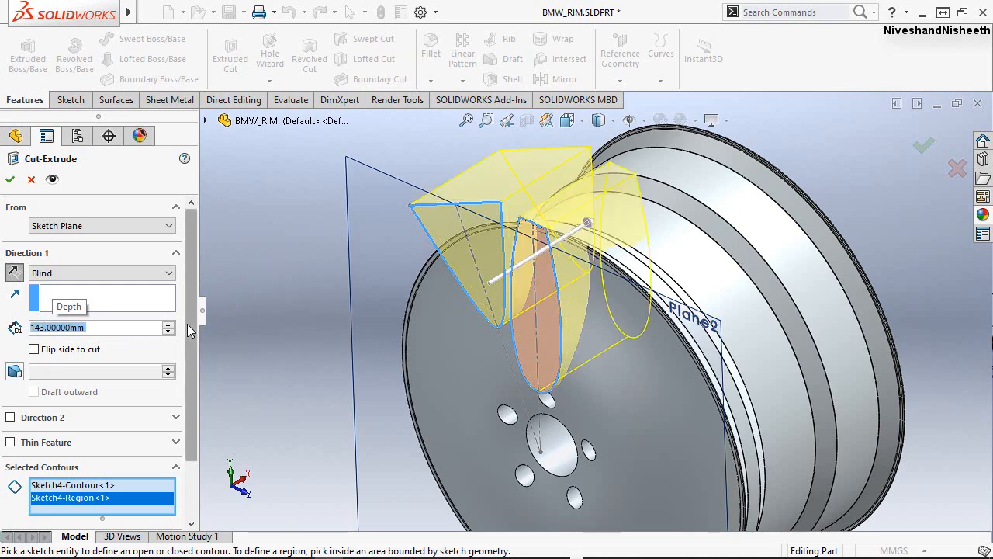
# Enable draft on the cut and set the draft angle to 2.5°.
pyautogui.moveTo(192, 329); pyautogui.dragTo(193, 374)
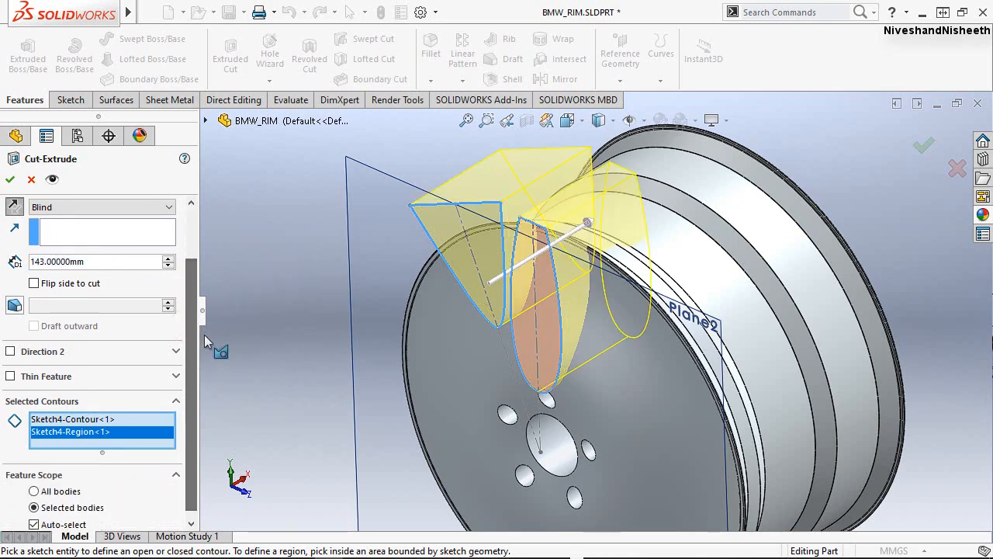
pyautogui.click(14, 305)
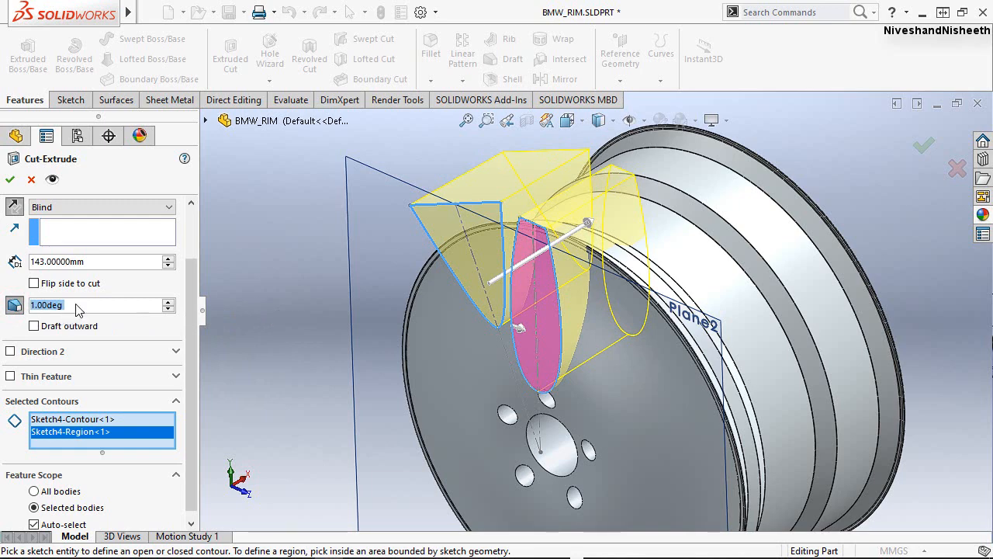
pyautogui.moveTo(84, 306); pyautogui.dragTo(27, 304)
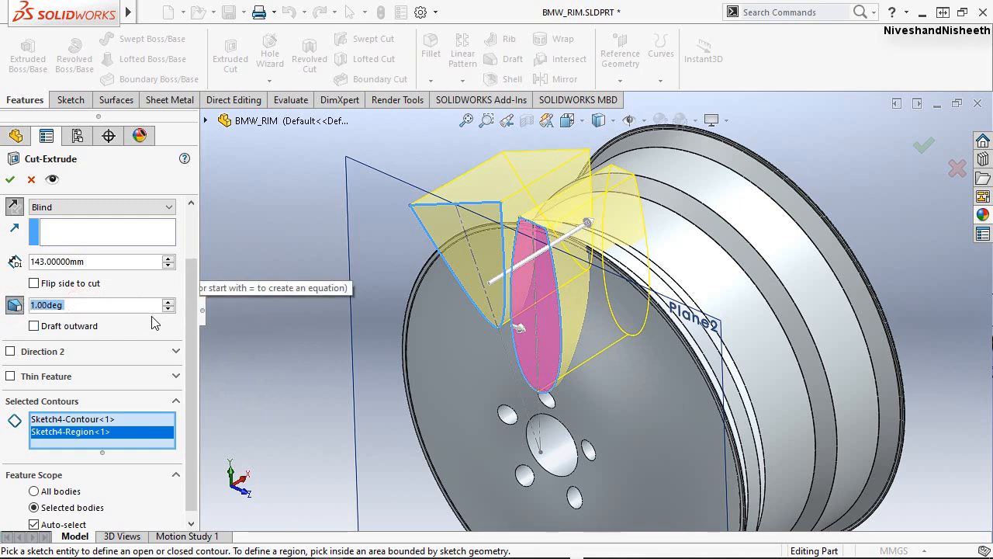
pyautogui.write('2.5')
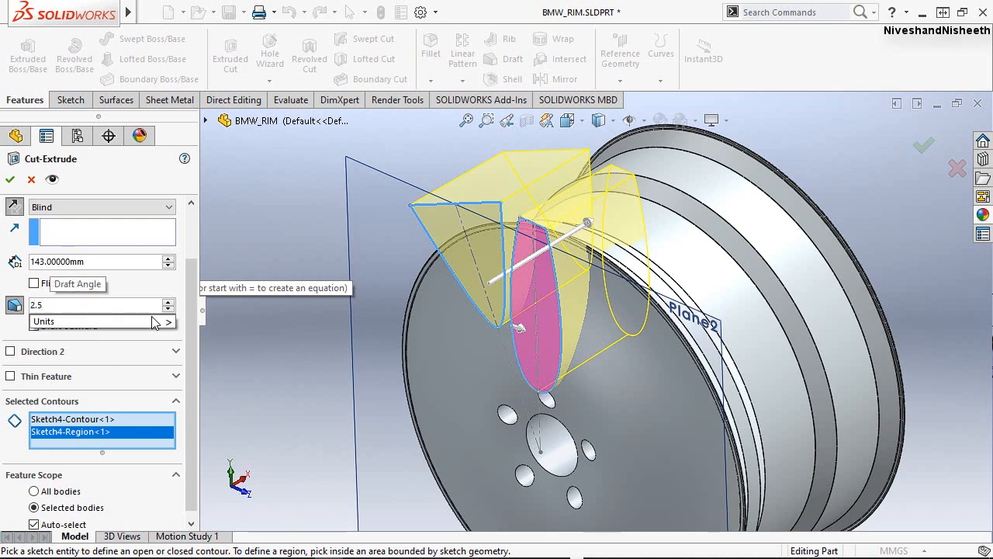
pyautogui.press('Return')
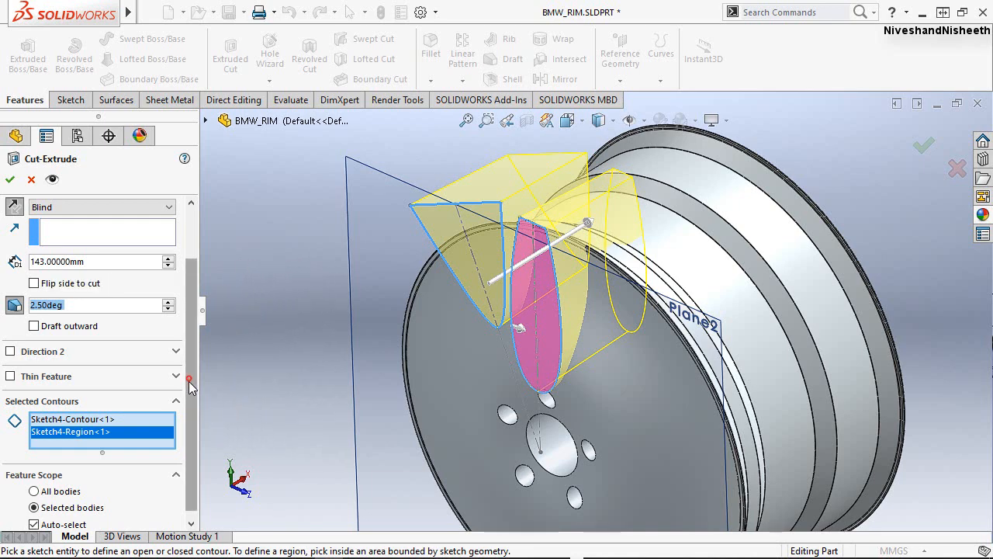
# Turn off automatic body selection, limit the cut to the front disc body CirPattern1, and complete the Extruded Cut.
pyautogui.scroll(-1, 189, 381)
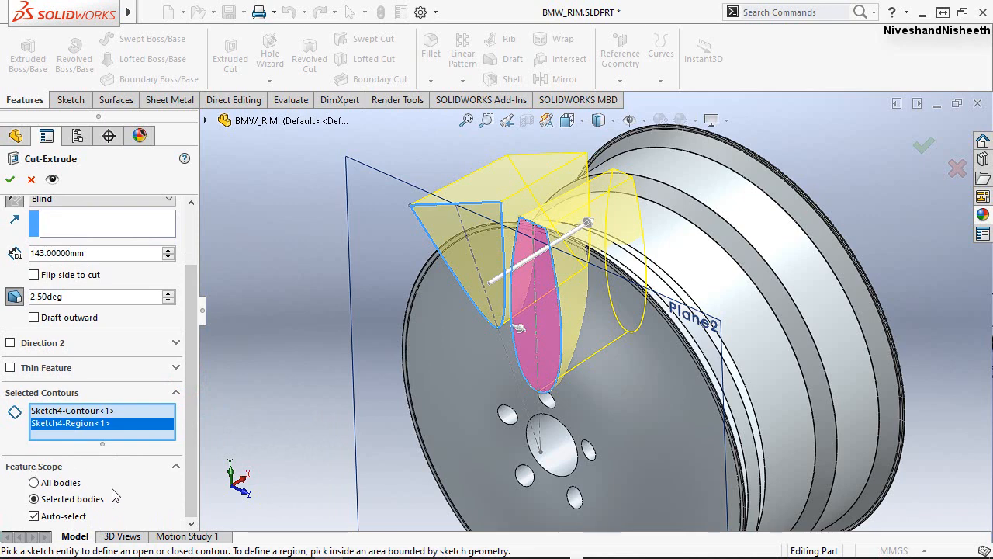
pyautogui.click(34, 516)
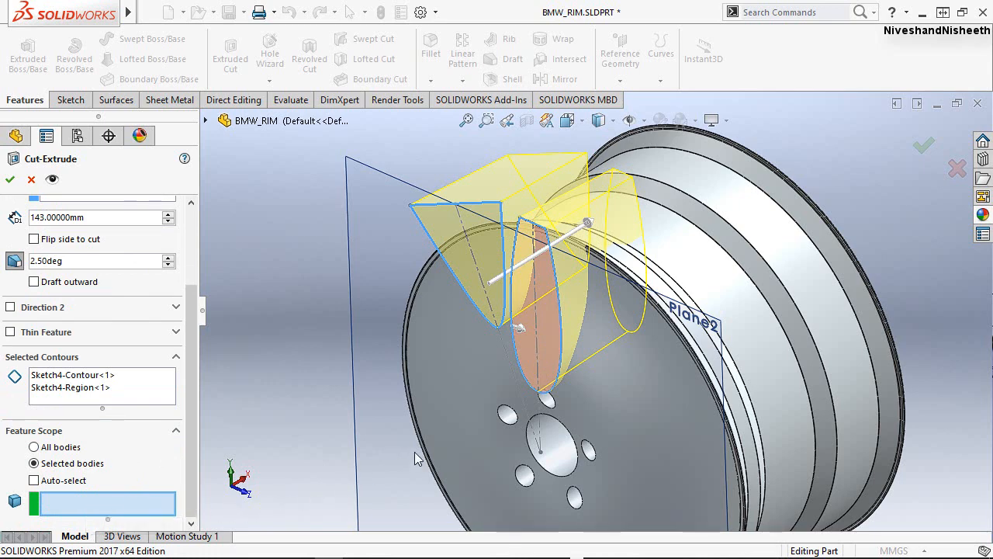
pyautogui.click(475, 378)
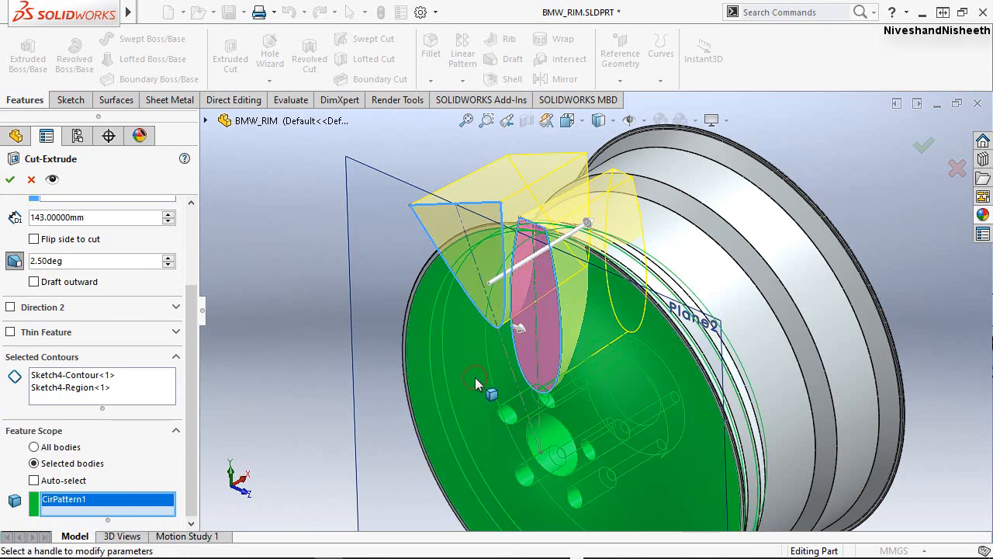
pyautogui.click(10, 180)
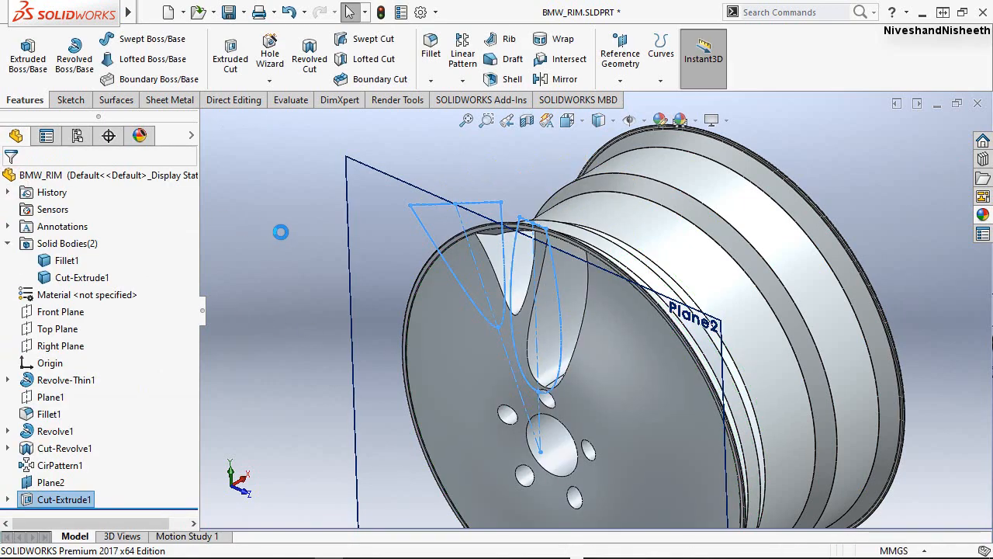
pyautogui.click(281, 233)
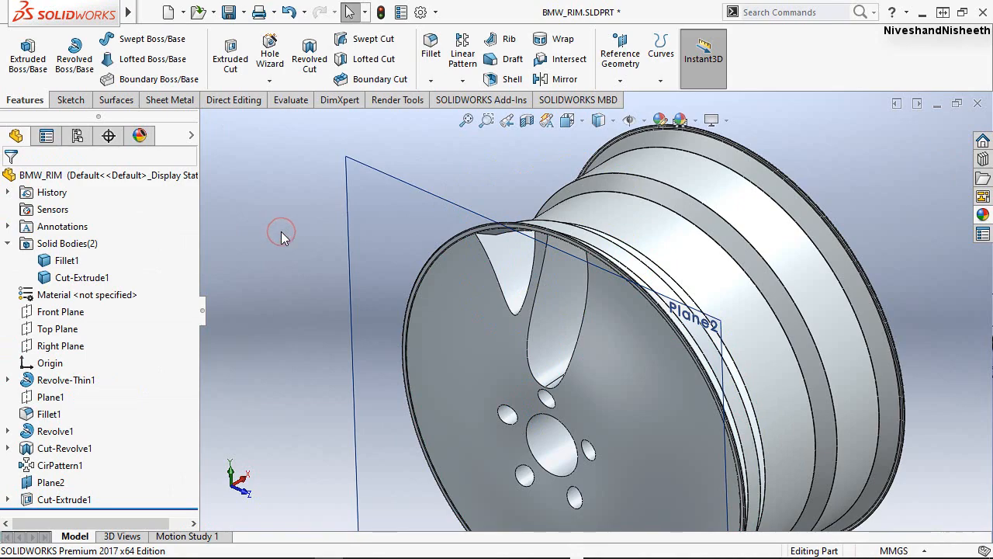
# Save the rim part with the new spoke opening cuts.
pyautogui.middleClick(577, 357)
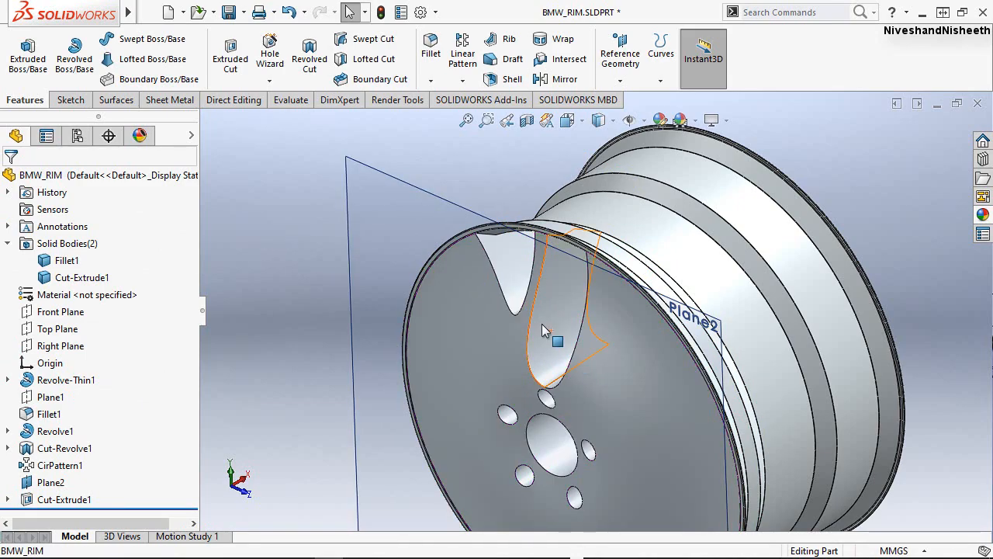
pyautogui.moveTo(541, 325); pyautogui.dragTo(554, 256, button='middle')
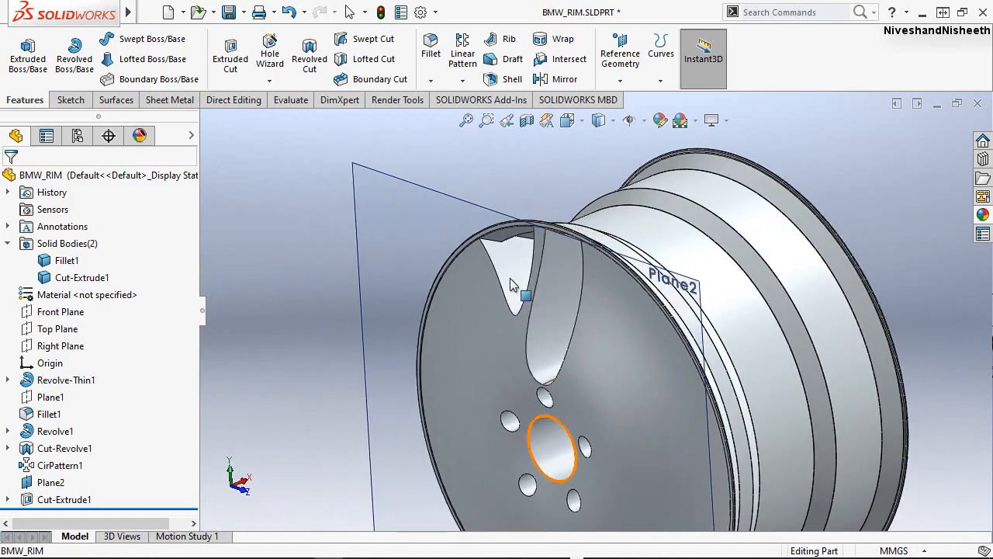
pyautogui.click(583, 127)
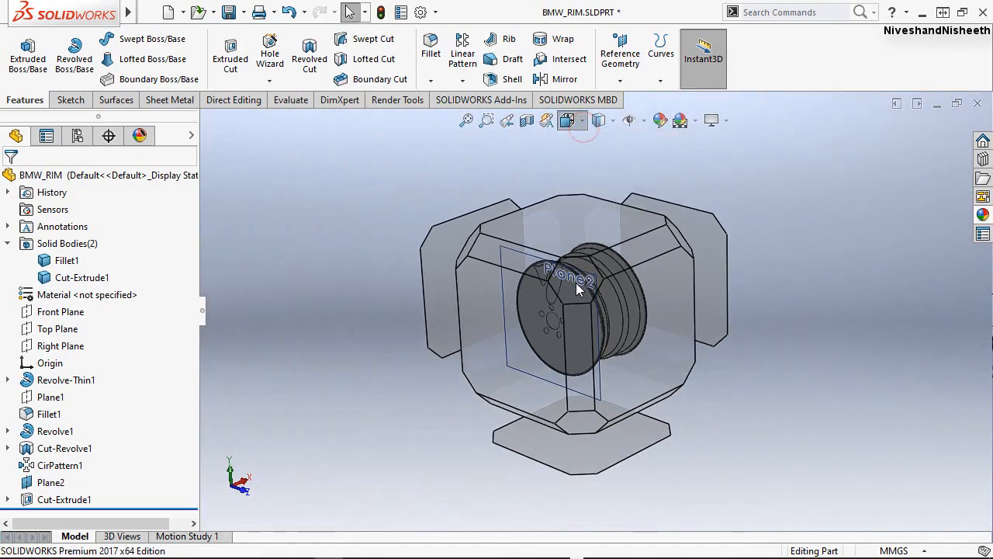
pyautogui.click(575, 283)
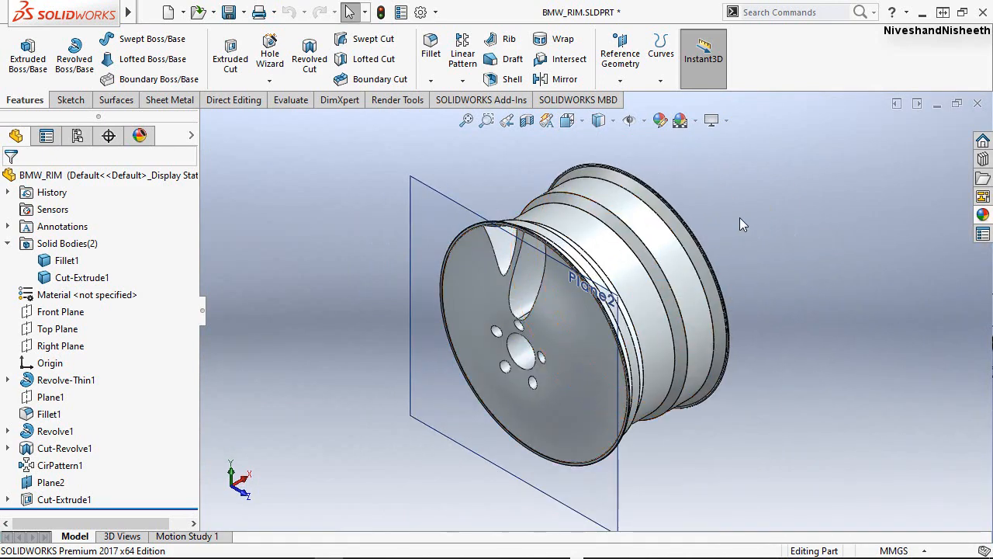
pyautogui.hotkey('ctrl', 's')
pyautogui.click(788, 335)
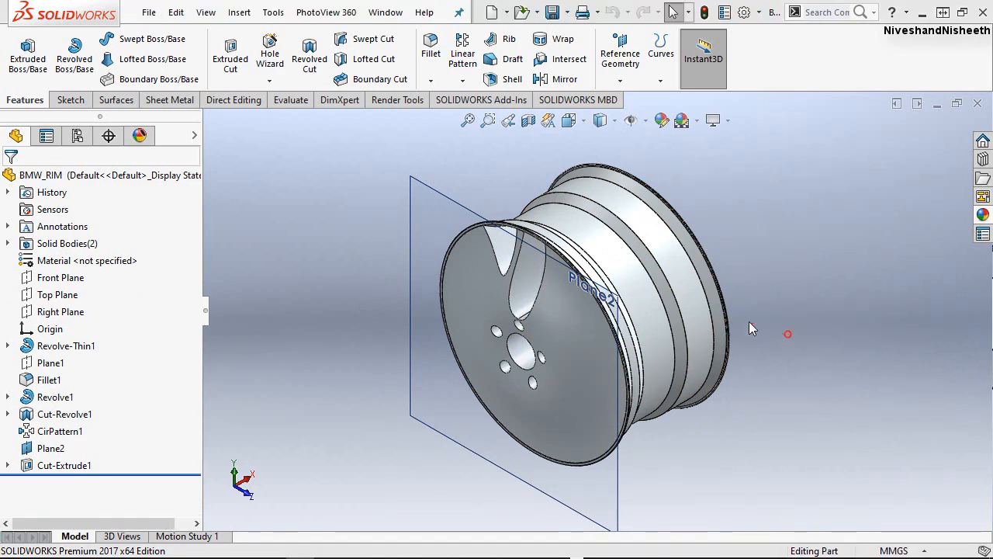
# Fillet the front and rear edges of both spoke openings with a symmetric 4 mm radius.
pyautogui.scroll(-3, 532, 234)
pyautogui.scroll(-2, 531, 302)
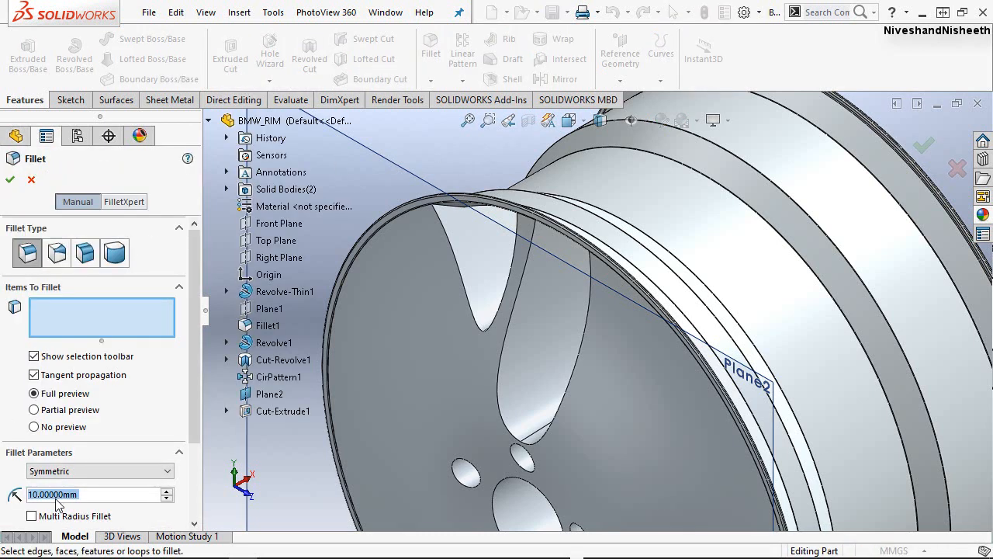
pyautogui.write('4')
pyautogui.press('Return')
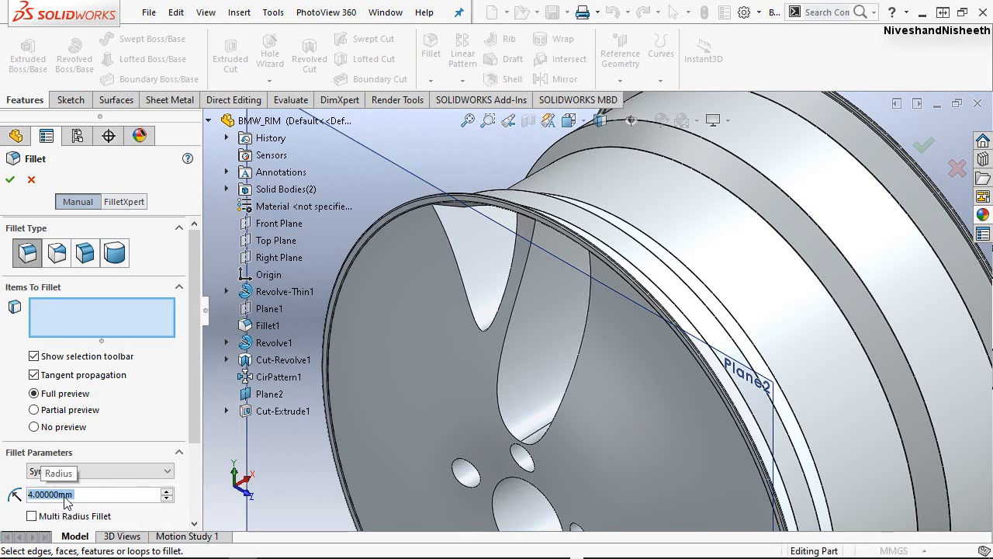
pyautogui.click(468, 298)
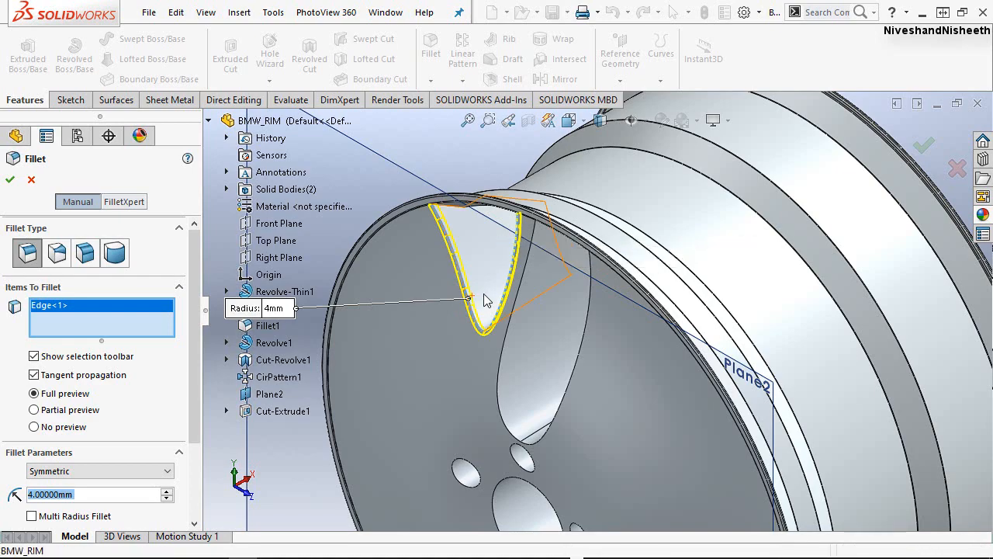
pyautogui.moveTo(485, 301); pyautogui.dragTo(516, 286, button='middle')
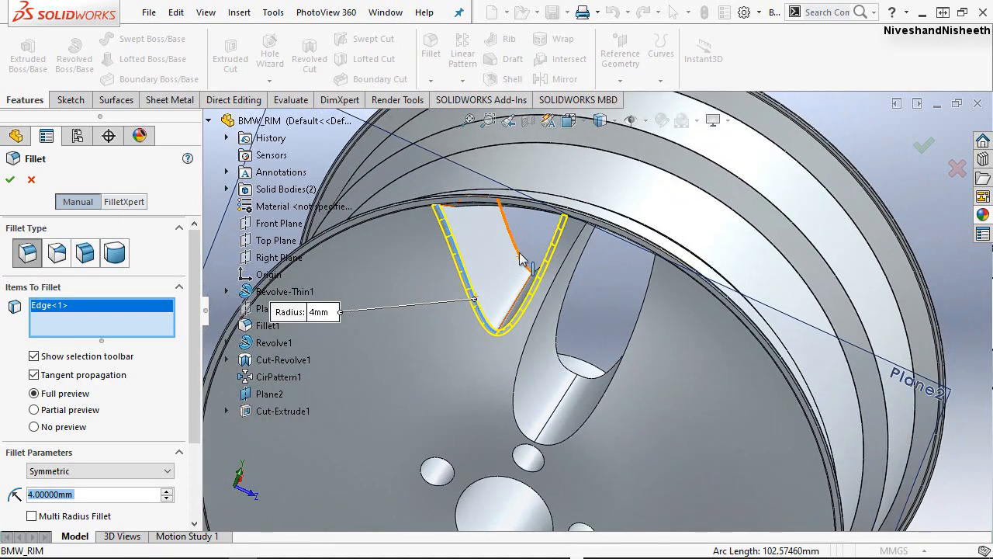
pyautogui.click(521, 260)
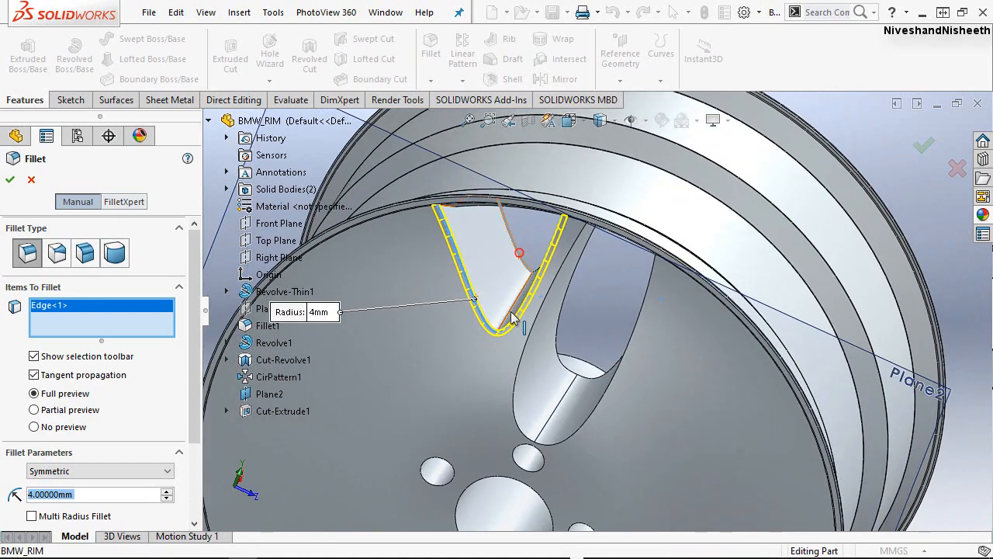
pyautogui.click(522, 361)
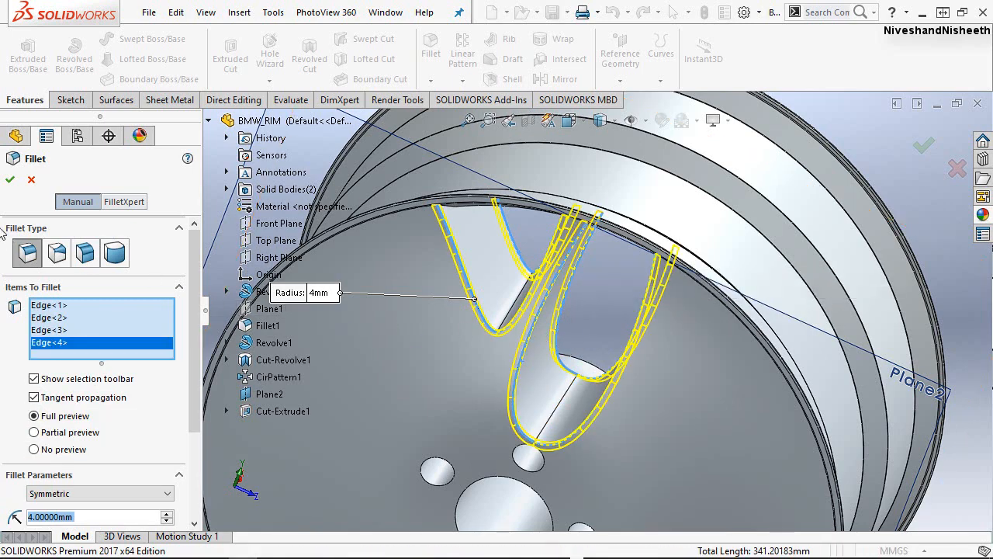
pyautogui.click(14, 180)
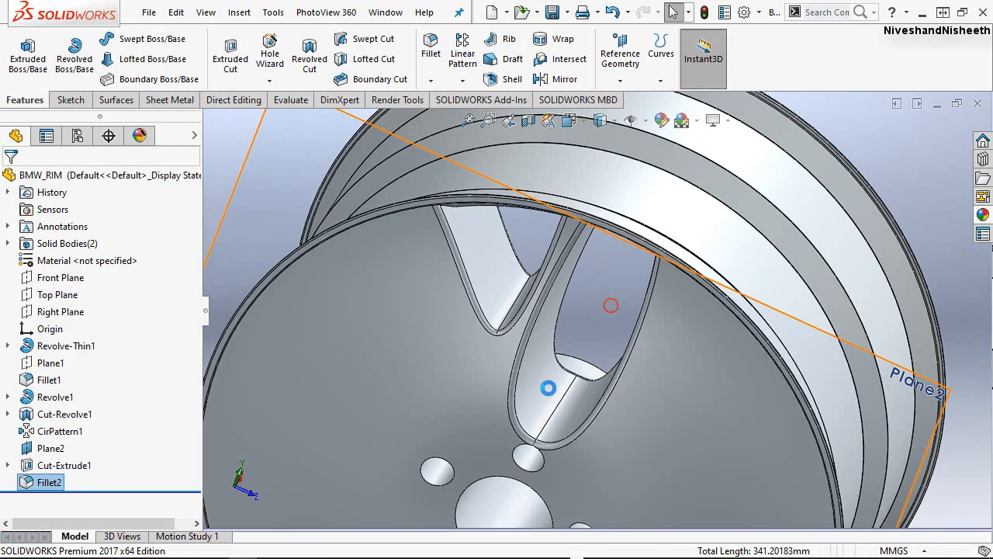
# Hide the reference plane Plane2 in front of the rim.
pyautogui.moveTo(543, 378)
pyautogui.mouseDown(button='middle')
pyautogui.moveTo(513, 298)
pyautogui.moveTo(573, 334)
pyautogui.moveTo(561, 370)
pyautogui.moveTo(558, 362)
pyautogui.moveTo(581, 404)
pyautogui.moveTo(535, 388)
pyautogui.moveTo(516, 359)
pyautogui.moveTo(524, 375)
pyautogui.moveTo(536, 364)
pyautogui.mouseUp(button='middle')
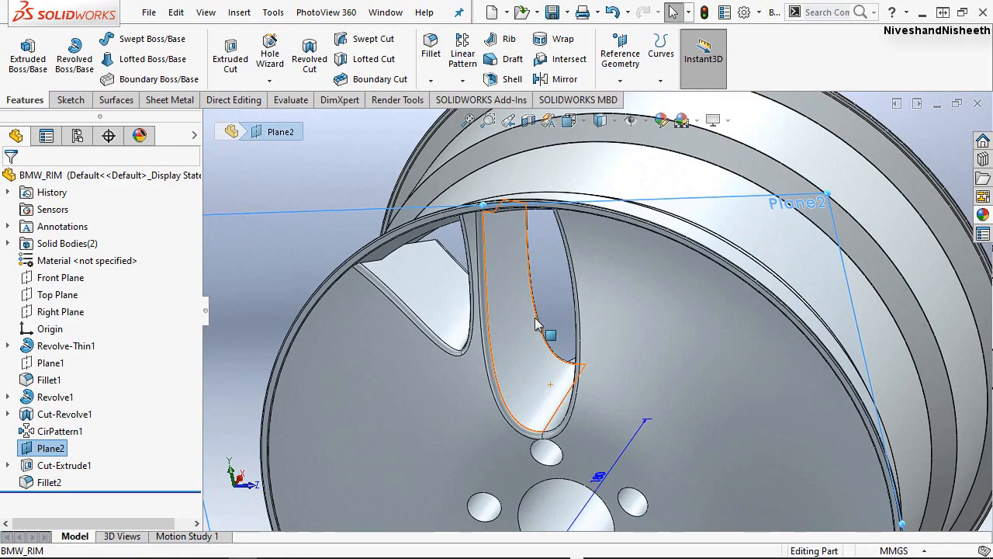
pyautogui.click(508, 121)
pyautogui.click(508, 122)
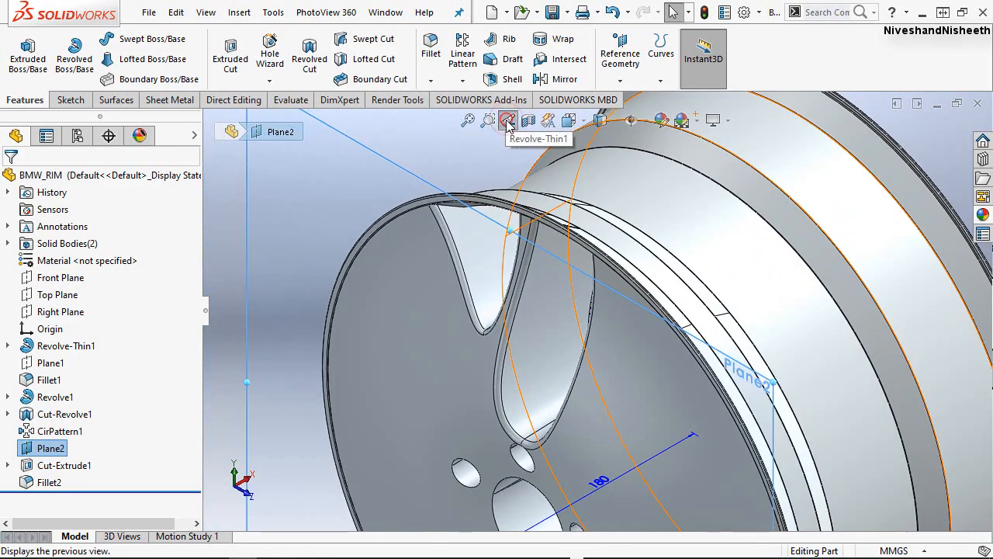
pyautogui.click(506, 121)
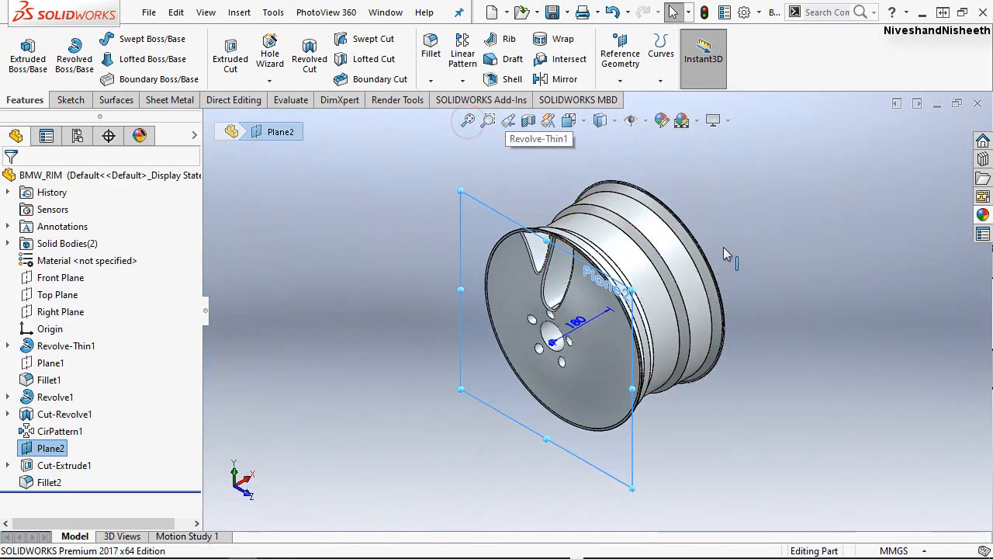
pyautogui.scroll(-2, 706, 236)
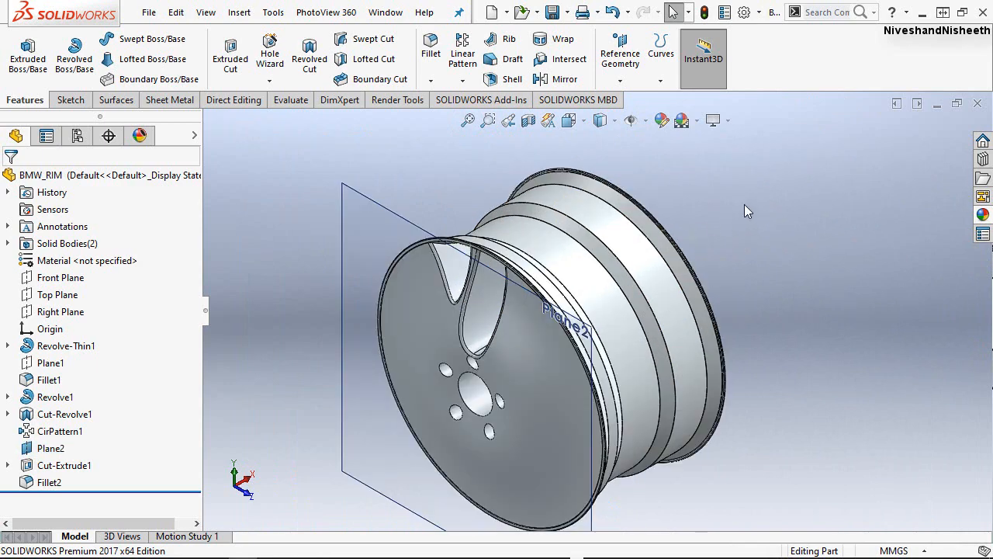
pyautogui.click(845, 447)
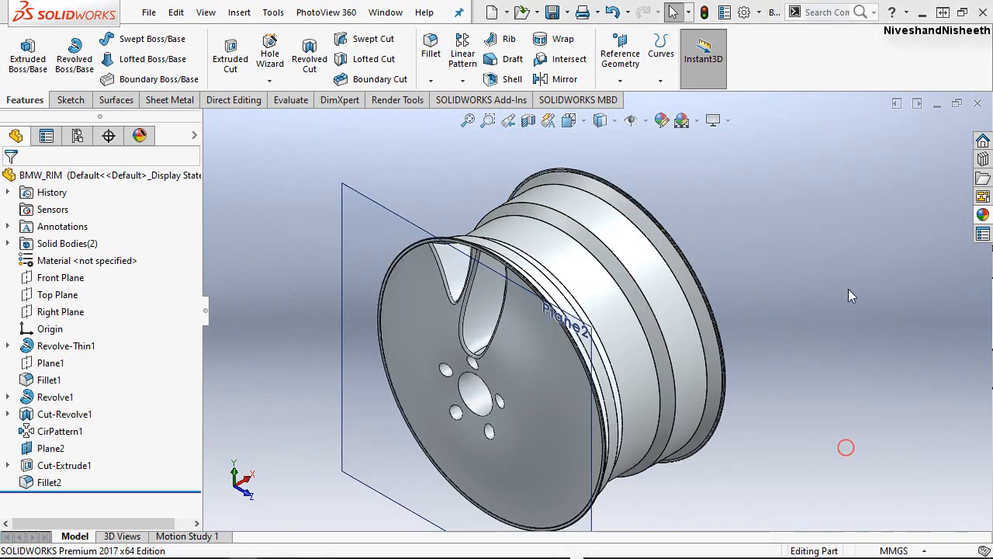
pyautogui.click(366, 197)
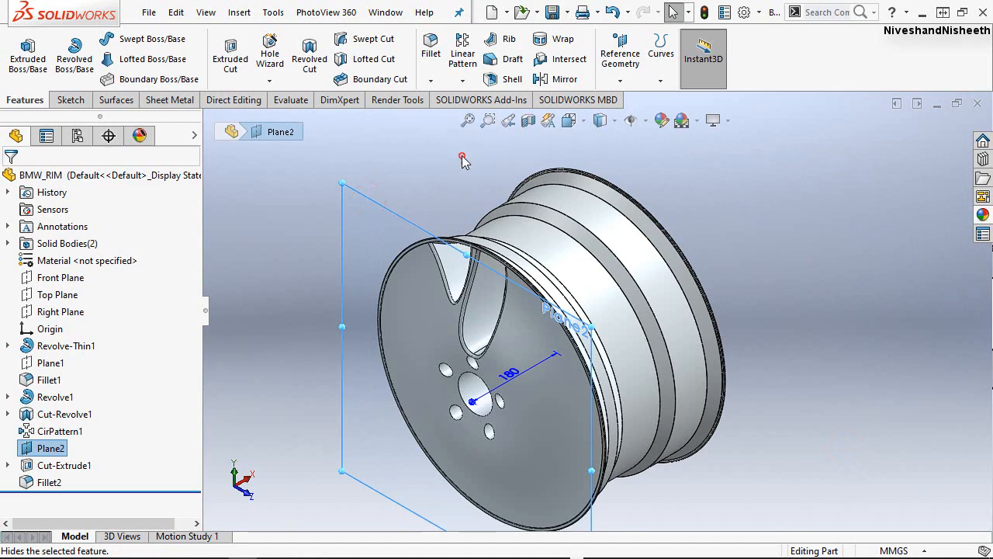
pyautogui.click(462, 159)
# Start a circular pattern about the rim's central axis, showing the temporary axes to pick it and hiding them again.
pyautogui.scroll(-2, 464, 159)
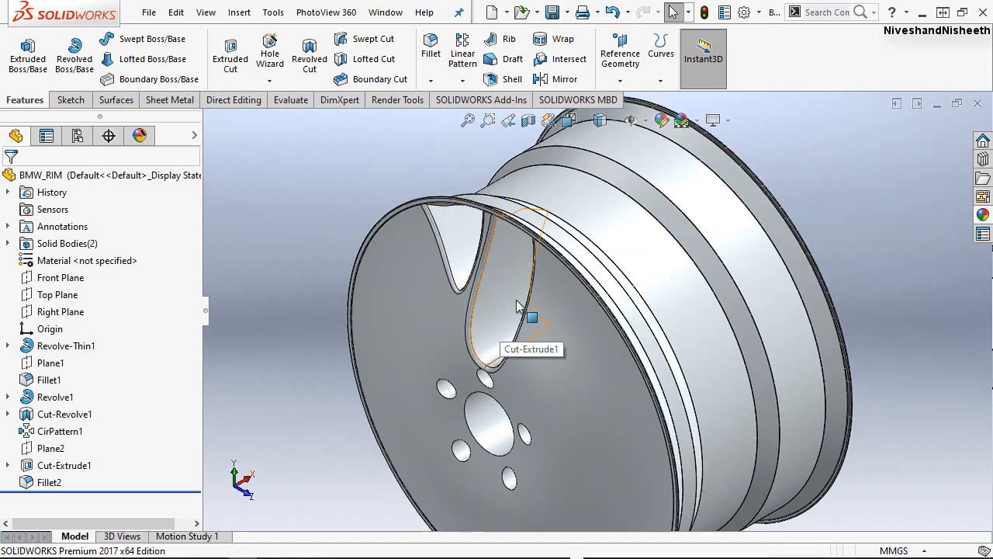
pyautogui.scroll(1, 510, 287)
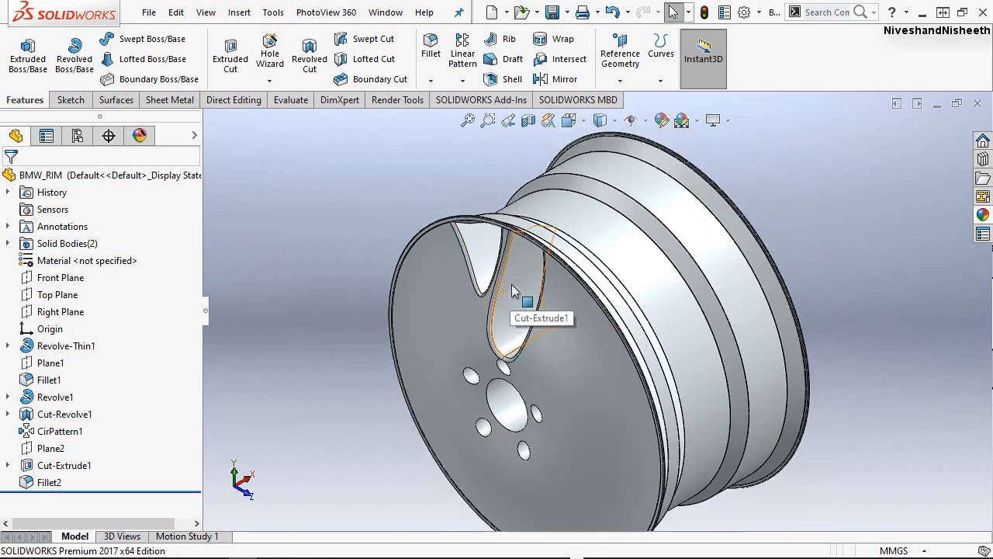
pyautogui.scroll(-2, 510, 284)
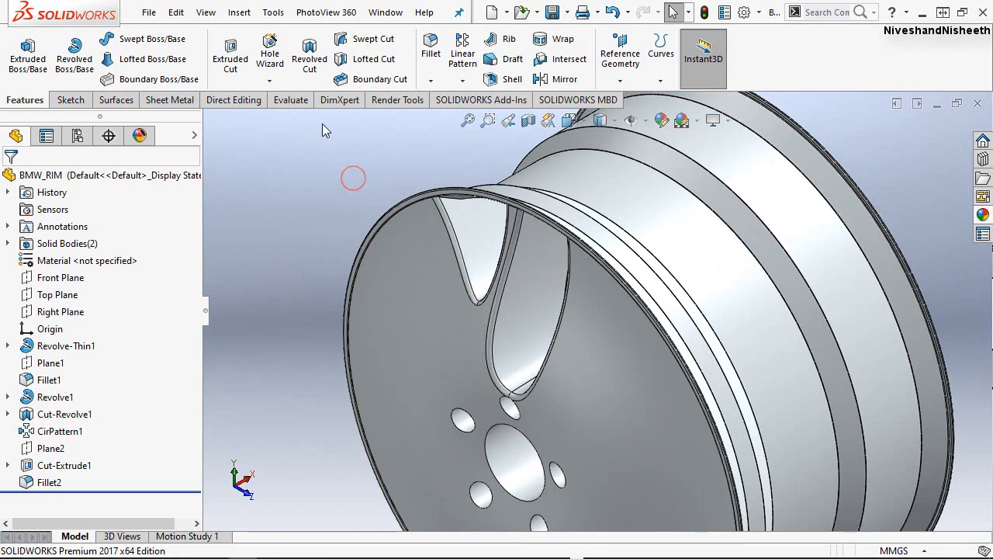
pyautogui.click(463, 81)
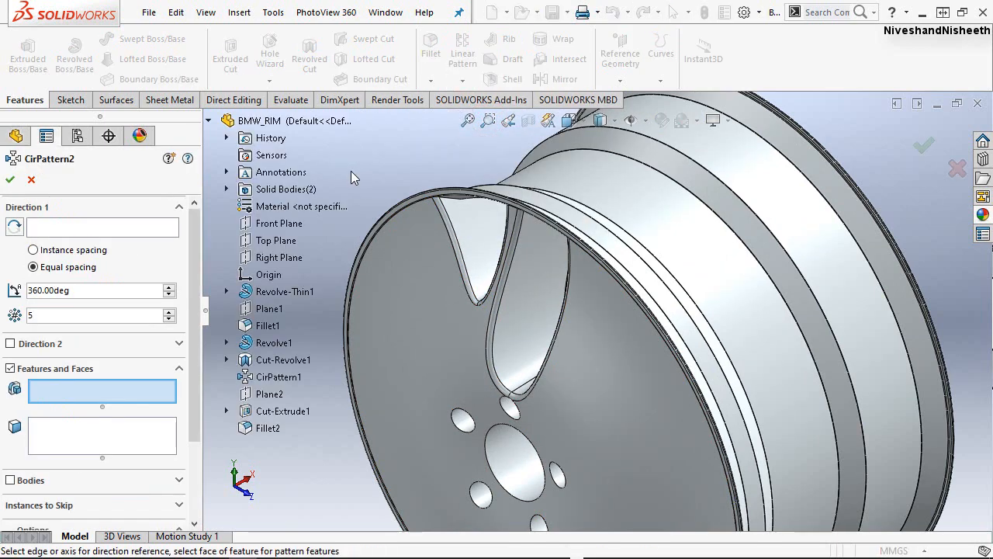
pyautogui.click(77, 228)
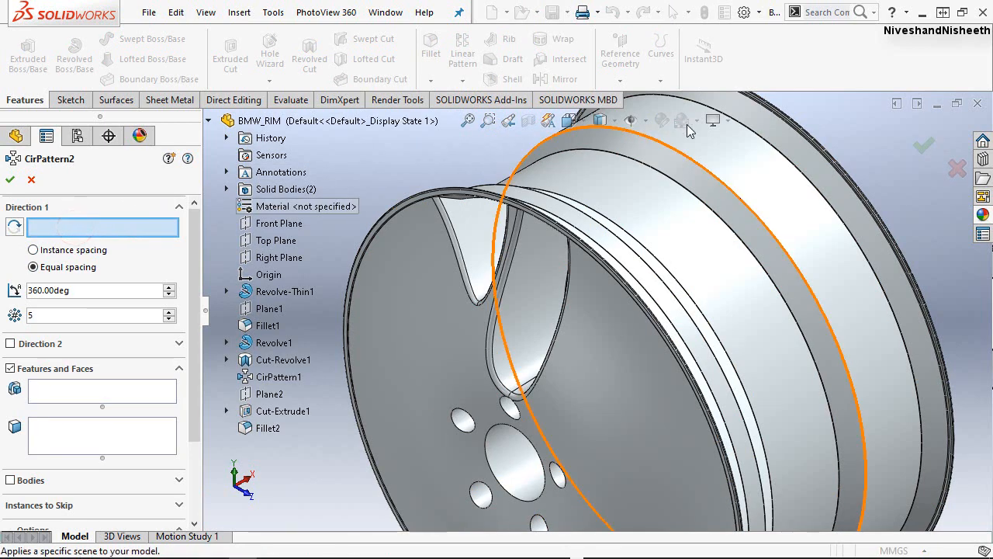
pyautogui.scroll(1, 652, 159)
pyautogui.click(646, 117)
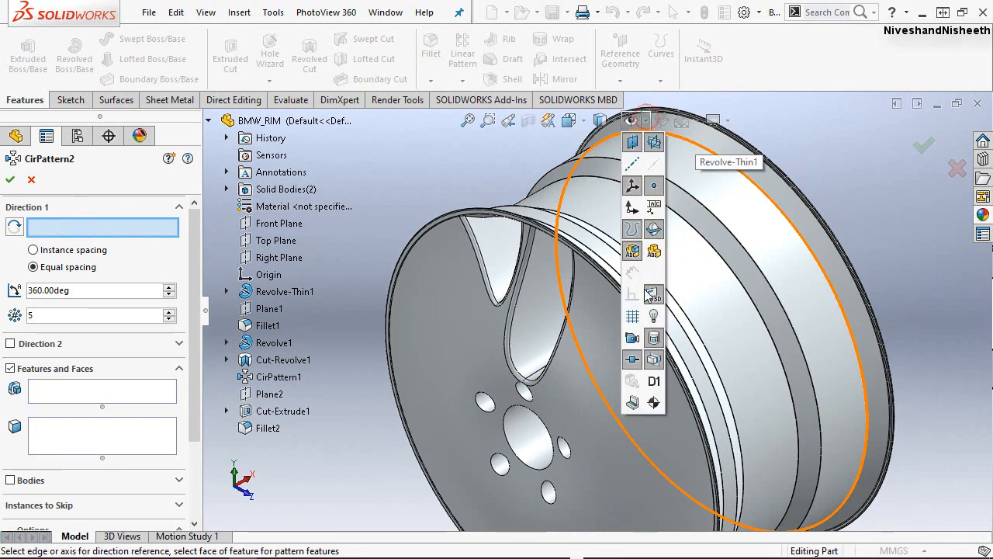
pyautogui.click(654, 162)
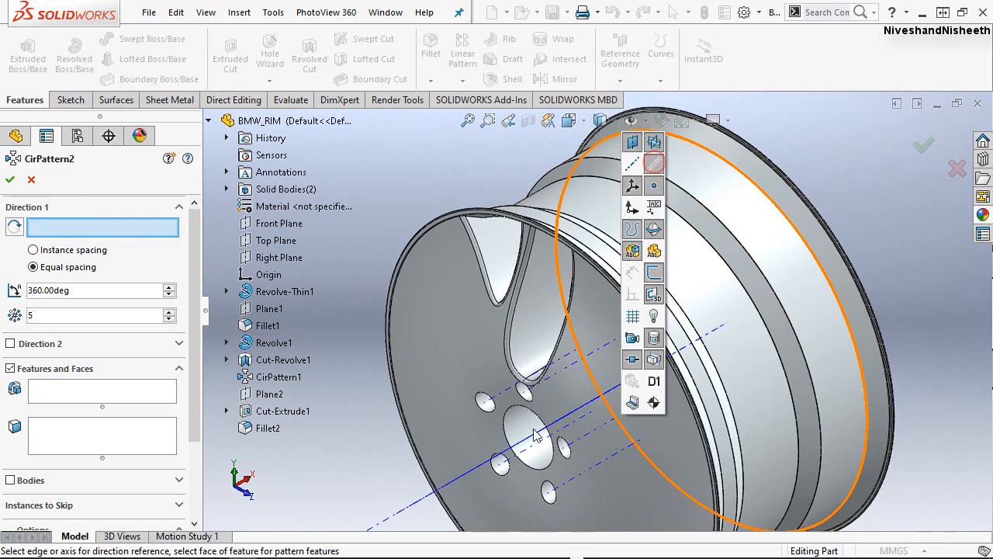
pyautogui.click(412, 506)
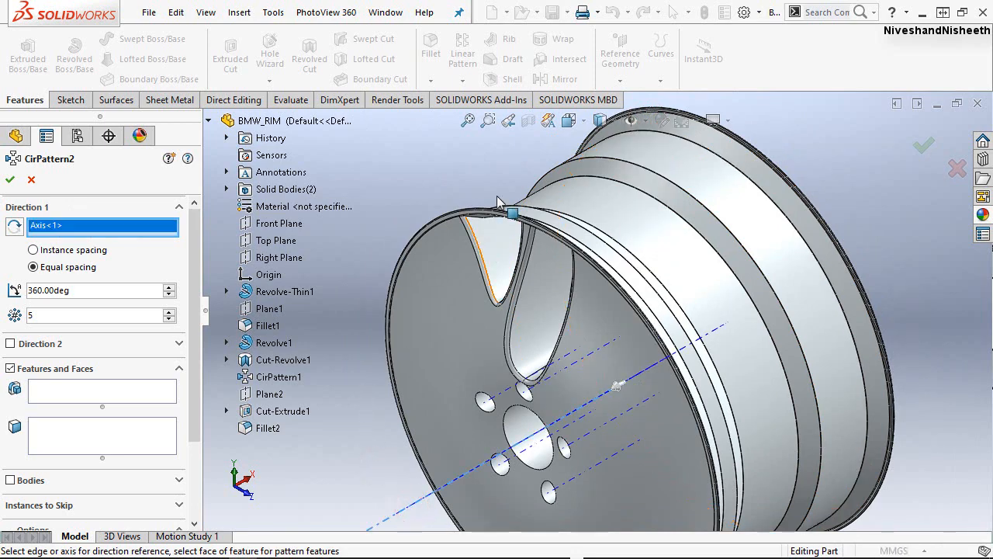
pyautogui.click(651, 122)
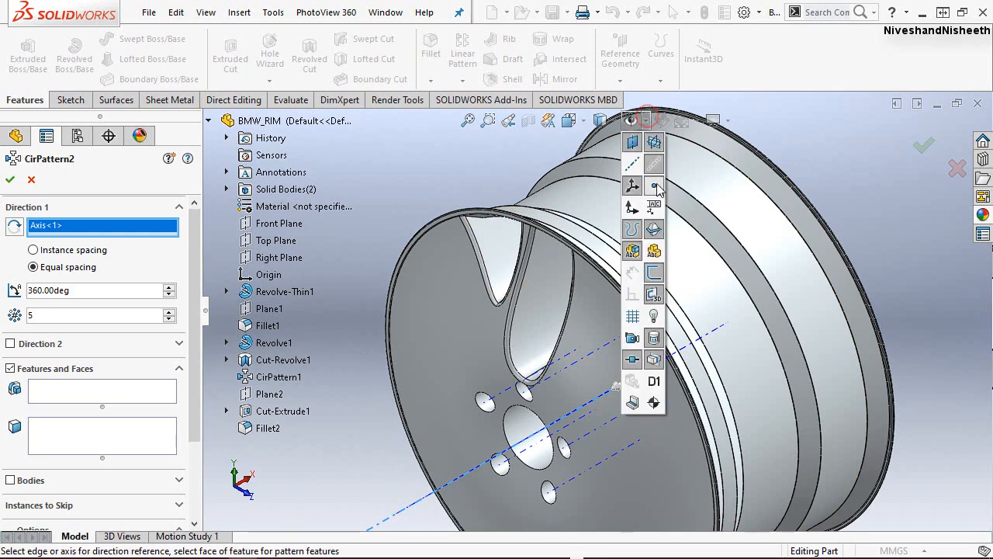
pyautogui.click(655, 171)
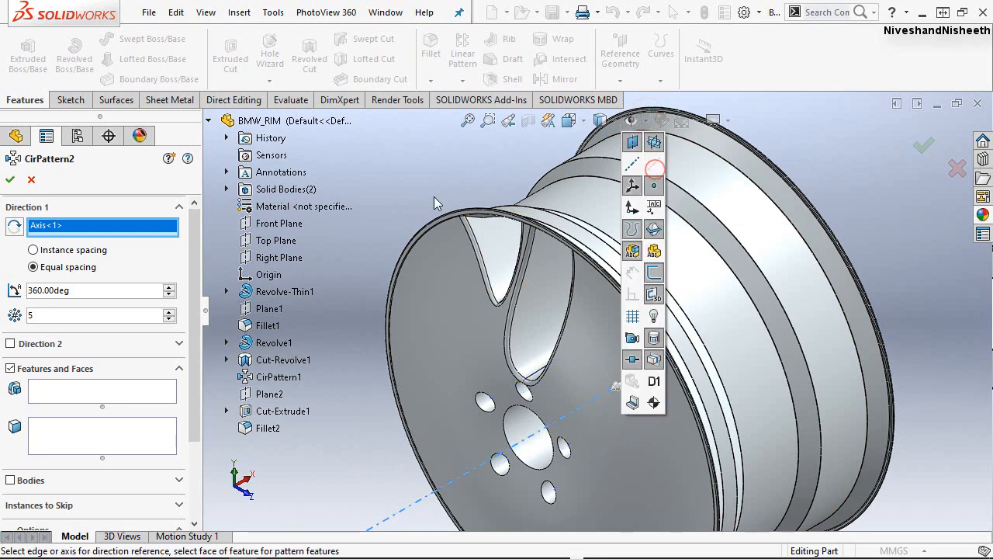
# Choose the spoke opening cut Cut-Extrude1 and its edge fillet Fillet2 as the features to pattern.
pyautogui.click(75, 314)
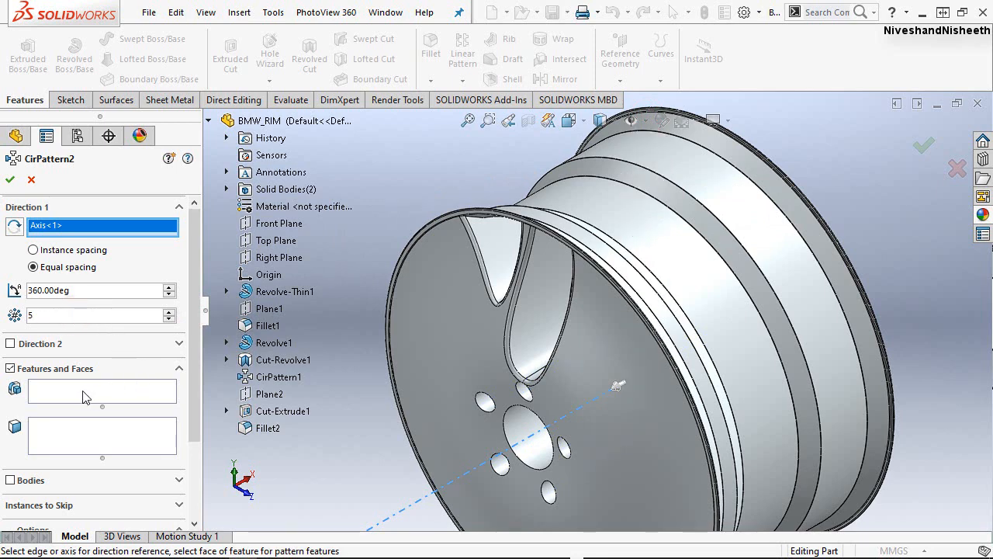
pyautogui.click(58, 392)
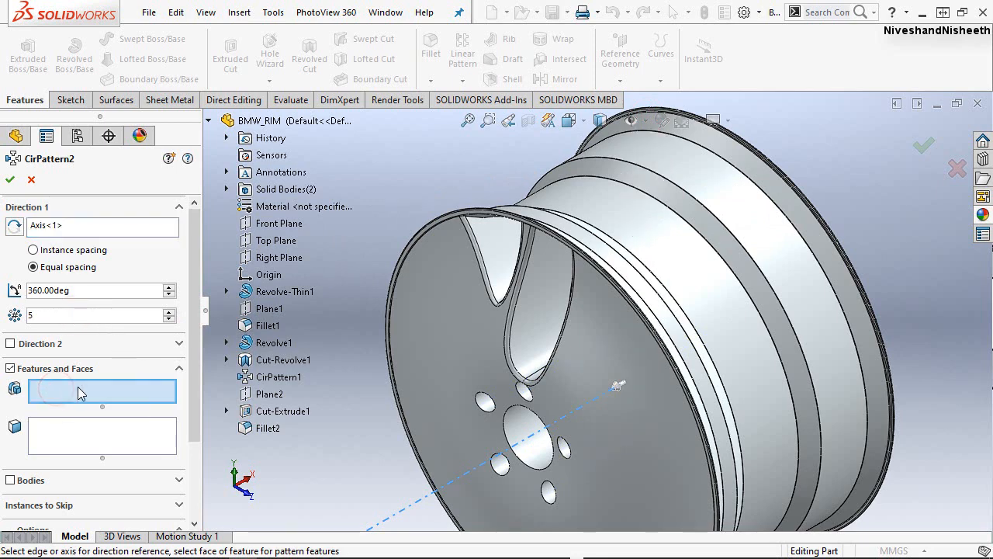
pyautogui.click(292, 412)
pyautogui.click(266, 429)
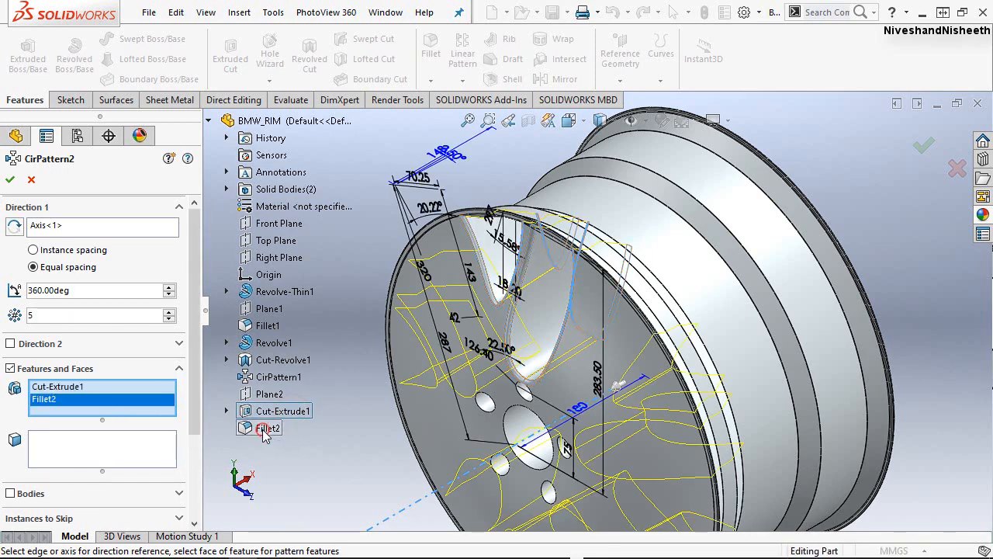
# Set the circular pattern to 8 instances.
pyautogui.scroll(3, 464, 315)
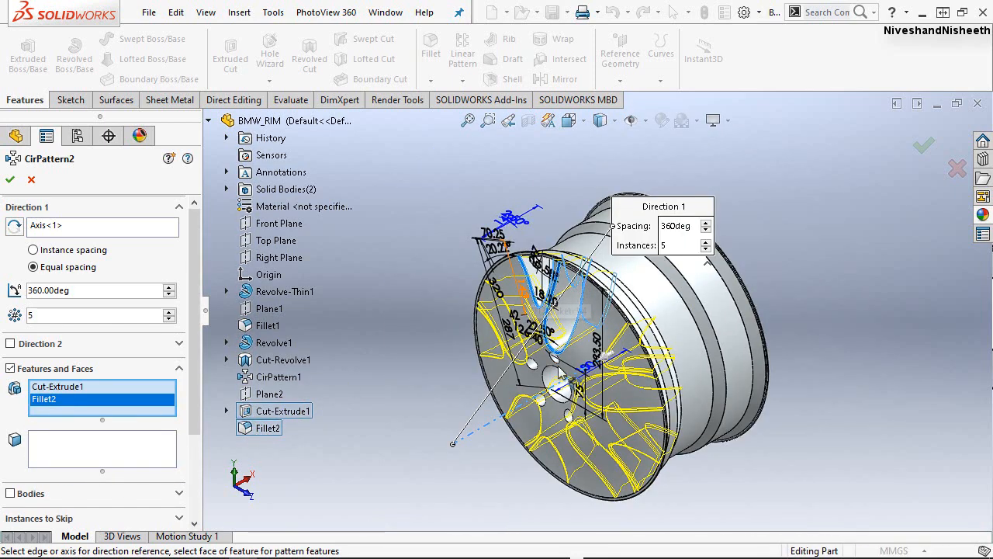
pyautogui.scroll(-1, 414, 281)
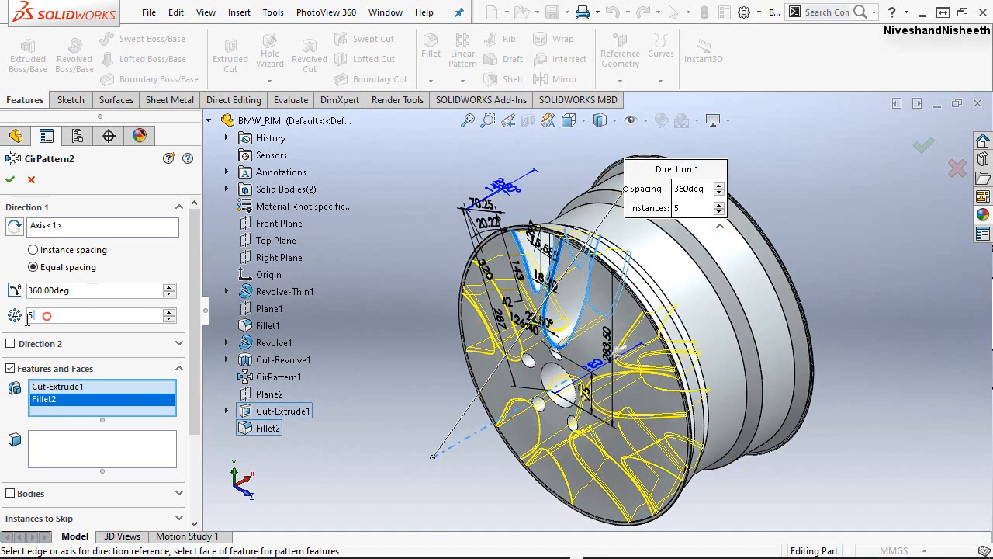
pyautogui.write('8')
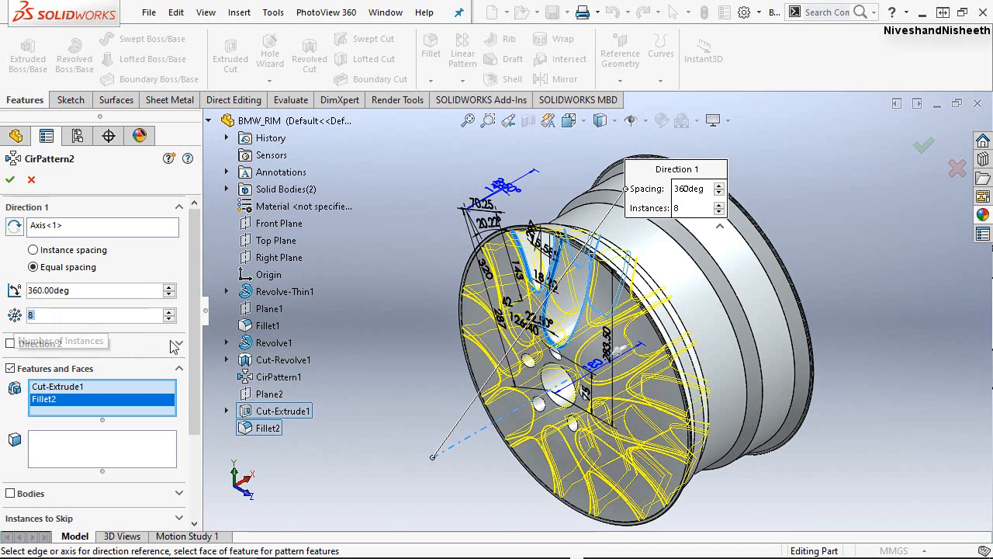
pyautogui.moveTo(190, 331); pyautogui.dragTo(209, 308)
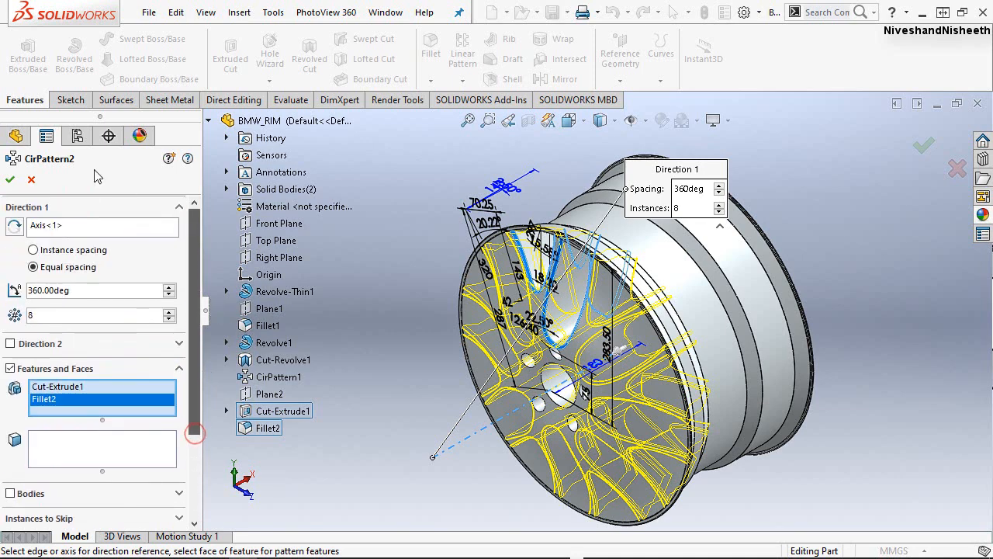
# Create the eight-instance circular pattern of the spoke opening and its fillet, and check the patterned front disc.
pyautogui.click(10, 180)
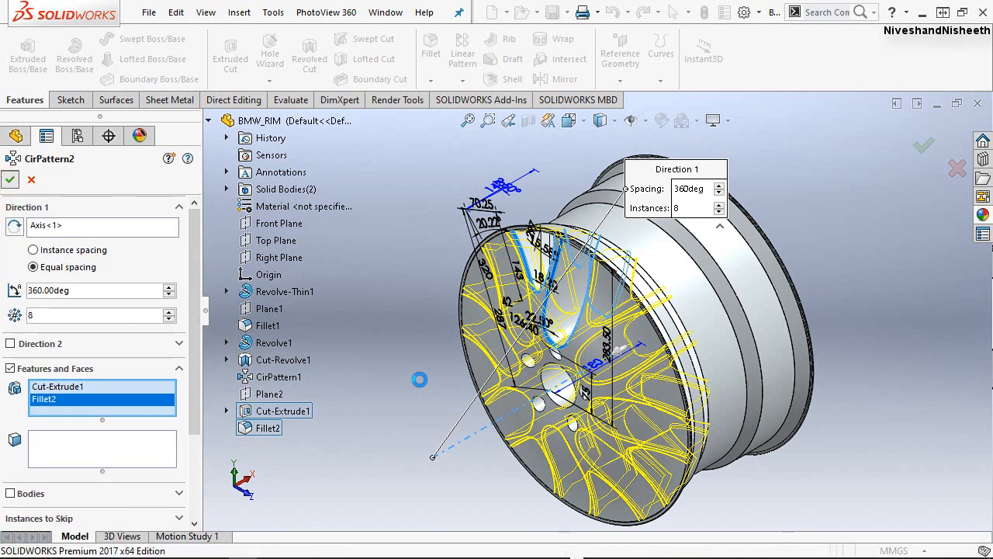
pyautogui.click(419, 378)
pyautogui.moveTo(590, 441); pyautogui.dragTo(597, 420, button='middle')
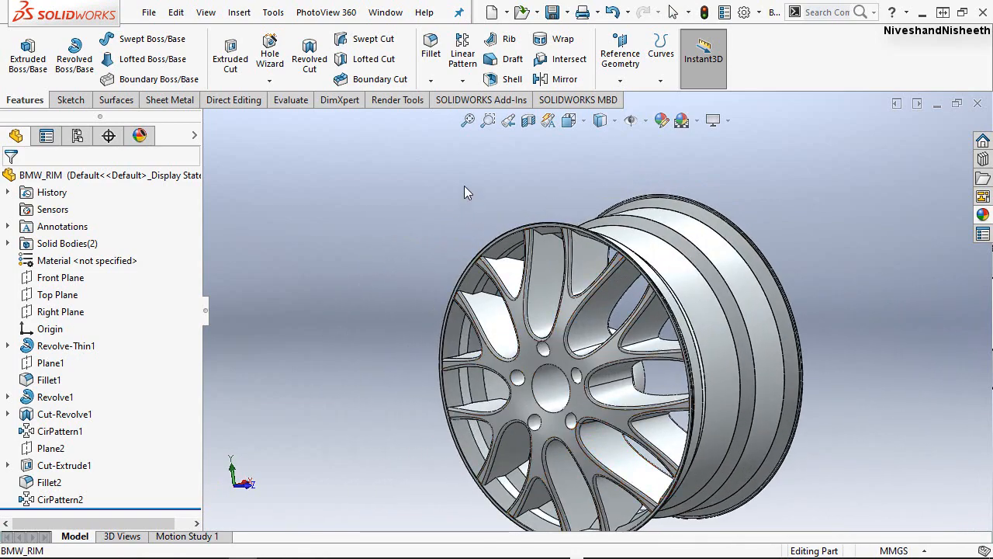
pyautogui.click(509, 122)
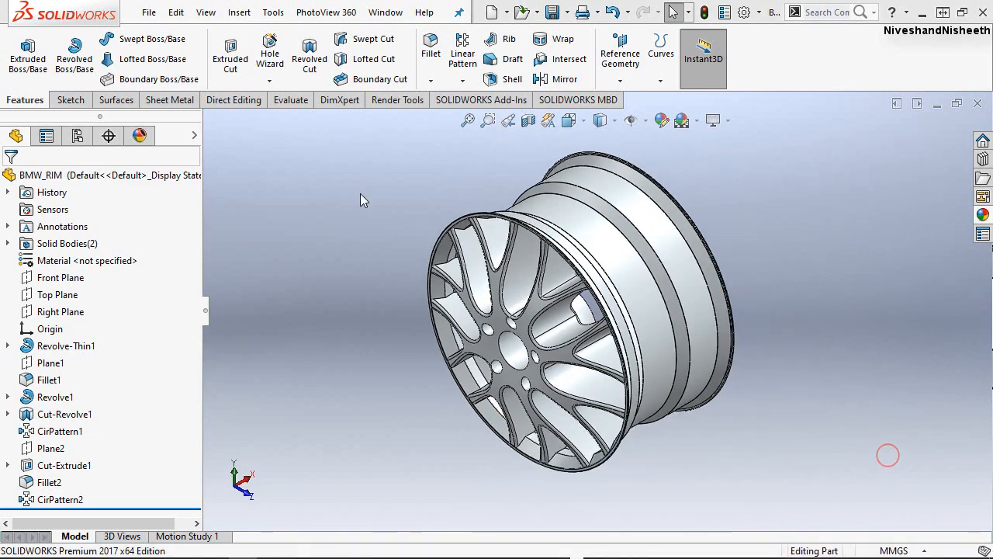
pyautogui.click(342, 216)
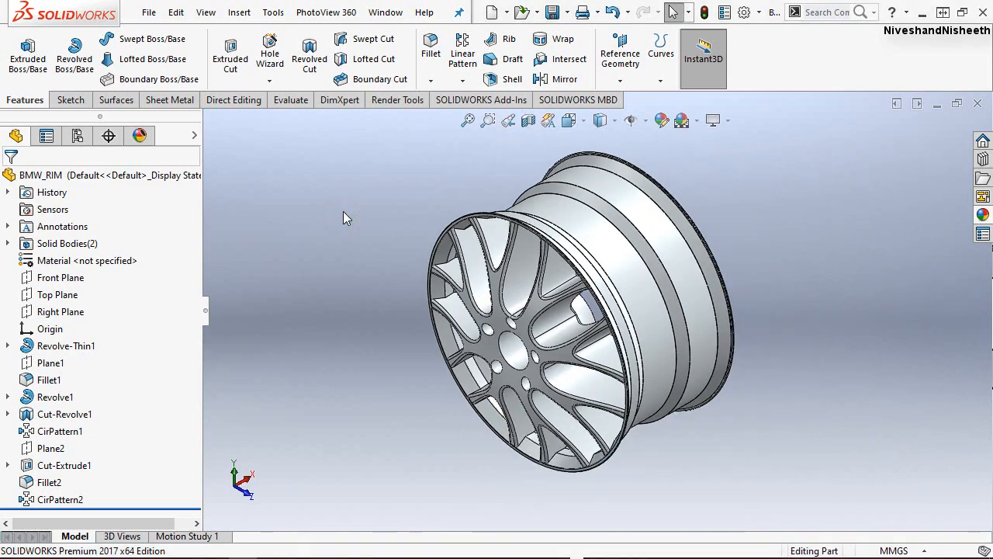
# Fillet the front edge of the rim's central bore with a 4 mm radius.
pyautogui.click(434, 52)
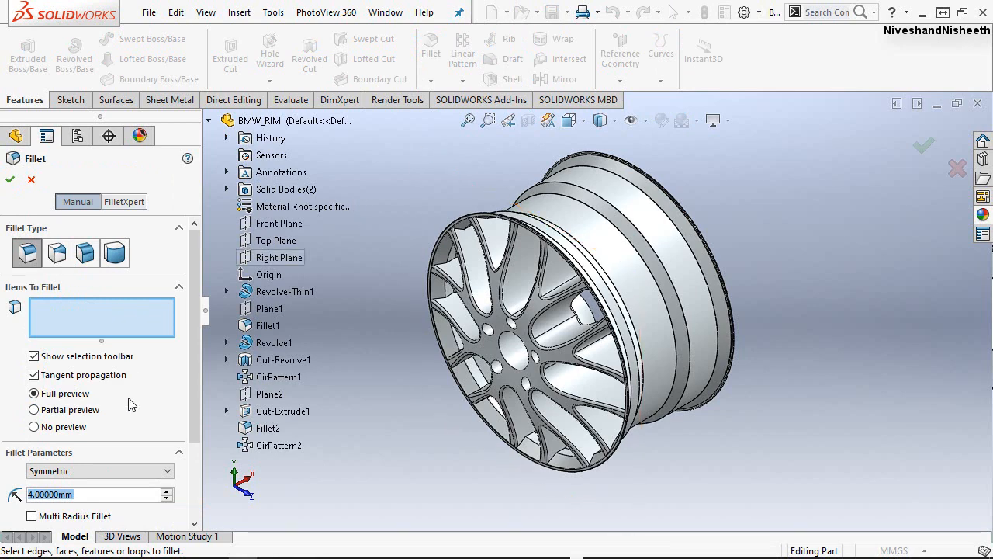
pyautogui.scroll(-3, 401, 432)
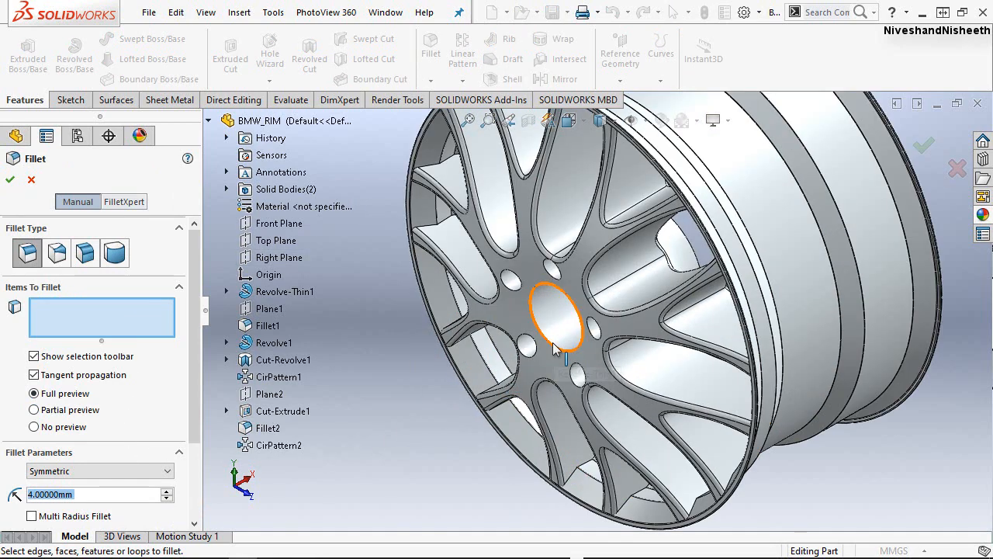
pyautogui.click(552, 343)
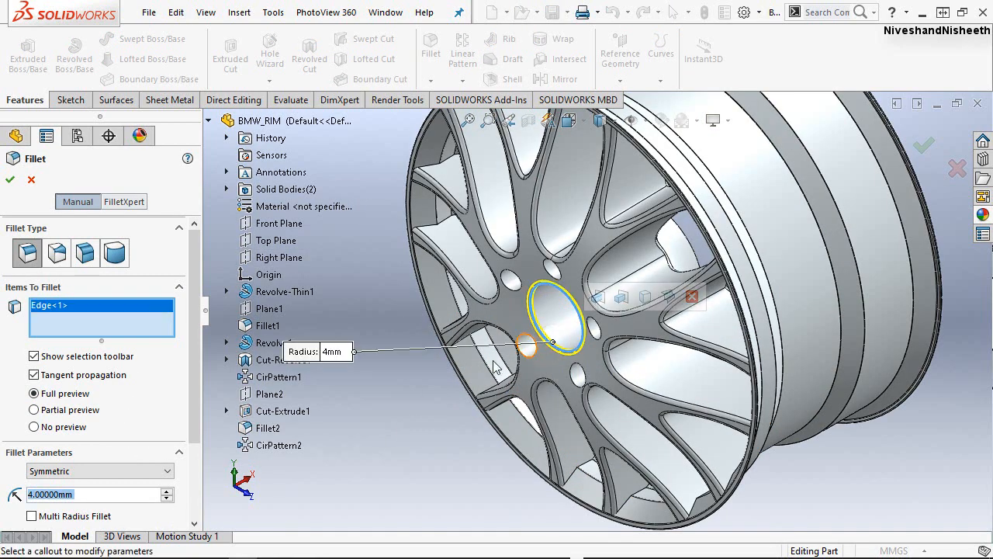
pyautogui.click(10, 179)
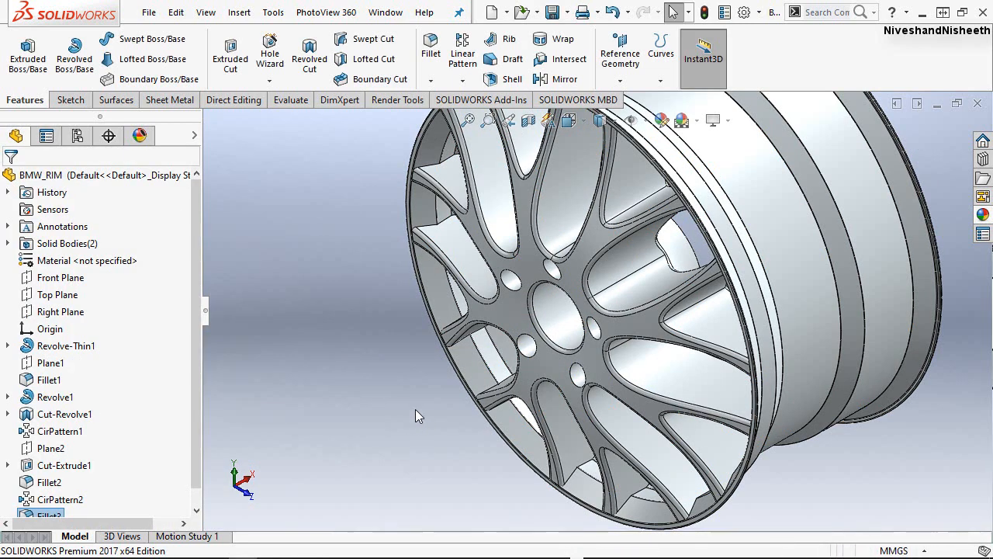
pyautogui.click(317, 238)
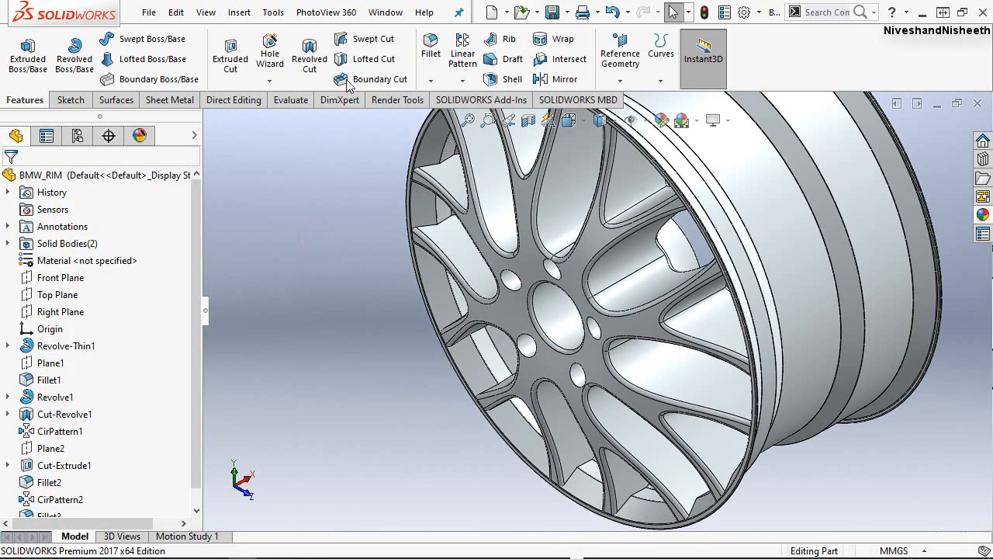
# Start another fillet and select the edges of the spoke ends around the inside of the rim.
pyautogui.click(428, 44)
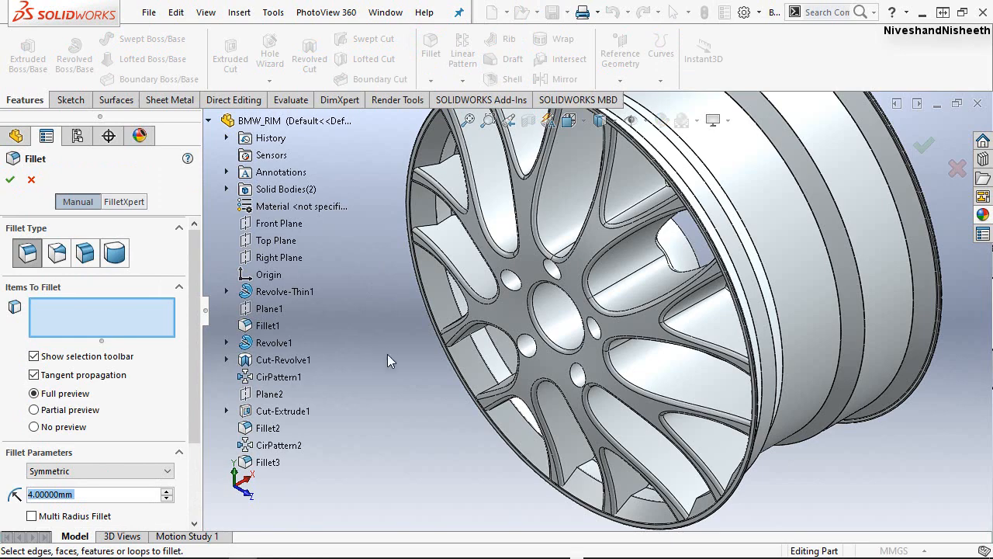
pyautogui.press('f')
pyautogui.scroll(-3, 508, 190)
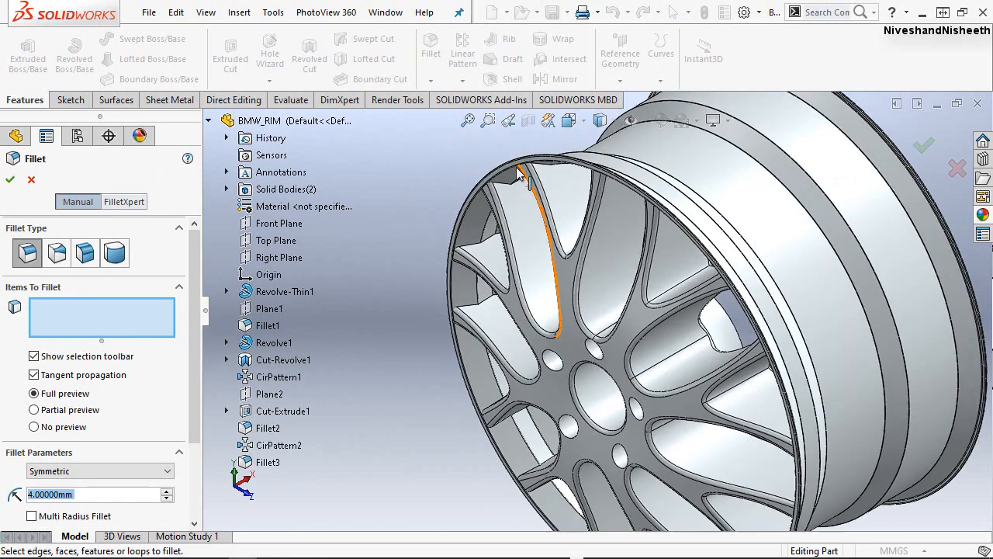
pyautogui.scroll(-2, 465, 264)
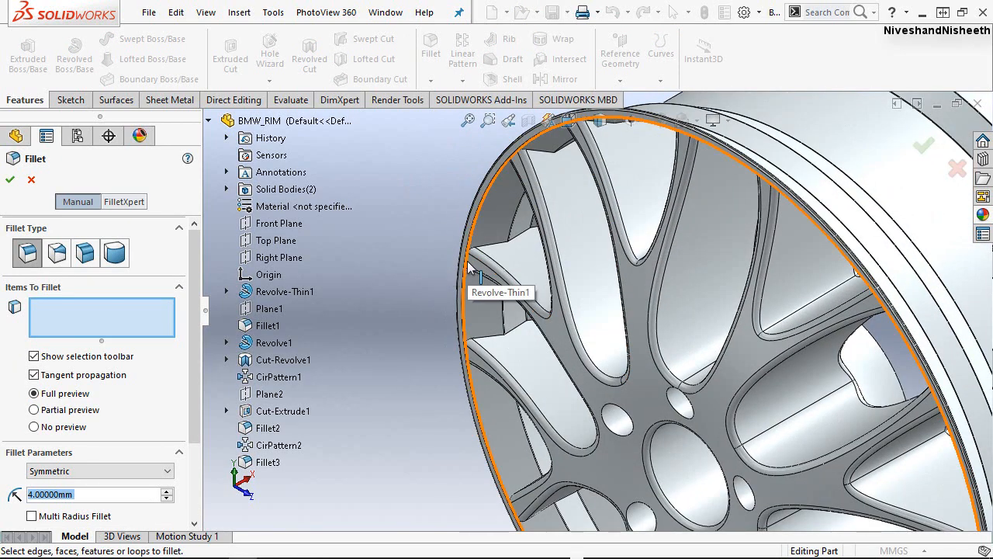
pyautogui.scroll(-3, 471, 266)
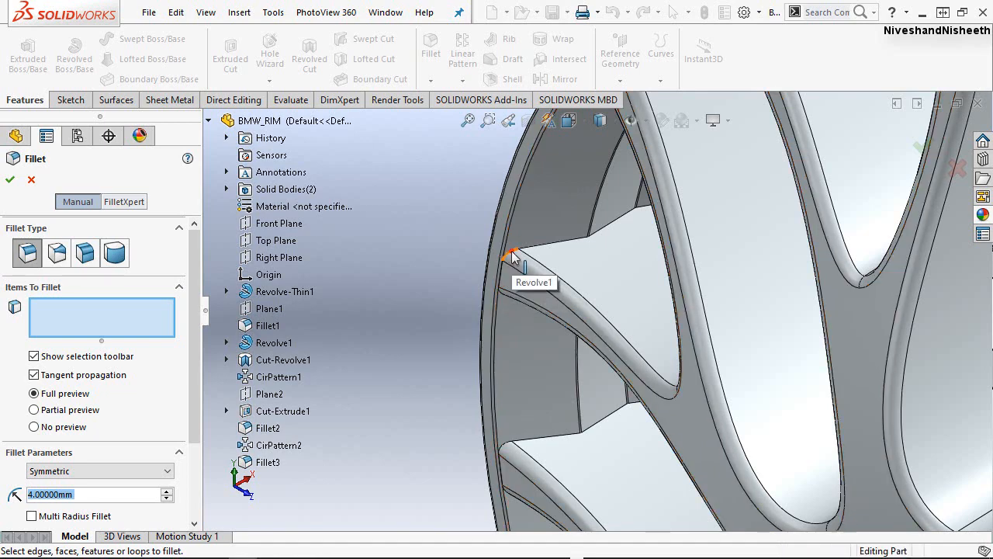
pyautogui.click(511, 254)
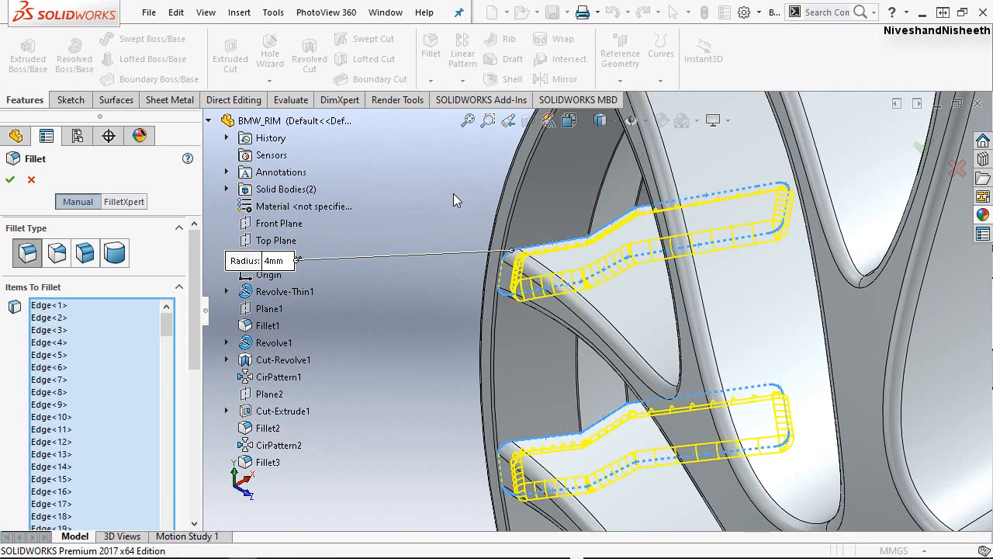
pyautogui.click(468, 122)
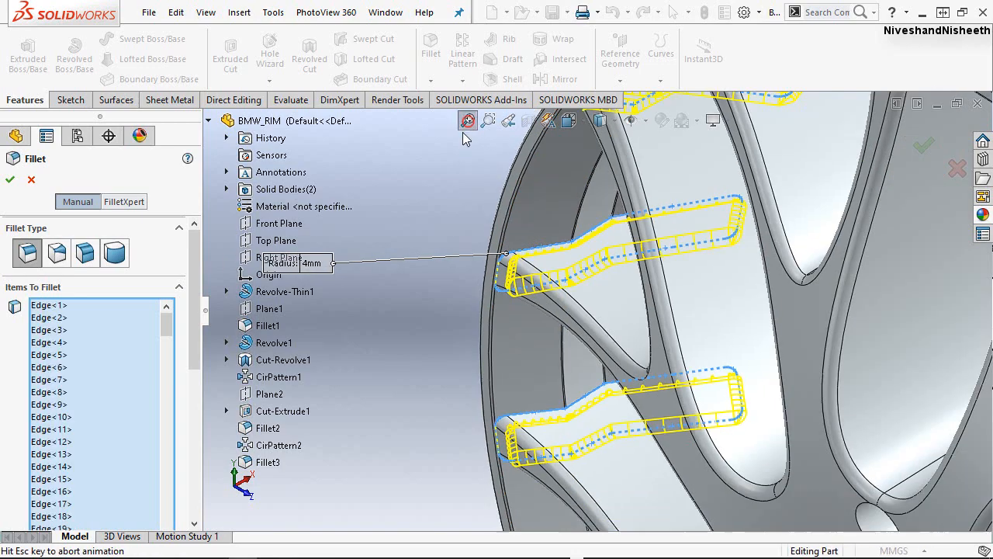
pyautogui.scroll(-2, 570, 349)
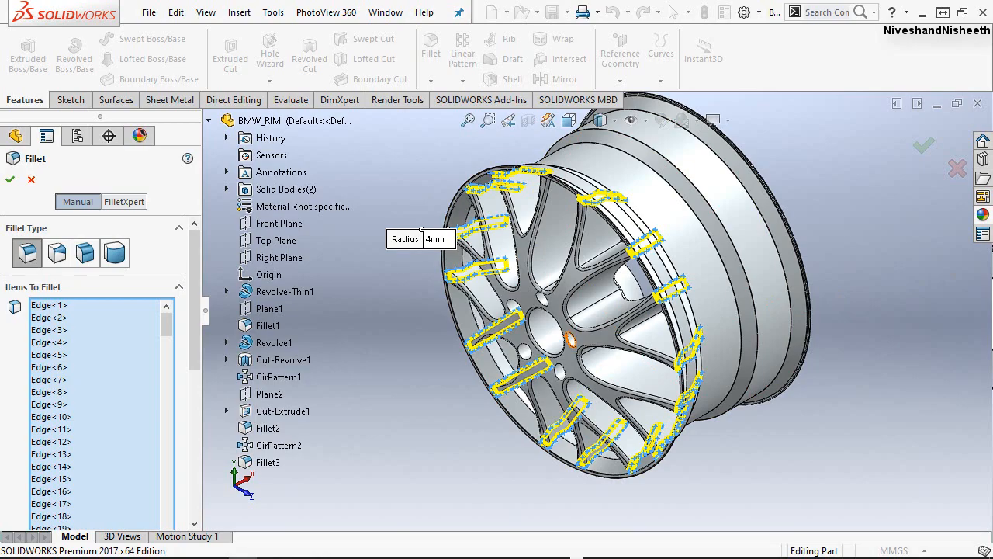
# Review the fillet's edge selection and add the missing edge on the unselected spoke end at the rim's top.
pyautogui.moveTo(166, 324); pyautogui.dragTo(163, 532)
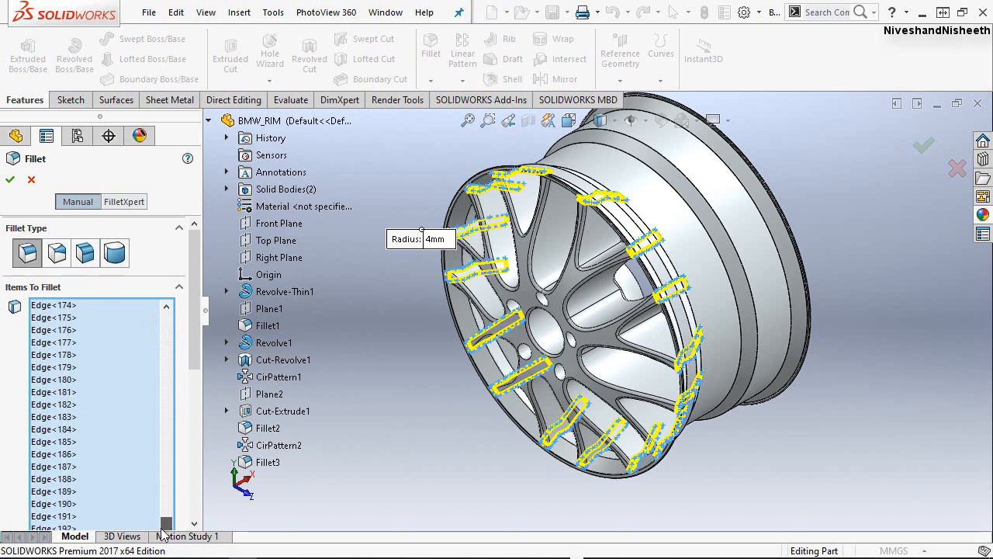
pyautogui.scroll(-1, 160, 463)
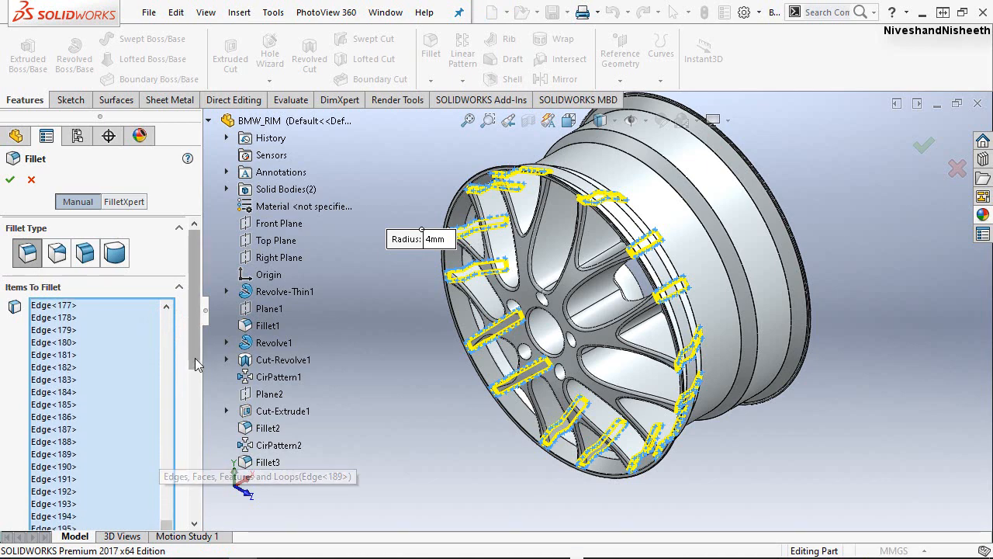
pyautogui.moveTo(195, 359); pyautogui.dragTo(194, 396)
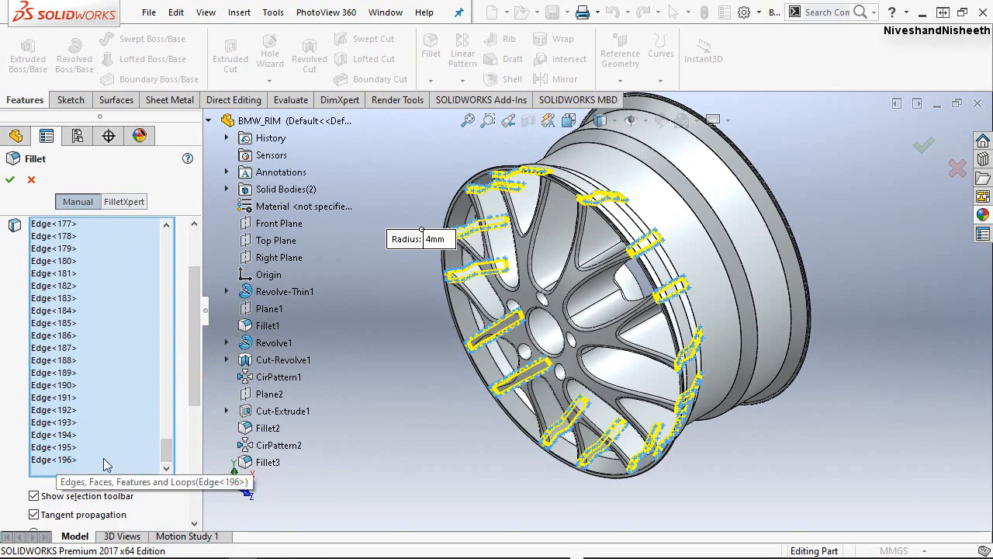
pyautogui.scroll(3, 554, 206)
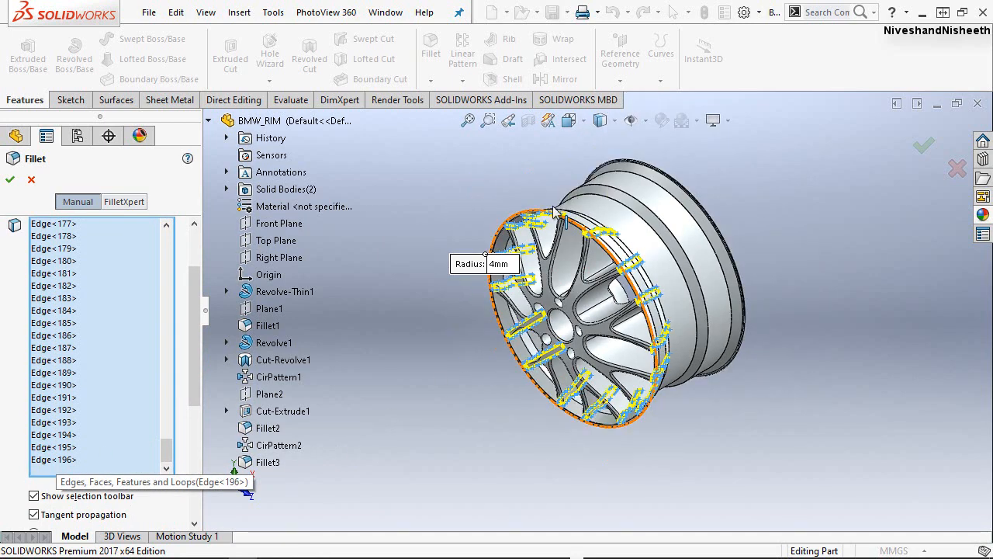
pyautogui.scroll(-3, 569, 194)
pyautogui.scroll(-2, 601, 310)
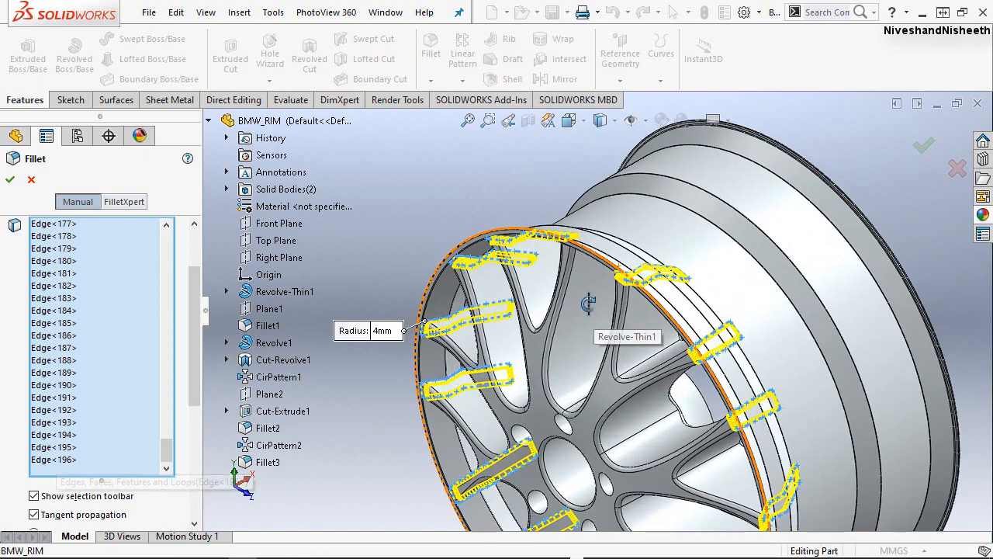
pyautogui.moveTo(585, 318); pyautogui.dragTo(636, 200, button='middle')
pyautogui.scroll(-5, 636, 201)
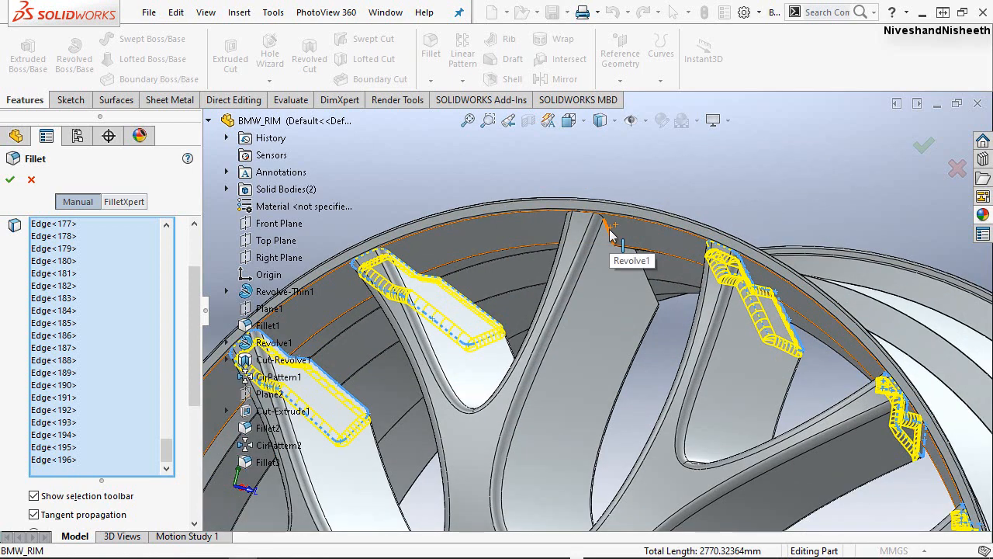
pyautogui.click(609, 230)
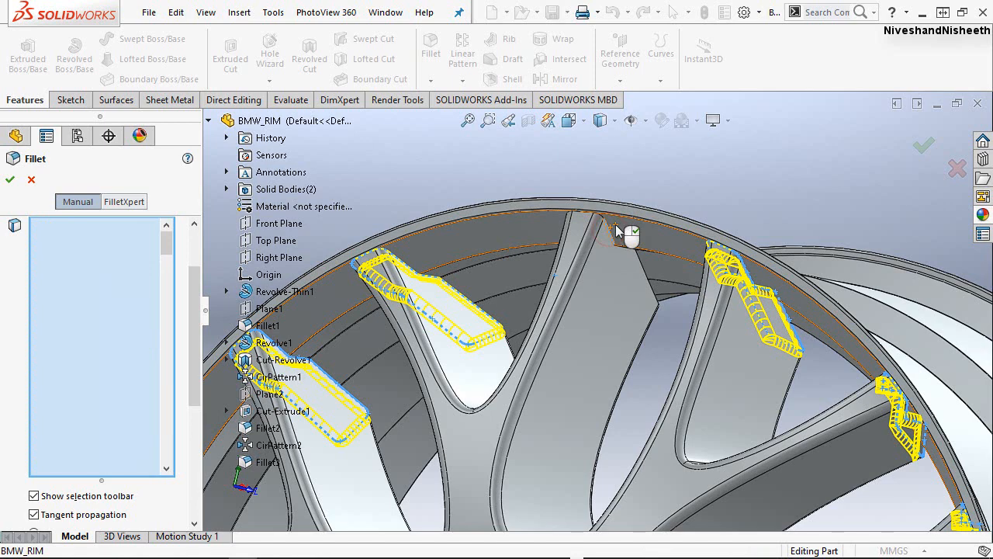
pyautogui.click(617, 228)
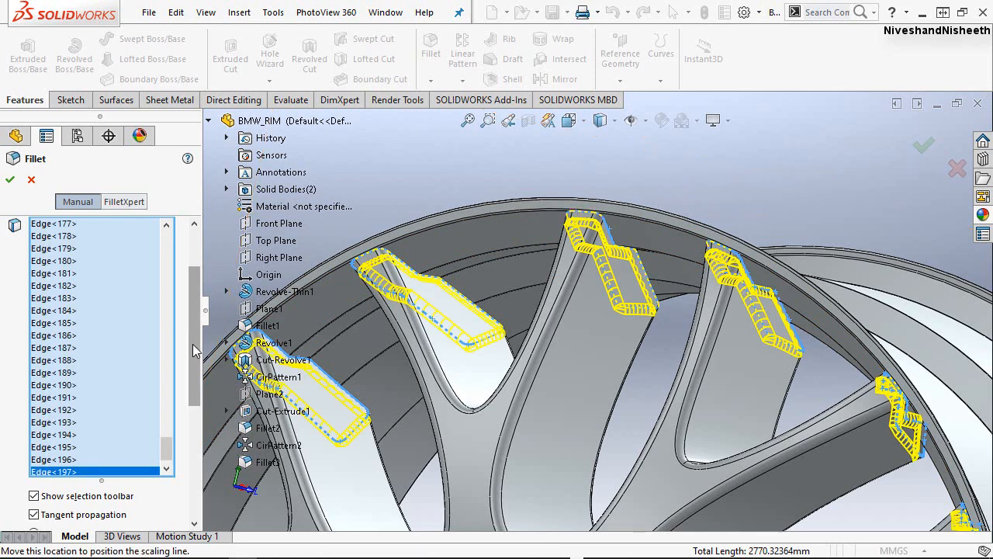
# Check the completed edge selection and apply a symmetric 4 mm fillet to all the spoke ends.
pyautogui.moveTo(167, 446); pyautogui.dragTo(166, 459)
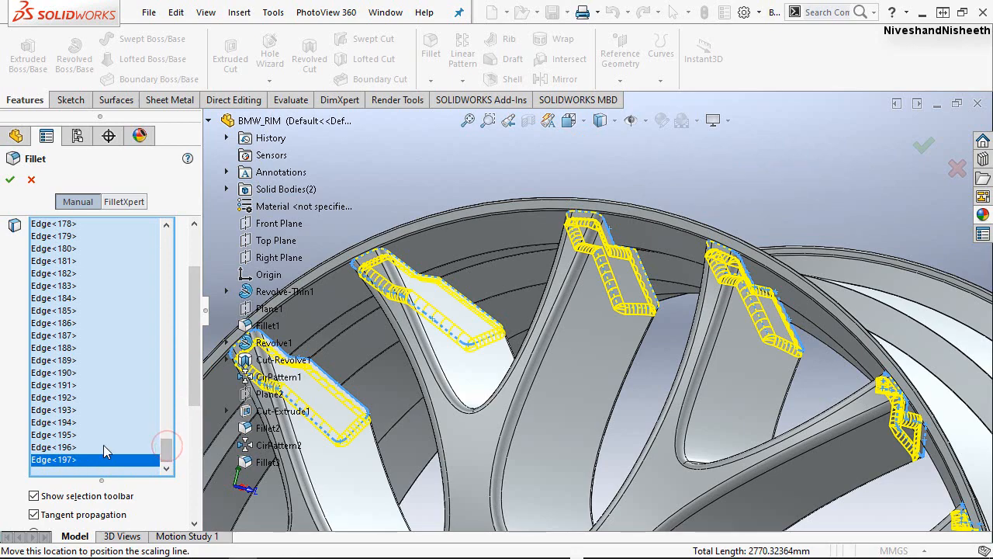
pyautogui.scroll(-3, 585, 203)
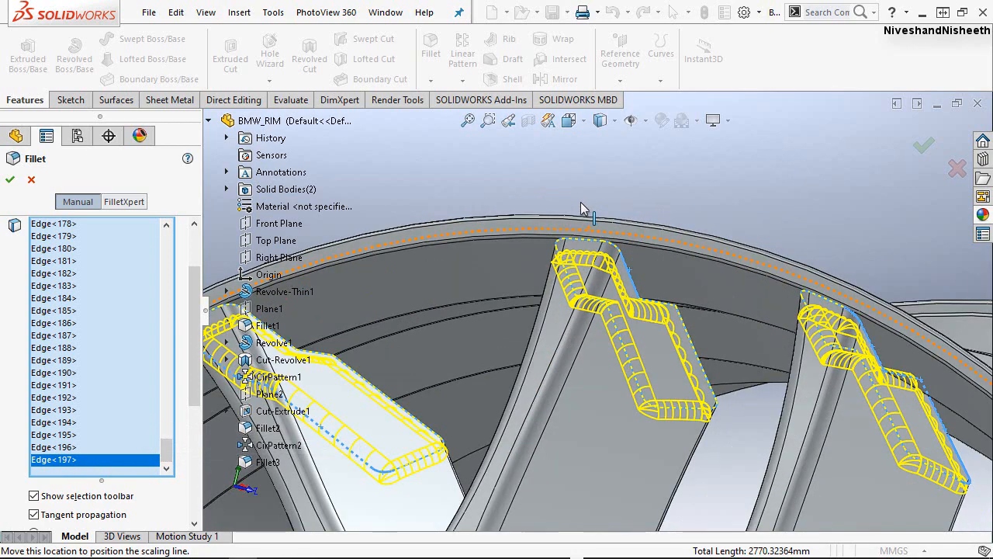
pyautogui.scroll(3, 580, 202)
pyautogui.scroll(5, 503, 190)
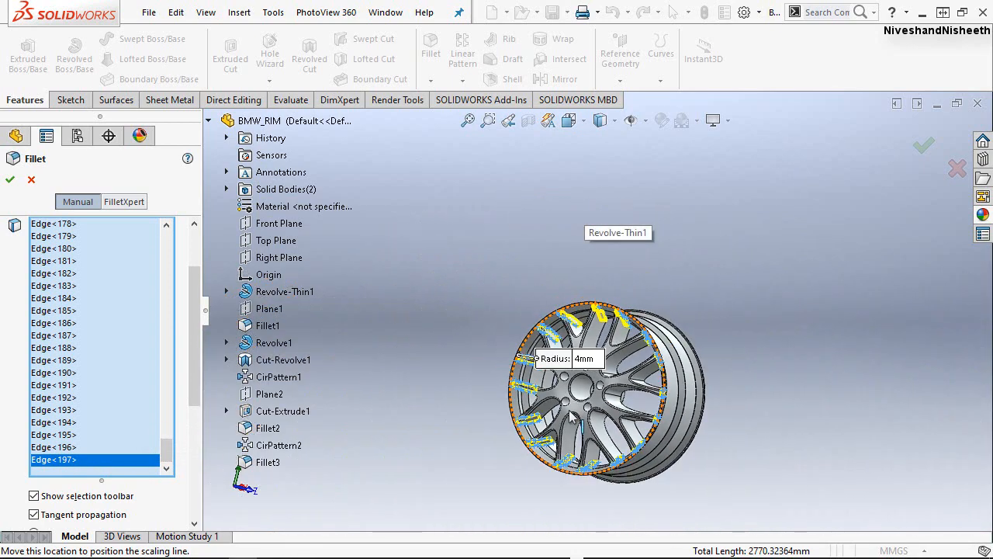
pyautogui.moveTo(583, 404); pyautogui.dragTo(555, 446, button='middle')
pyautogui.moveTo(194, 380); pyautogui.dragTo(208, 470)
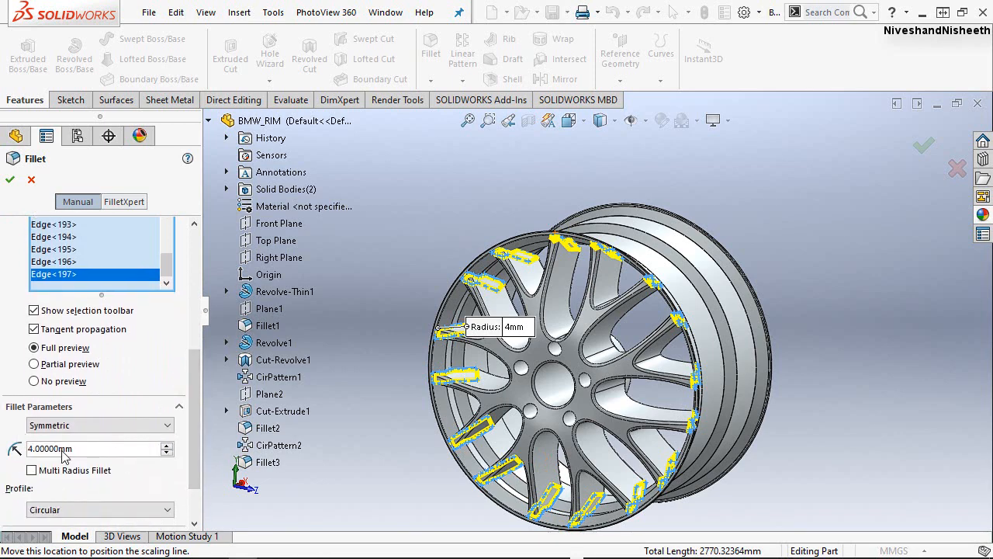
pyautogui.click(12, 180)
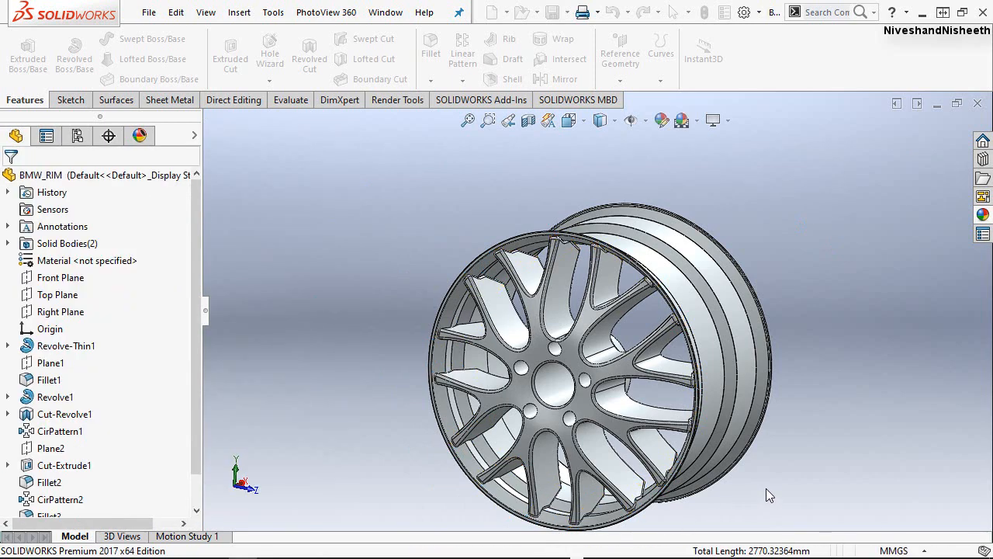
# Examine the filleted spoke ends and the front disc from several angles, ending in an isometric view of the rim.
pyautogui.scroll(-5, 525, 292)
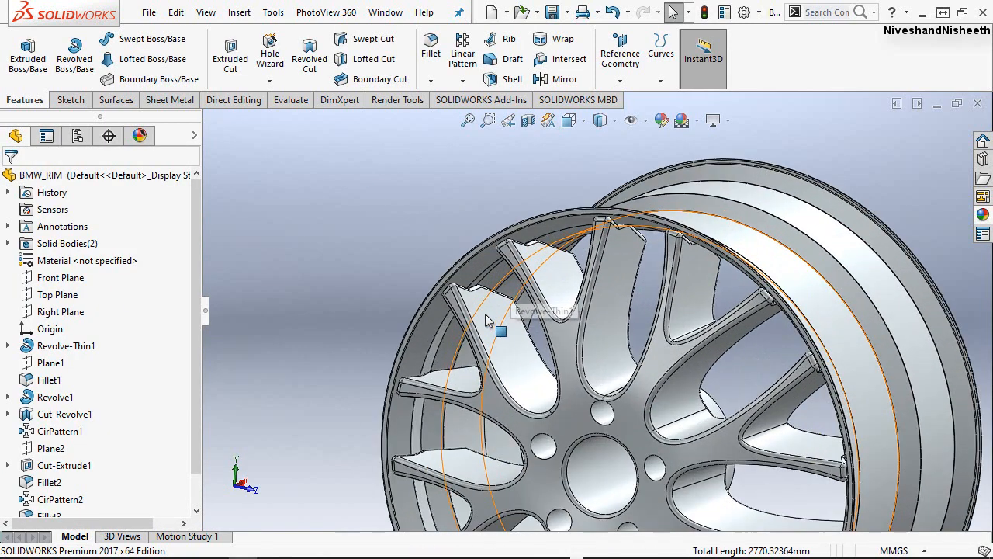
pyautogui.moveTo(490, 309); pyautogui.dragTo(561, 333, button='middle')
pyautogui.scroll(5, 549, 235)
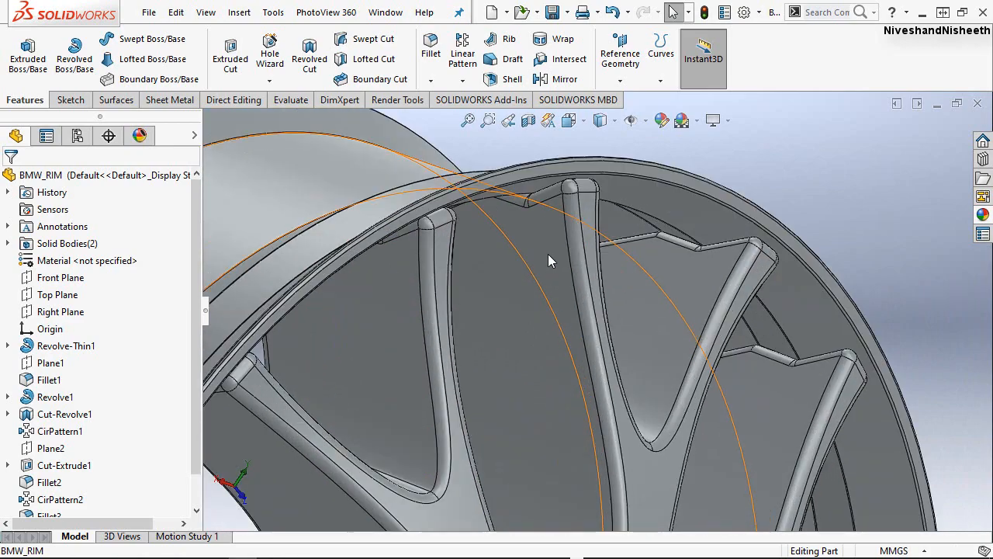
pyautogui.scroll(-3, 596, 478)
pyautogui.scroll(-5, 609, 465)
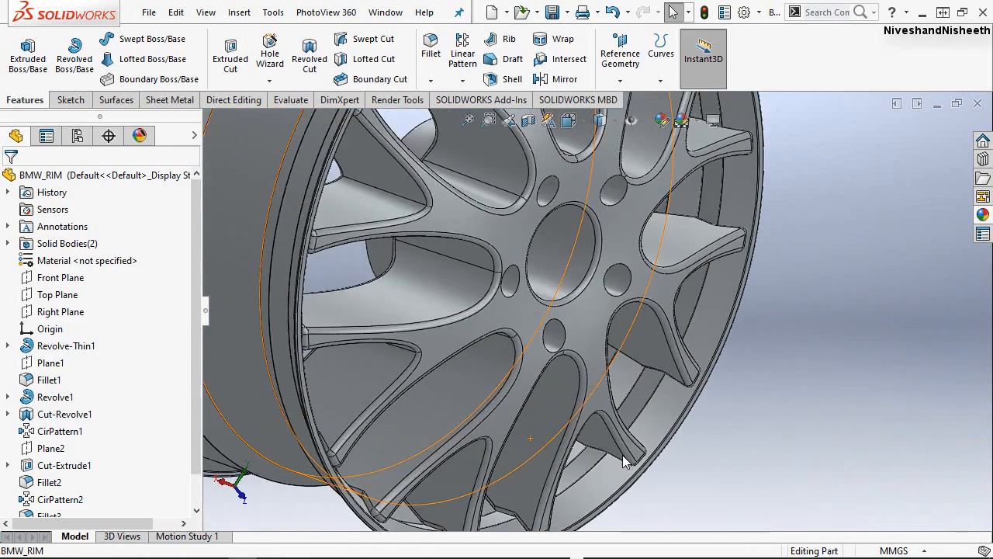
pyautogui.click(509, 122)
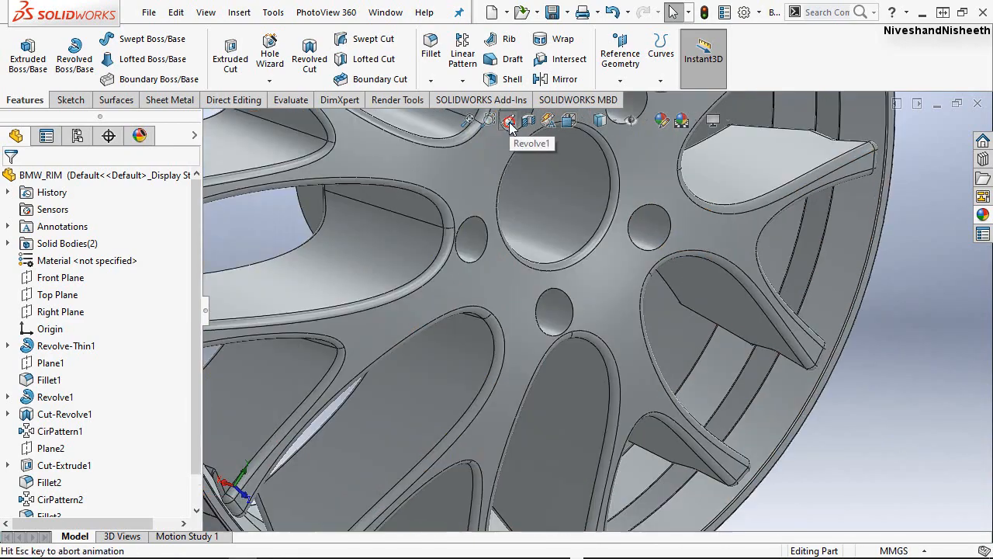
pyautogui.click(511, 121)
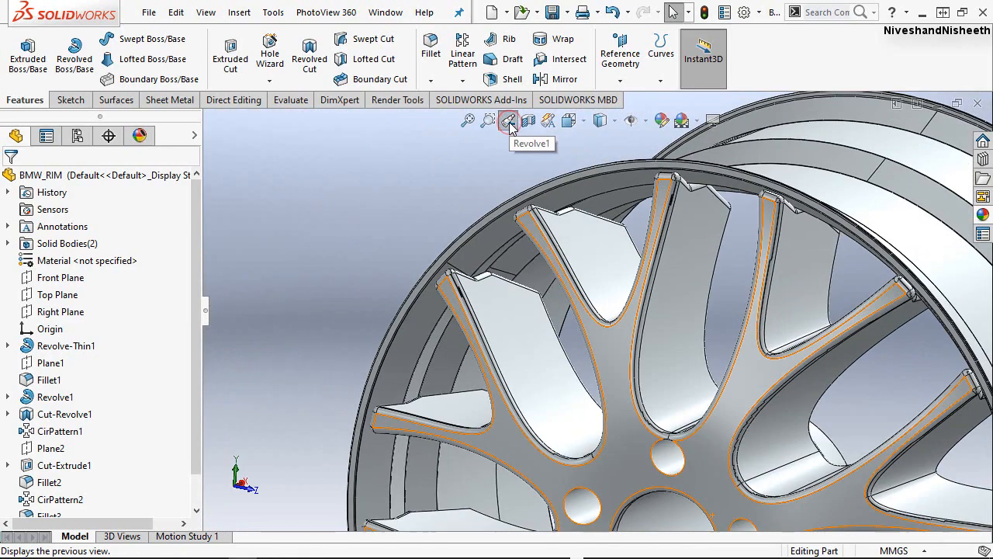
pyautogui.click(571, 122)
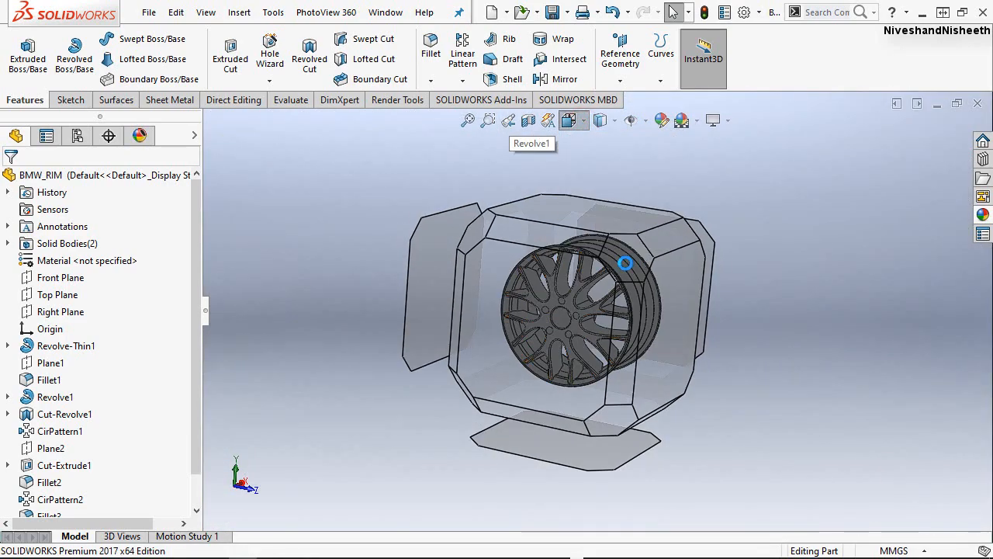
pyautogui.click(625, 263)
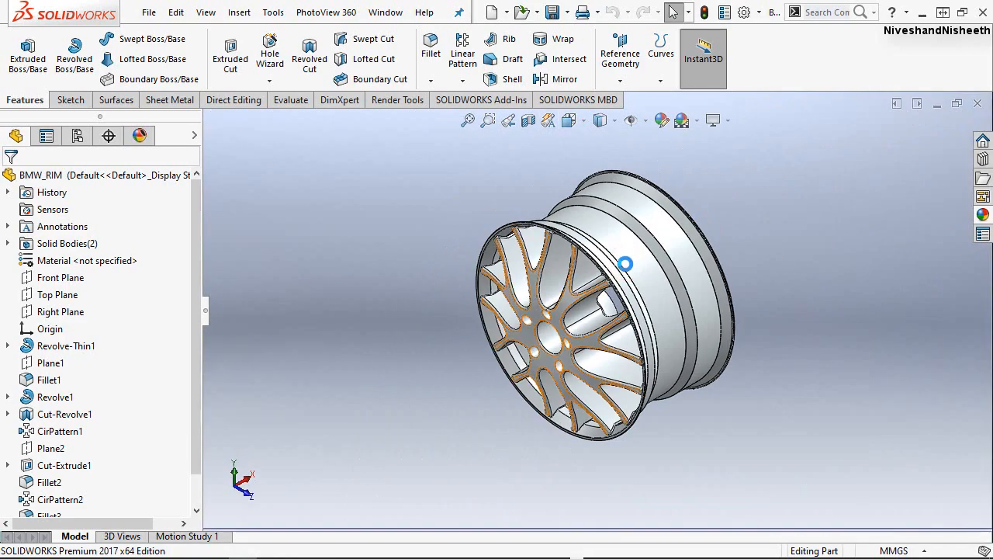
pyautogui.scroll(-2, 677, 267)
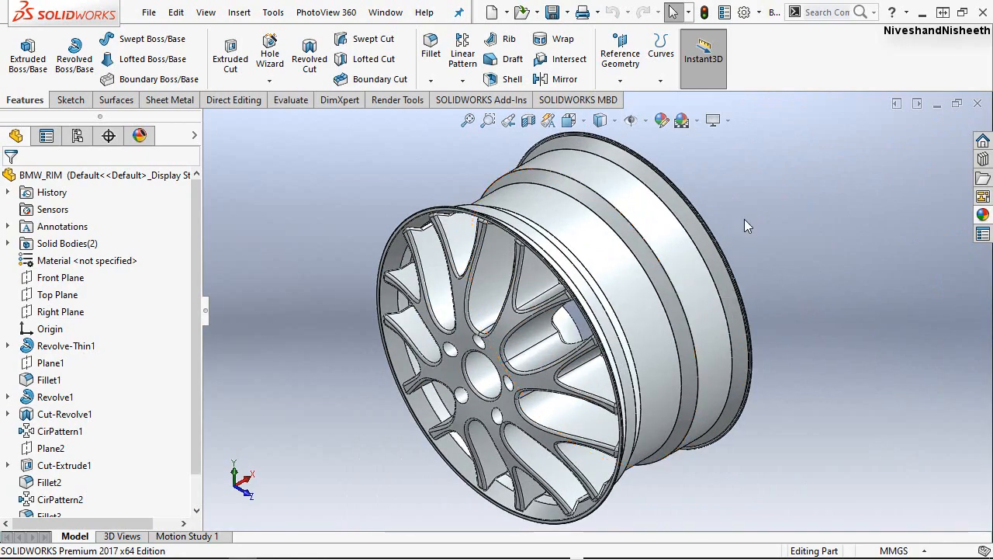
pyautogui.click(767, 253)
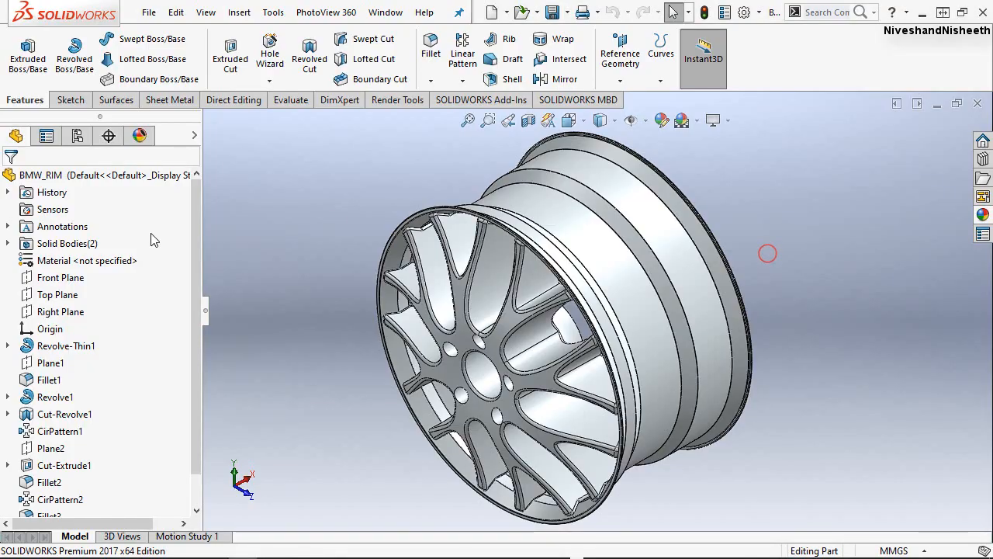
# Combine the rim barrel and the spoked front disc into one solid body using the Add operation.
pyautogui.click(8, 243)
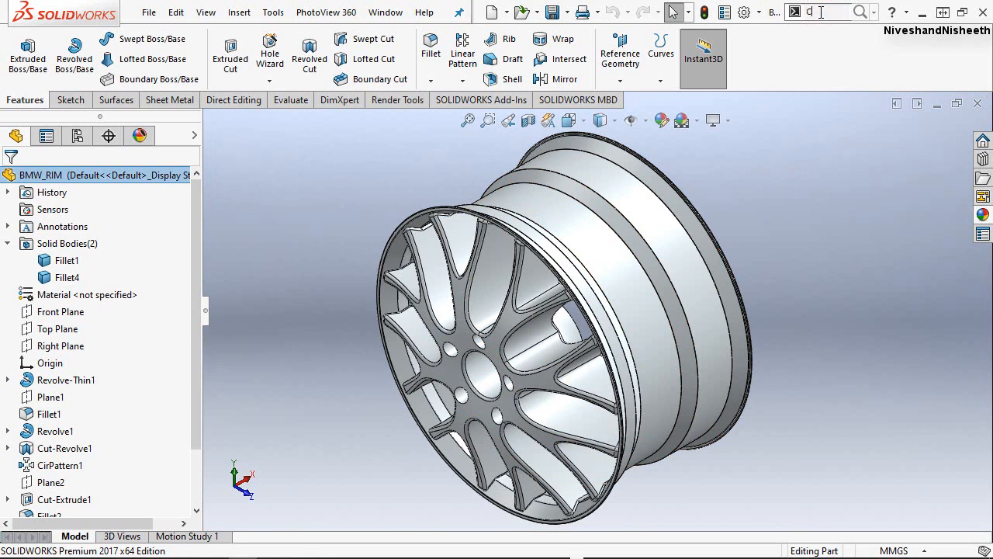
pyautogui.write('ombine')
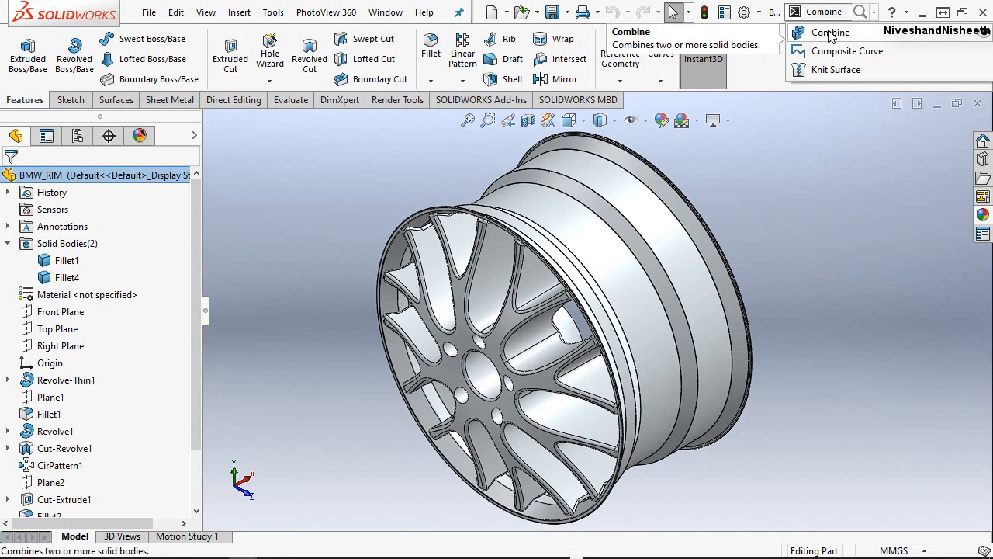
pyautogui.click(830, 33)
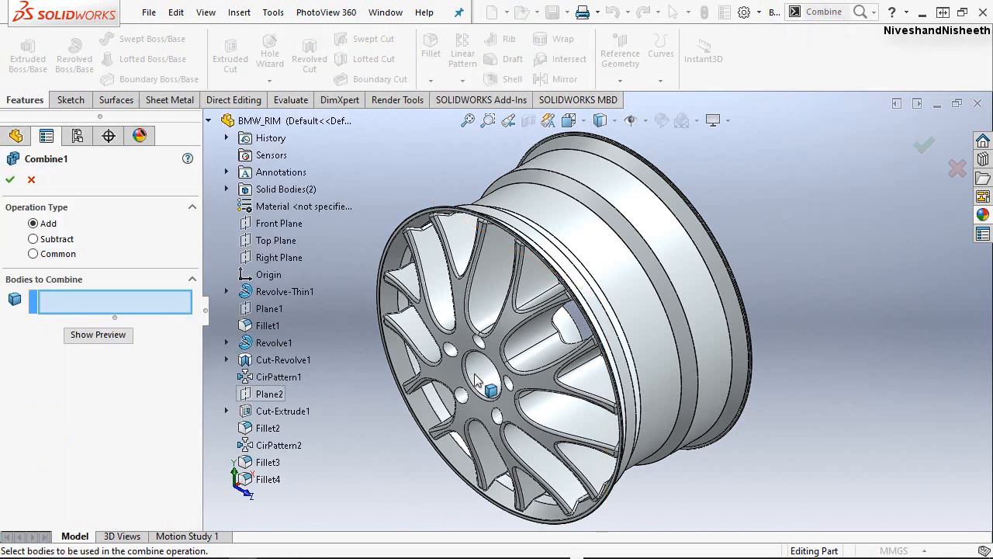
pyautogui.click(578, 215)
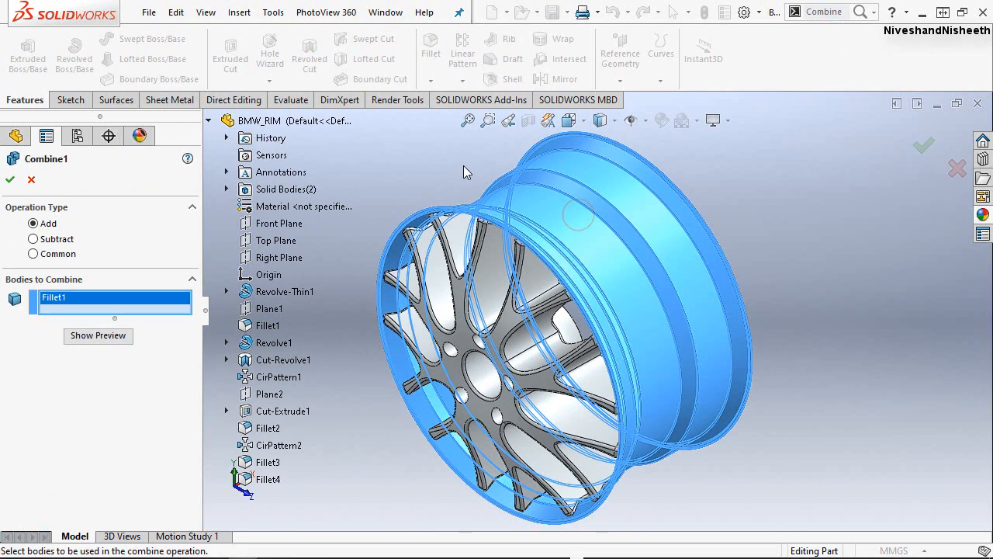
pyautogui.click(464, 329)
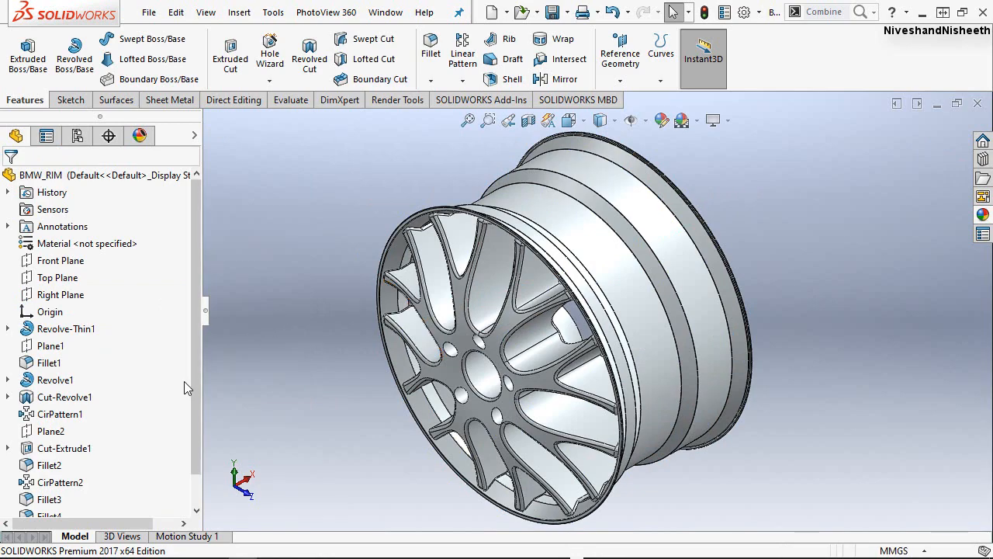
pyautogui.moveTo(193, 393); pyautogui.dragTo(191, 429)
pyautogui.click(66, 499)
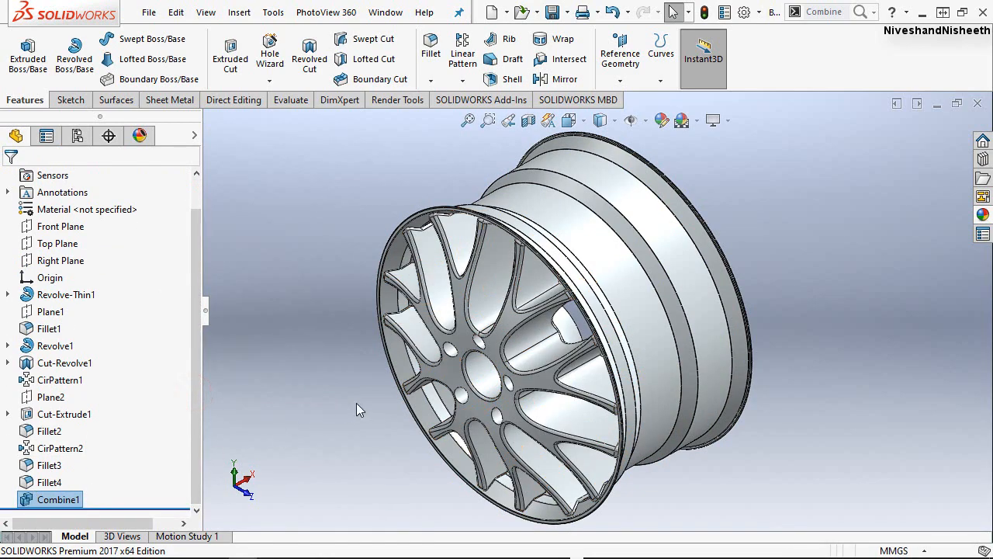
# Inspect the combined rim as a whole and close up around the central bore and bolt holes.
pyautogui.moveTo(562, 330); pyautogui.dragTo(488, 365, button='middle')
pyautogui.click(508, 121)
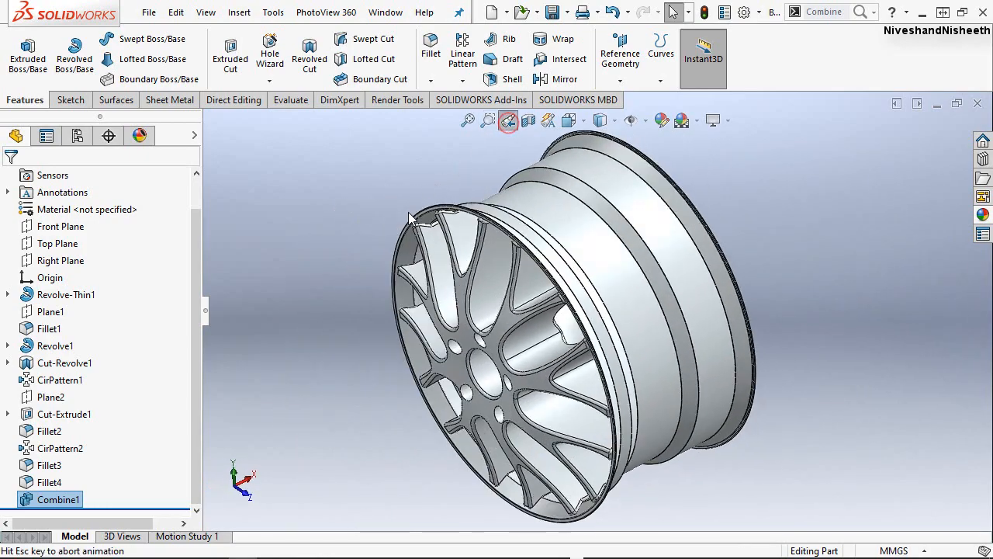
pyautogui.click(467, 121)
pyautogui.click(348, 249)
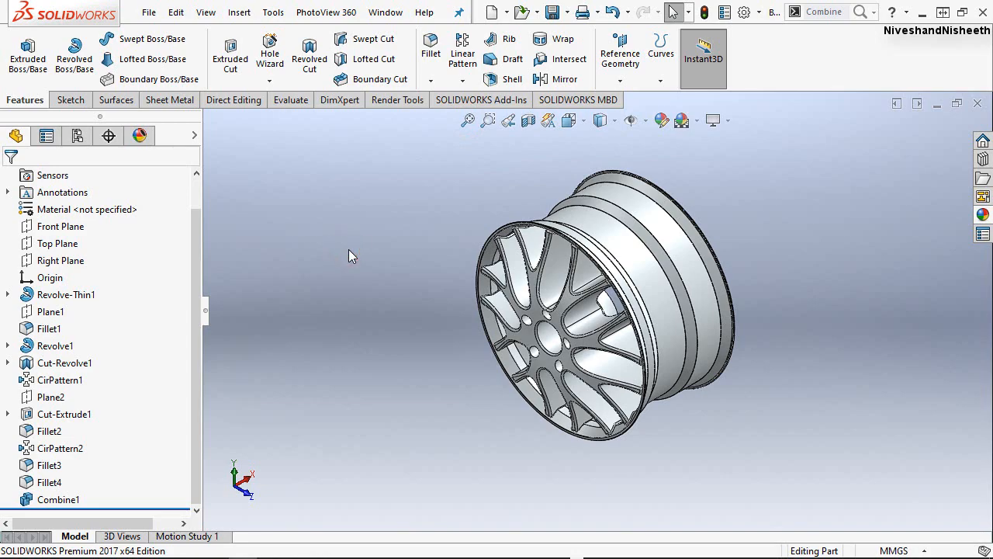
pyautogui.scroll(-5, 526, 347)
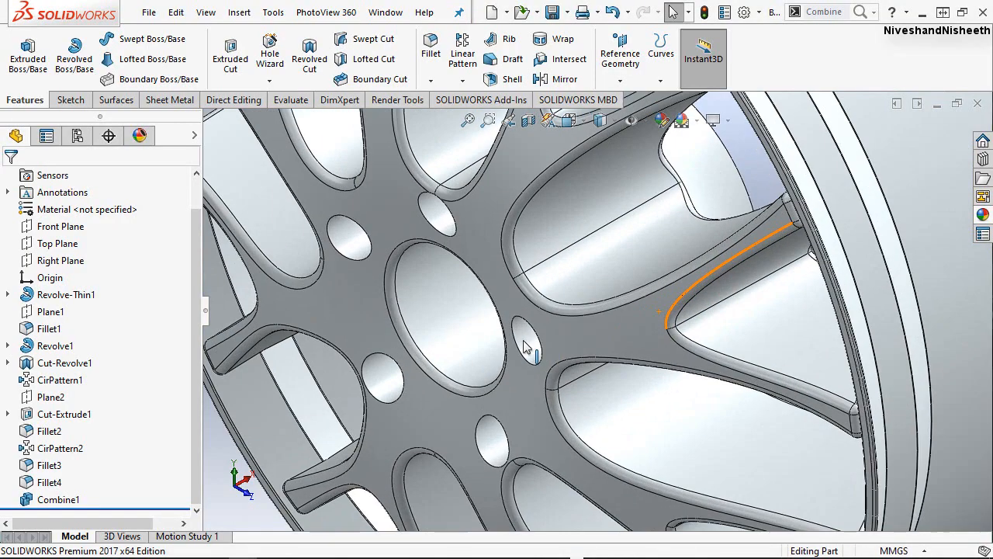
pyautogui.moveTo(470, 349); pyautogui.dragTo(464, 278, button='middle')
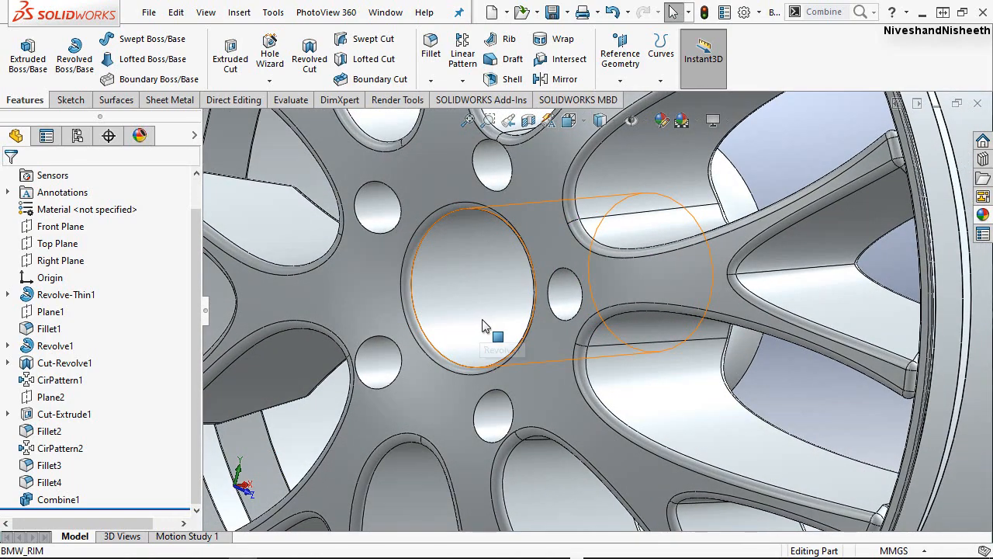
pyautogui.scroll(5, 481, 326)
pyautogui.scroll(2, 543, 325)
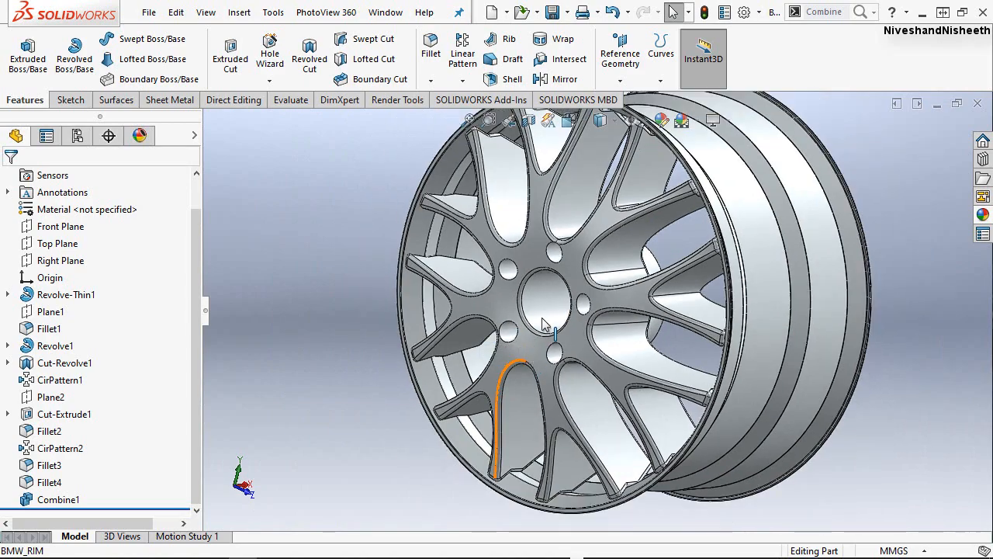
pyautogui.moveTo(544, 325); pyautogui.dragTo(541, 366, button='middle')
pyautogui.scroll(3, 456, 375)
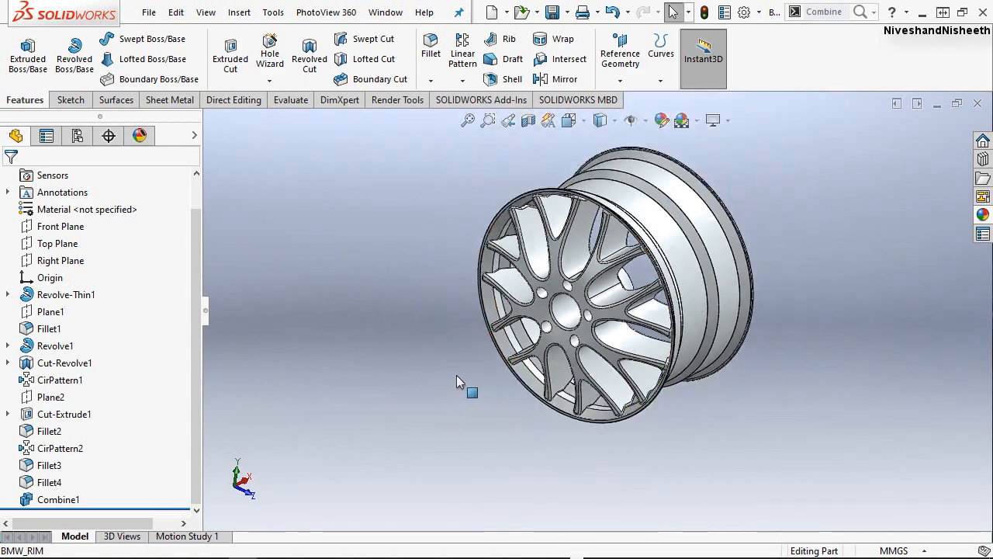
pyautogui.scroll(2, 602, 291)
pyautogui.scroll(-2, 723, 201)
pyautogui.click(424, 193)
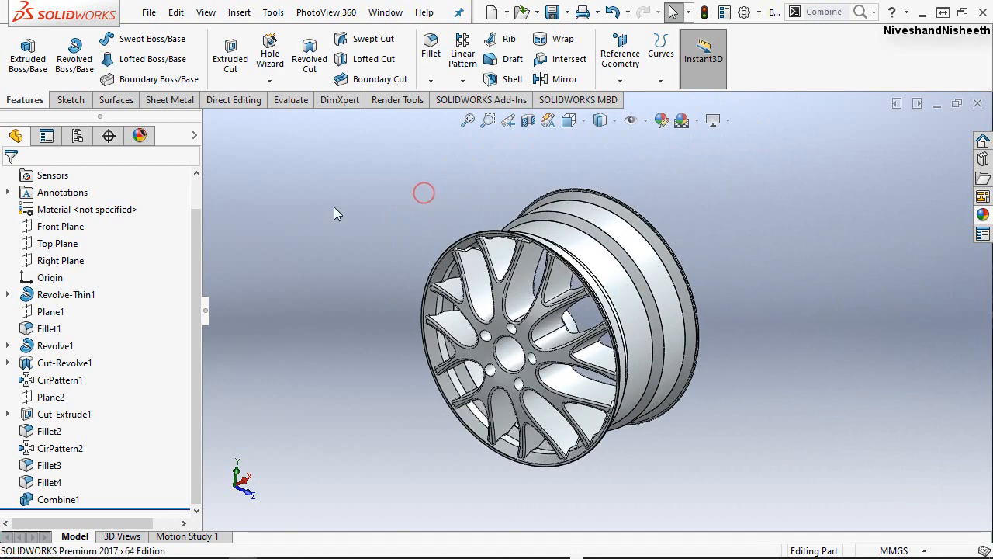
# Start a sketch on the Front Plane, section the model at that plane with zero offset, and face the cut in Front view.
pyautogui.click(69, 226)
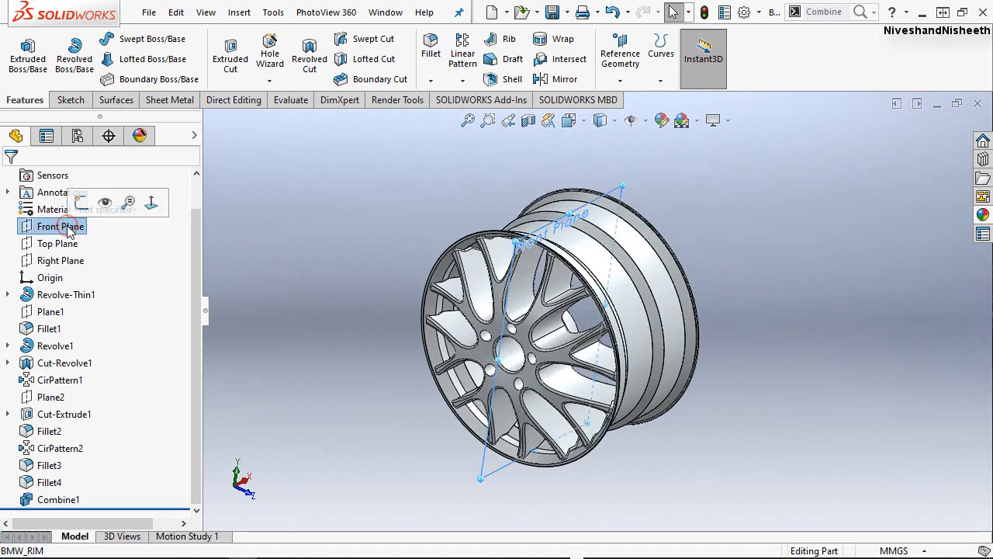
pyautogui.click(81, 202)
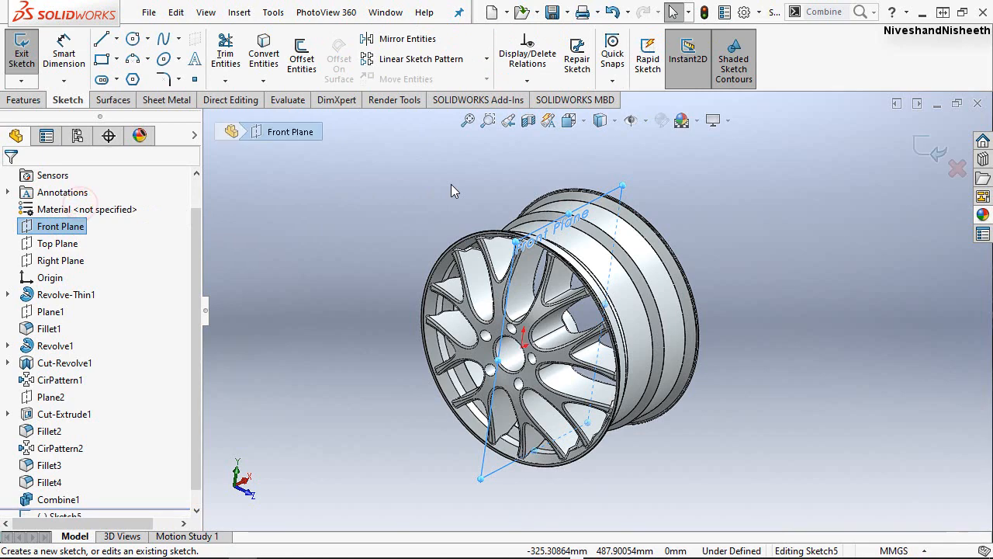
pyautogui.click(528, 120)
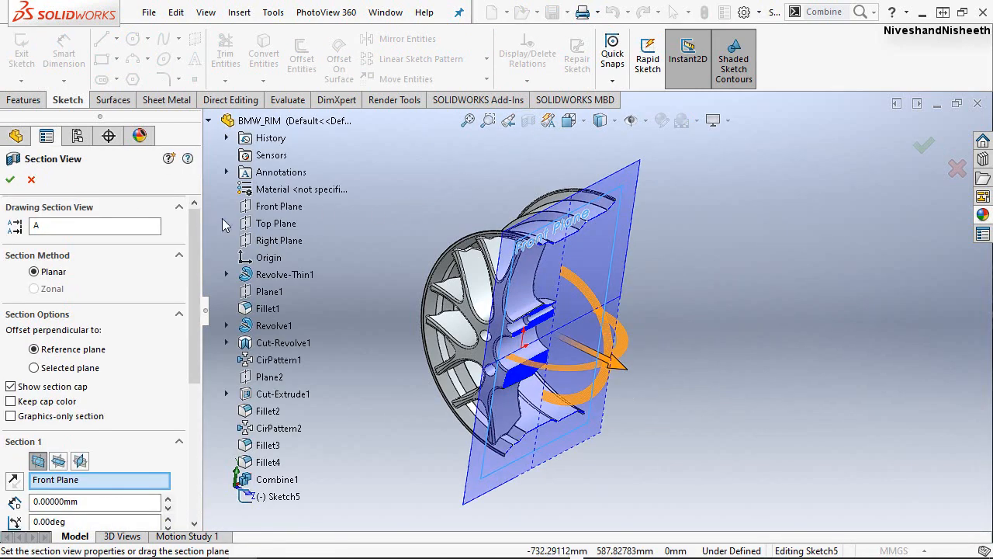
pyautogui.click(11, 179)
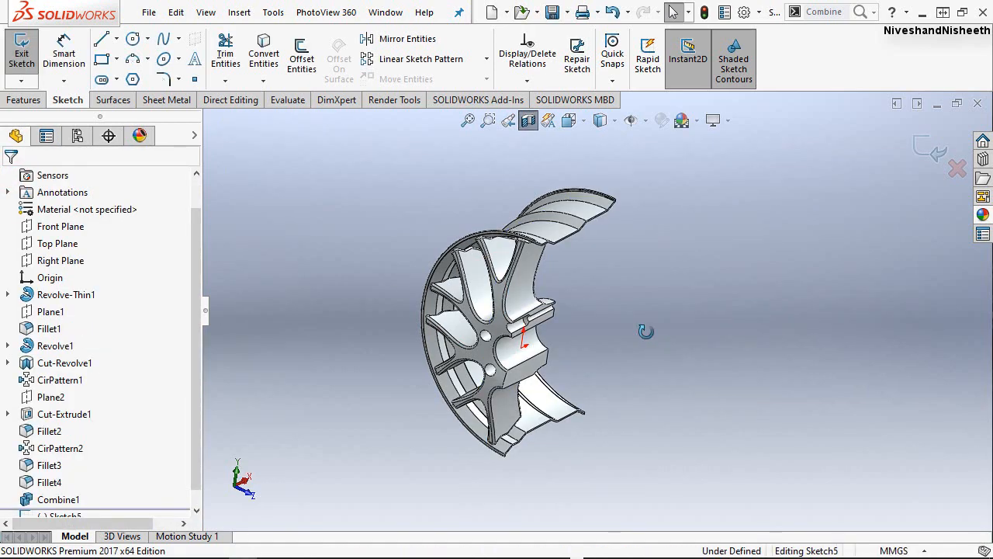
pyautogui.moveTo(685, 352); pyautogui.dragTo(622, 313, button='middle')
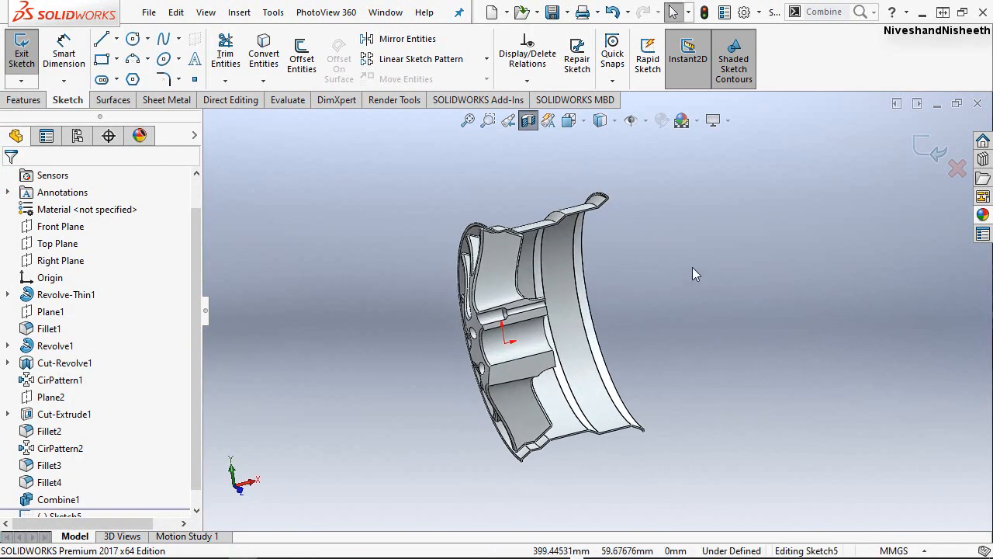
pyautogui.press('space')
pyautogui.click(628, 308)
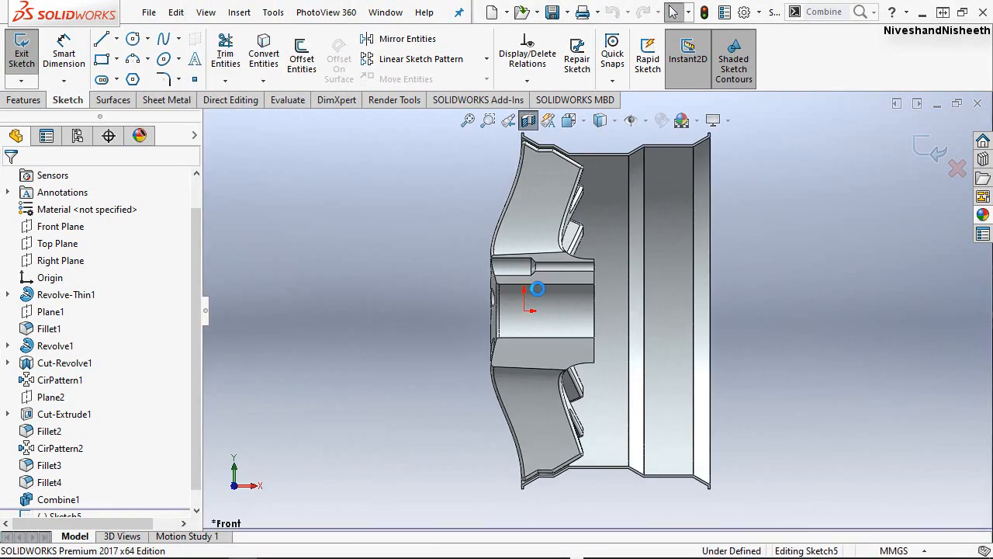
# Sketch a vertical line inside the central bore down to origin height and a horizontal line about 43 mm long from its lower end out past the front face.
pyautogui.scroll(-7, 515, 259)
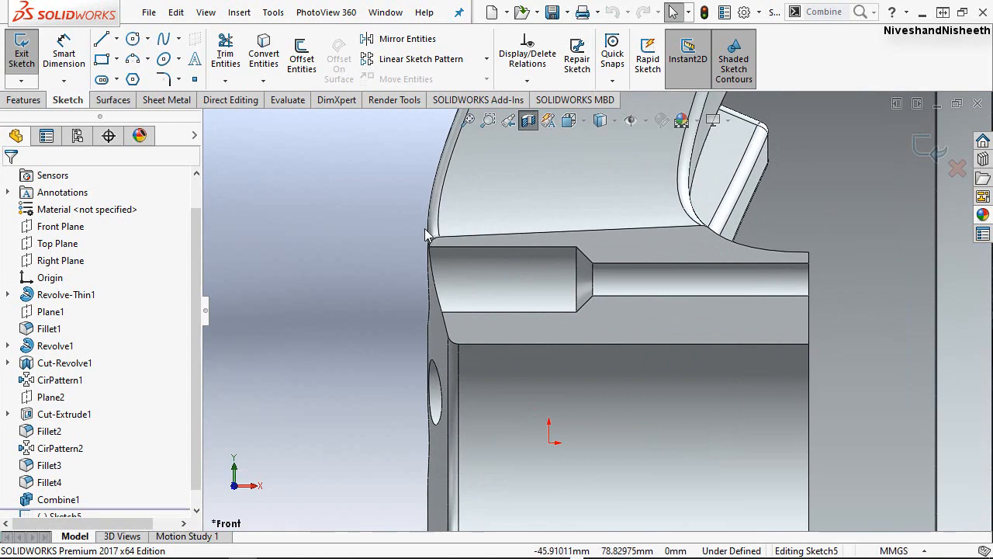
pyautogui.scroll(3, 504, 265)
pyautogui.scroll(7, 494, 265)
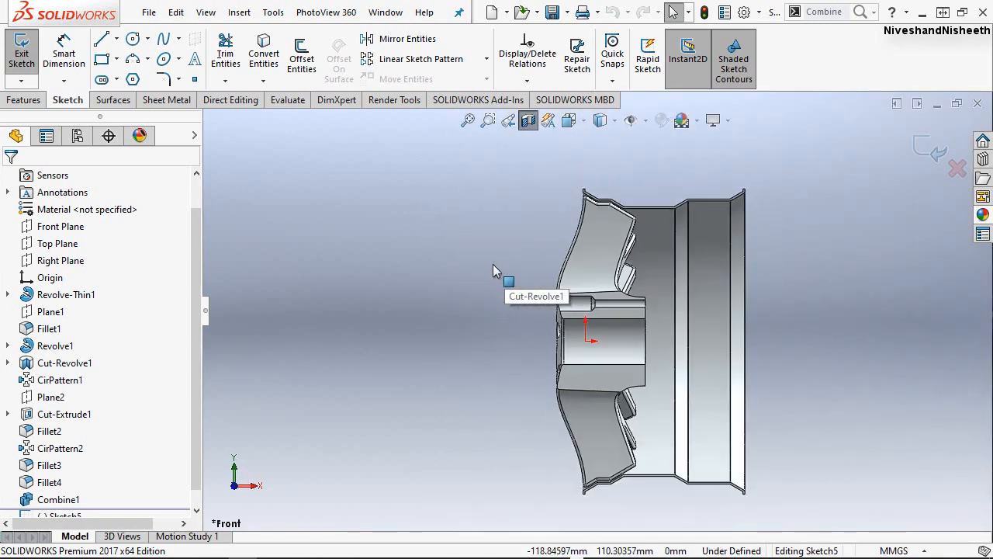
pyautogui.scroll(-3, 742, 338)
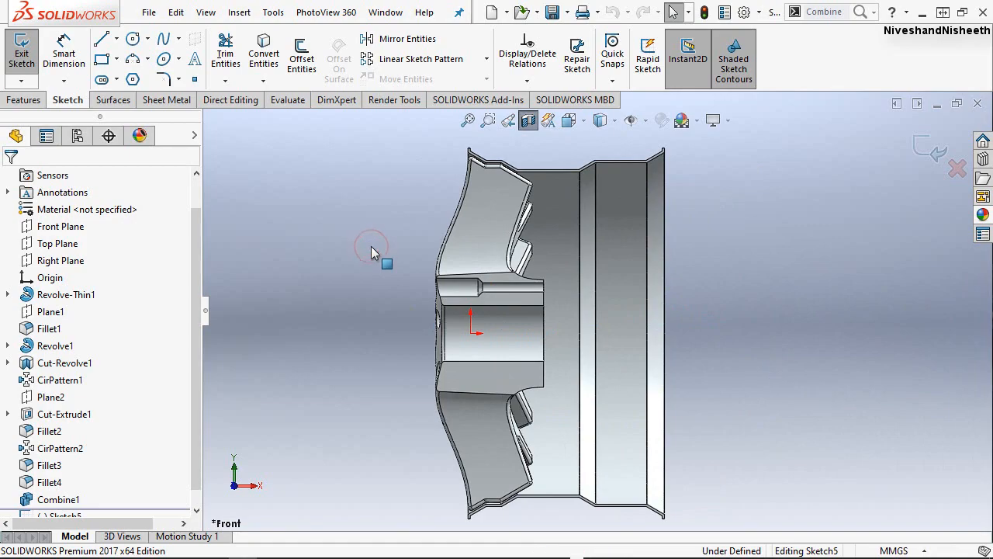
pyautogui.scroll(-5, 356, 306)
pyautogui.moveTo(368, 257); pyautogui.dragTo(297, 271, button='right')
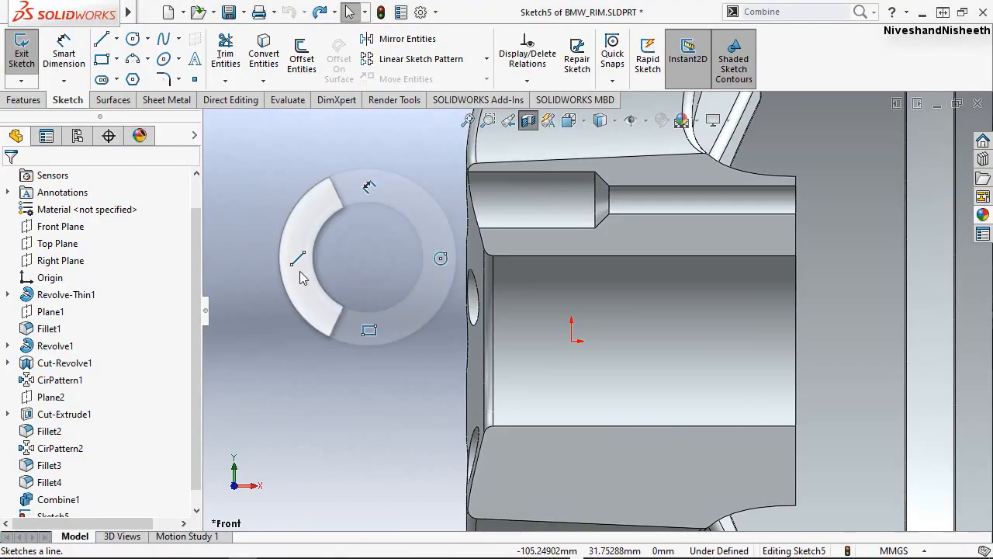
pyautogui.click(527, 281)
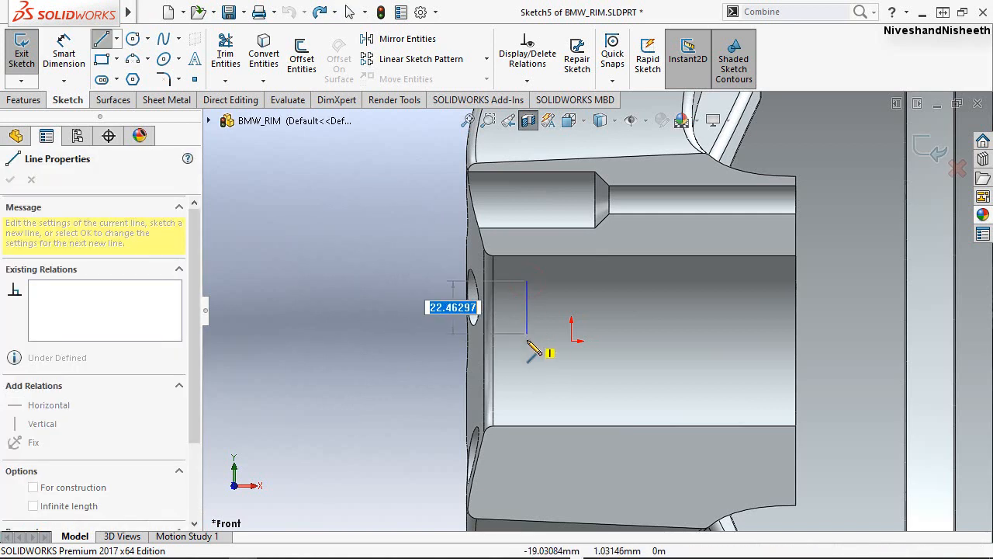
pyautogui.click(526, 341)
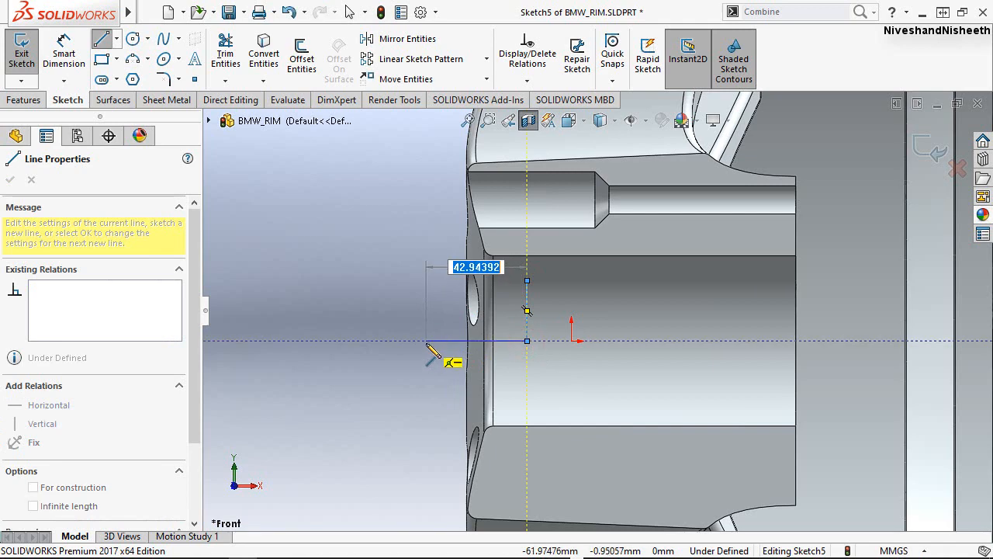
pyautogui.click(426, 341)
pyautogui.press('Escape')
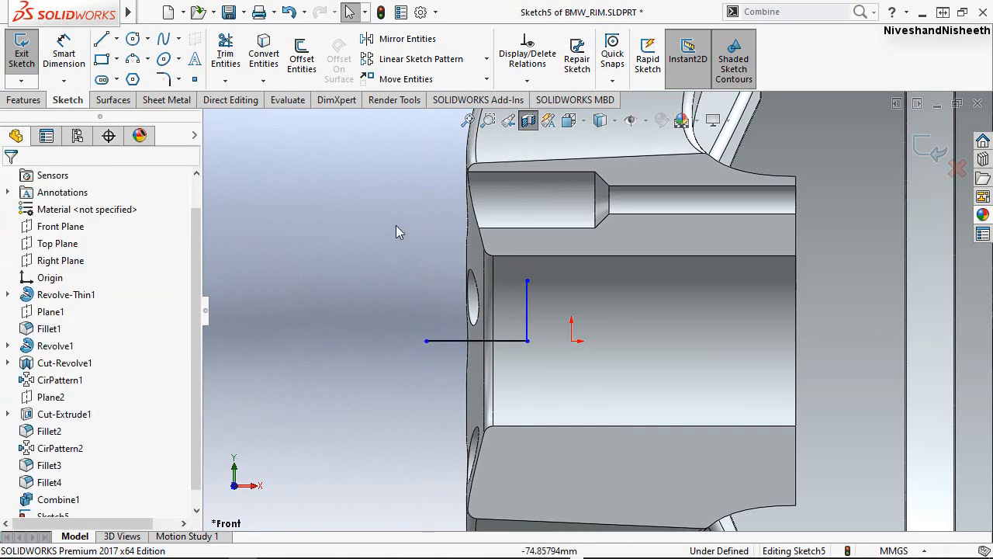
# Dimension the vertical line's length to 36.25 mm and the horizontal line's length to 18 mm.
pyautogui.moveTo(396, 220); pyautogui.dragTo(392, 159, button='right')
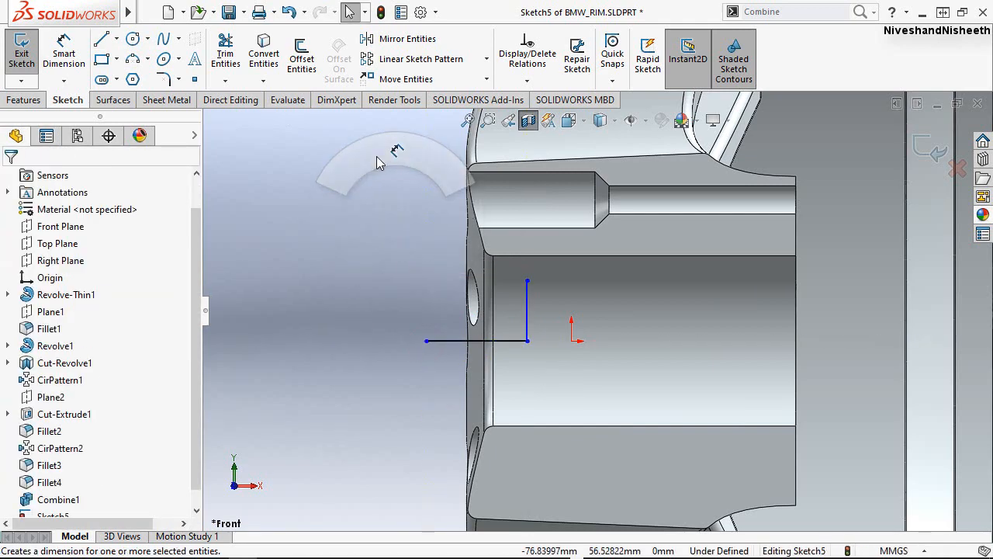
pyautogui.click(549, 306)
pyautogui.click(552, 308)
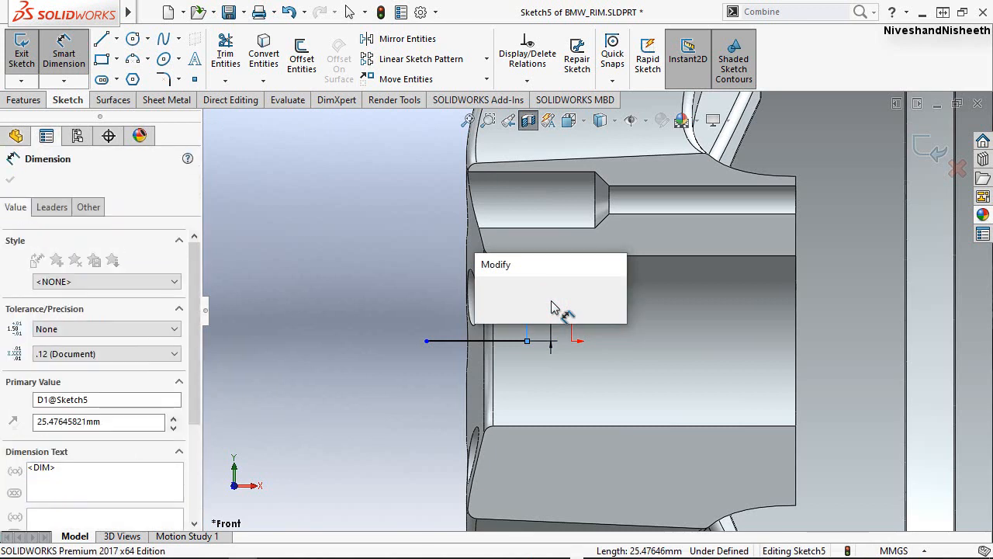
pyautogui.write('36.25')
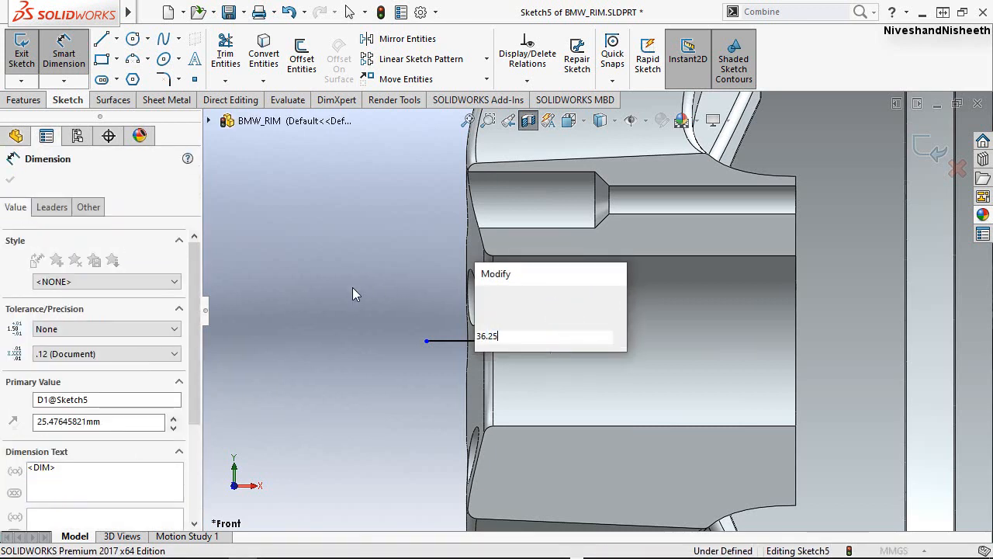
pyautogui.press('Escape')
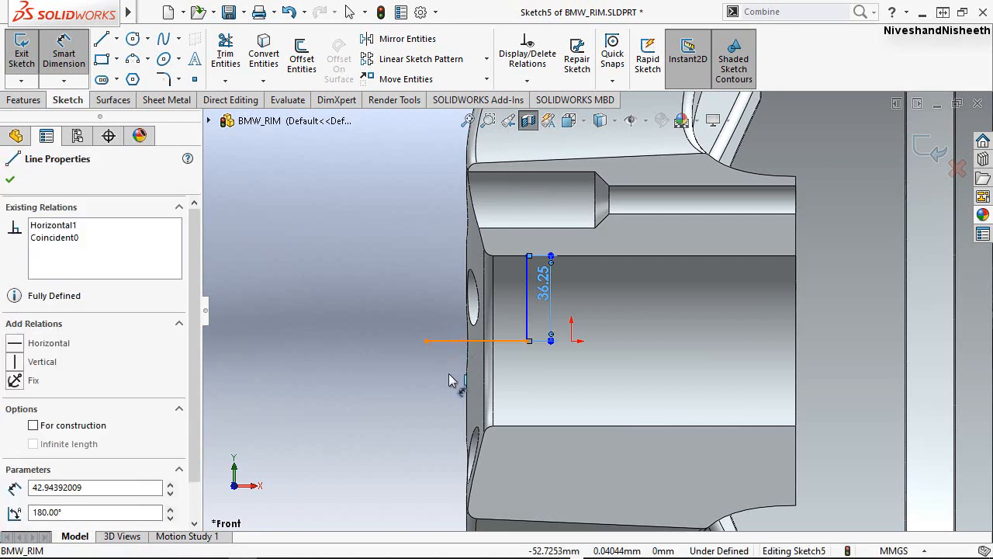
pyautogui.click(448, 374)
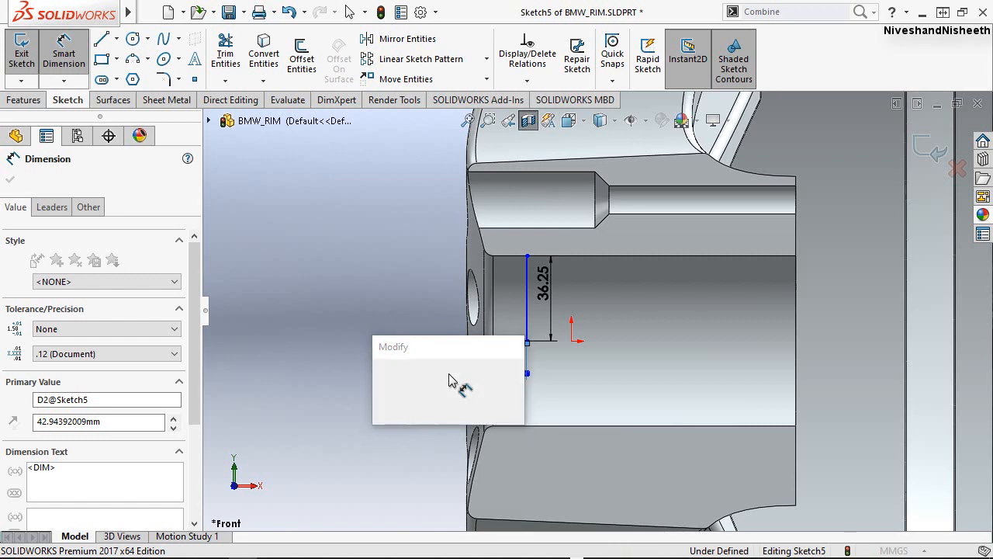
pyautogui.write('18')
pyautogui.press('Return')
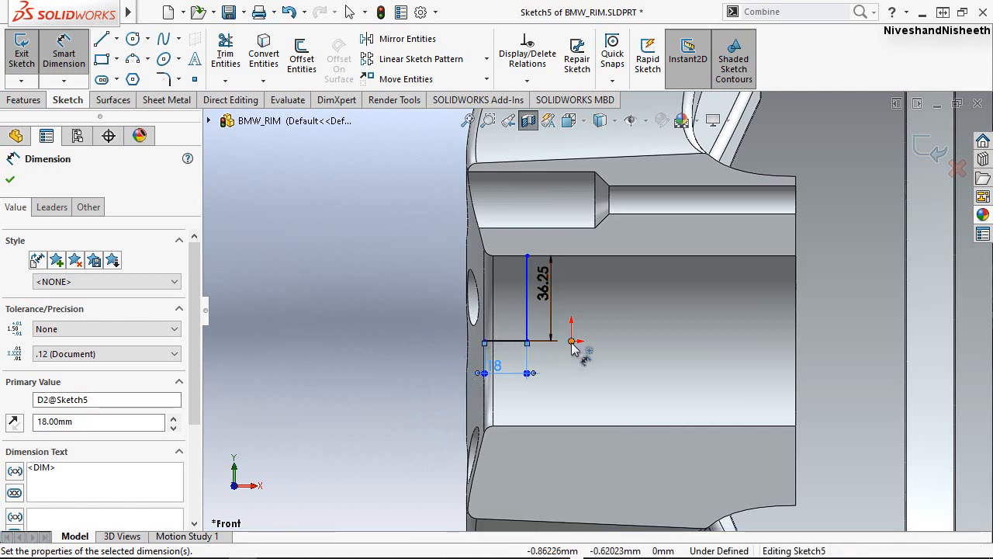
# Set the distance between the origin and the horizontal line's outer end to 42.5 mm.
pyautogui.click(572, 344)
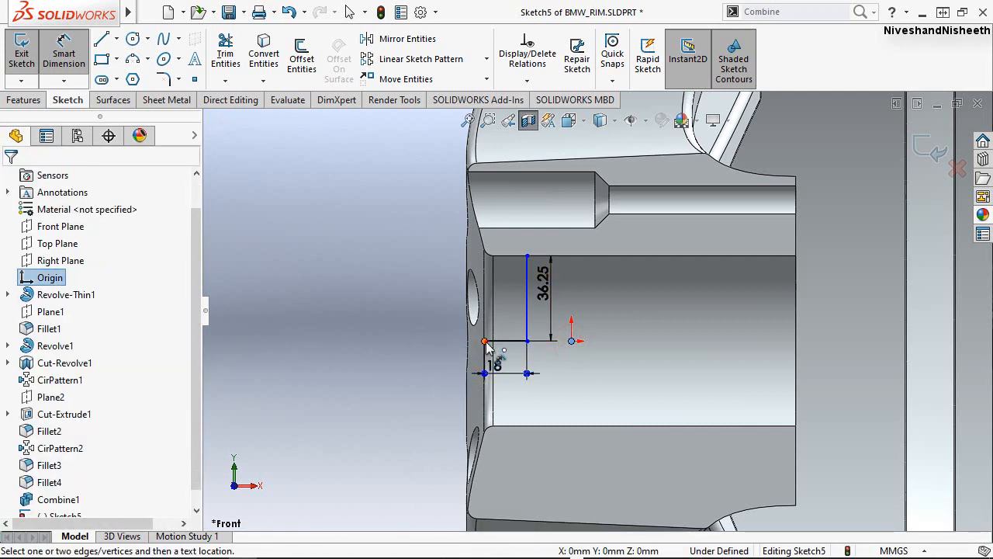
pyautogui.click(485, 342)
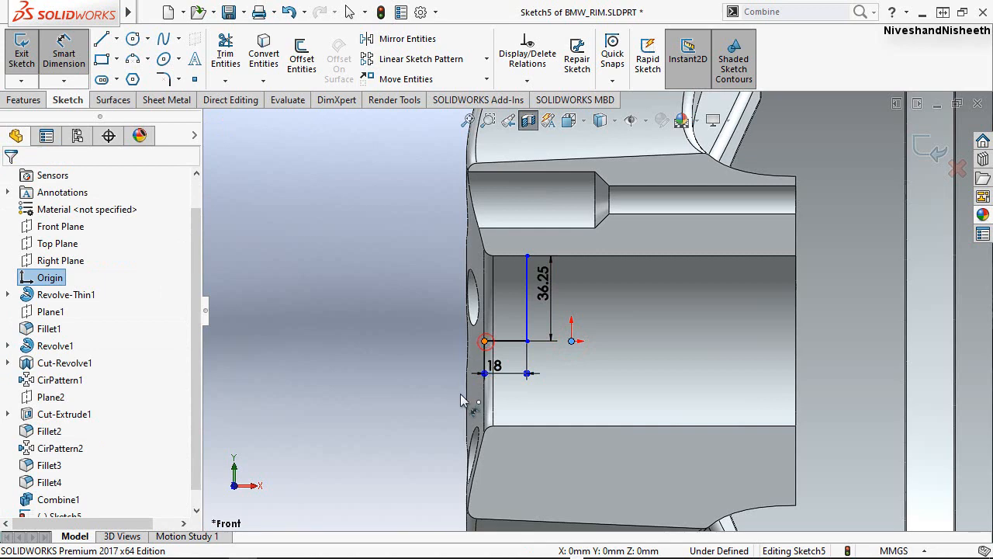
pyautogui.click(537, 401)
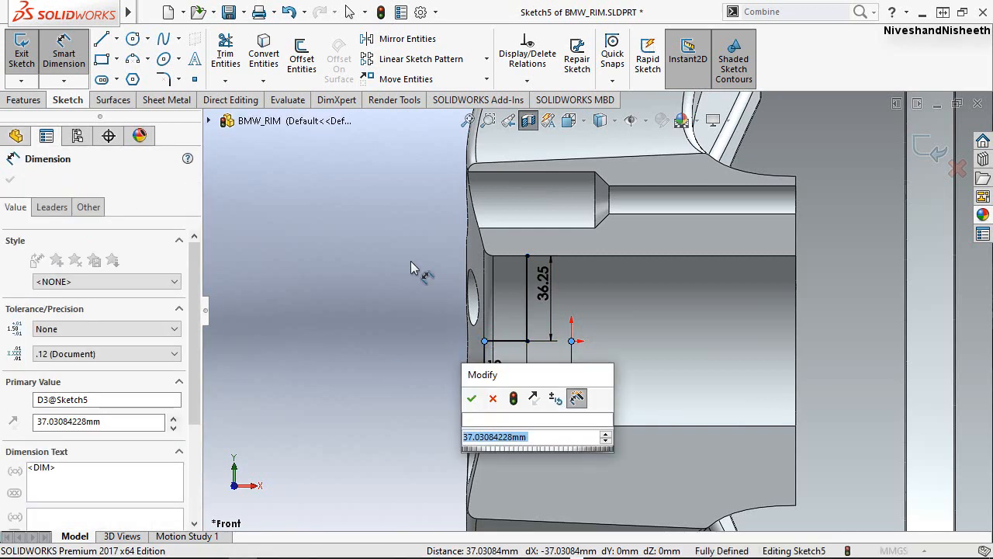
pyautogui.write('42.5')
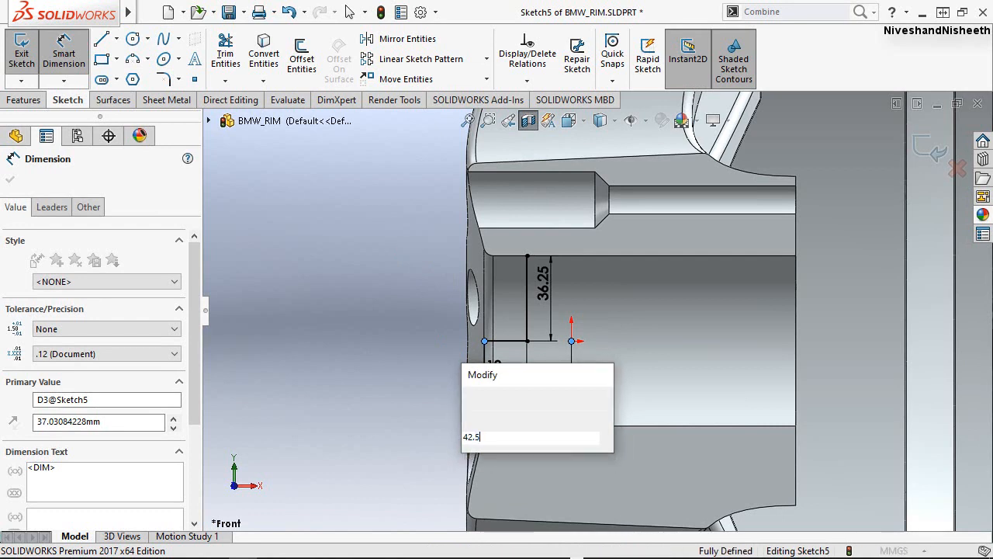
pyautogui.press('Escape')
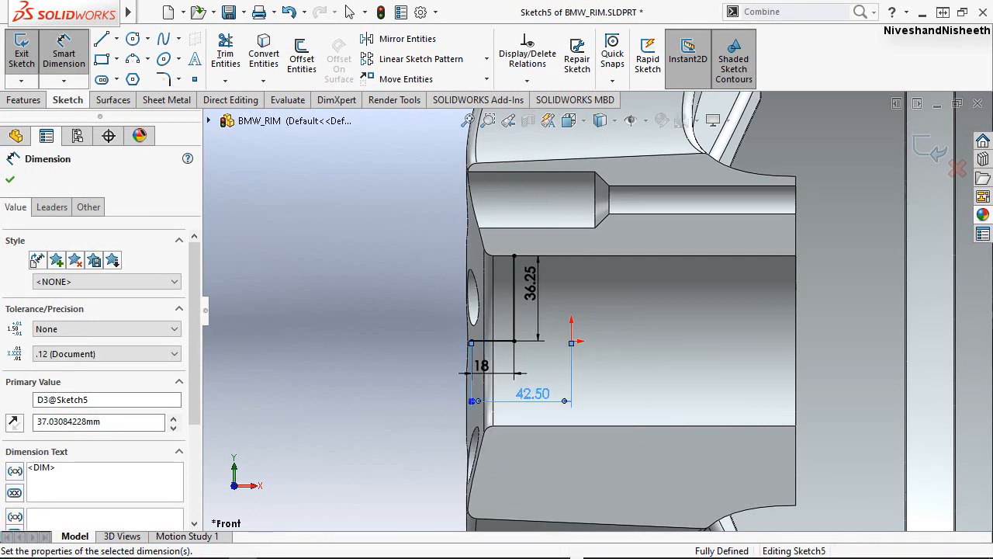
pyautogui.click(424, 319)
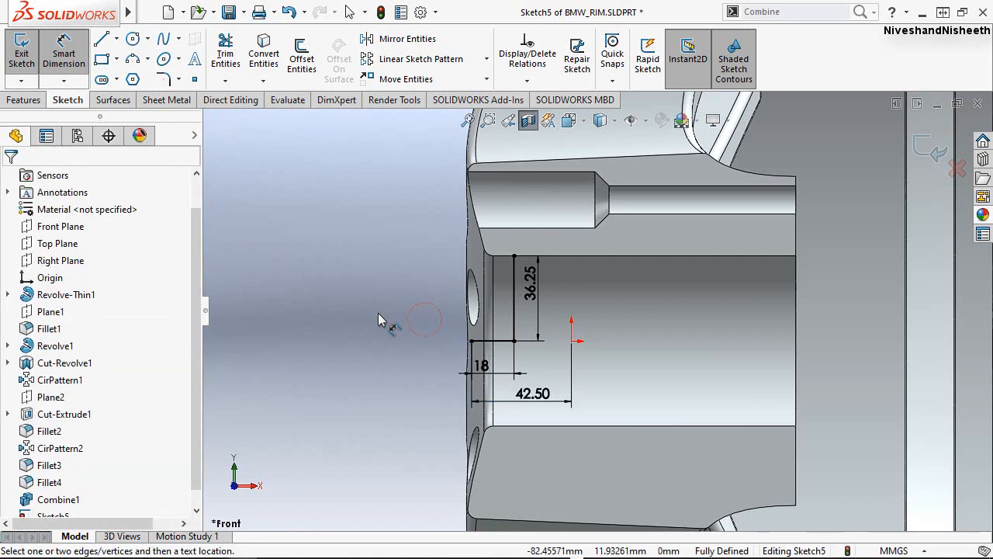
pyautogui.press('Escape')
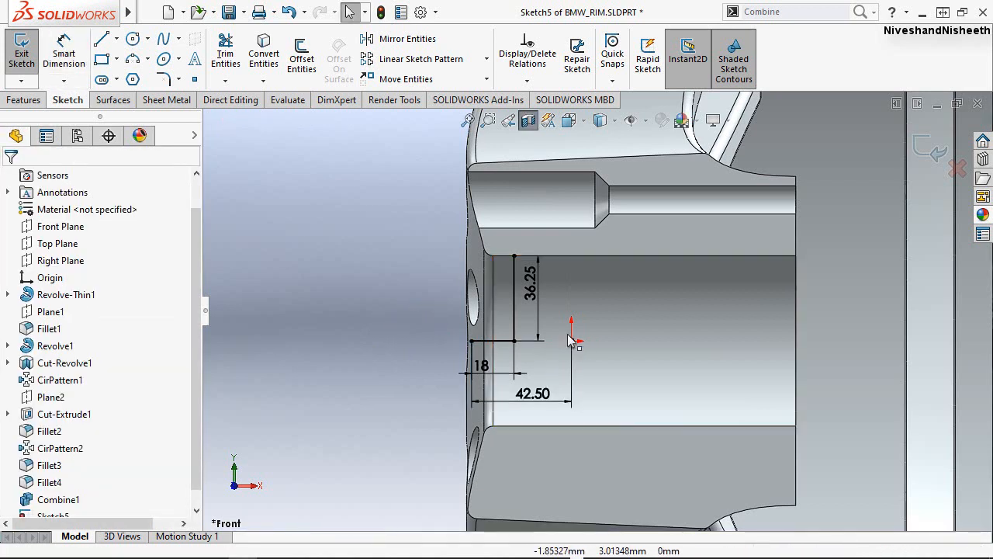
# Rearrange the two horizontal dimensions so the 42.50 sits close below the line and the 18 sits beneath it.
pyautogui.scroll(-2, 559, 338)
pyautogui.moveTo(521, 433); pyautogui.dragTo(531, 371)
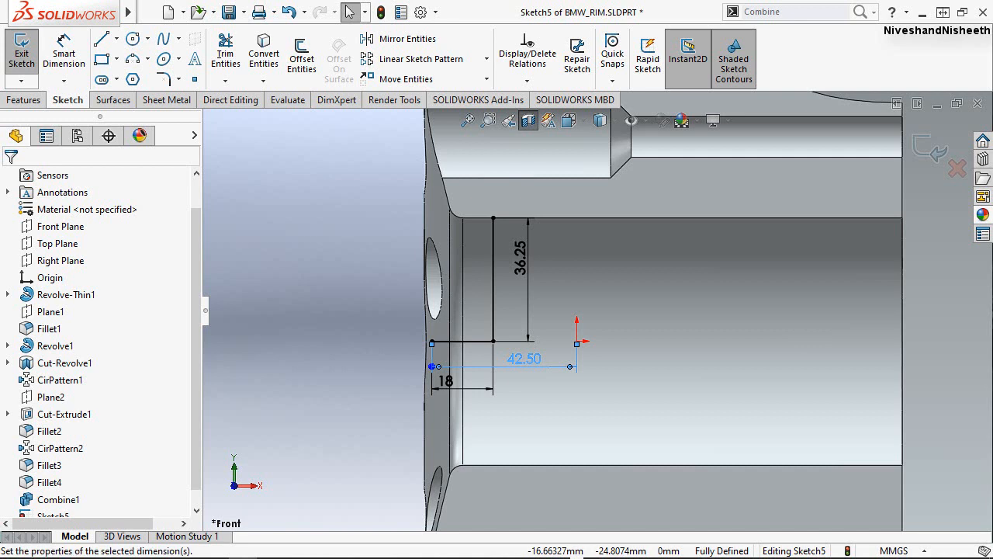
pyautogui.click(387, 377)
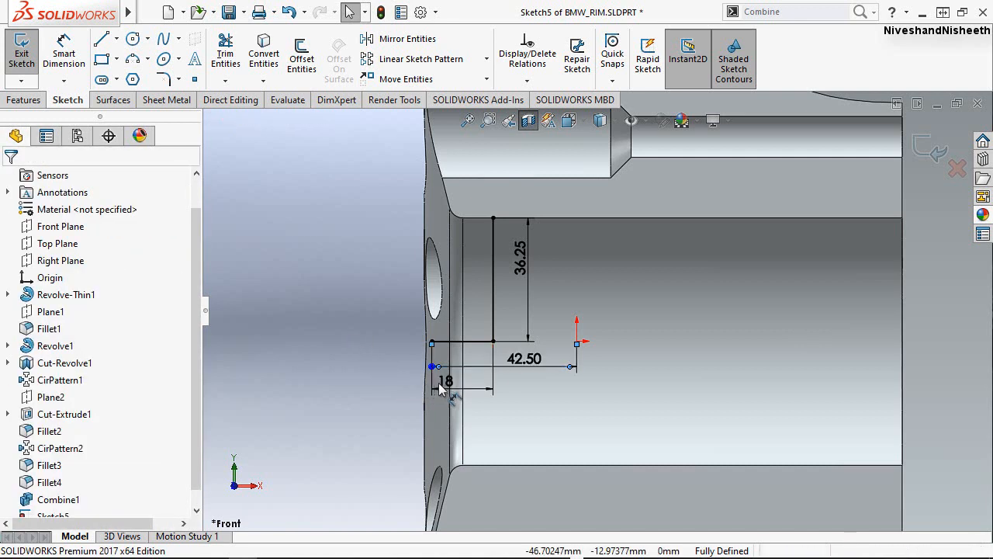
pyautogui.moveTo(461, 396); pyautogui.dragTo(477, 399)
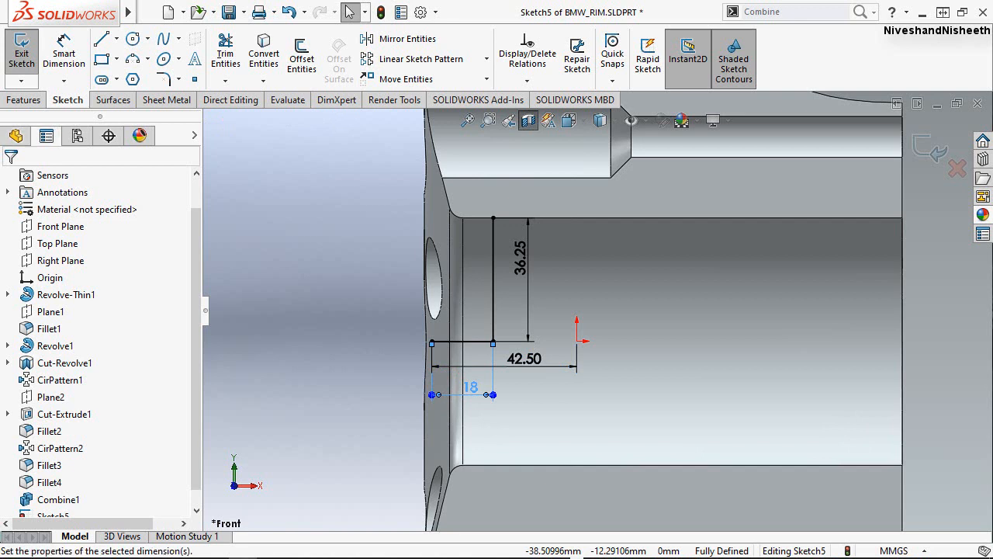
pyautogui.click(365, 351)
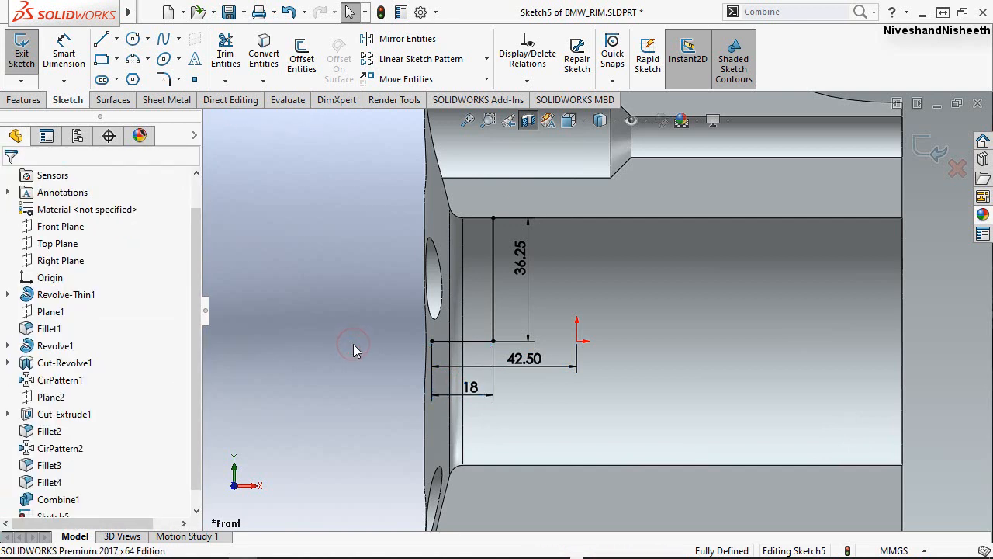
pyautogui.click(382, 377)
# Sketch a line about 8.9 mm long from the vertical line's upper end along the bore edge to the start of the fillet.
pyautogui.moveTo(314, 283); pyautogui.dragTo(257, 292, button='right')
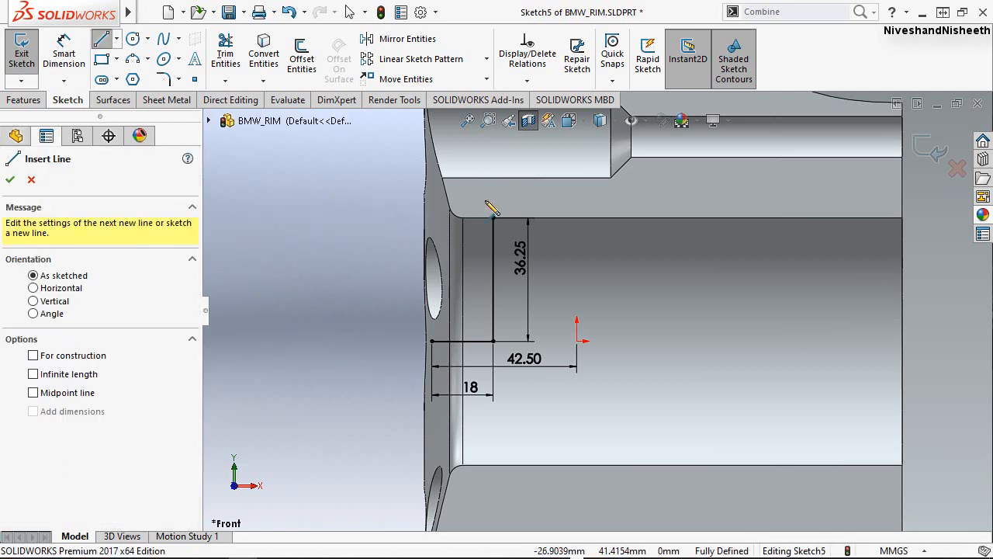
pyautogui.scroll(-5, 516, 244)
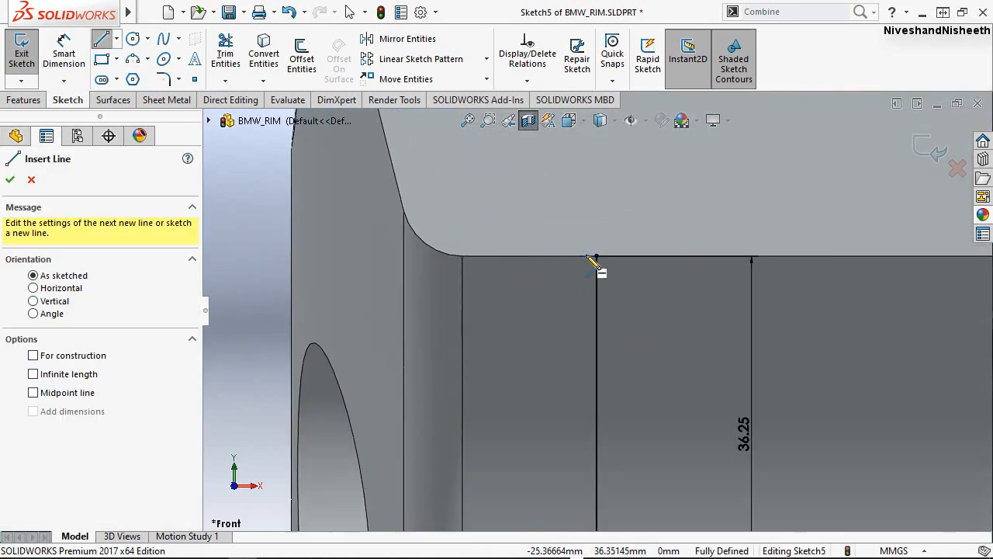
pyautogui.click(596, 257)
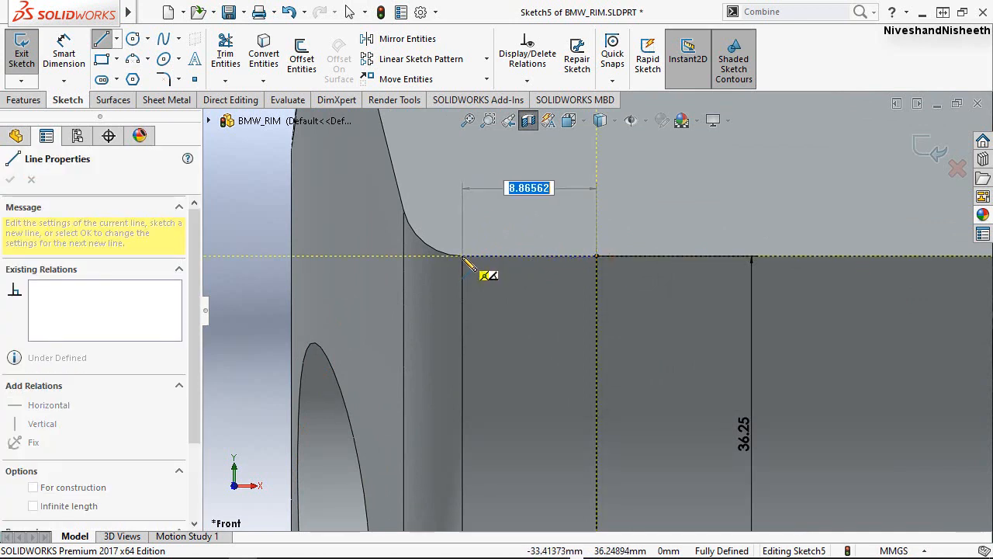
pyautogui.click(461, 256)
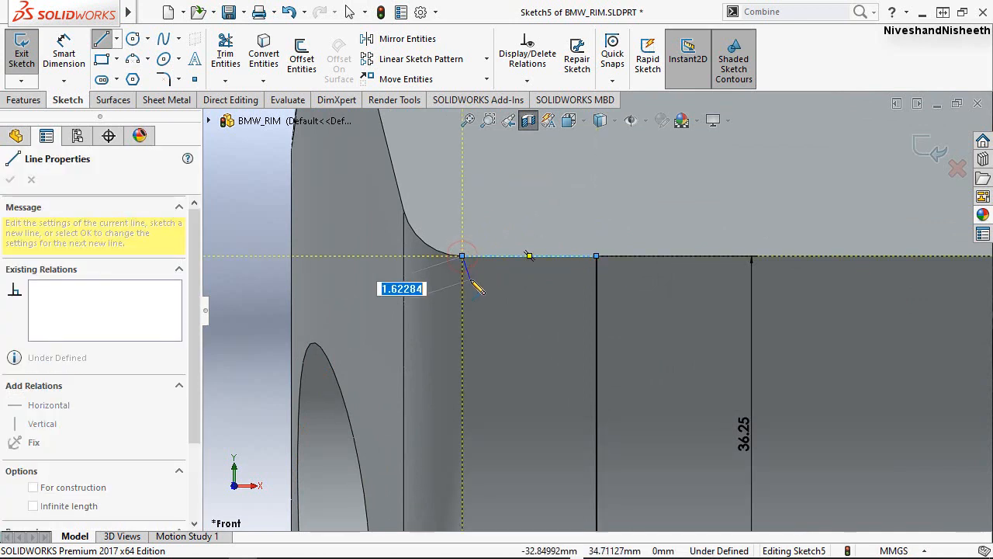
pyautogui.moveTo(463, 280); pyautogui.dragTo(433, 262, button='middle')
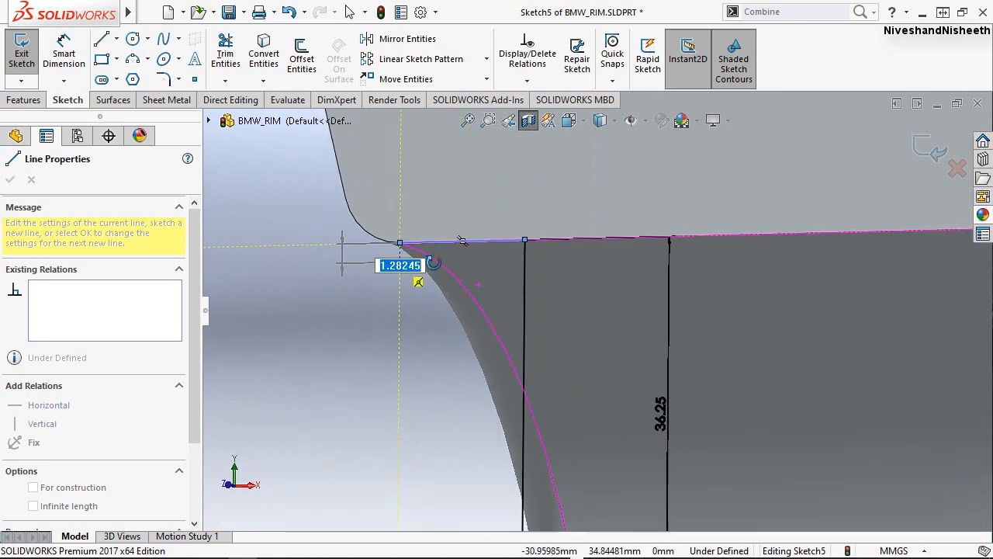
pyautogui.click(508, 120)
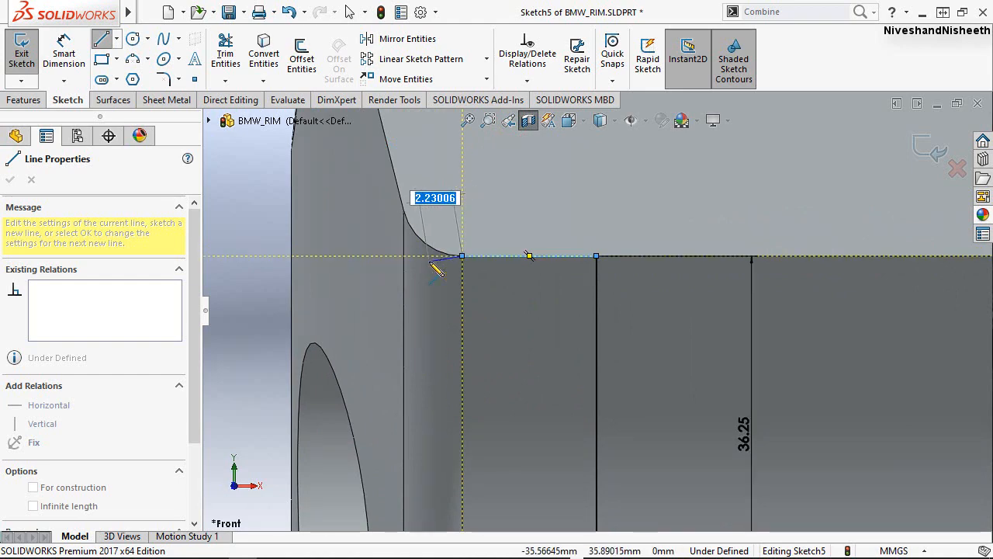
pyautogui.press('Escape')
pyautogui.press('Escape')
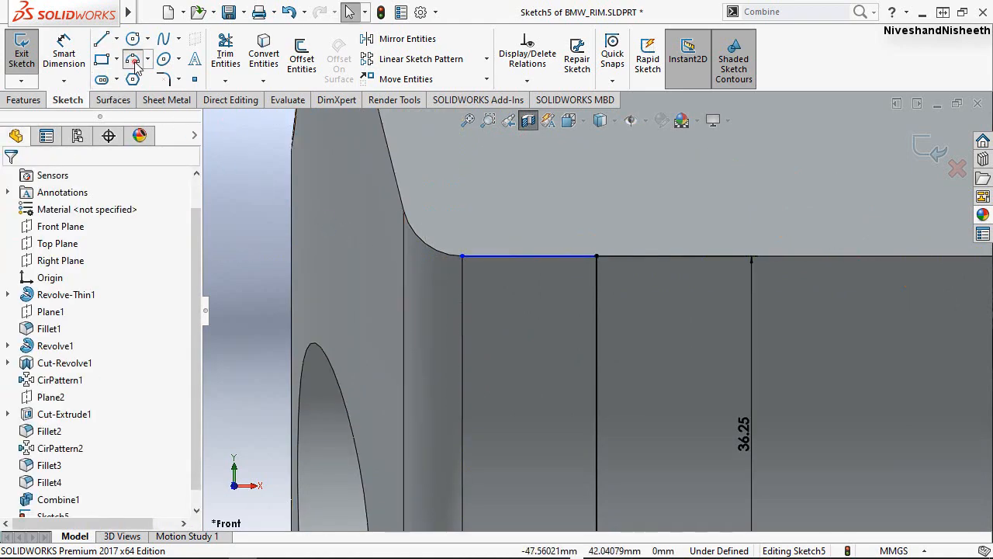
# Sketch a three-point arc across the fillet, radius about 5.8 mm, and an outward-bulging arc of about 7.2 mm radius from its upper end toward the front.
pyautogui.click(463, 258)
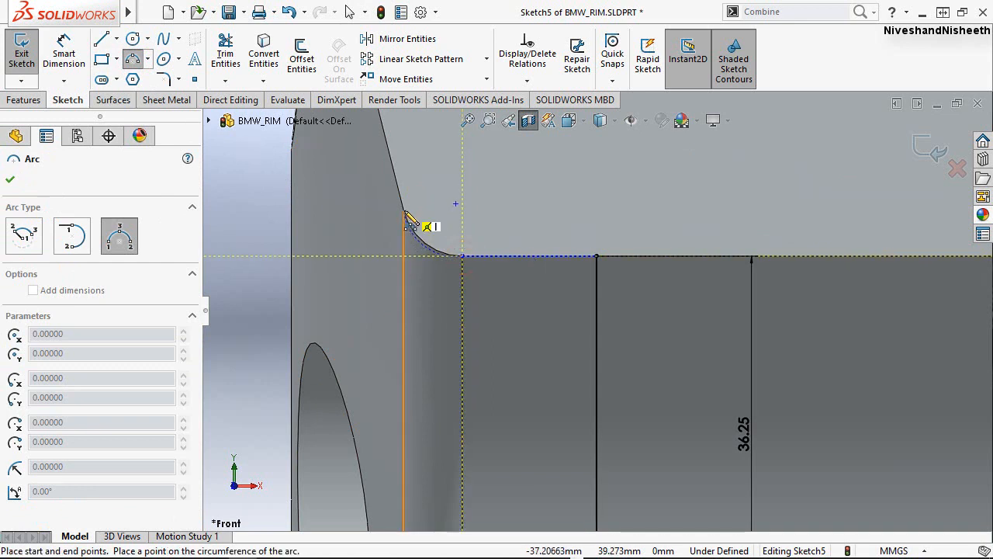
pyautogui.click(404, 212)
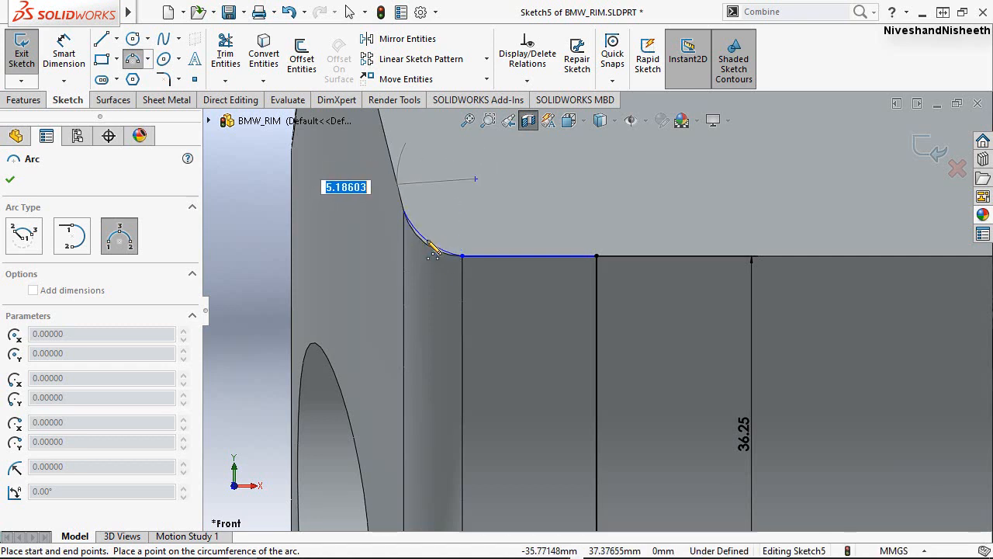
pyautogui.click(426, 244)
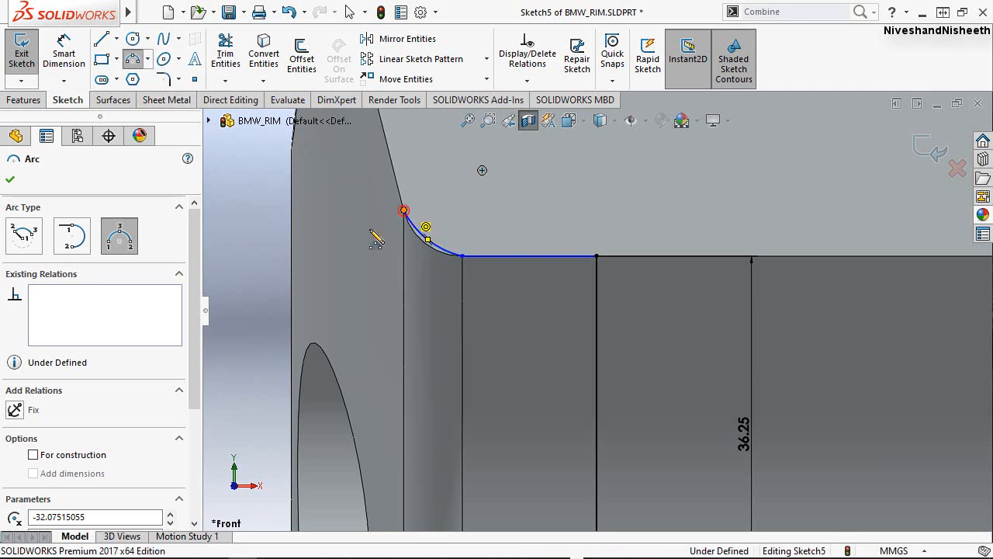
pyautogui.click(404, 210)
pyautogui.click(326, 278)
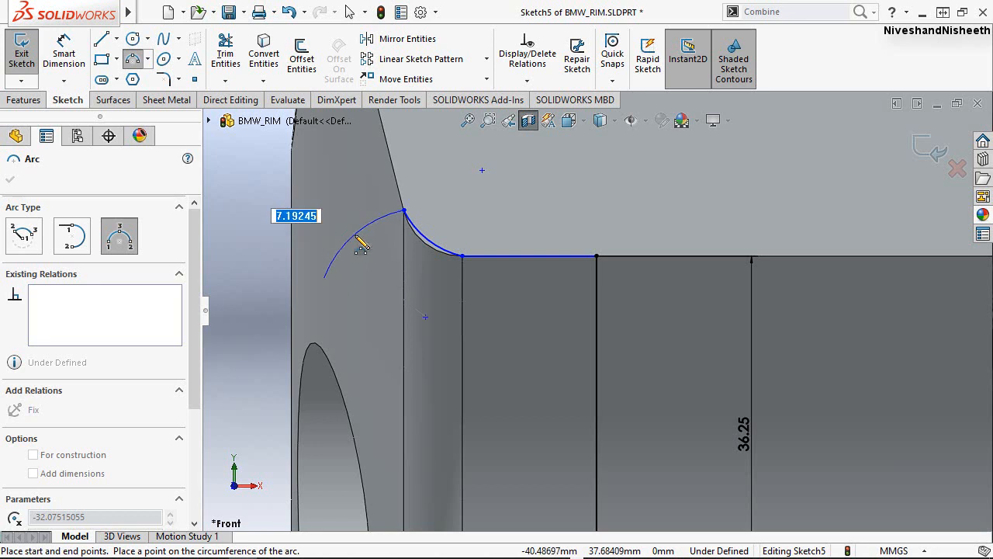
pyautogui.click(355, 233)
pyautogui.press('Escape')
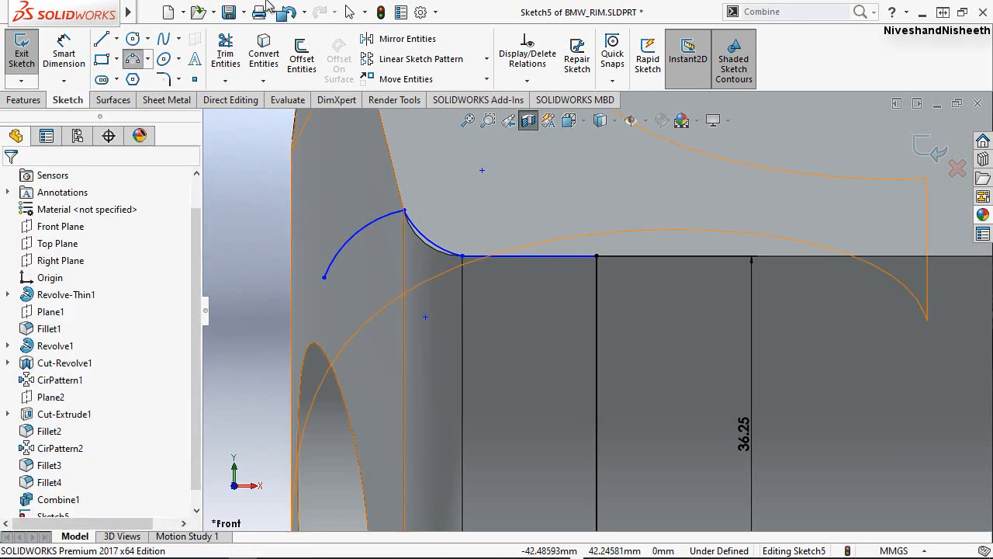
# Create an intersection curve in the sketch from the fillet face at the front edge of the bore.
pyautogui.click(263, 81)
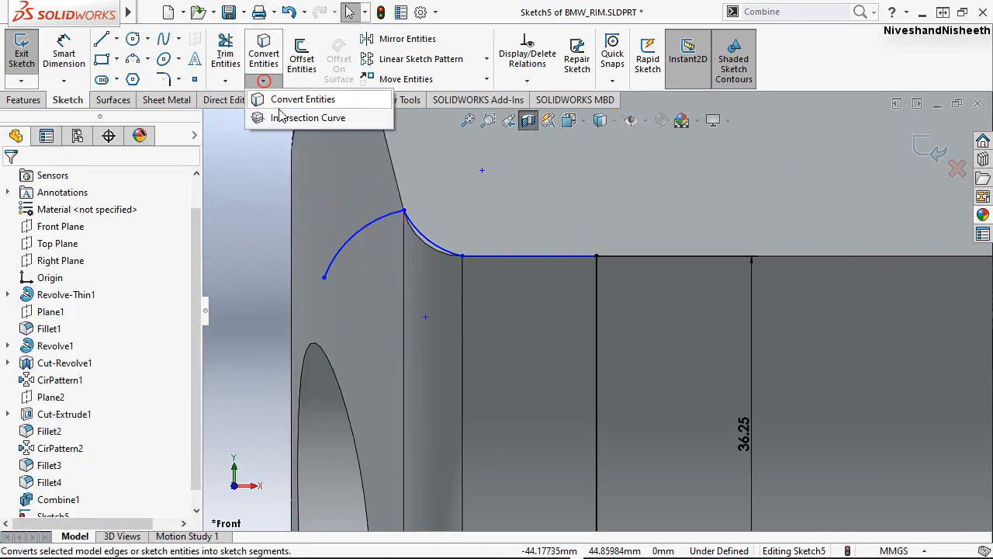
pyautogui.click(422, 243)
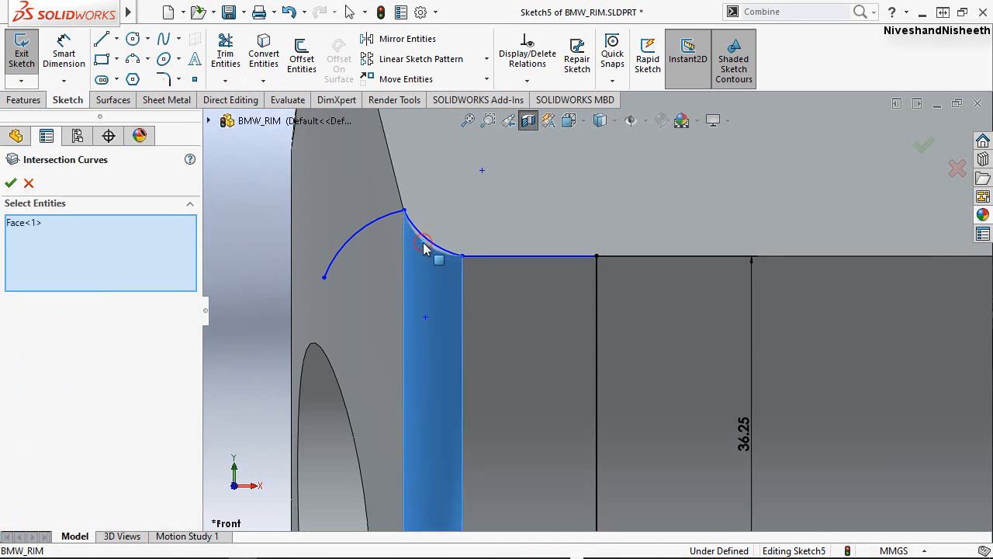
pyautogui.click(10, 183)
pyautogui.press('Escape')
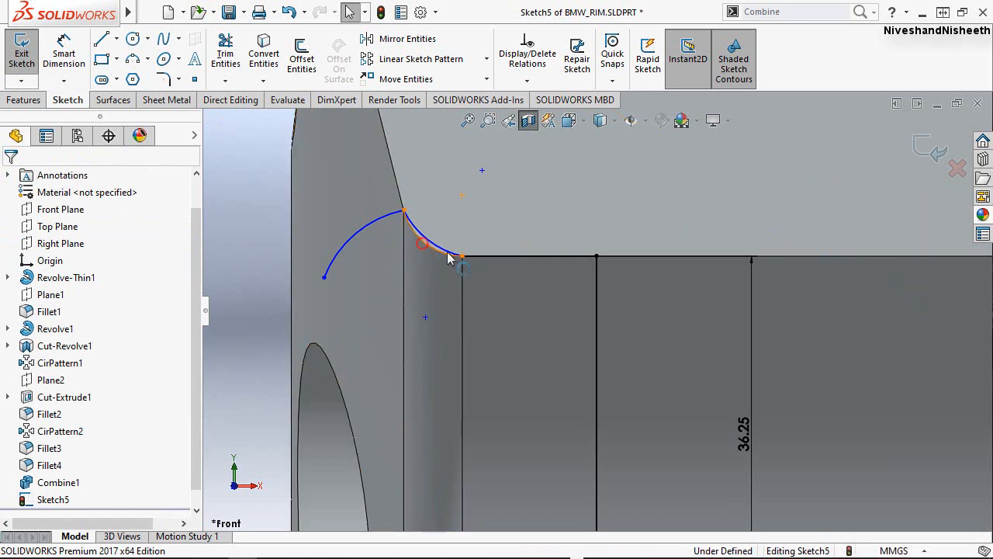
# Make the intersection curve along the front fillet of the bore construction geometry.
pyautogui.click(510, 242)
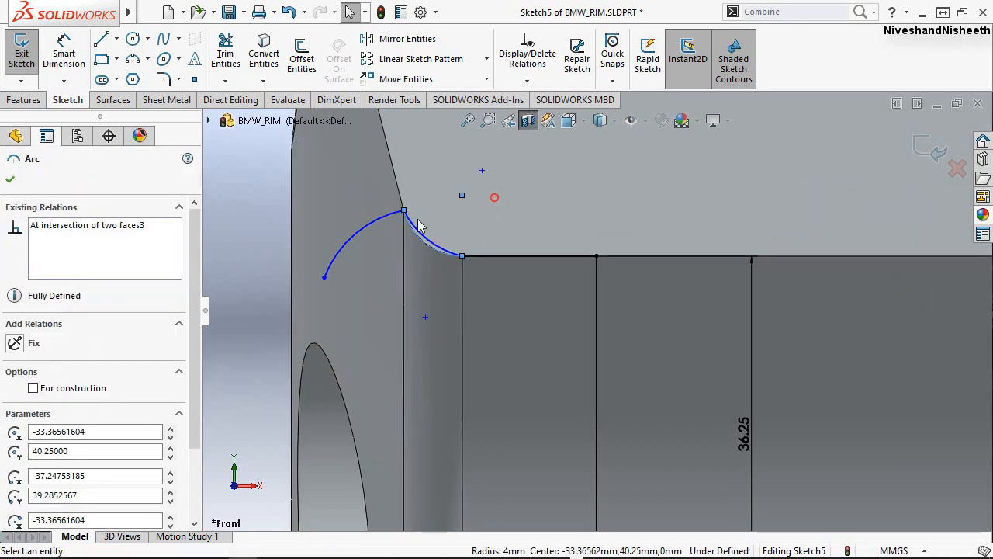
pyautogui.press('Escape')
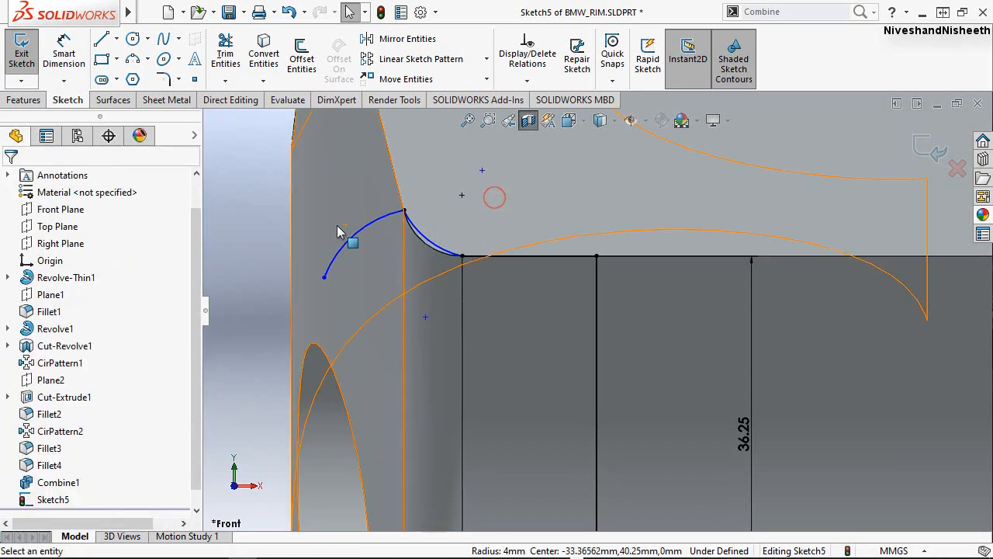
pyautogui.click(425, 248)
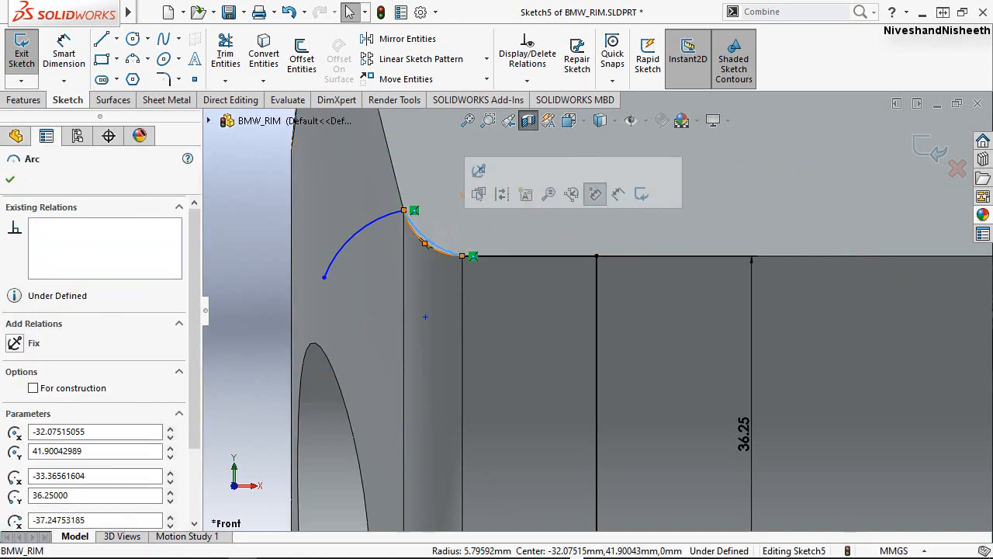
pyautogui.click(435, 257)
pyautogui.press('Escape')
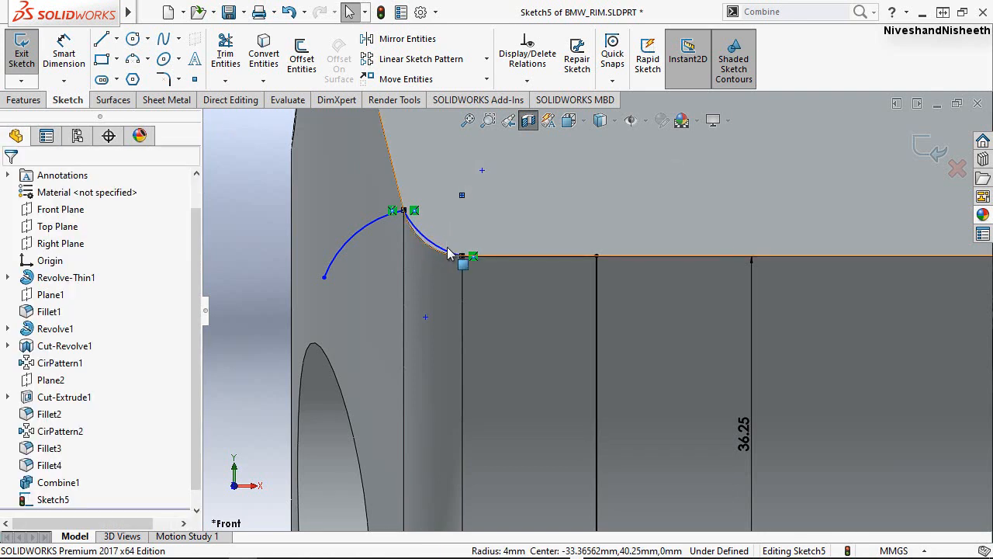
# Make the sketched arc across the fillet tangent to the fillet's intersection curve.
pyautogui.click(440, 249)
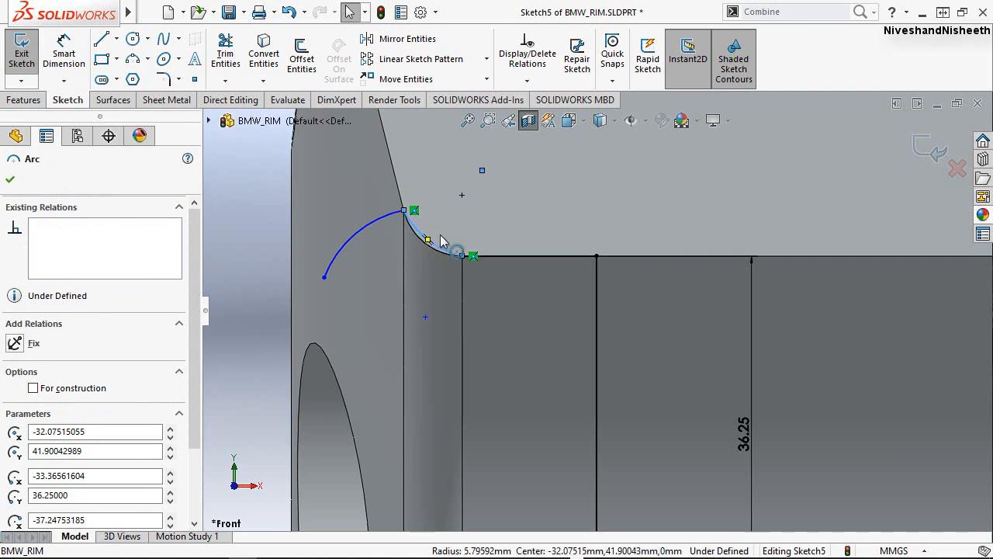
pyautogui.scroll(3, 440, 234)
pyautogui.scroll(-2, 509, 272)
pyautogui.scroll(-2, 511, 277)
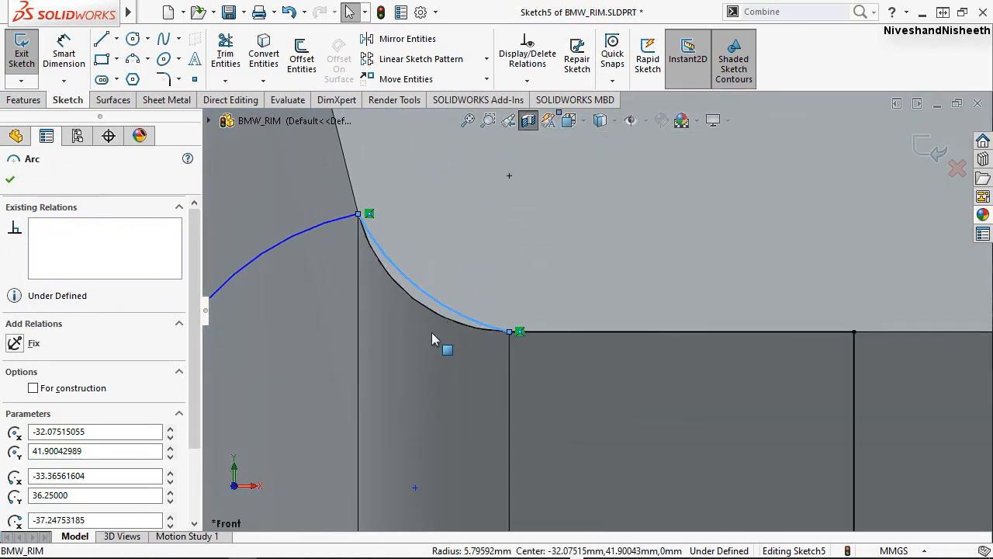
pyautogui.click(437, 319)
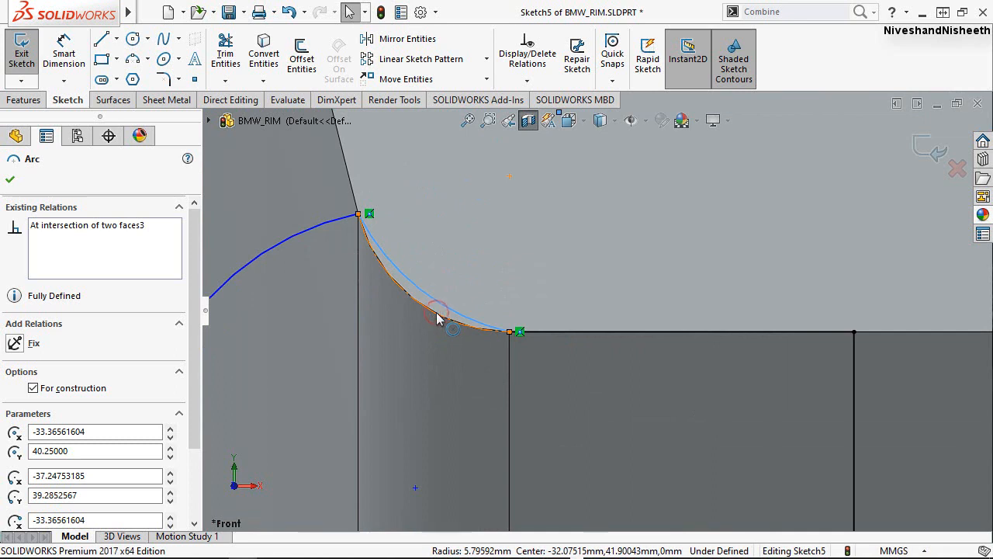
pyautogui.keyDown('ctrl'); pyautogui.click(435, 316); pyautogui.keyUp('ctrl')
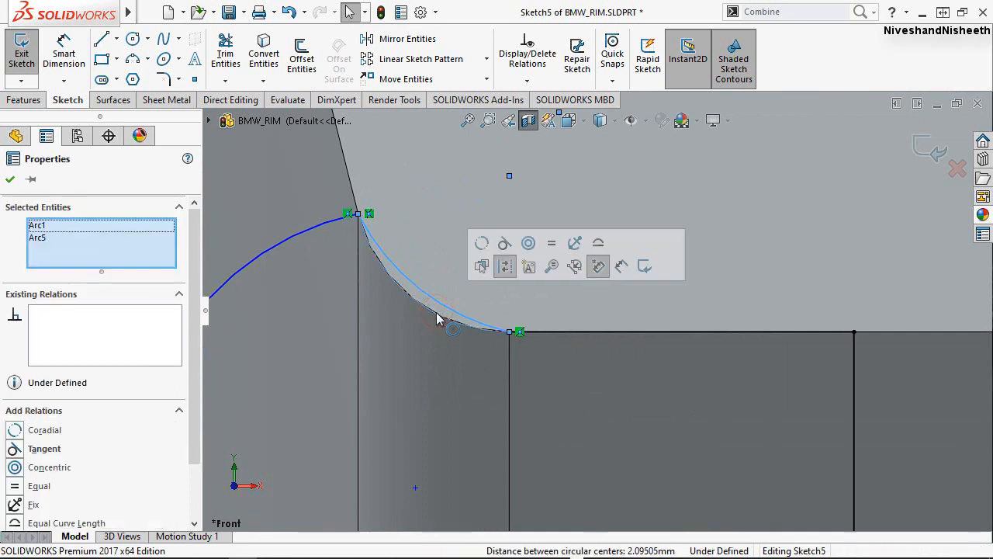
pyautogui.click(505, 244)
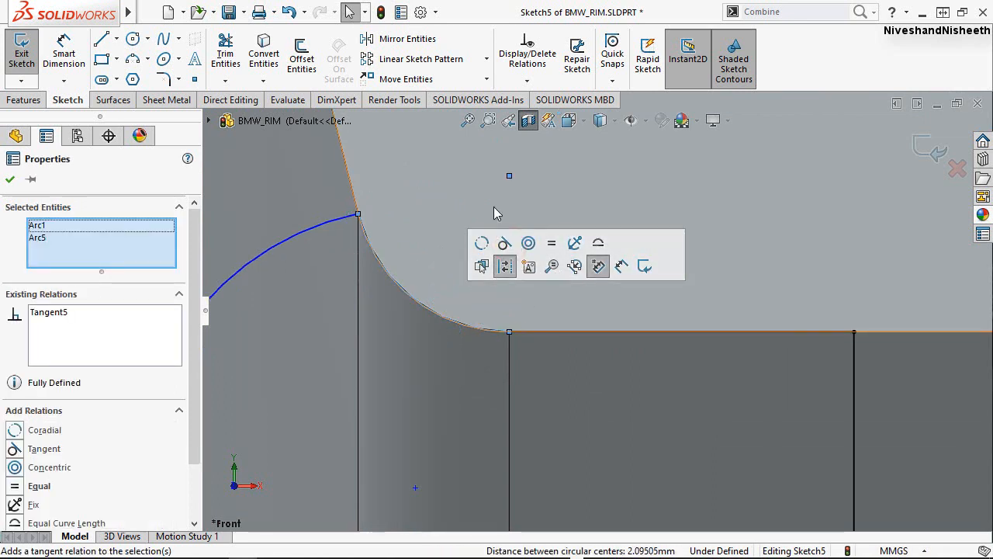
pyautogui.press('Escape')
# Make the outward-bulging front arc tangent to the arc that follows the fillet.
pyautogui.scroll(2, 497, 214)
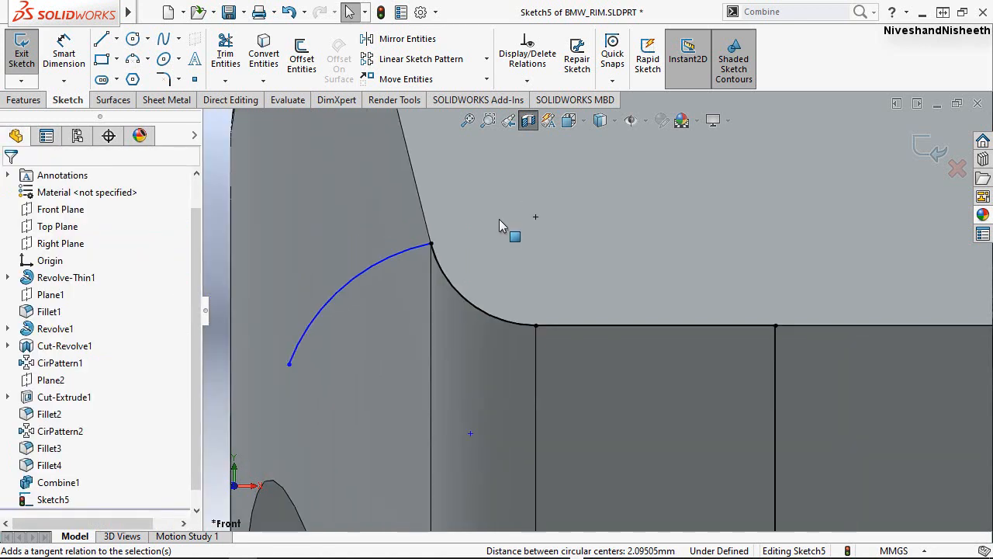
pyautogui.scroll(3, 499, 220)
pyautogui.scroll(-1, 496, 274)
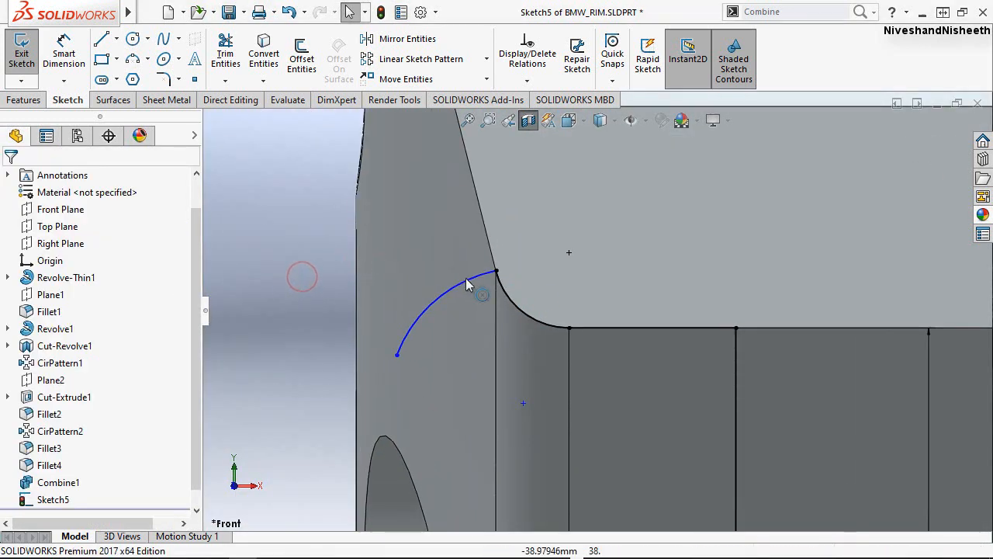
pyautogui.click(508, 321)
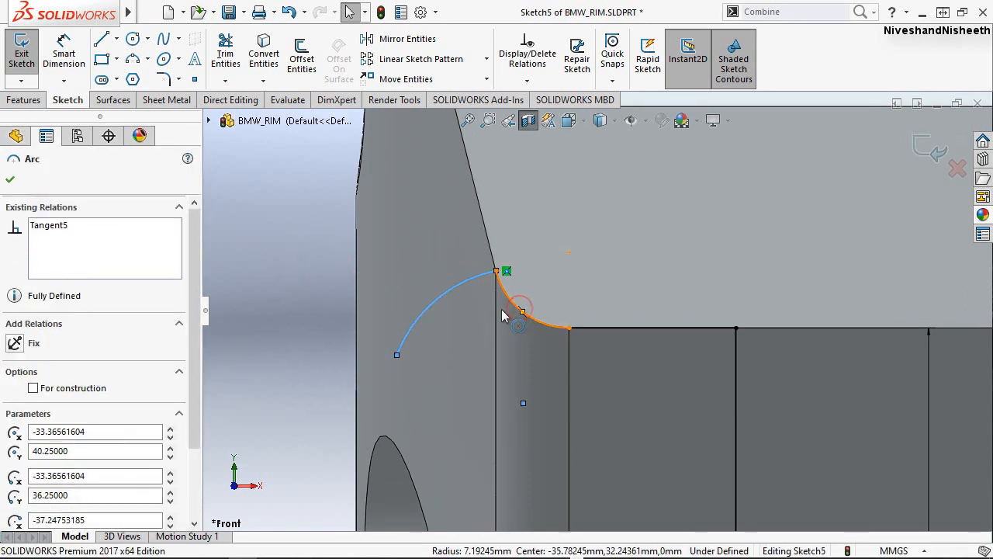
pyautogui.keyDown('ctrl'); pyautogui.click(502, 314); pyautogui.keyUp('ctrl')
pyautogui.click(586, 239)
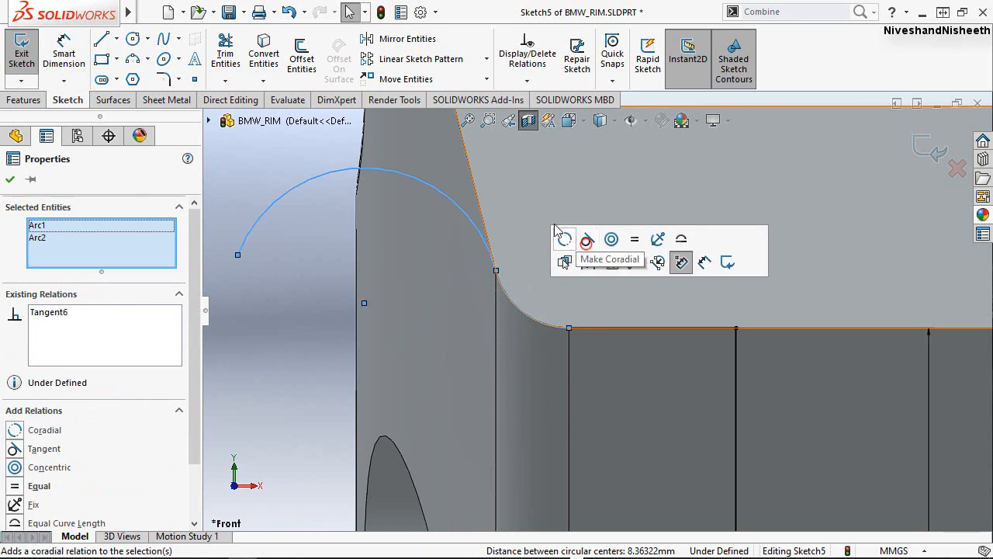
pyautogui.click(282, 256)
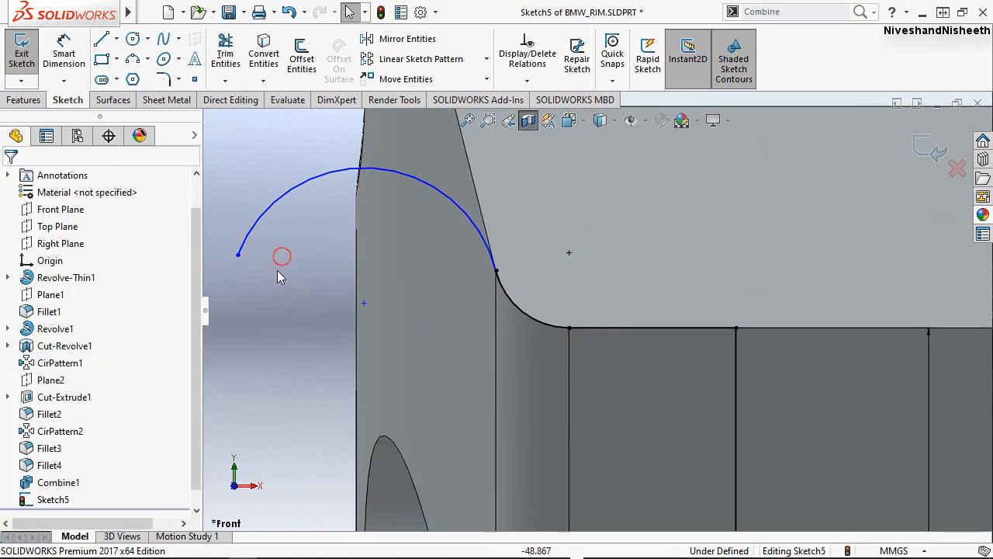
# Sketch a two-point spline about 41 mm long from the front end of the axis line to the outward arc's free end.
pyautogui.click(164, 40)
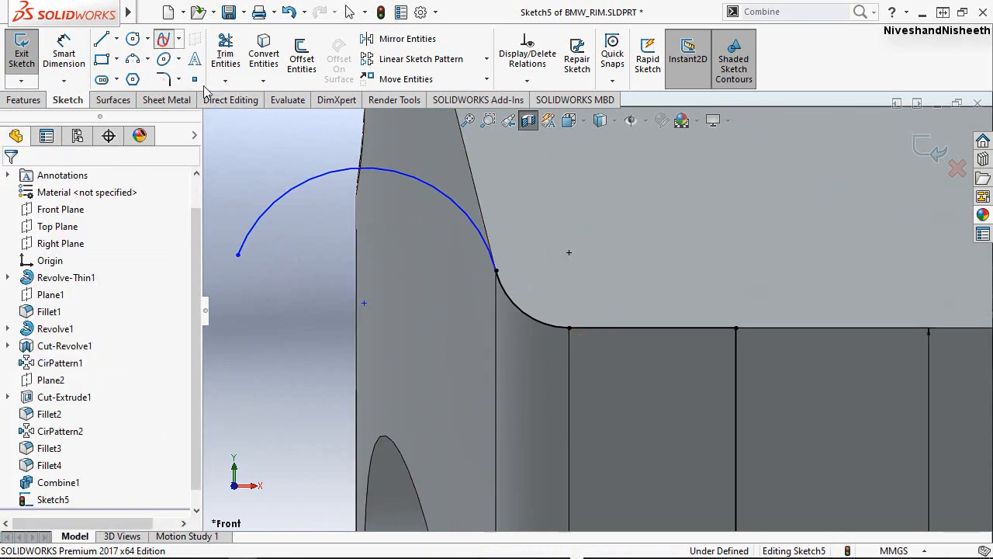
pyautogui.scroll(-2, 403, 171)
pyautogui.scroll(5, 472, 183)
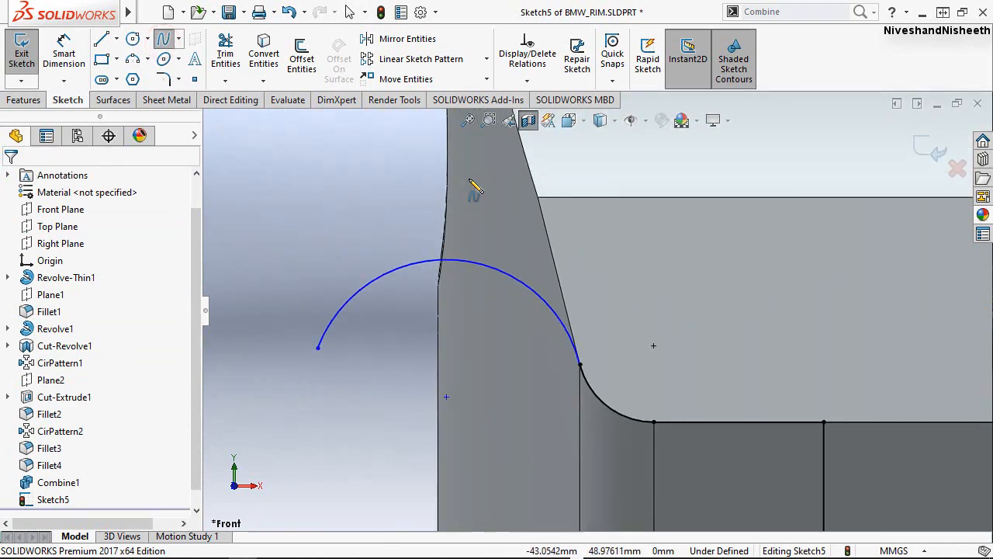
pyautogui.scroll(-3, 593, 402)
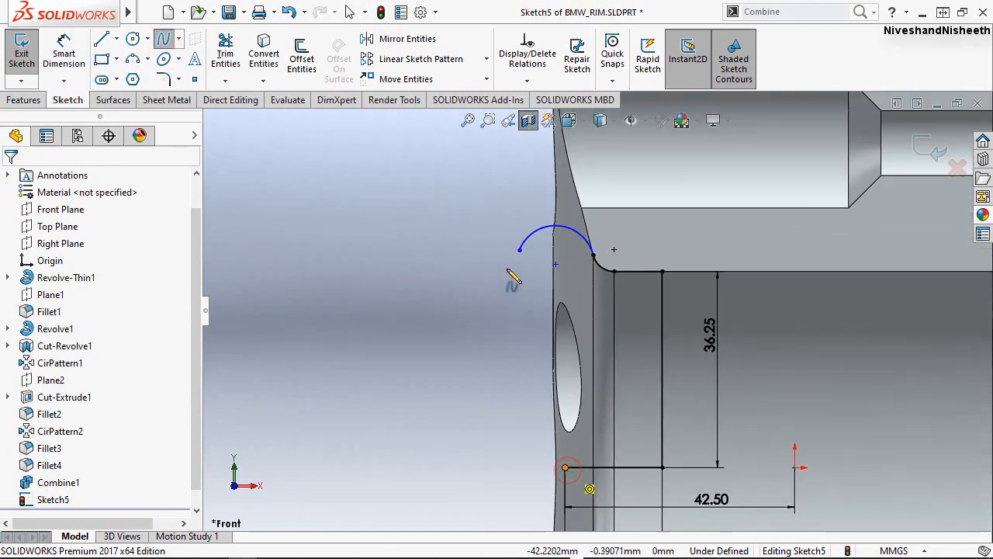
pyautogui.click(519, 249)
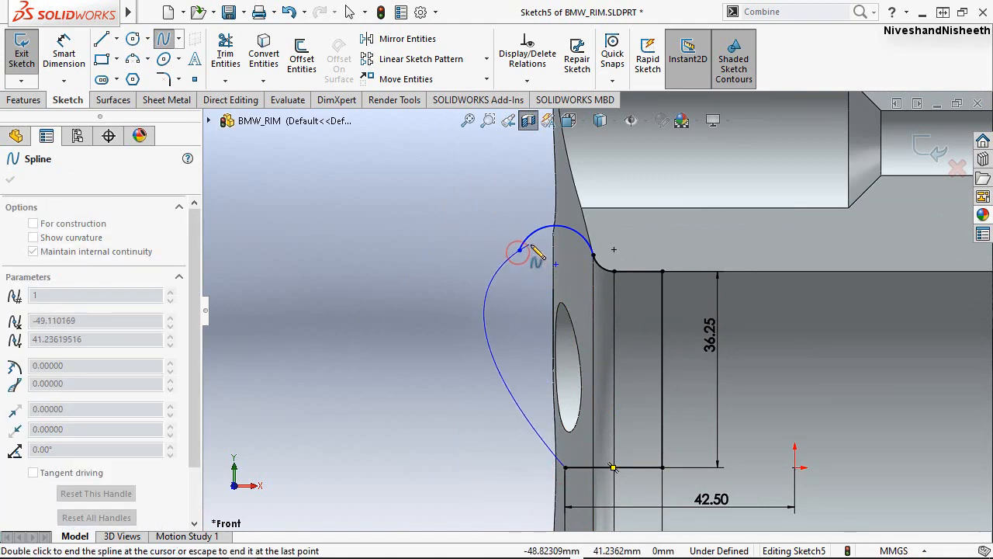
pyautogui.rightClick(534, 249)
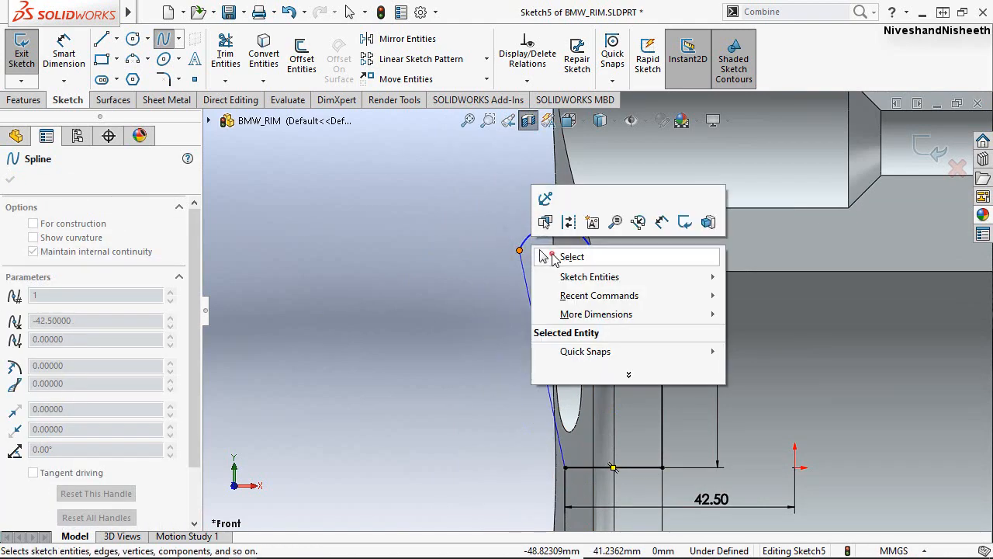
pyautogui.click(571, 257)
pyautogui.scroll(-2, 637, 281)
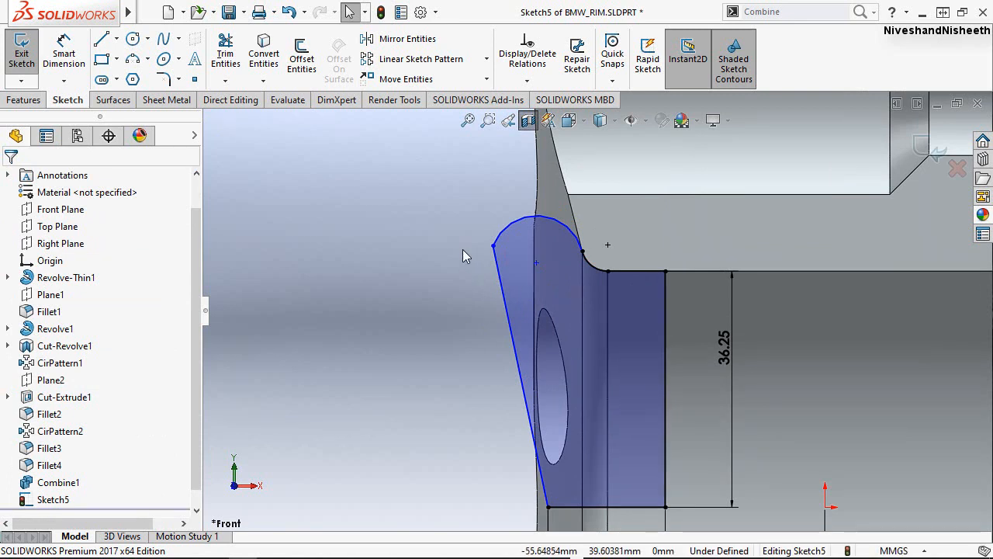
# Turn off the section view of the rim while keeping the sketch open.
pyautogui.click(527, 123)
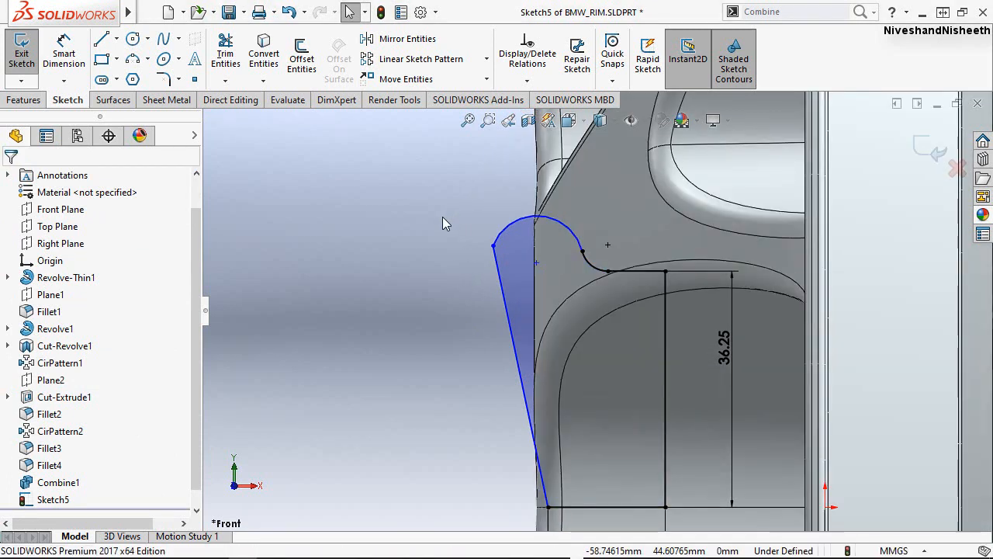
pyautogui.scroll(-1, 435, 221)
pyautogui.scroll(3, 435, 222)
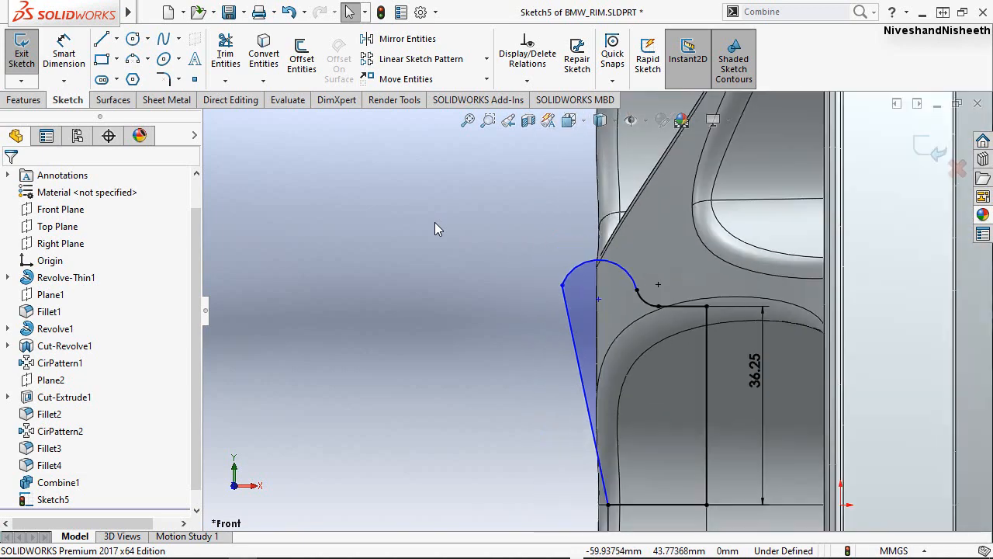
pyautogui.scroll(-1, 678, 461)
pyautogui.scroll(-1, 616, 385)
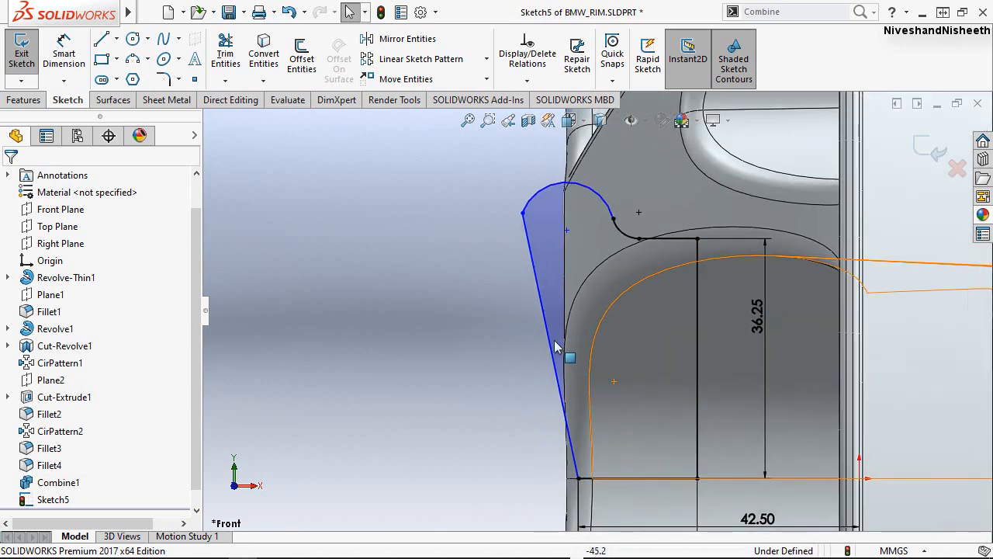
# Bend the spline gently outward toward the front by reshaping it with the tangent handle at its upper end.
pyautogui.click(536, 286)
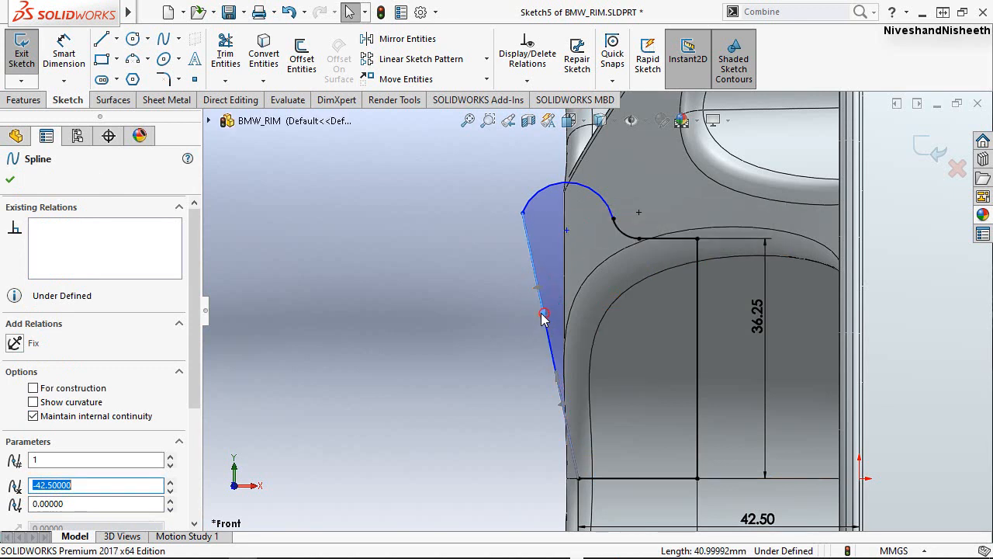
pyautogui.moveTo(544, 315); pyautogui.dragTo(524, 289)
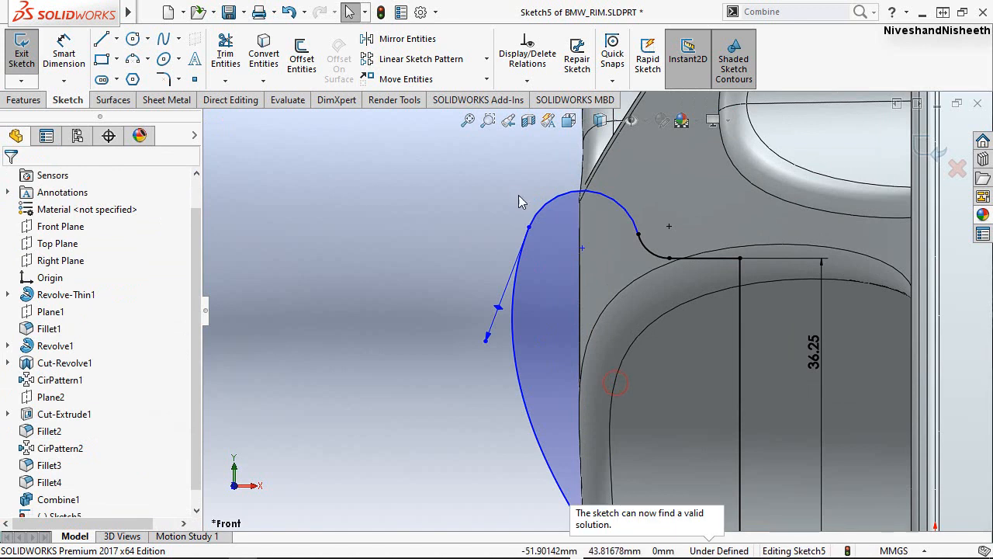
pyautogui.click(508, 189)
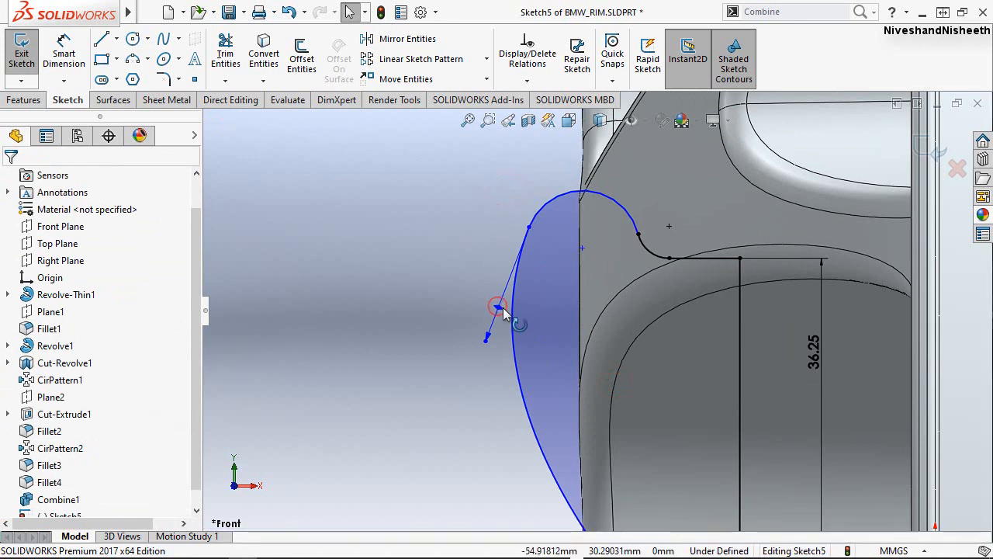
pyautogui.moveTo(502, 307); pyautogui.dragTo(521, 312)
pyautogui.click(442, 231)
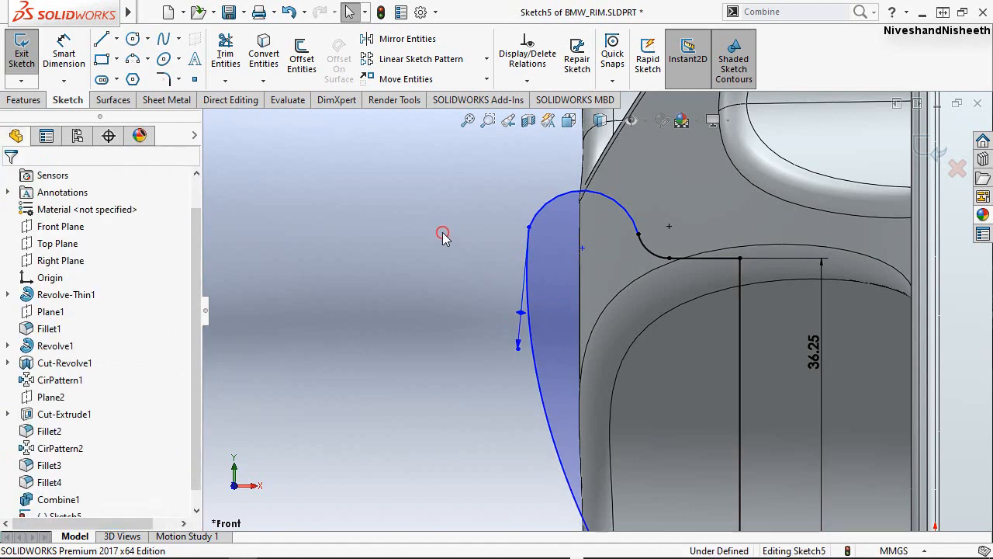
pyautogui.click(465, 185)
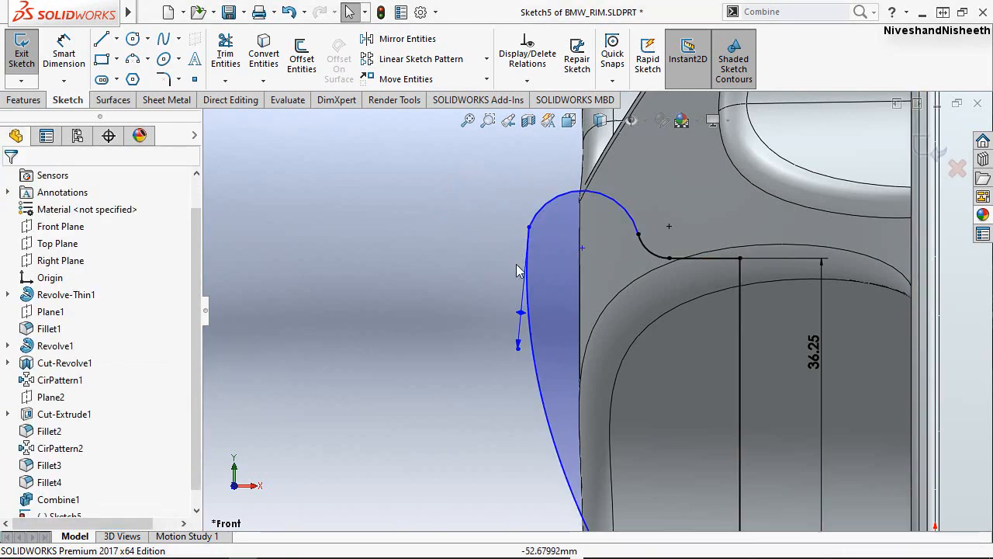
pyautogui.scroll(-2, 747, 211)
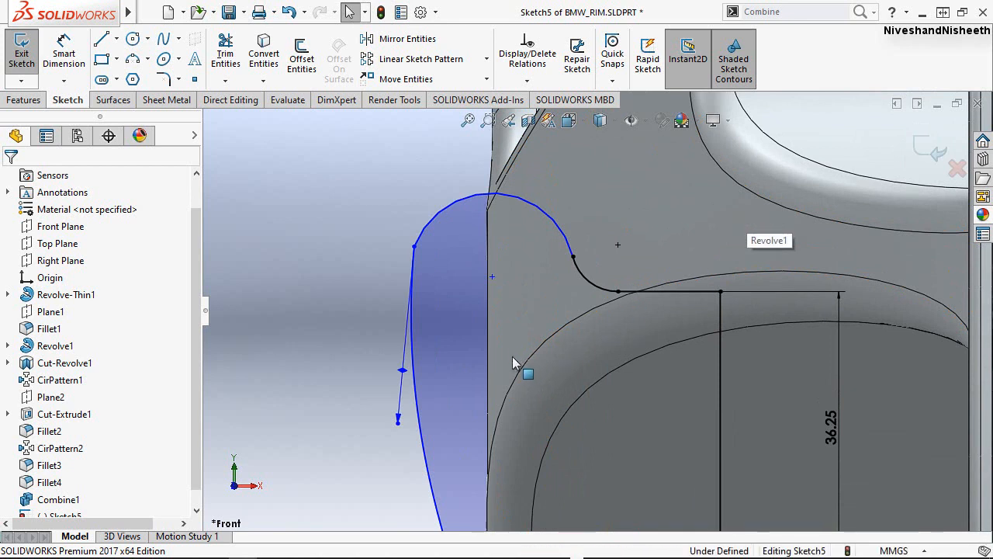
pyautogui.scroll(2, 574, 293)
pyautogui.scroll(-1, 644, 254)
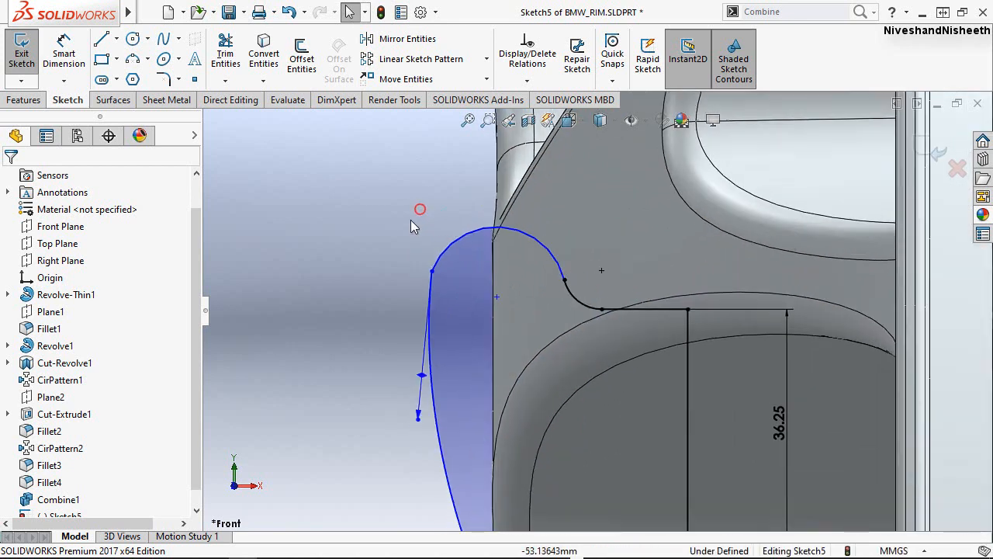
pyautogui.moveTo(411, 218); pyautogui.dragTo(400, 160, button='right')
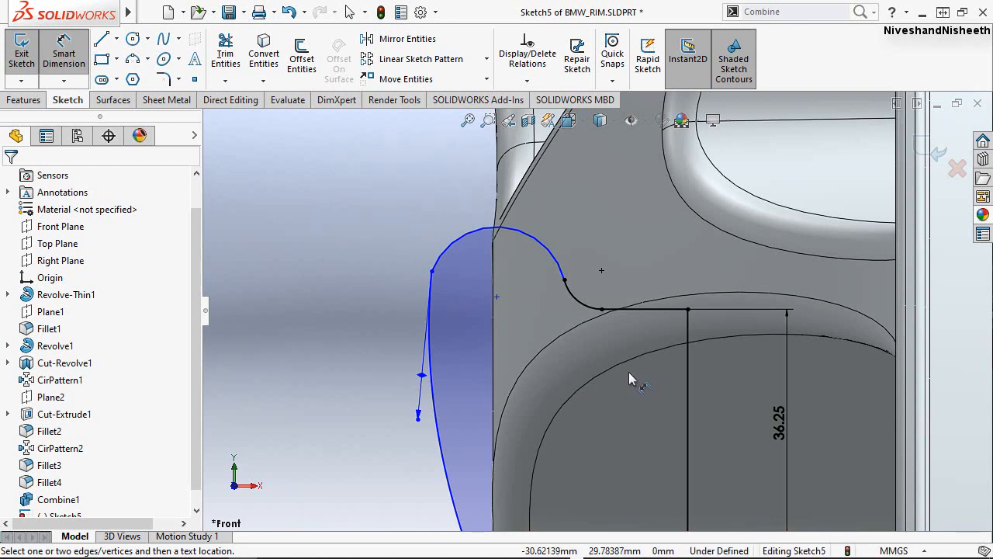
pyautogui.click(430, 272)
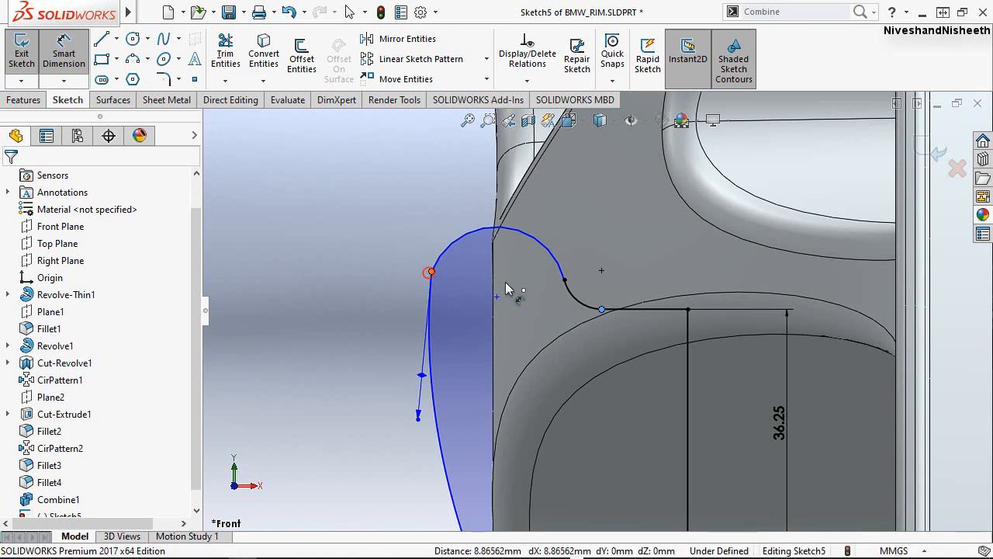
pyautogui.click(564, 281)
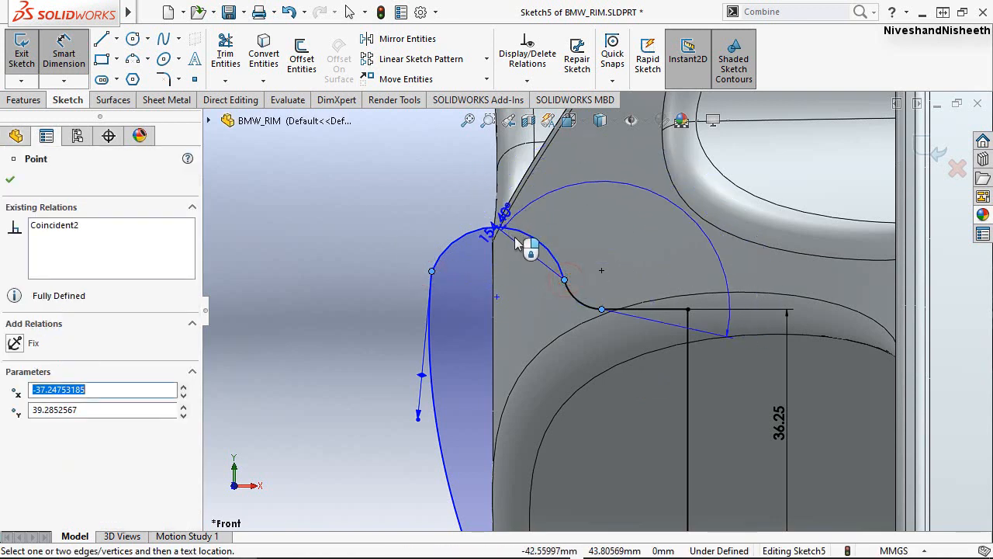
pyautogui.press('Escape')
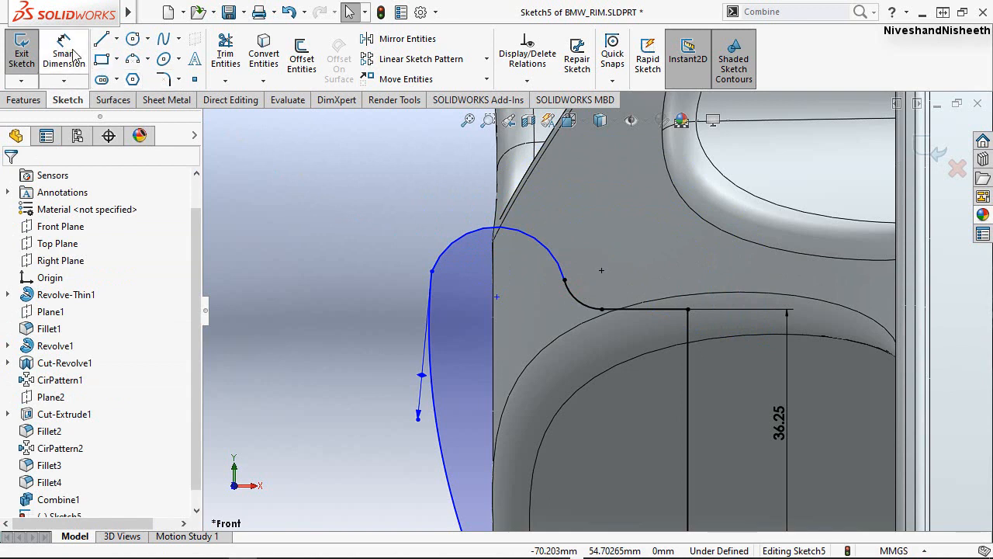
# Dimension the horizontal distance between the two ends of the outward-bulging arc.
pyautogui.click(64, 52)
pyautogui.click(564, 280)
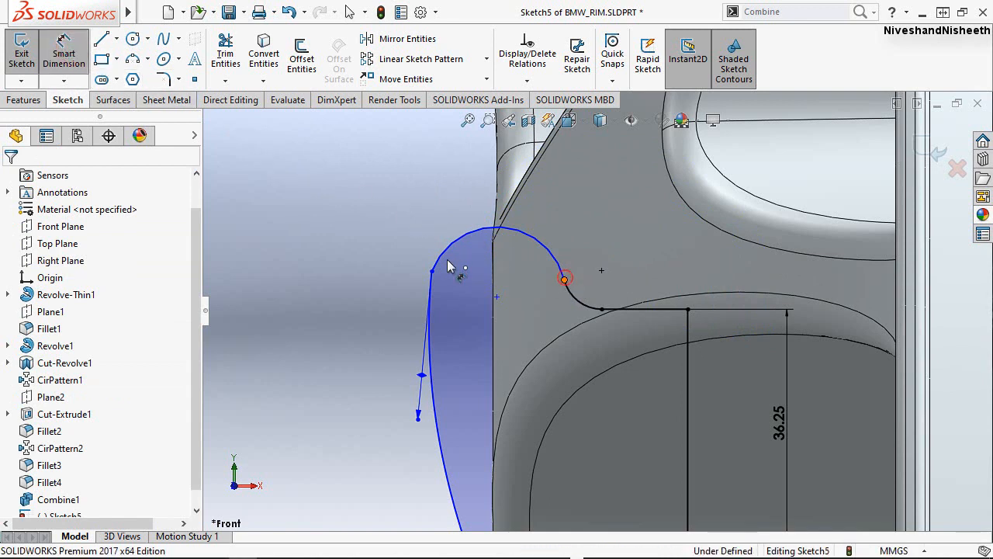
pyautogui.click(431, 271)
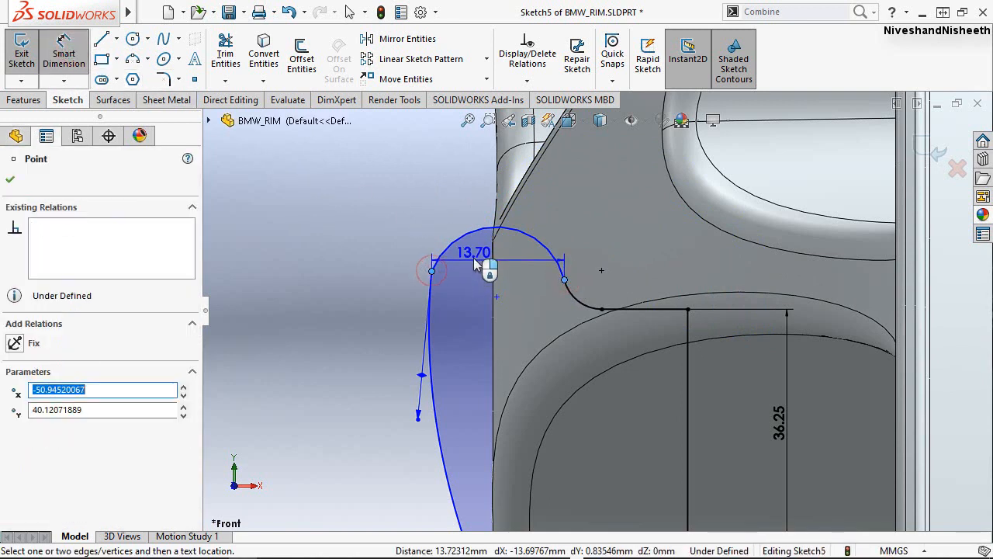
pyautogui.click(476, 264)
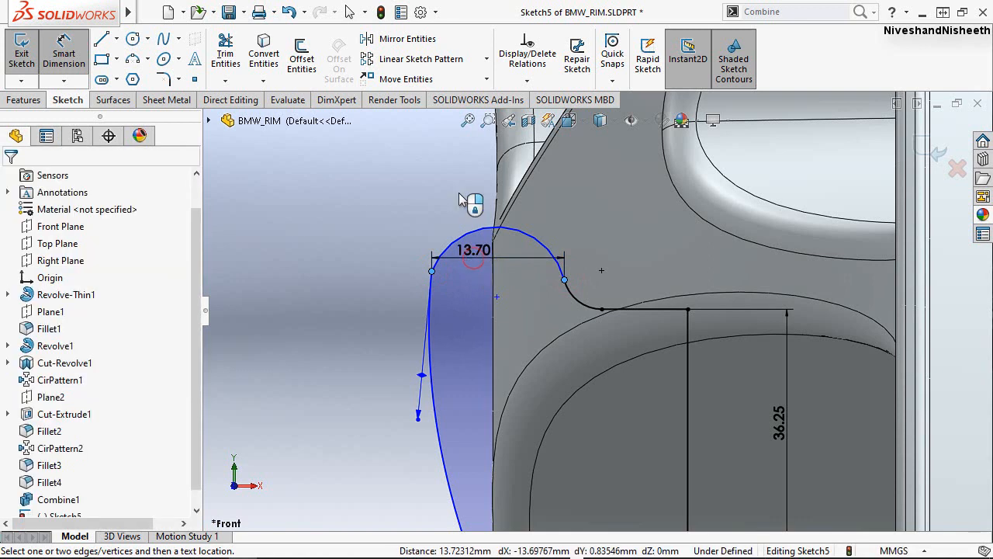
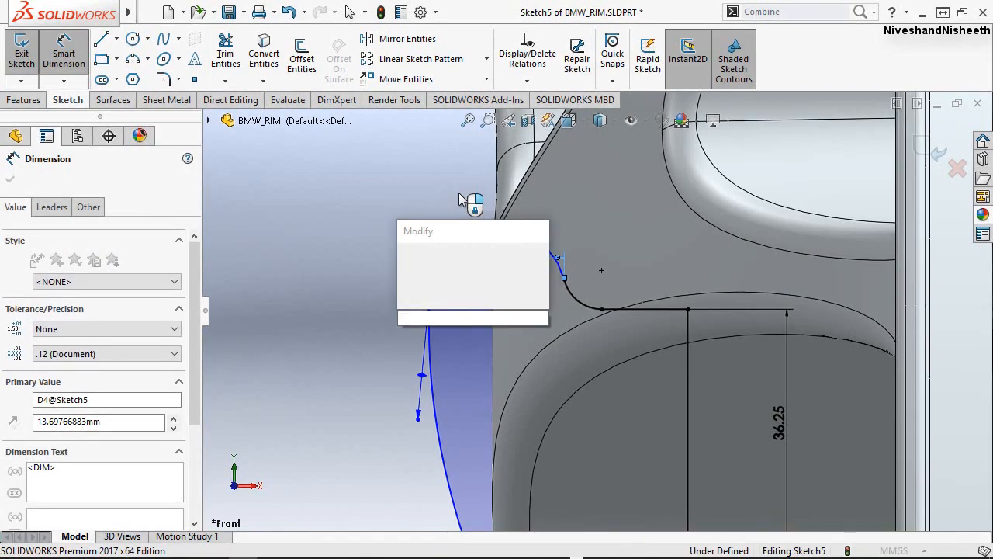
# Set the horizontal distance between the upper arc's two endpoints to 3.7 mm.
pyautogui.write('3.')
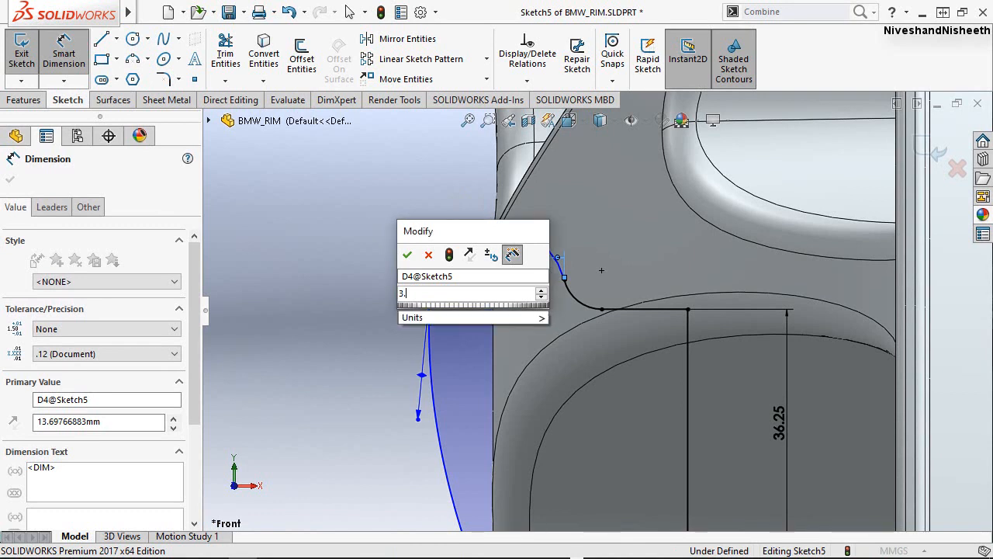
pyautogui.write('7')
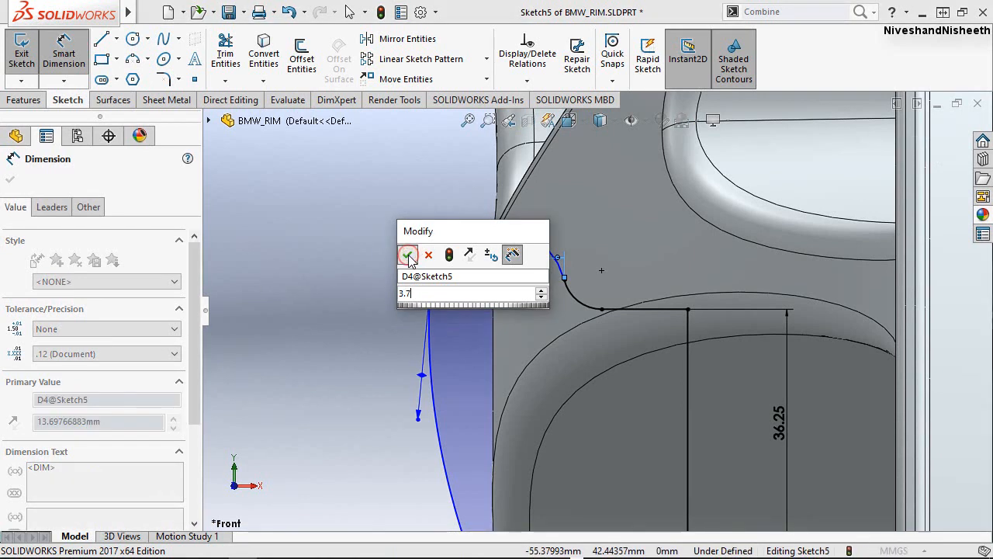
pyautogui.click(407, 254)
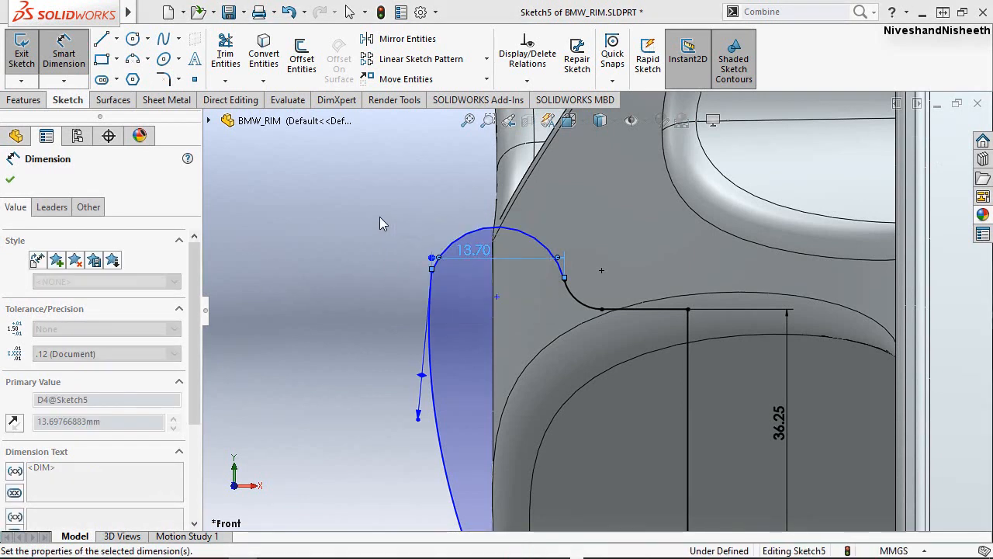
pyautogui.click(424, 199)
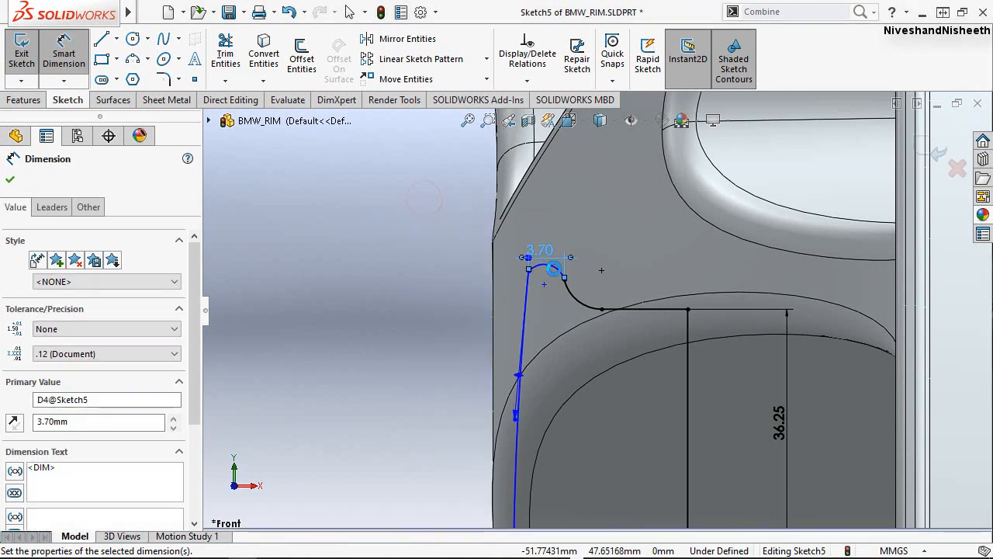
# Dimension the small upper arc of the profile with a radius of 2 mm.
pyautogui.click(553, 271)
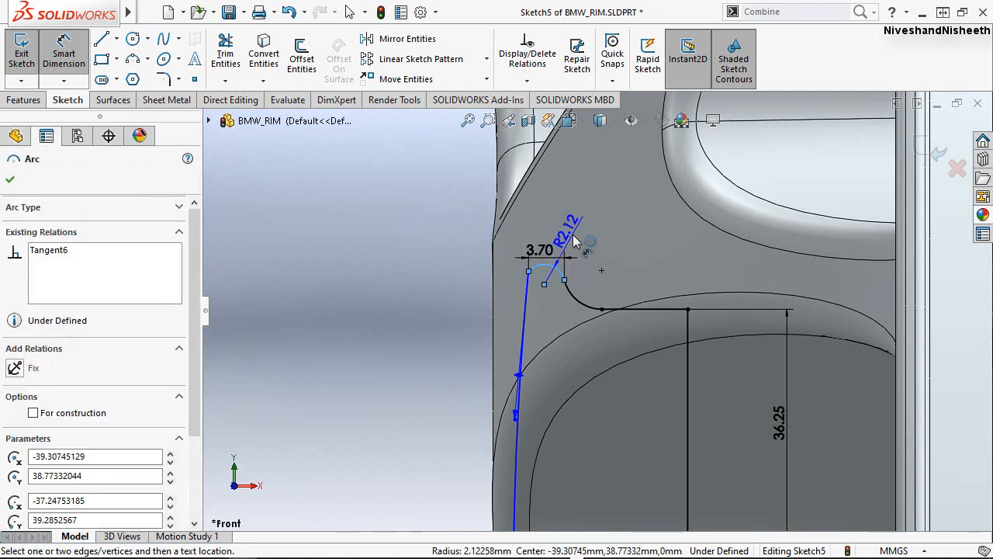
pyautogui.click(574, 242)
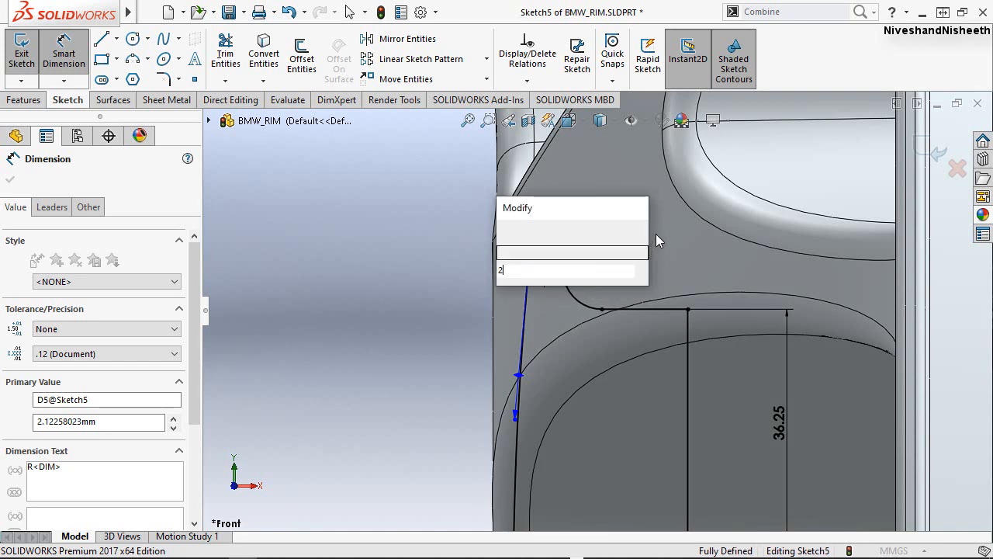
pyautogui.press('Return')
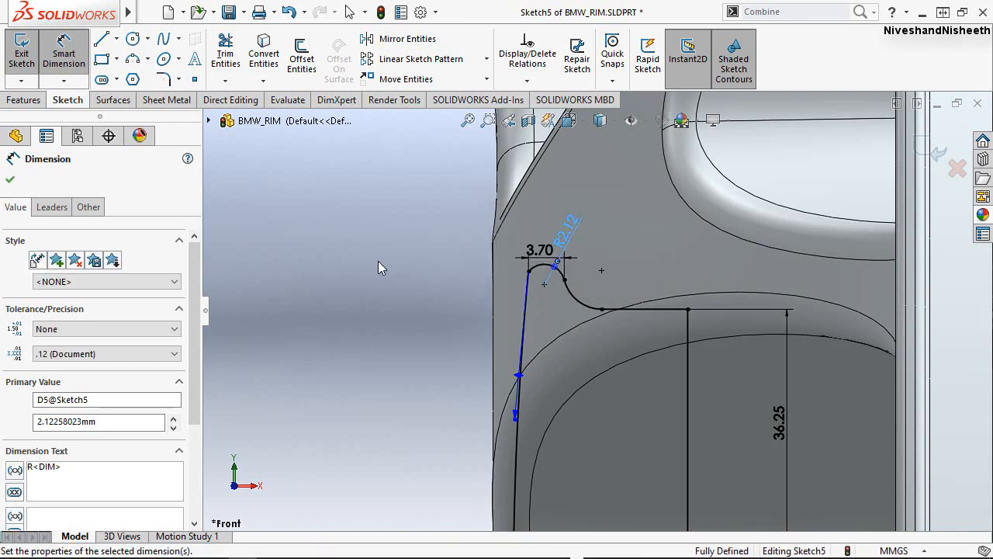
pyautogui.click(377, 262)
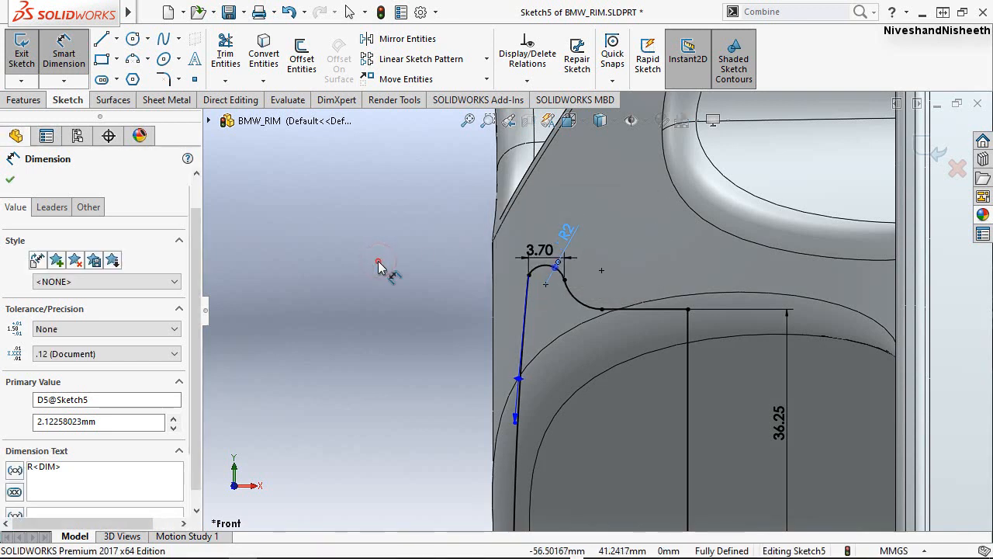
pyautogui.press('Escape')
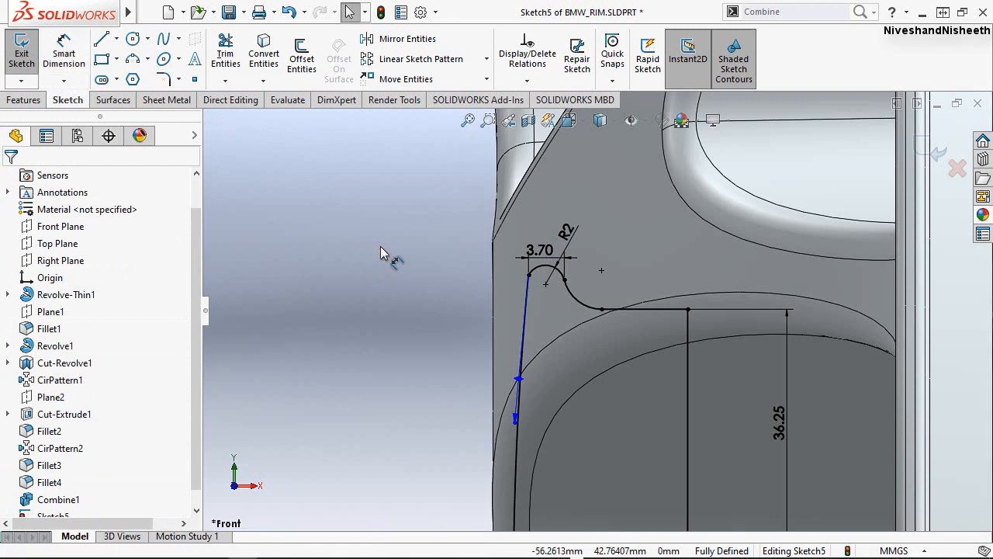
# Pull the spline's upper end handle outward so that the curve bulges away from the profile.
pyautogui.hotkey('ctrl', 'z')
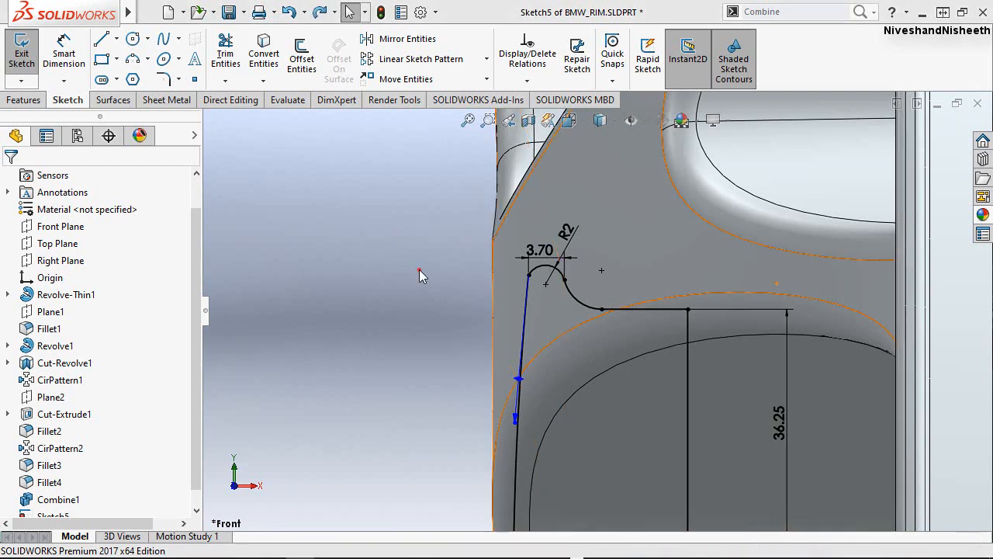
pyautogui.click(517, 380)
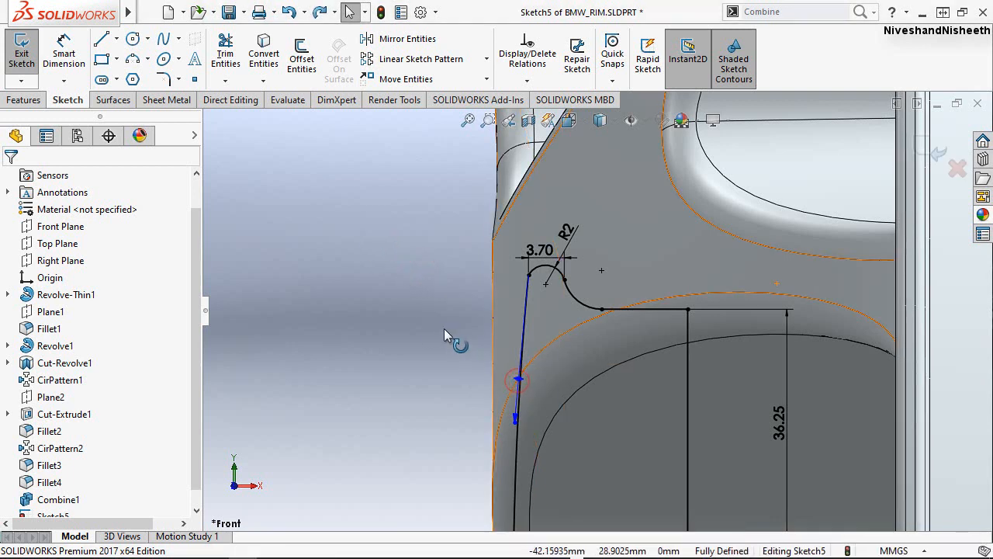
pyautogui.moveTo(444, 329); pyautogui.dragTo(369, 358)
pyautogui.click(394, 245)
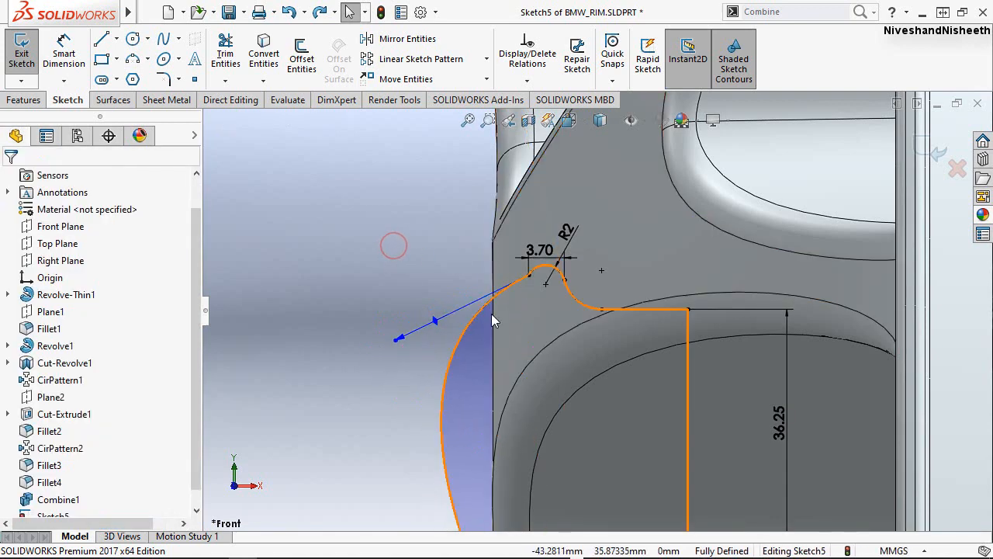
# Add a tangent relation between the spline and the R2 arc at the top of the profile.
pyautogui.click(518, 283)
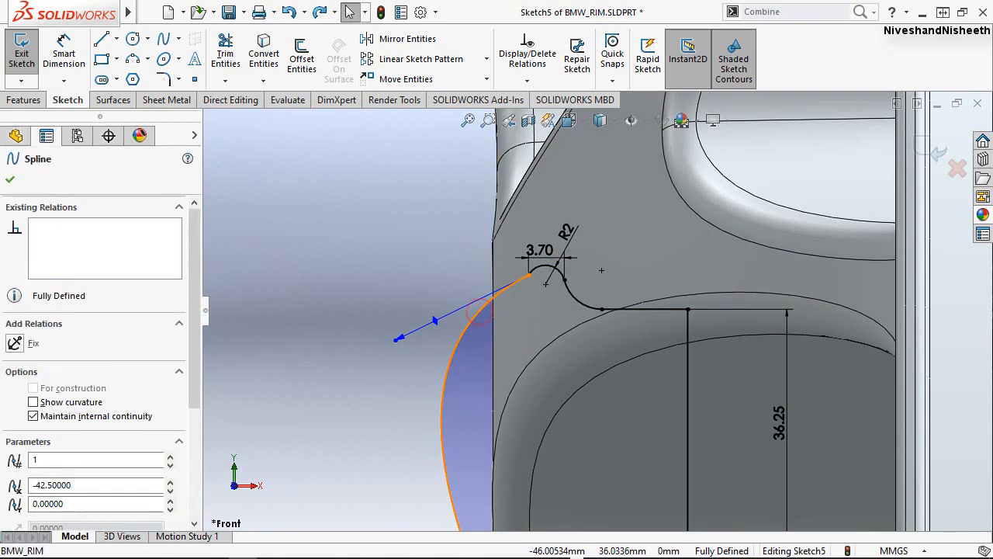
pyautogui.click(544, 268)
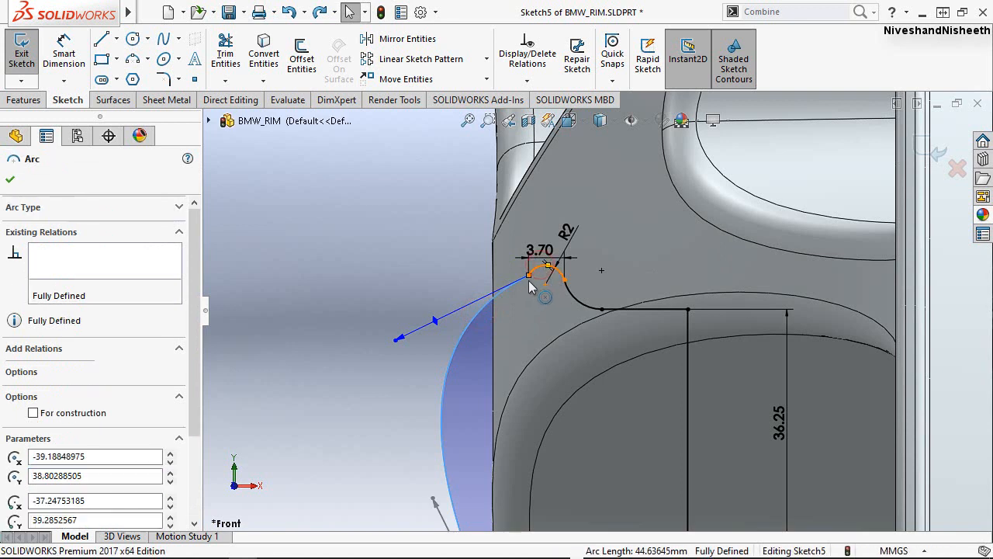
pyautogui.keyDown('ctrl'); pyautogui.click(530, 278); pyautogui.keyUp('ctrl')
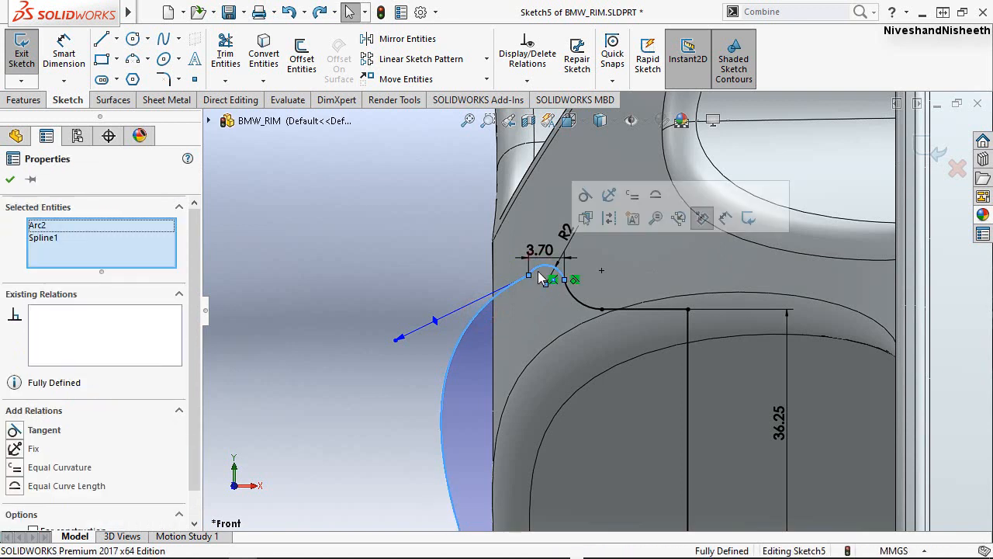
pyautogui.click(586, 197)
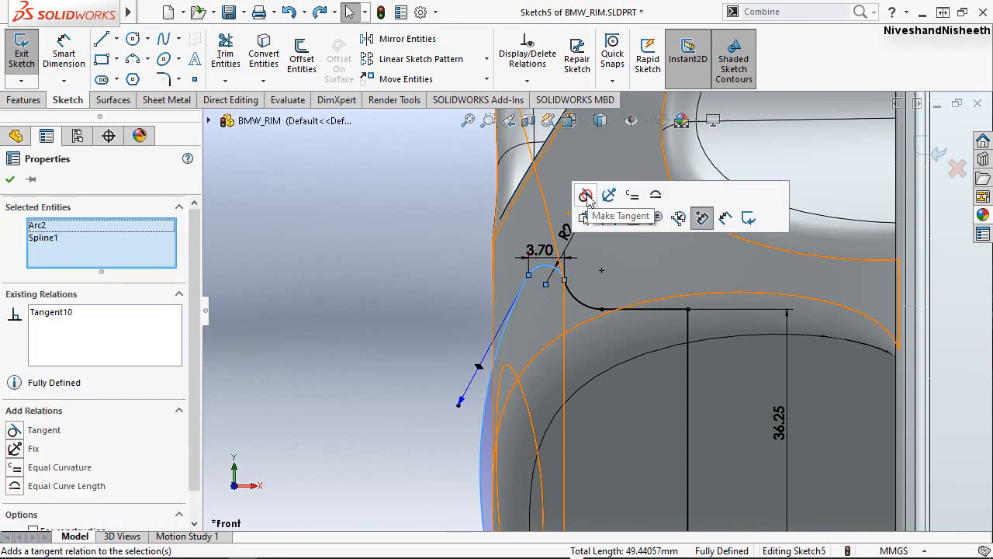
pyautogui.click(395, 245)
pyautogui.click(460, 357)
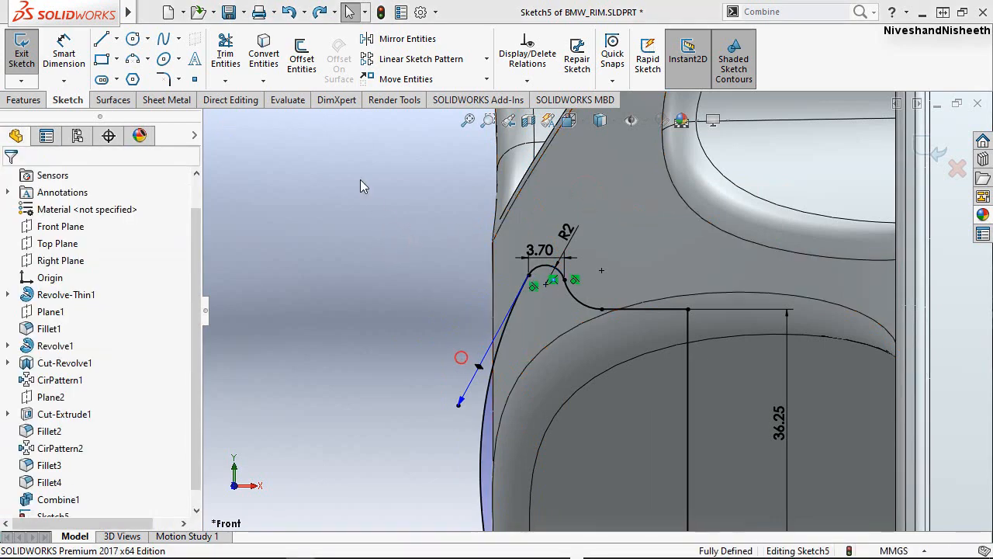
# Shorten the spline's upper end handle to about 10 mm to flatten the curve within the rim hub.
pyautogui.scroll(2, 339, 225)
pyautogui.click(338, 225)
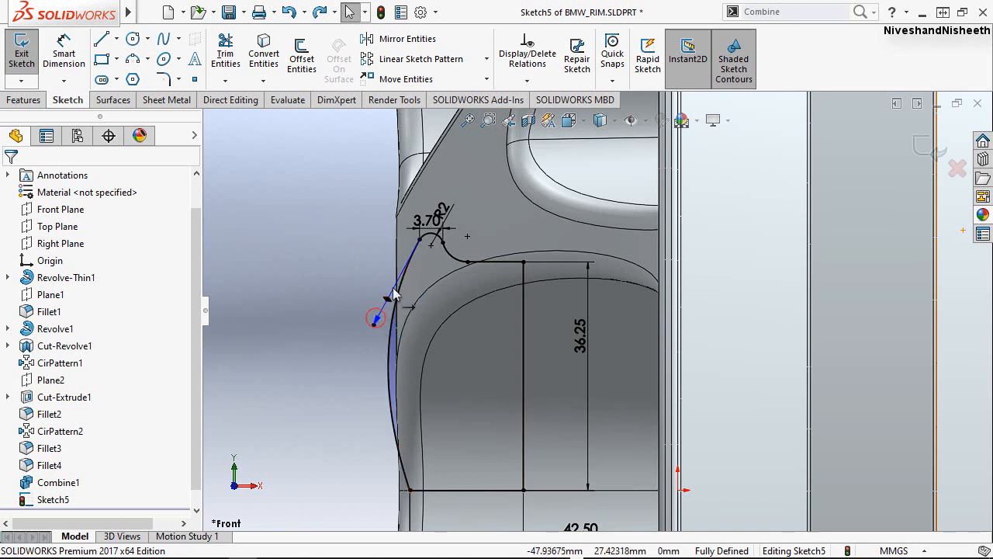
pyautogui.moveTo(392, 287); pyautogui.dragTo(413, 271)
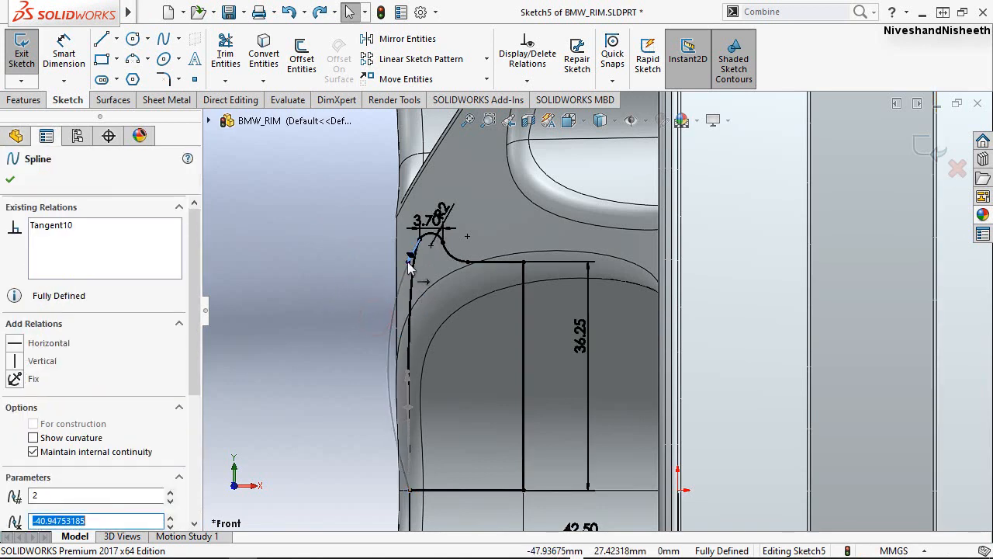
# Dimension the spline's upper end handle and set its tangent value to 8.
pyautogui.scroll(-3, 431, 261)
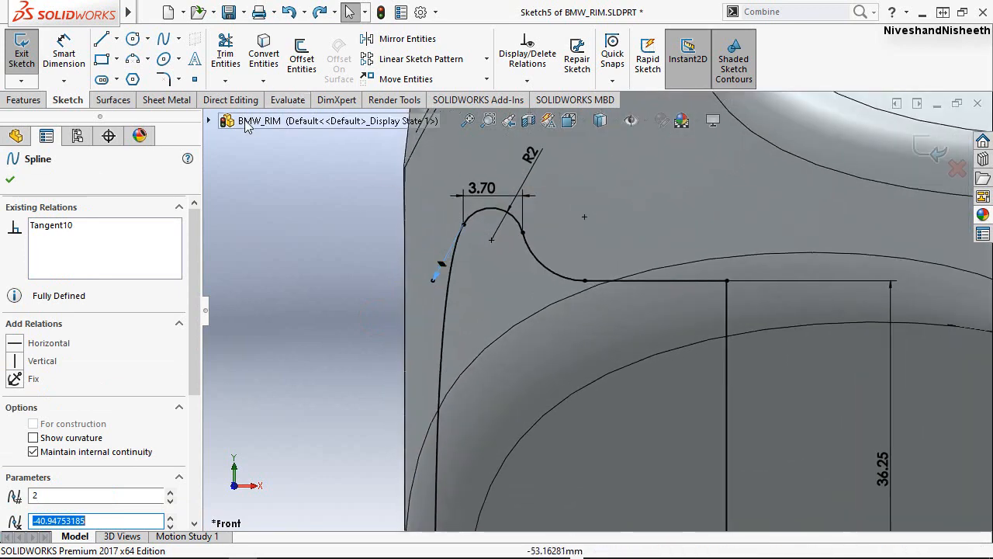
pyautogui.click(68, 59)
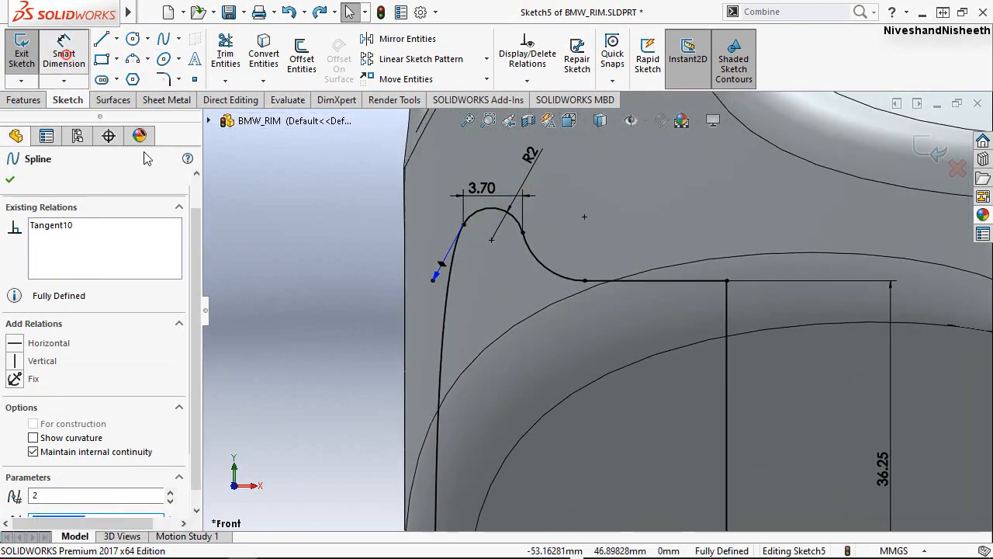
pyautogui.click(443, 263)
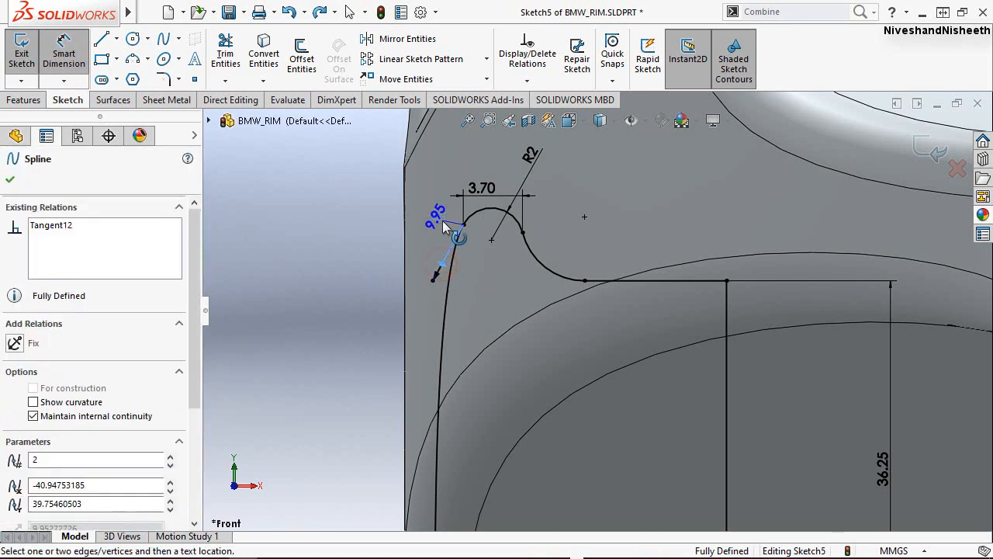
pyautogui.click(444, 225)
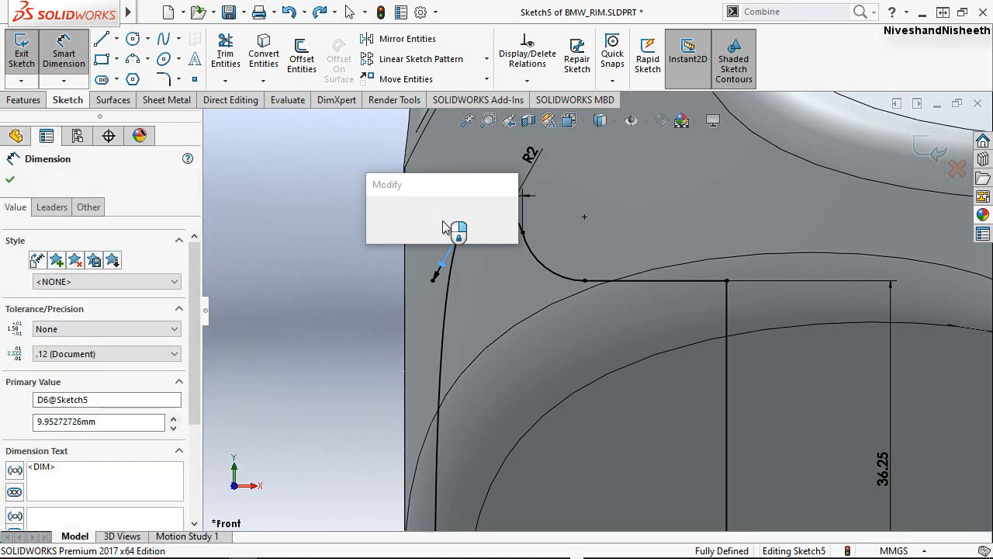
pyautogui.write('8')
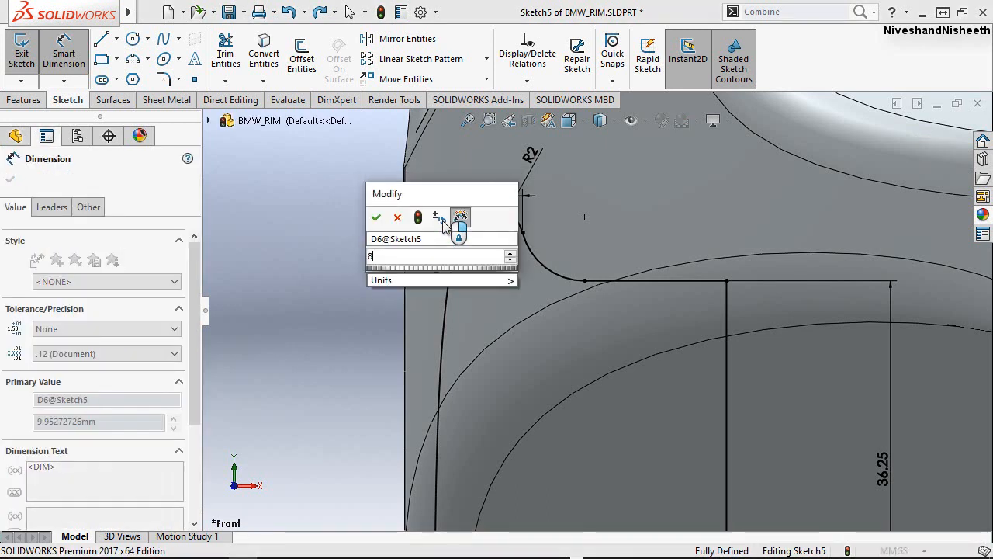
pyautogui.click(376, 218)
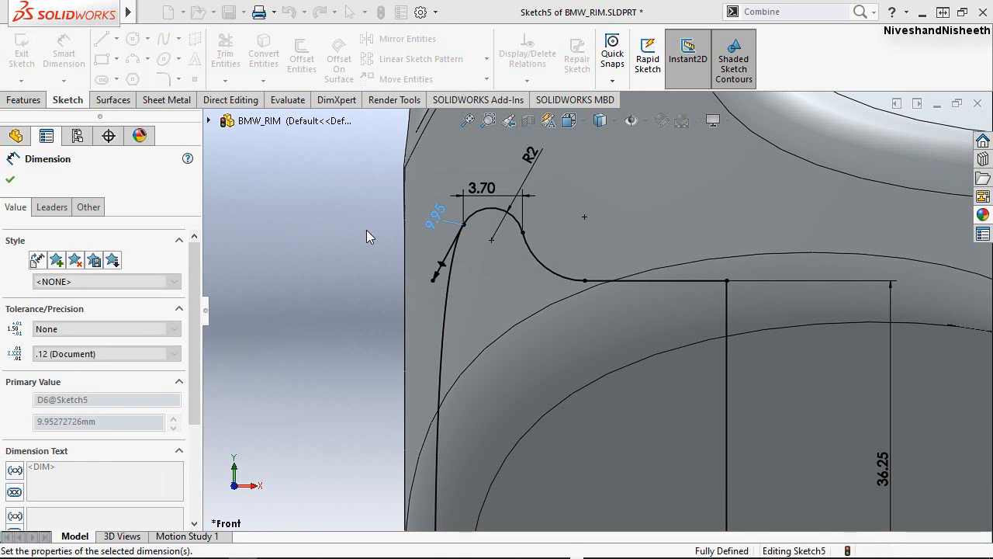
pyautogui.click(372, 227)
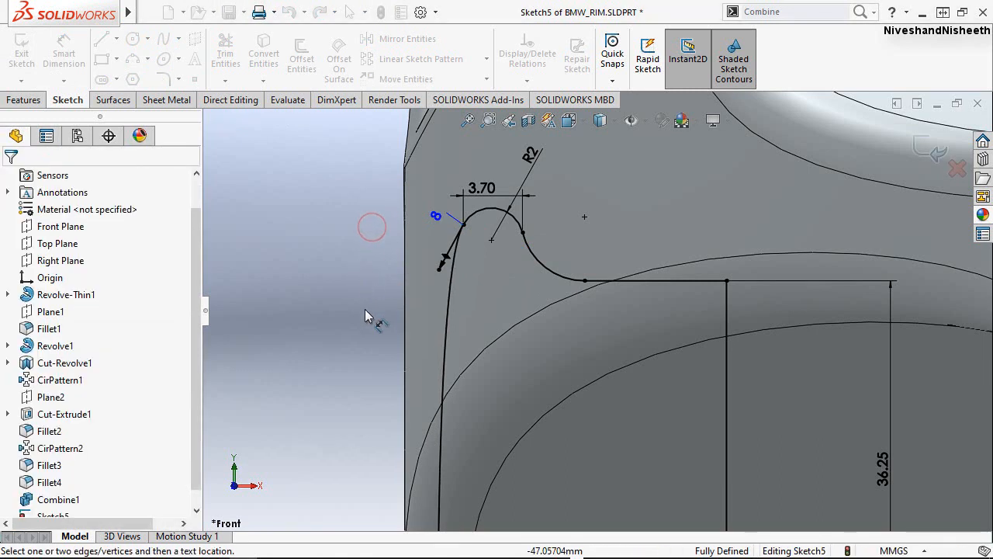
pyautogui.press('Escape')
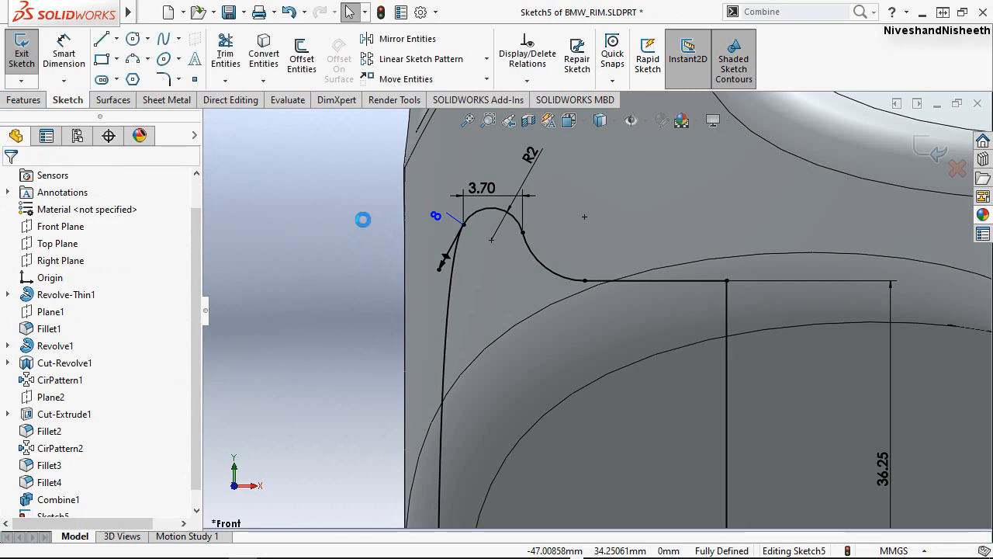
# Check the completed hub cap profile and exit the sketch.
pyautogui.scroll(-2, 368, 184)
pyautogui.scroll(-3, 367, 177)
pyautogui.scroll(9, 370, 197)
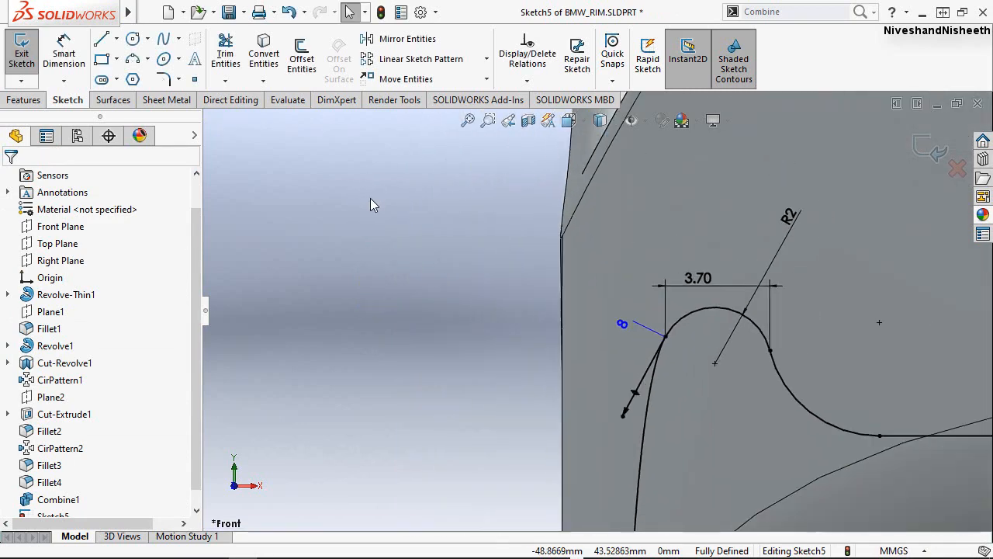
pyautogui.scroll(3, 361, 205)
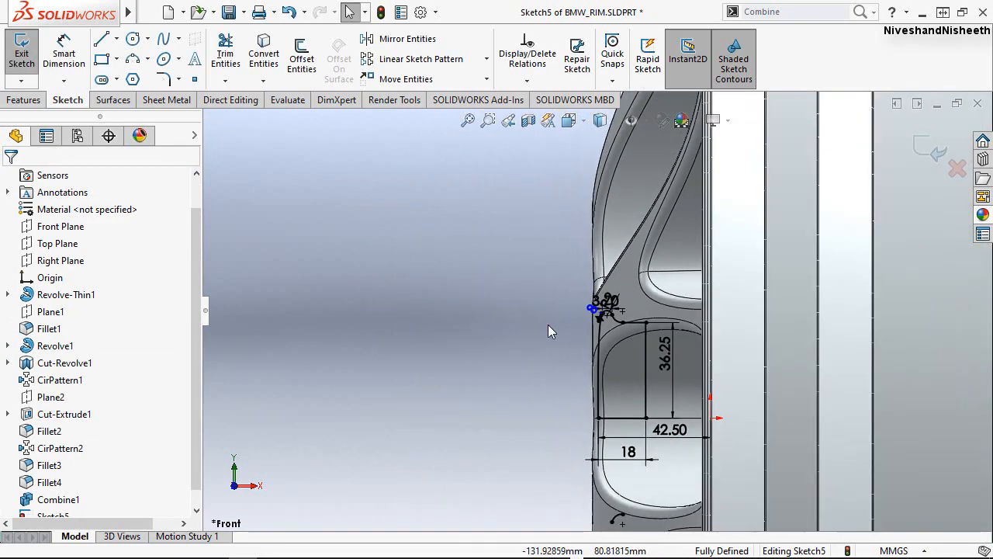
pyautogui.scroll(-1, 766, 420)
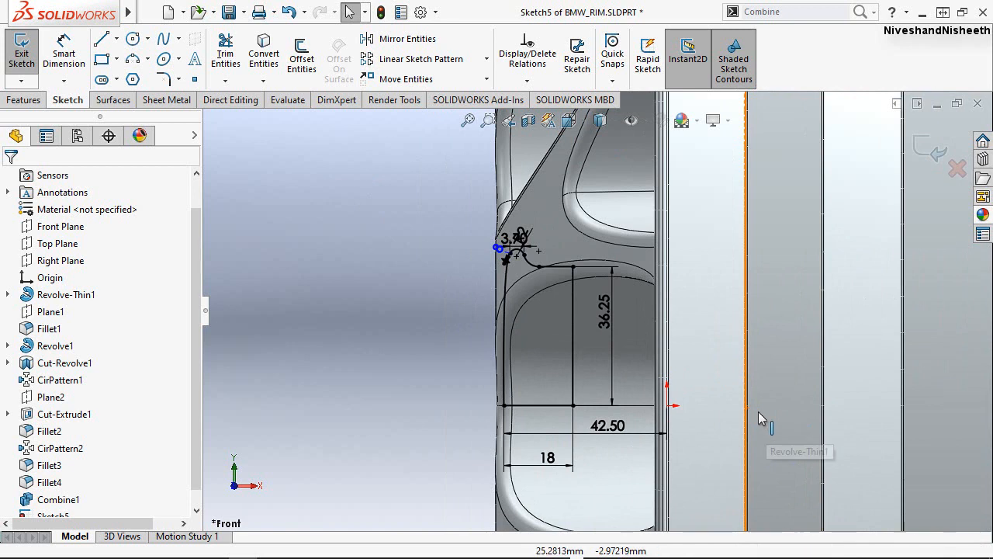
pyautogui.click(934, 155)
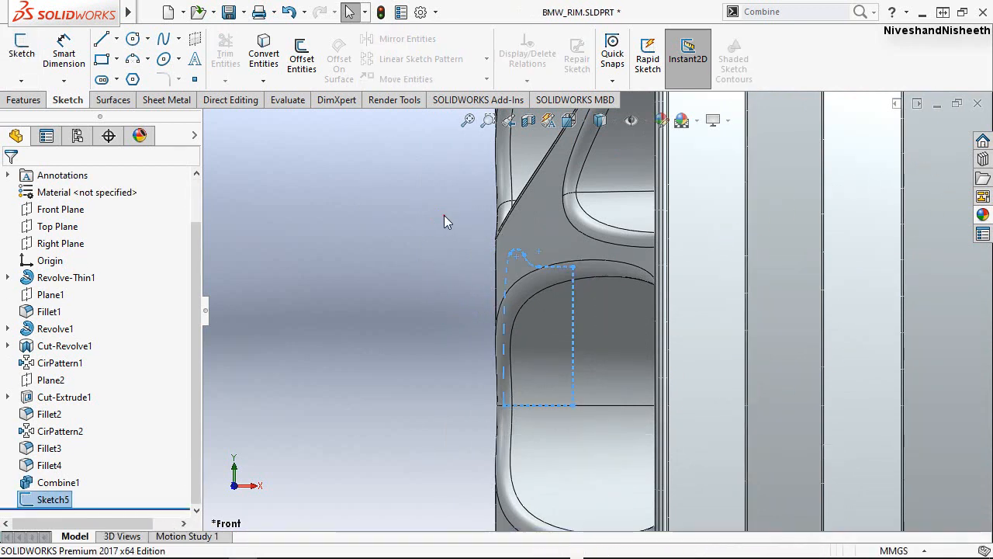
# Switch the rim to an isometric view and examine the profile sketch inside the central hub hole.
pyautogui.click(585, 124)
pyautogui.click(442, 272)
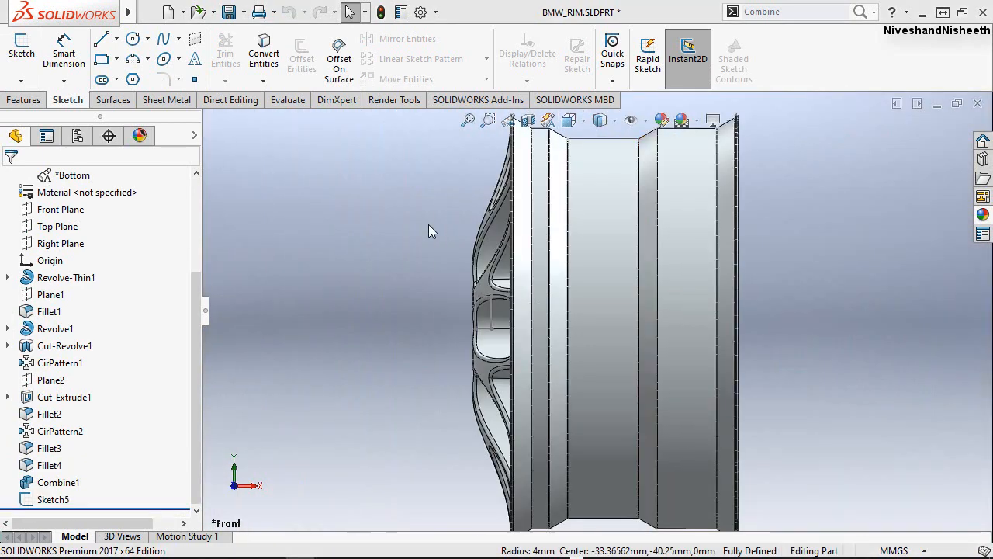
pyautogui.click(428, 224)
pyautogui.press('space')
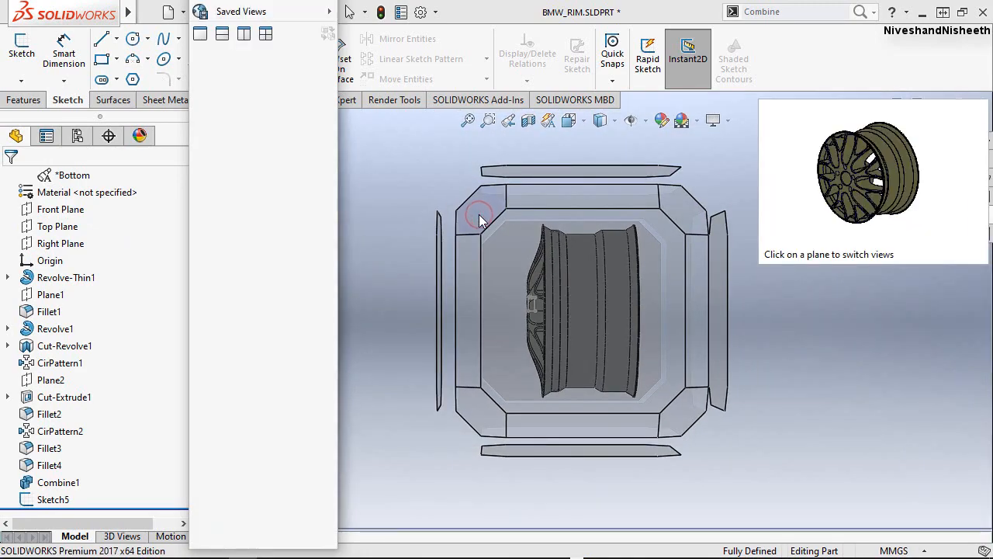
pyautogui.click(479, 220)
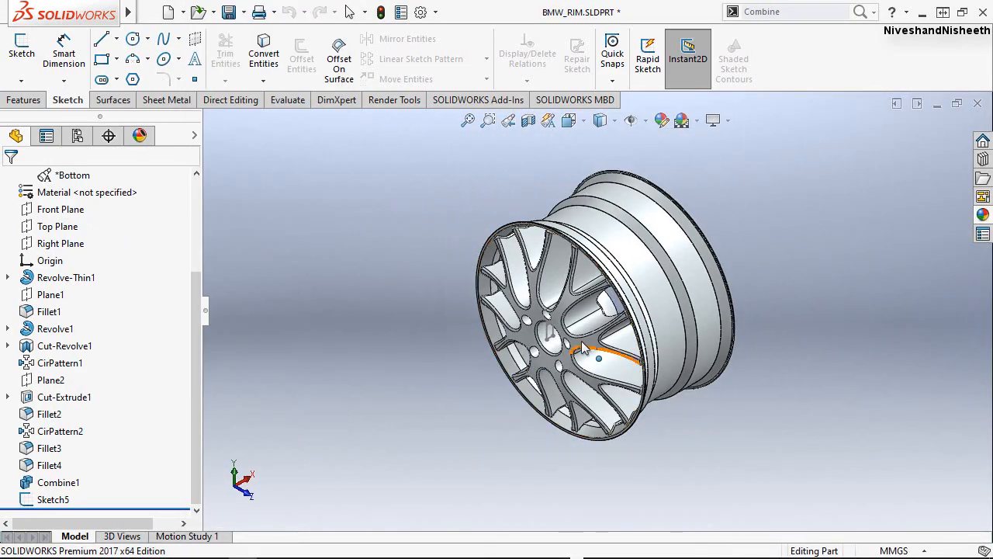
pyautogui.scroll(-6, 584, 349)
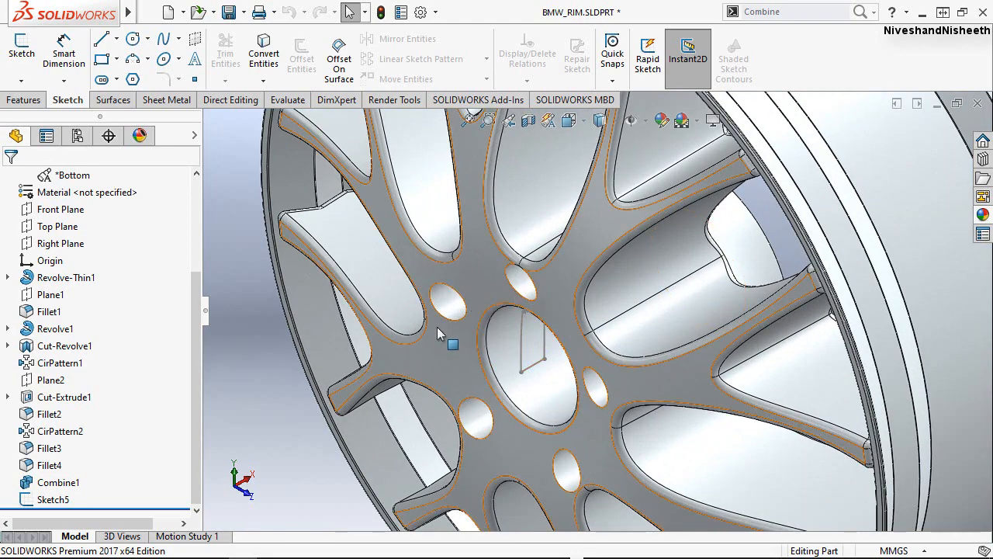
# Revolve the hub profile sketch 360 degrees about its 18 mm horizontal line, with merge result on, to form the hub cap.
pyautogui.click(24, 103)
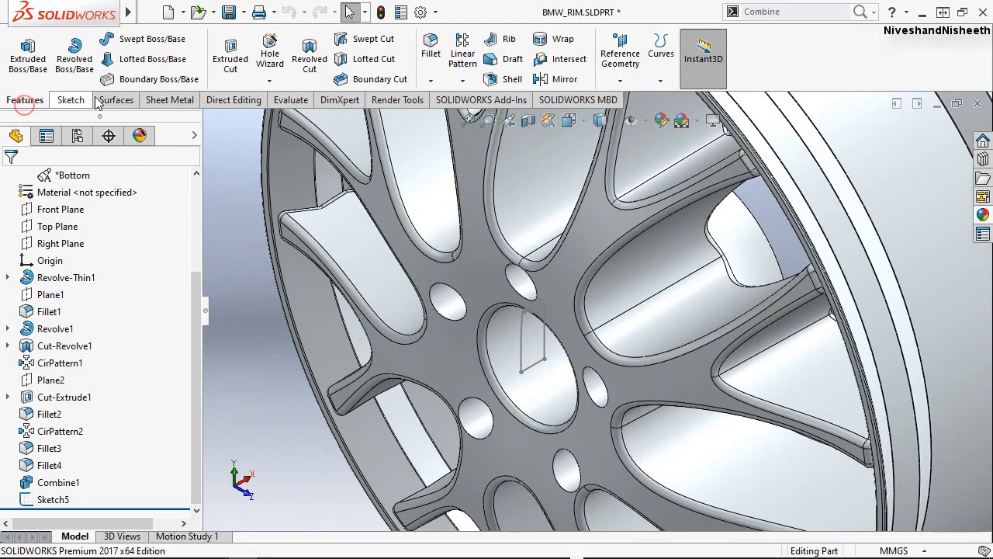
pyautogui.click(73, 50)
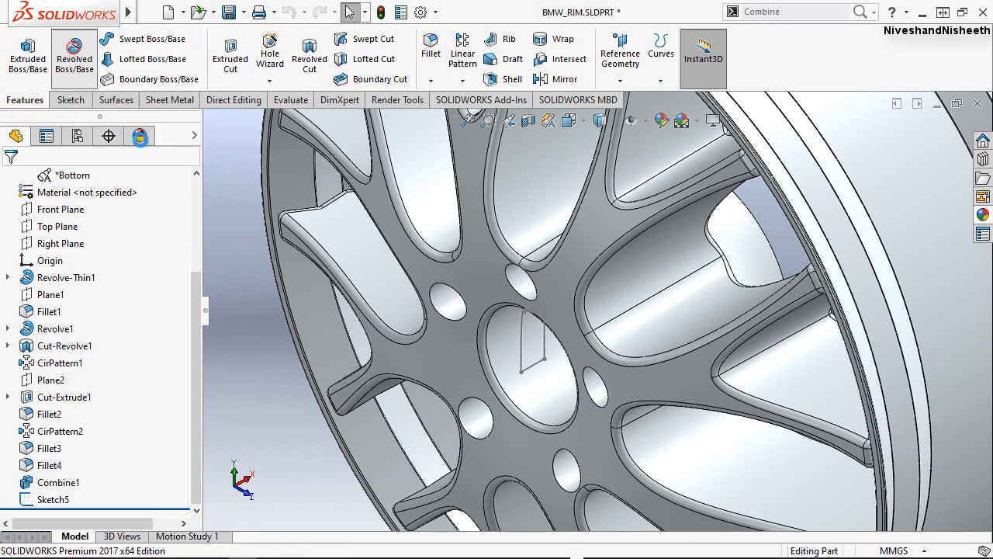
pyautogui.click(521, 332)
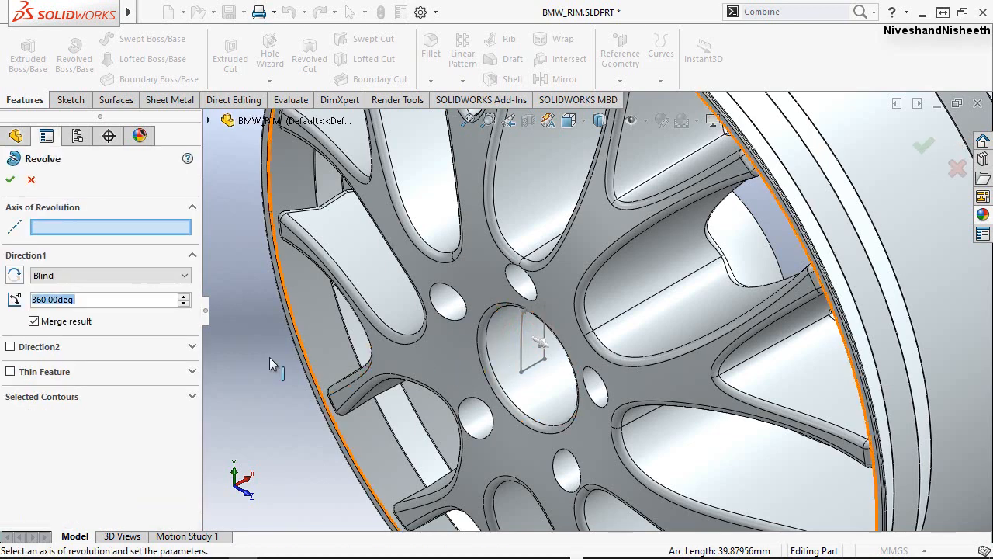
pyautogui.click(538, 369)
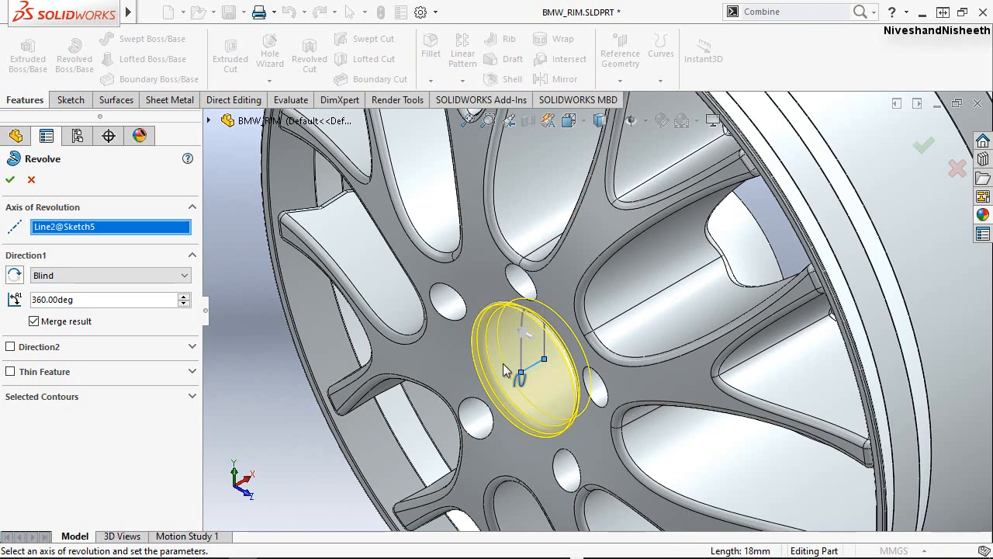
pyautogui.click(10, 180)
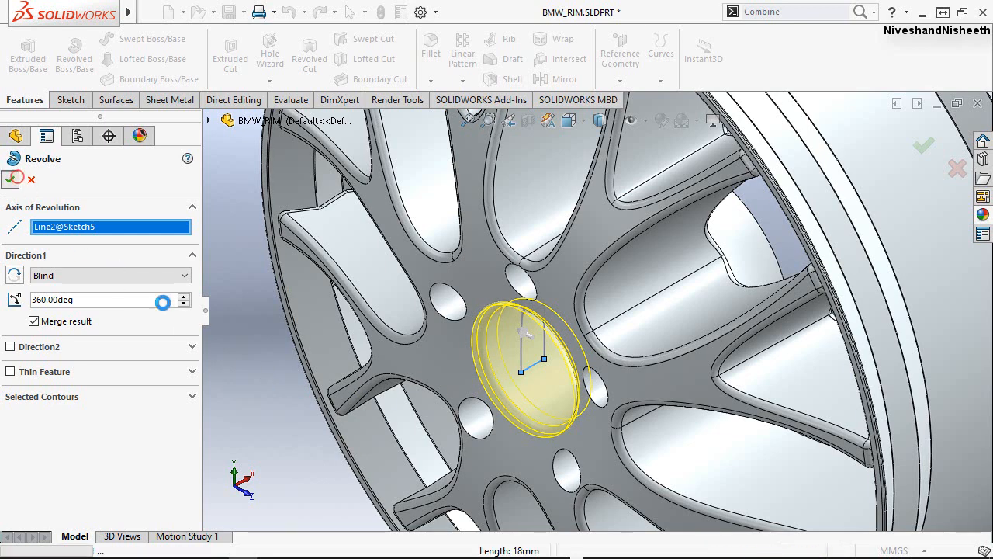
pyautogui.click(235, 343)
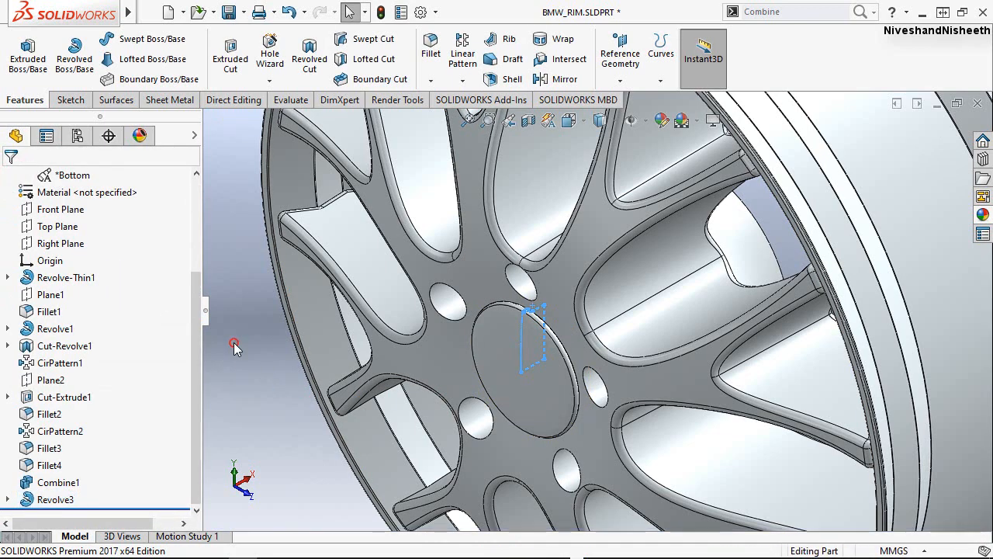
# Check the revolved hub cap, restore the rim's isometric view and save the part.
pyautogui.scroll(-4, 555, 423)
pyautogui.click(527, 362)
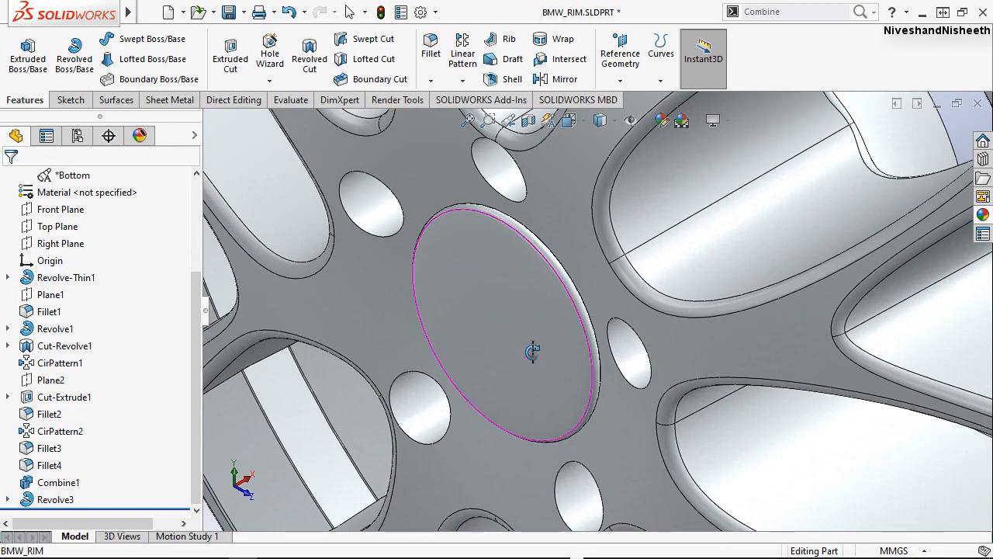
pyautogui.moveTo(528, 350); pyautogui.dragTo(532, 432, button='middle')
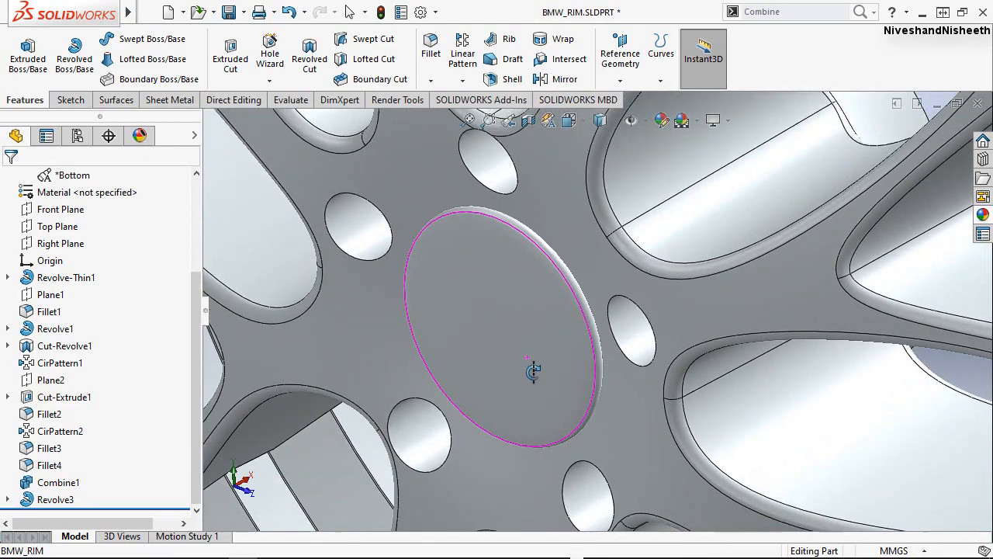
pyautogui.click(569, 120)
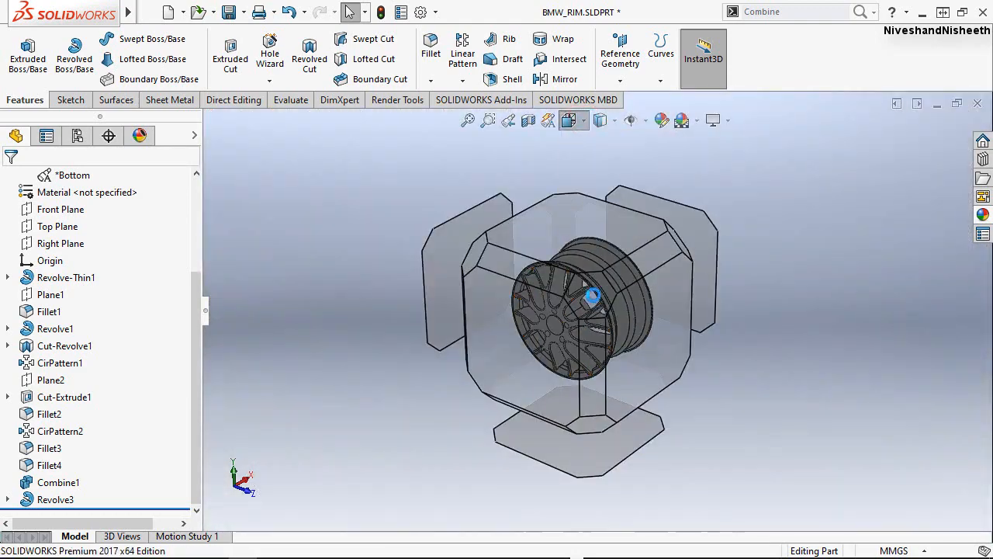
pyautogui.click(599, 287)
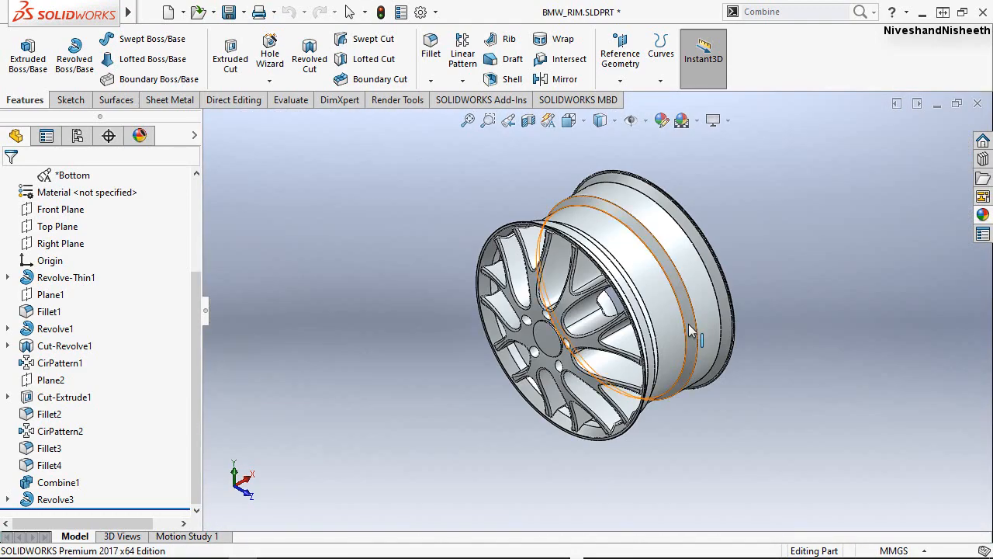
pyautogui.scroll(-1, 683, 281)
pyautogui.click(756, 252)
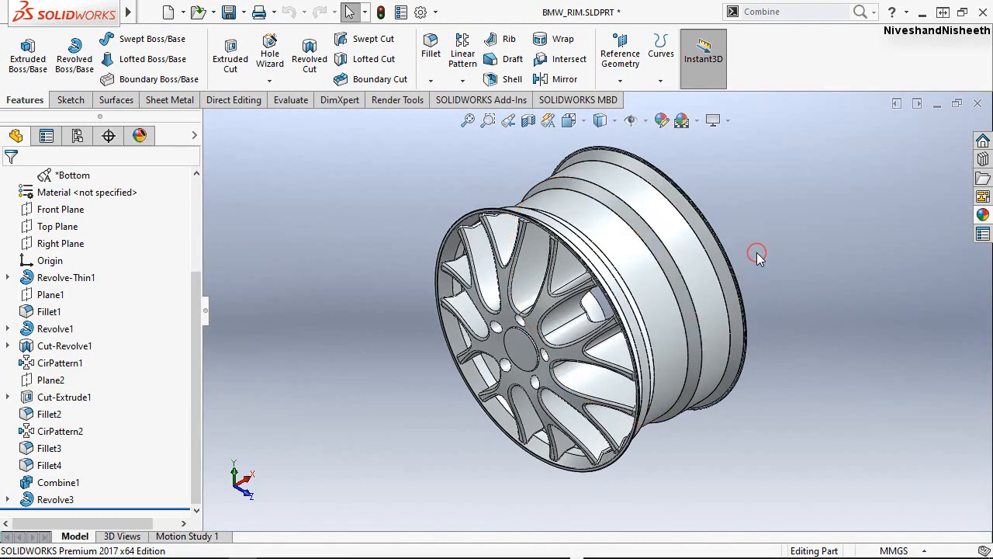
pyautogui.hotkey('ctrl', 's')
pyautogui.press('f')
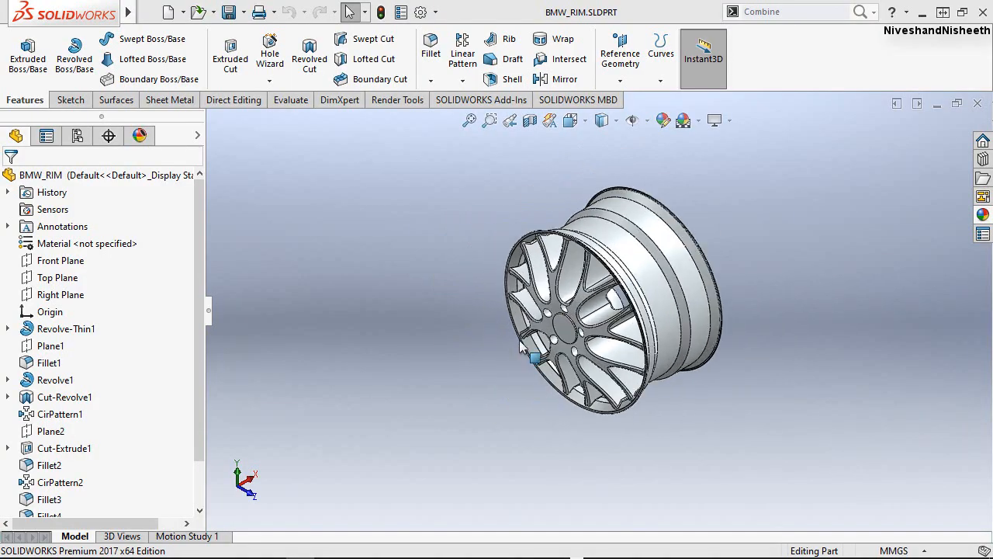
# Fillet the front edges of the five bolt holes around the hub cap with a 1 mm symmetric radius.
pyautogui.scroll(-10, 521, 347)
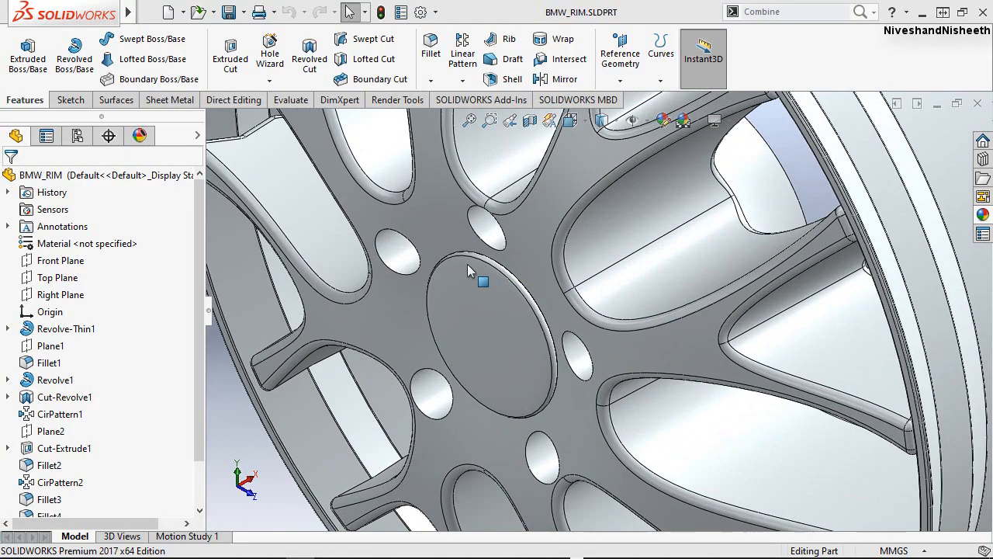
pyautogui.moveTo(467, 263); pyautogui.dragTo(504, 223, button='middle')
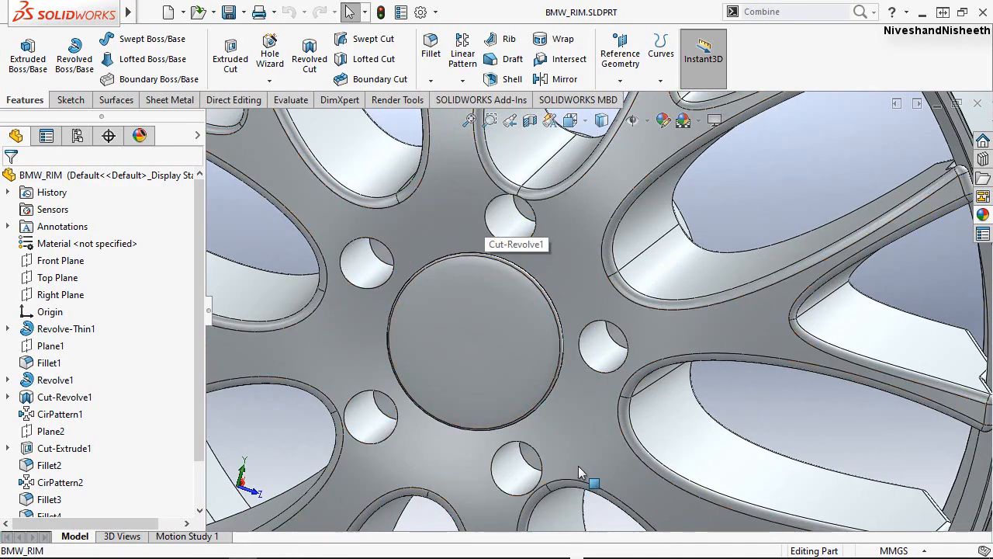
pyautogui.scroll(-2, 779, 212)
pyautogui.scroll(4, 779, 211)
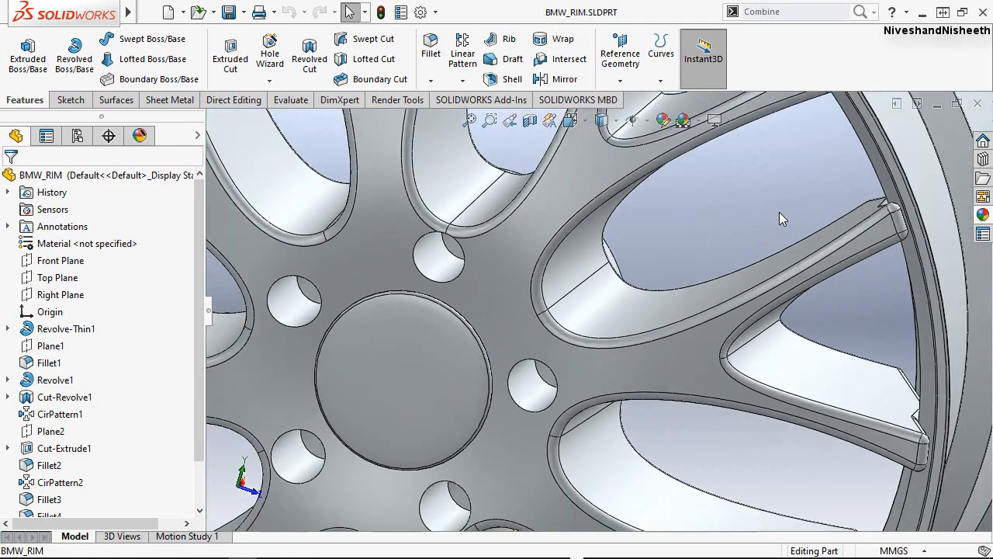
pyautogui.scroll(2, 621, 307)
pyautogui.scroll(-1, 322, 454)
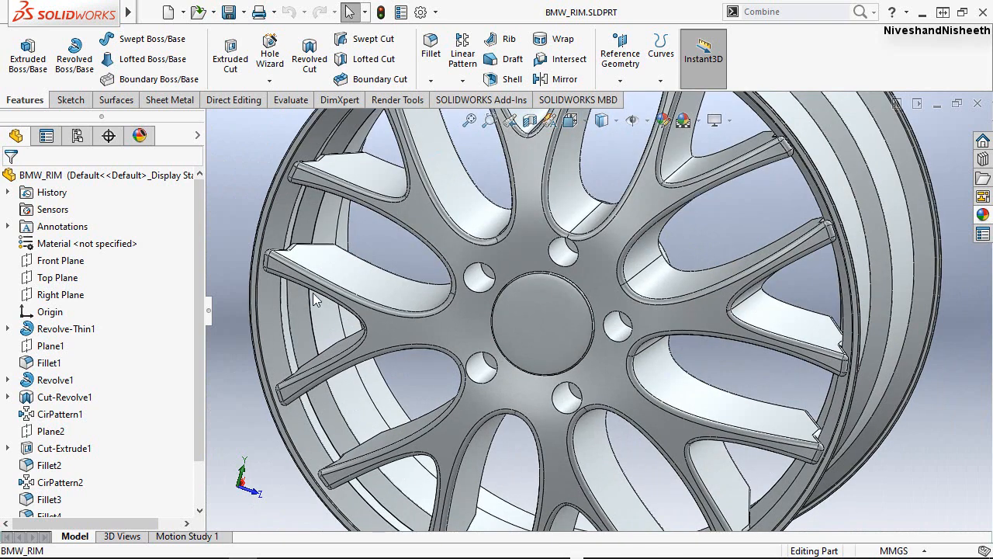
pyautogui.click(430, 56)
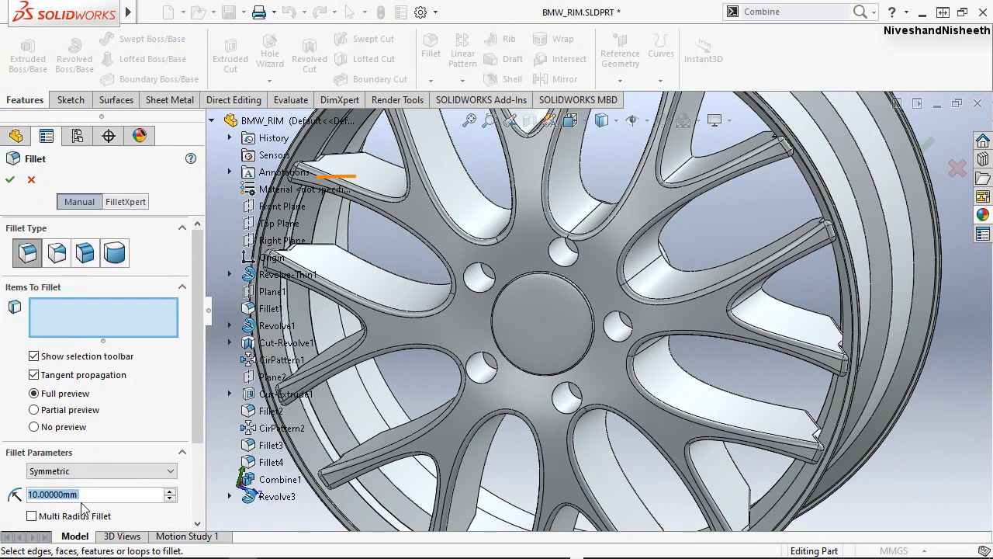
pyautogui.write('1')
pyautogui.press('Return')
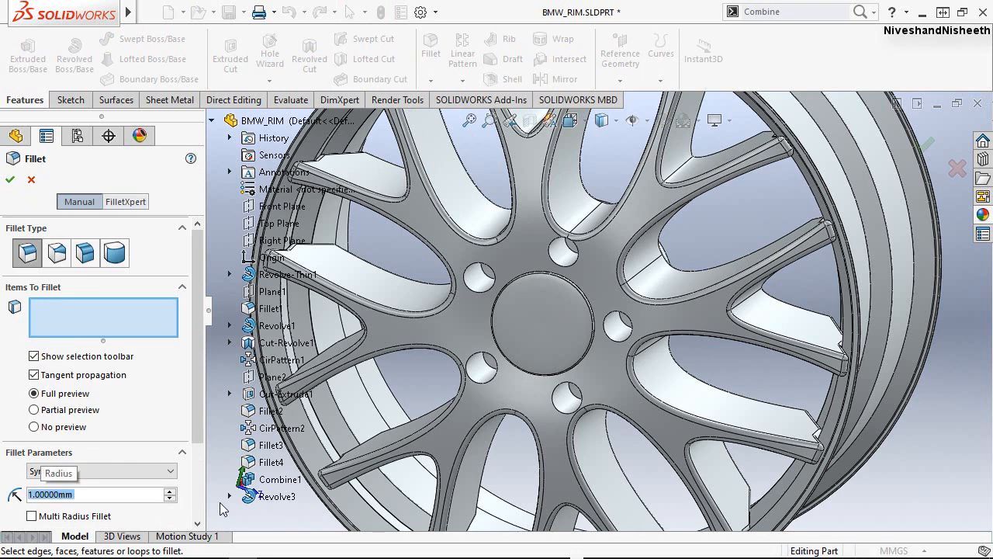
pyautogui.click(470, 288)
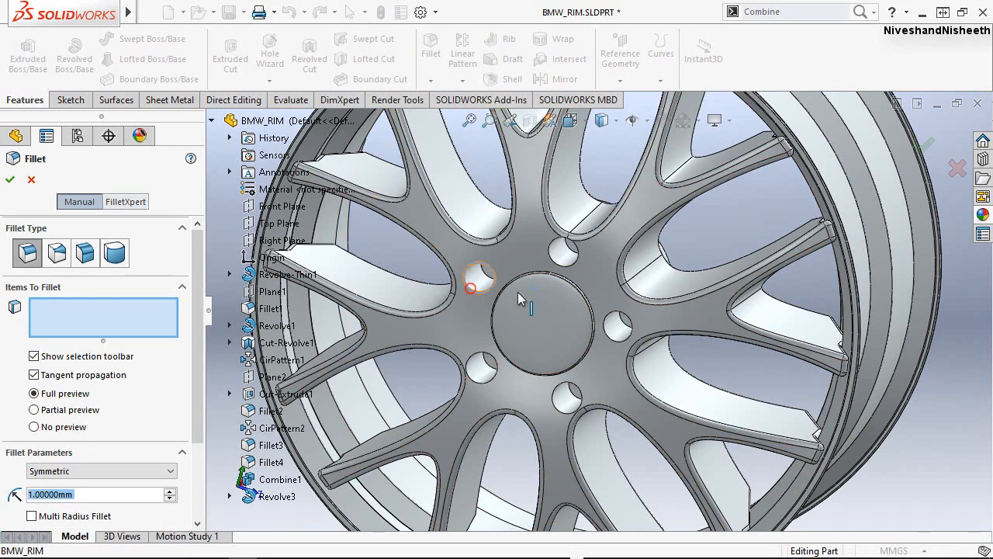
pyautogui.click(570, 265)
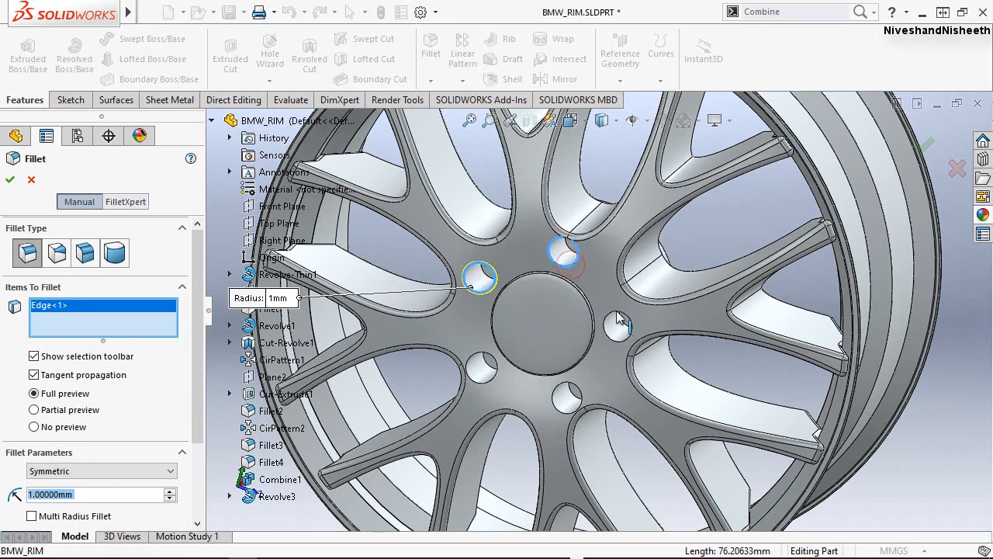
pyautogui.click(612, 313)
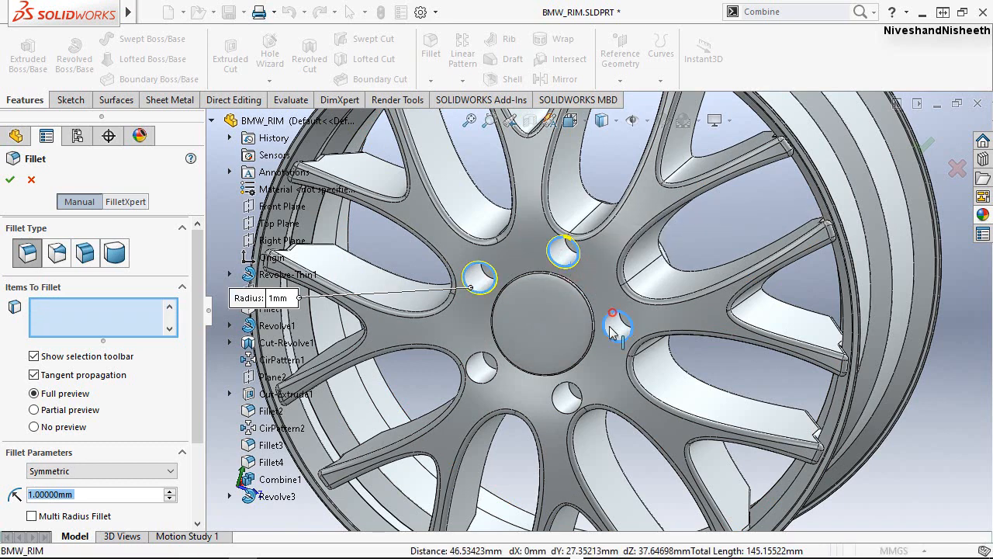
pyautogui.click(578, 388)
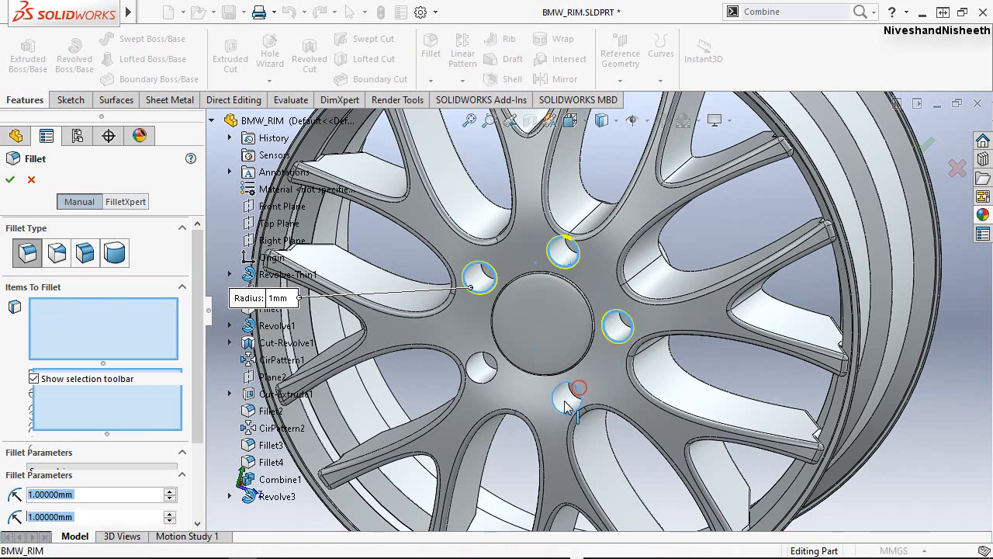
pyautogui.click(486, 380)
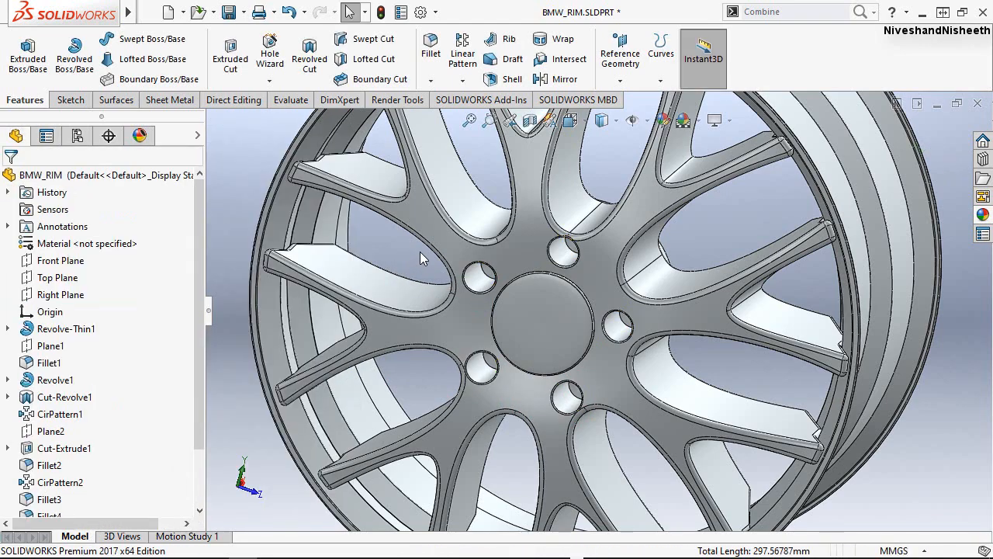
# Examine the rounded bolt holes around the hub cap and return the rim to an isometric view.
pyautogui.scroll(-3, 512, 309)
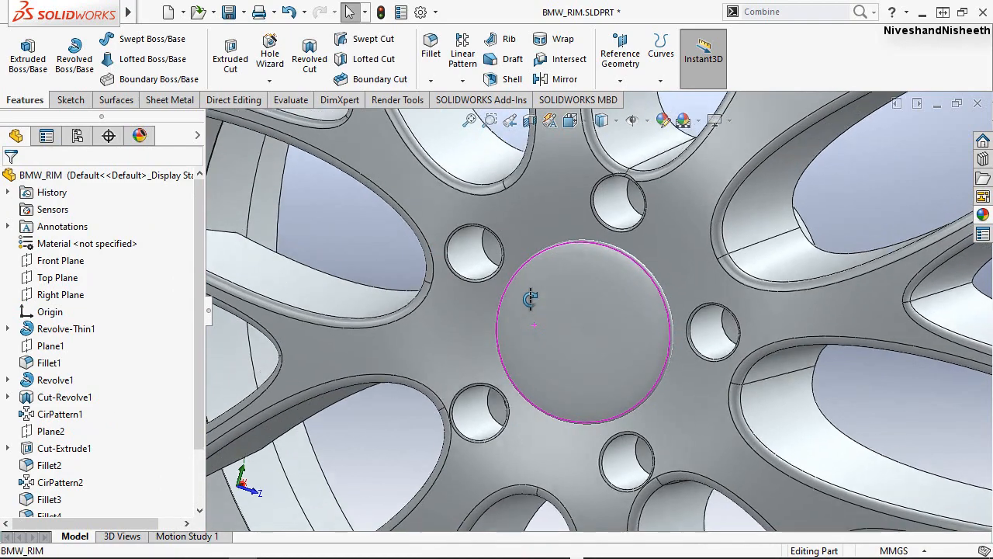
pyautogui.moveTo(530, 298); pyautogui.dragTo(582, 218, button='middle')
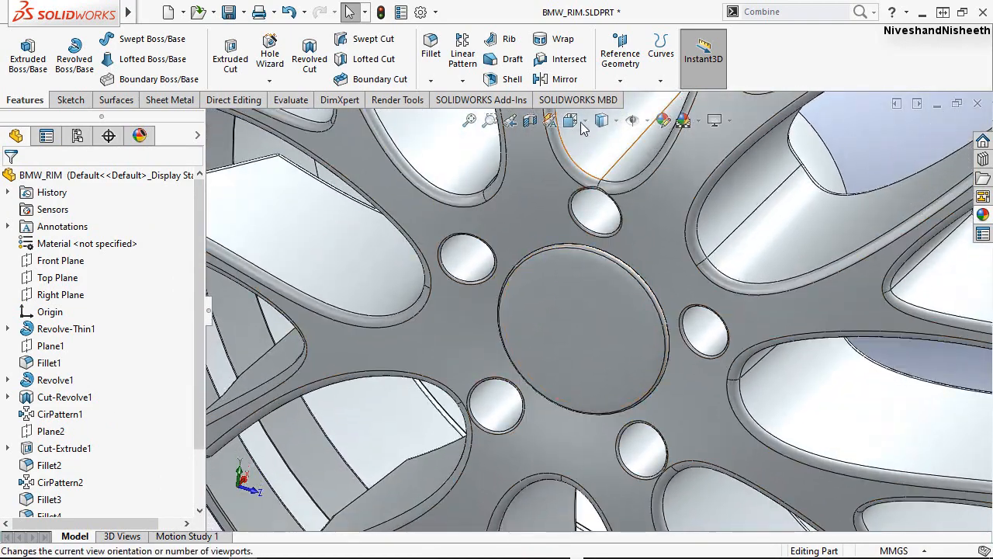
pyautogui.click(581, 124)
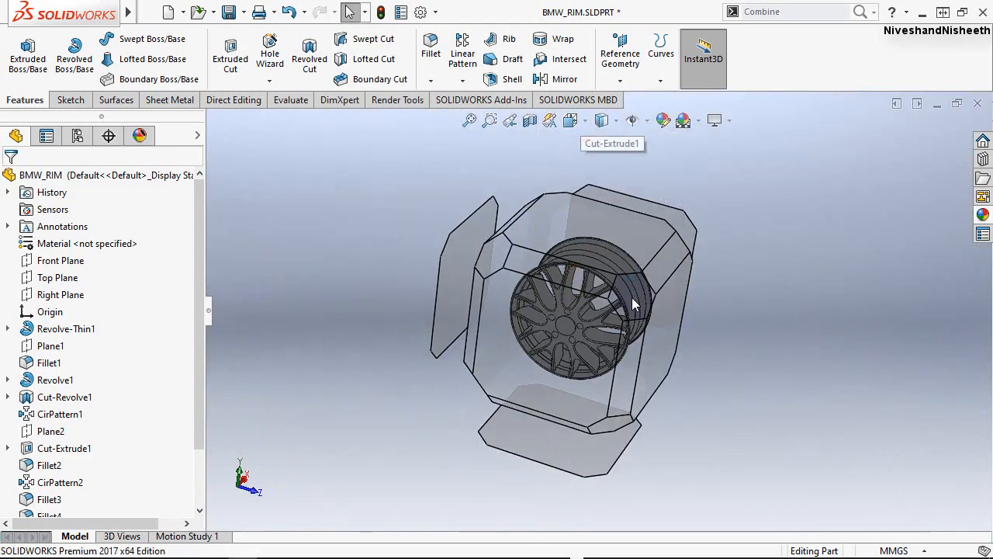
pyautogui.hotkey('ctrl', '7')
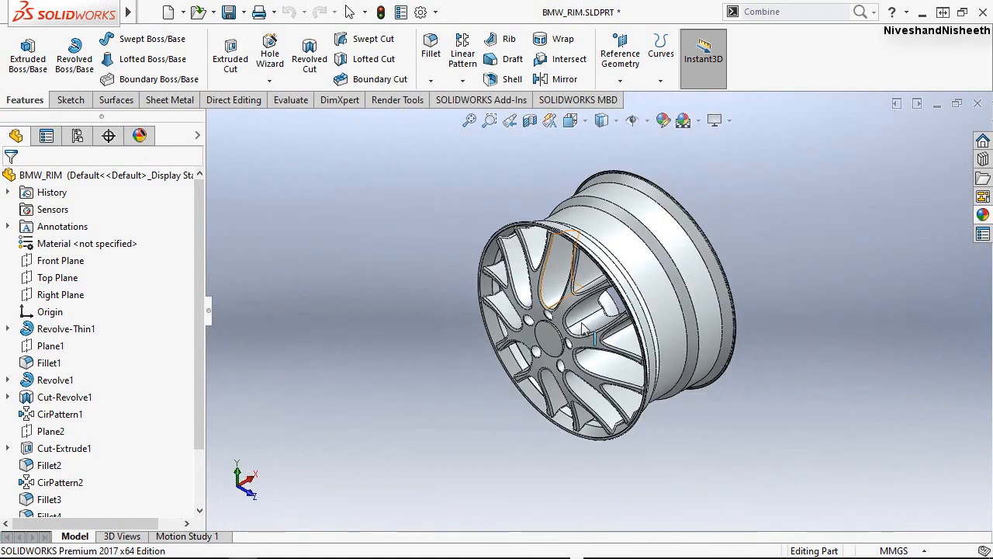
pyautogui.scroll(-6, 560, 343)
pyautogui.scroll(-1, 566, 363)
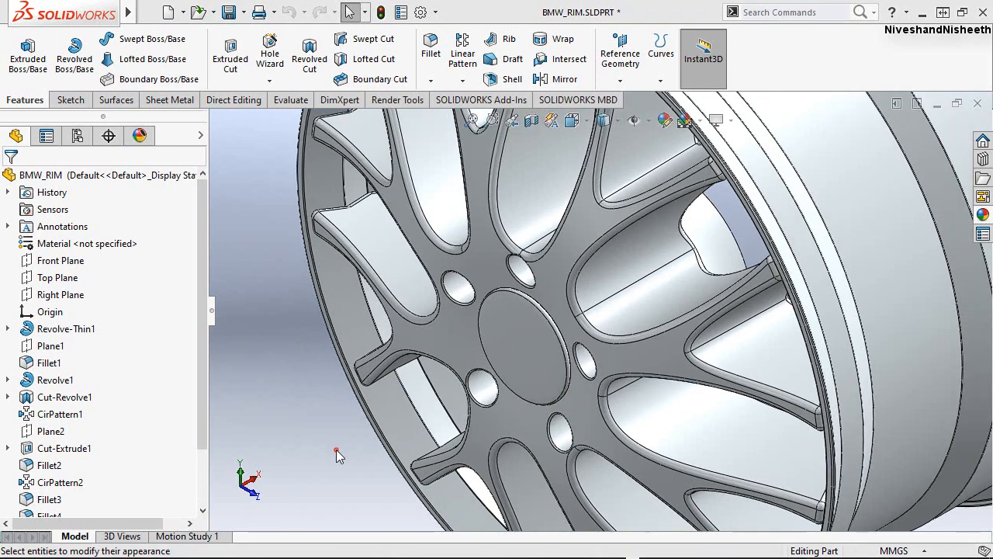
pyautogui.click(336, 449)
# Start editing the appearance of the hub cap's front face and show the advanced appearance settings.
pyautogui.click(538, 350)
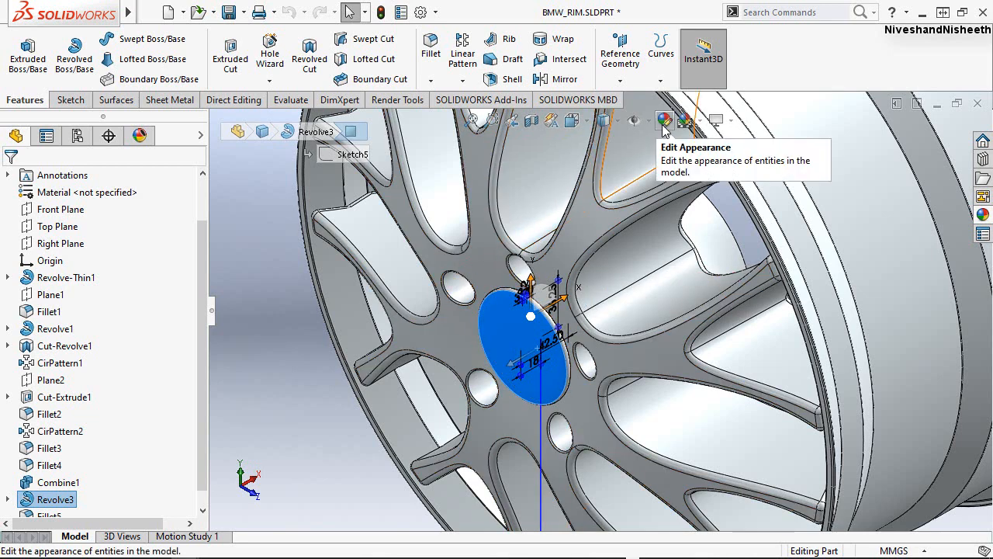
pyautogui.click(663, 125)
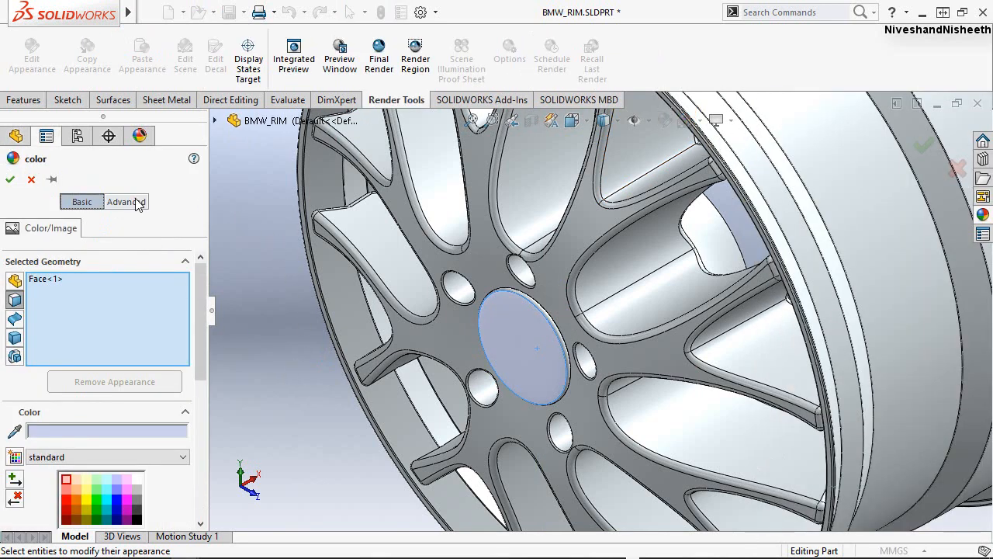
pyautogui.click(137, 202)
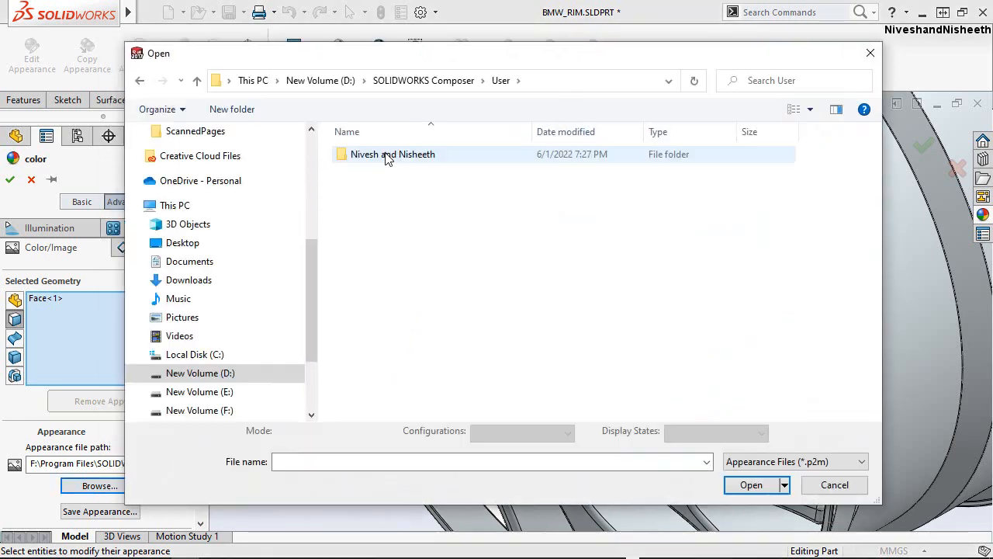
# Open the folder "Design a BMW Rim in SolidWorks 2017" for the appearance file and list all file types.
pyautogui.doubleClick(376, 155)
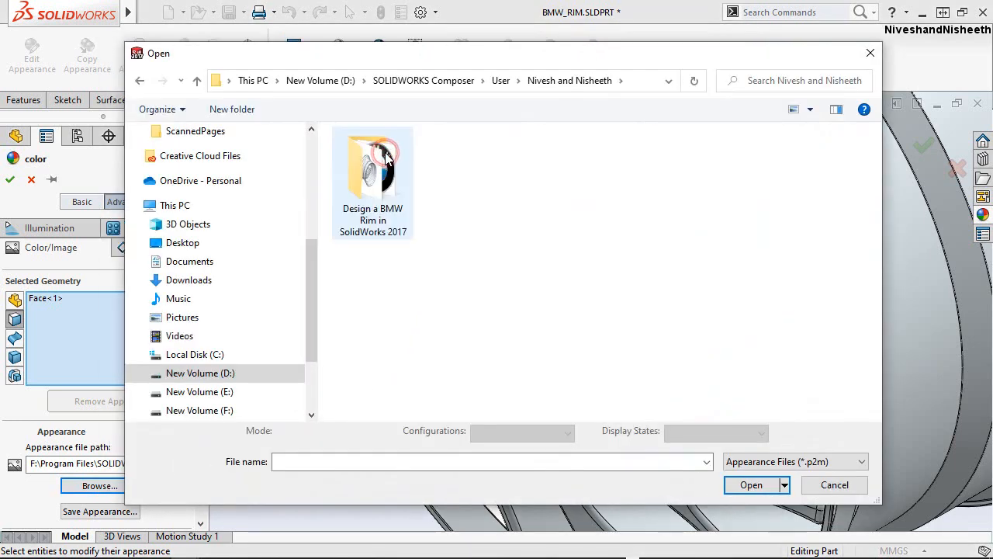
pyautogui.click(386, 156)
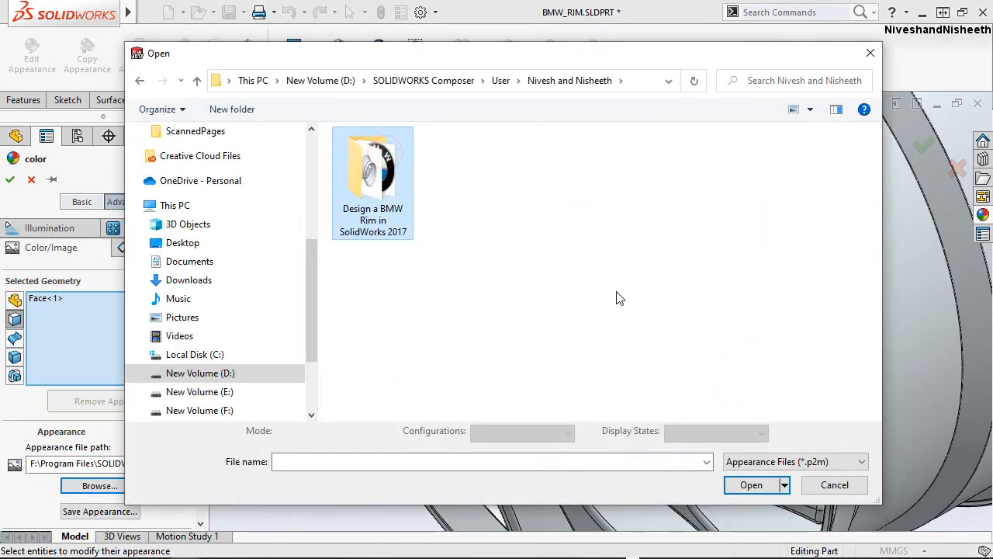
pyautogui.doubleClick(371, 155)
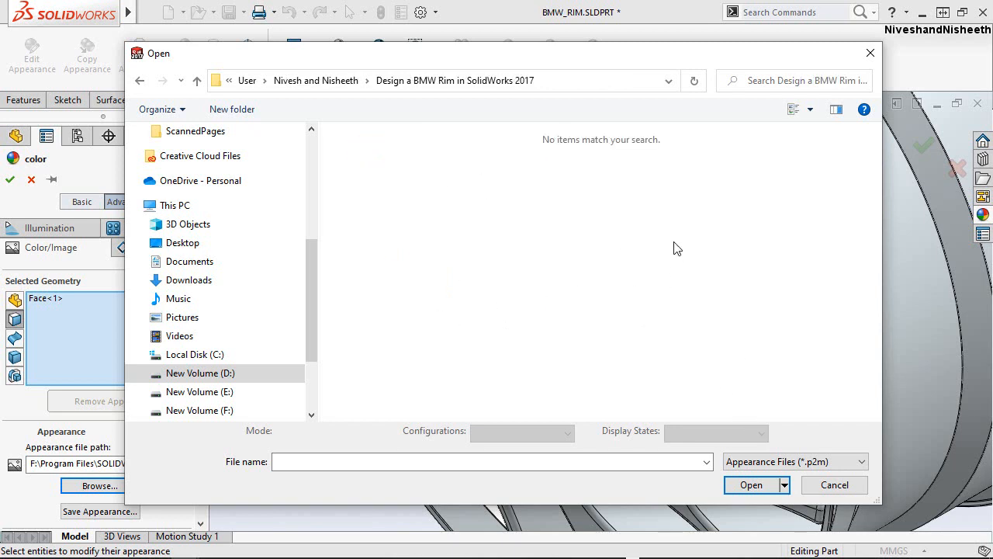
pyautogui.click(791, 461)
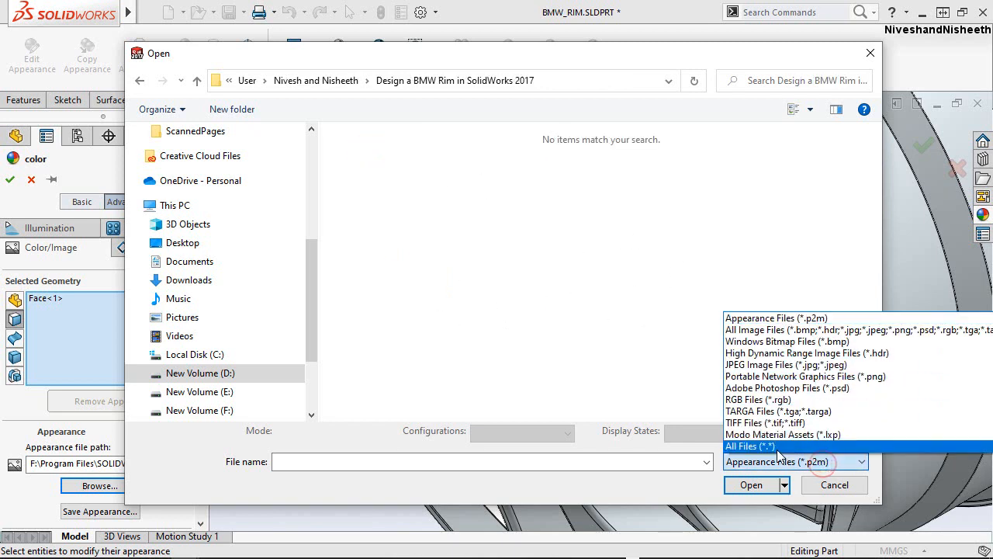
pyautogui.click(776, 449)
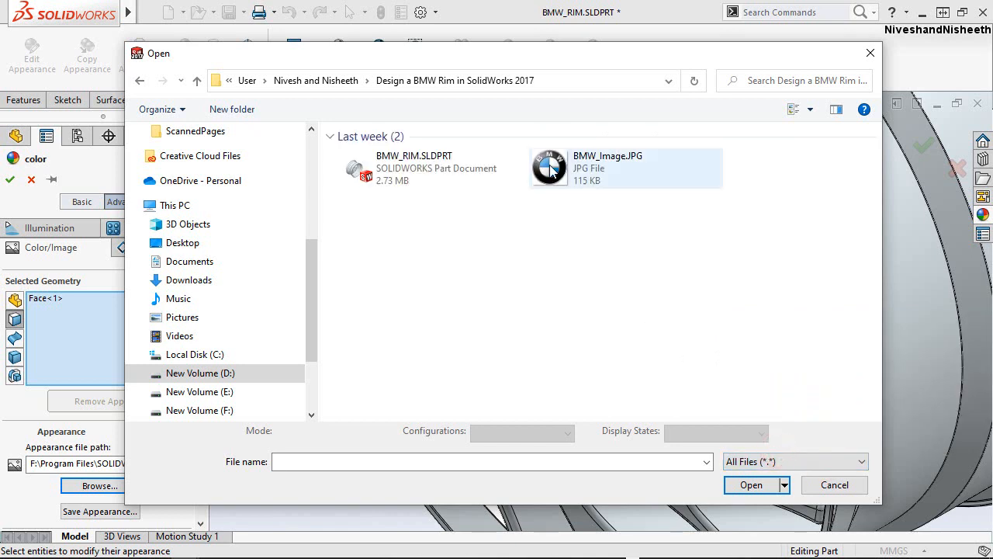
# Load BMW_Image.JPG as the hub cap face's appearance, save it as bmw_image.p2m and make its folder visible among the appearances.
pyautogui.click(551, 171)
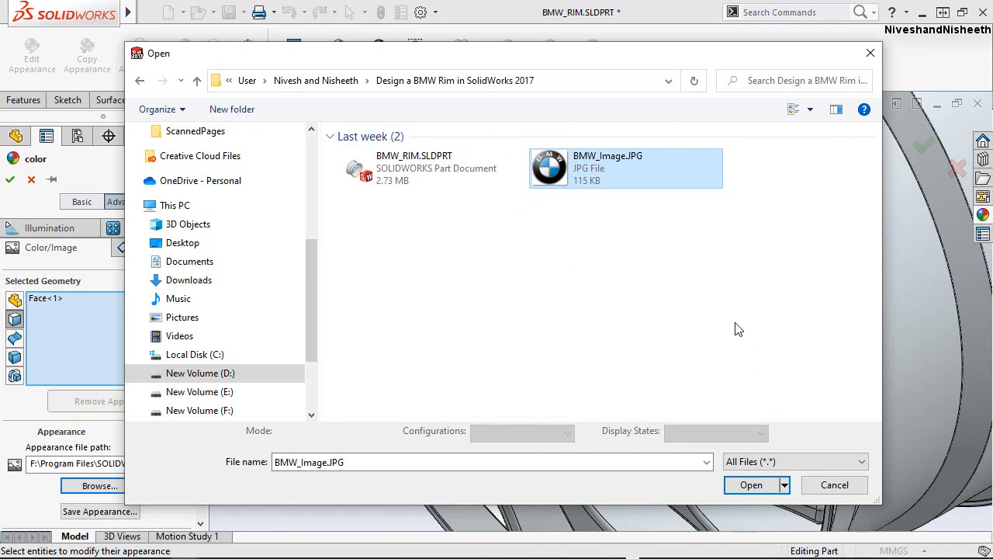
pyautogui.click(750, 484)
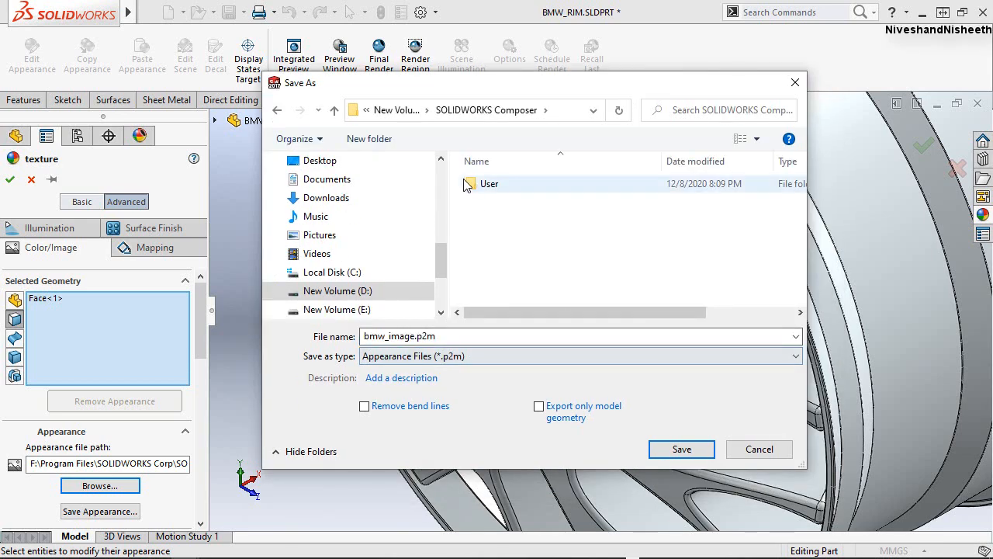
pyautogui.click(672, 450)
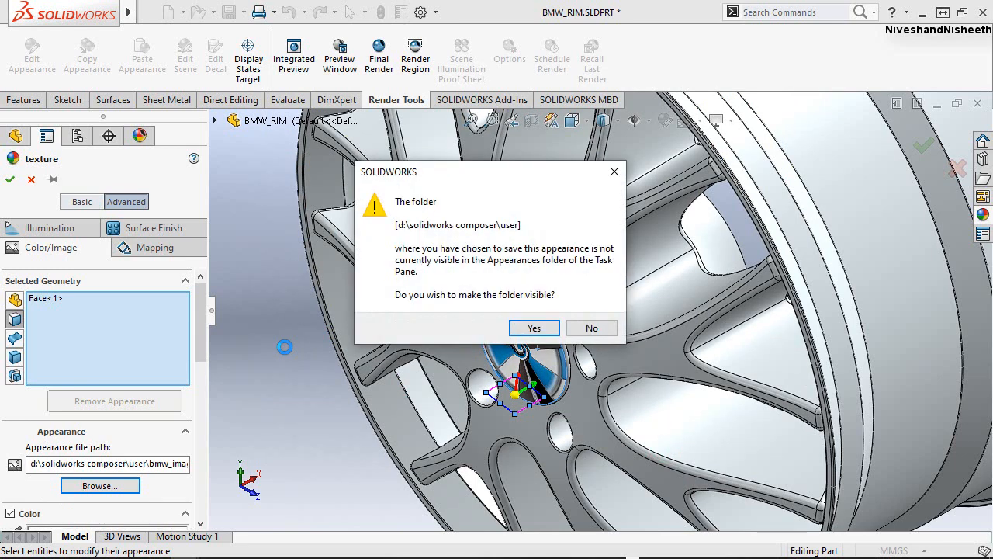
pyautogui.click(534, 328)
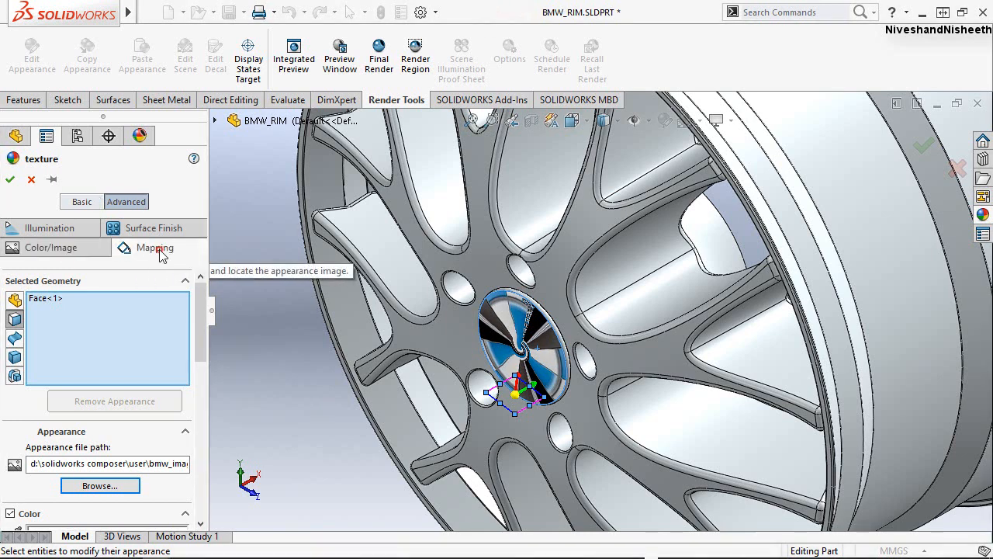
# Set the mapping of the hub cap's BMW image to Projection.
pyautogui.click(157, 248)
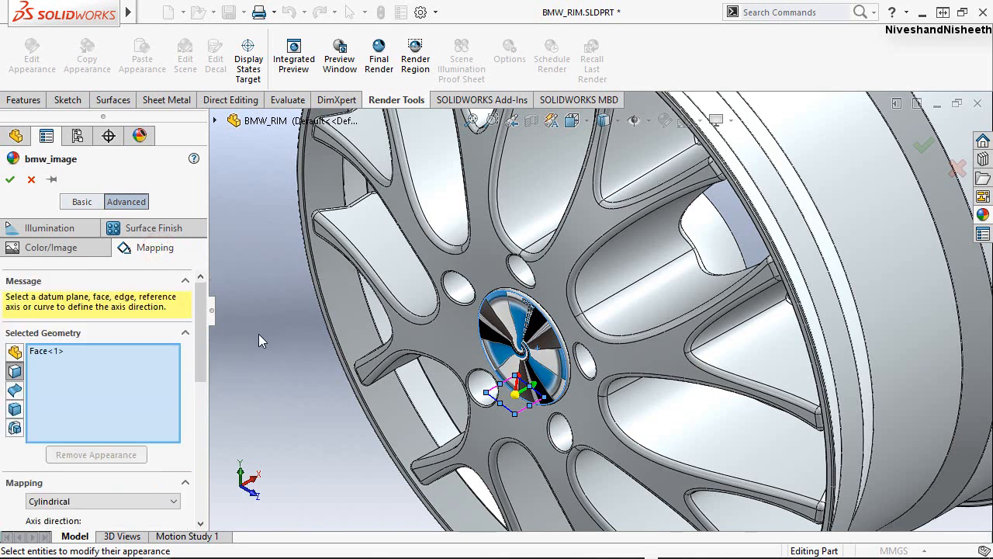
pyautogui.moveTo(201, 353); pyautogui.dragTo(198, 402)
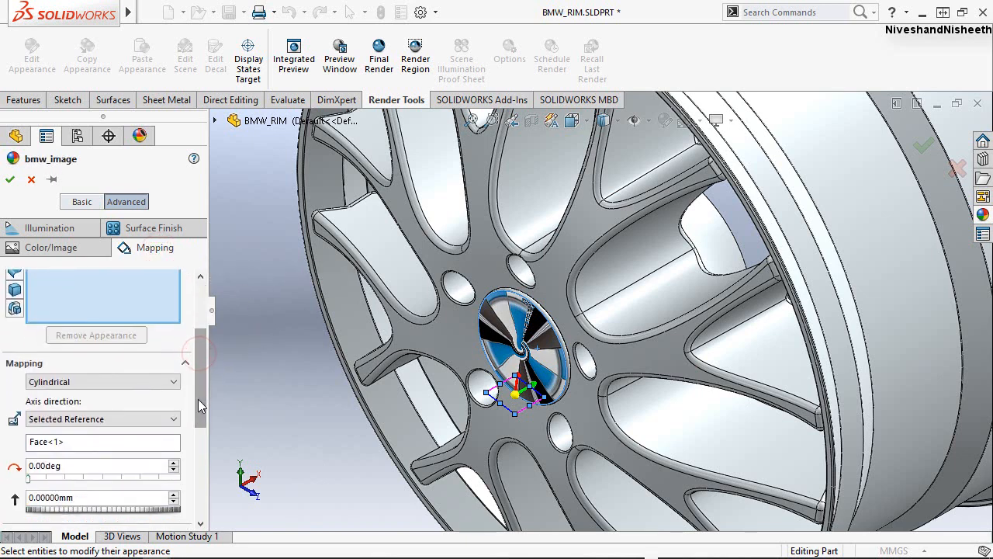
pyautogui.click(114, 382)
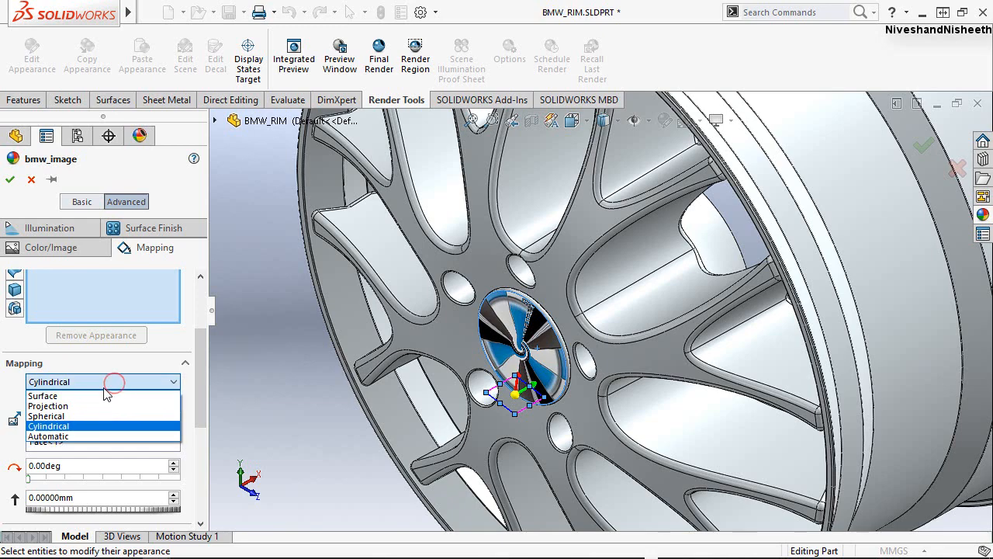
pyautogui.click(68, 402)
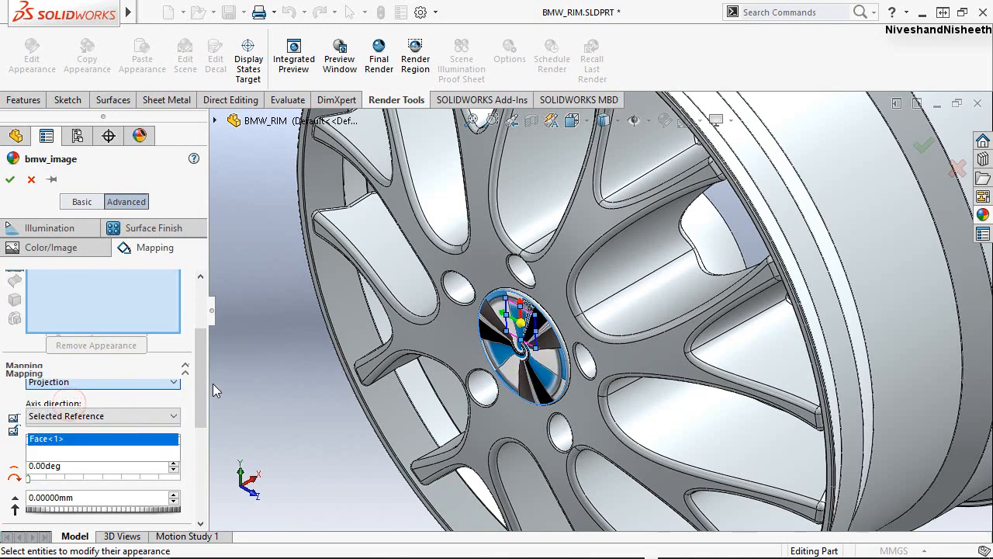
# Enlarge and move the projected BMW image so that a single logo covers the hub cap's front face.
pyautogui.scroll(2, 498, 371)
pyautogui.scroll(-5, 498, 371)
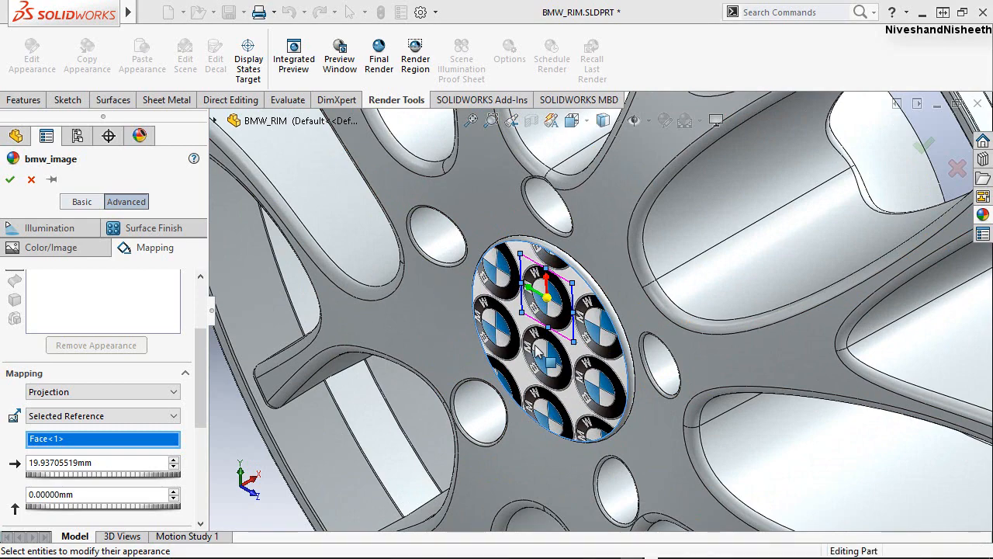
pyautogui.moveTo(538, 350); pyautogui.dragTo(560, 316, button='middle')
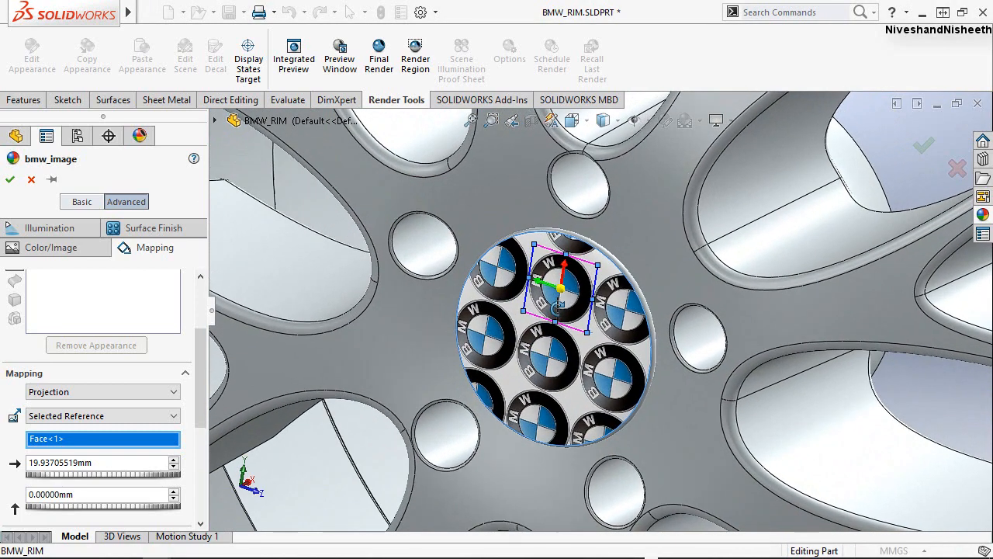
pyautogui.moveTo(586, 332); pyautogui.dragTo(624, 436)
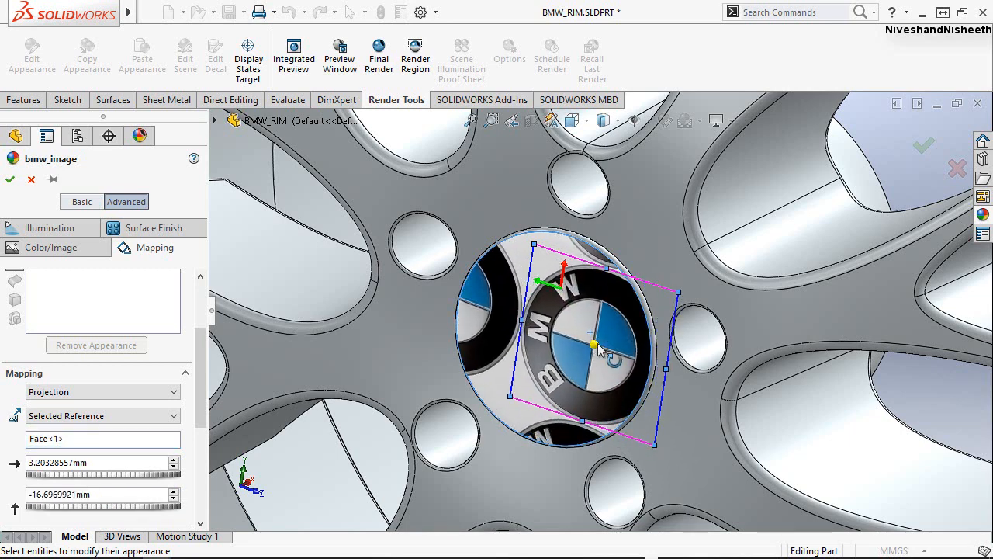
pyautogui.moveTo(591, 340); pyautogui.dragTo(549, 325)
pyautogui.moveTo(466, 382); pyautogui.dragTo(453, 383)
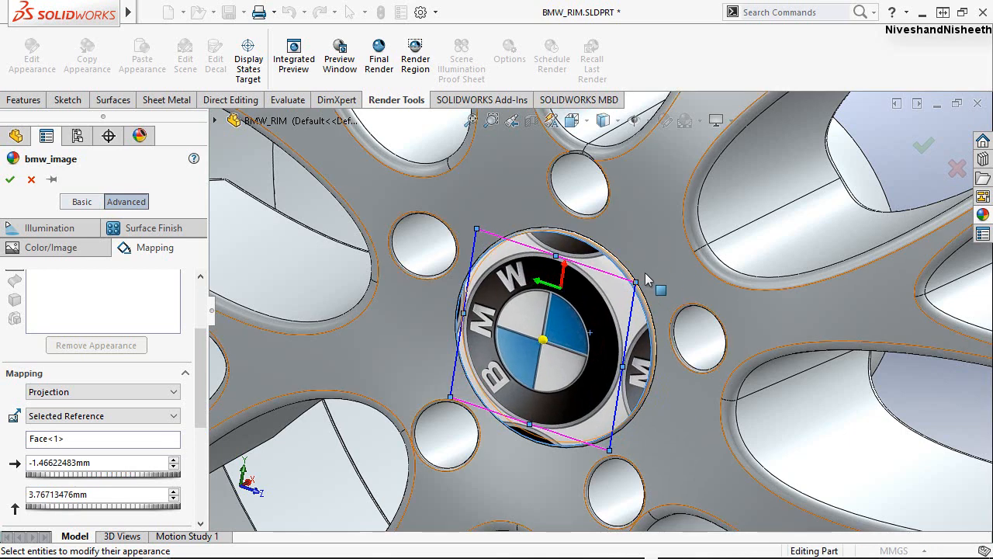
pyautogui.moveTo(634, 281); pyautogui.dragTo(664, 275)
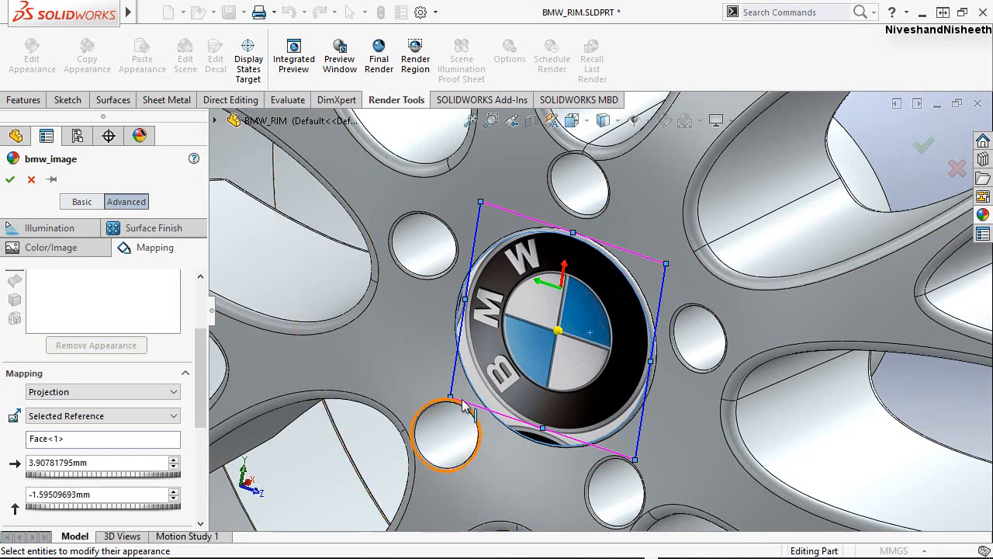
pyautogui.moveTo(450, 398); pyautogui.dragTo(440, 396)
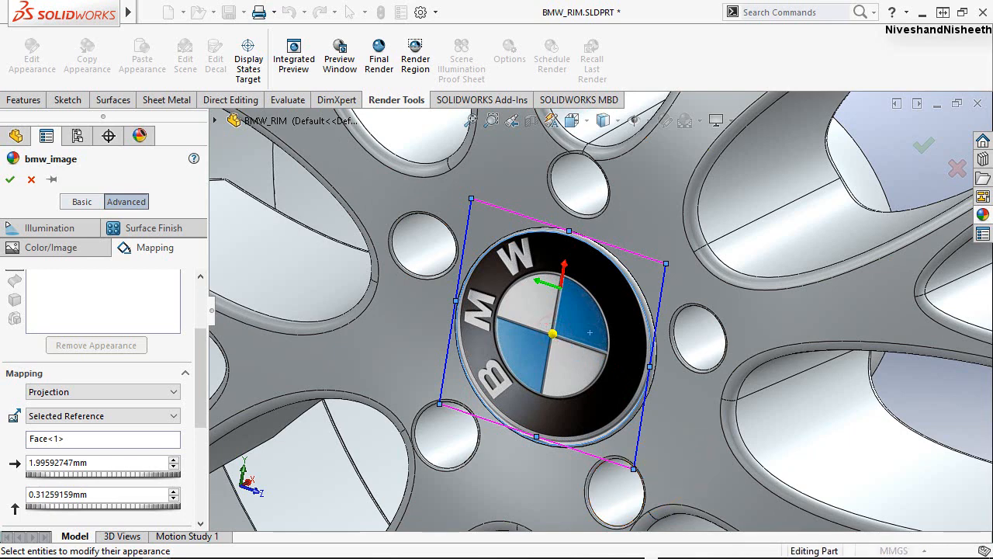
# Fine-tune the logo's size, center it at about 1.32 mm by -0.36 mm, rotate it slightly and accept the appearance.
pyautogui.moveTo(590, 338); pyautogui.dragTo(590, 339)
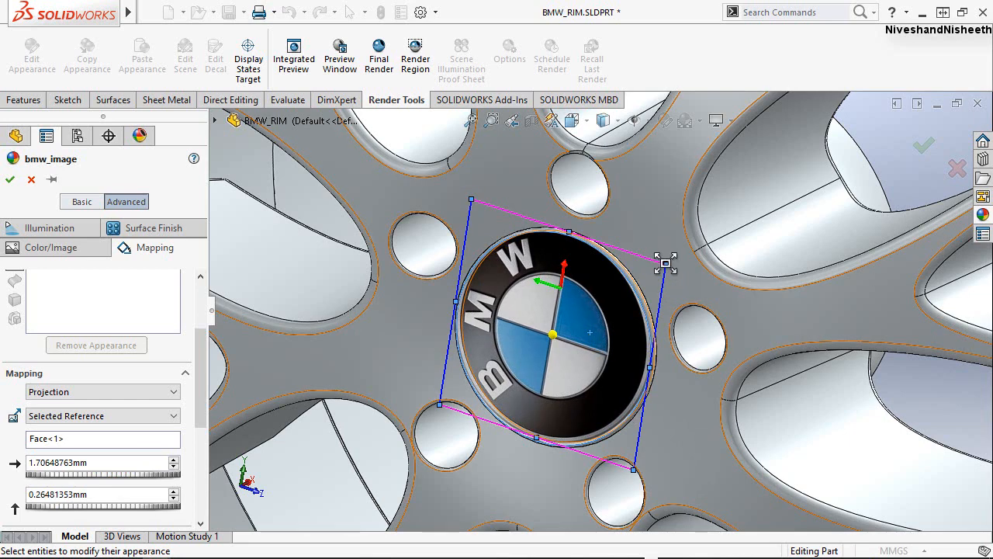
pyautogui.moveTo(665, 263); pyautogui.dragTo(670, 264)
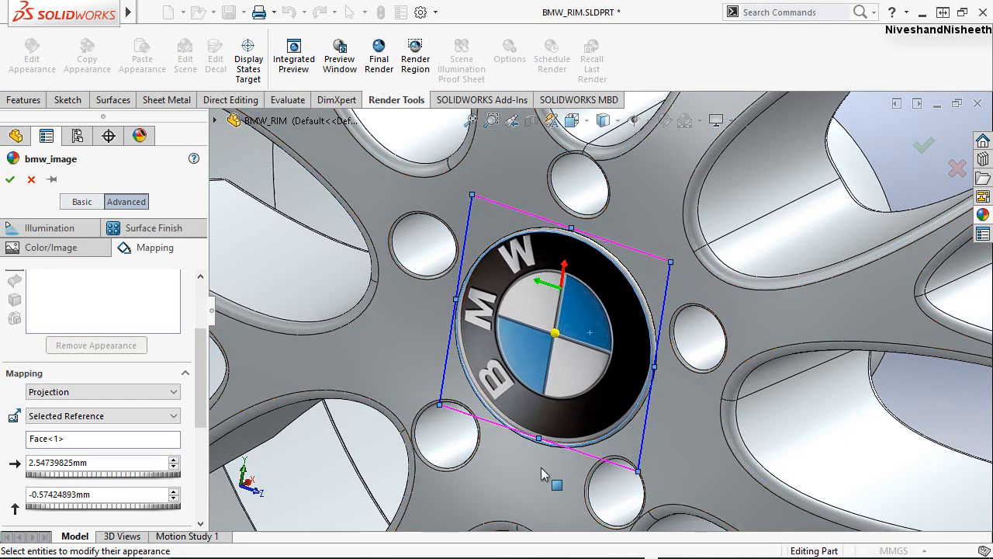
pyautogui.moveTo(440, 404); pyautogui.dragTo(439, 406)
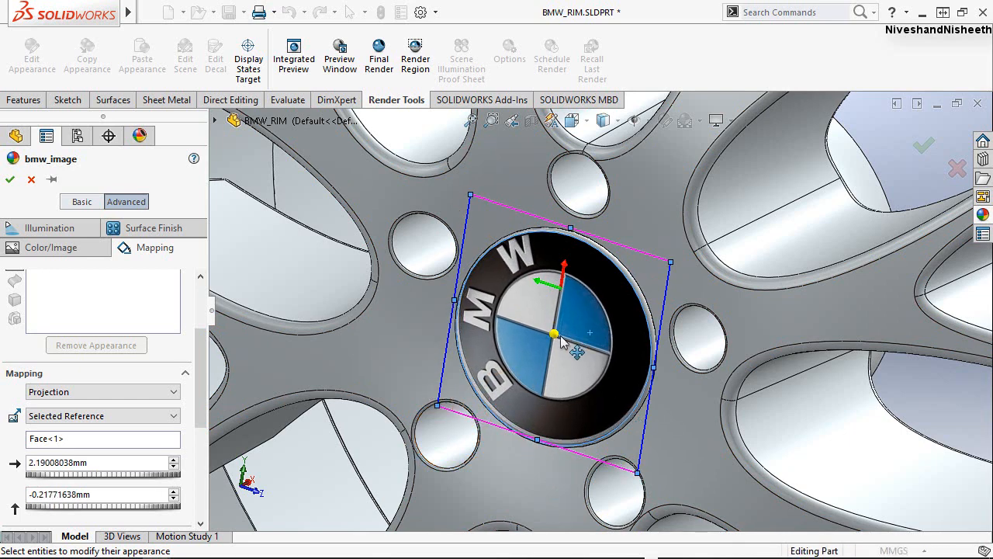
pyautogui.moveTo(591, 335); pyautogui.dragTo(592, 338)
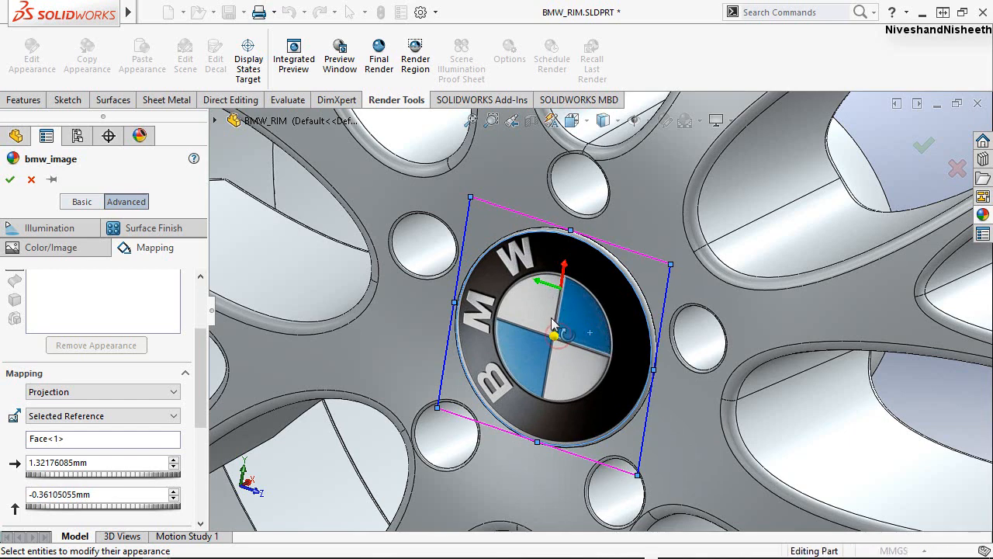
pyautogui.moveTo(540, 327); pyautogui.dragTo(530, 328)
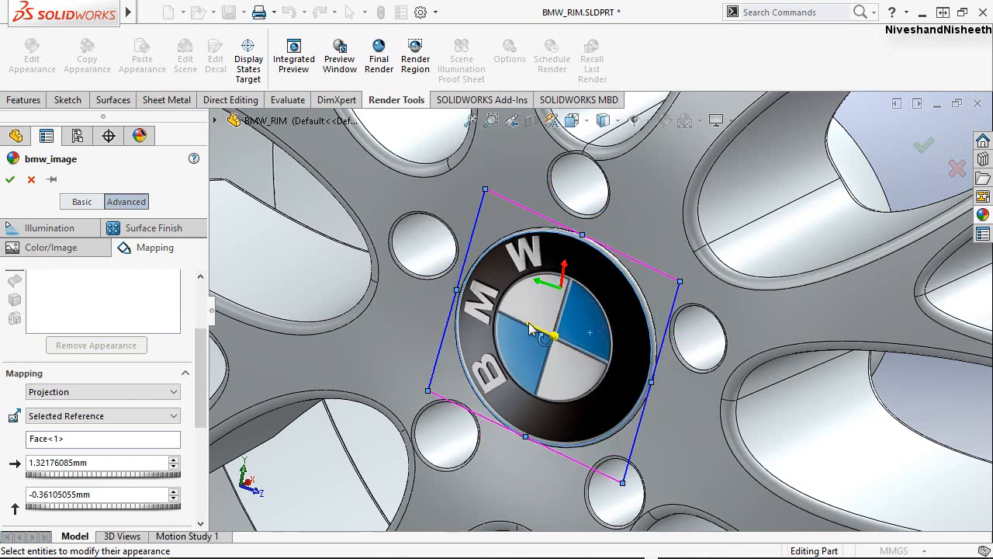
pyautogui.click(11, 180)
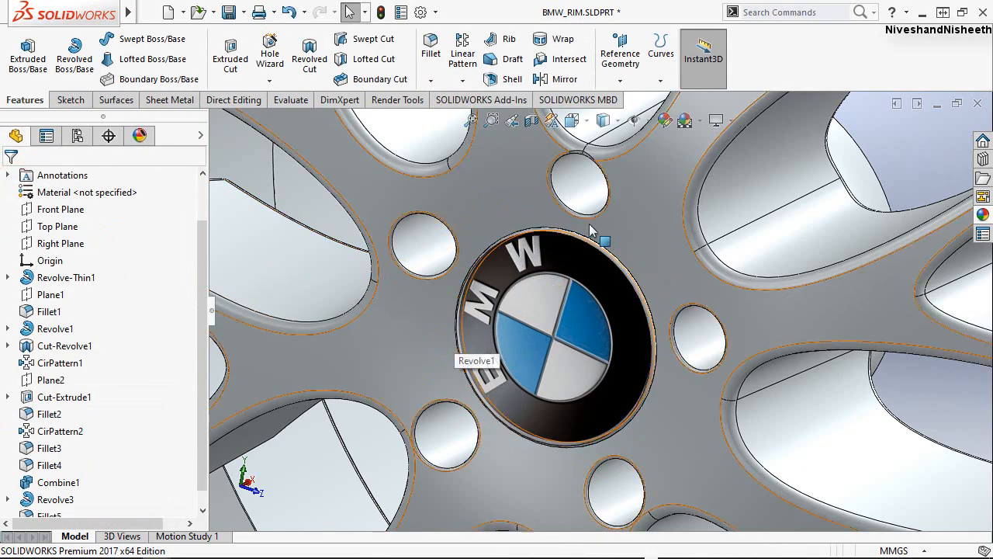
# Examine the BMW logo on the hub cap up close and in the rim's Left view.
pyautogui.scroll(-3, 534, 332)
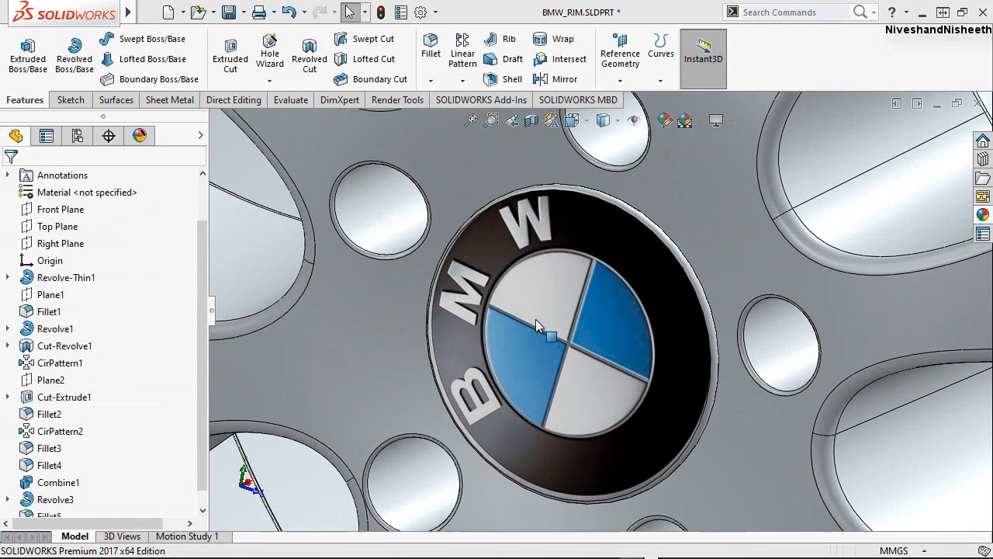
pyautogui.scroll(8, 535, 318)
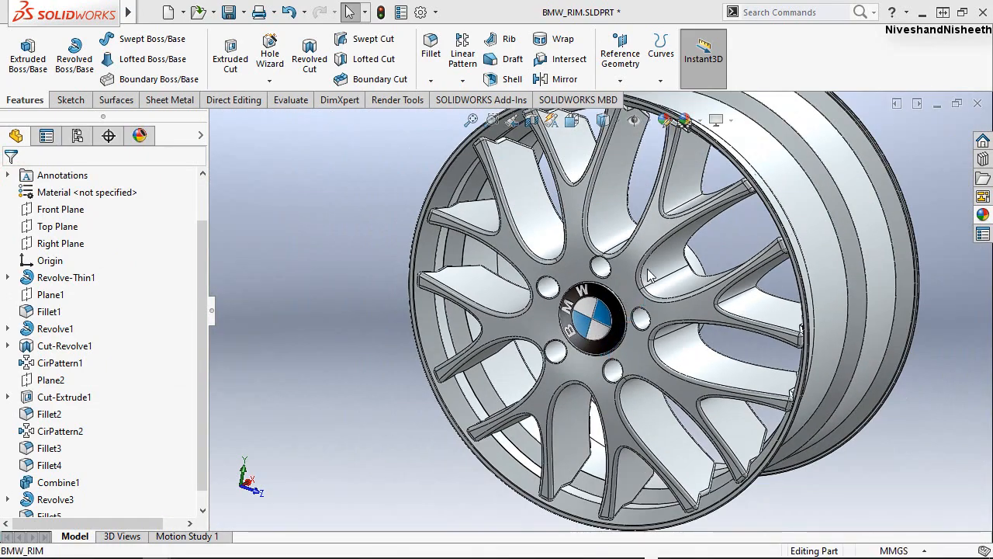
pyautogui.moveTo(647, 269); pyautogui.dragTo(604, 287, button='middle')
pyautogui.hotkey('alt', 'v')
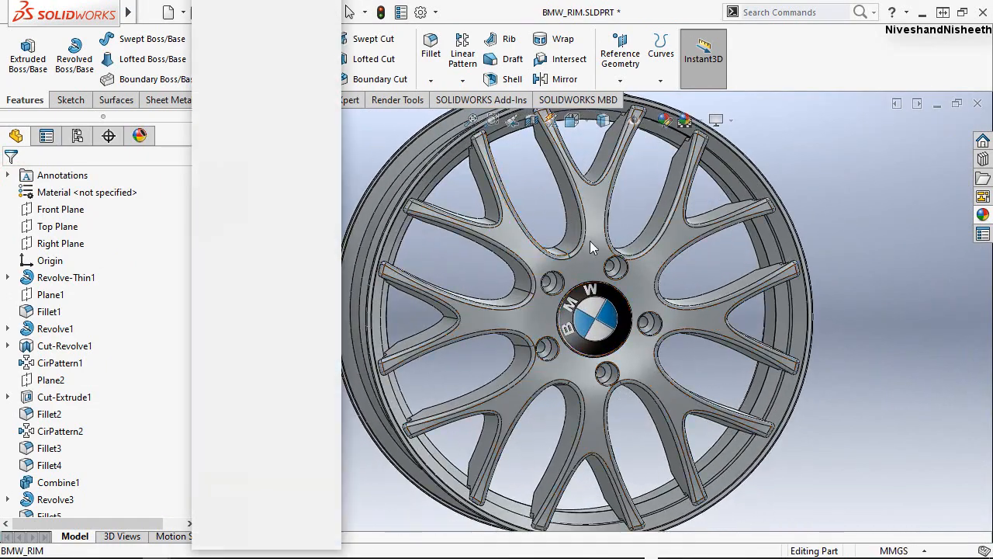
pyautogui.press('space')
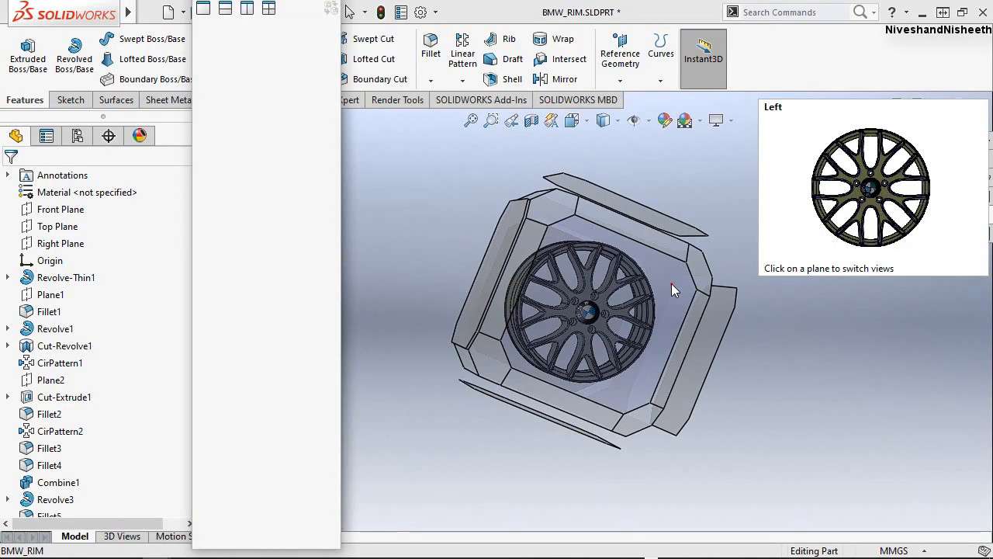
pyautogui.click(671, 284)
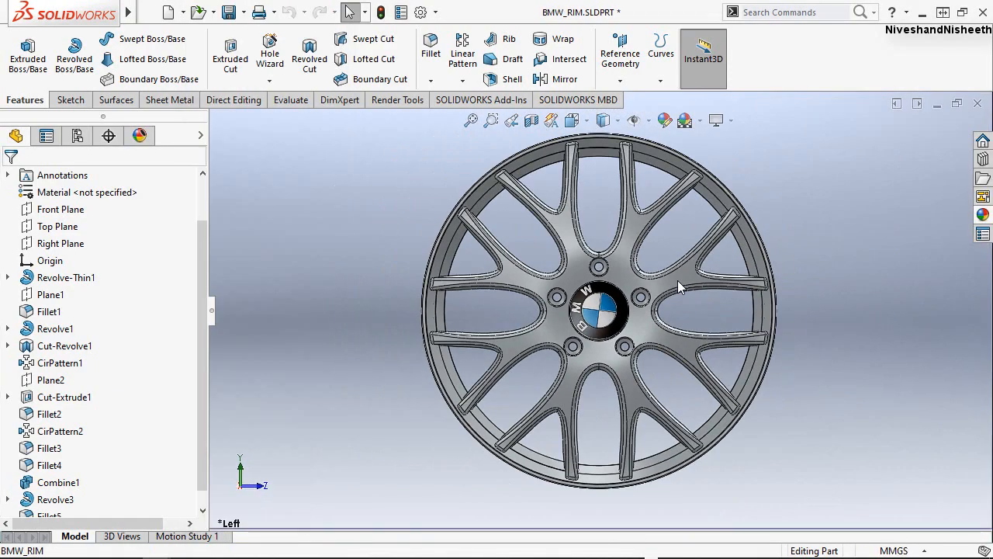
pyautogui.scroll(-3, 678, 280)
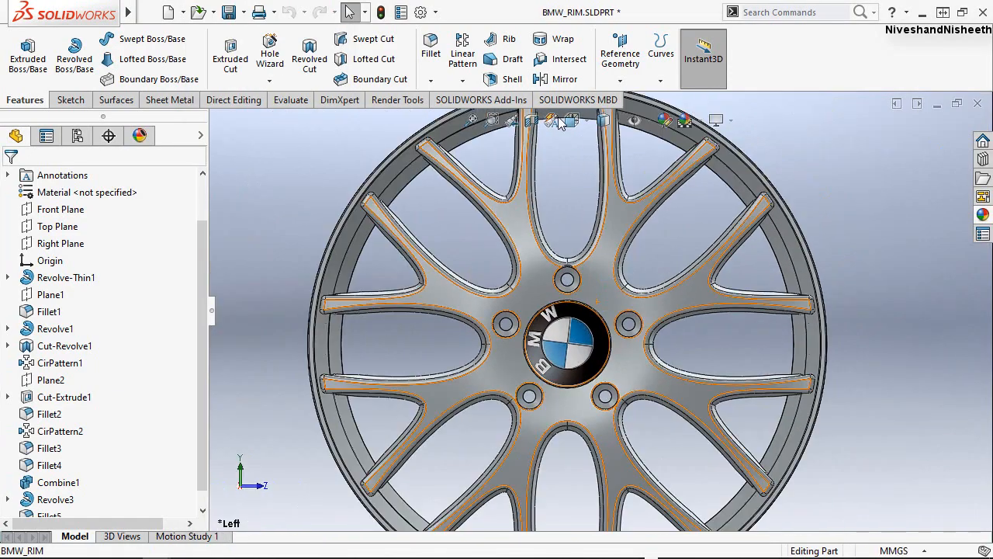
# Switch the rim to isometric and reorient it to the corner view facing the logo side.
pyautogui.click(568, 122)
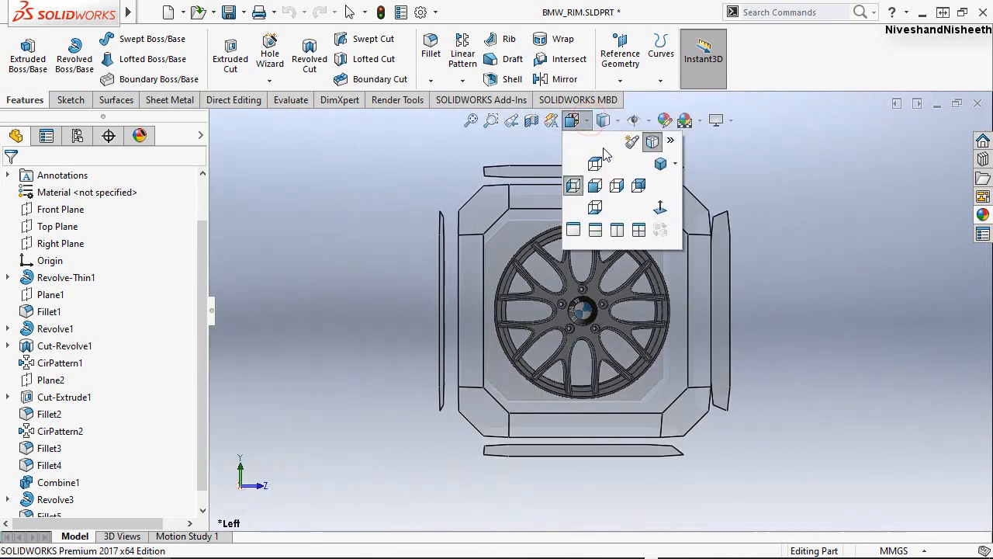
pyautogui.click(674, 164)
pyautogui.click(689, 183)
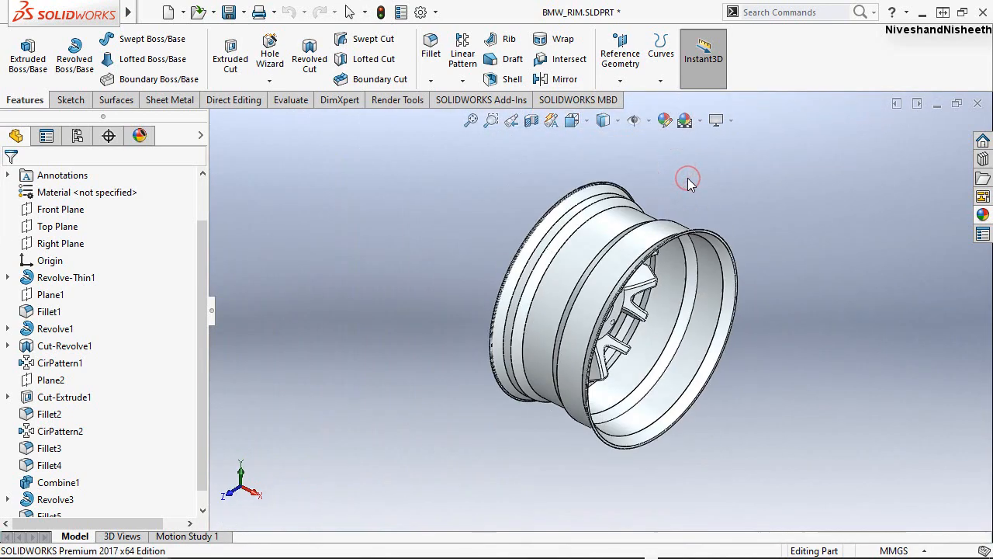
pyautogui.press('space')
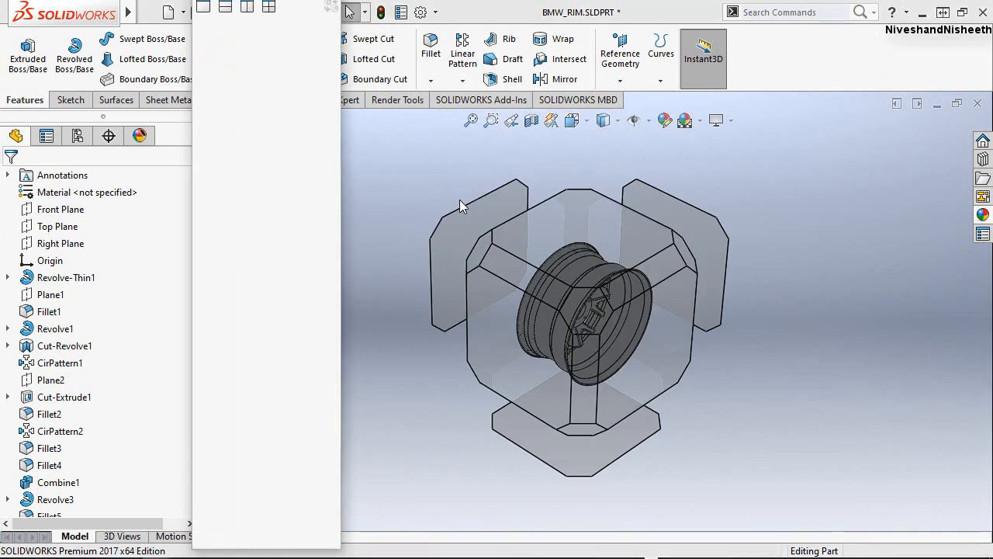
pyautogui.click(482, 256)
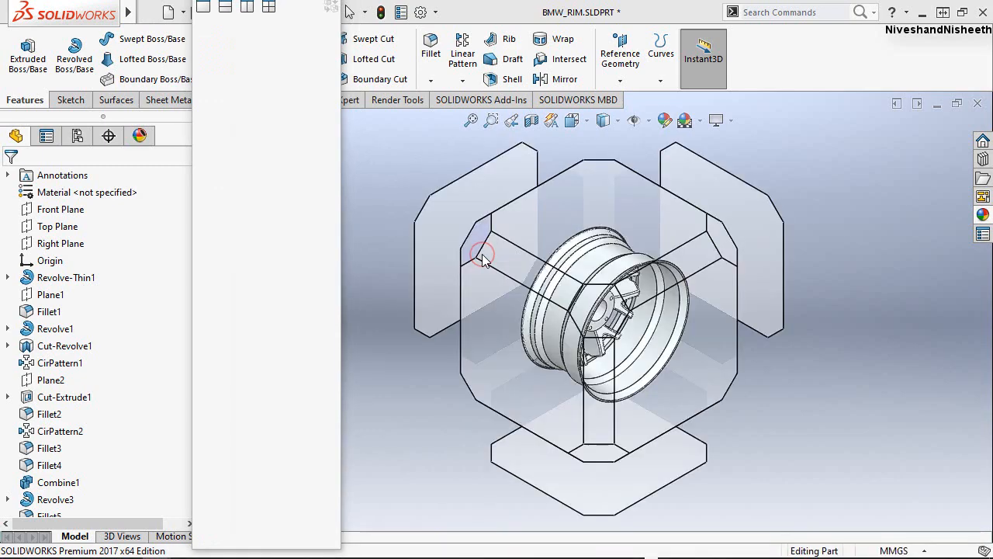
# Examine the finished rim's spokes, bolt holes and hub logo from slightly rotated angles, returning to the previous corner view each time.
pyautogui.scroll(-5, 627, 312)
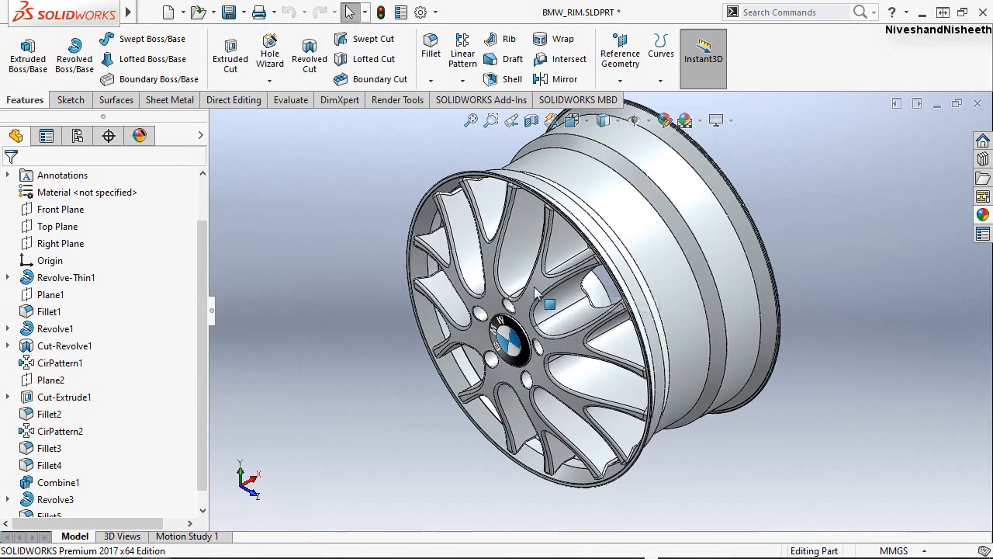
pyautogui.moveTo(516, 378); pyautogui.dragTo(526, 233, button='middle')
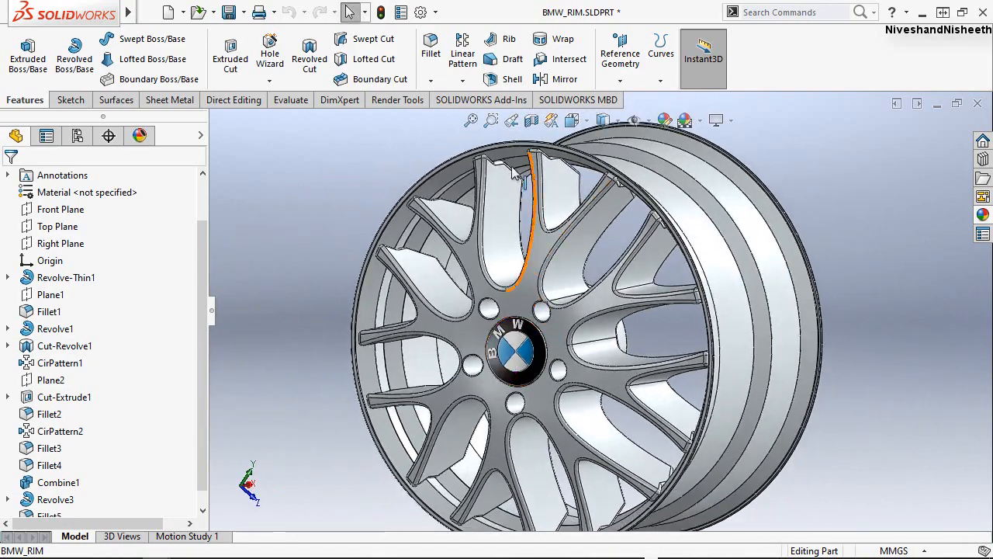
pyautogui.click(517, 122)
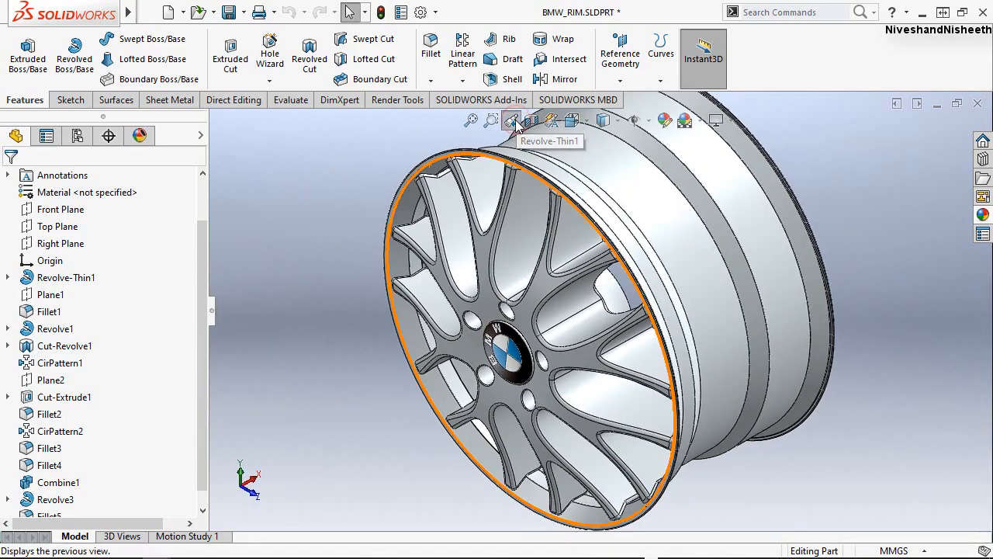
pyautogui.click(470, 125)
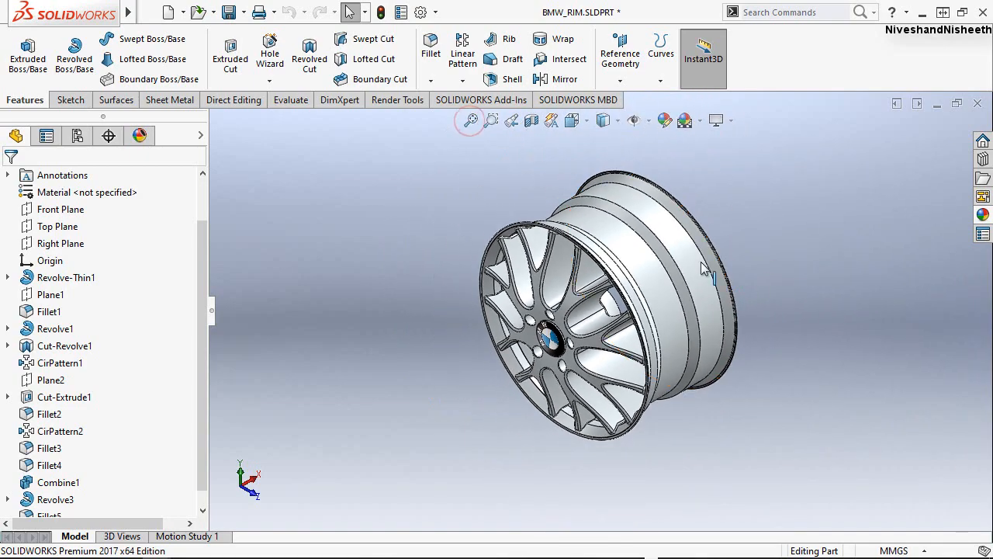
pyautogui.scroll(-2, 705, 262)
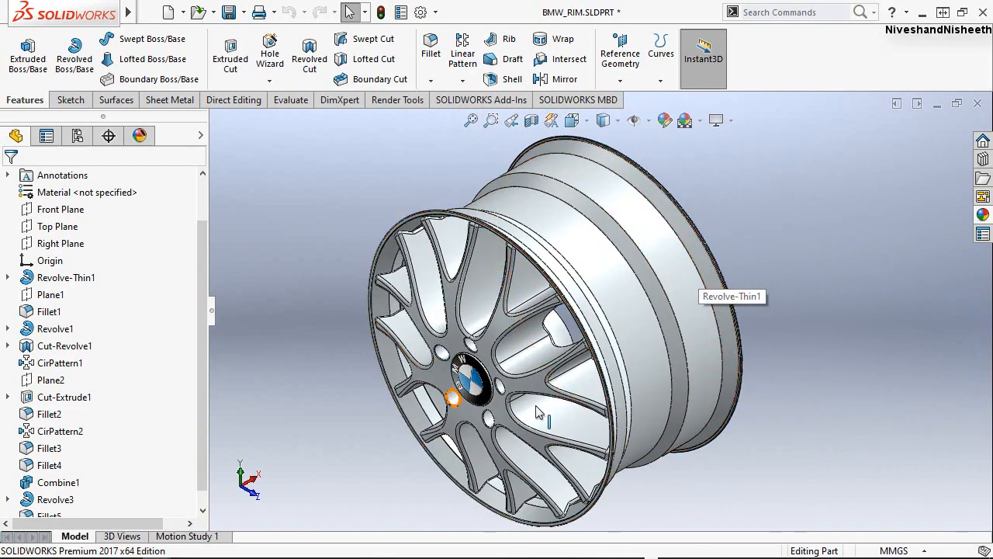
pyautogui.moveTo(503, 375)
pyautogui.mouseDown(button='middle')
pyautogui.moveTo(565, 339)
pyautogui.moveTo(720, 361)
pyautogui.moveTo(514, 318)
pyautogui.mouseUp(button='middle')
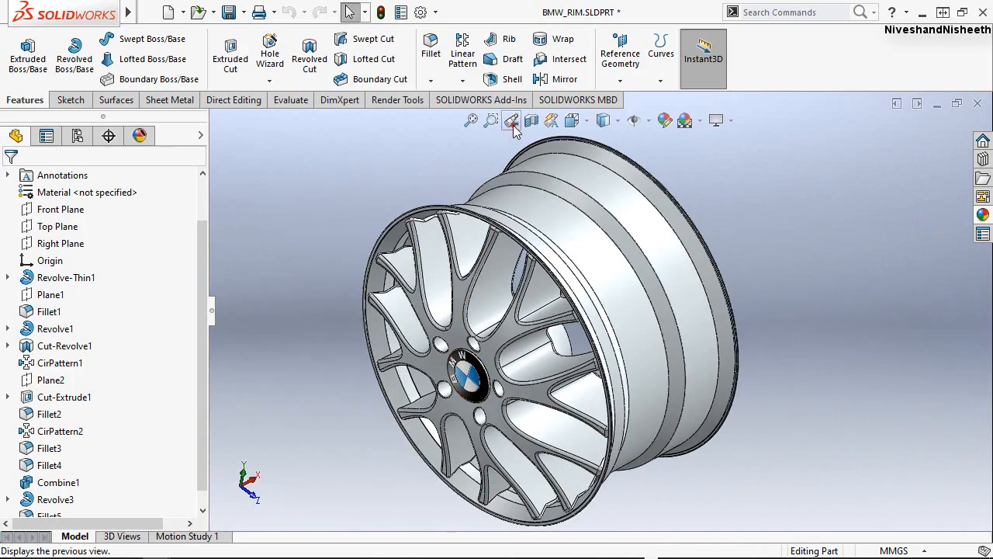
pyautogui.click(511, 121)
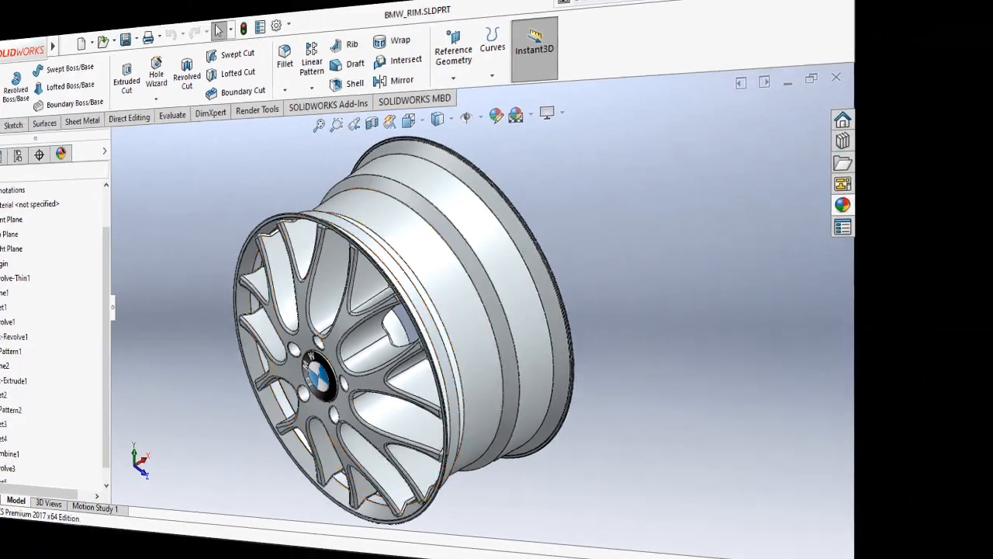